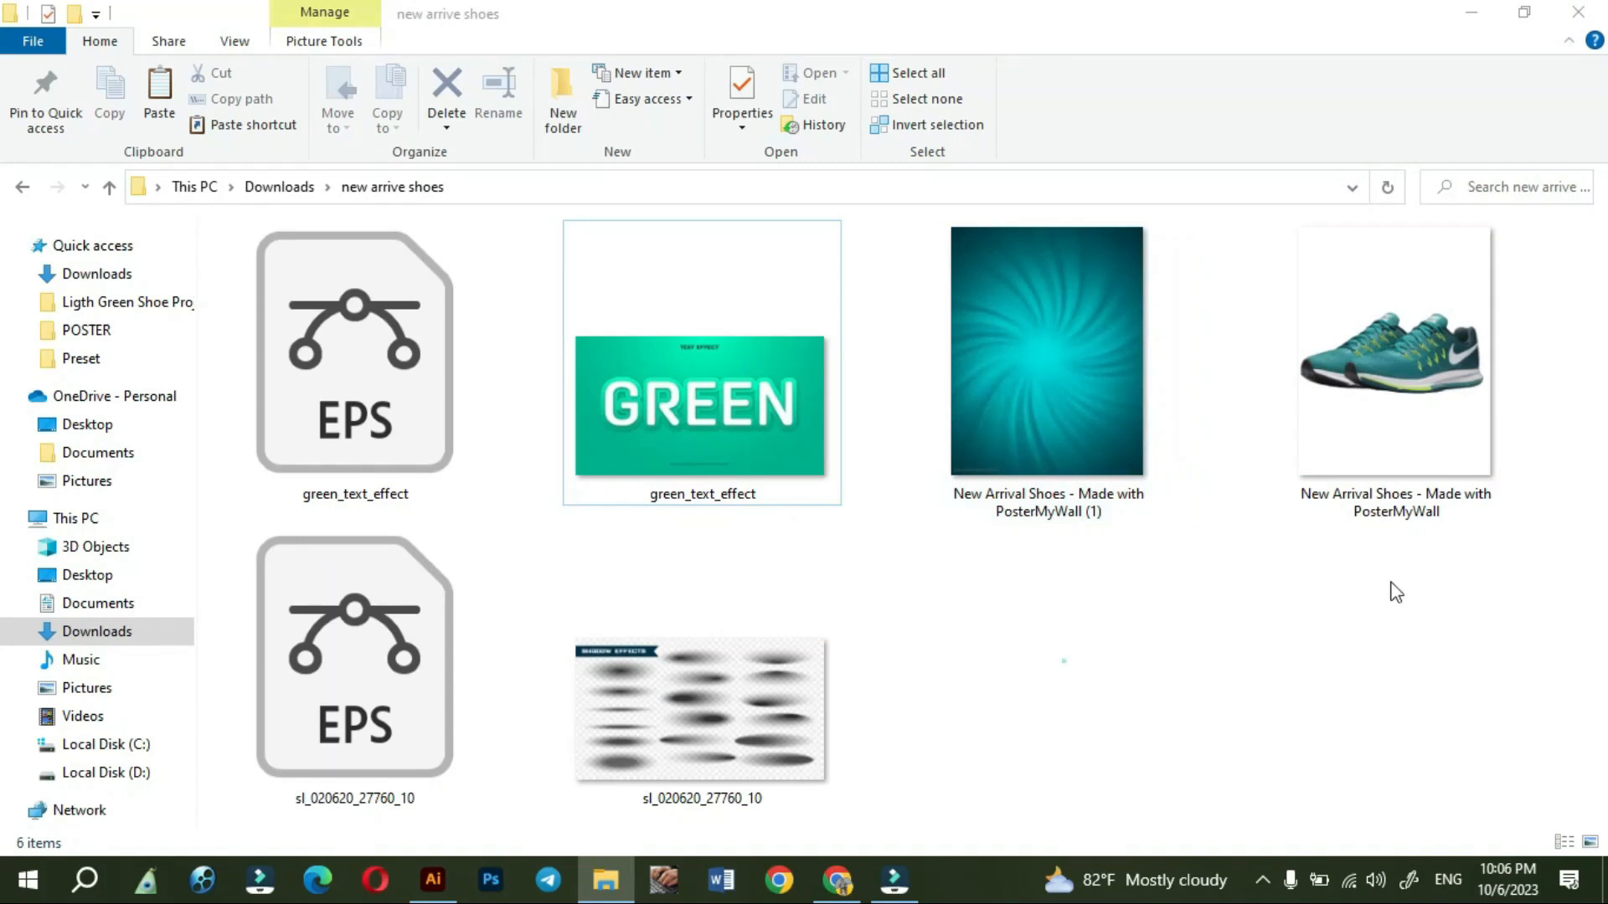
- Switch to Illustrator and create a new portrait document from the Art & Illustration Poster preset, 1296 x 1728 pt
left_click(437, 883)
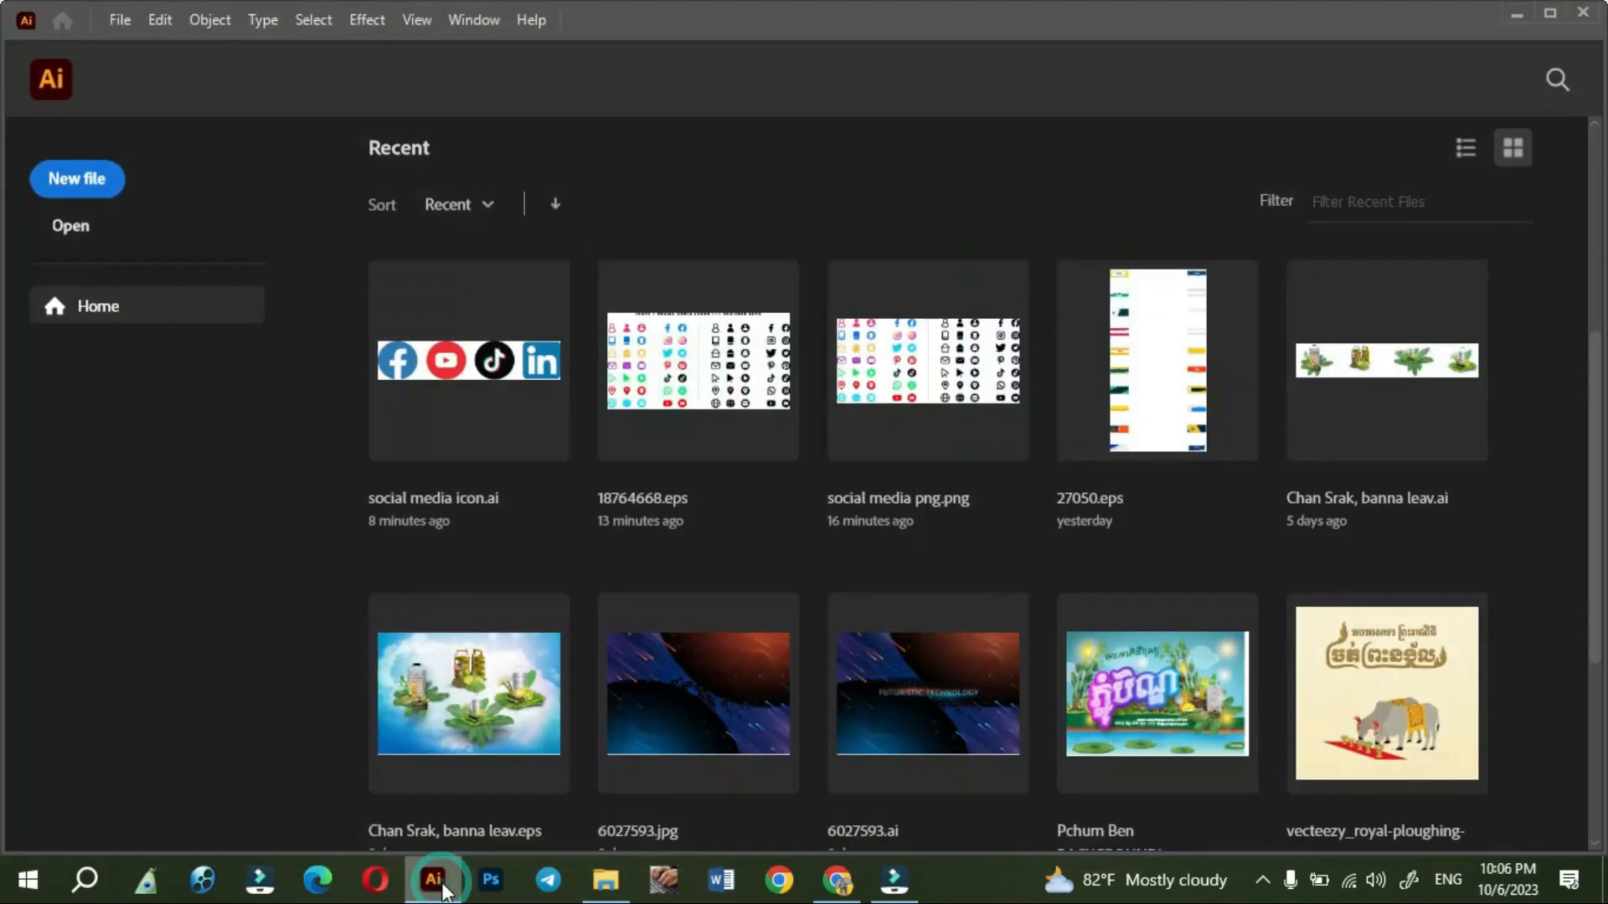
left_click(93, 182)
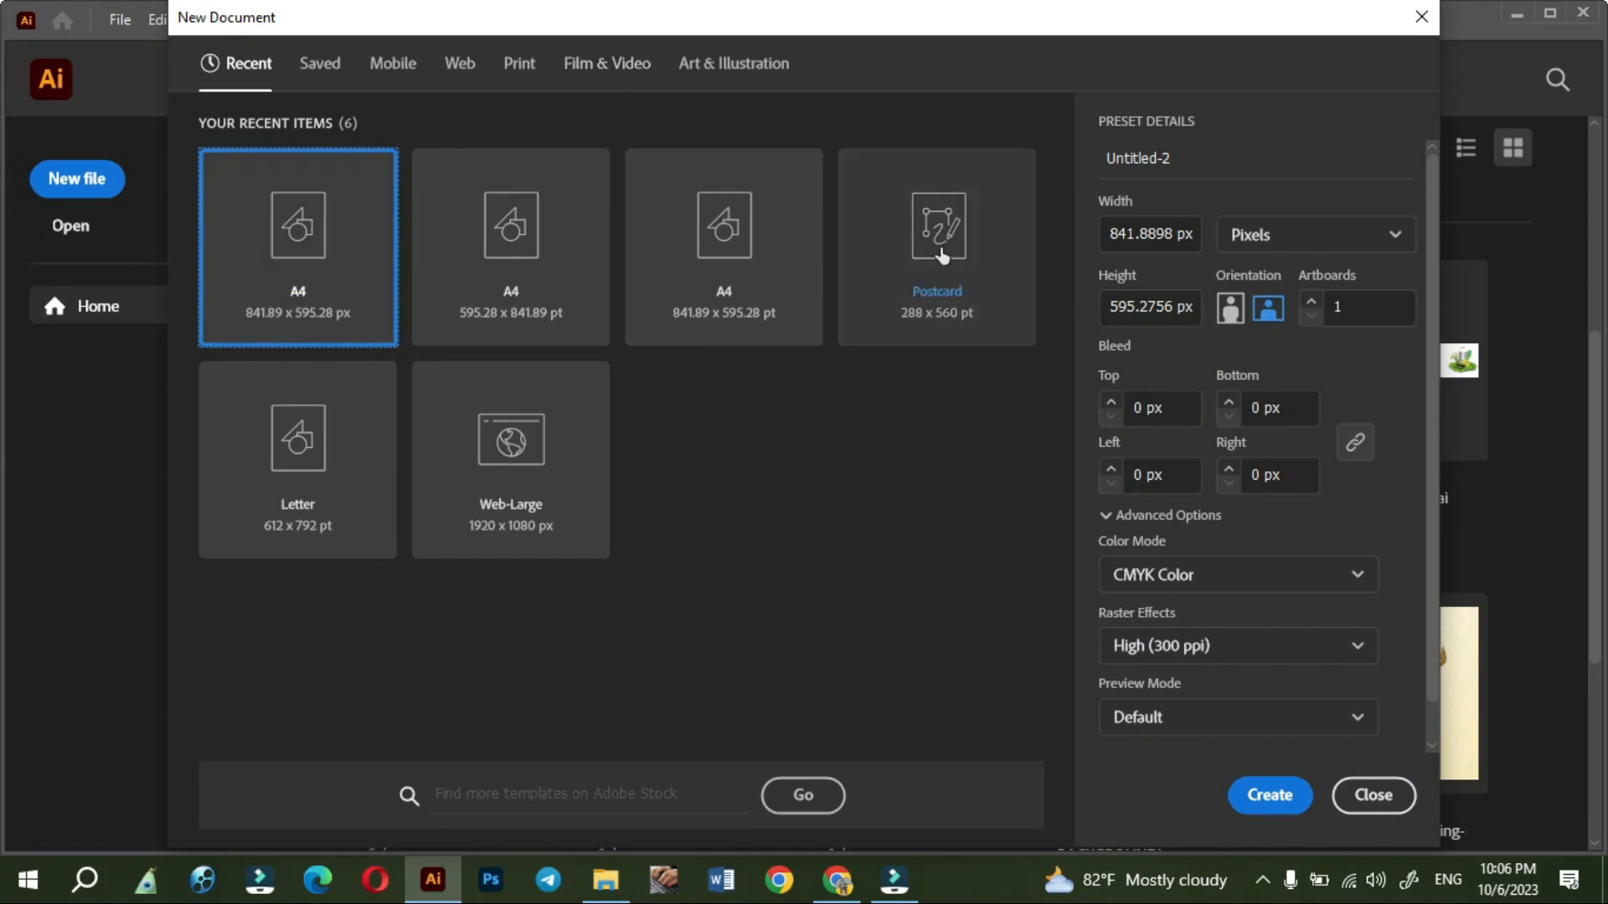
left_click(734, 70)
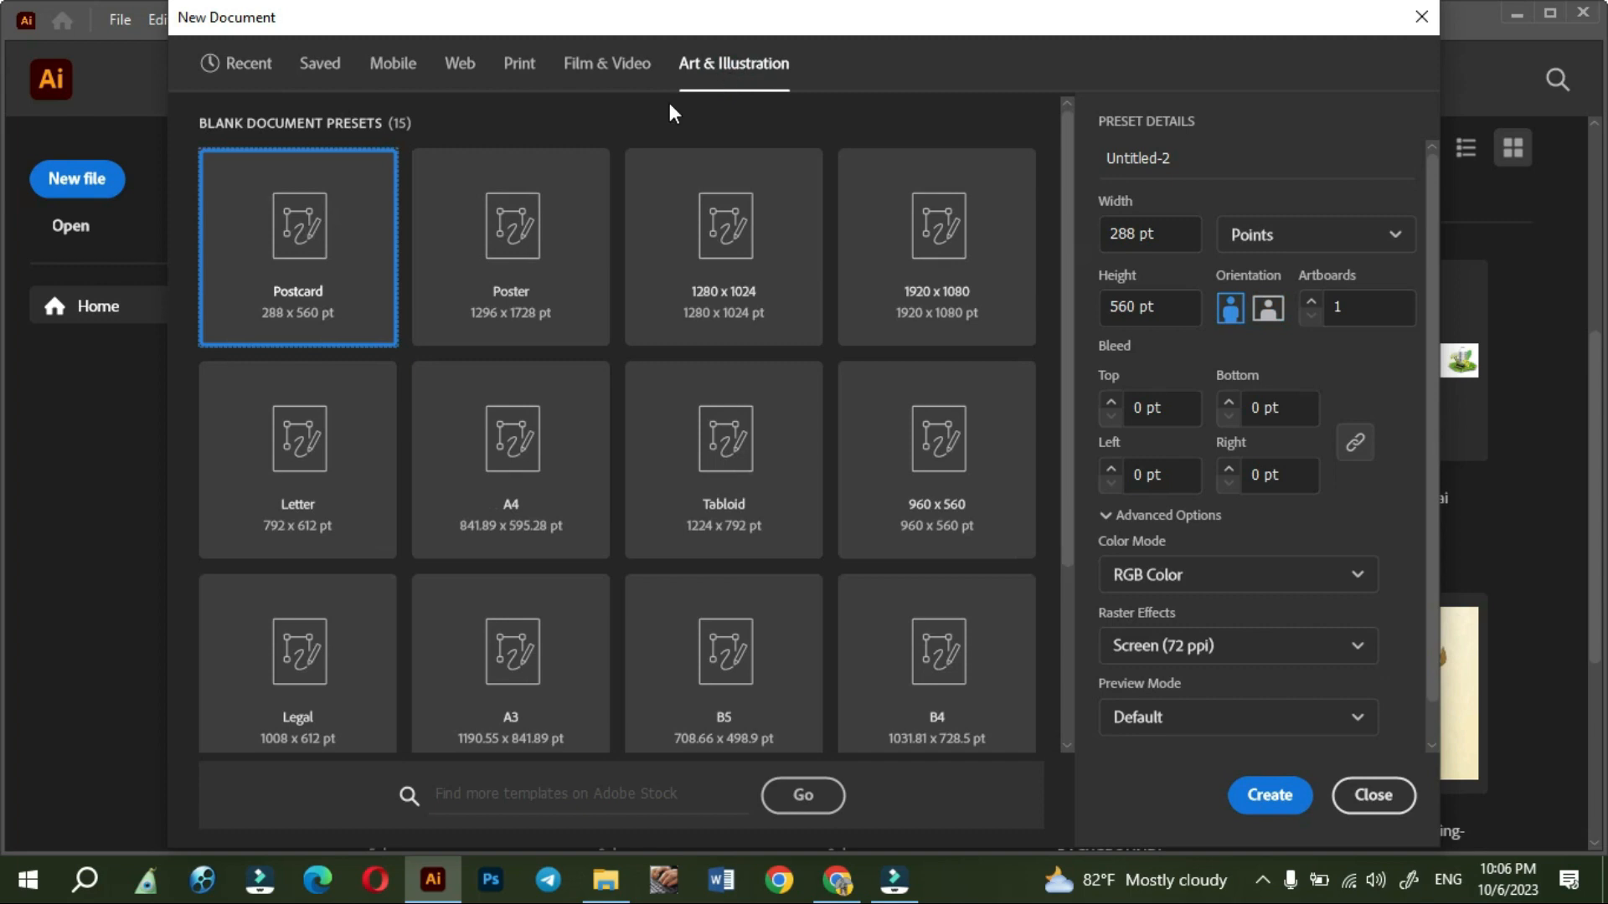
left_click(506, 247)
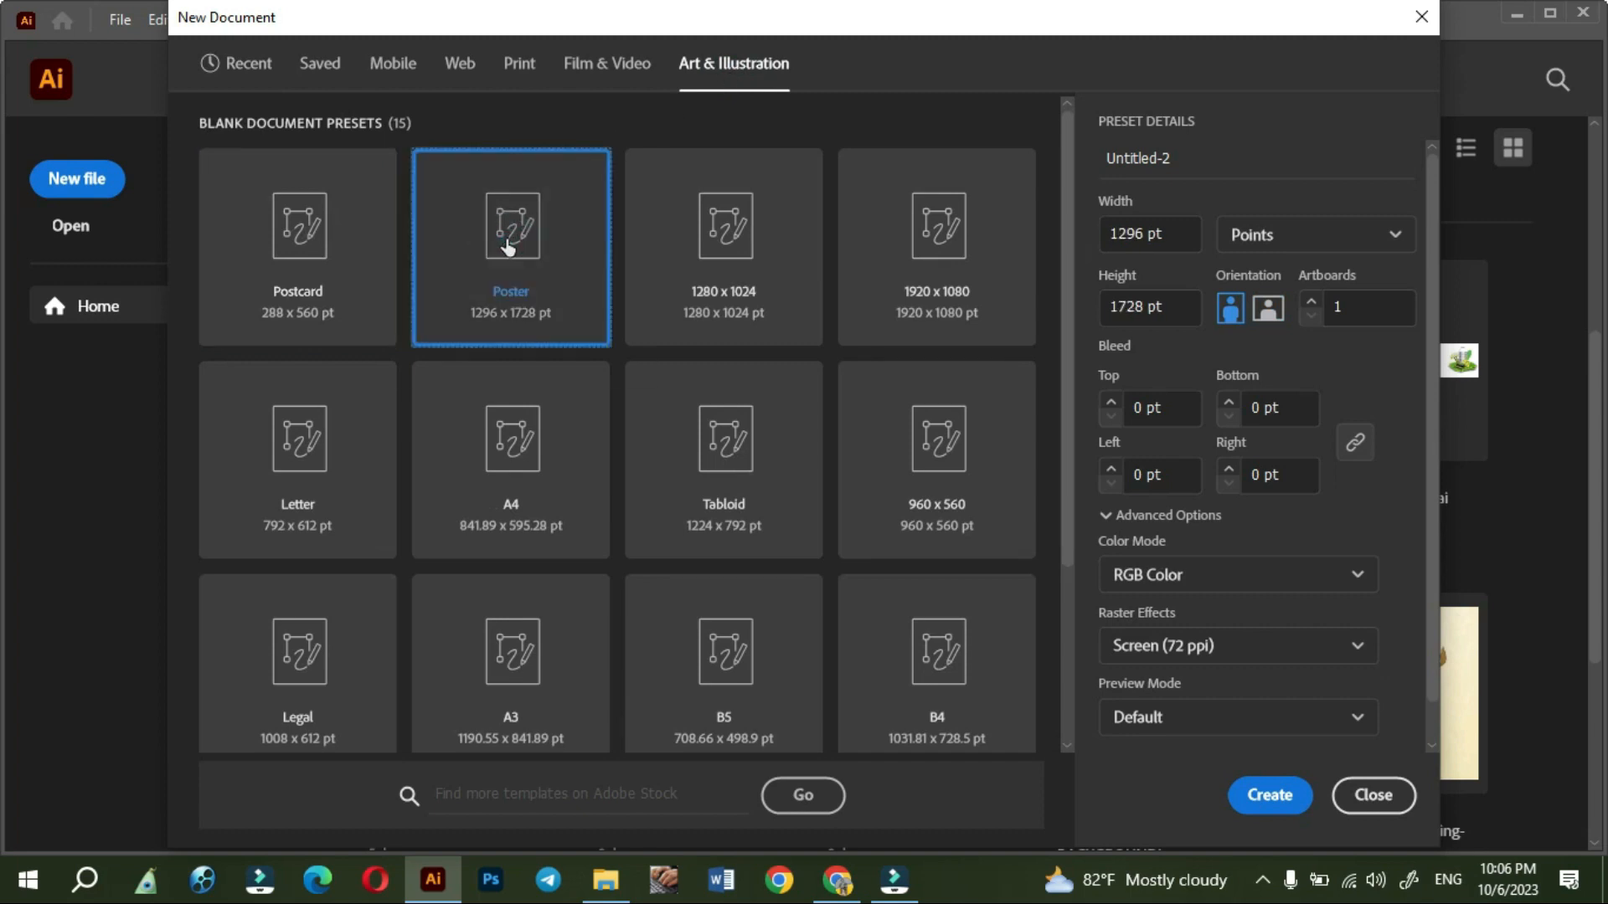
left_click(1266, 798)
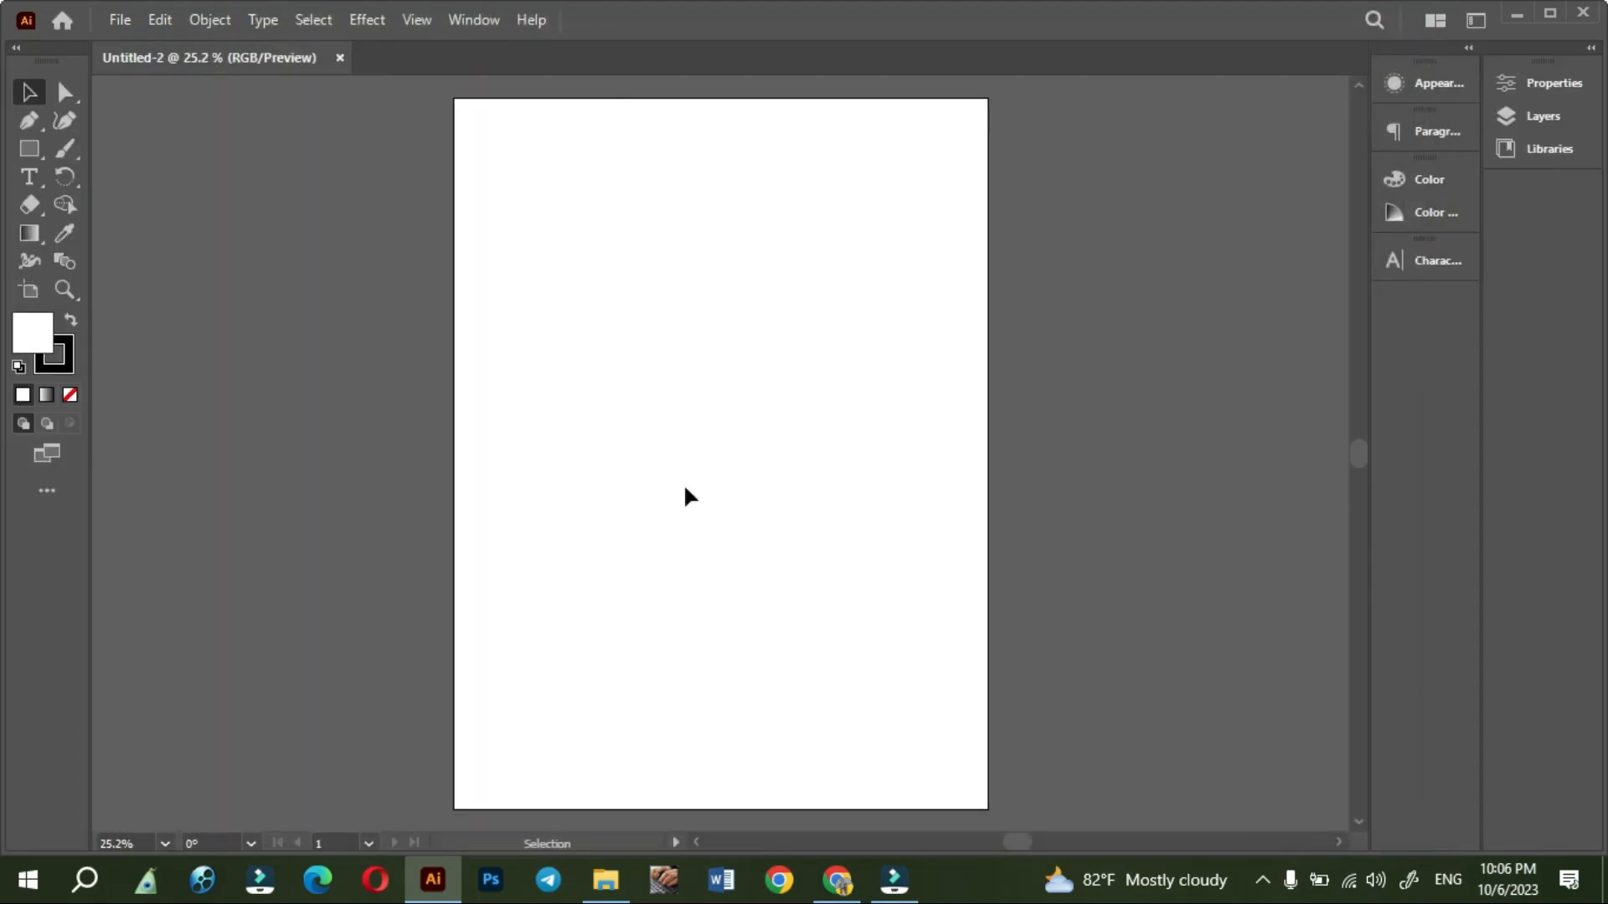
- Place the teal swirl background image from the new arrive shoes folder and scale it to the full artboard height
left_click(603, 877)
left_click(1030, 395)
left_click_drag(1027, 387, 638, 245)
left_click_drag(741, 466, 1005, 809)
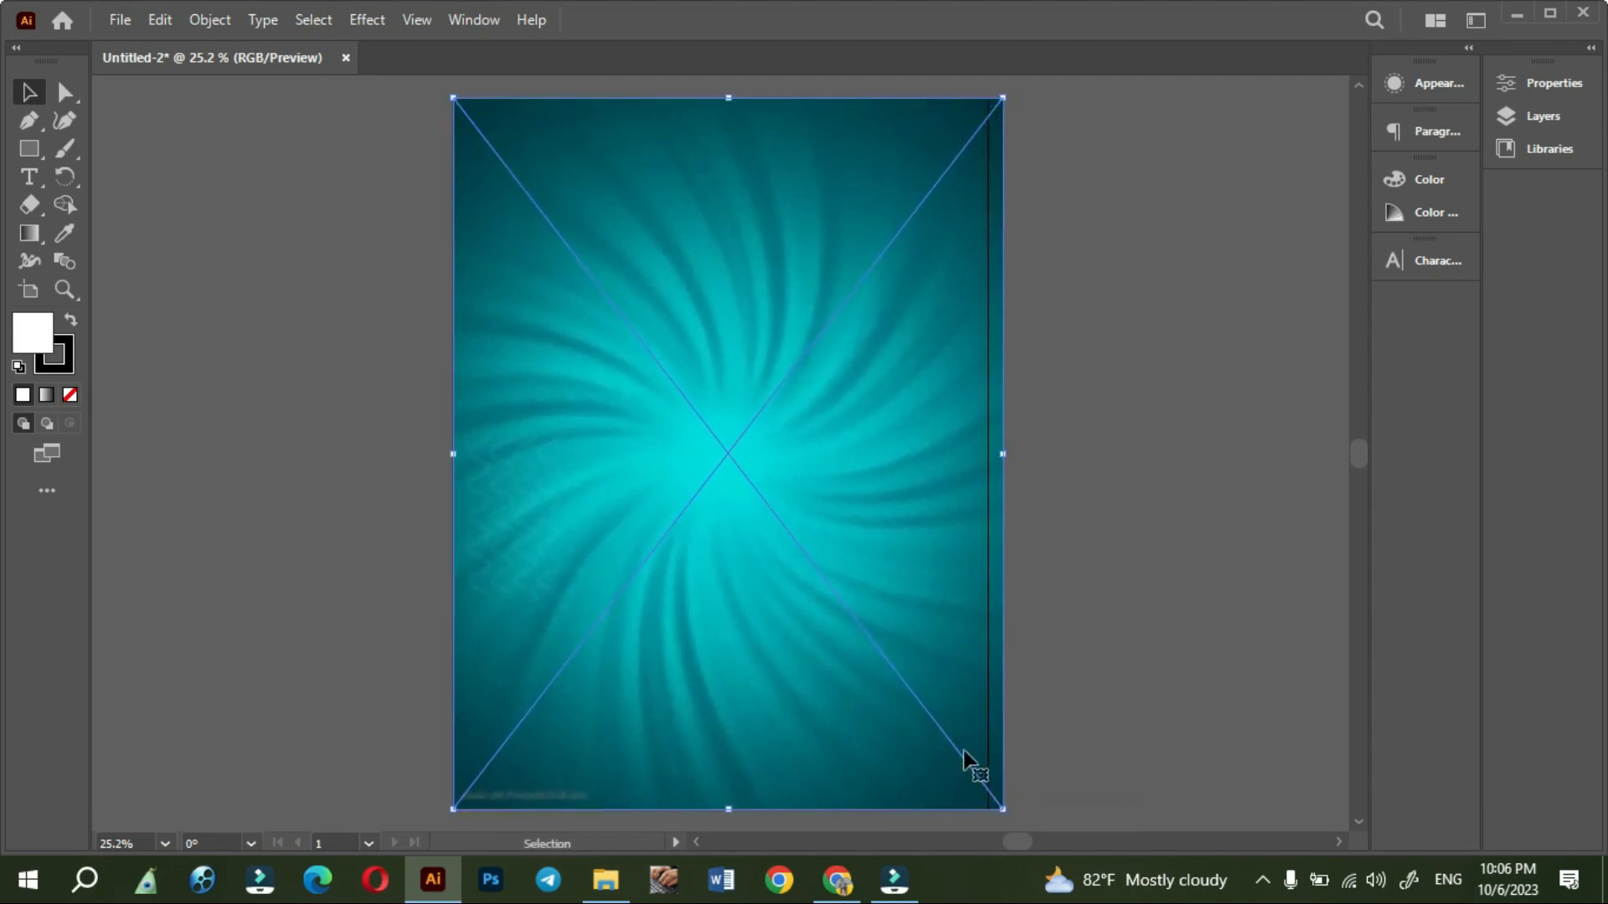
left_click(1172, 634)
- Widen the artboard so its right edge meets the edge of the teal background image
left_click(31, 291)
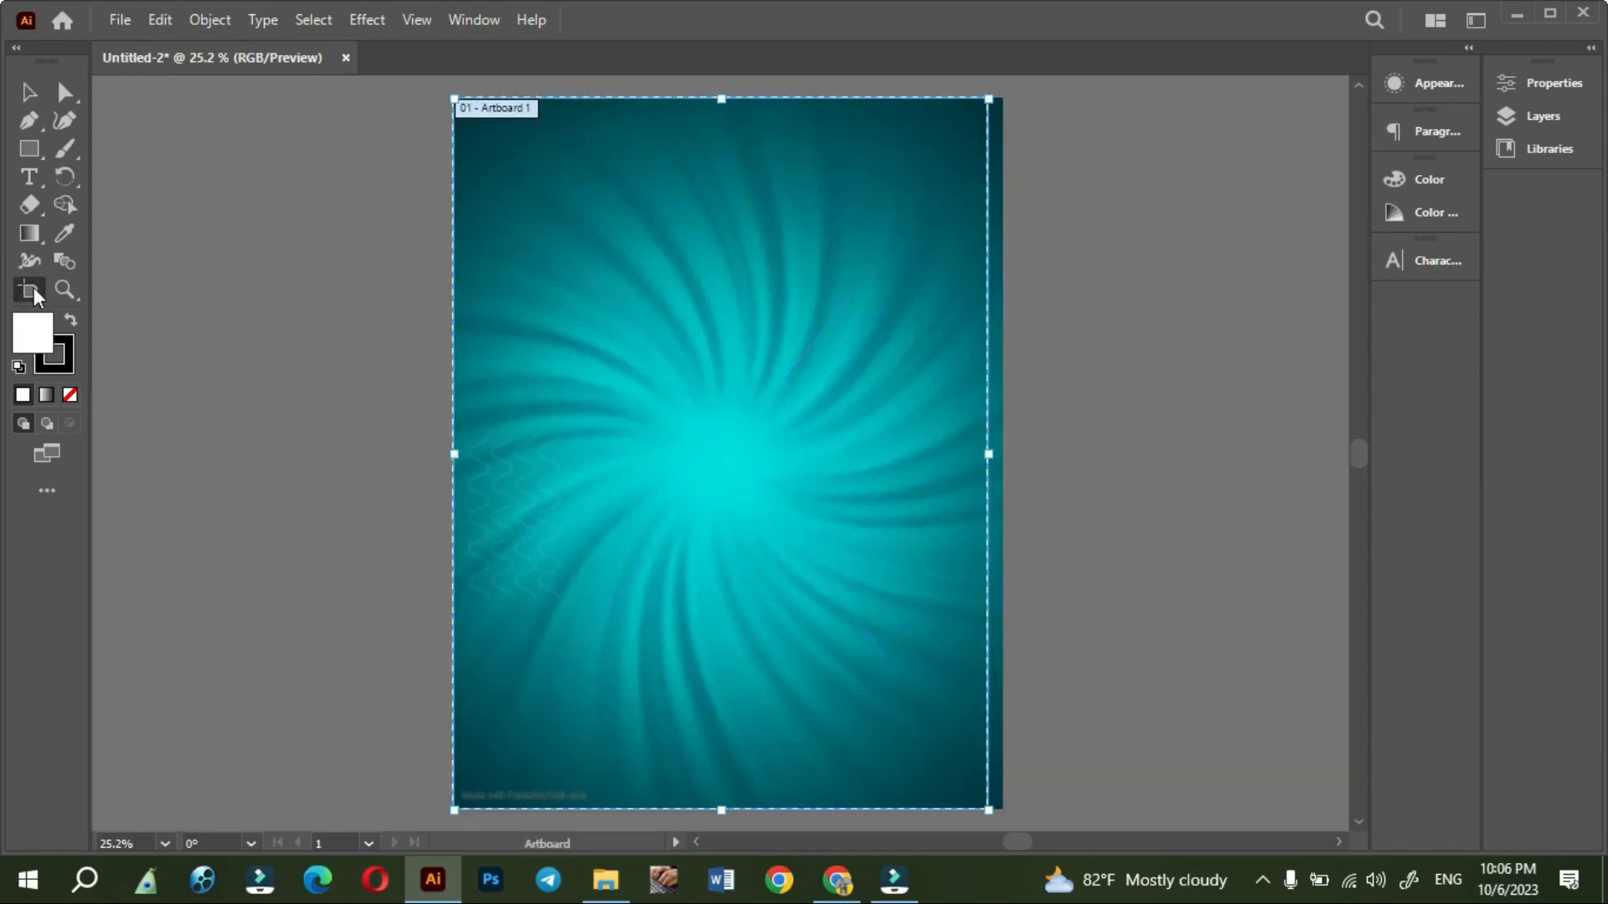
left_click_drag(990, 459, 1003, 454)
left_click(29, 92)
left_click(235, 410)
- Lock the teal swirl background image in place
left_click(711, 485)
left_click(219, 21)
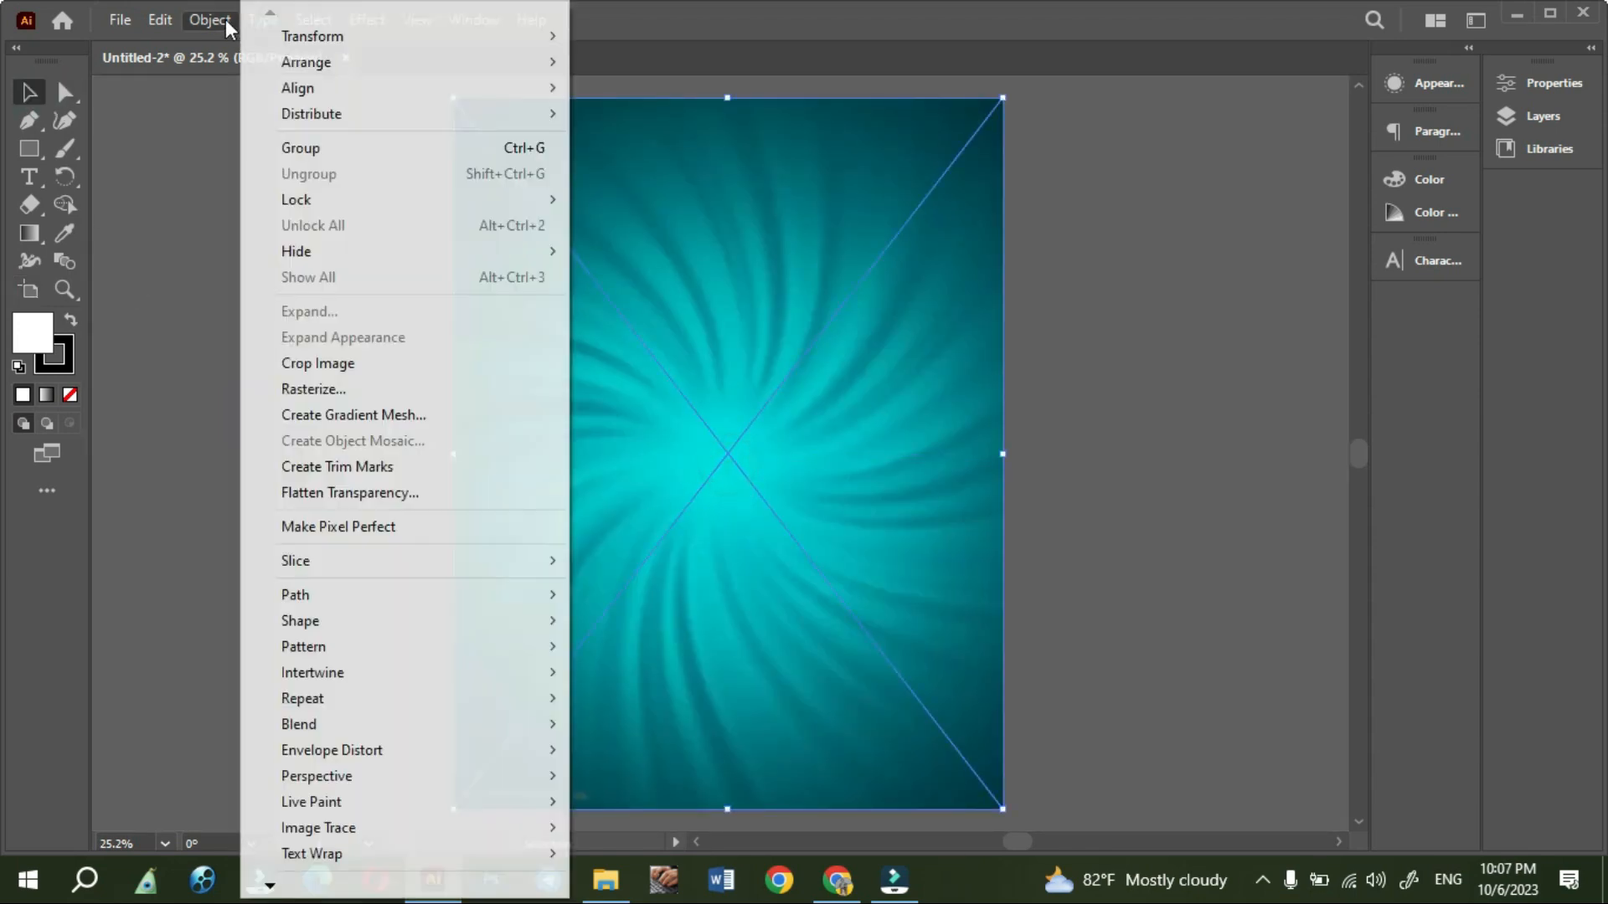
mouse_move(295, 206)
left_click(622, 203)
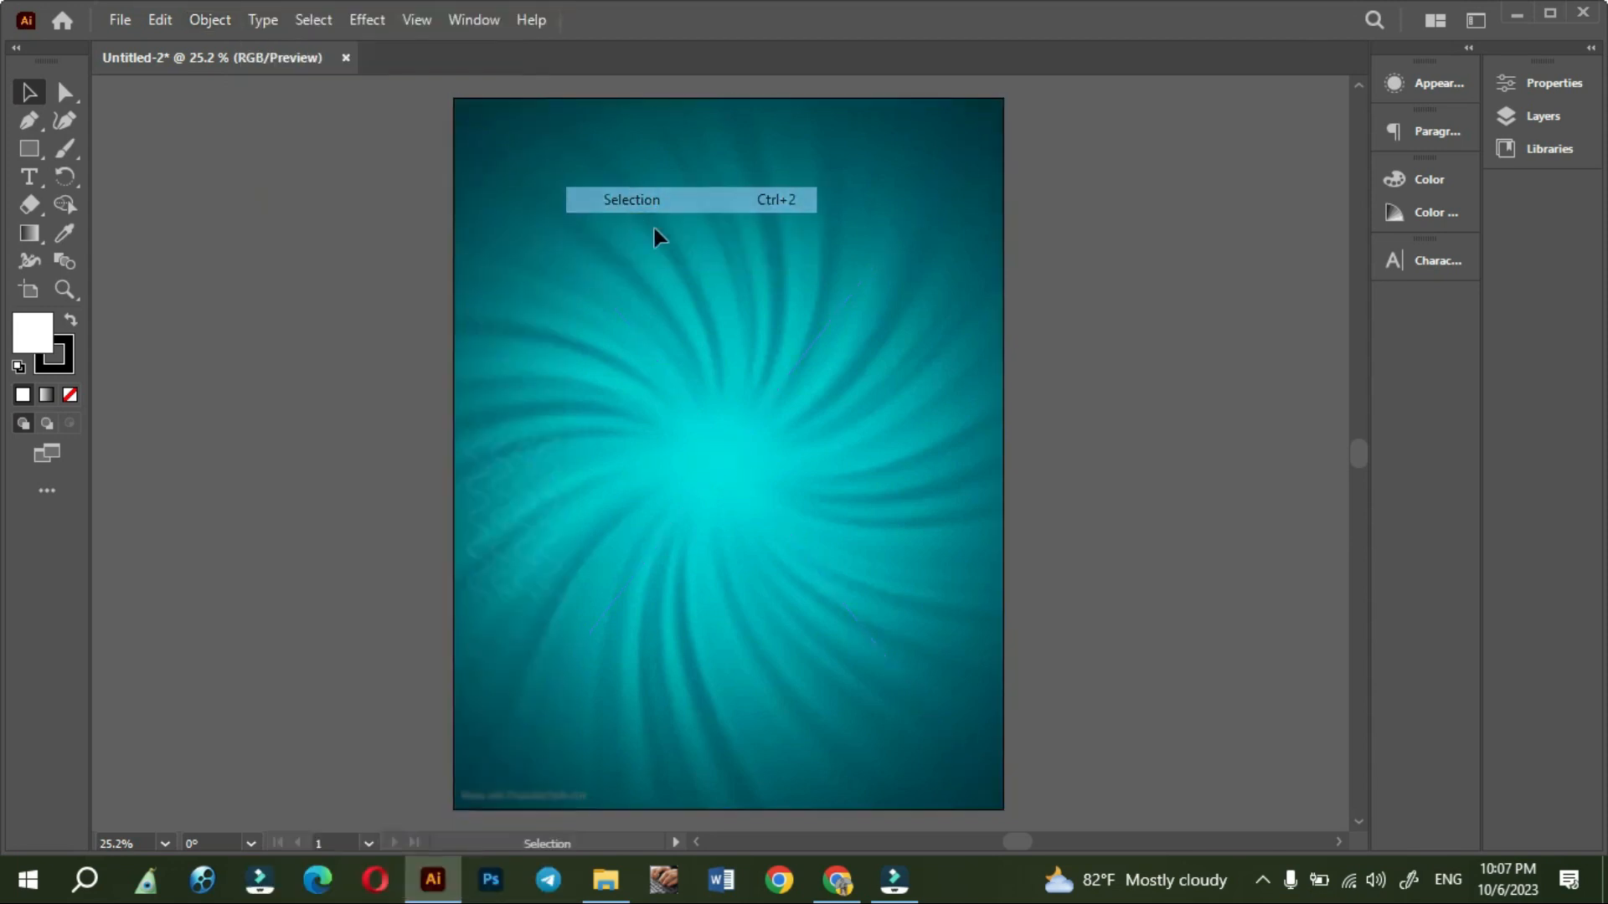
- Open the sl_020620_27760_10 EPS file of shadow effects from the new arrive shoes folder
left_click(620, 879)
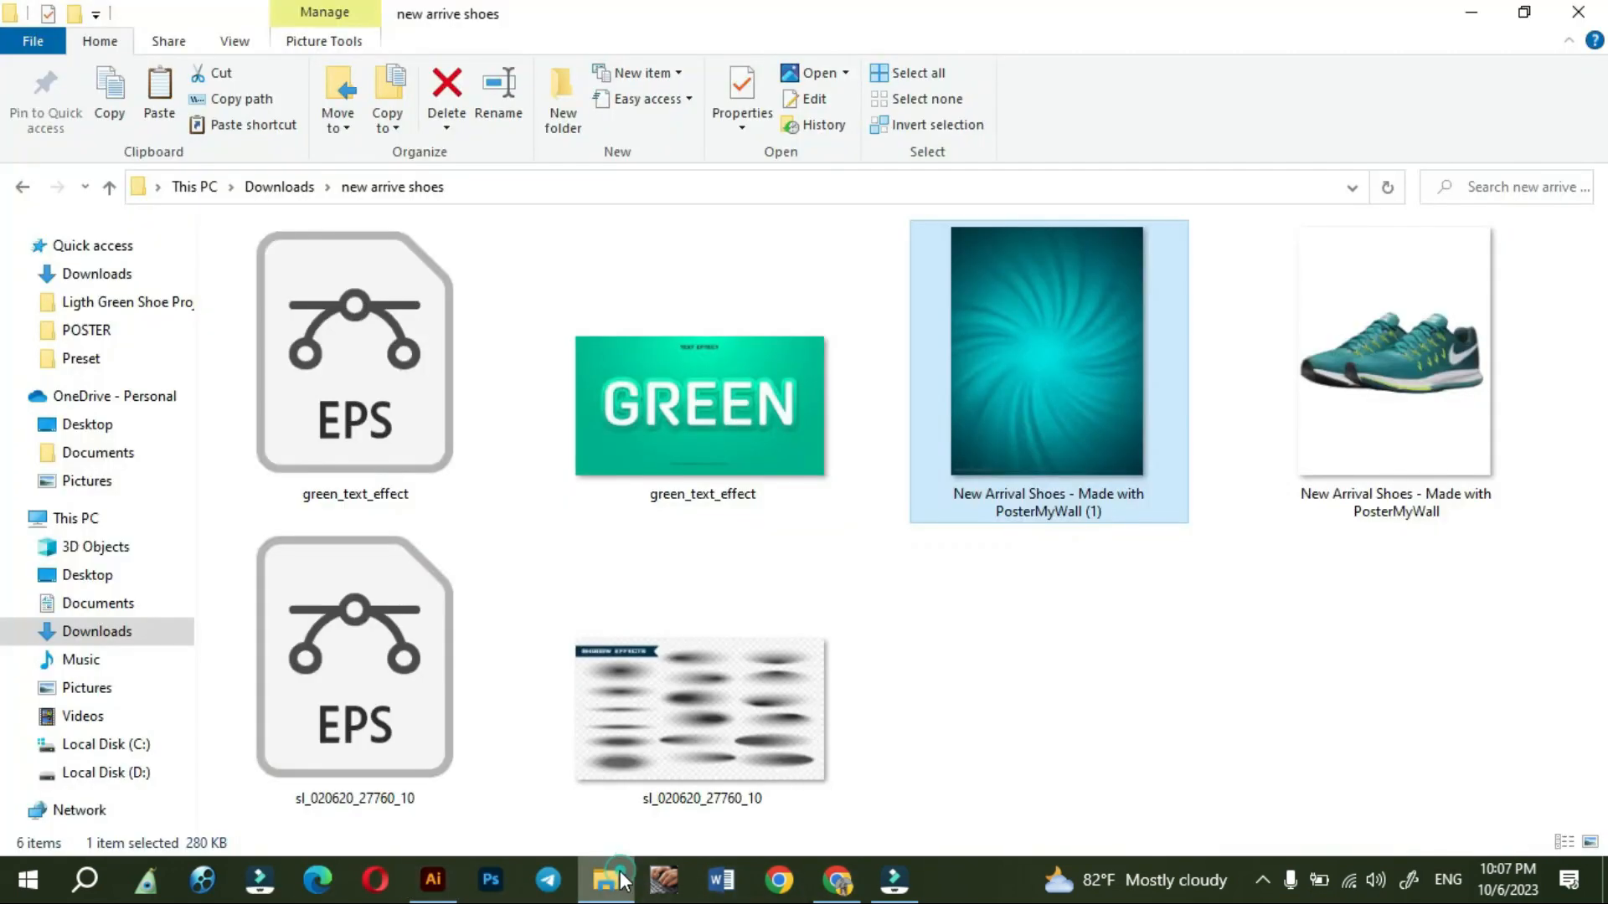
double_click(410, 680)
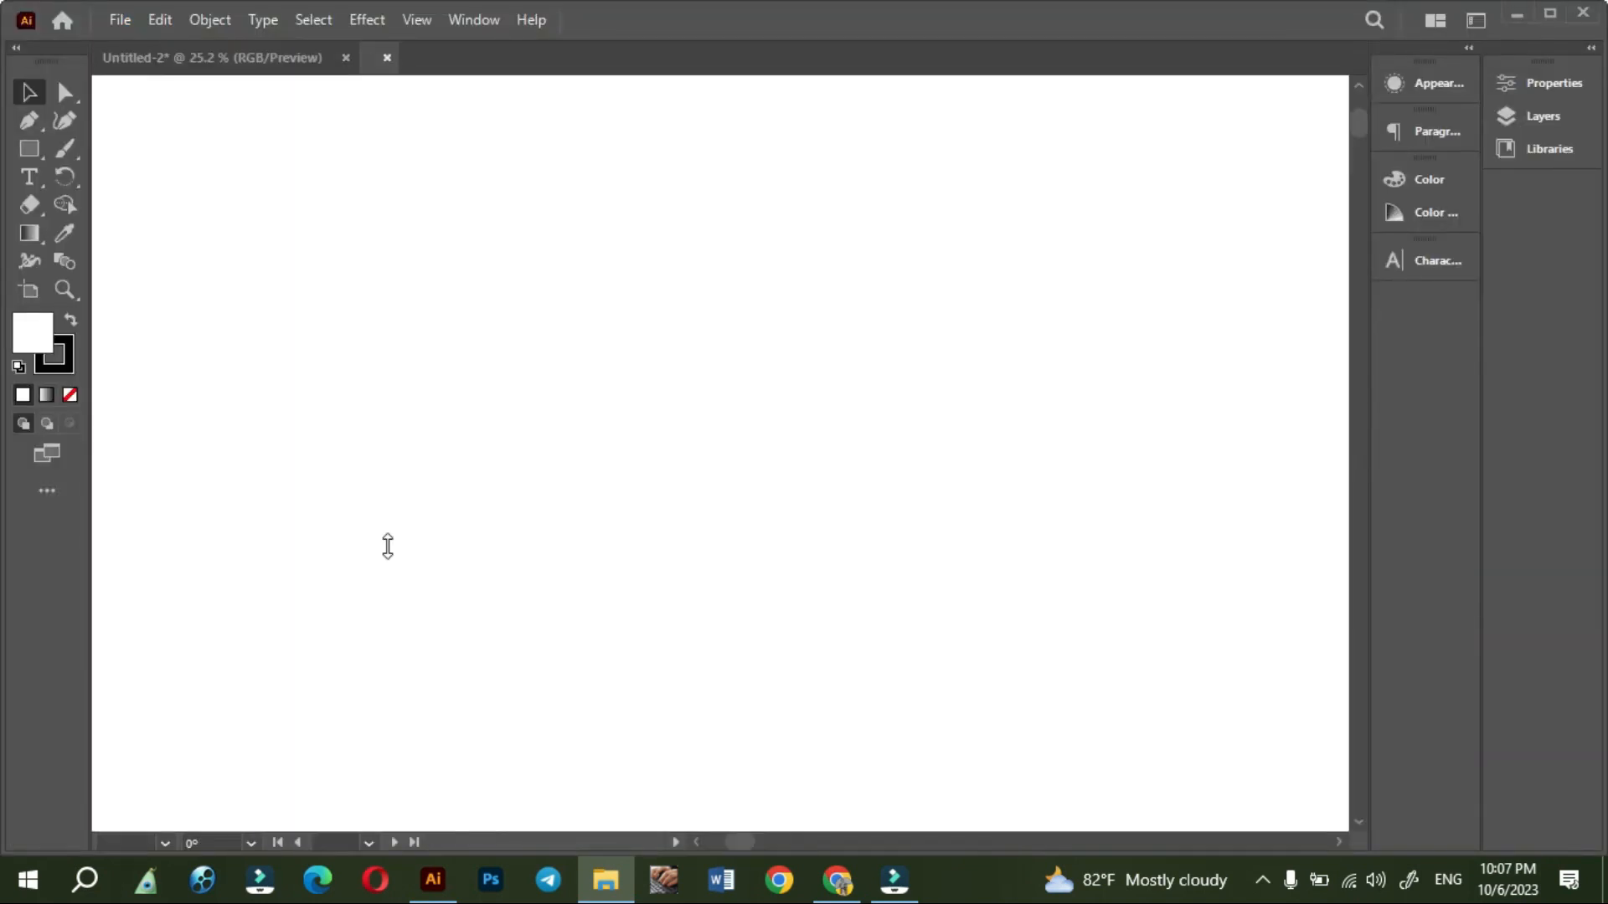
scroll(507, 201, "down", 2)
scroll(514, 280, "down", 4)
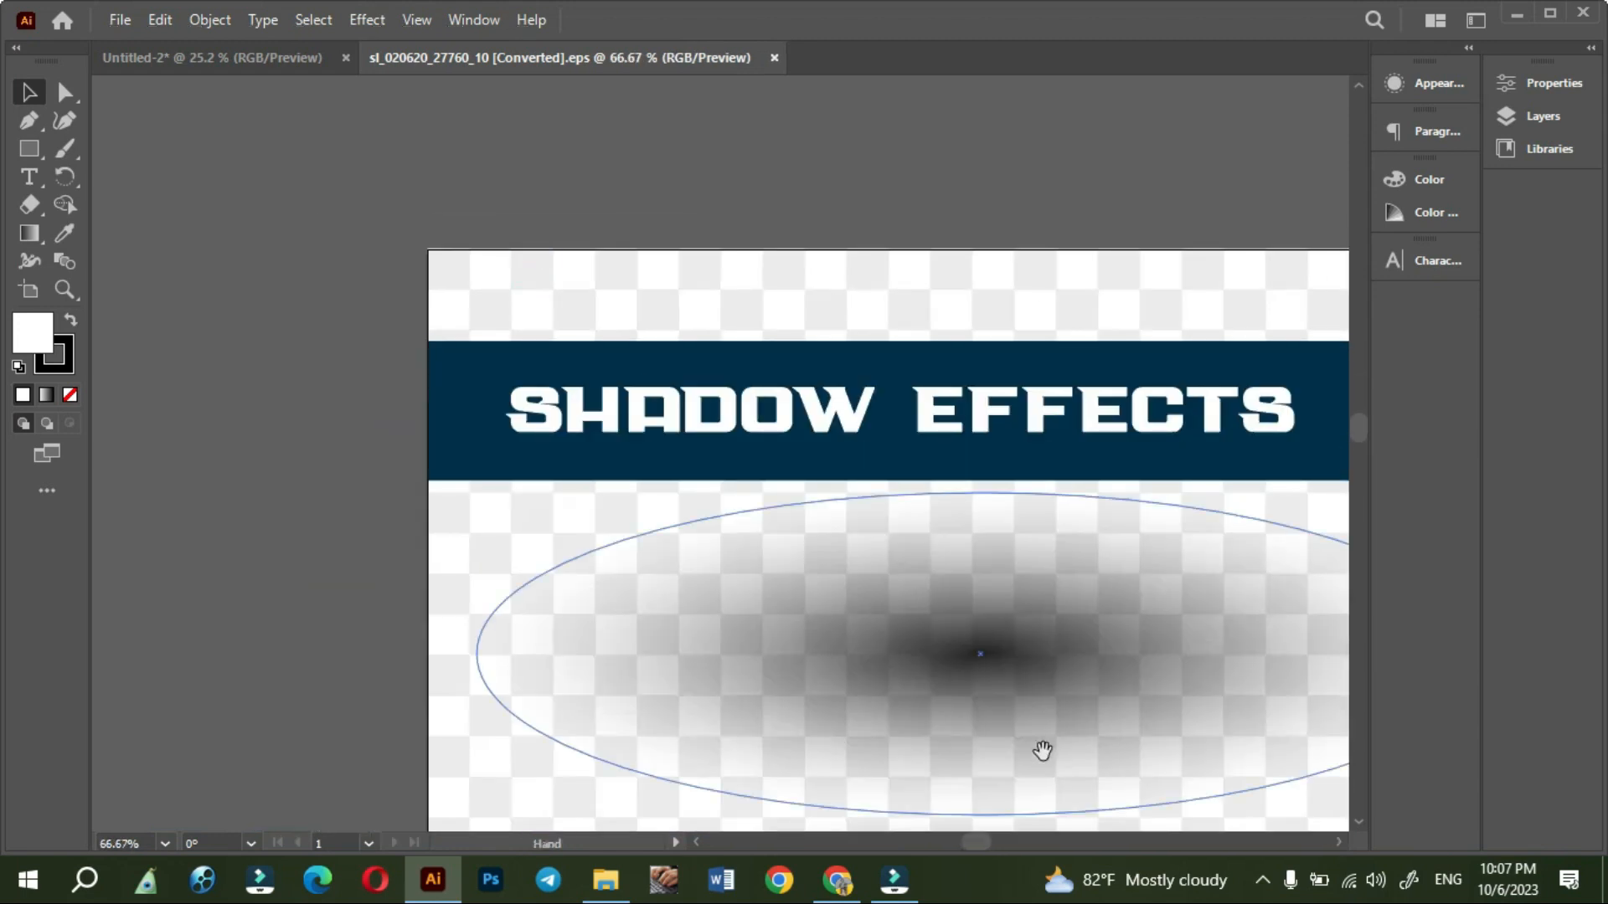
scroll(894, 513, "down", 3)
left_click_drag(1076, 736, 793, 537)
scroll(808, 519, "down", 1)
scroll(808, 524, "down", 1)
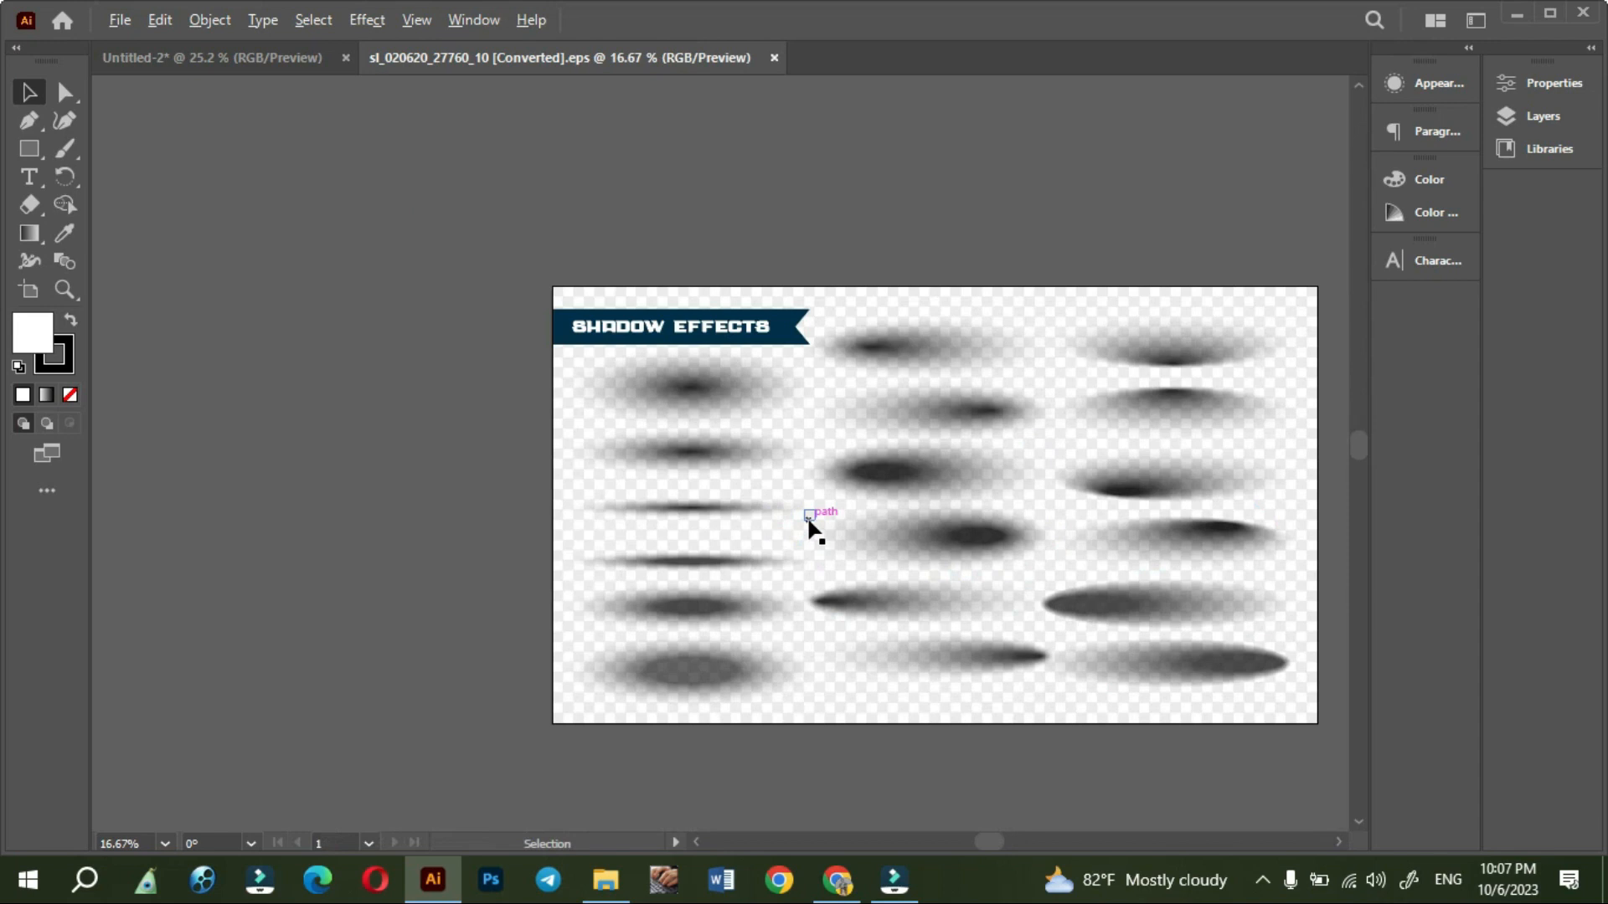
scroll(863, 544, "right", 1)
scroll(665, 424, "up", 1)
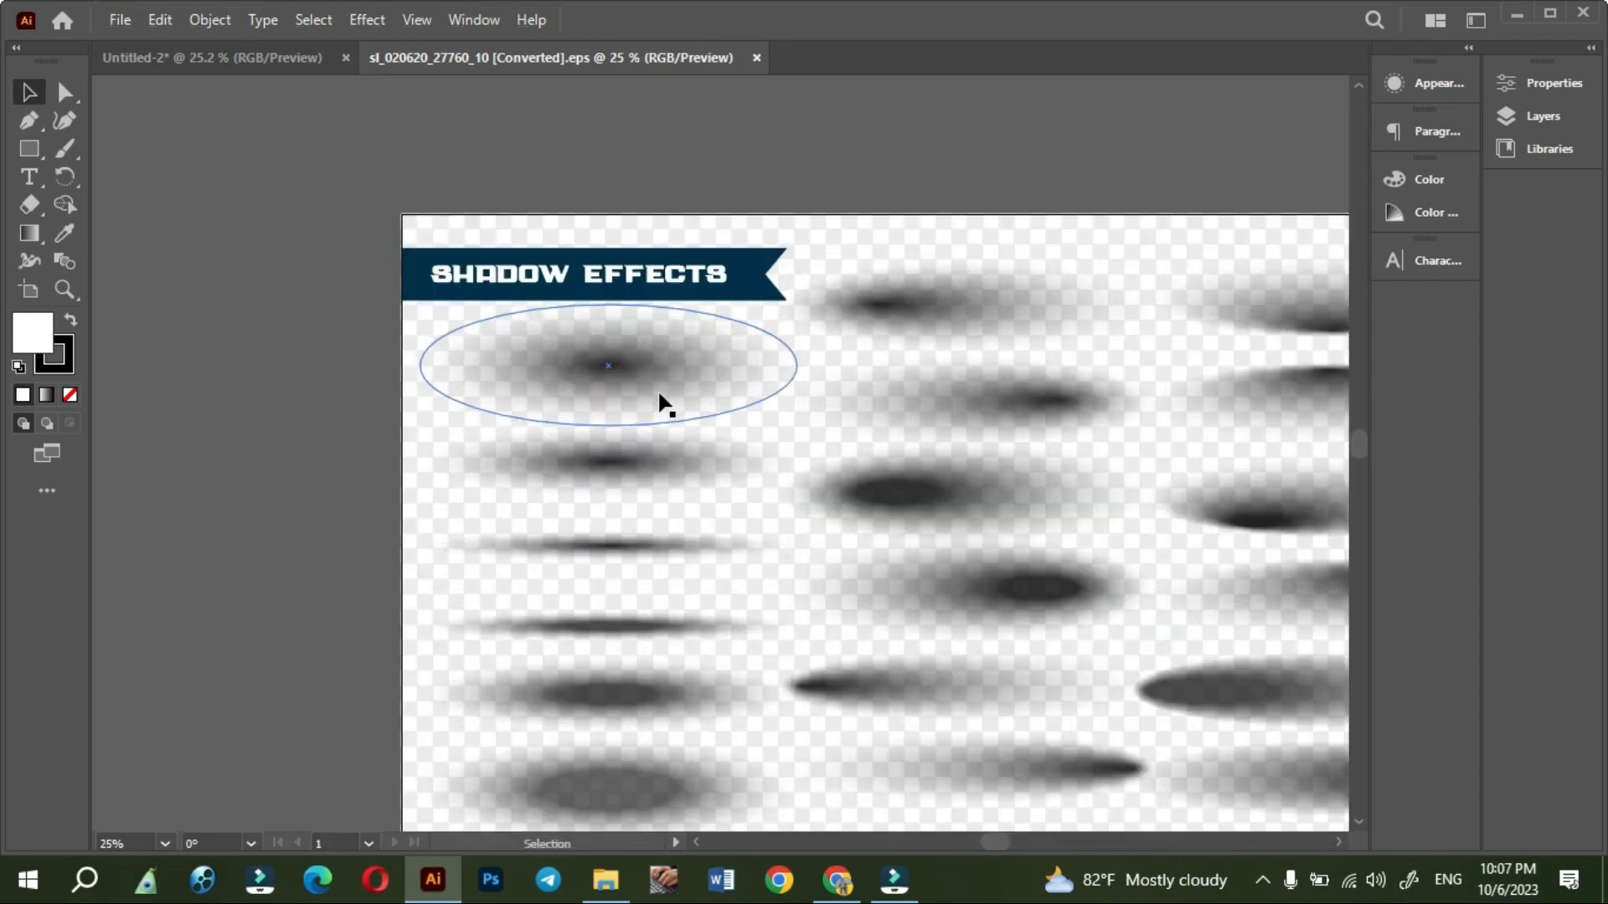
- Bring the top two shadow ellipses of the first column into the poster document, outside the artboard's left edge
double_click(668, 402)
double_click(678, 369)
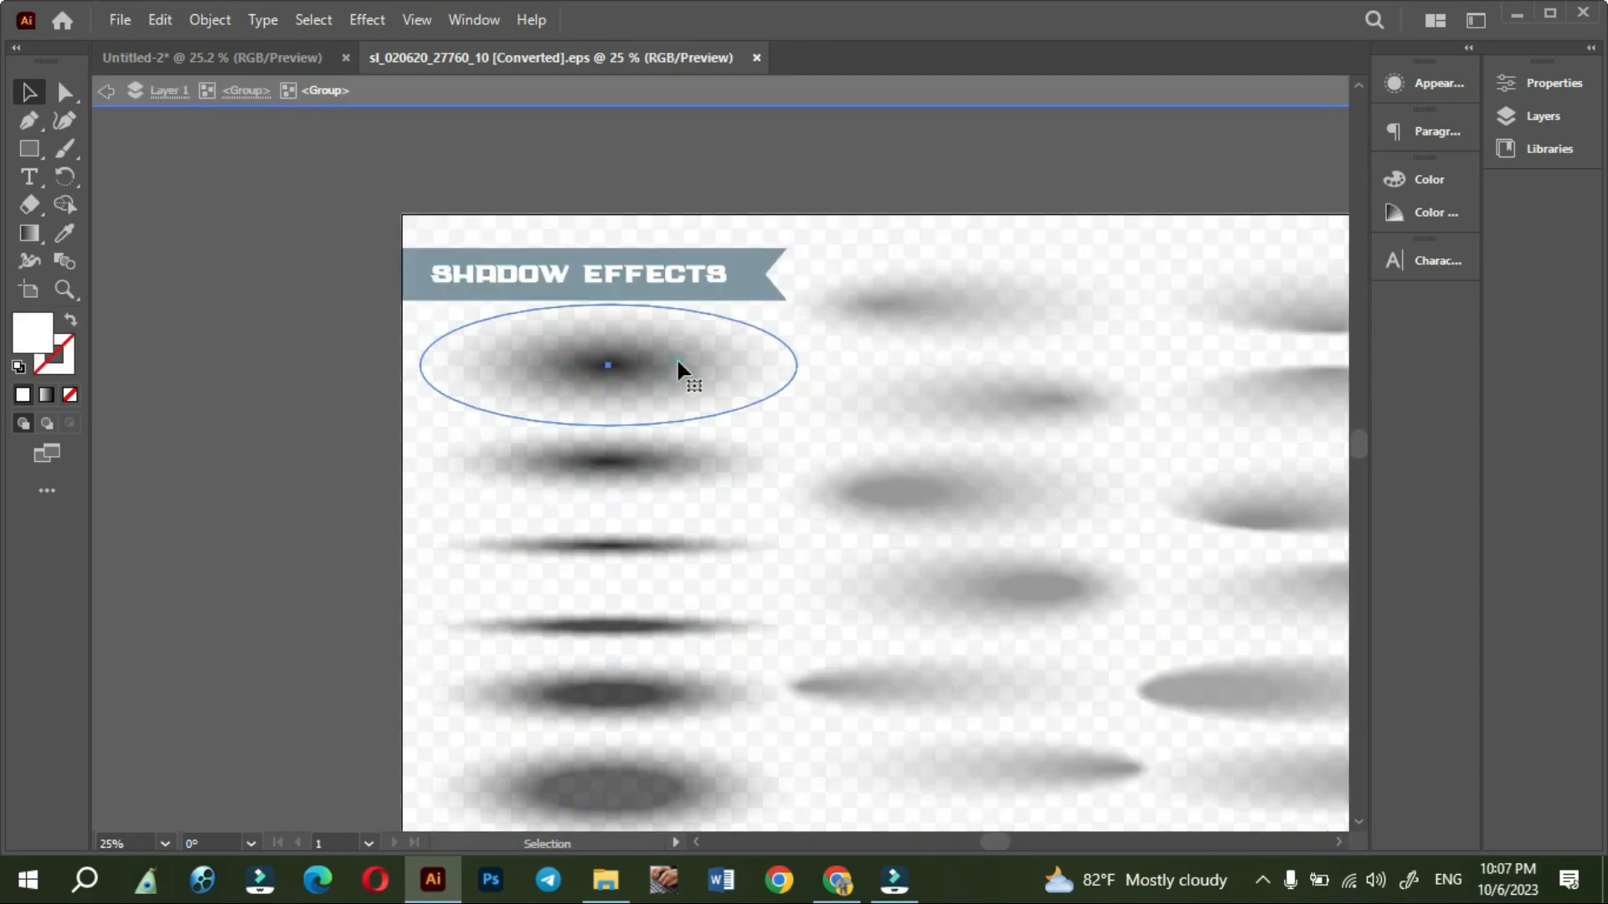
left_click(667, 456, "shift")
left_click_drag(674, 459, 325, 676)
left_click(294, 314)
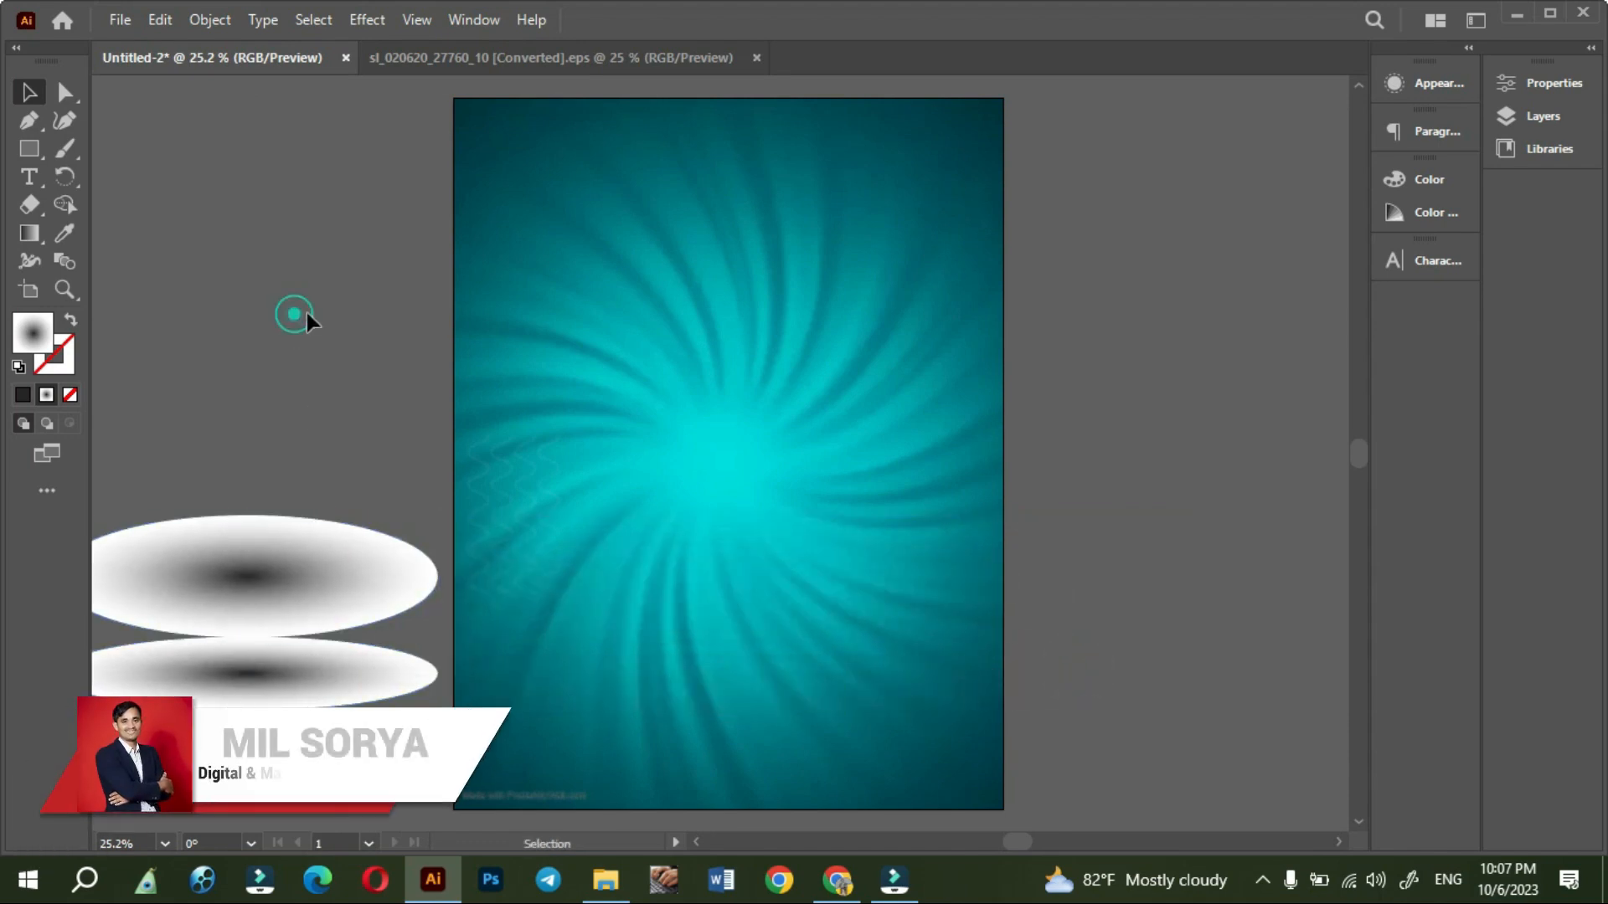
- Place the New Arrival Shoes product image from the folder and scale it down beside the artboard's right edge
left_click(603, 883)
left_click(1427, 381)
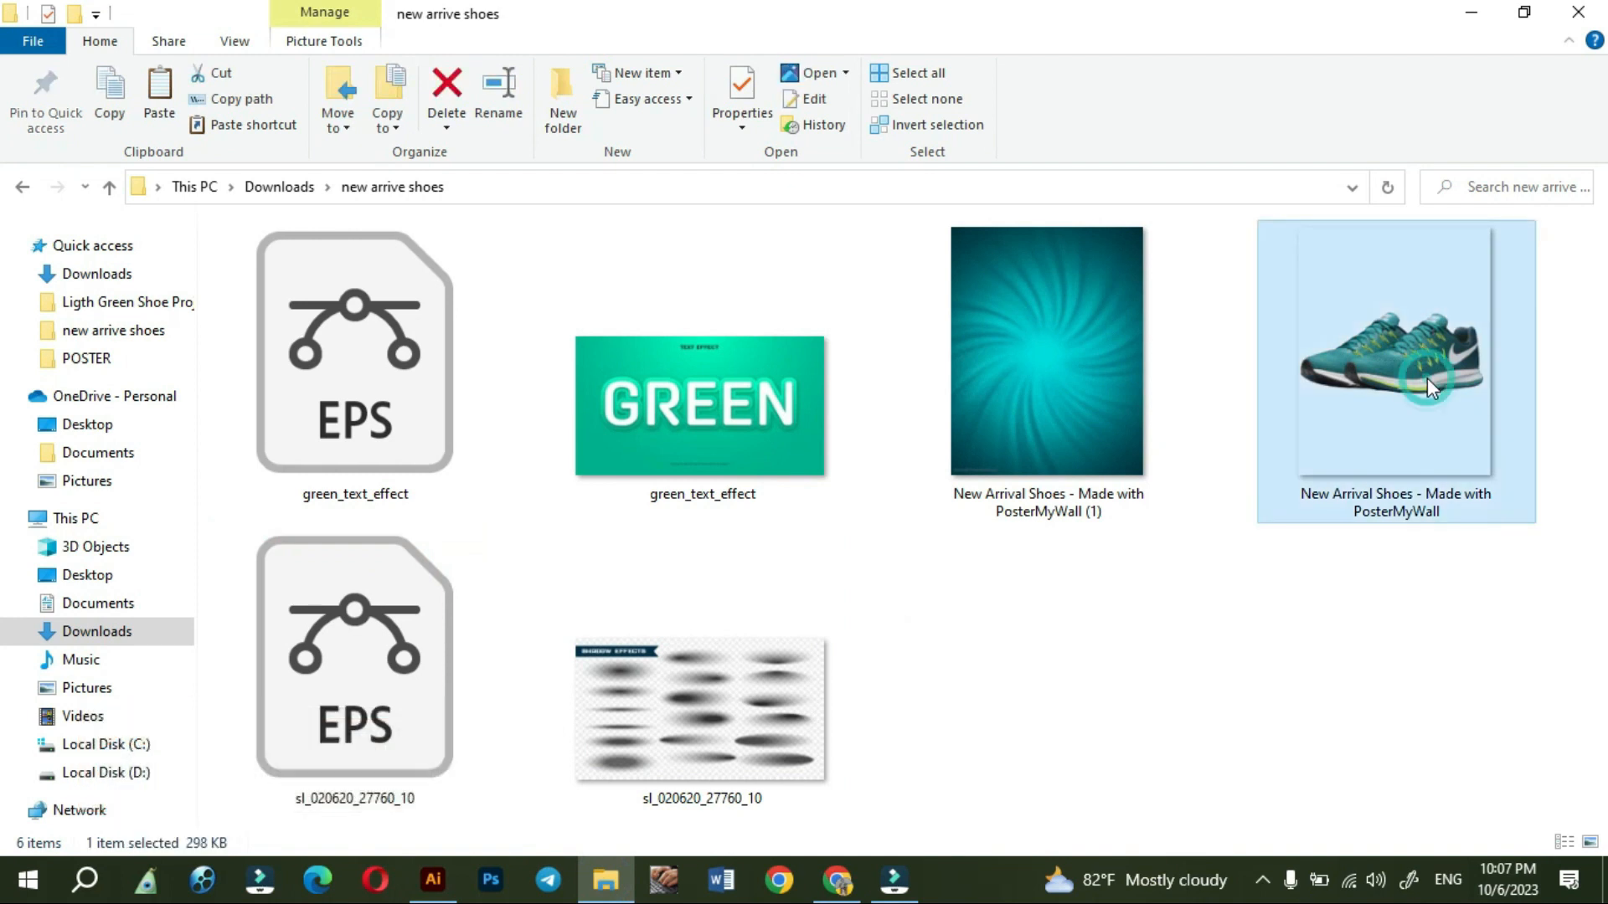
left_click_drag(1428, 359, 1181, 506)
left_click(1057, 519)
left_click(1197, 744)
key("space")
left_click_drag(1189, 663, 858, 653)
left_click_drag(811, 459, 938, 467)
left_click(909, 205)
- Draw a rectangle around the shoes and use it as a clipping mask on the shoe image
left_click(32, 150)
left_click_drag(764, 394, 1118, 605)
left_click(21, 94)
left_click(1005, 614, "shift")
right_click(1034, 545)
left_click(1123, 362)
left_click(1181, 611)
- Move the upper shadow ellipse onto the middle of the poster and position the clipped shoes over it
key("space")
left_click_drag(886, 733, 1134, 690)
left_click_drag(269, 531, 670, 526)
left_click(1082, 576)
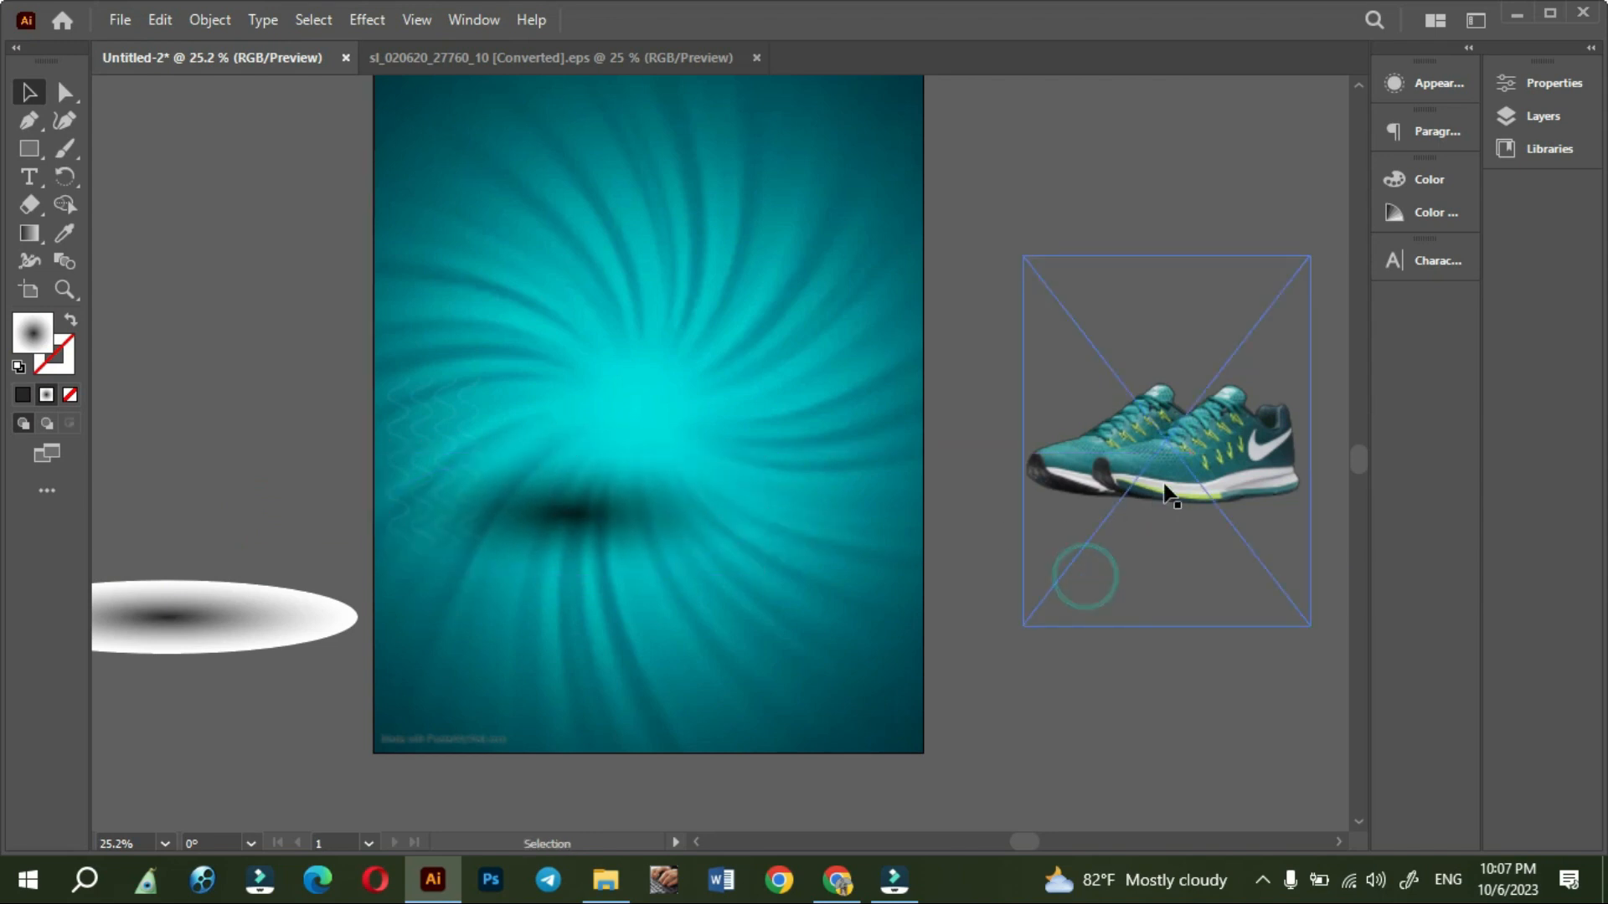
left_click_drag(1146, 493, 603, 496)
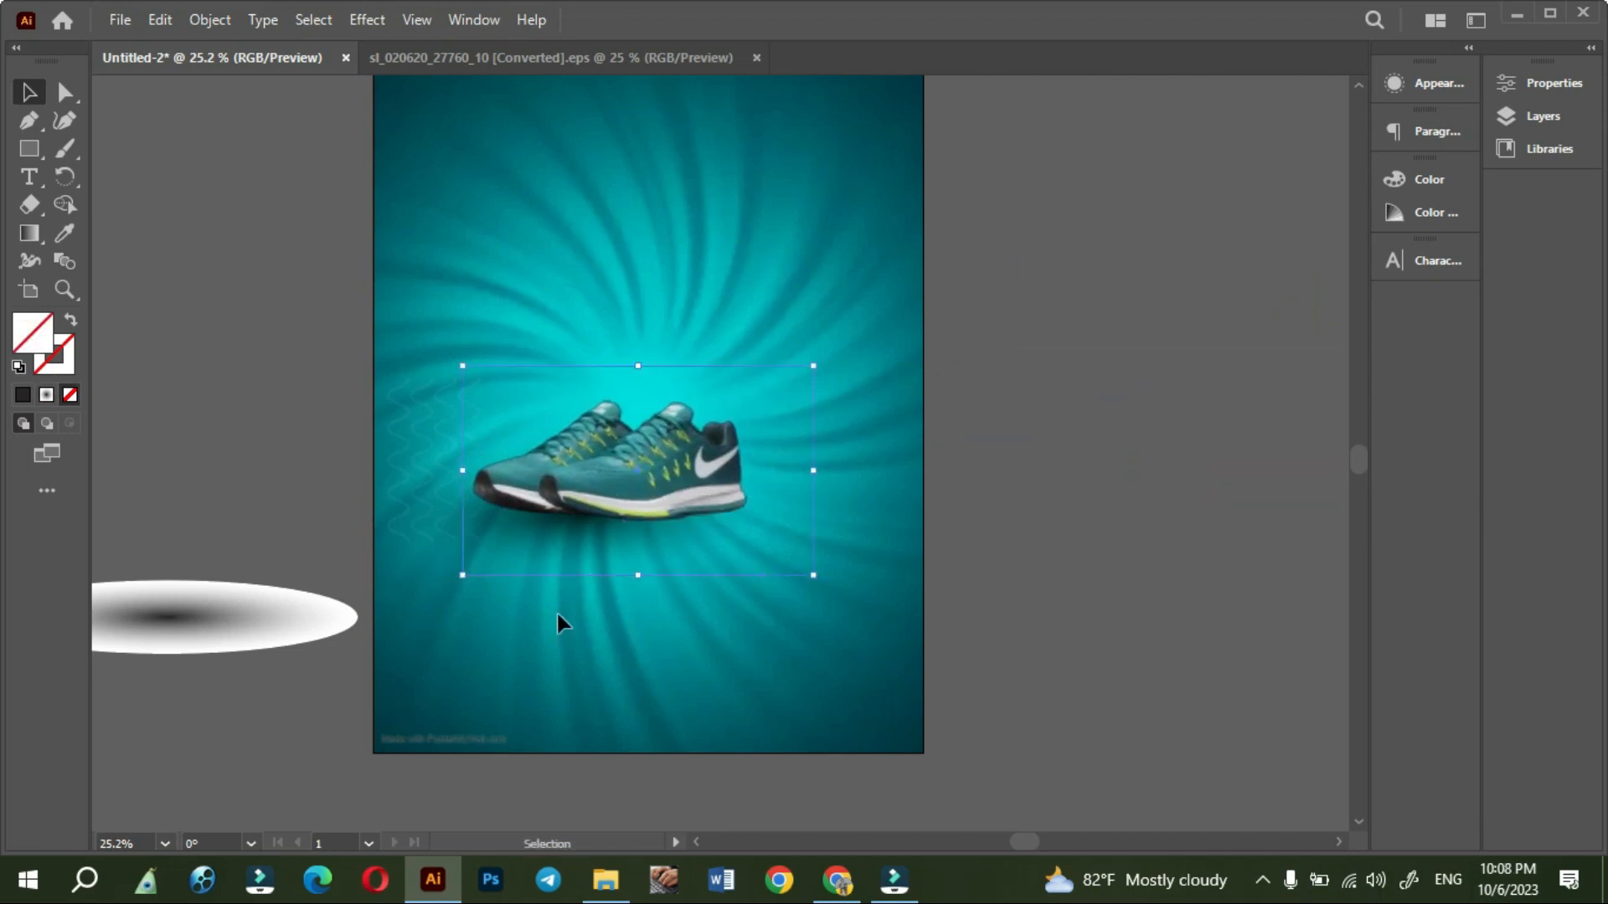
- Narrow the shadow ellipse to about 504 pt wide and keep it beneath the front of the shoes
scroll(561, 620, "up", 1)
scroll(560, 621, "up", 1)
left_click_drag(545, 653, 772, 578)
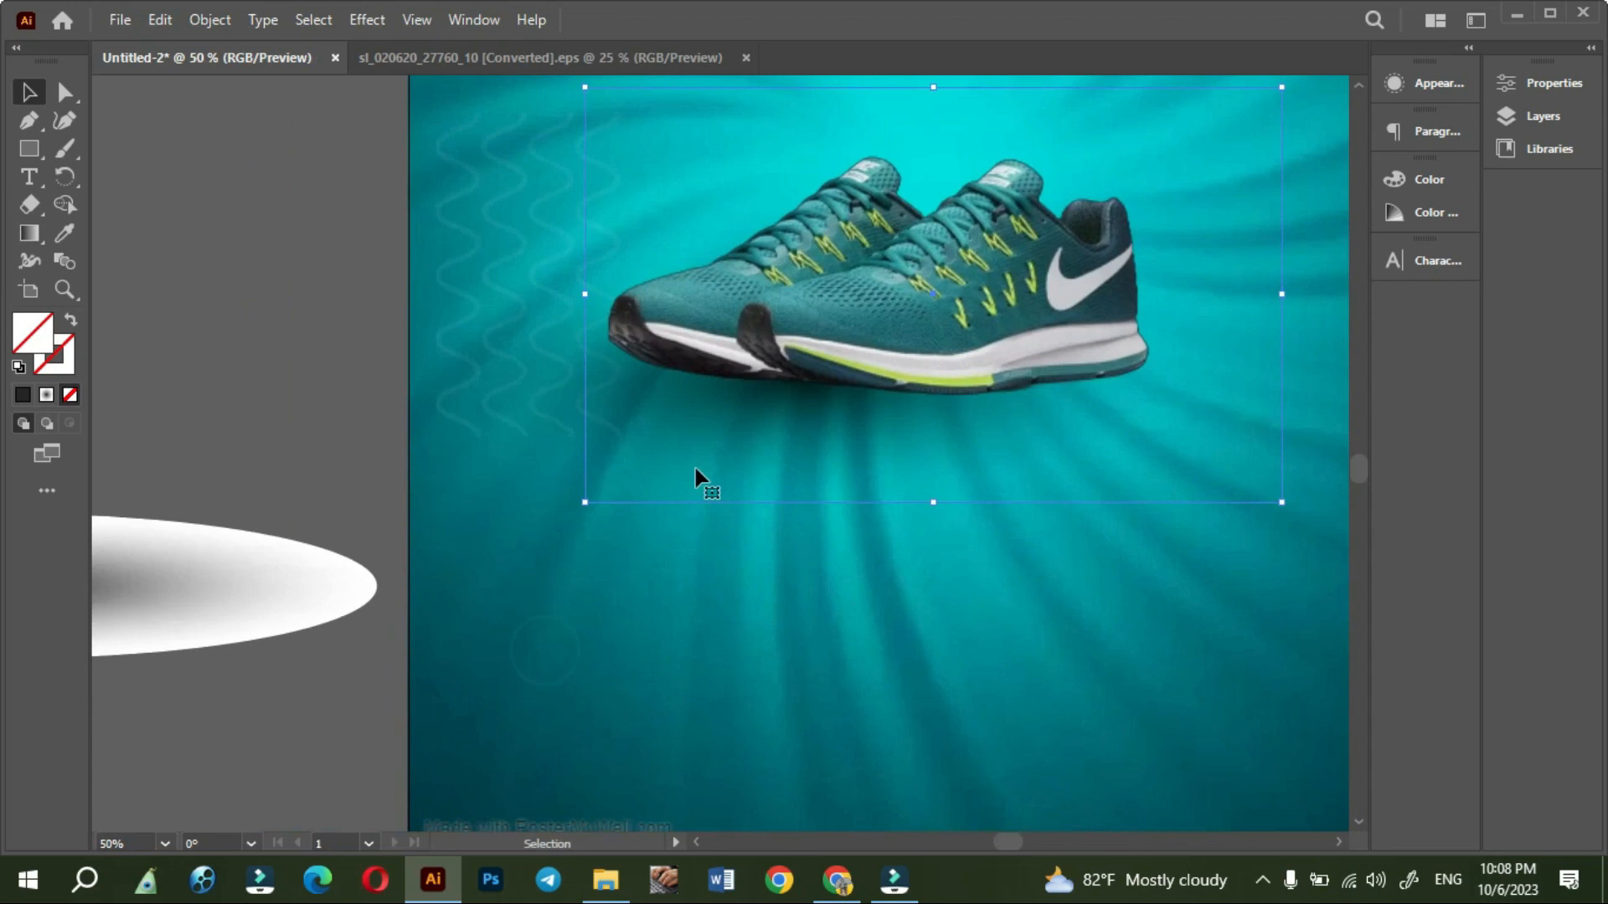
left_click(564, 435)
left_click_drag(1181, 381, 991, 386)
left_click_drag(427, 381, 491, 381)
left_click_drag(994, 385, 904, 384)
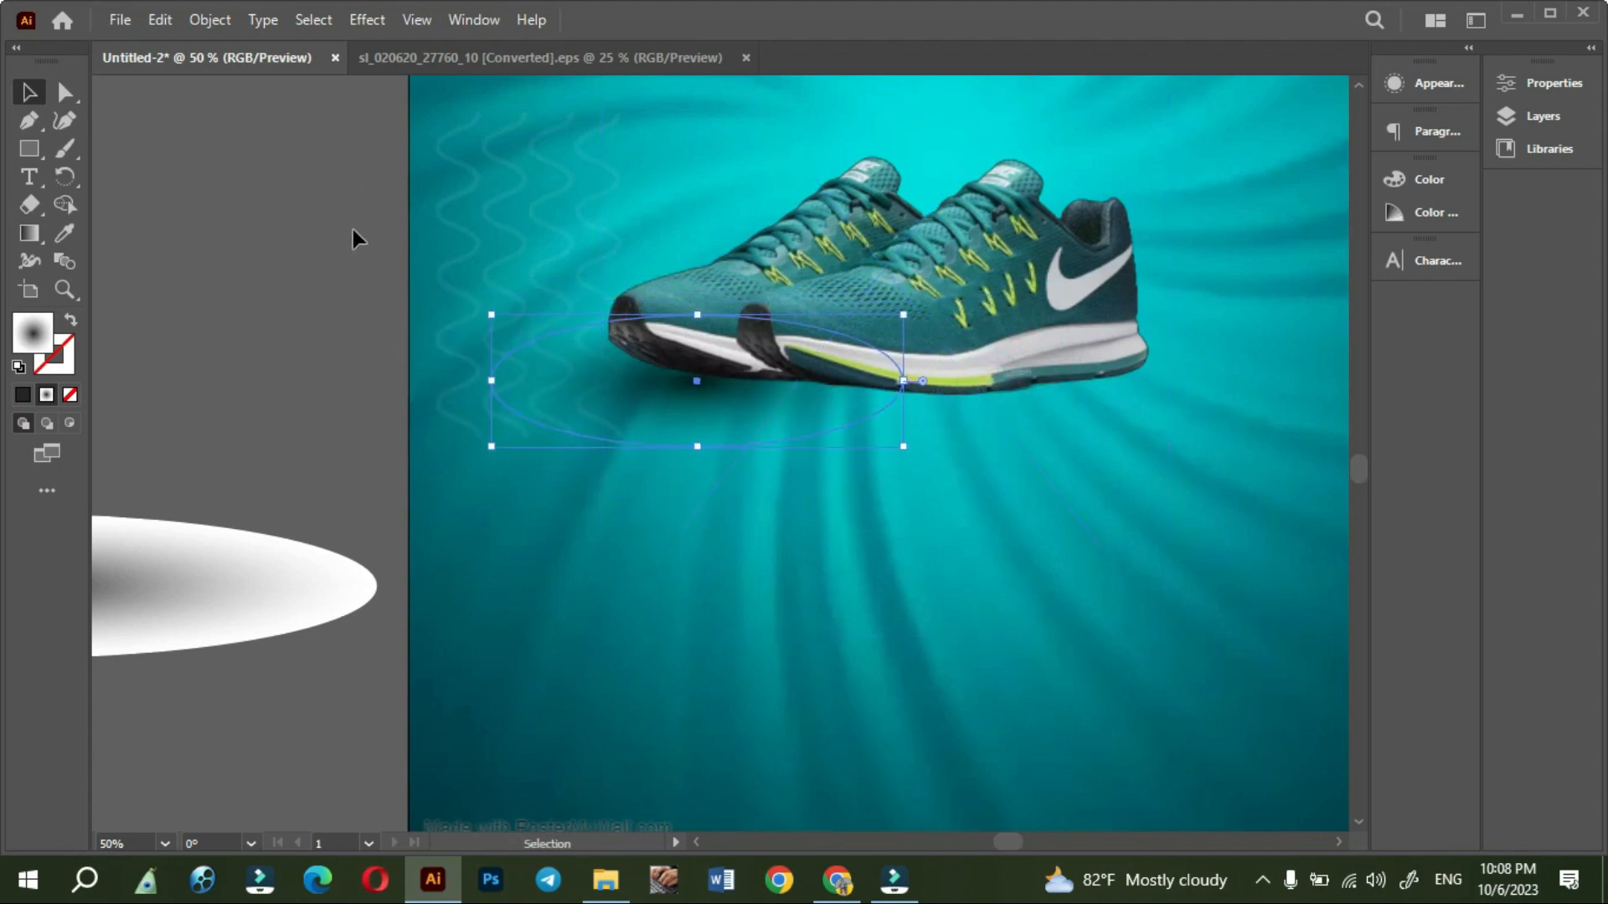
- Switch the workspace to Essentials Classic
left_click(1542, 118)
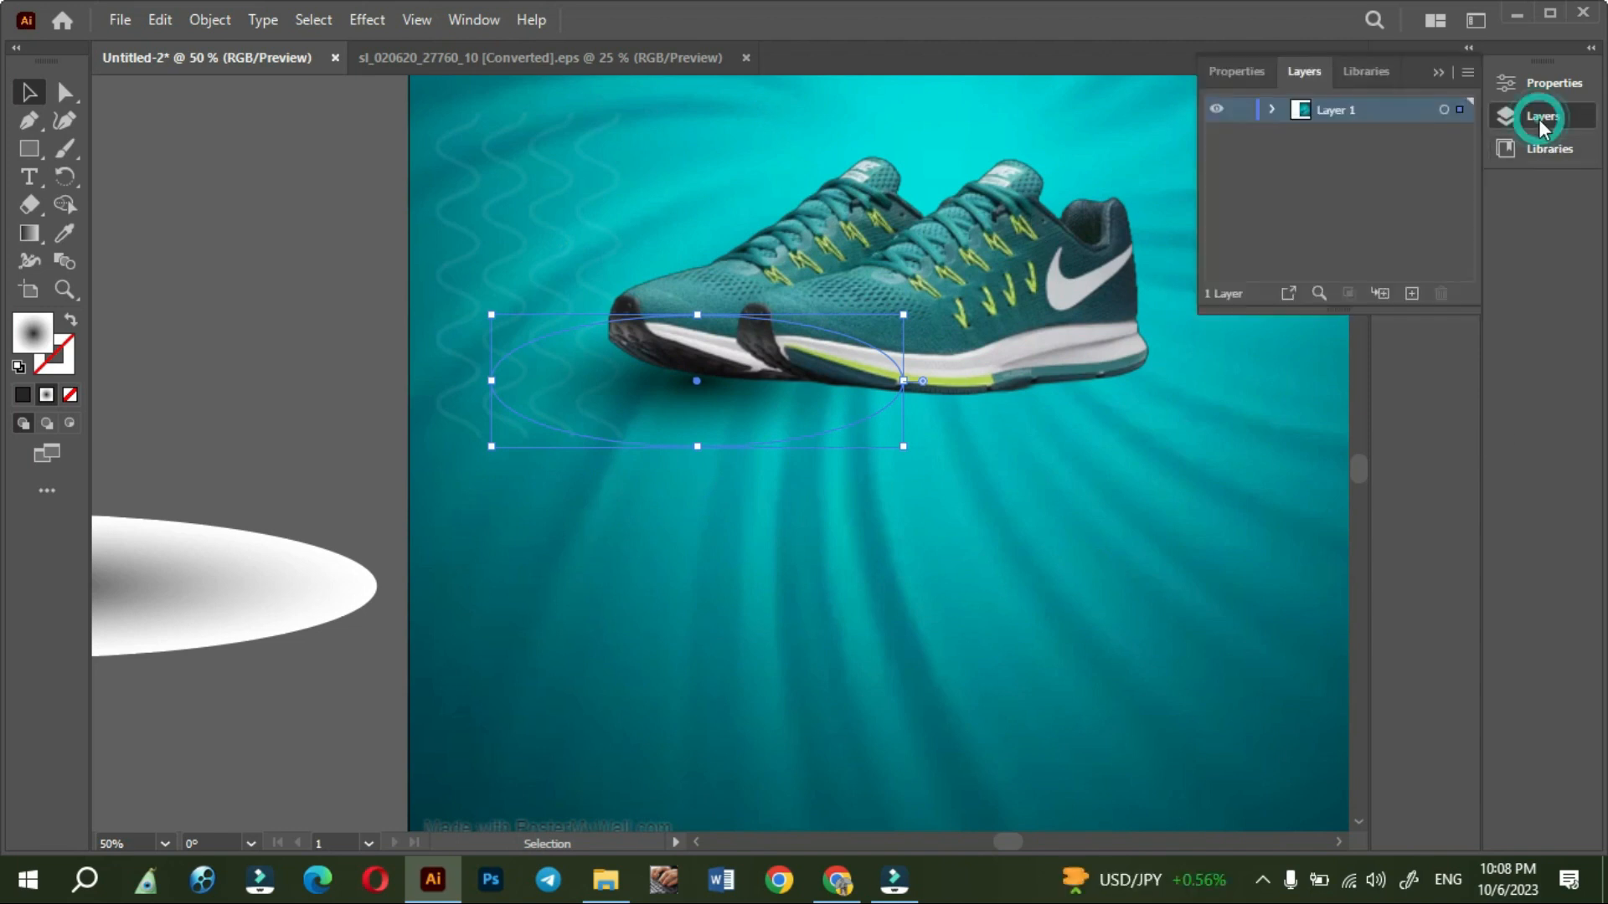
left_click(1541, 118)
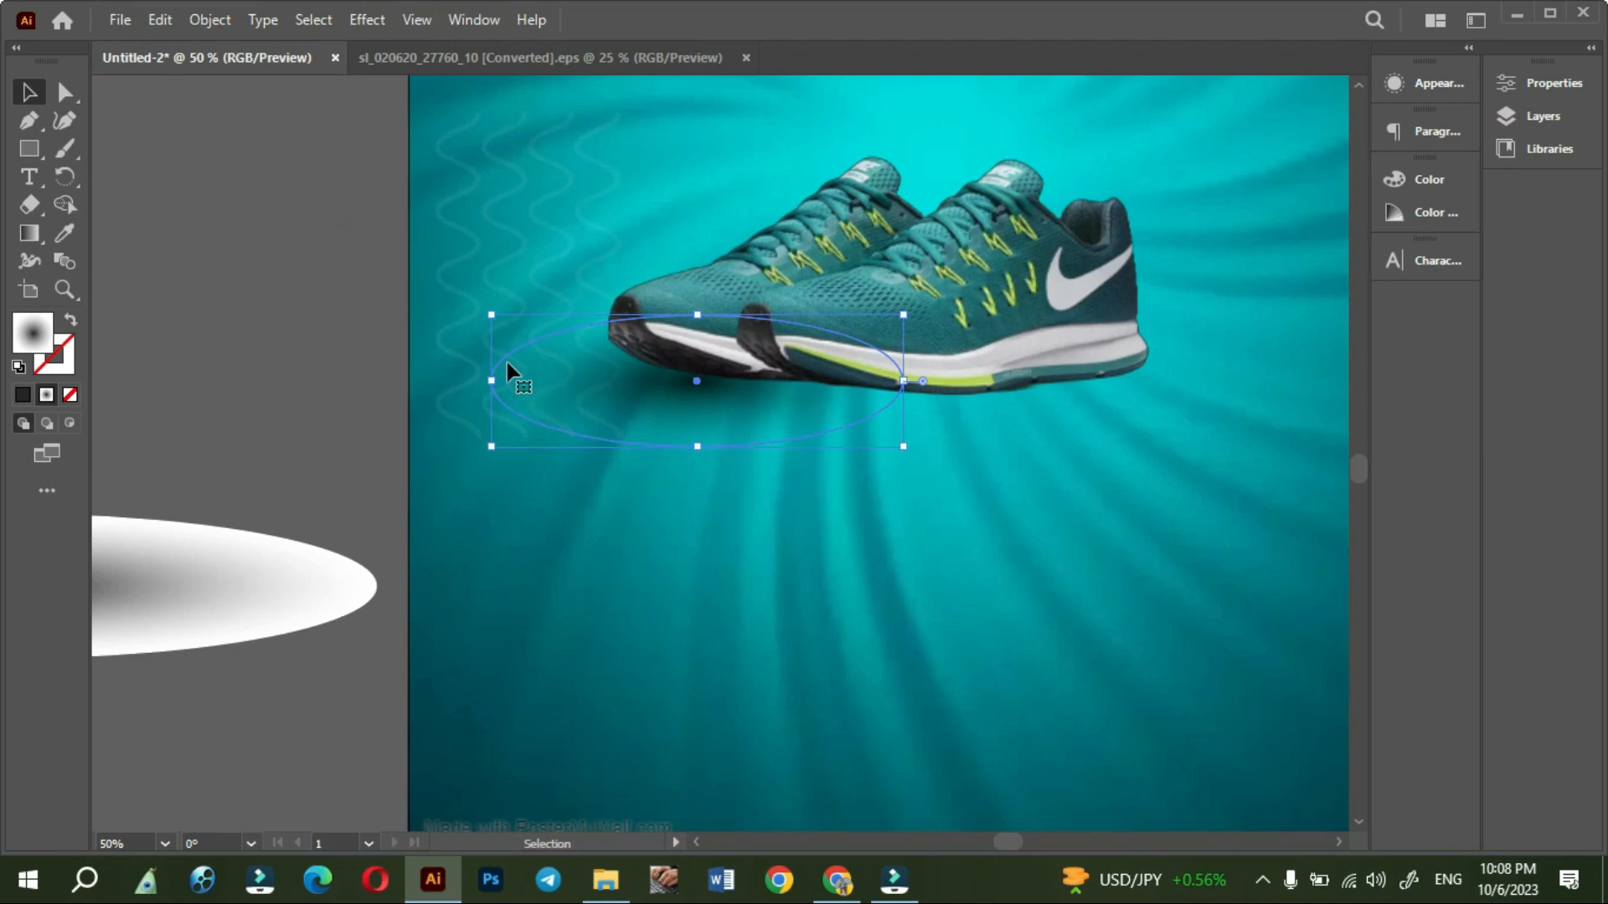
left_click(474, 20)
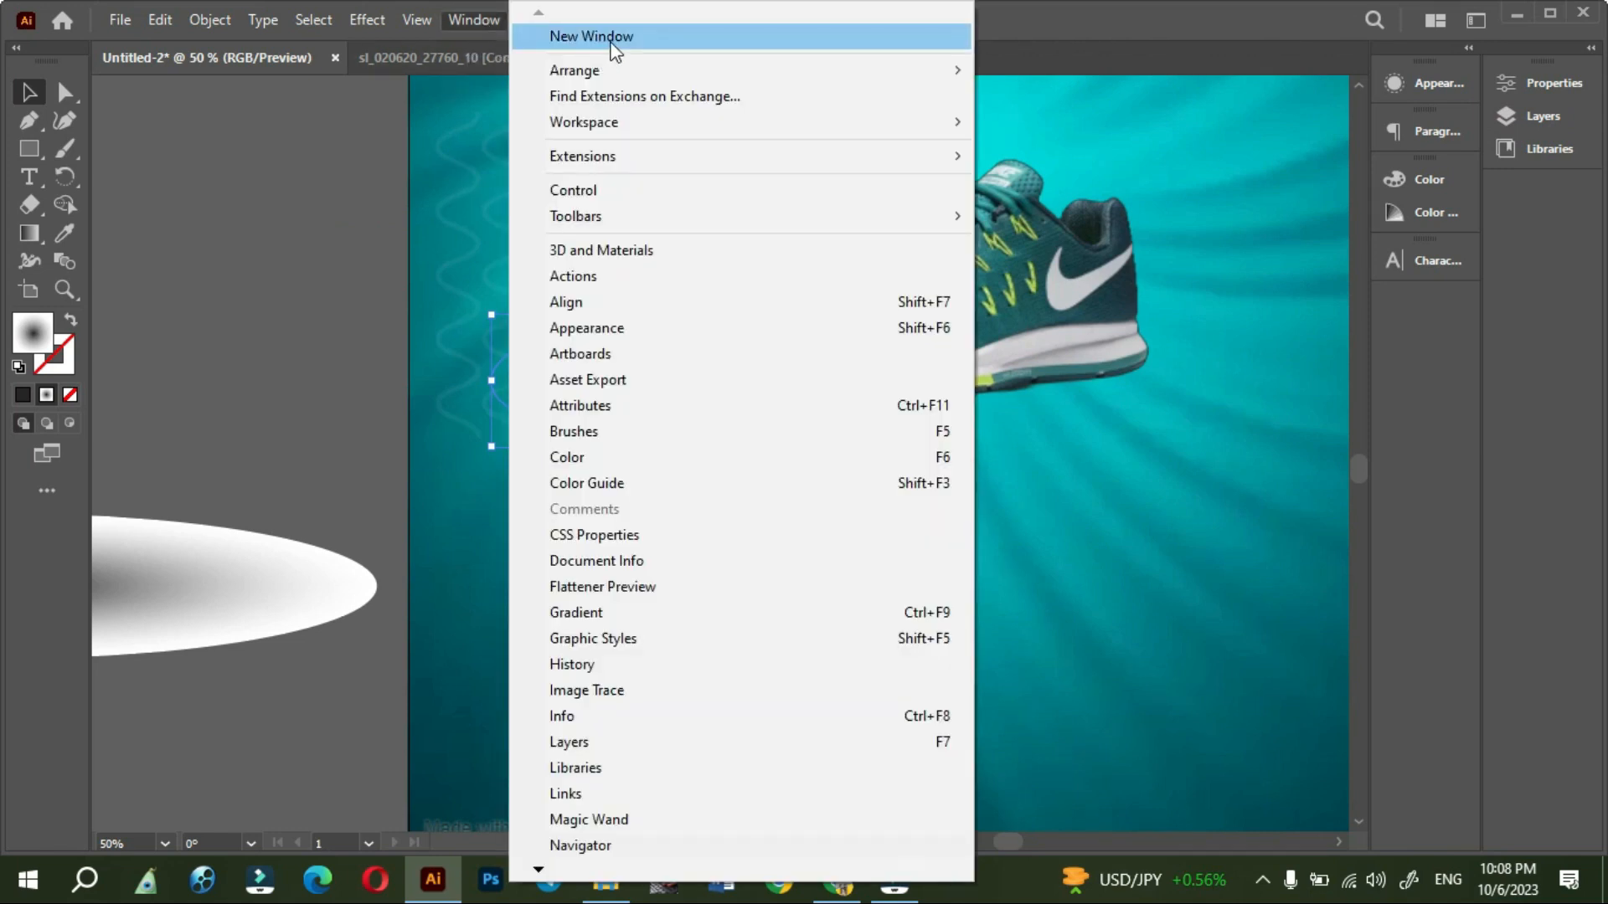
mouse_move(598, 132)
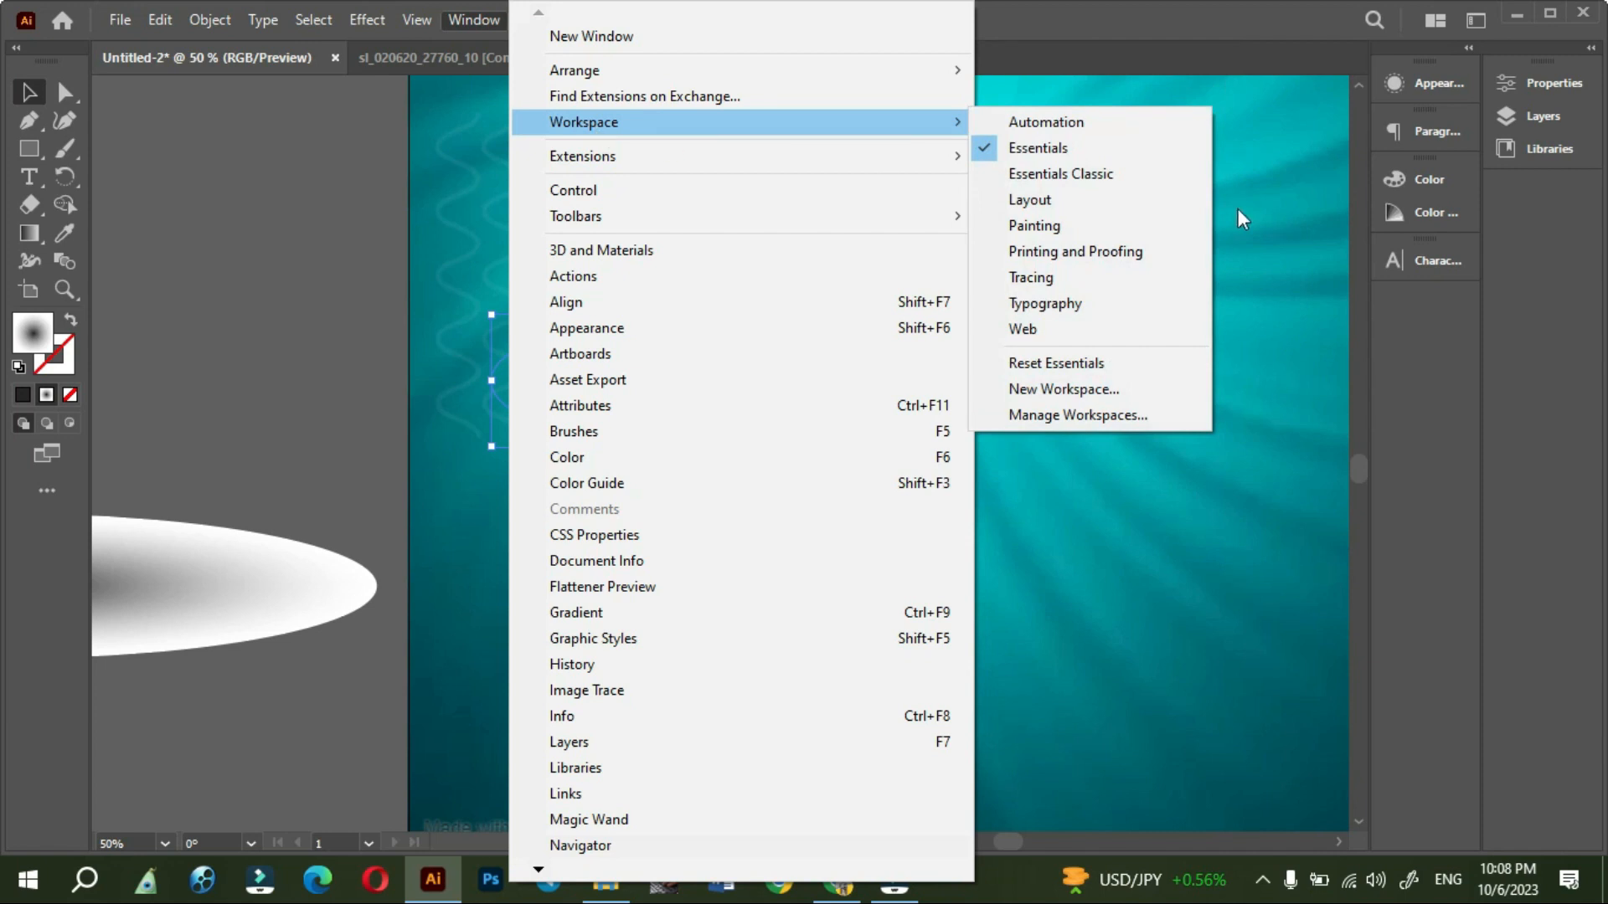
left_click(1061, 173)
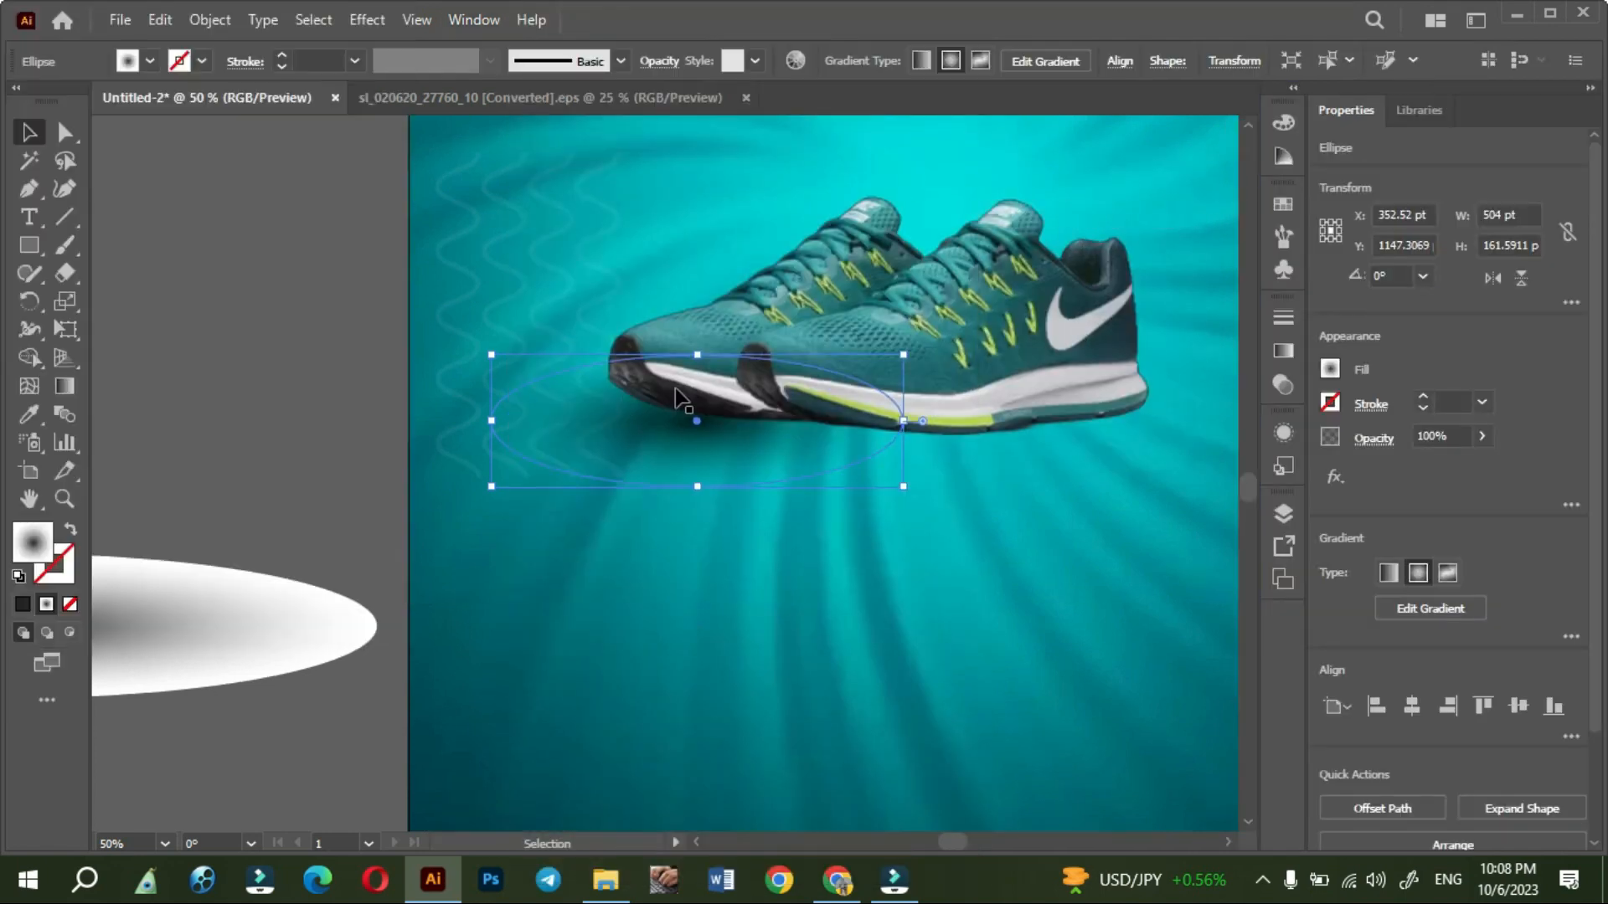
left_click(283, 363)
- Check the blending mode and opacity settings of the shadow ellipse under the shoes
left_click(596, 456)
left_click(569, 454)
left_click(661, 62)
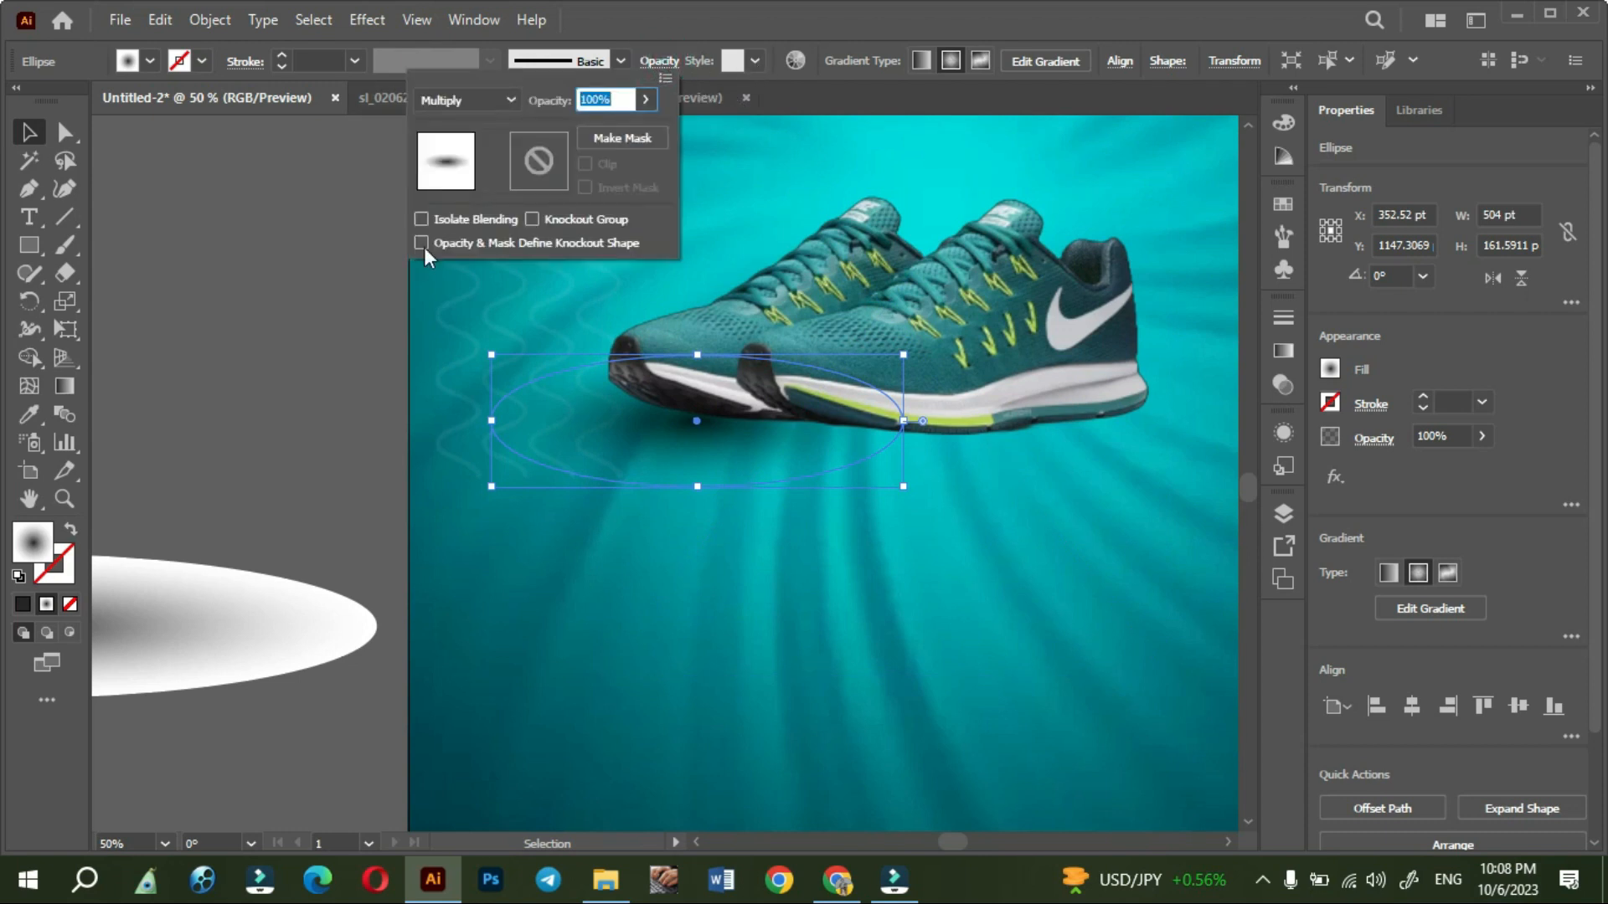
left_click(332, 335)
- Nudge the narrowed shadow ellipse slightly up and to the right beneath the shoe toes
left_click(639, 452)
left_click(543, 442)
mouse_move(557, 453)
left_mouse_down()
mouse_move(551, 441)
mouse_move(581, 438)
left_mouse_up()
left_click(249, 539)
- Move the flatter shadow ellipse onto the poster below the shoes and the narrowed one off the artboard
left_click_drag(266, 650, 944, 687)
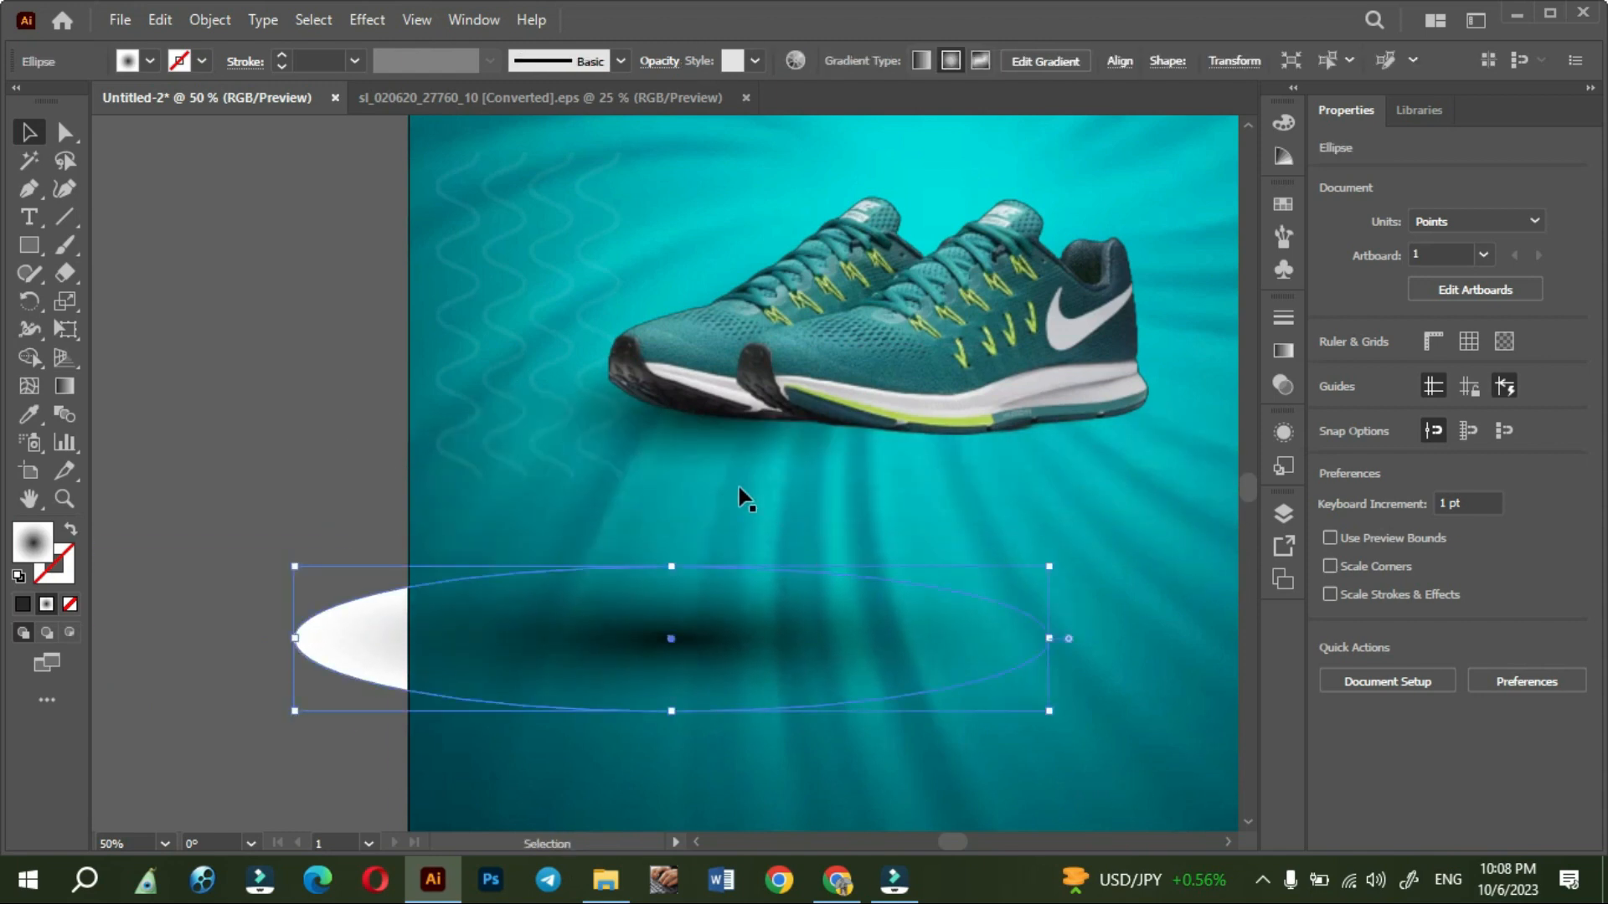
mouse_move(686, 449)
left_mouse_down()
mouse_move(678, 438)
mouse_move(670, 474)
left_mouse_up()
key("ctrl+z")
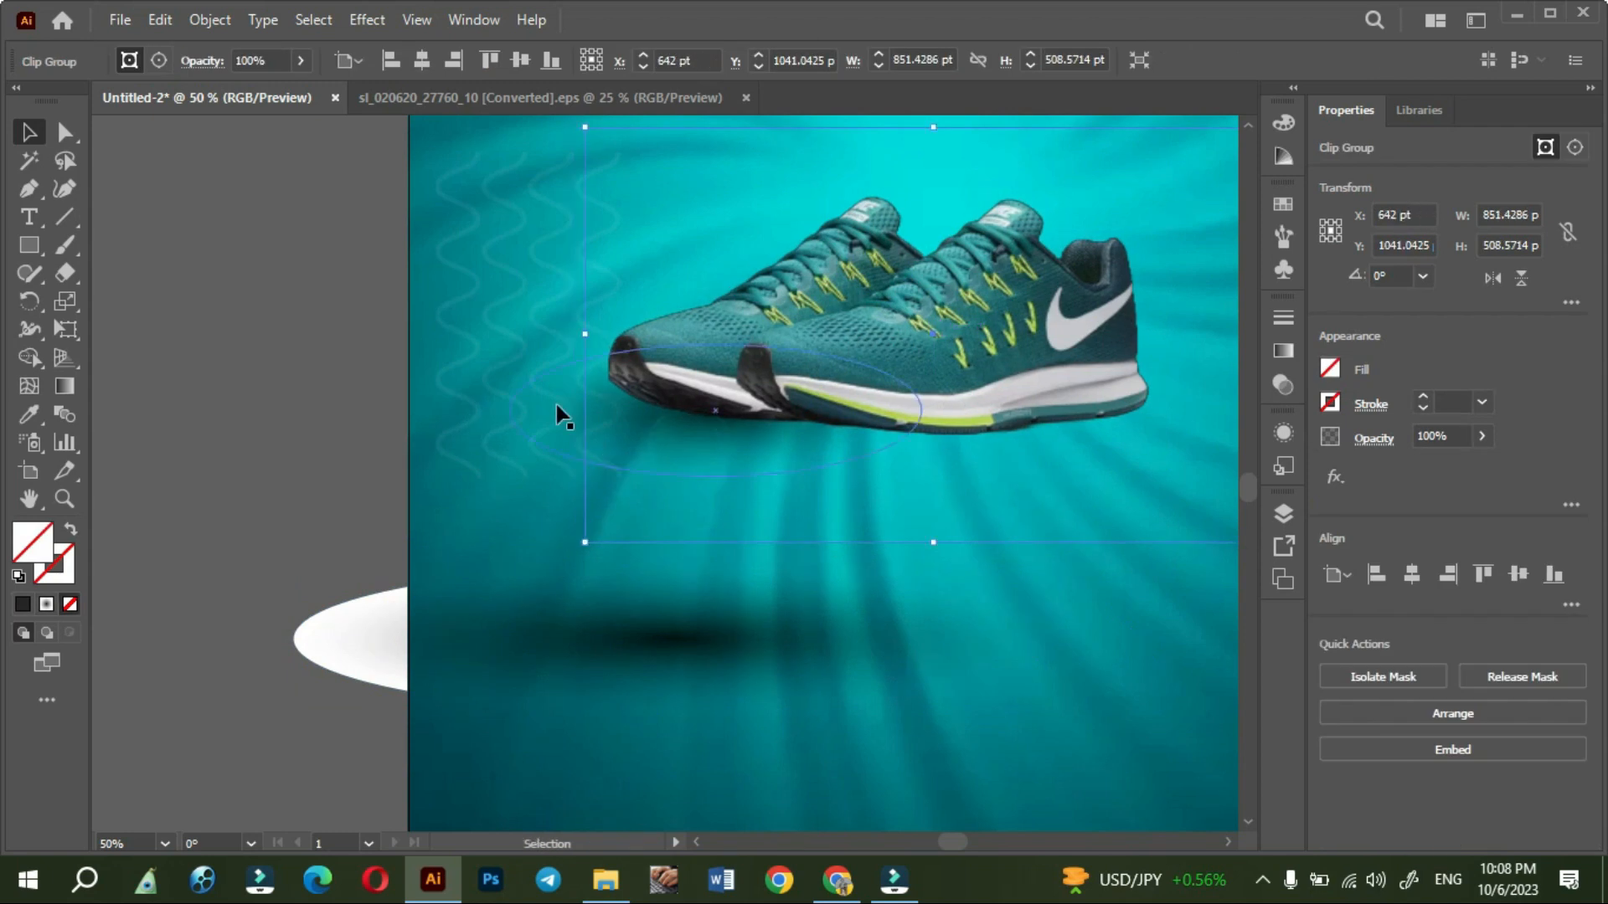
left_click_drag(556, 407, 136, 409)
- Fit the flatter shadow beneath the shoe toes at about 726 x 139 pt and duplicate it further right under the soles
left_click_drag(360, 659, 407, 430)
left_click(1062, 448)
left_click(536, 448)
left_click_drag(1056, 462, 1000, 443)
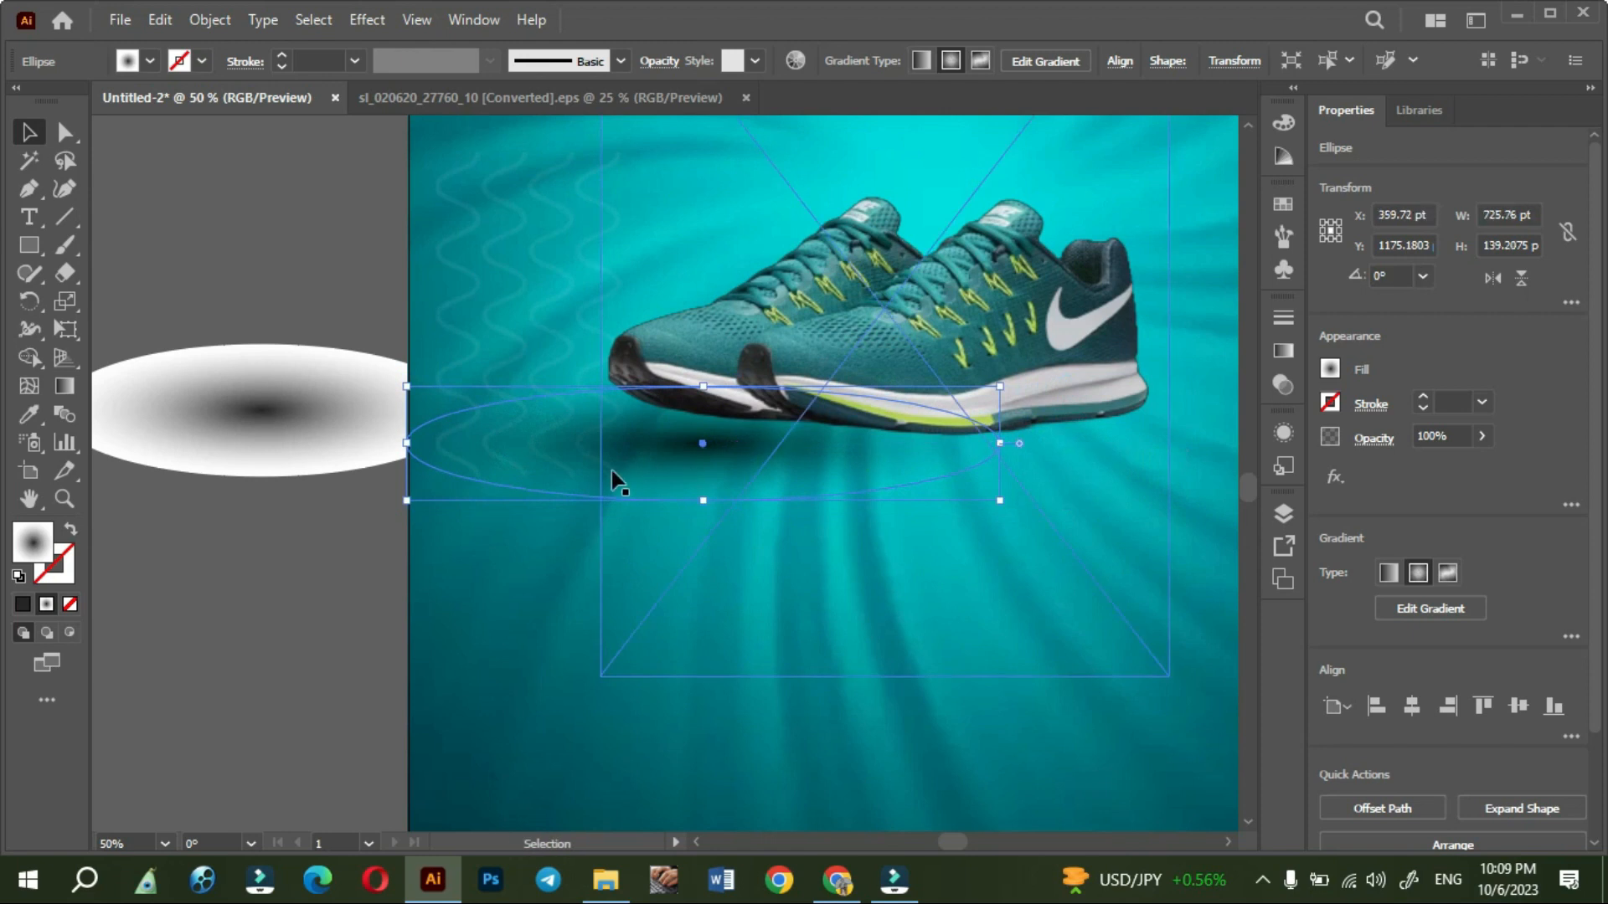
left_click_drag(566, 502, 804, 520)
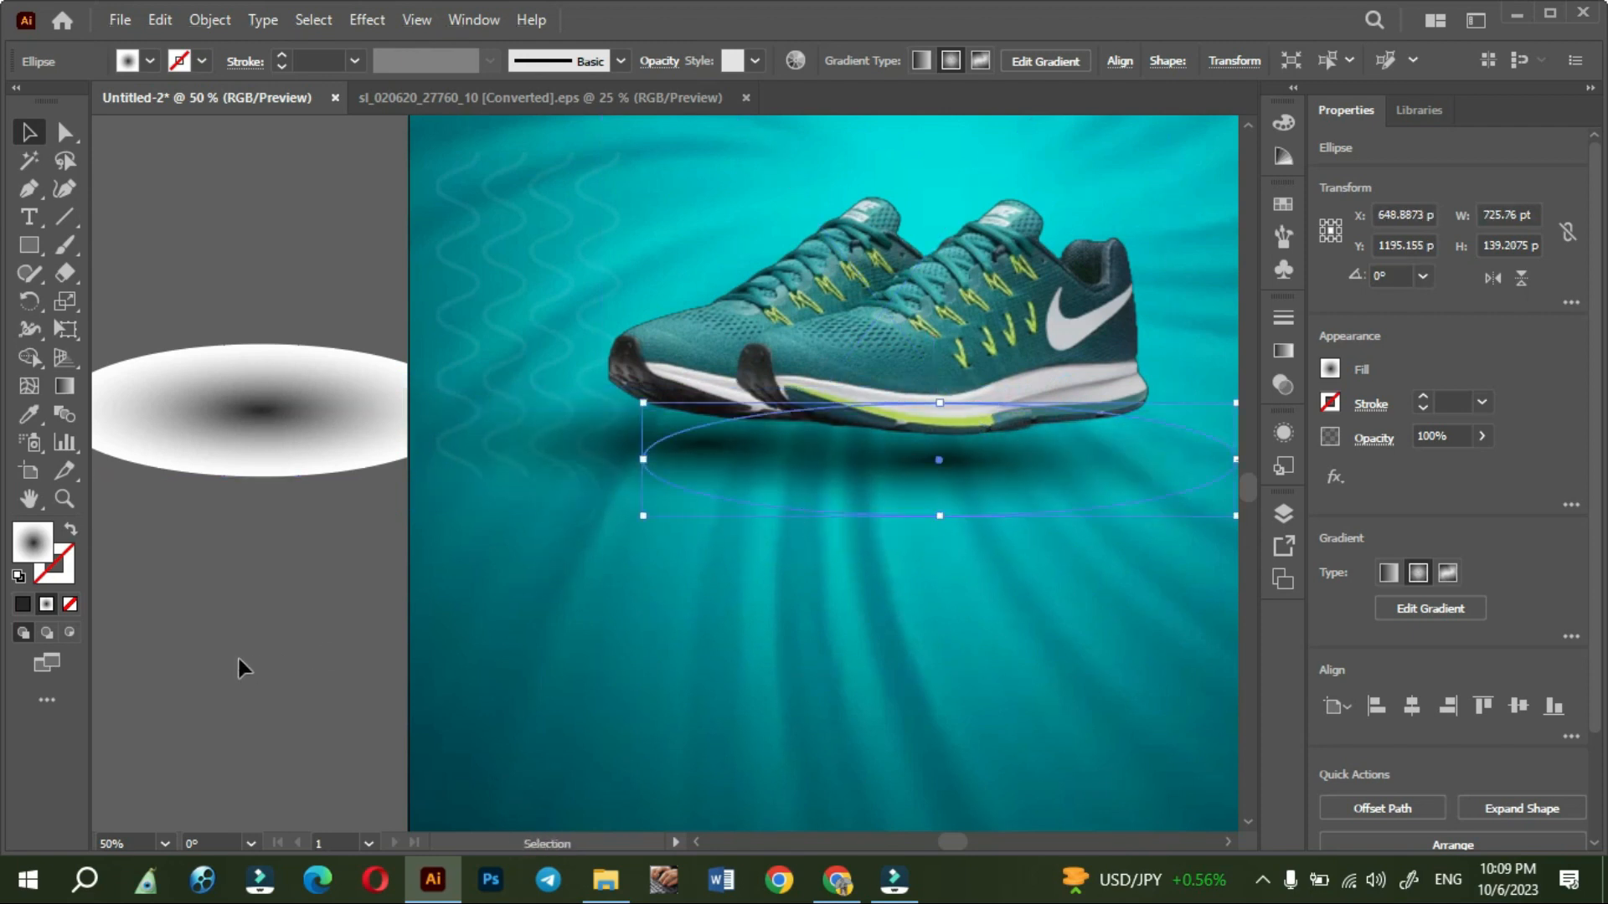
left_click(239, 659)
- Enlarge the clipped shoes to about 1187 x 709 pt so they float above the two shadows
scroll(338, 614, "down", 1)
left_click_drag(320, 592, 422, 706)
left_click(910, 499)
left_click_drag(1065, 403, 1211, 261)
left_click_drag(608, 315, 553, 266)
left_click(276, 379)
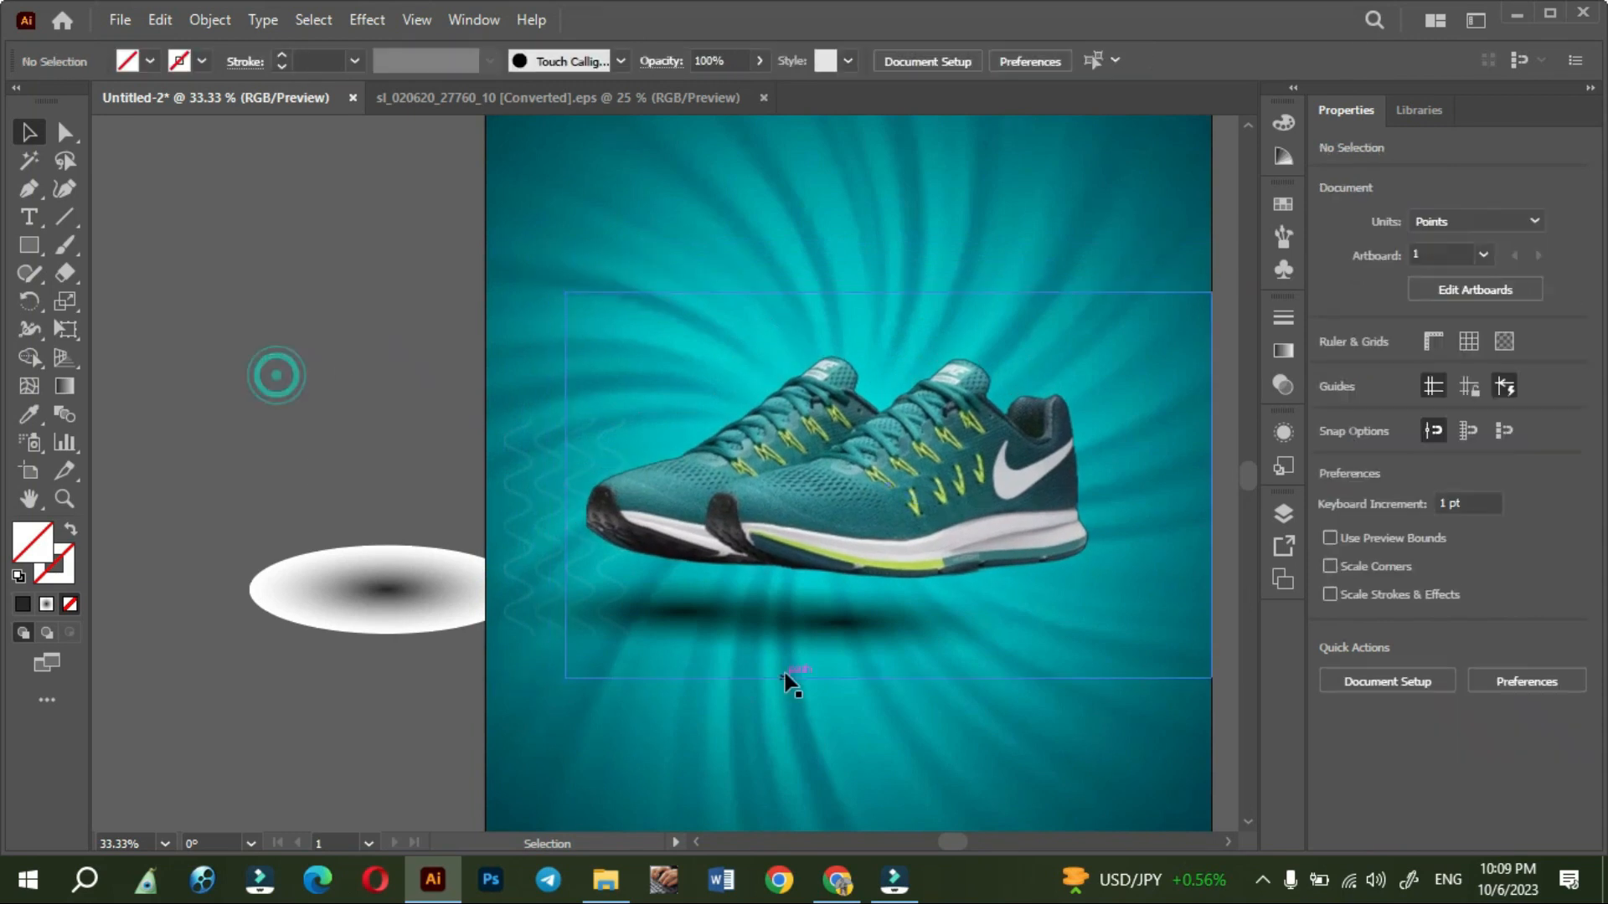
- Select the clipped shoe image above the shadows and lock it in place
left_click(866, 622)
left_click(650, 623)
left_click(676, 721)
left_click(810, 492)
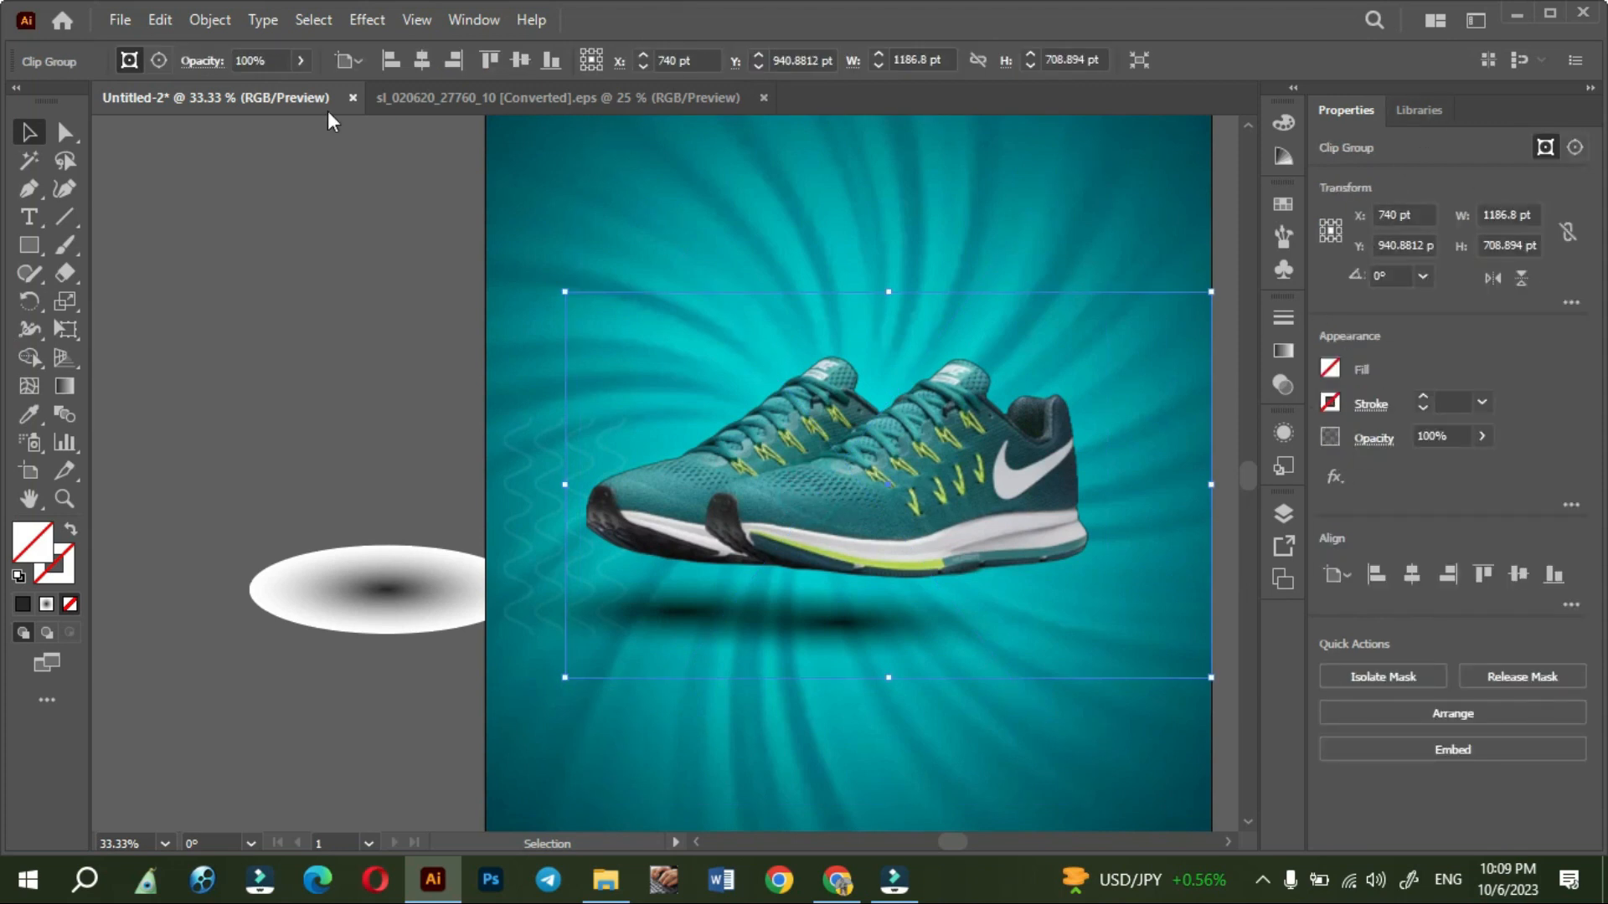
left_click(209, 20)
mouse_move(278, 203)
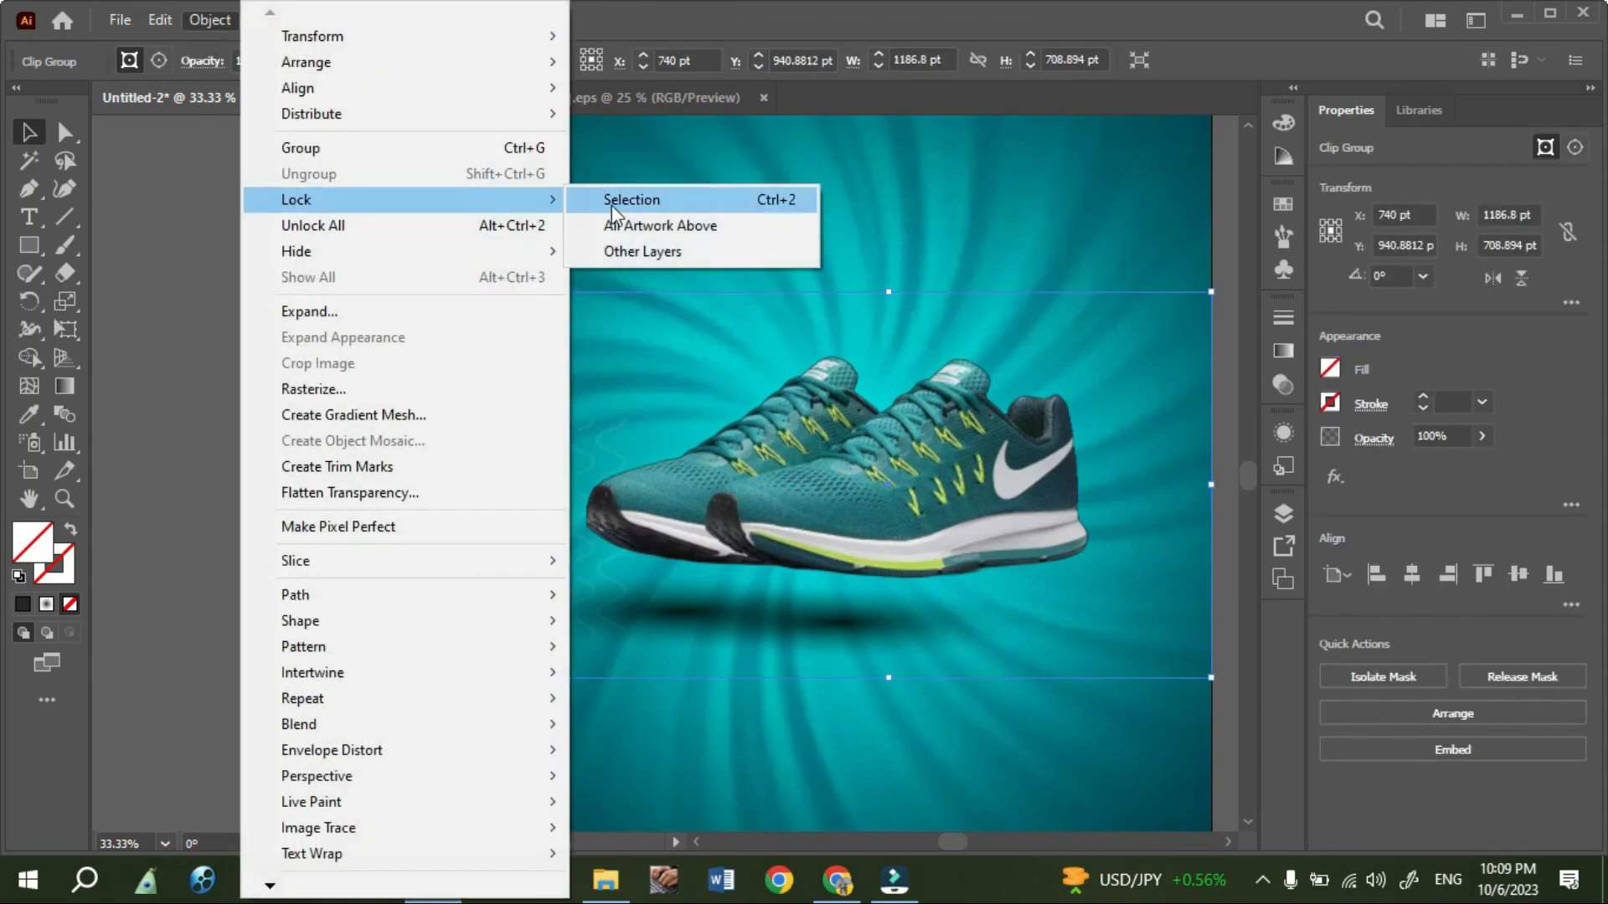
left_click(608, 206)
- Widen the sole shadow on both sides and shift the toe shadow slightly up and left beneath the locked shoes
left_click(644, 623)
left_click_drag(890, 631, 904, 623)
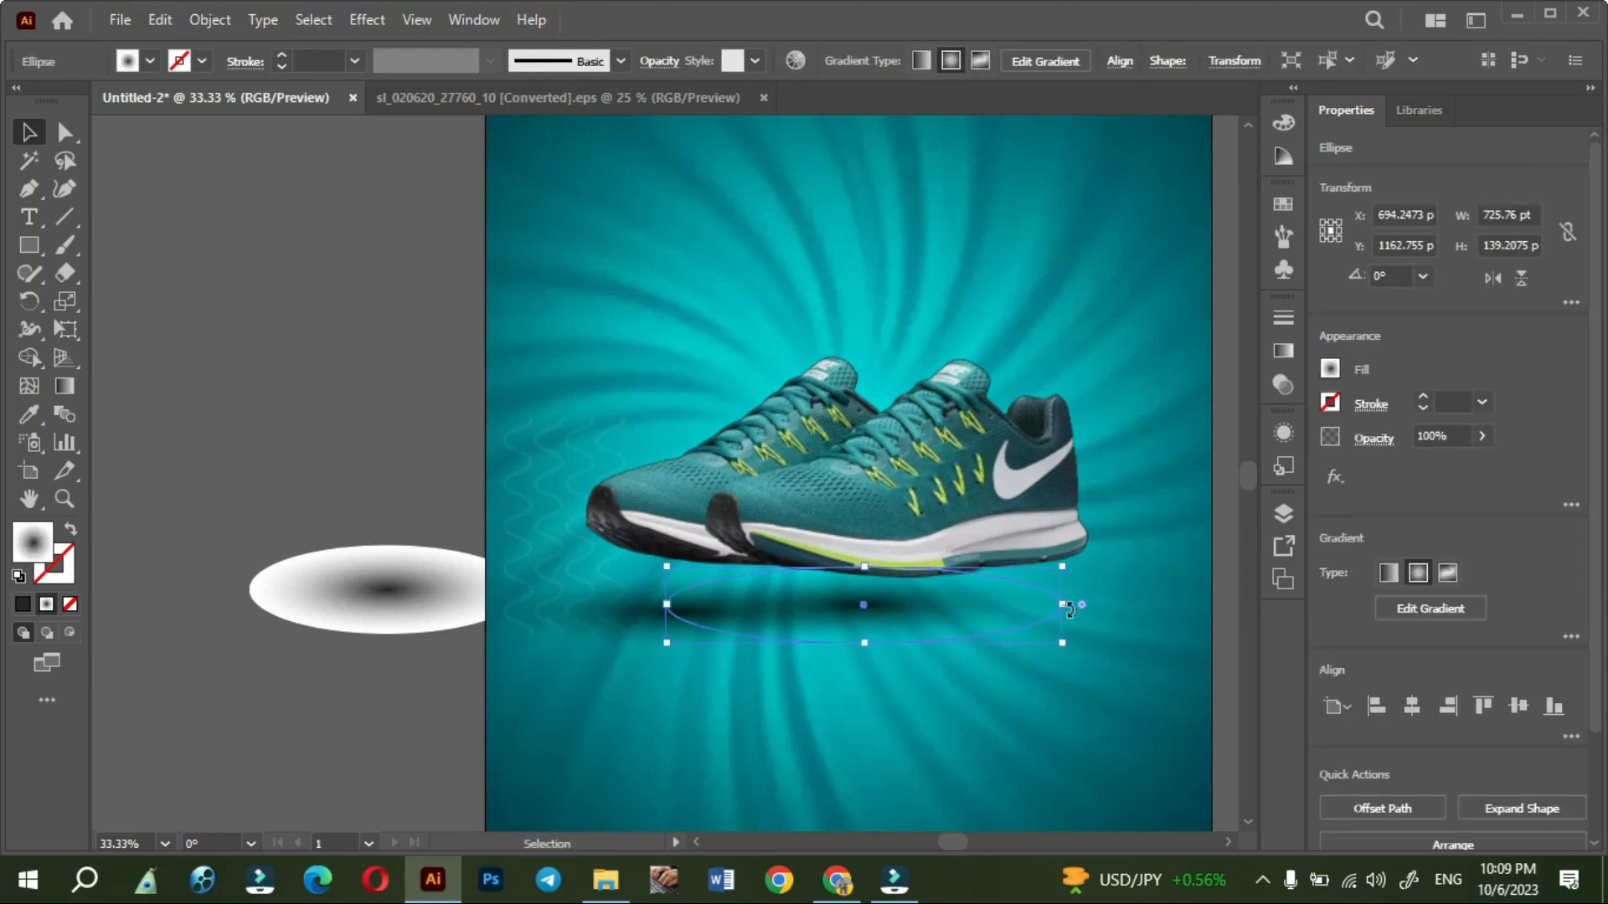
left_click_drag(1064, 609, 1119, 605)
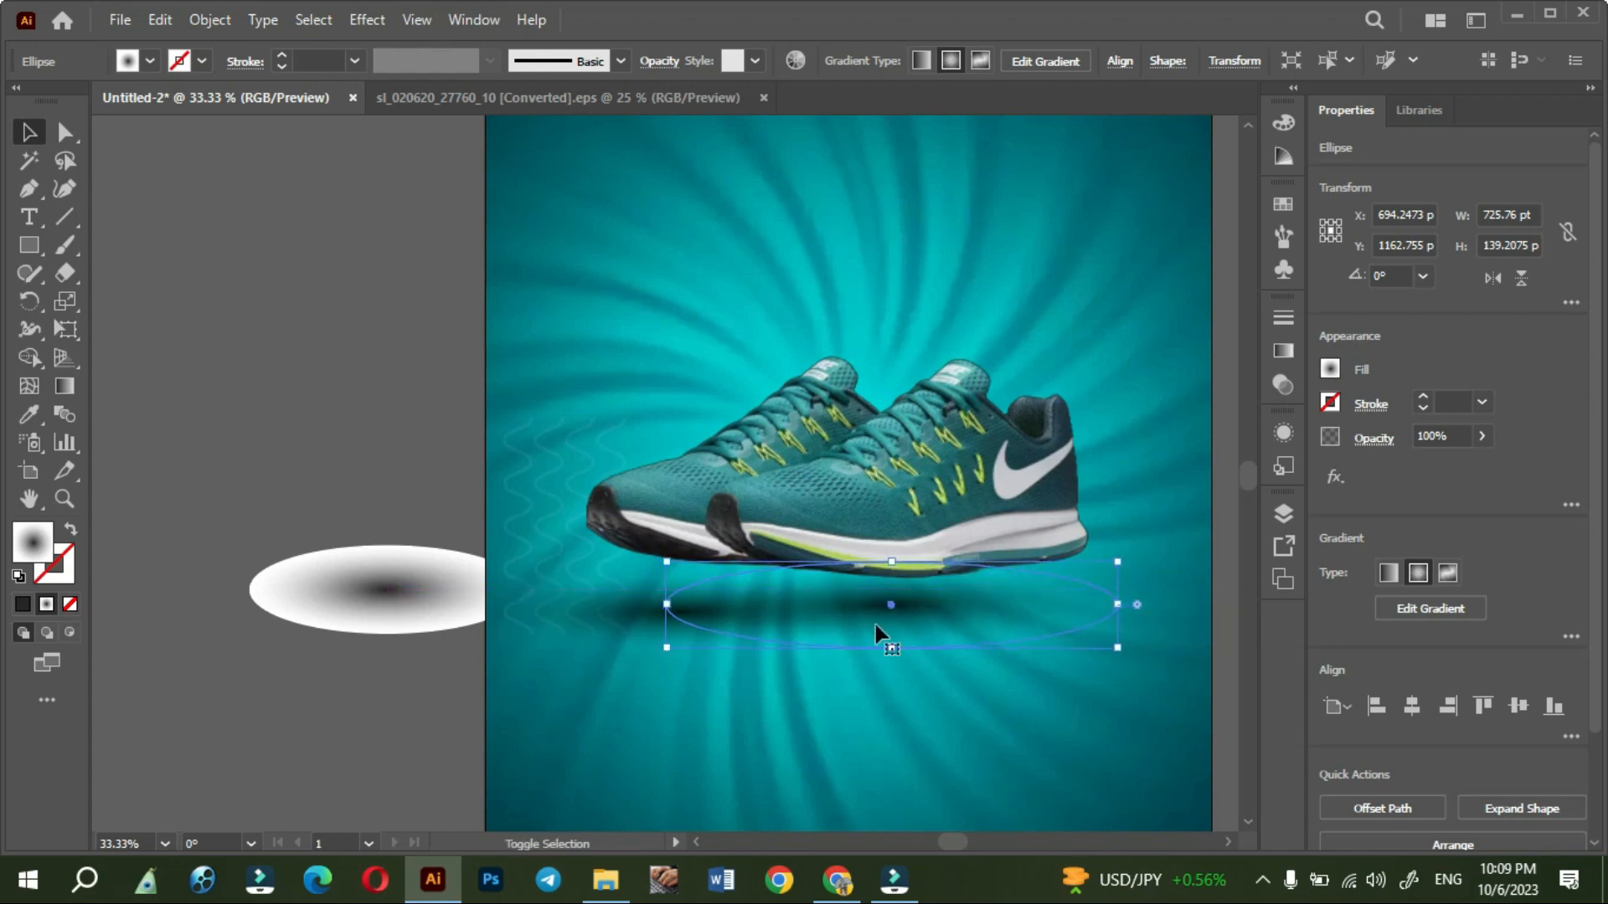
left_click_drag(666, 603, 620, 601)
left_click(171, 364)
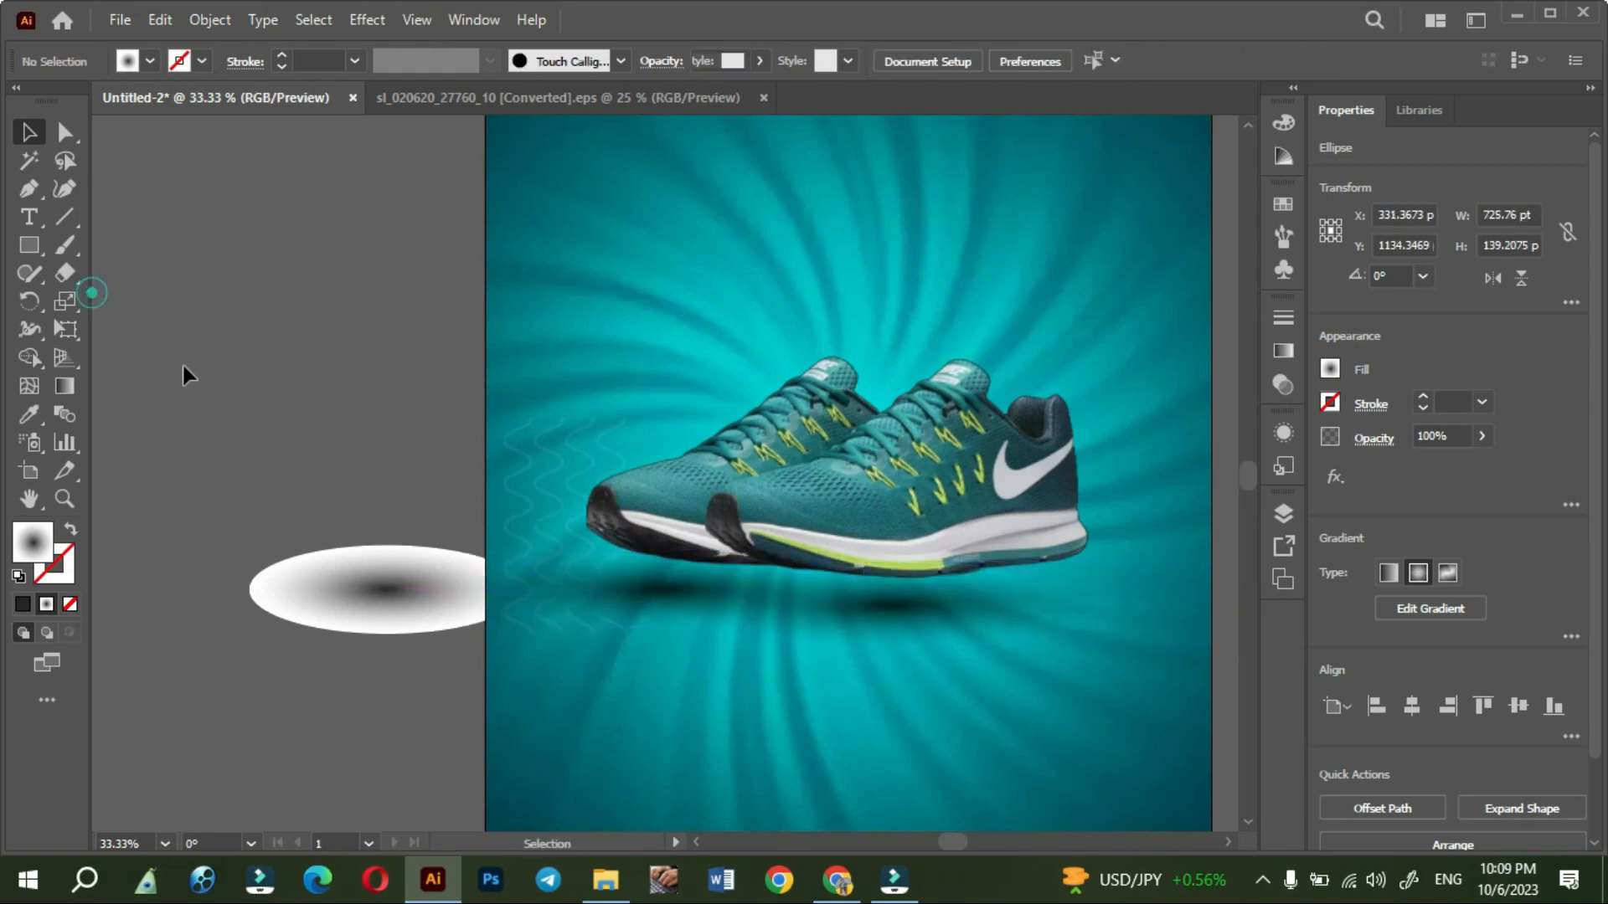
- Open green_text_effect.eps in place of the other source document and move its GREEN text onto the poster above the shoes
scroll(187, 365, "down", 2)
scroll(187, 364, "up", 1)
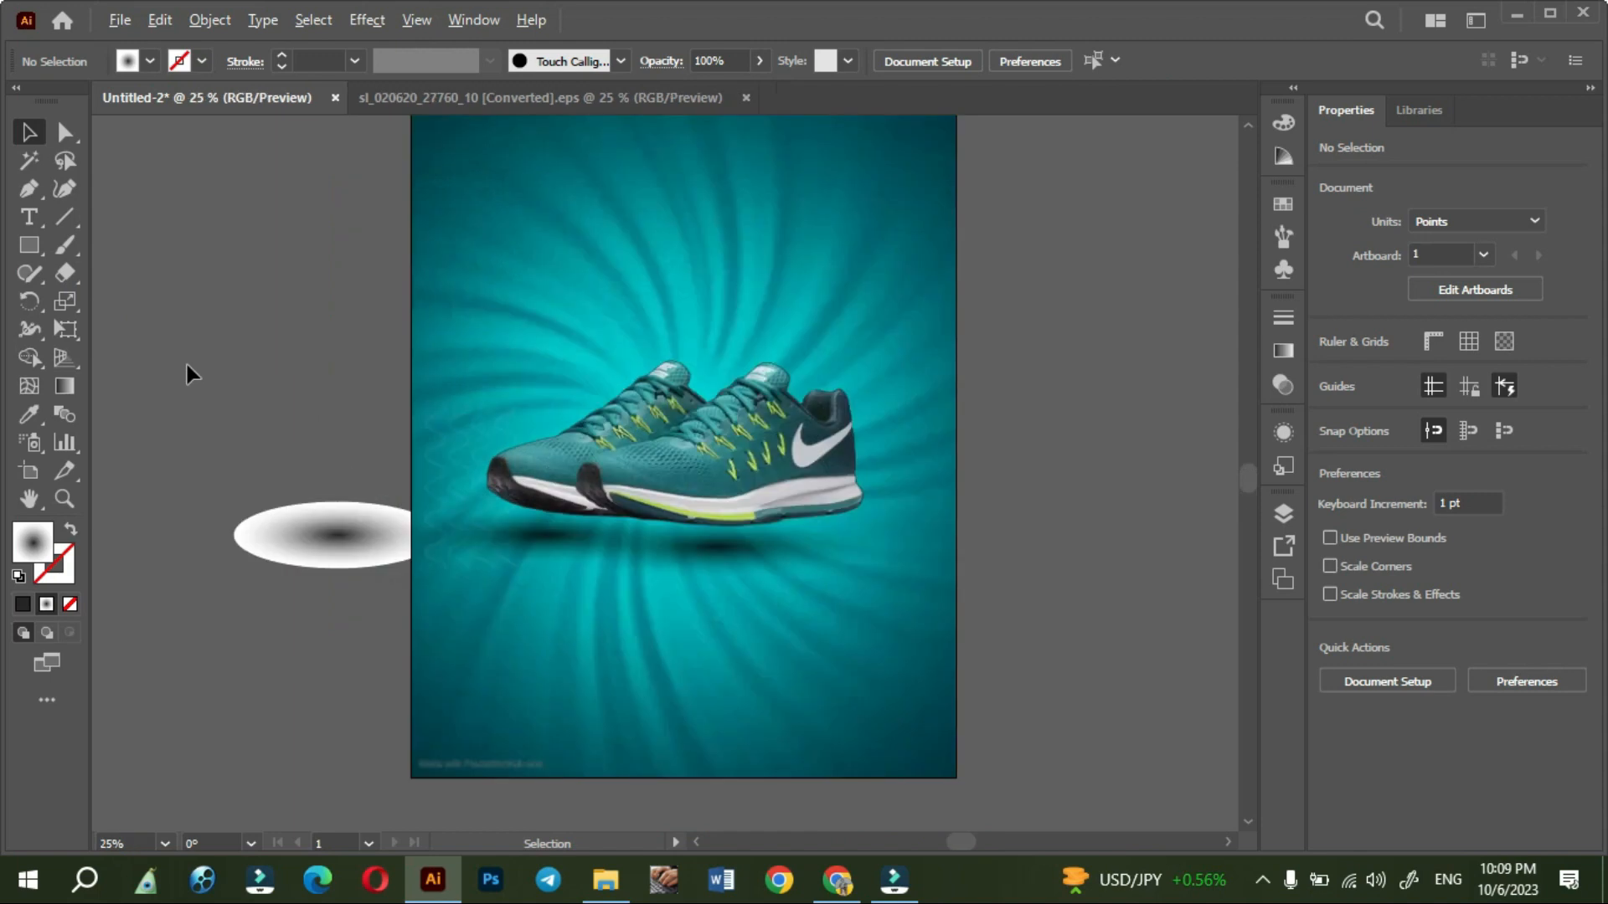
left_click_drag(940, 435, 957, 525)
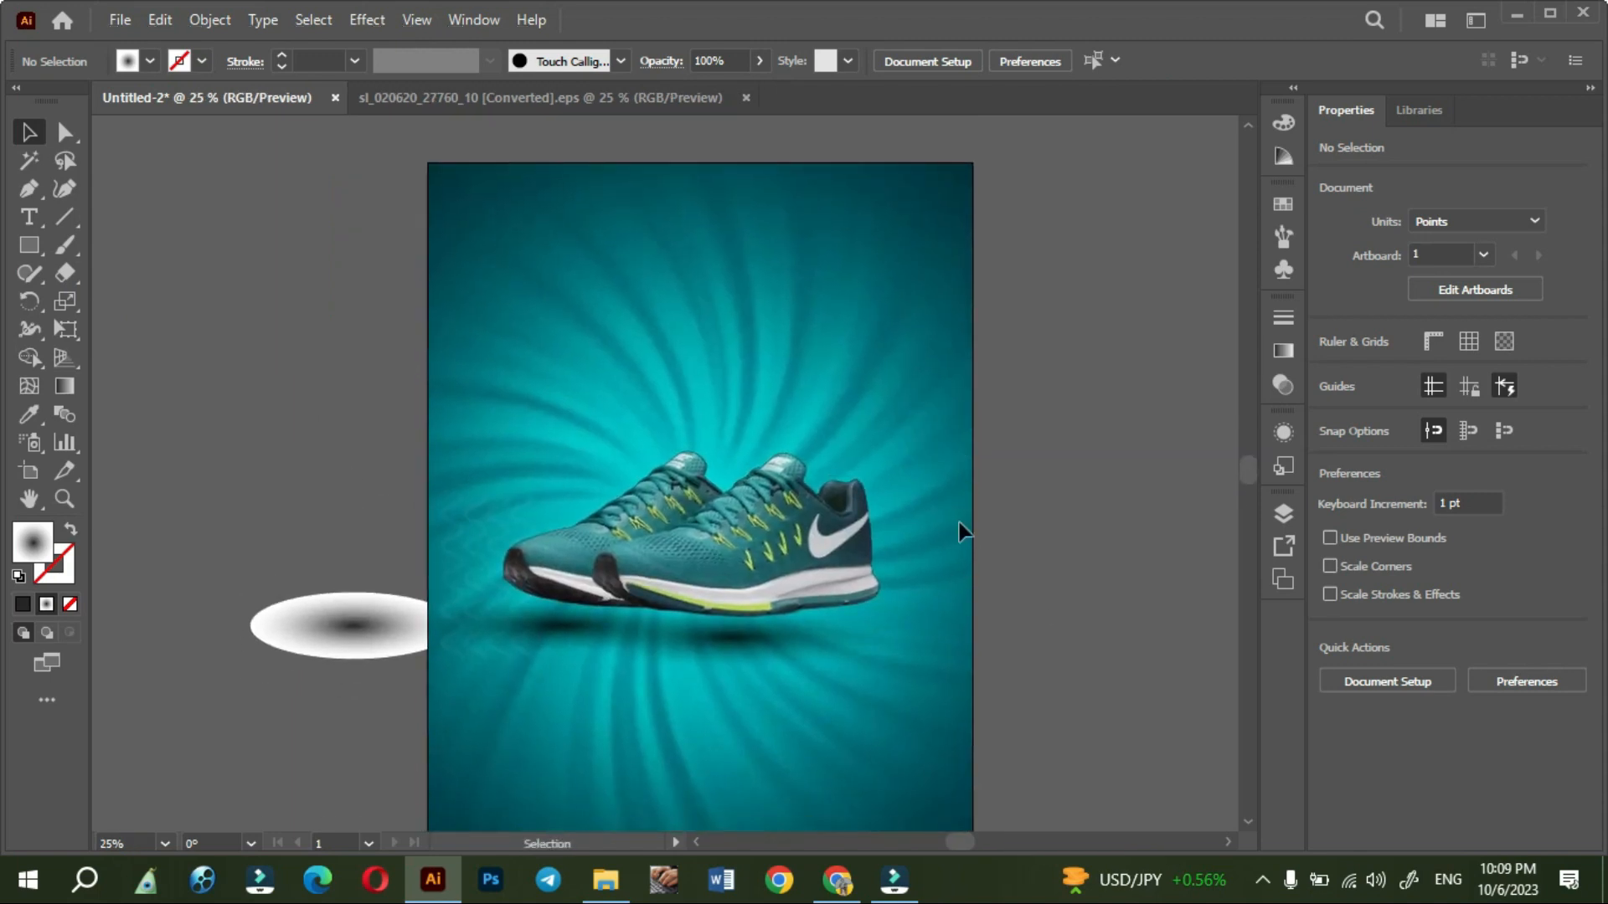
left_click(746, 97)
left_click(606, 880)
double_click(310, 377)
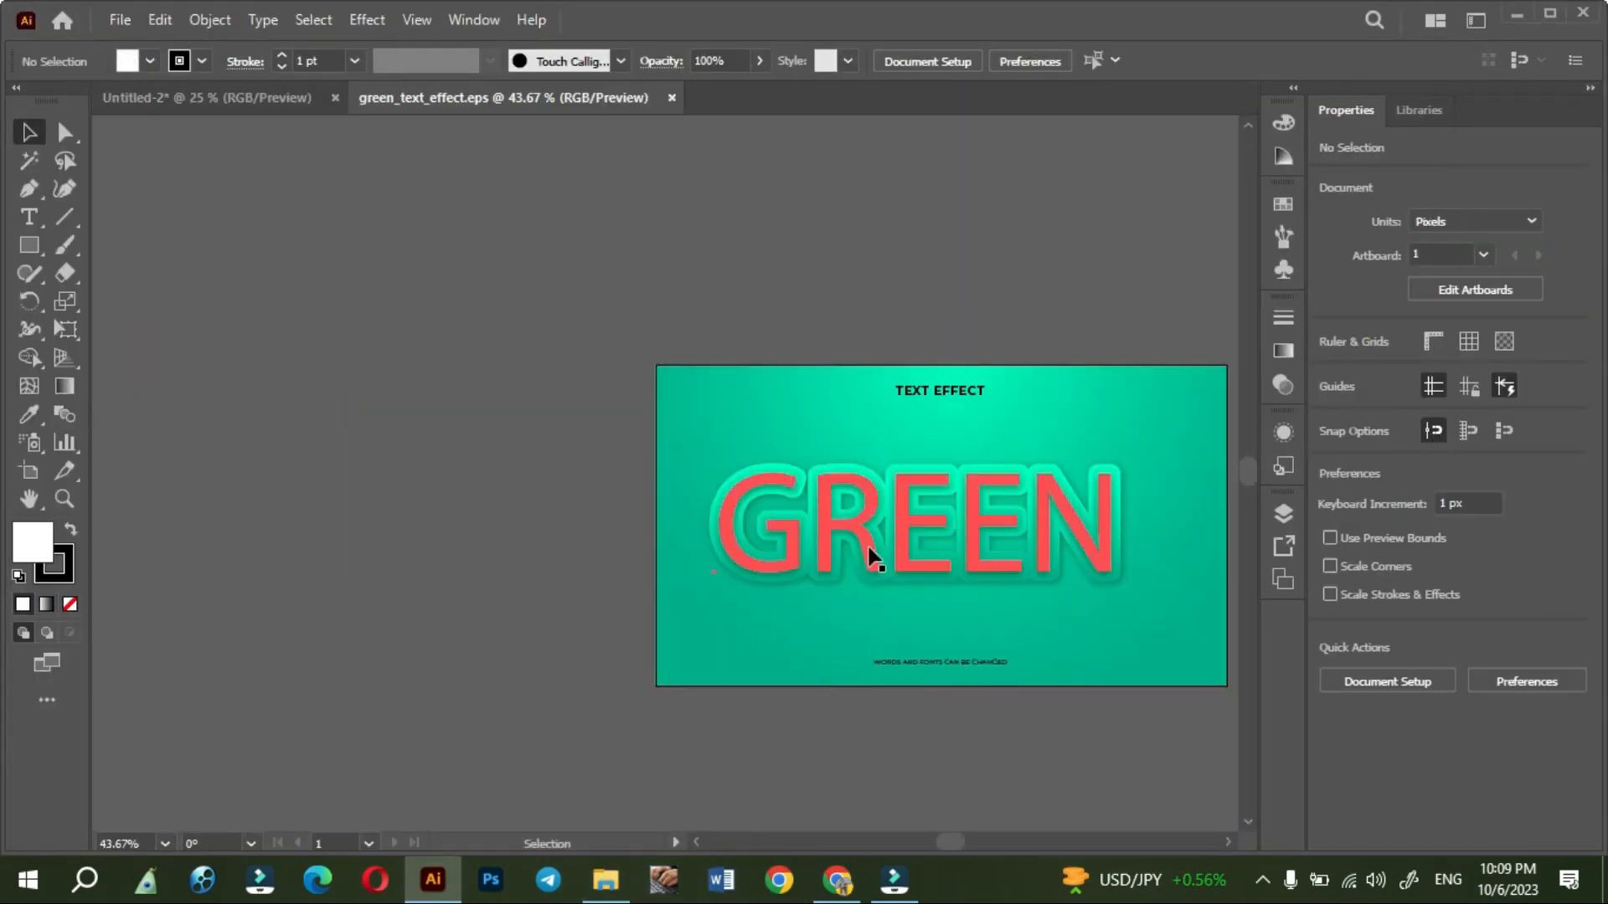
left_click_drag(928, 556, 272, 98)
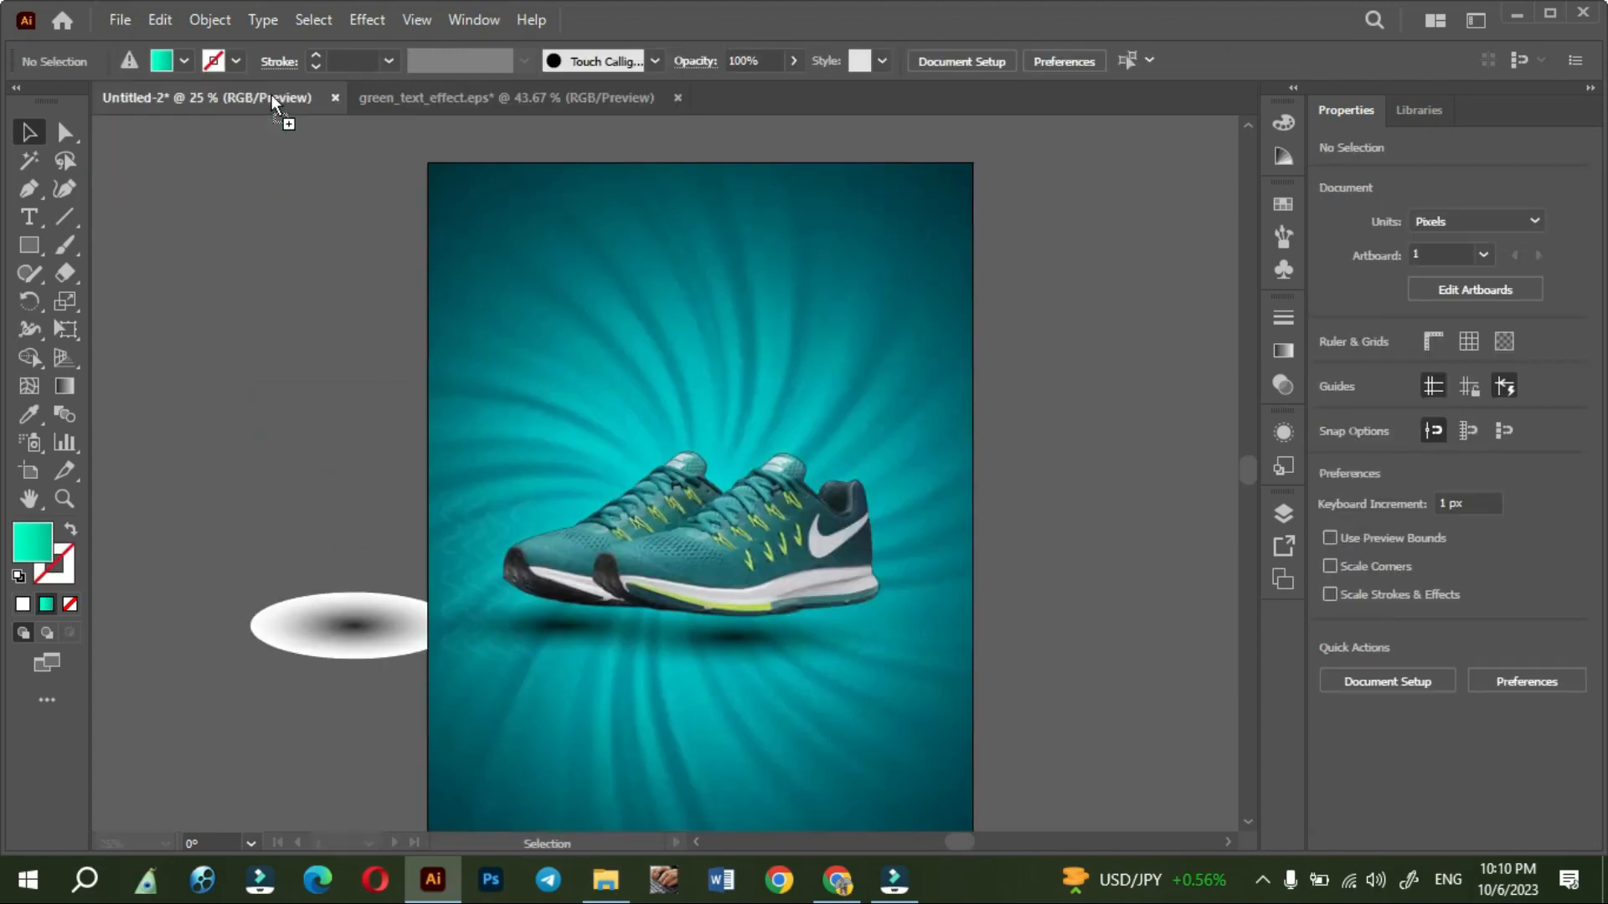
left_click_drag(607, 399, 613, 395)
left_click_drag(621, 339, 647, 315)
left_click(367, 284)
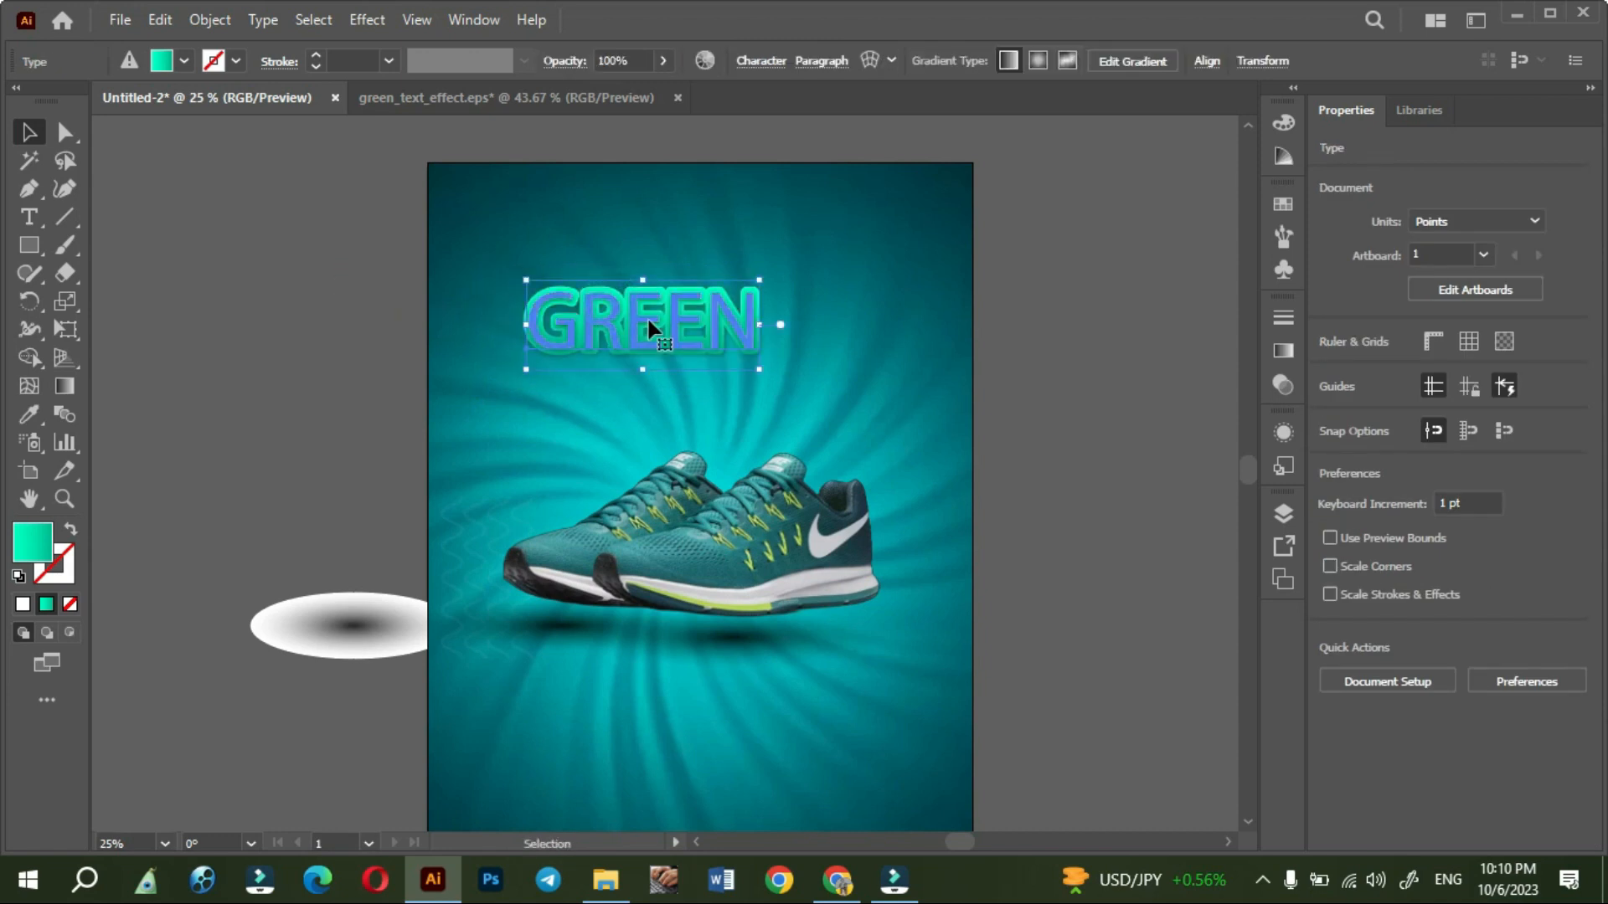
- Show the GREEN text's appearance attributes and set its lowest fill to a solid medium blue swatch
left_click(1285, 434)
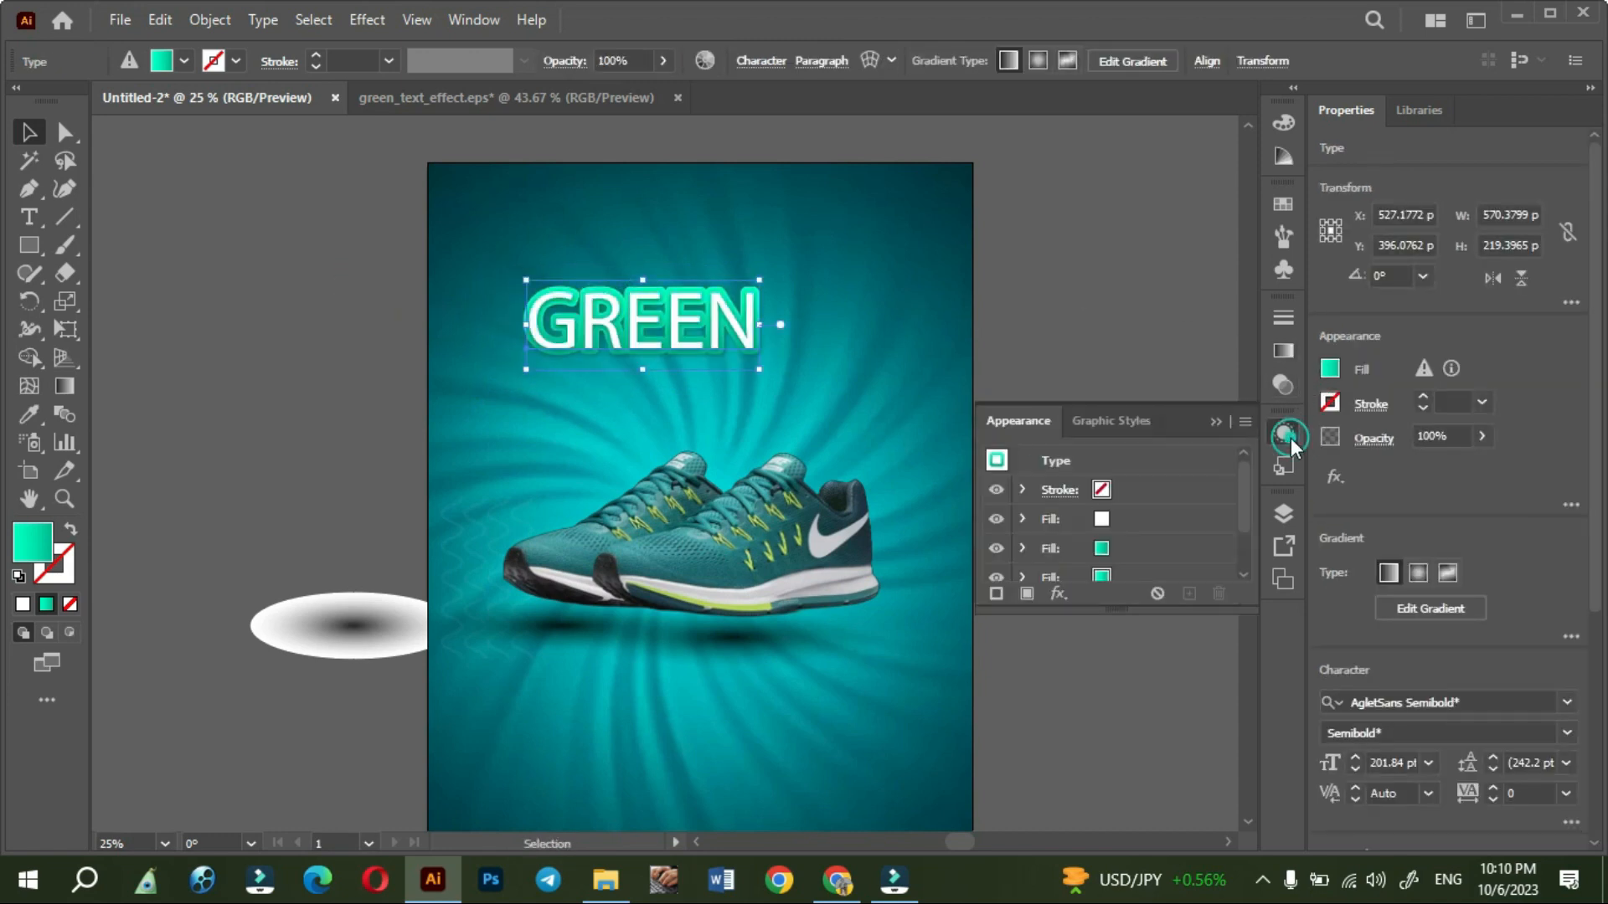
left_click(1283, 434)
left_click(481, 23)
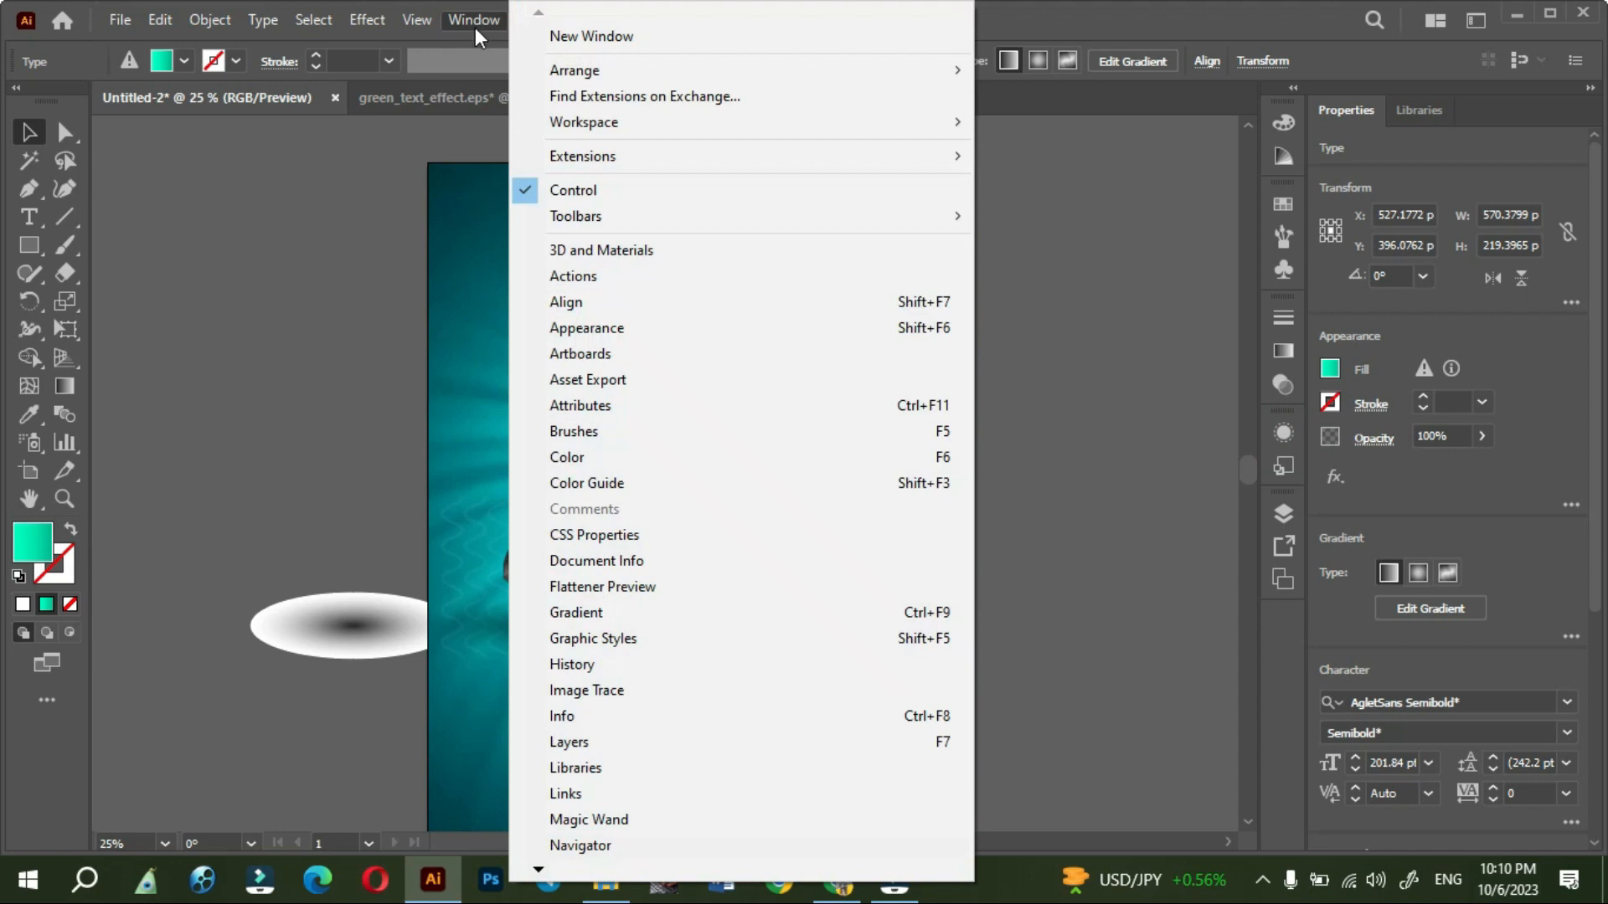
left_click(603, 332)
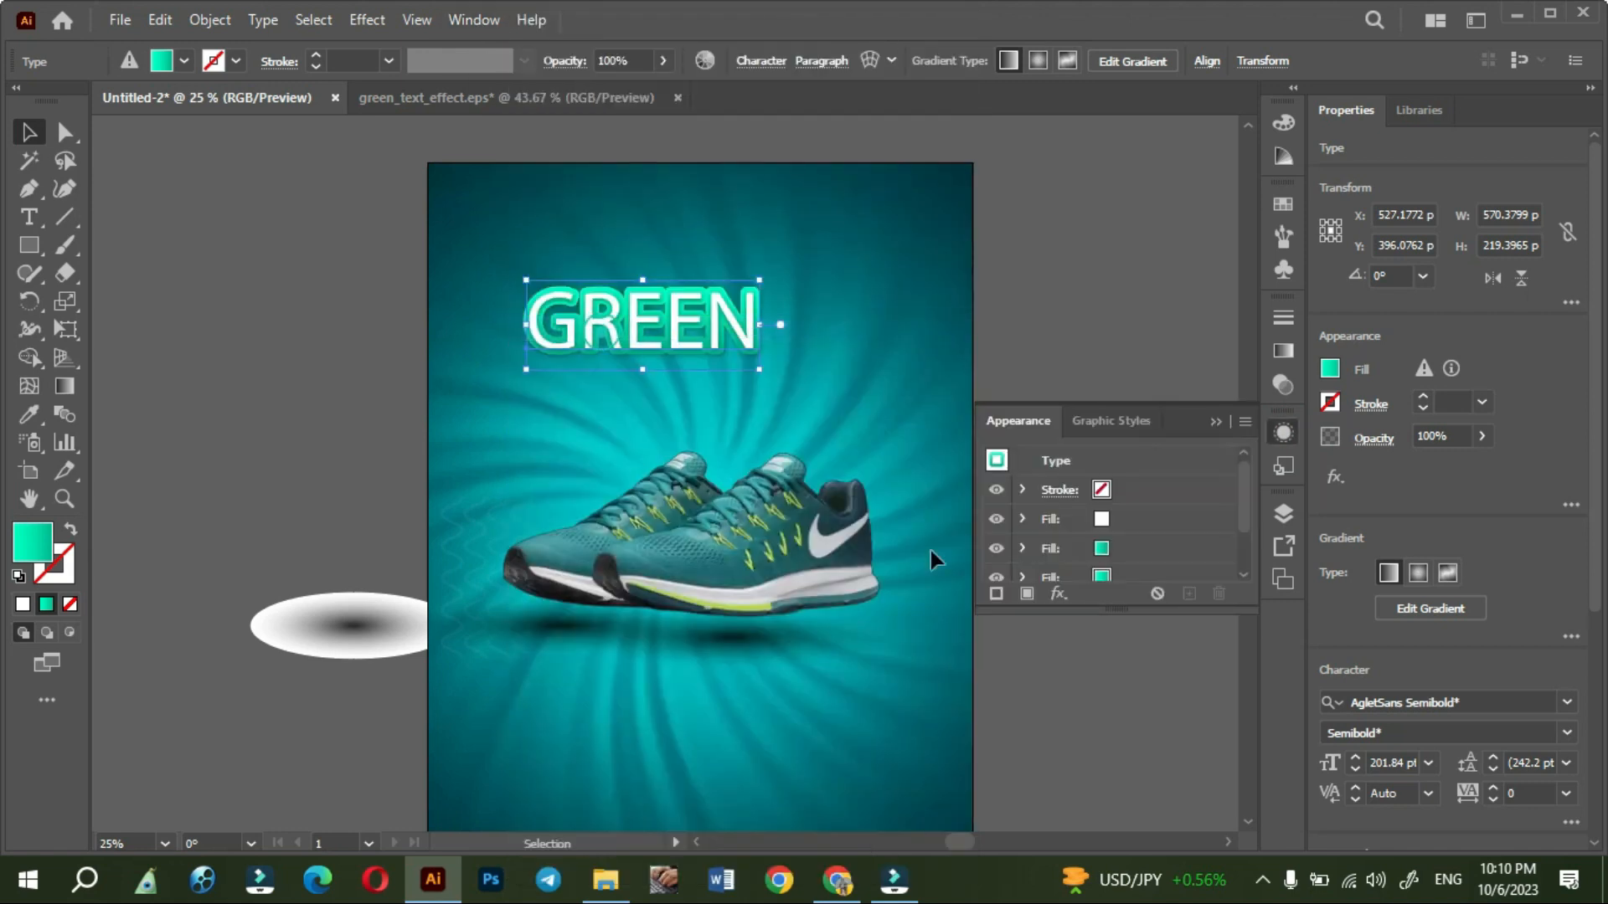
left_click_drag(1138, 686, 1147, 766)
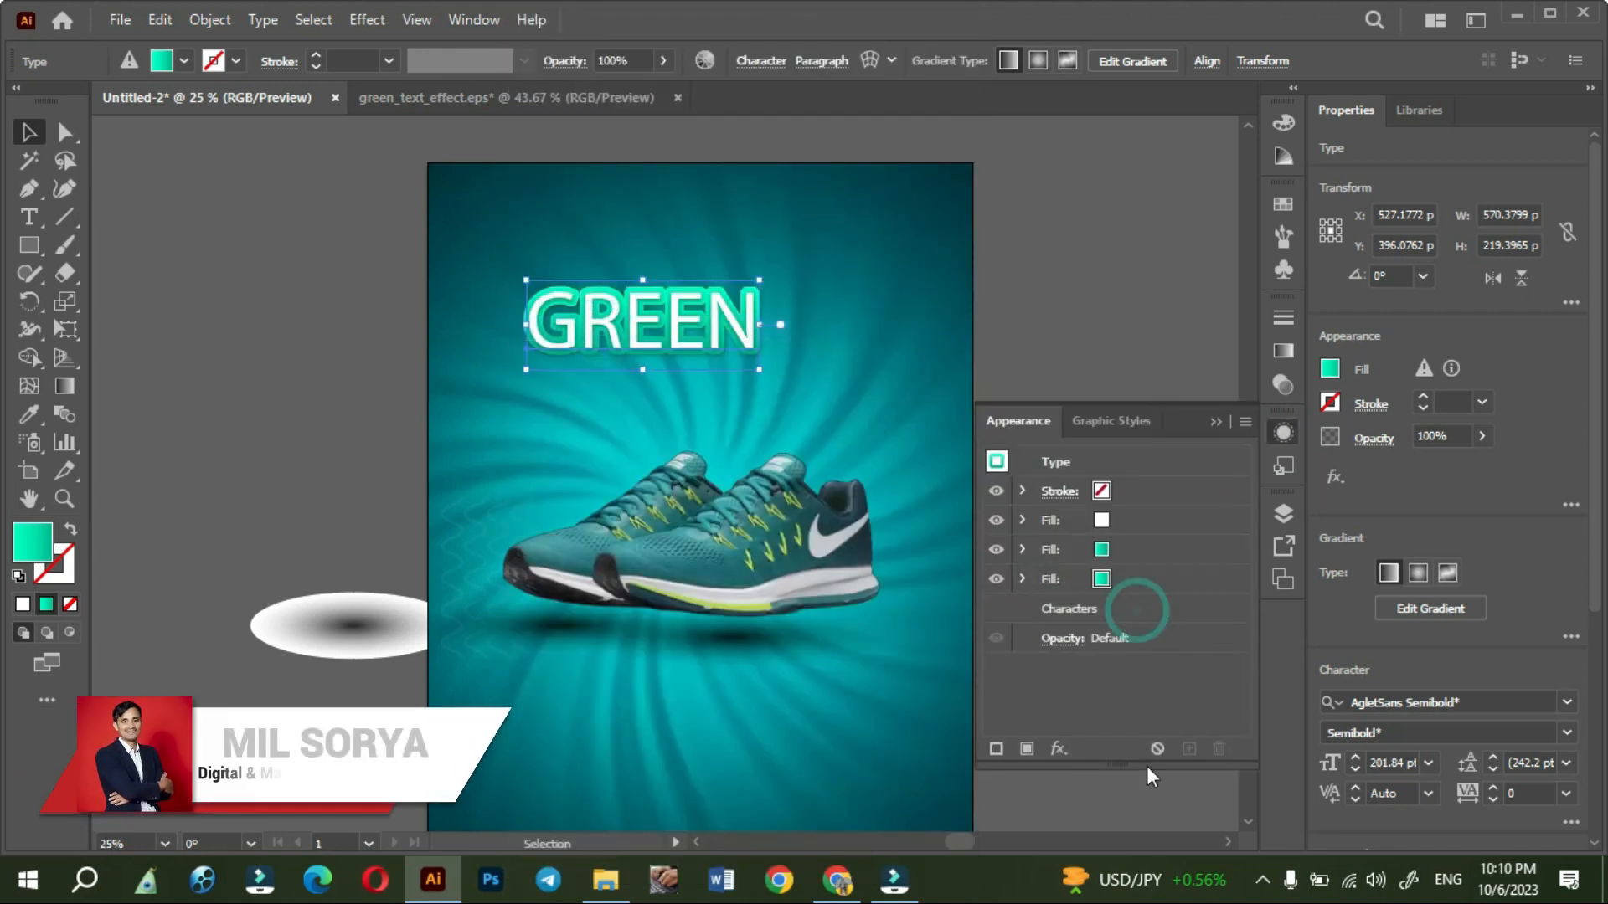
left_click(1107, 581)
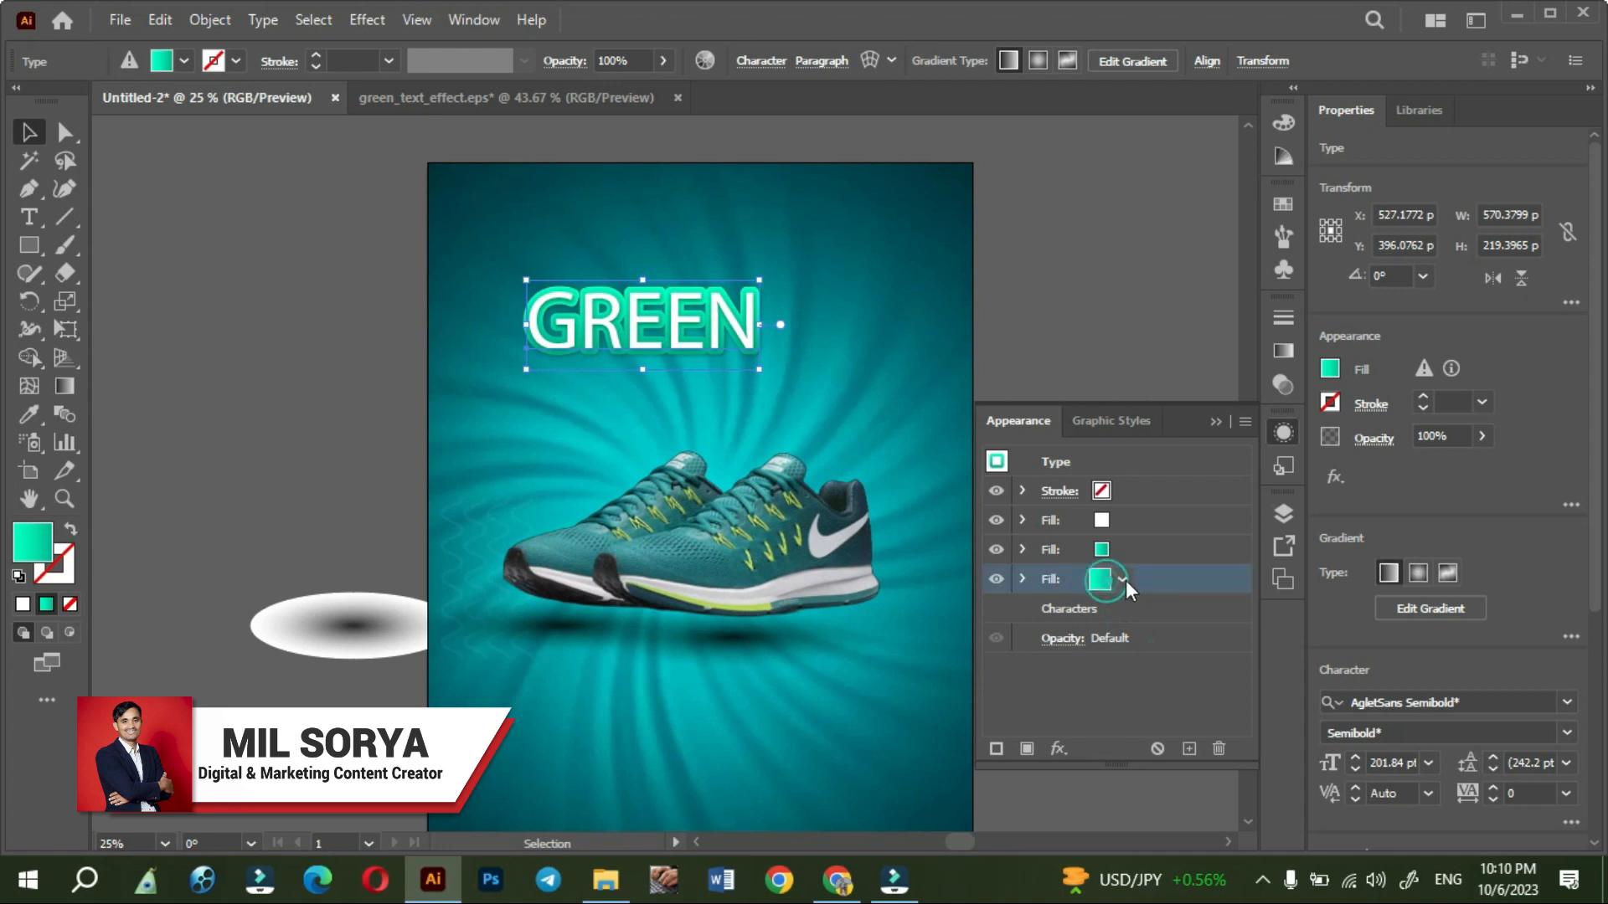
left_click(1122, 580)
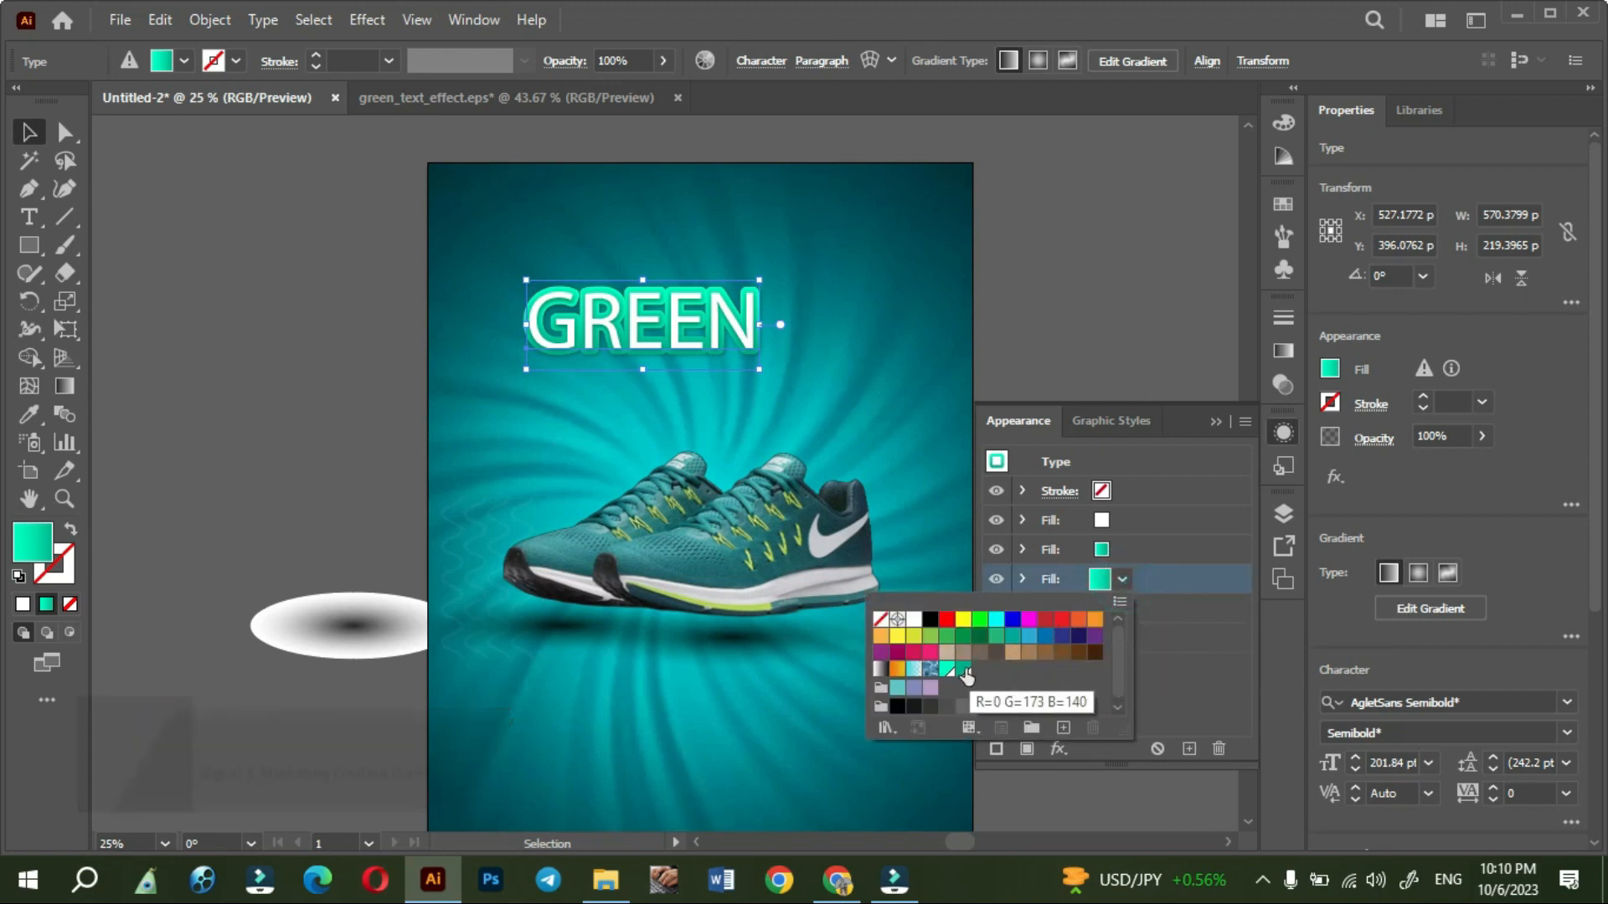
left_click(1046, 638)
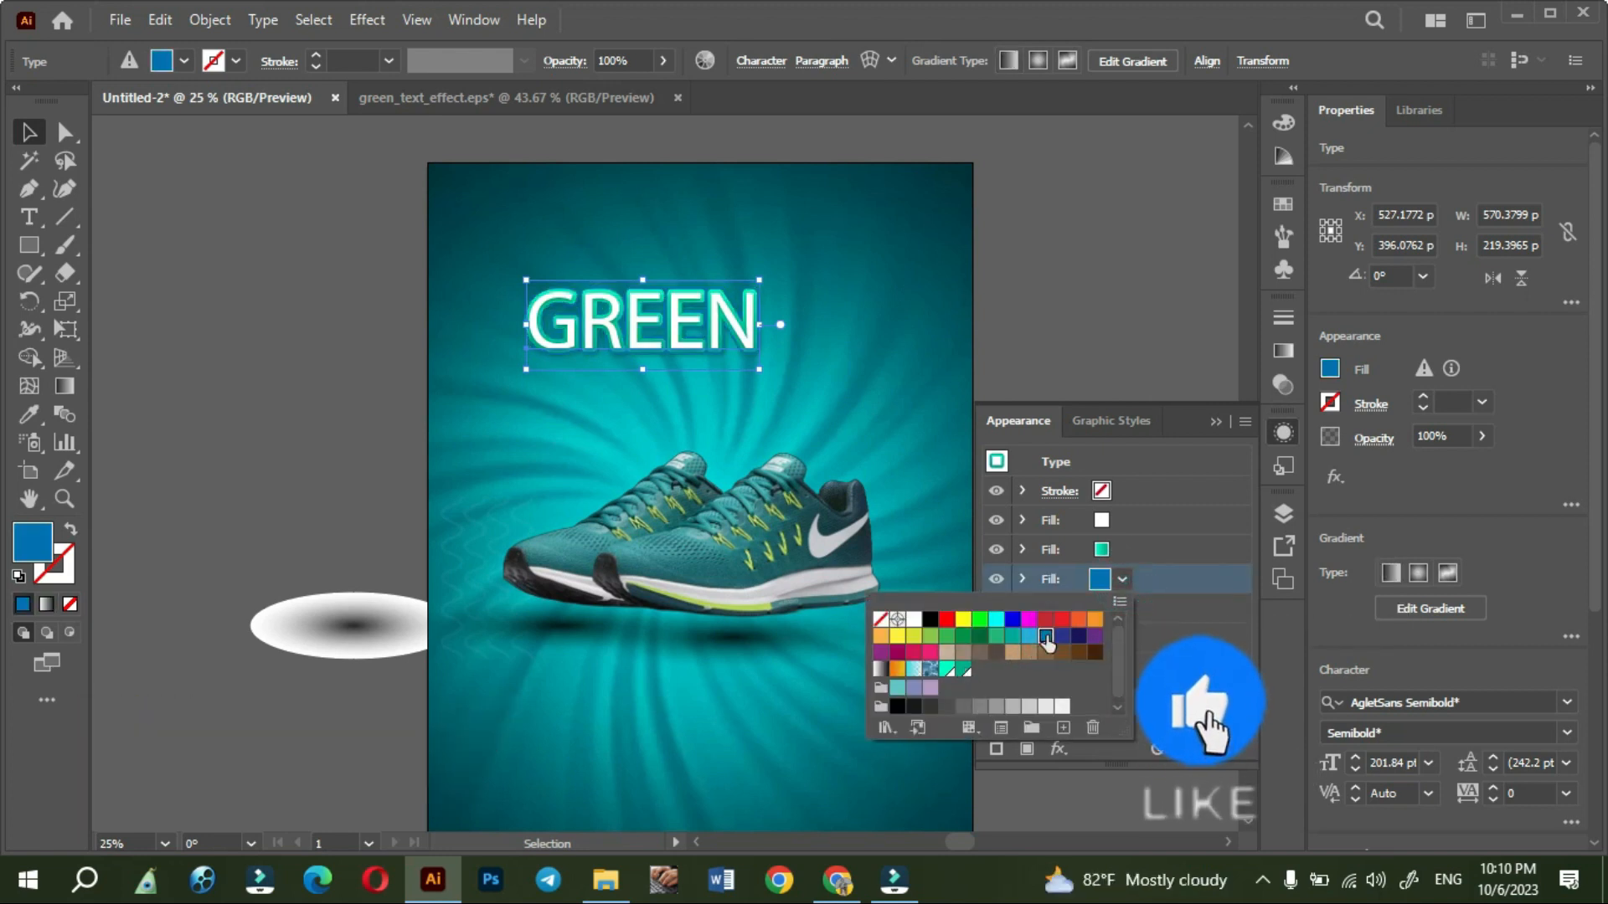
left_click(1181, 427)
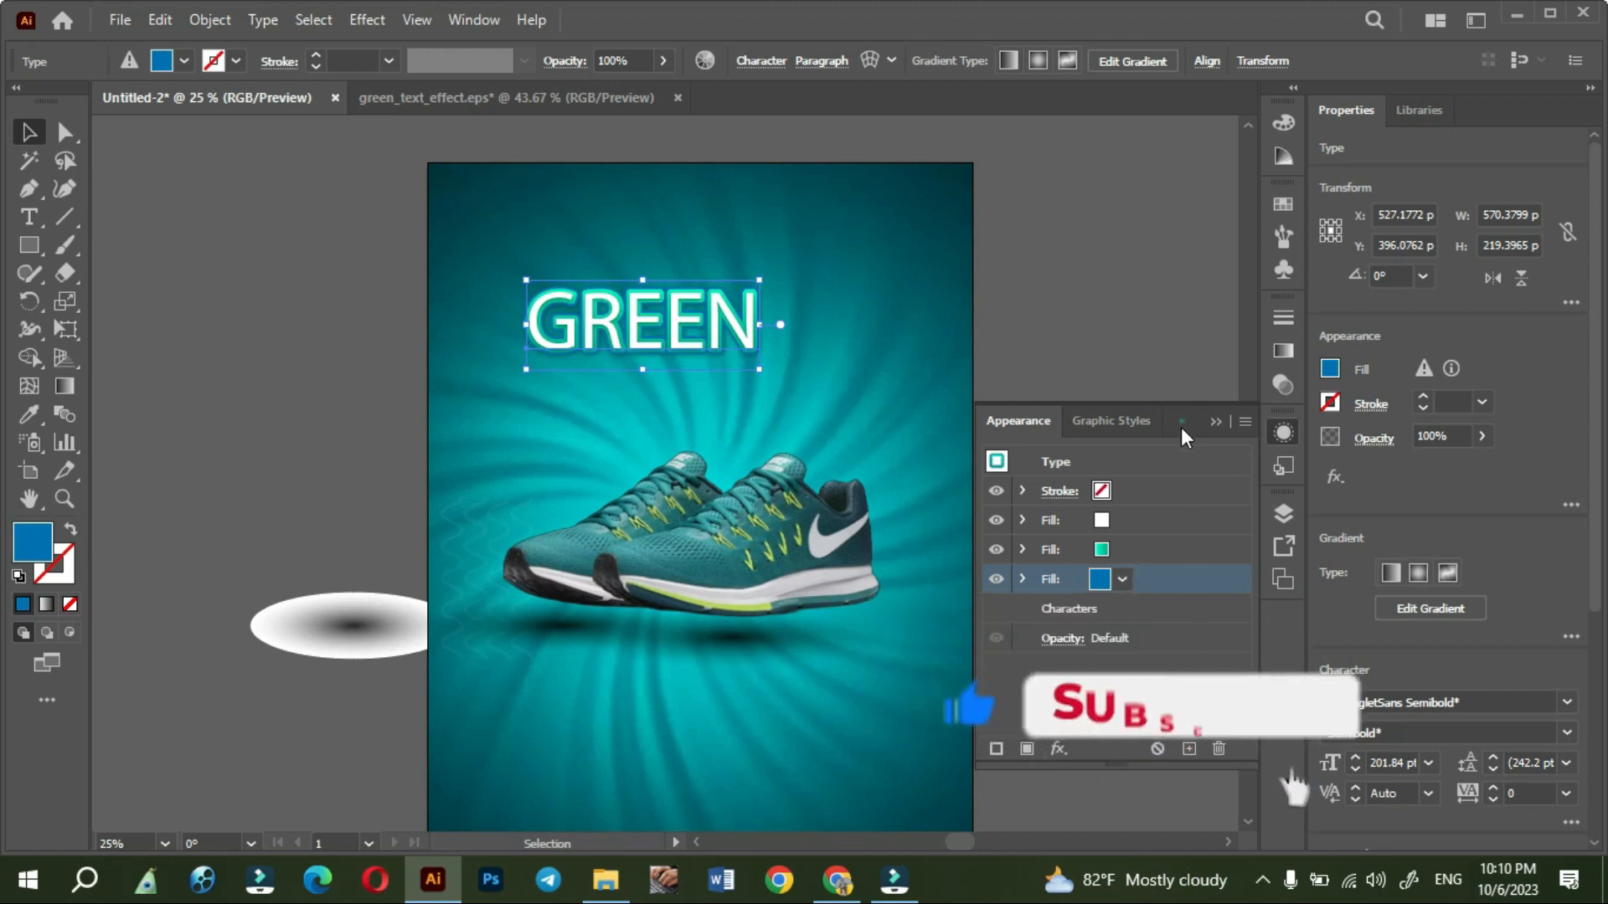
- Set the GREEN text's middle fill to a solid light blue swatch
left_click(1117, 549)
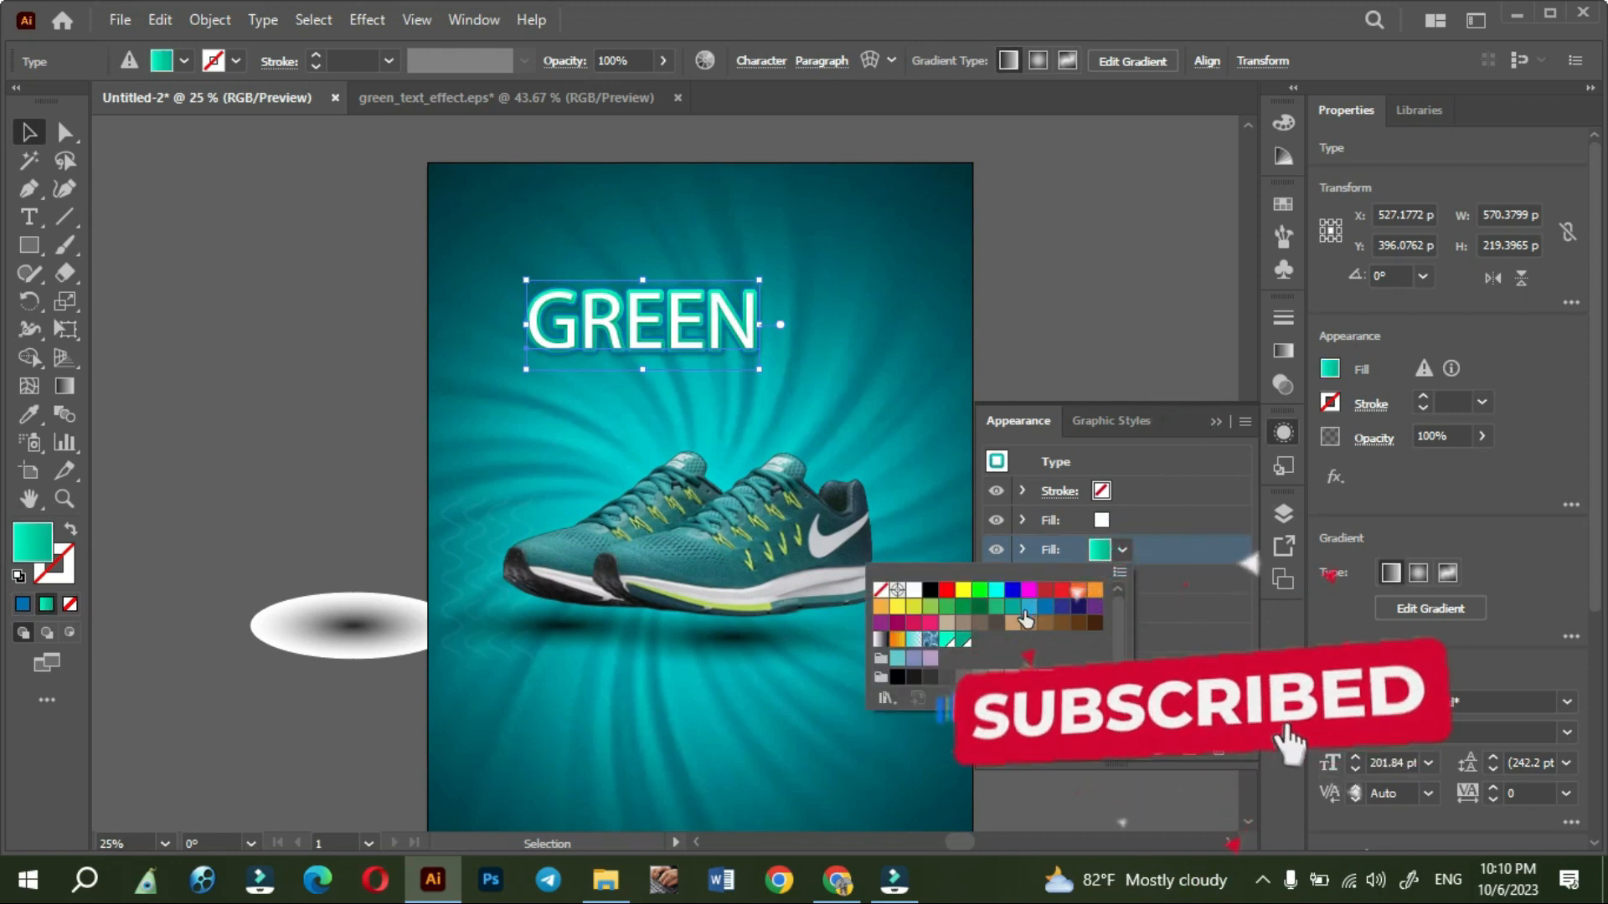
left_click(1028, 608)
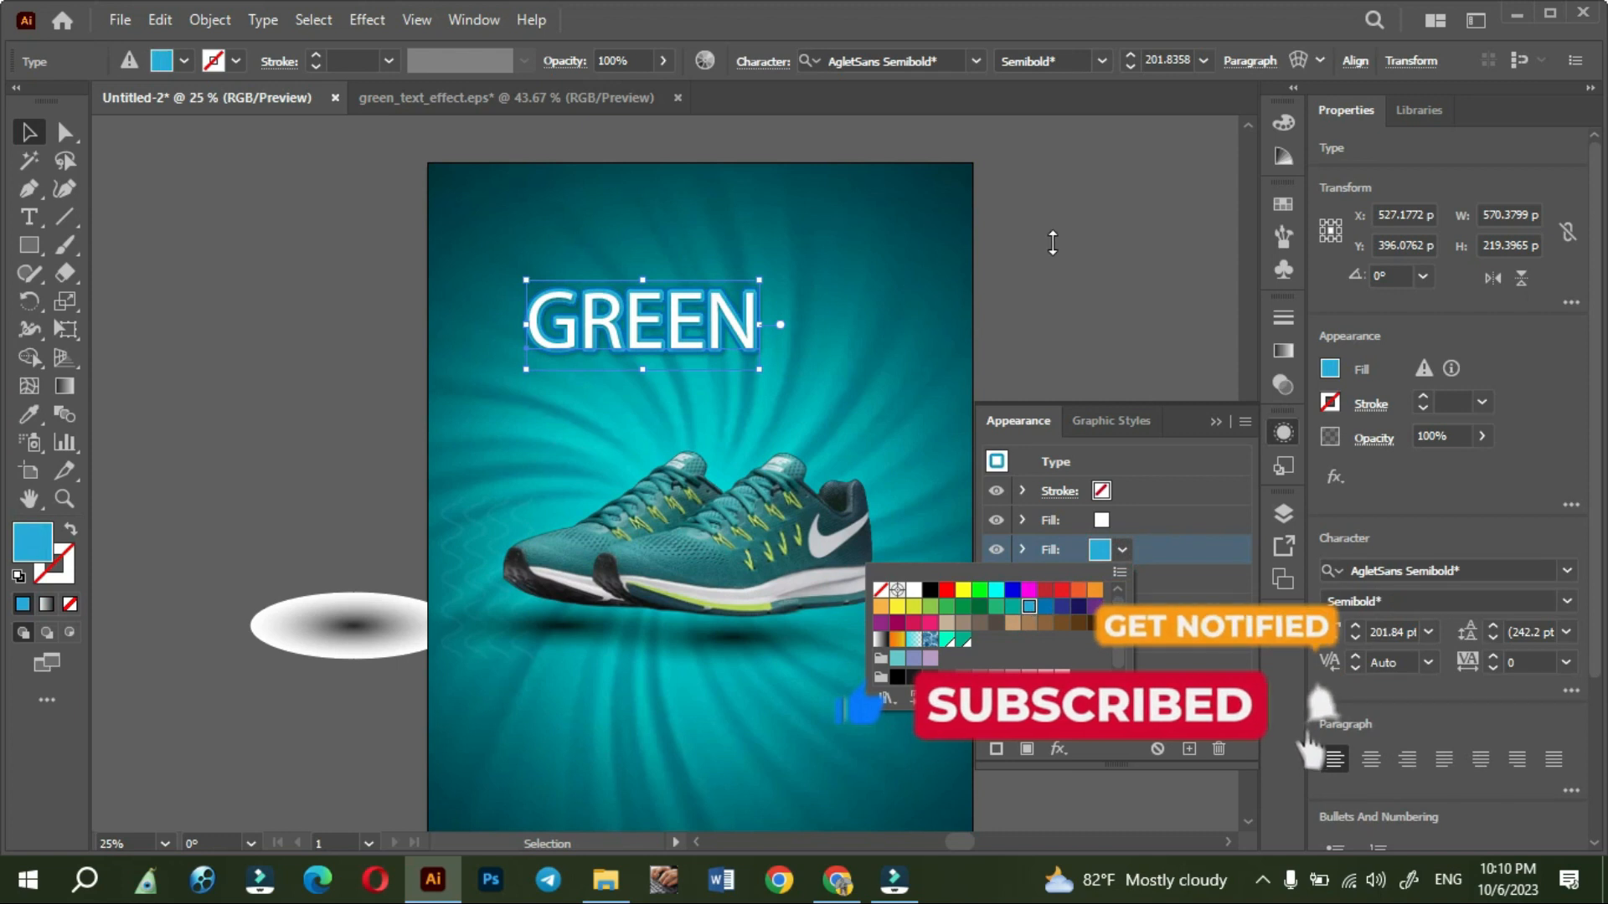
left_click(1080, 253)
left_click(1102, 258)
- Duplicate the GREEN text so one copy sits directly below the other, and replace the lower copy's text with "New Arrived"
left_click(682, 320)
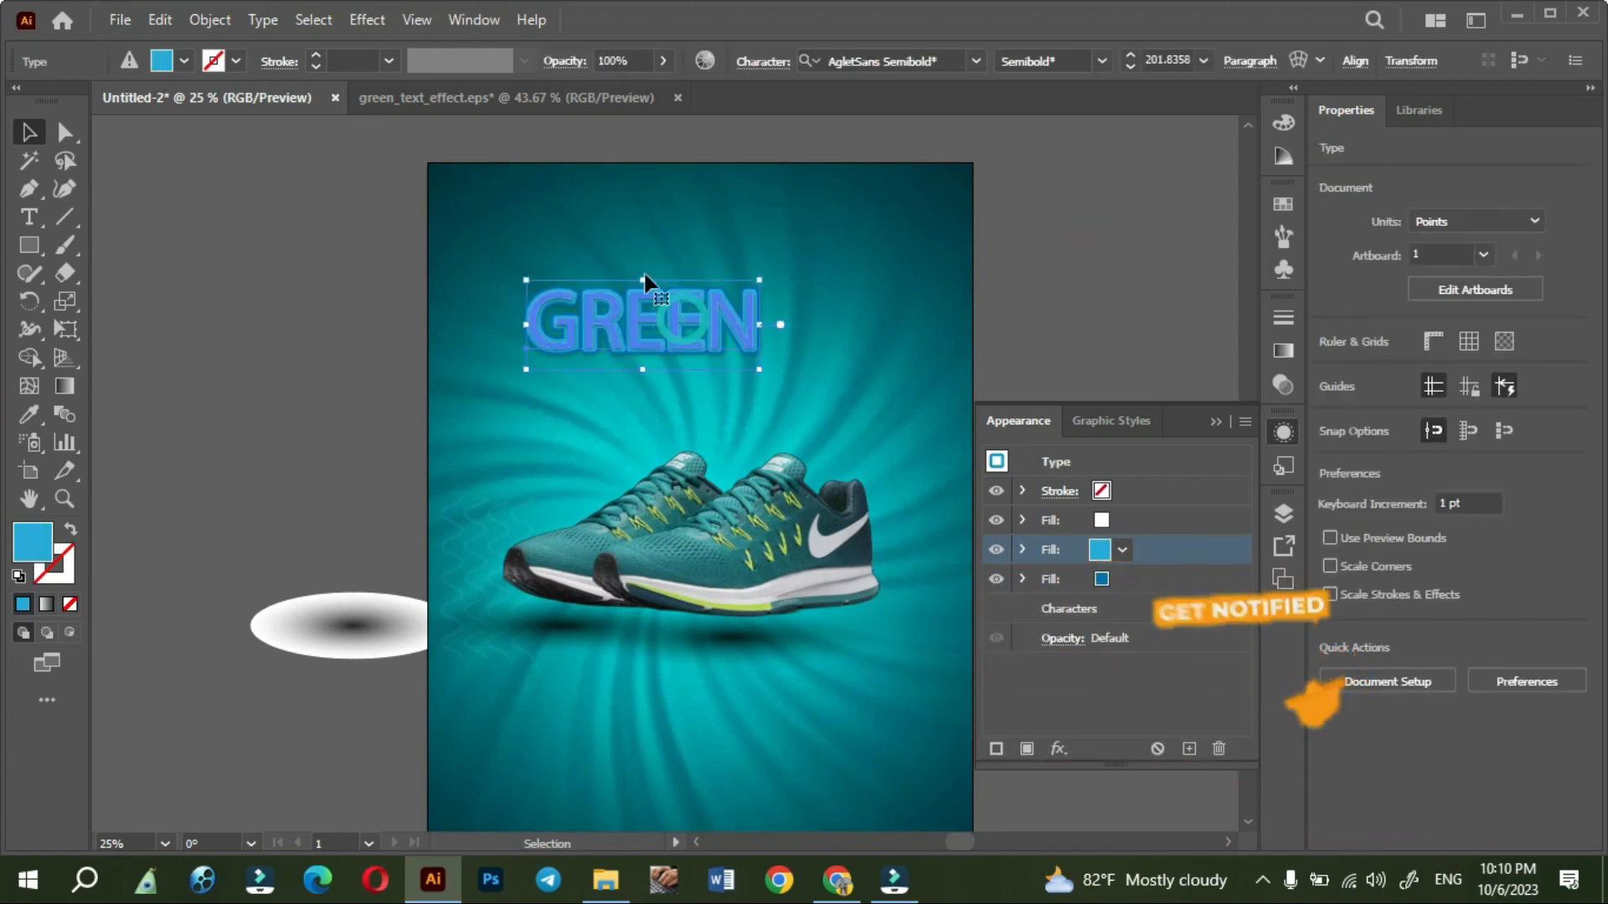
left_click_drag(707, 318, 688, 252)
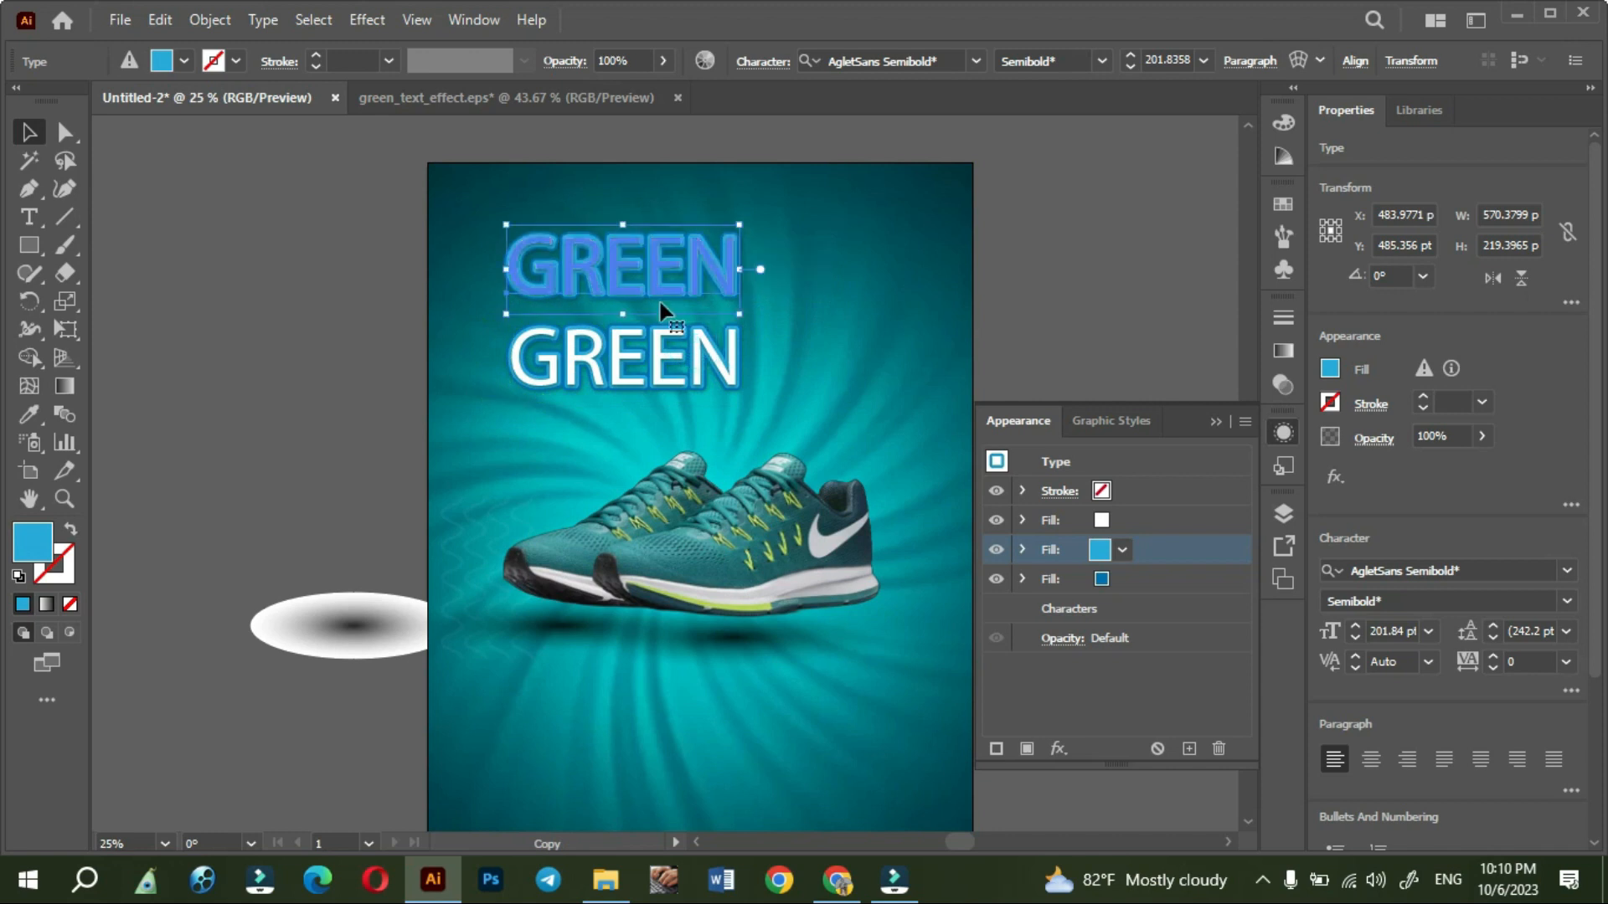
left_click(642, 361)
double_click(651, 350)
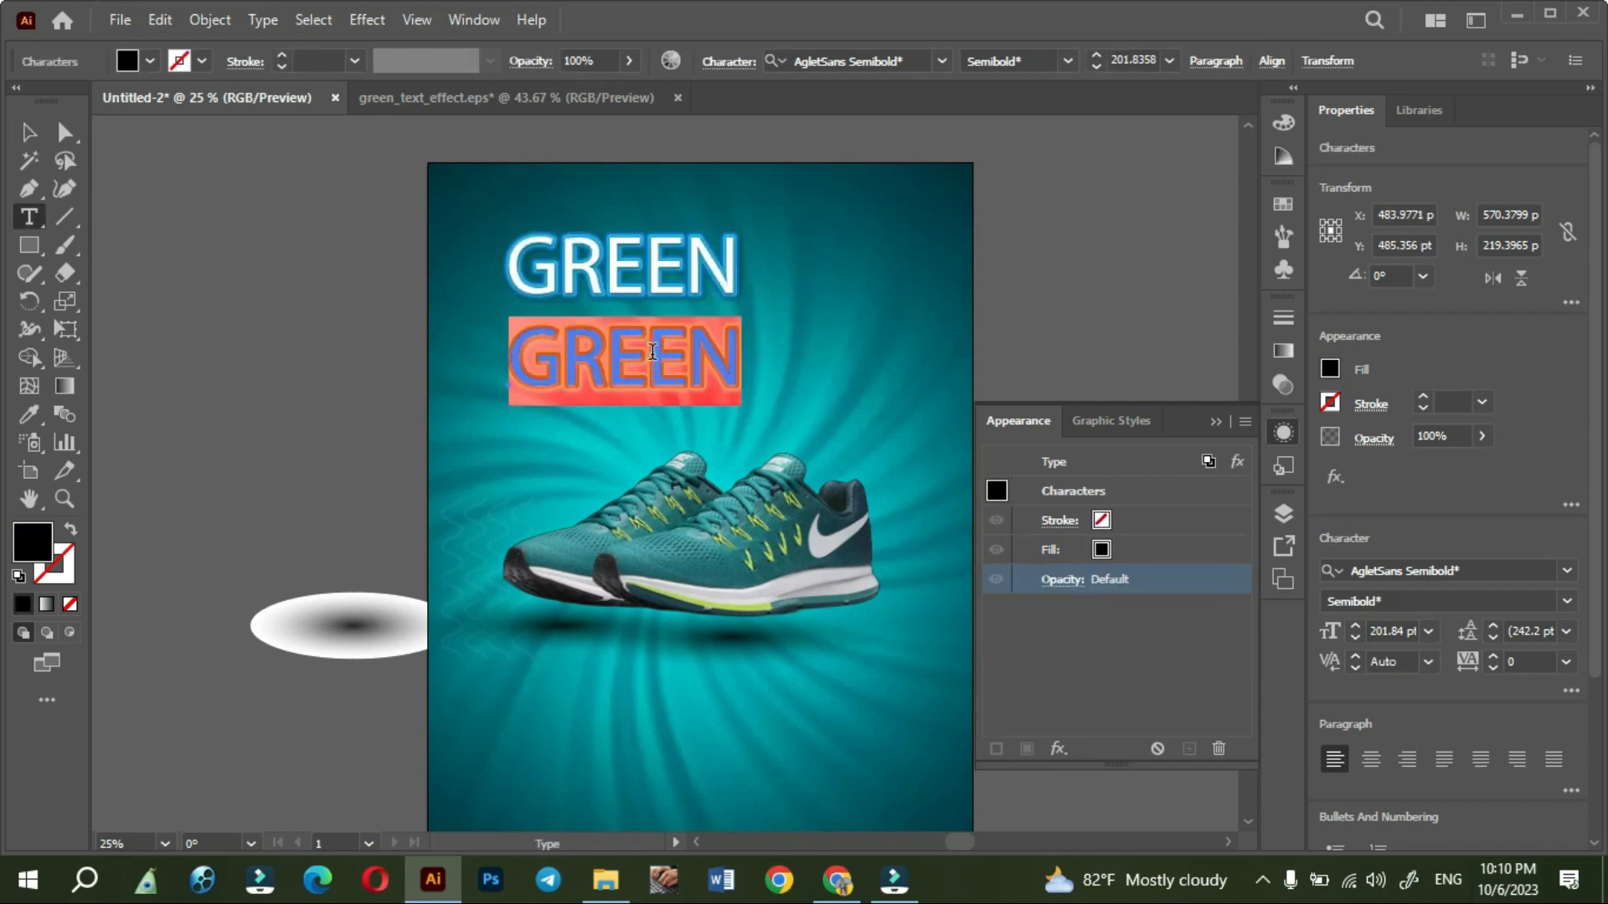
type("nnn")
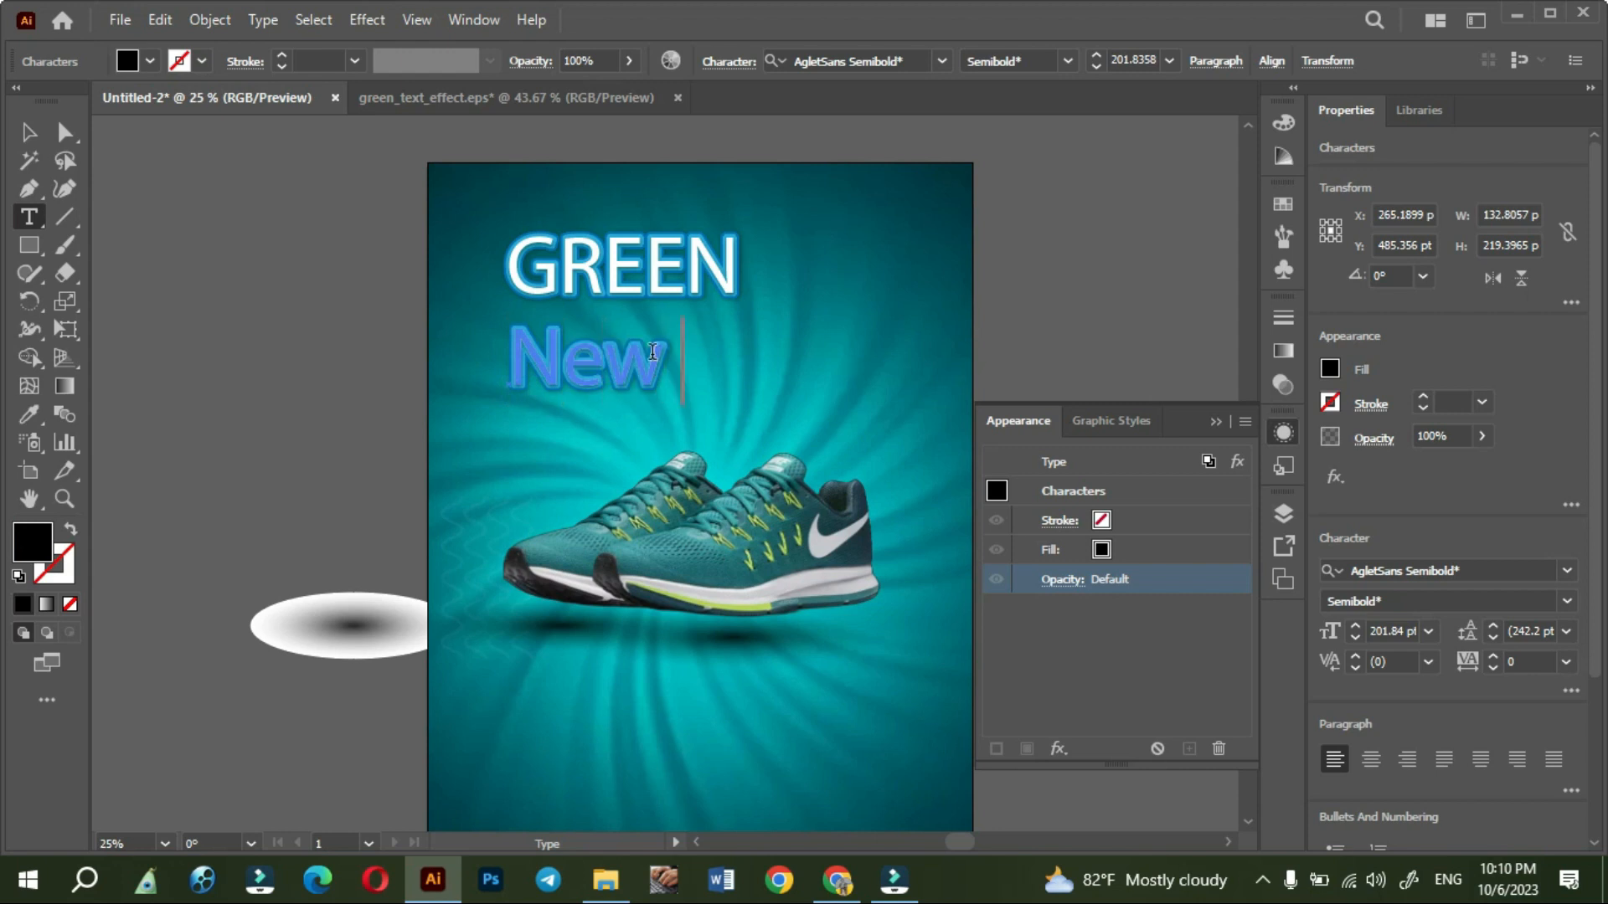
type("ew Arrived")
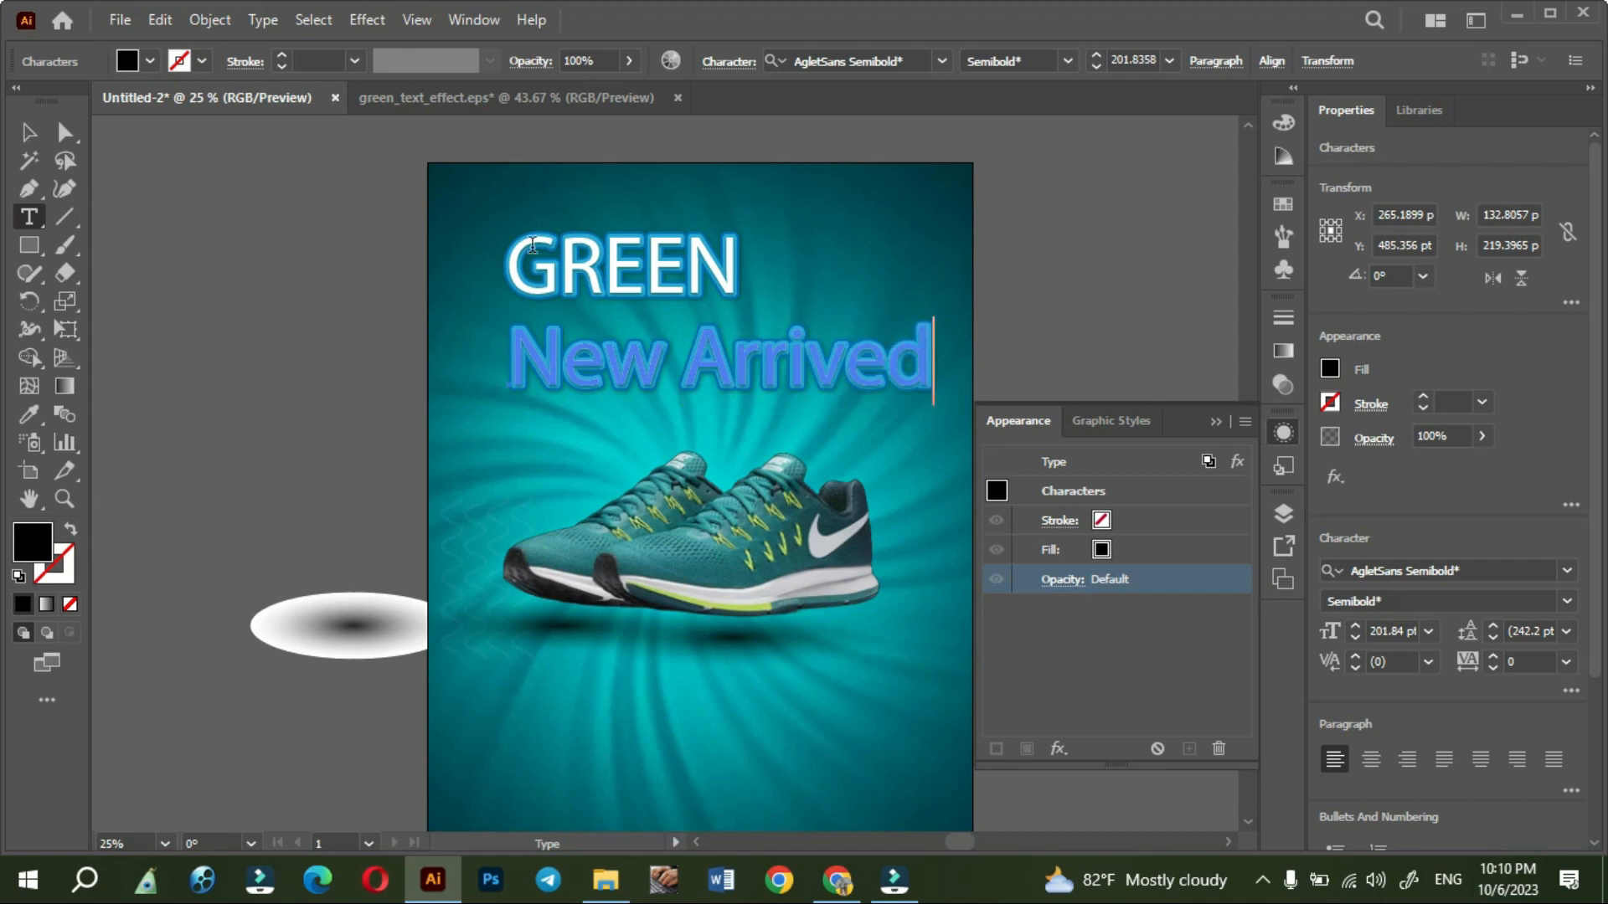
left_click(29, 131)
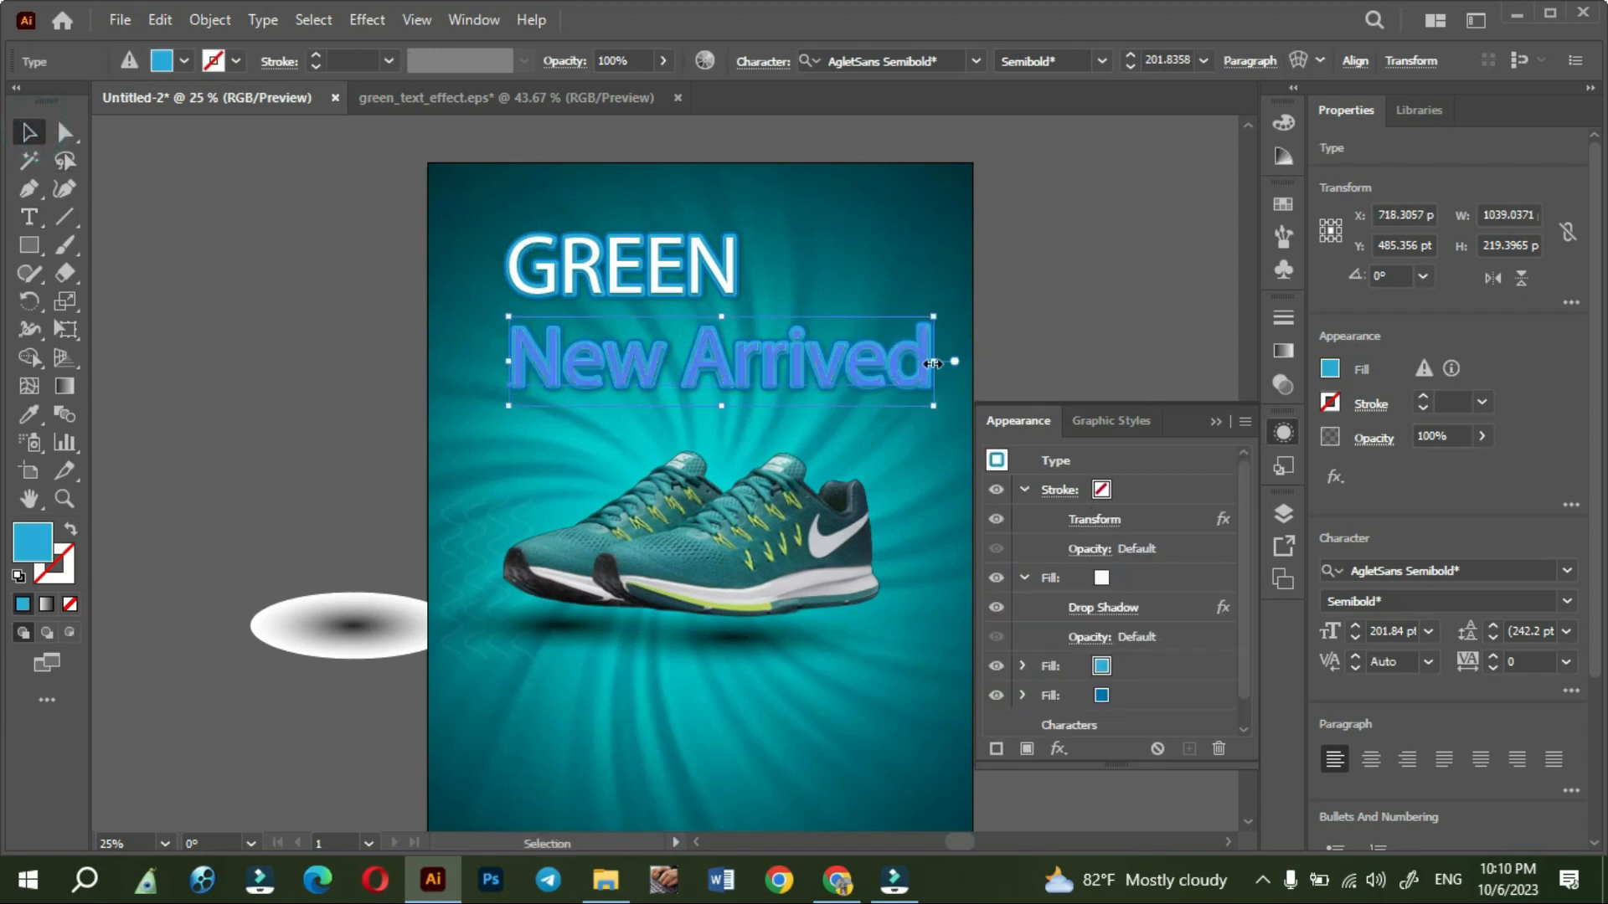
- Scale the New Arrived text down to about 855 x 181 pt and nudge it slightly, leaving it deselected
left_click_drag(933, 363, 862, 365)
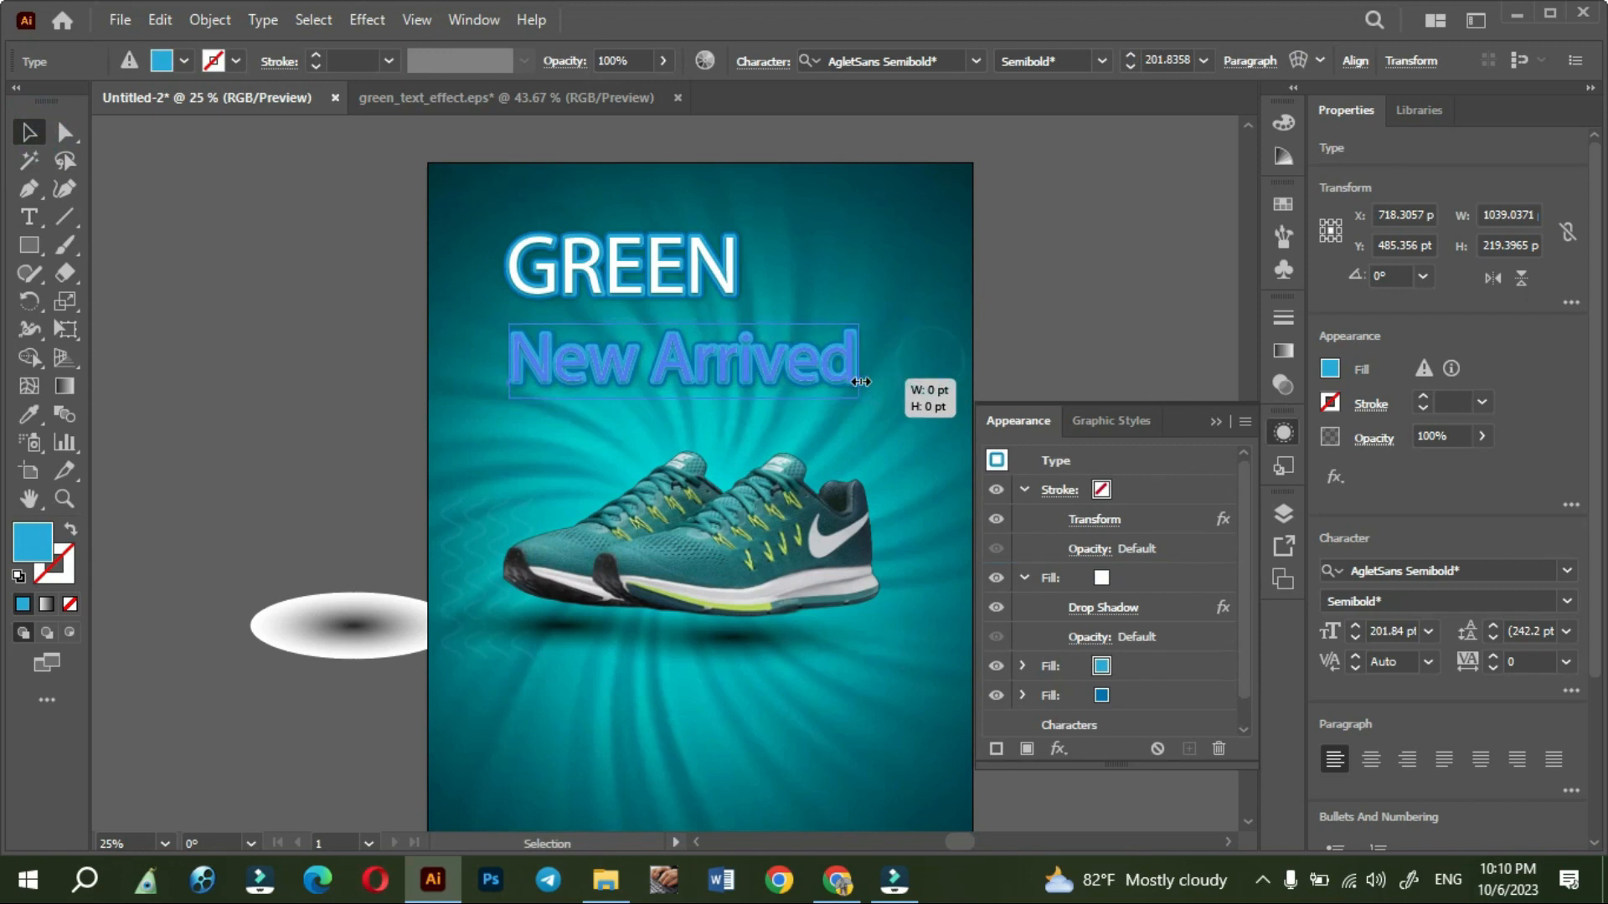
left_click(314, 355)
mouse_move(554, 368)
left_mouse_down()
mouse_move(552, 390)
mouse_move(551, 357)
mouse_move(564, 373)
left_mouse_up()
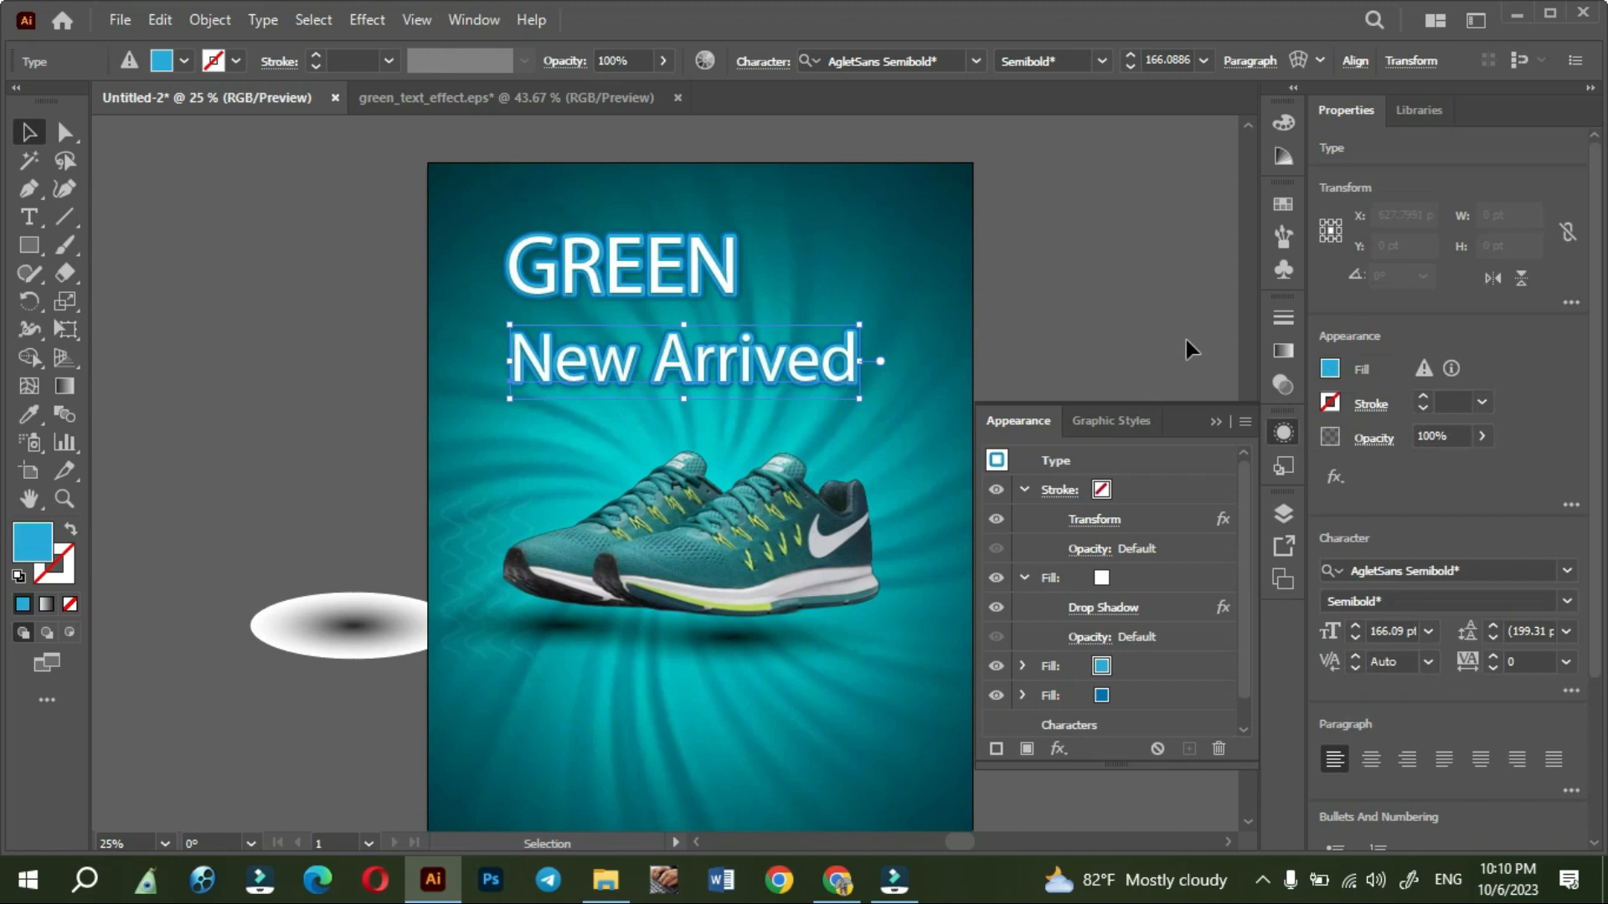
left_click(1208, 423)
left_click(1163, 355)
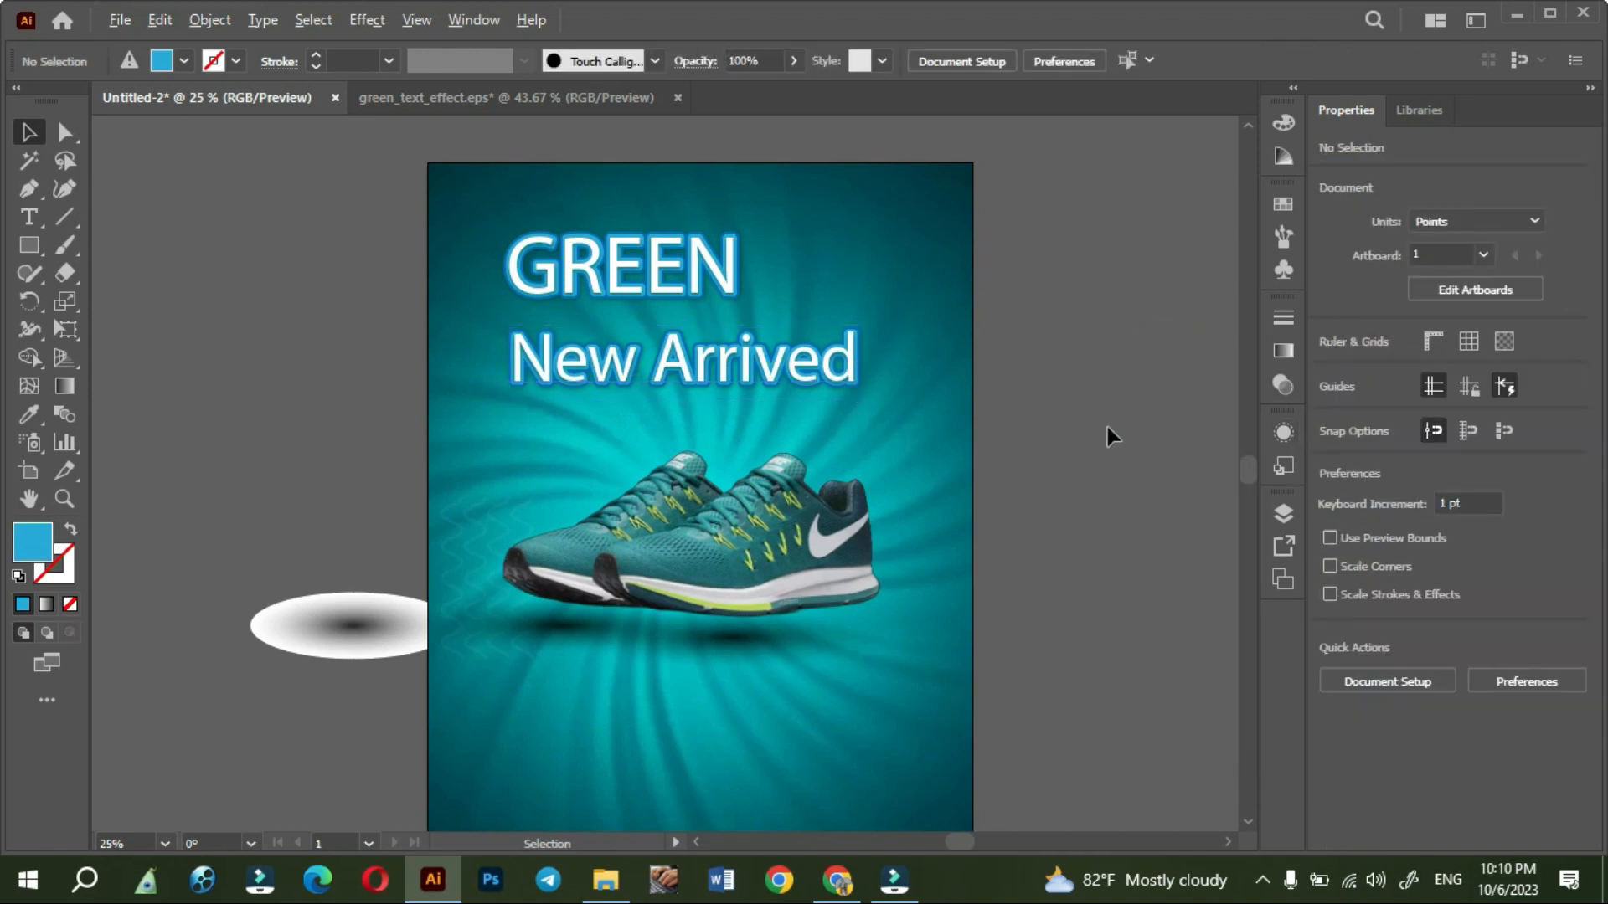
- Move the GREEN text slightly down and left, closer to New Arrived, and try another font on it
scroll(1099, 429, "up", 1)
key("space")
left_click_drag(1082, 642, 1147, 693)
left_click_drag(670, 276, 647, 289)
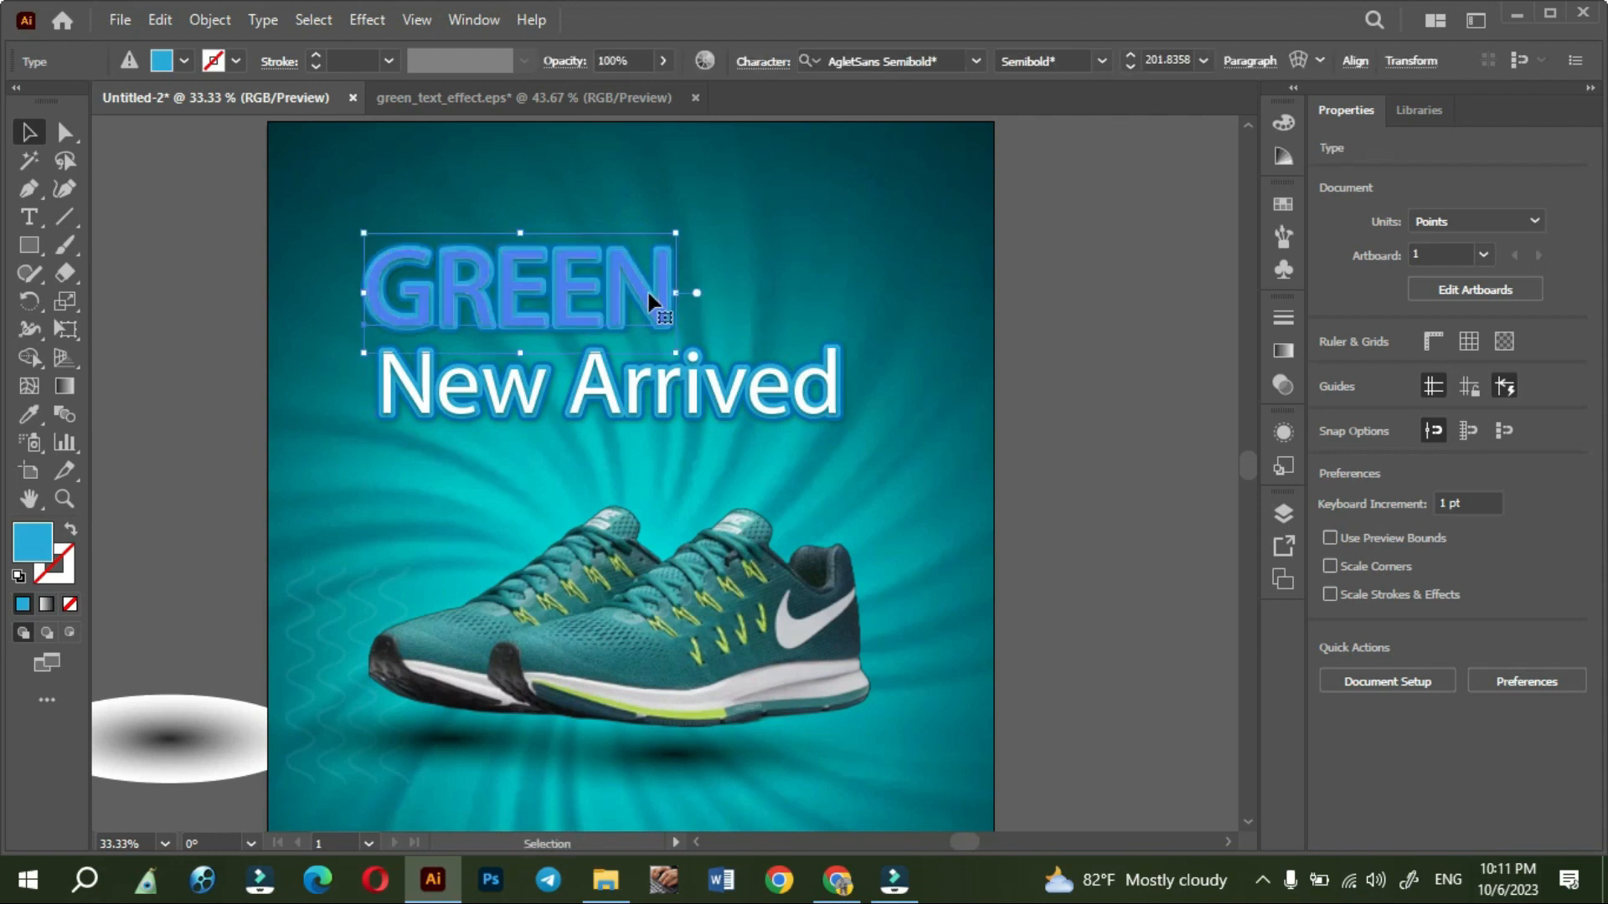
left_click(979, 60)
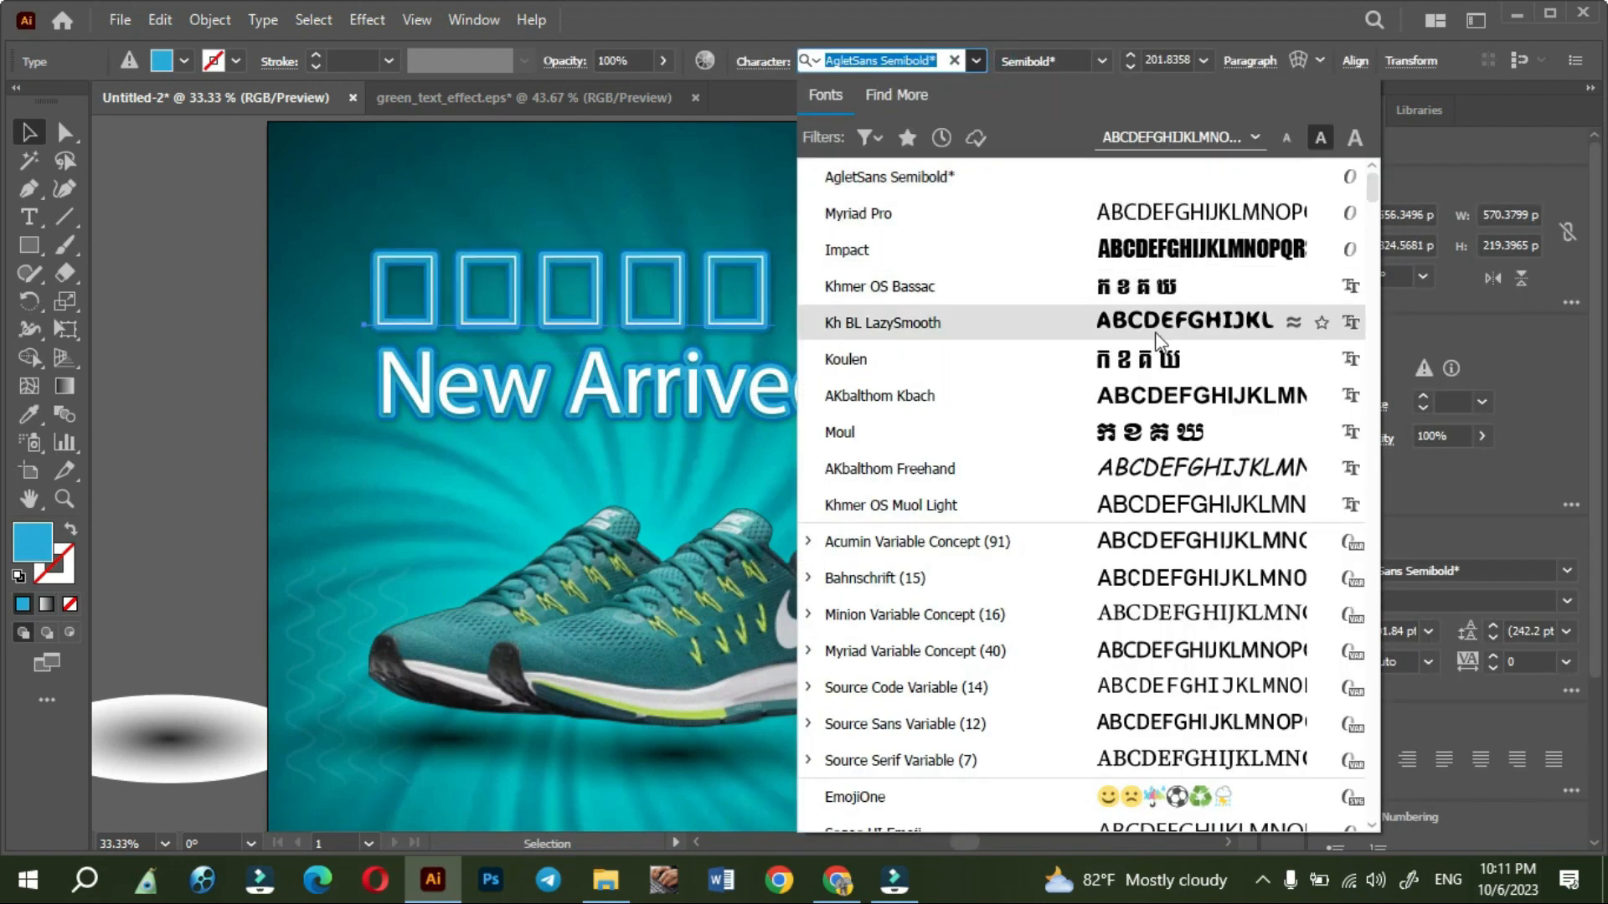
left_click(1132, 285)
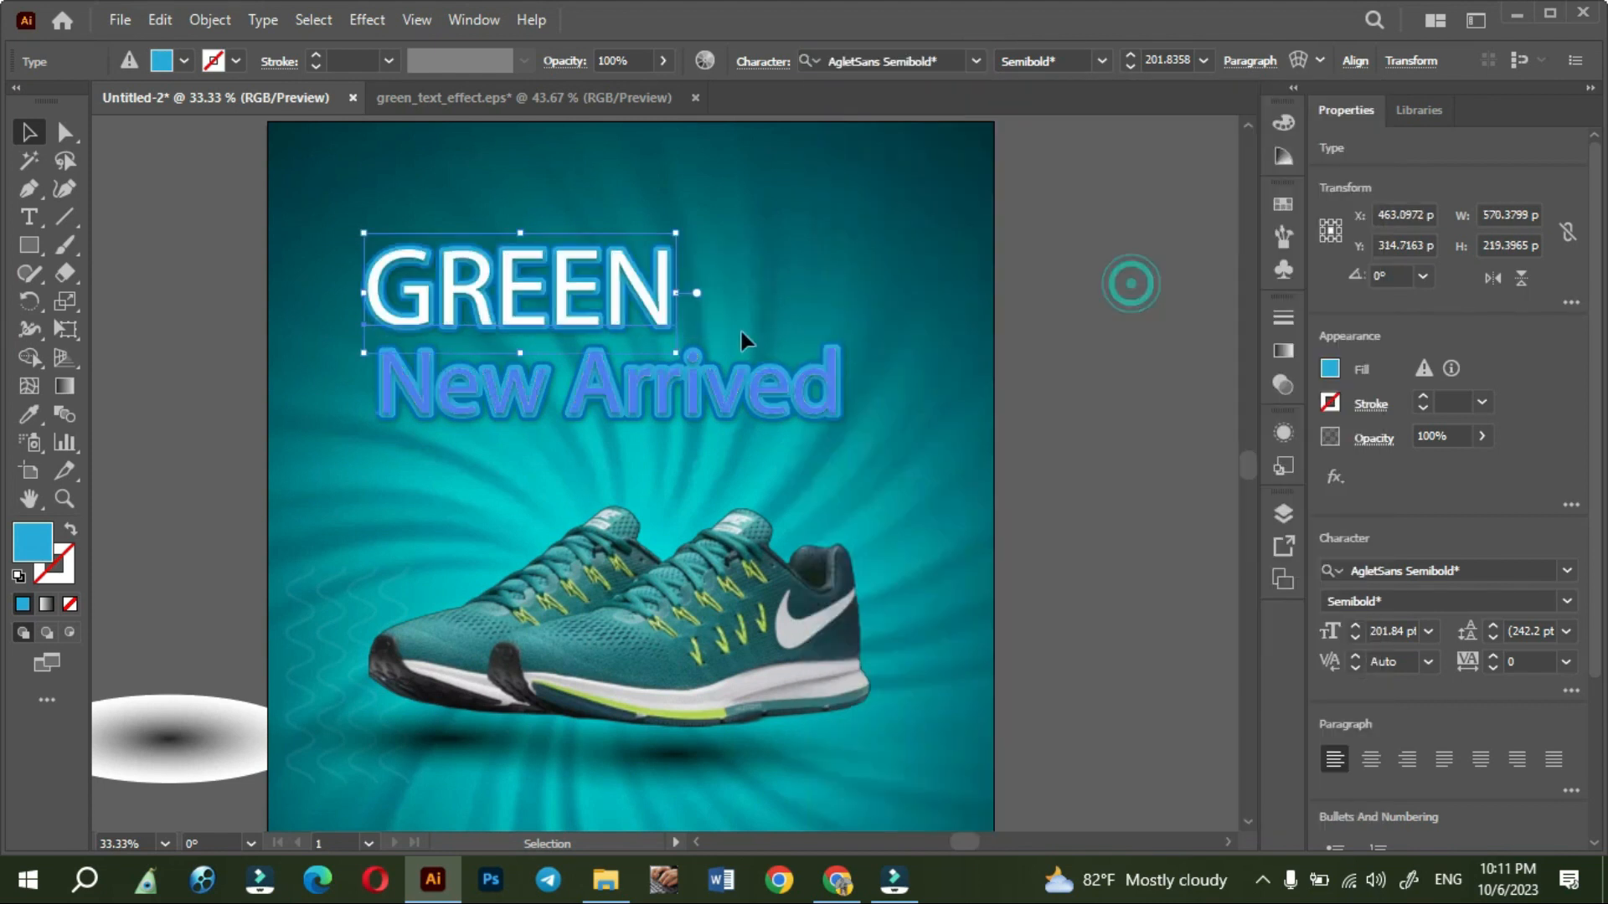
- Replace the GREEN text with "មក" and set its font to Khmer OS Bassac
triple_click(640, 296)
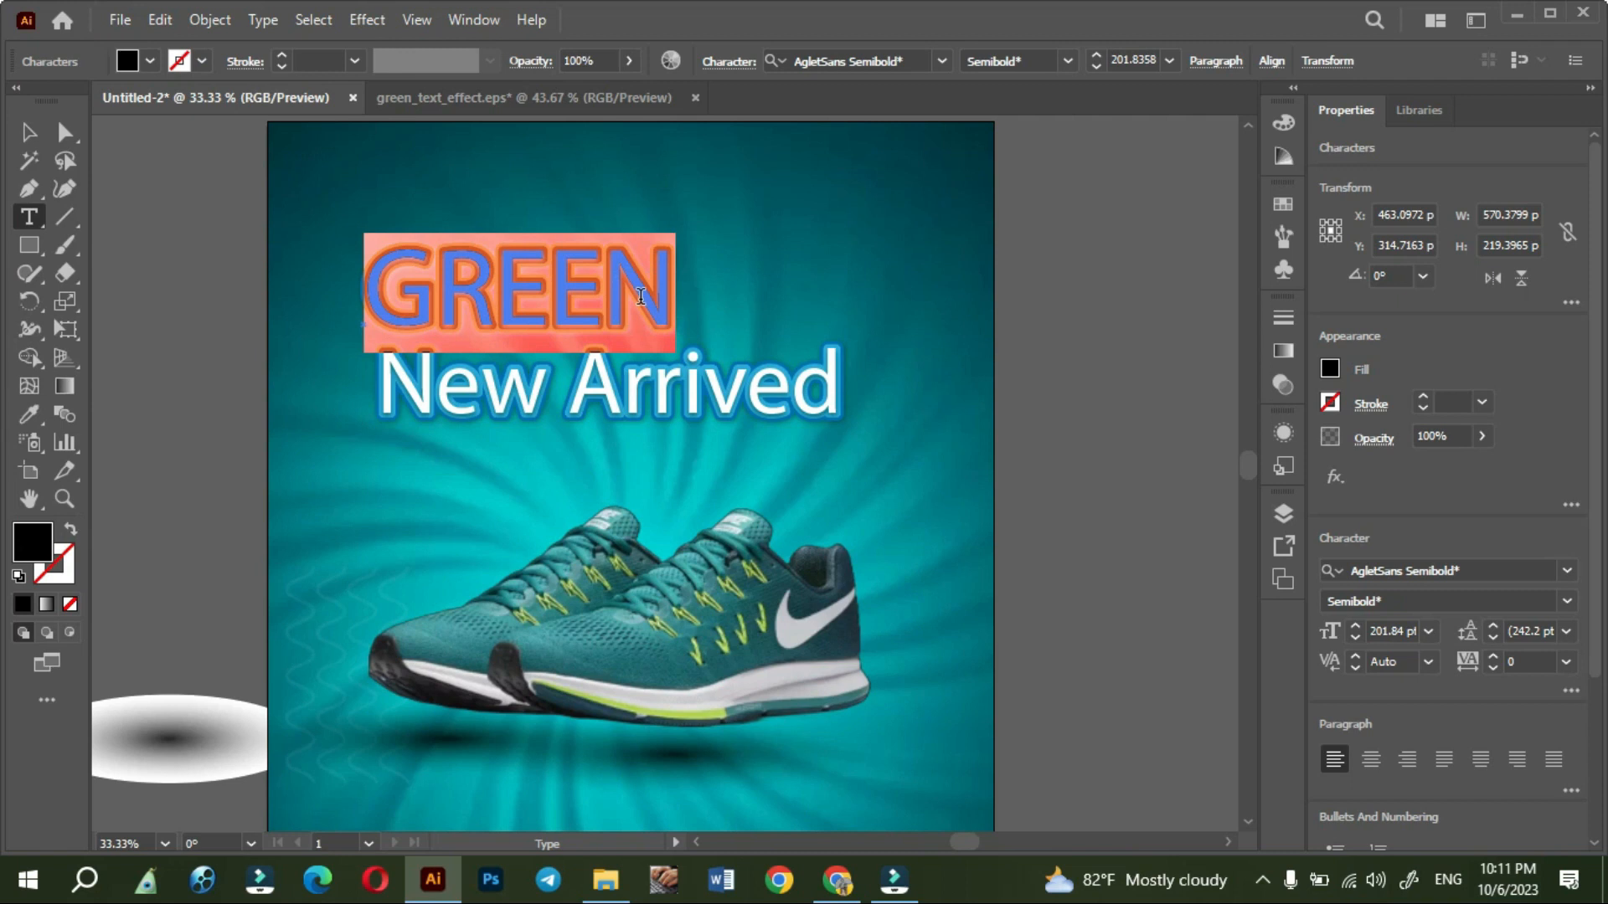
type("m")
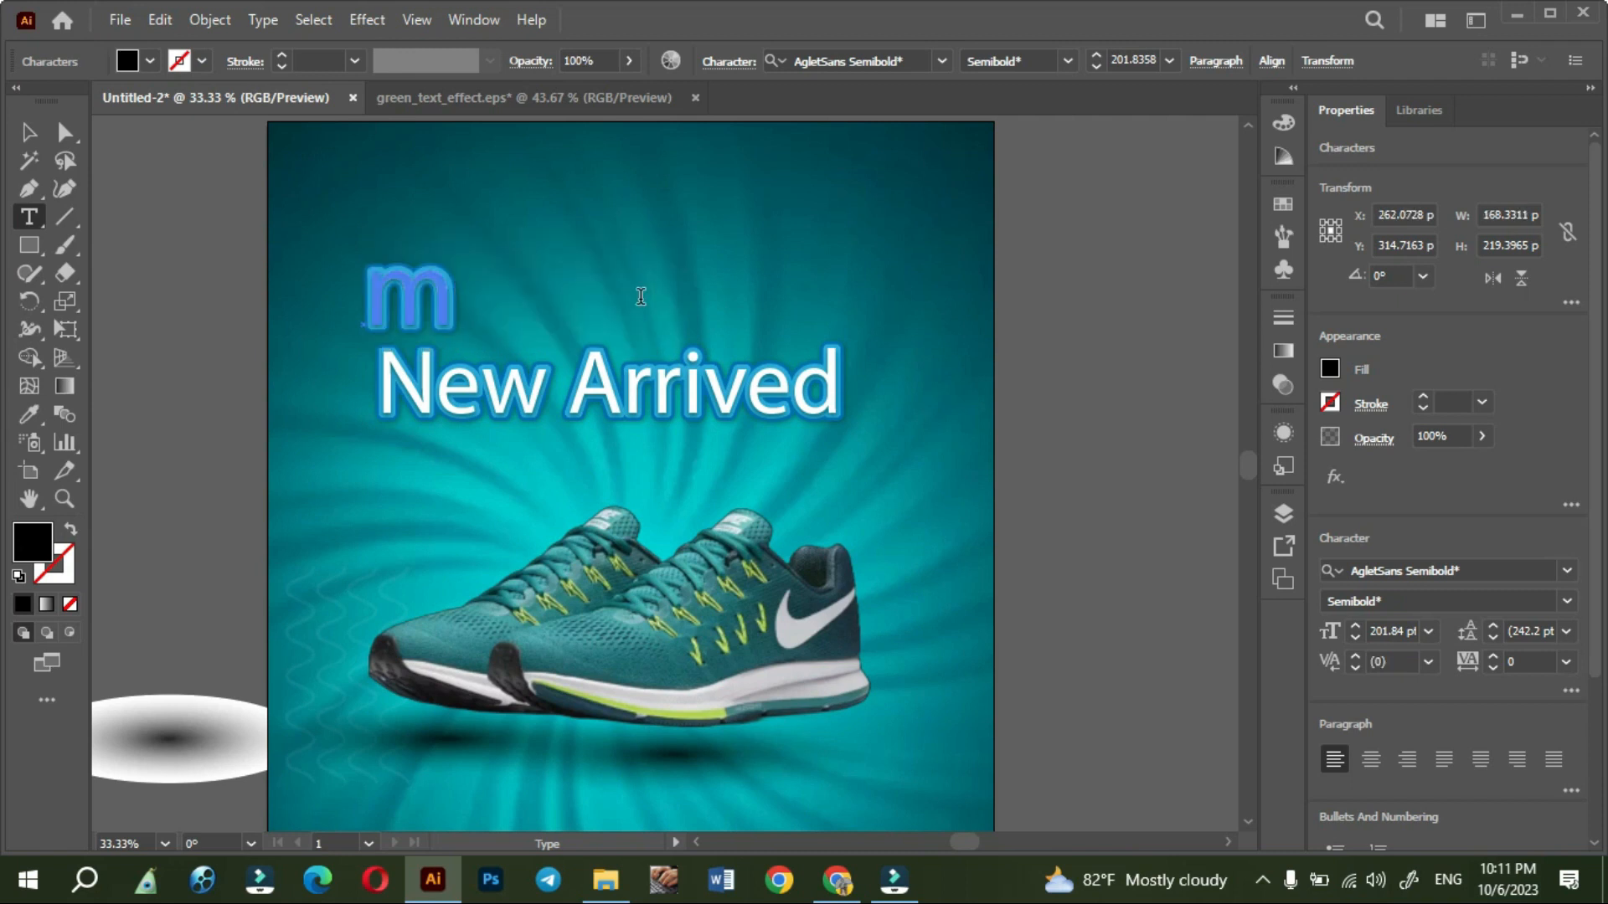
key("ctrl+z")
type("មក")
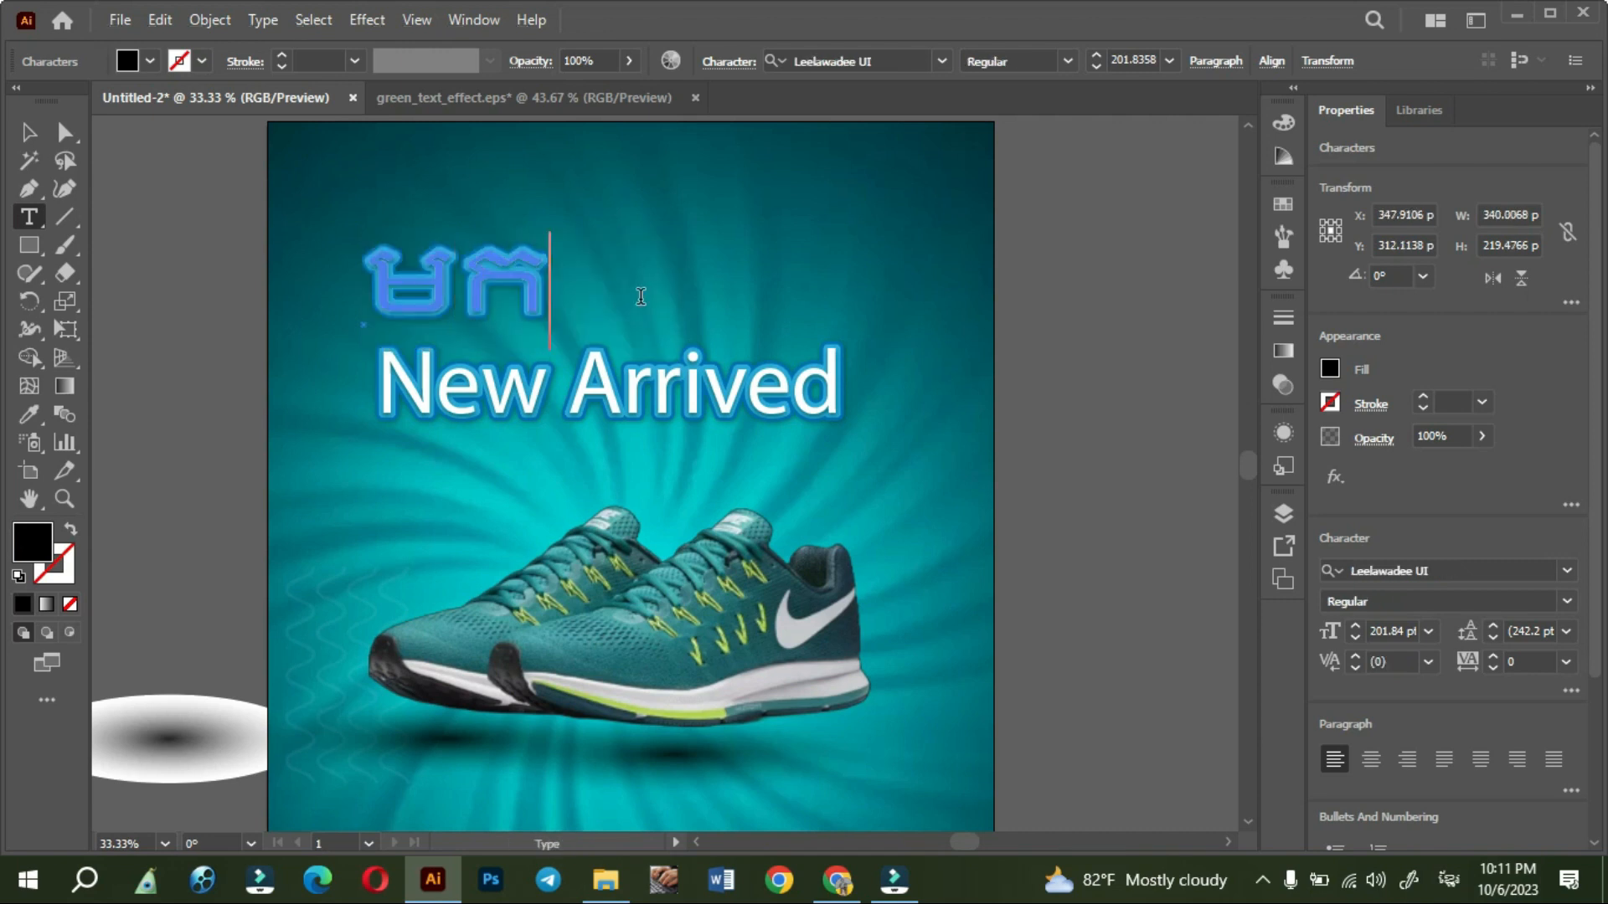
key("ctrl+a")
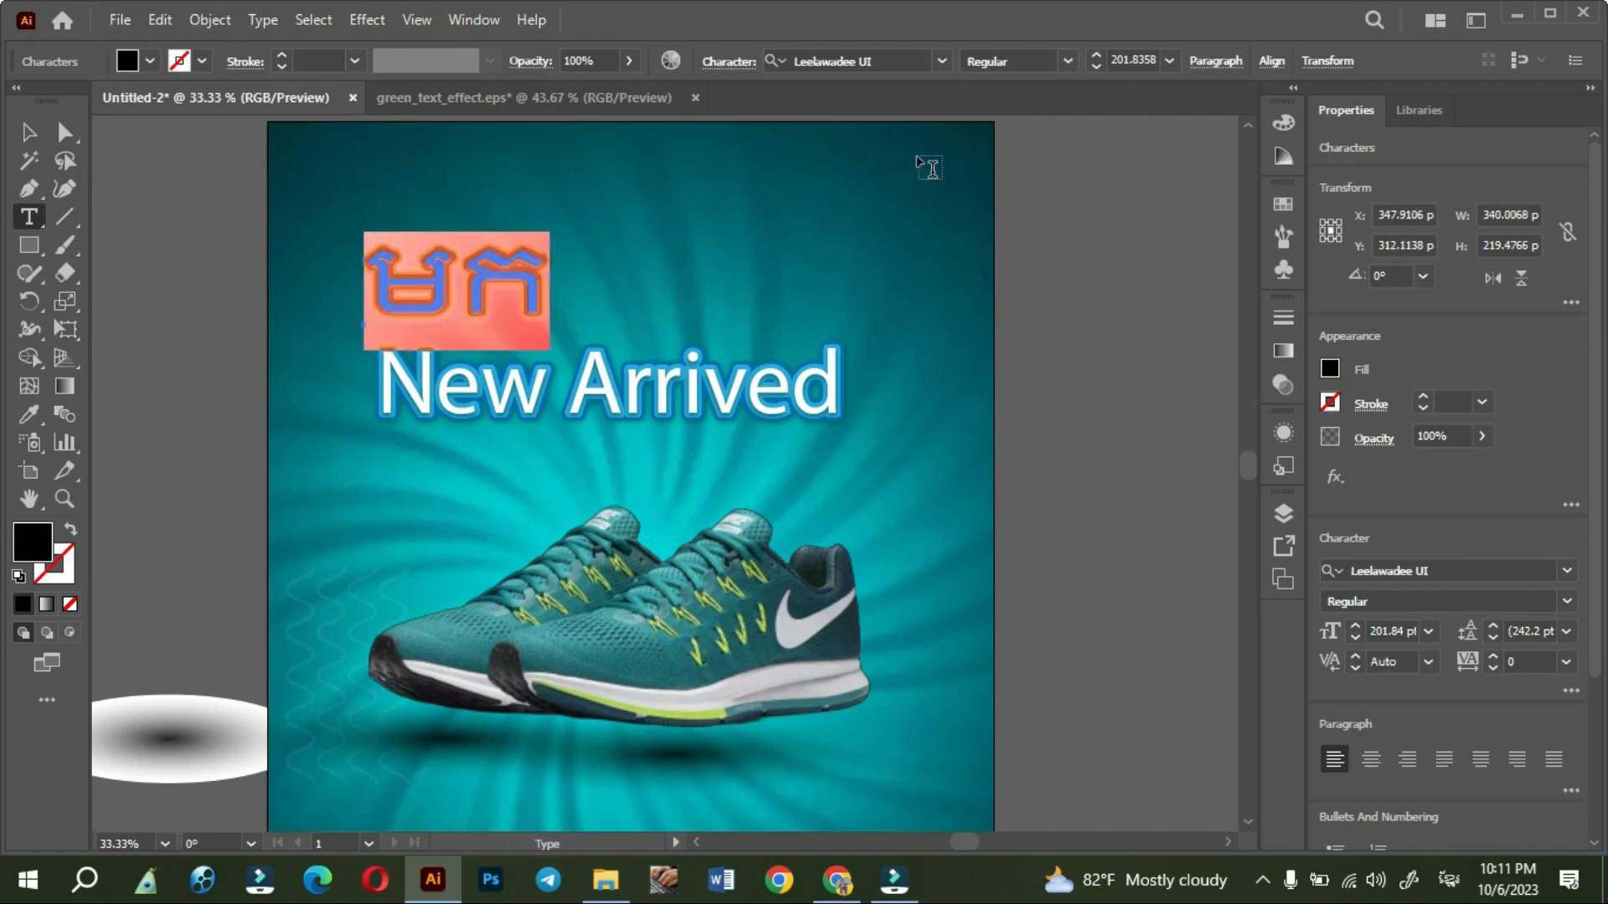
left_click(944, 60)
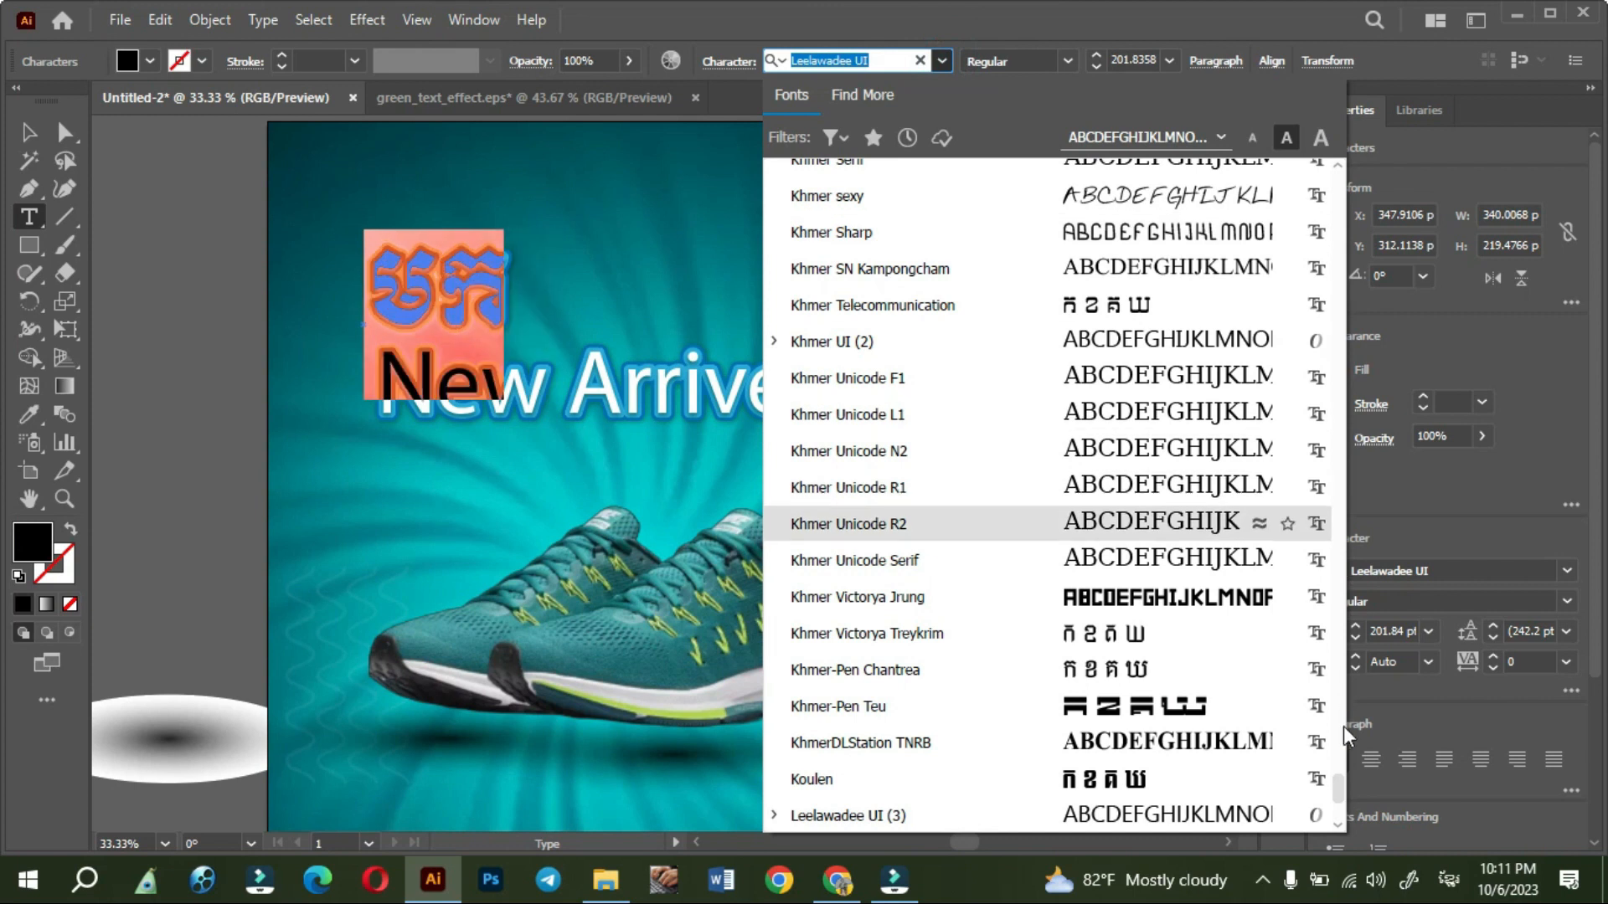
left_click_drag(1340, 785, 1321, 169)
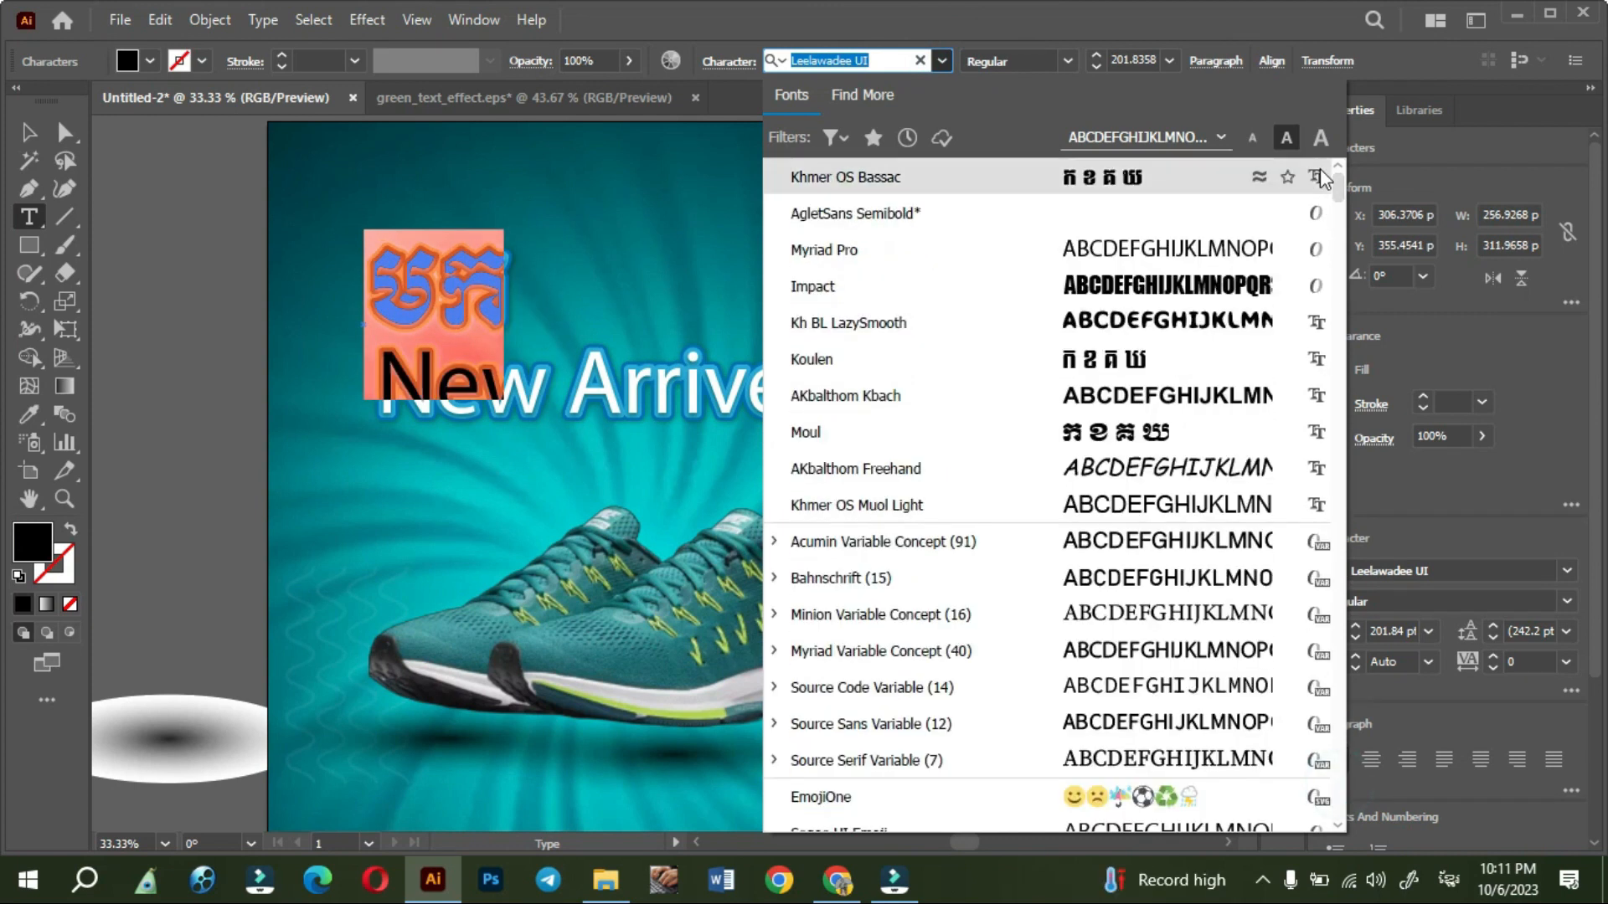
left_click(1142, 183)
left_click(1142, 183)
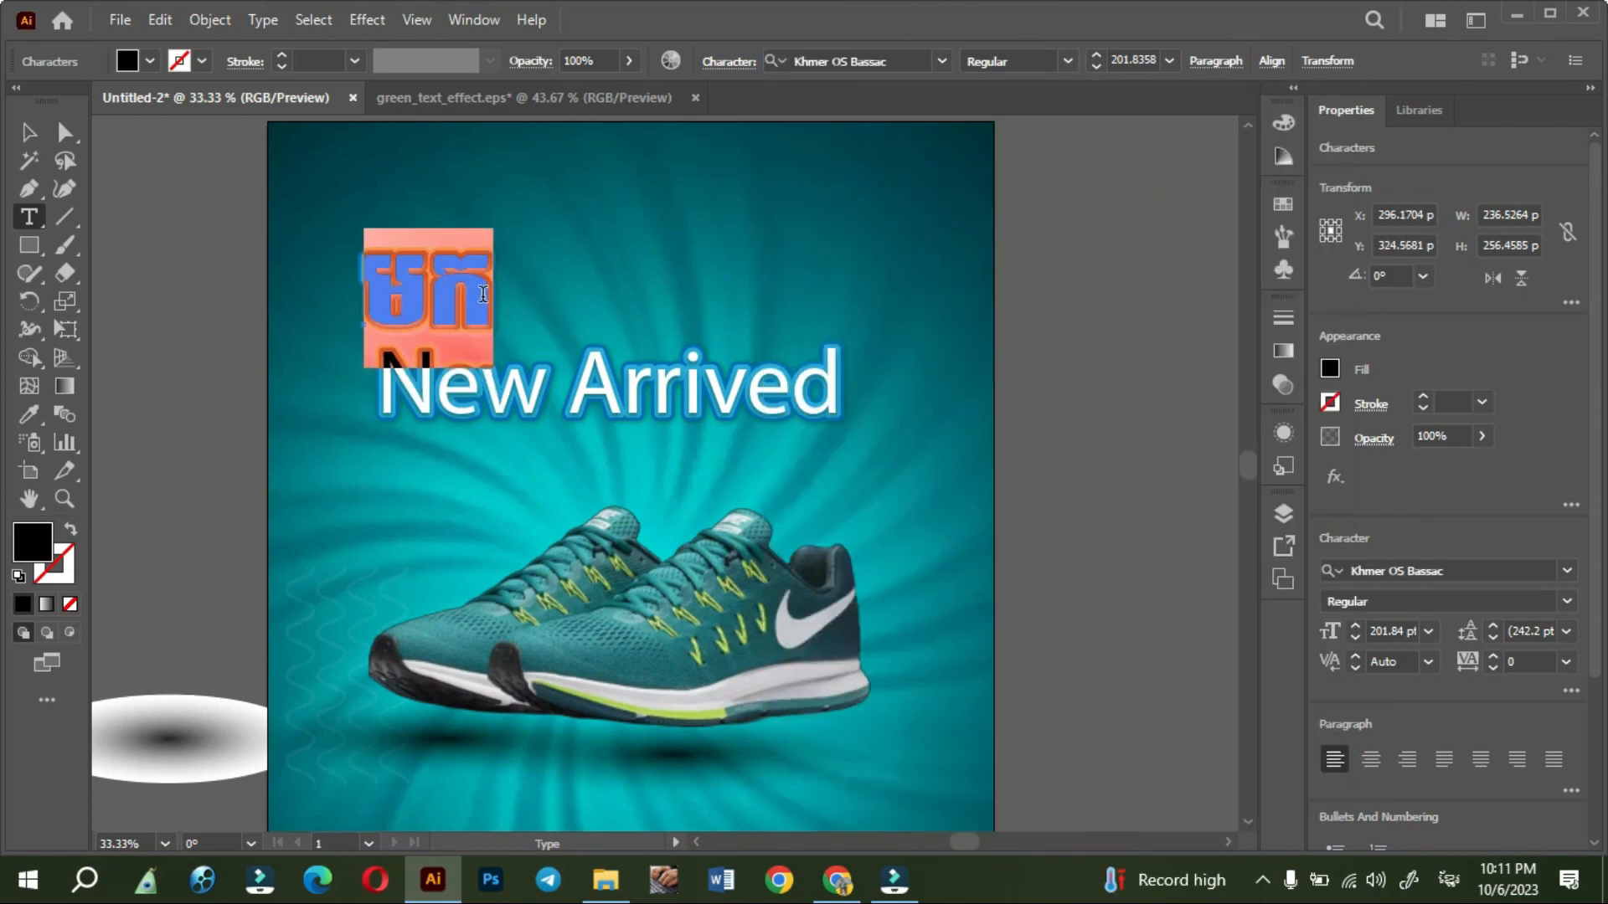
- Extend the Khmer heading to read "មកដល់ថ្មី !" and move it so its left edge lines up with New Arrived
key("Right")
type("ដល់")
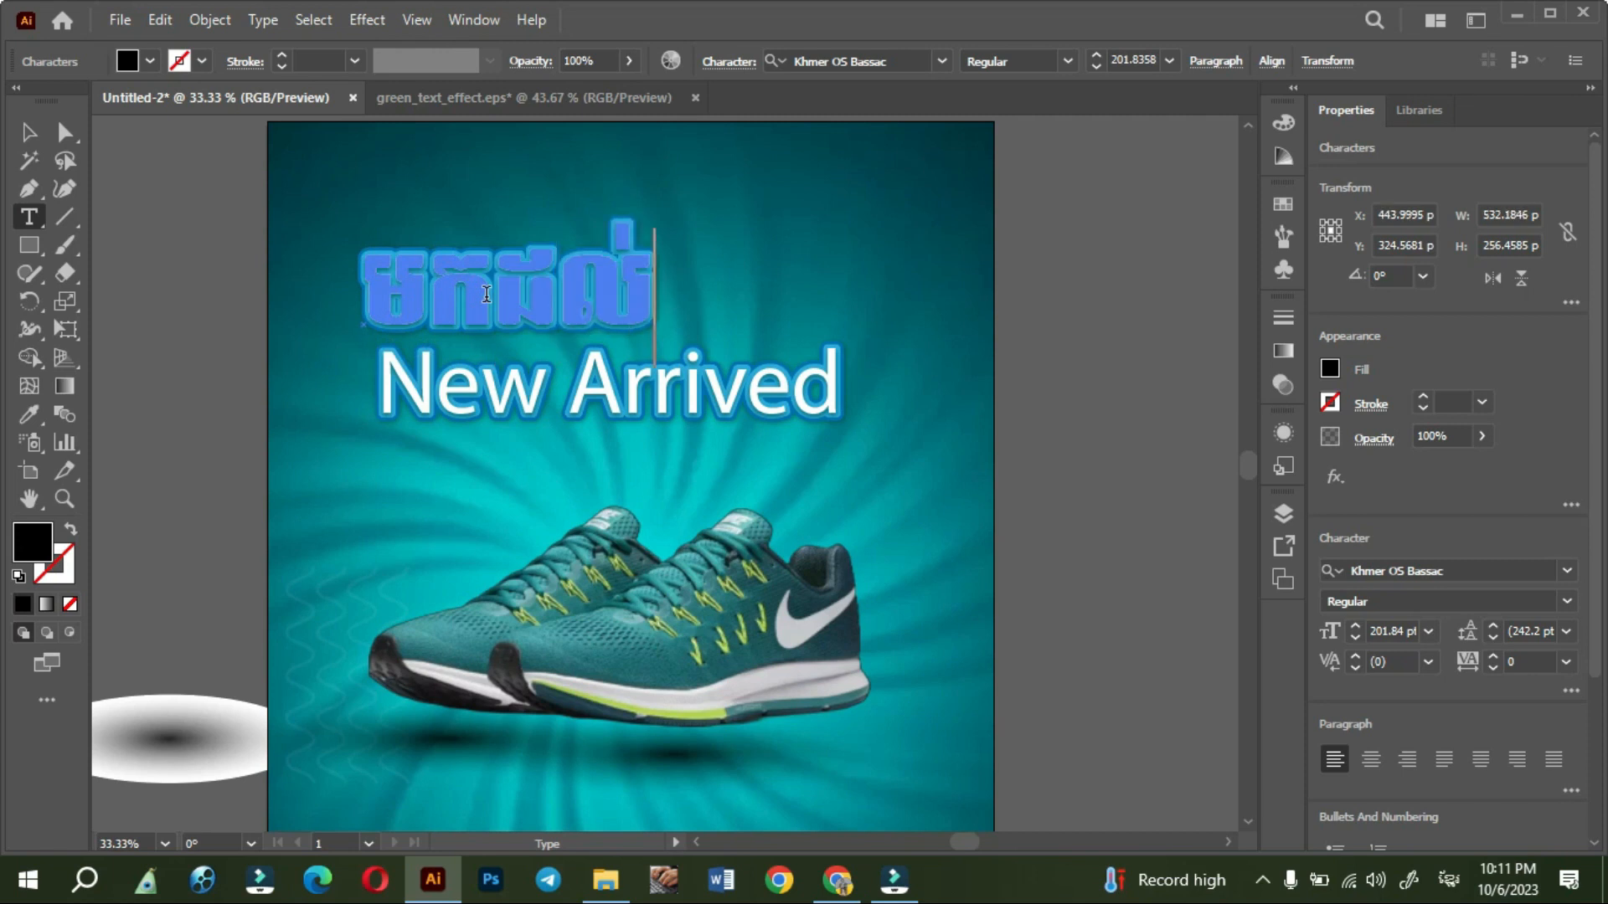
type("ថ្មី!")
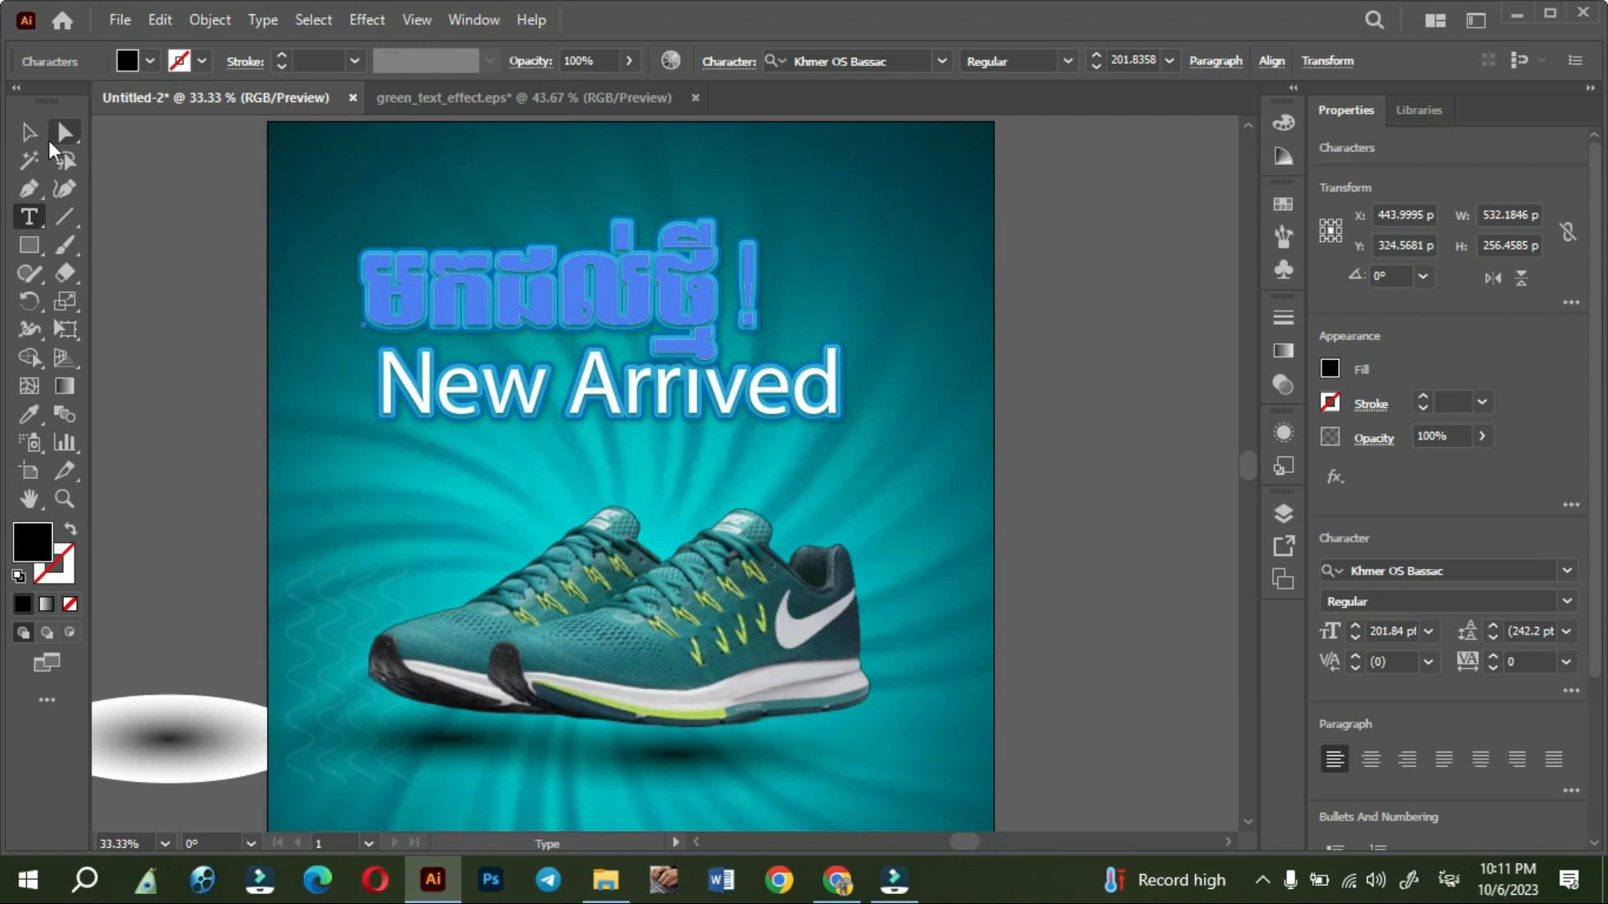
left_click(30, 132)
left_click(107, 285)
scroll(611, 301, "up", 1)
left_click_drag(609, 289, 620, 287)
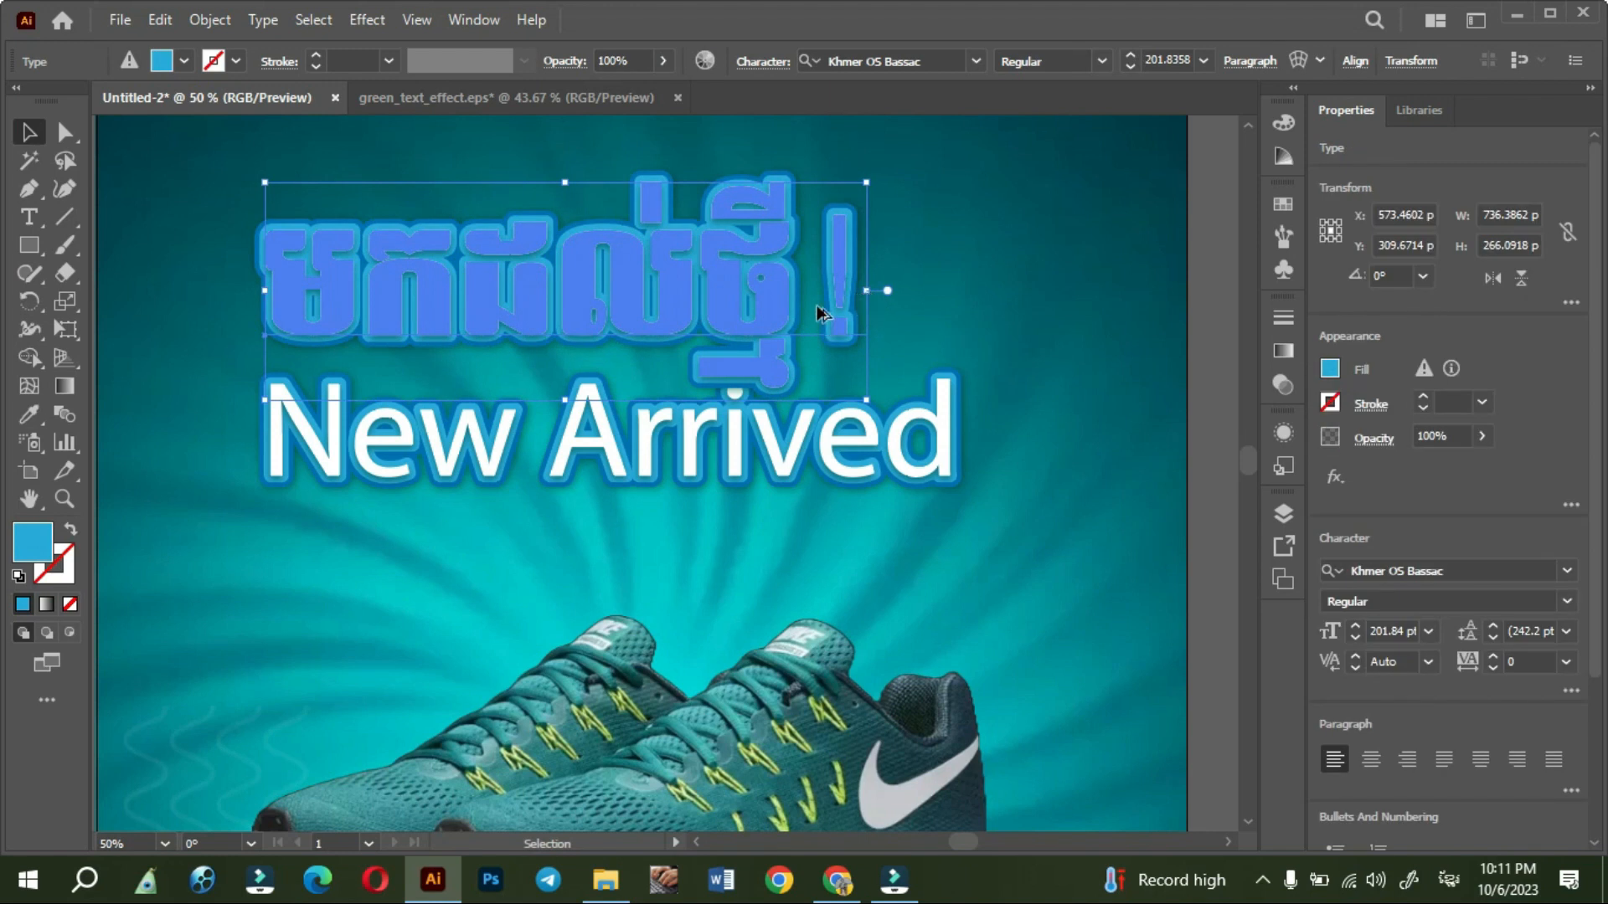
scroll(817, 304, "down", 1)
left_click(1069, 409)
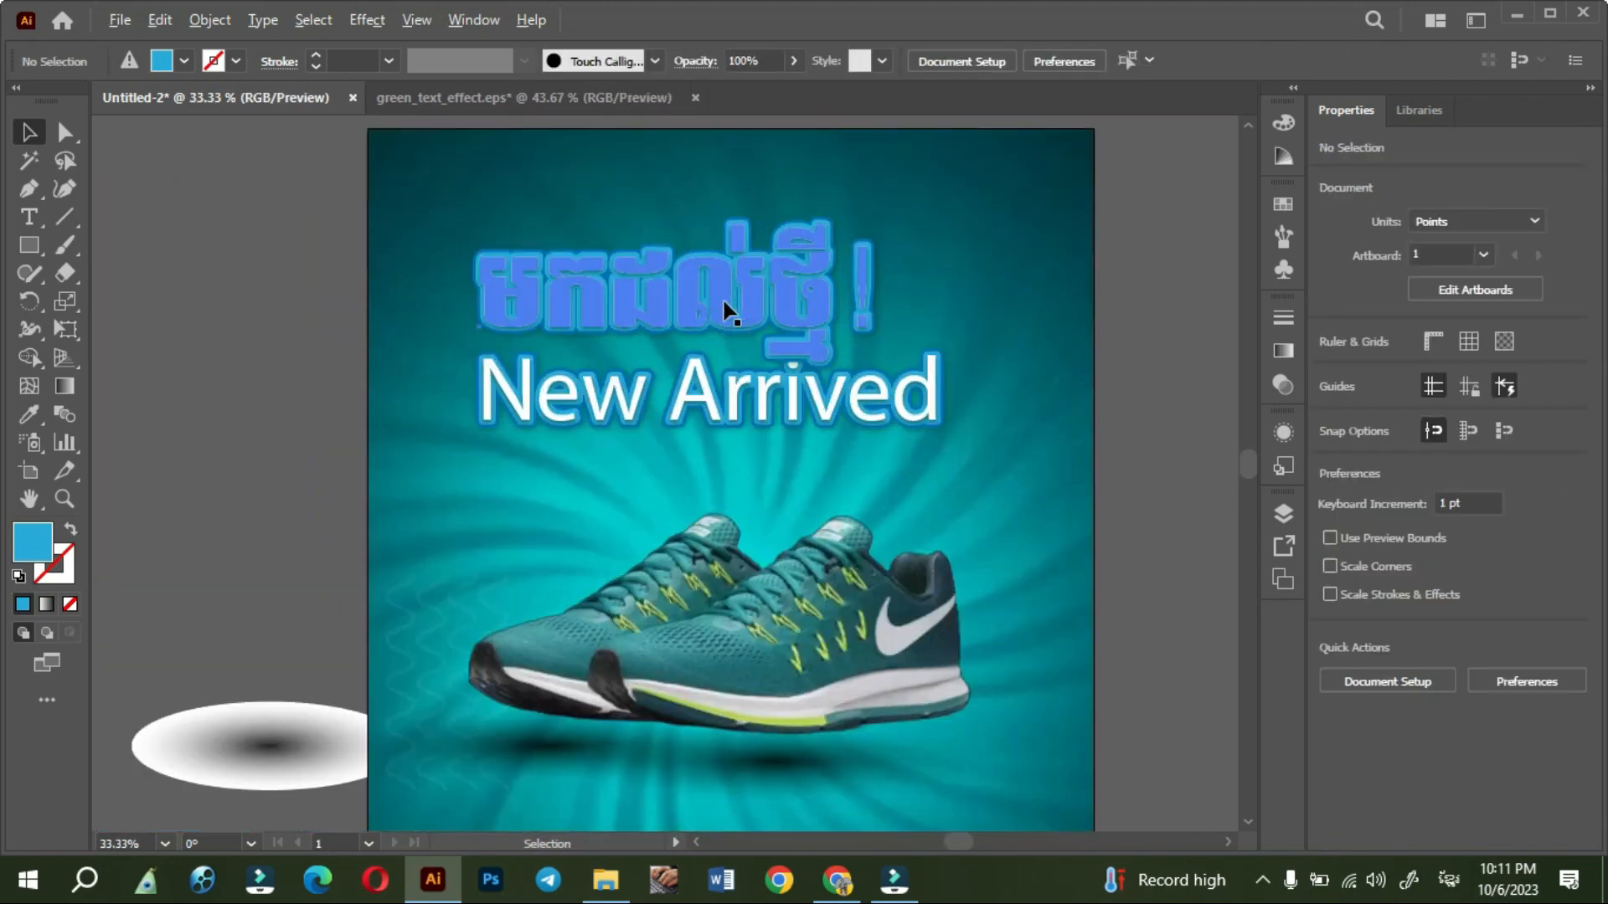
- Scale down the Khmer heading, and shrink the New Arrived text below it to about 352 x 74 pt
left_click(727, 311)
left_click_drag(877, 298, 744, 298)
left_click(832, 430)
left_click_drag(943, 394, 671, 393)
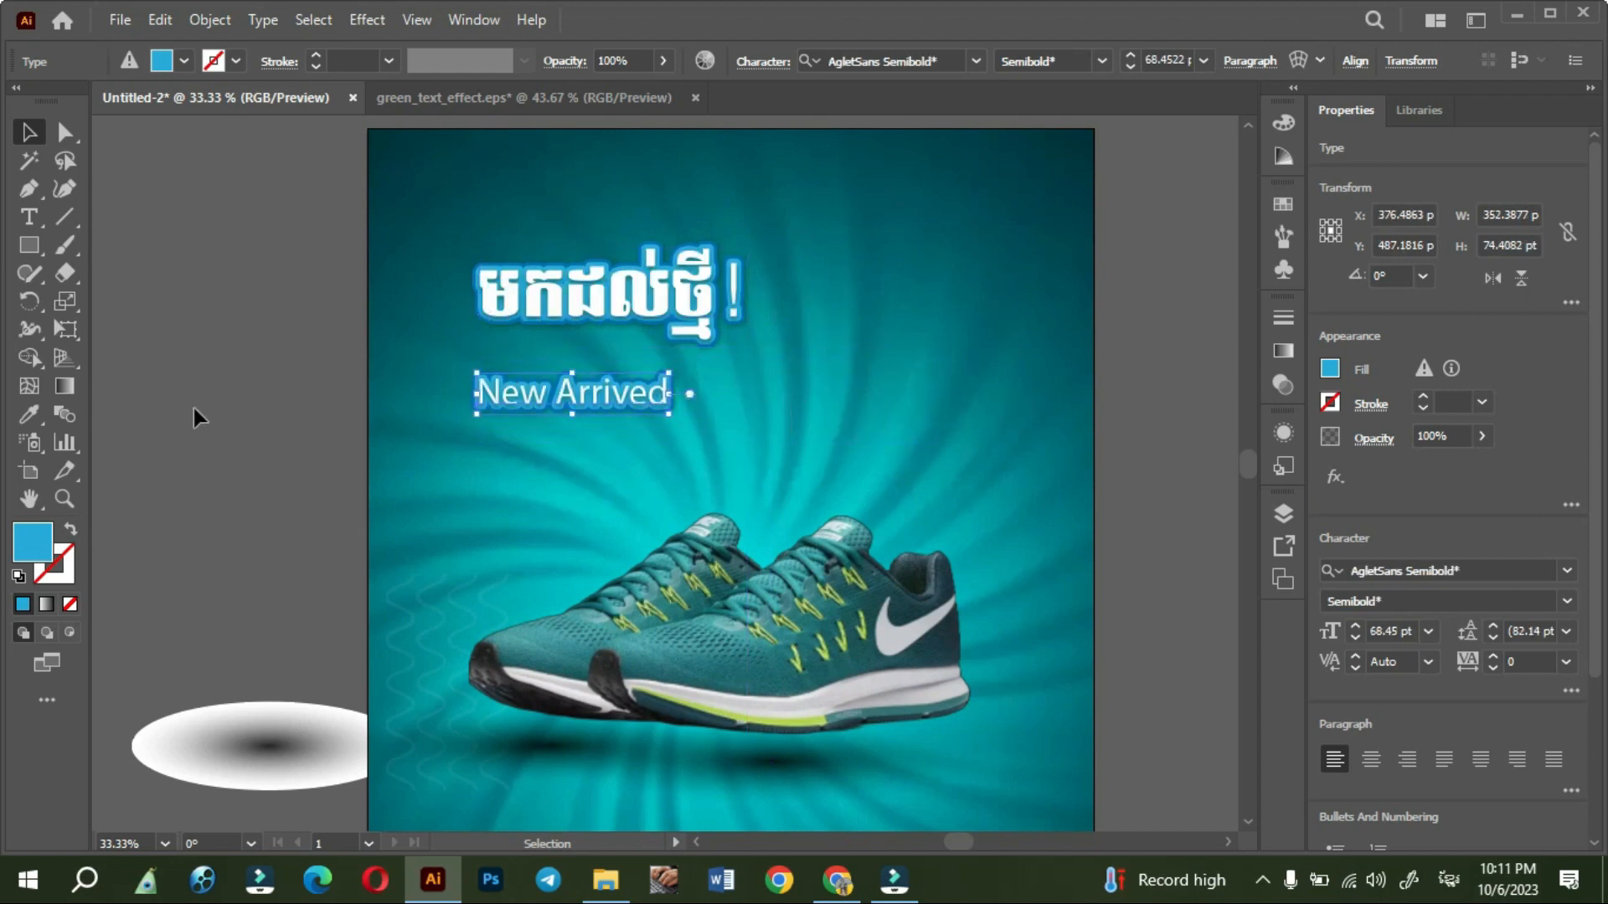
left_click(195, 406)
- Change the font of the whole New Arrived text to Impact
scroll(510, 377, "up", 3)
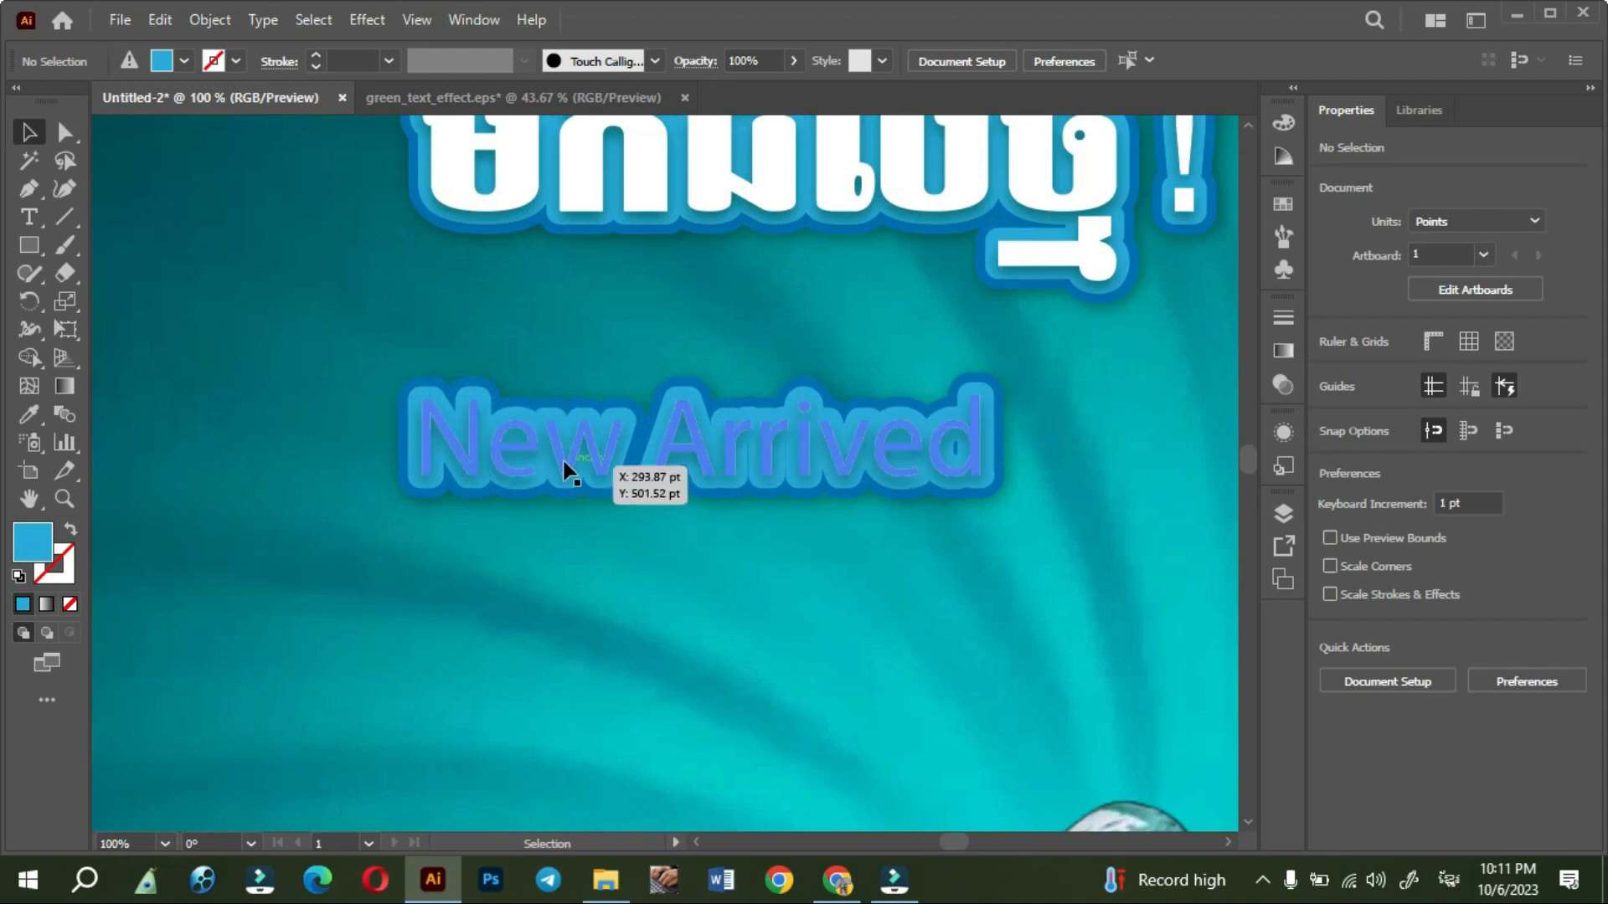
double_click(568, 470)
key("ctrl+a")
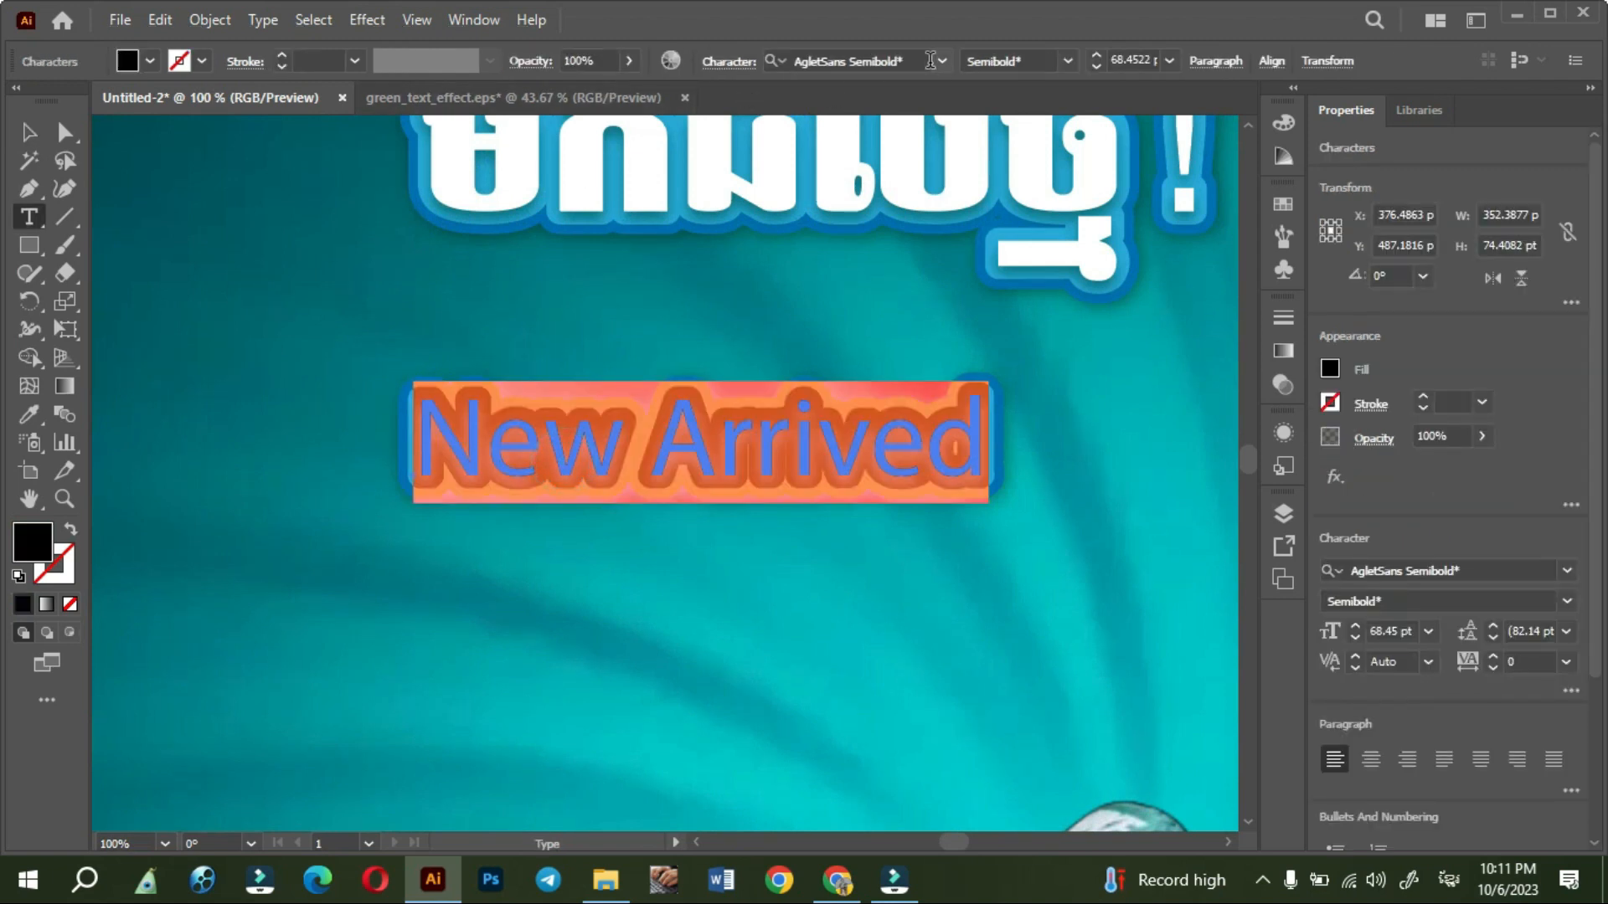
left_click(930, 60)
left_click(1099, 293)
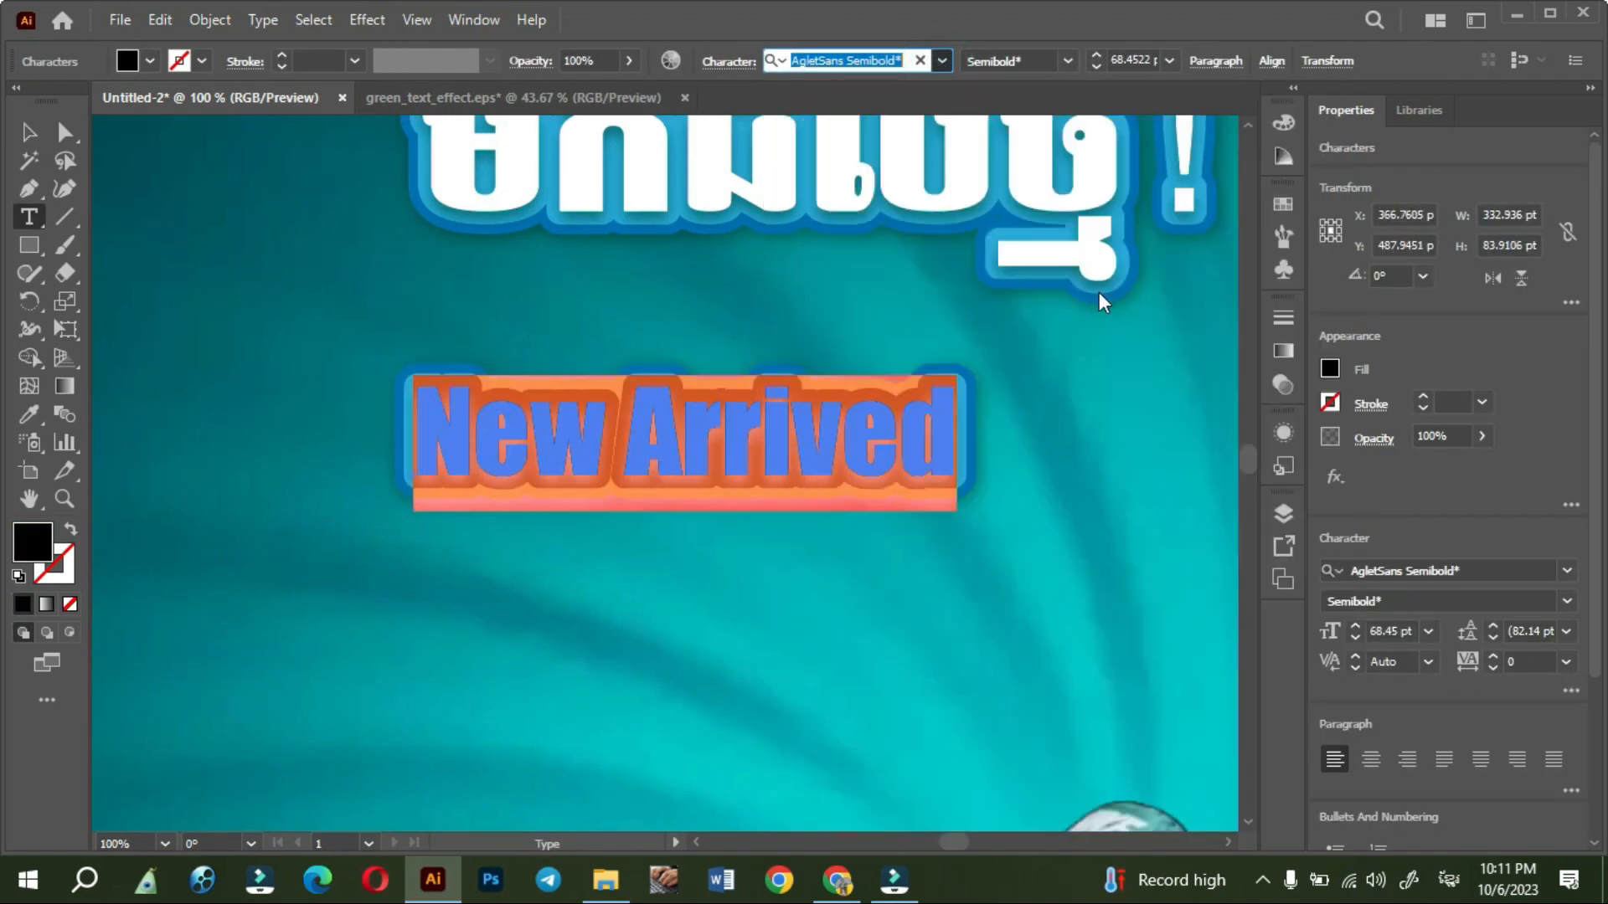
left_click(28, 132)
left_click(294, 584)
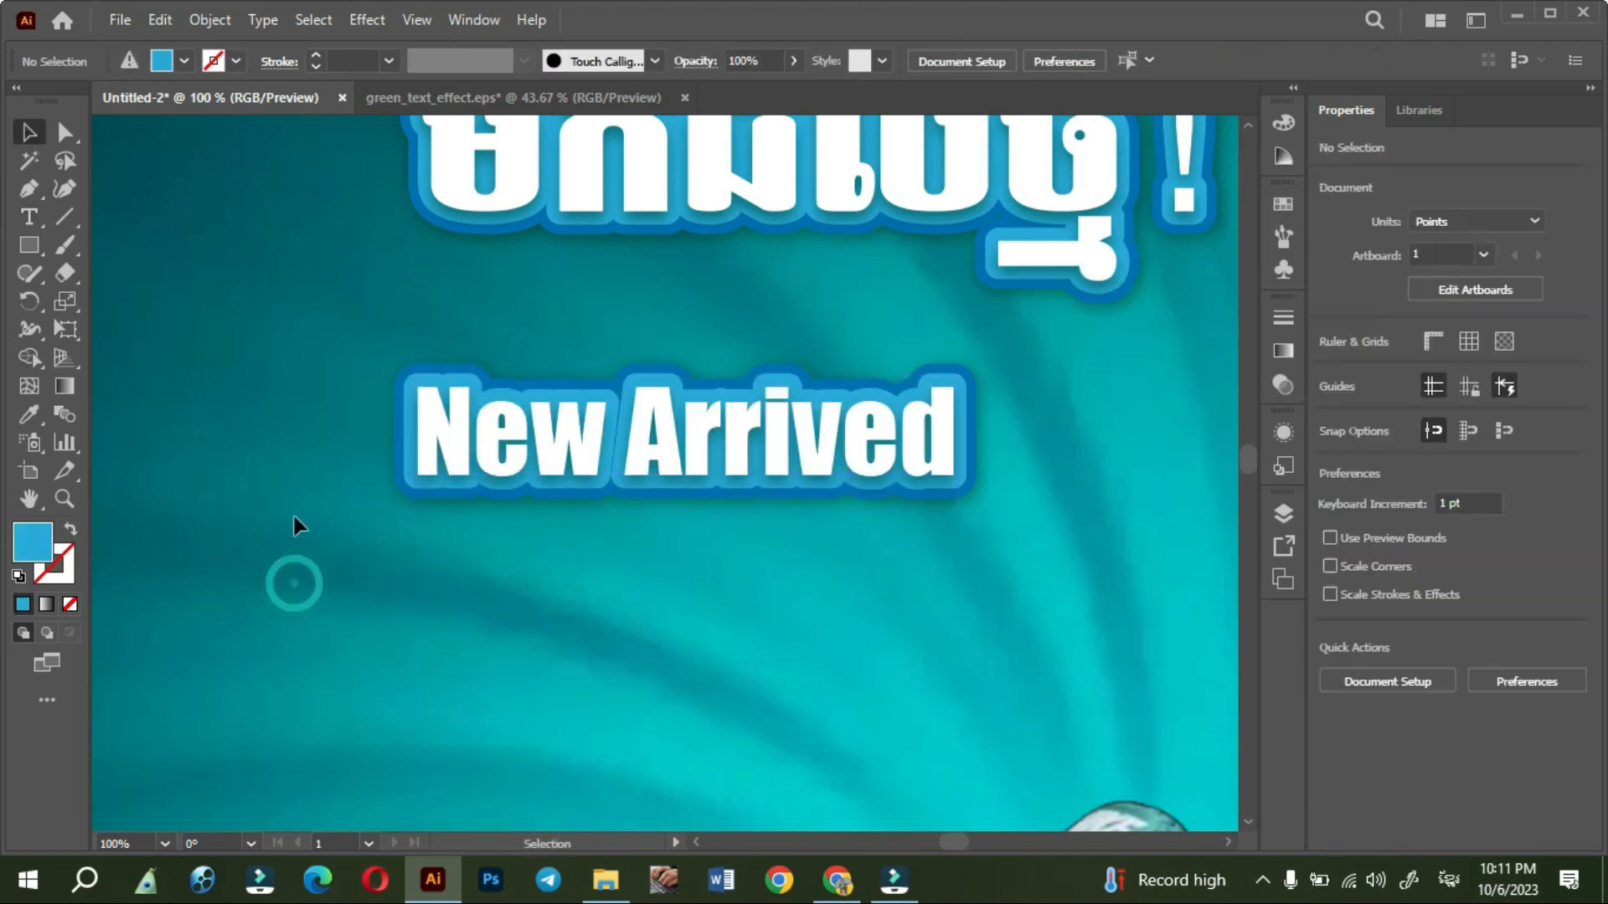
- Enlarge the New Arrived text to about 1135 x 286 pt and place it between the Khmer heading and the shoes
key("ctrl+minus")
key("ctrl+minus")
left_click(467, 493)
left_click_drag(634, 488, 1146, 553)
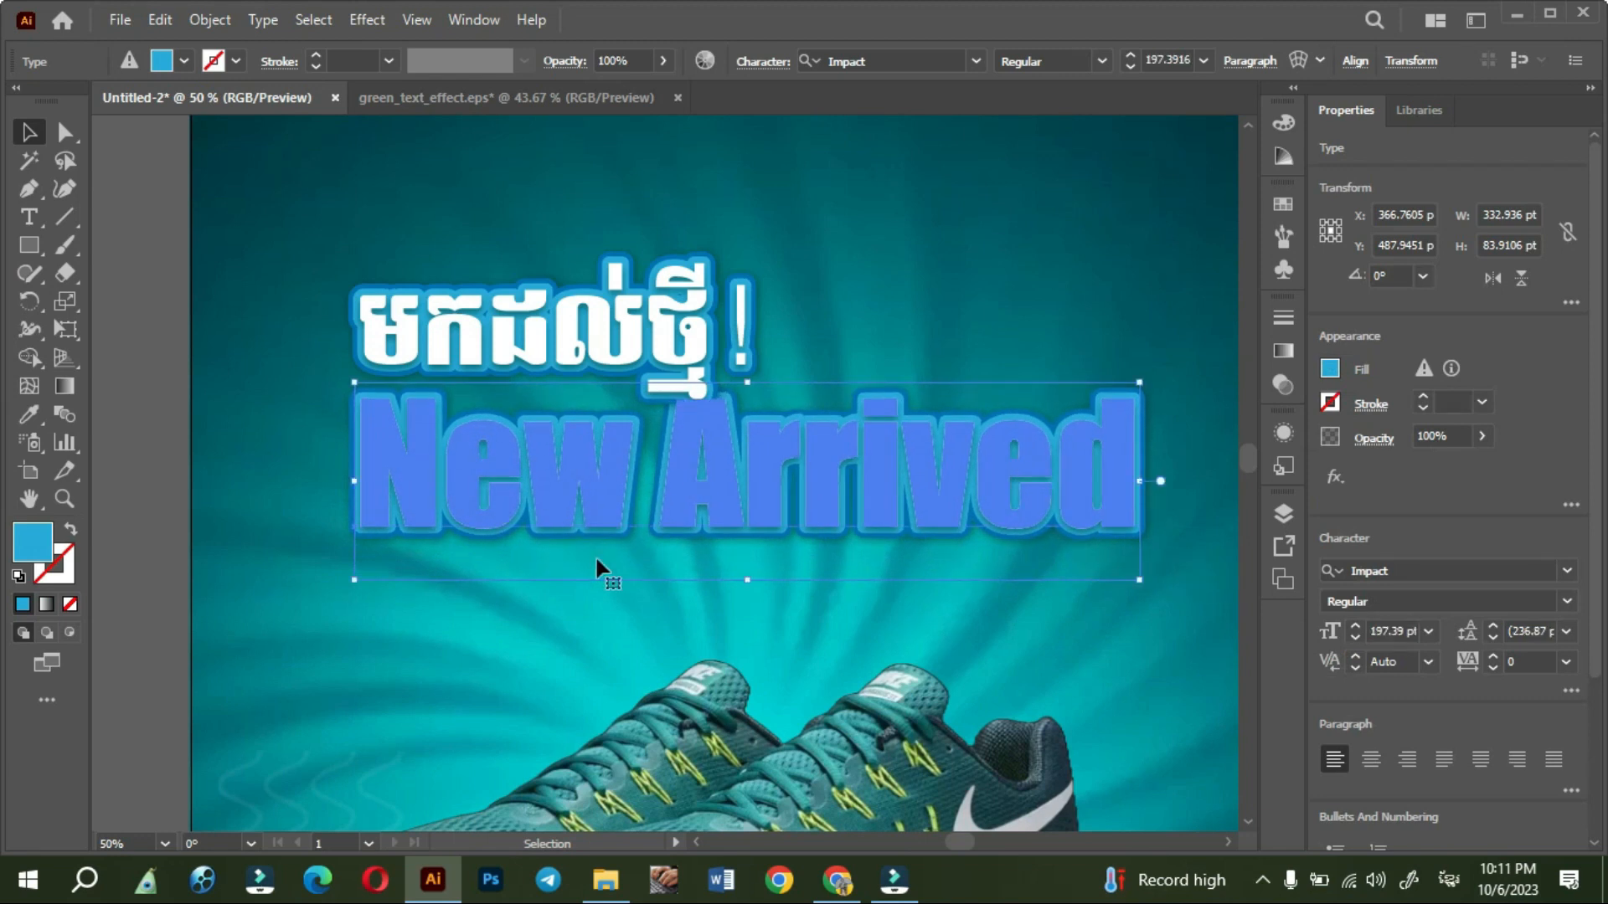
left_click(573, 588)
left_click_drag(581, 516, 549, 573)
left_click(482, 674)
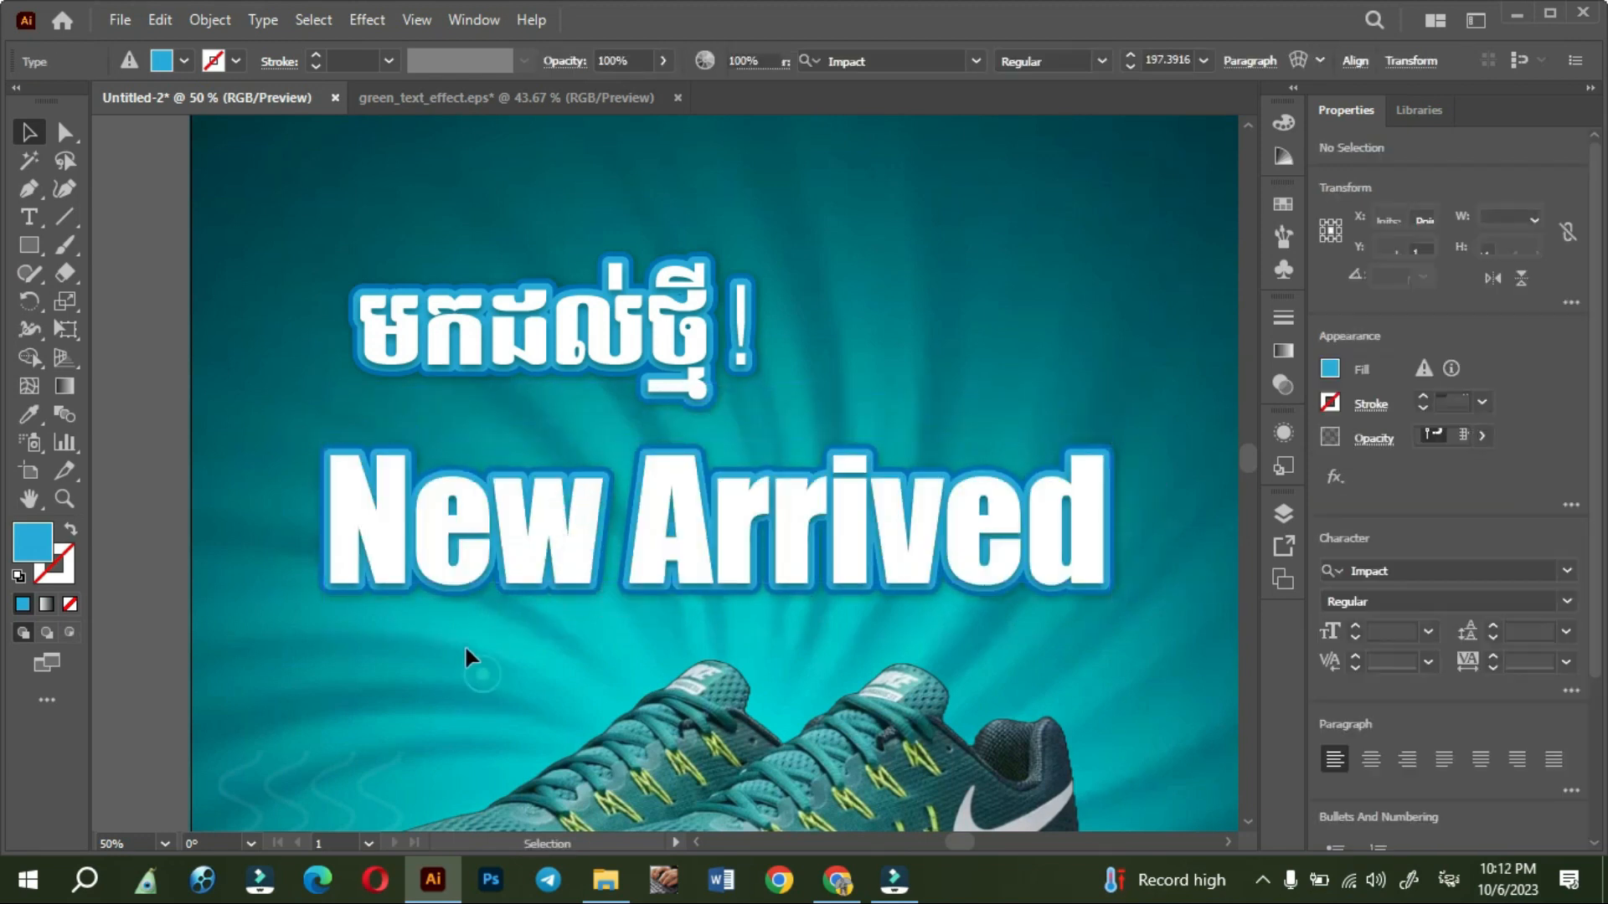
key("ctrl+minus")
left_click(481, 545)
left_click_drag(892, 539, 984, 536)
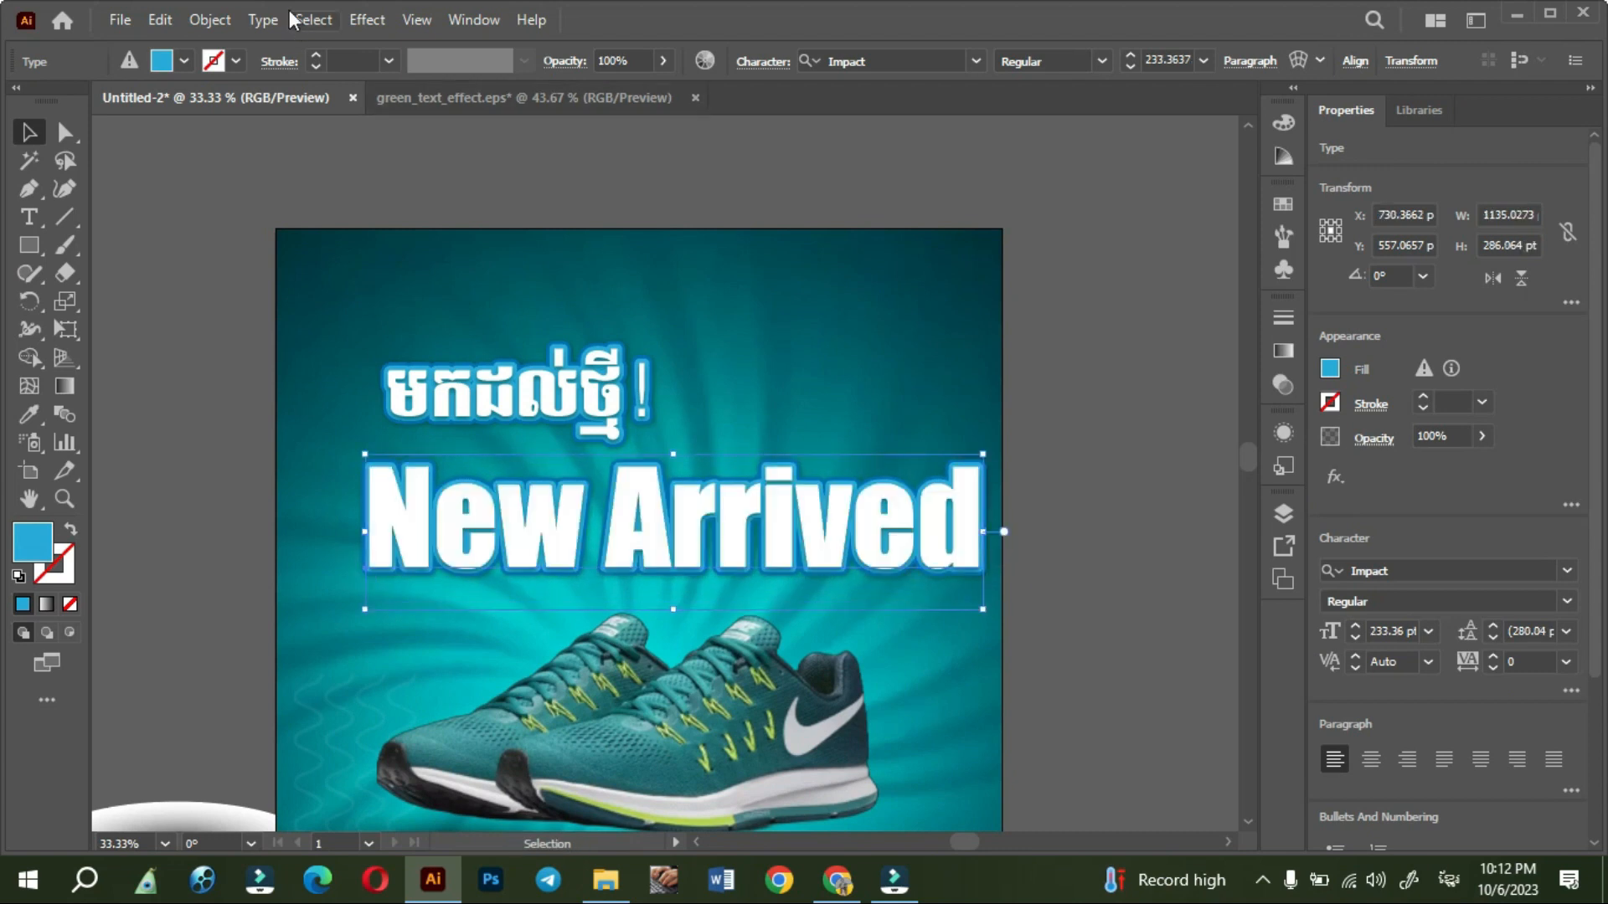
- Expand the appearance of the New Arrived text and scale the resulting group down to about 421 x 111 pt
left_click(200, 19)
left_click(350, 340)
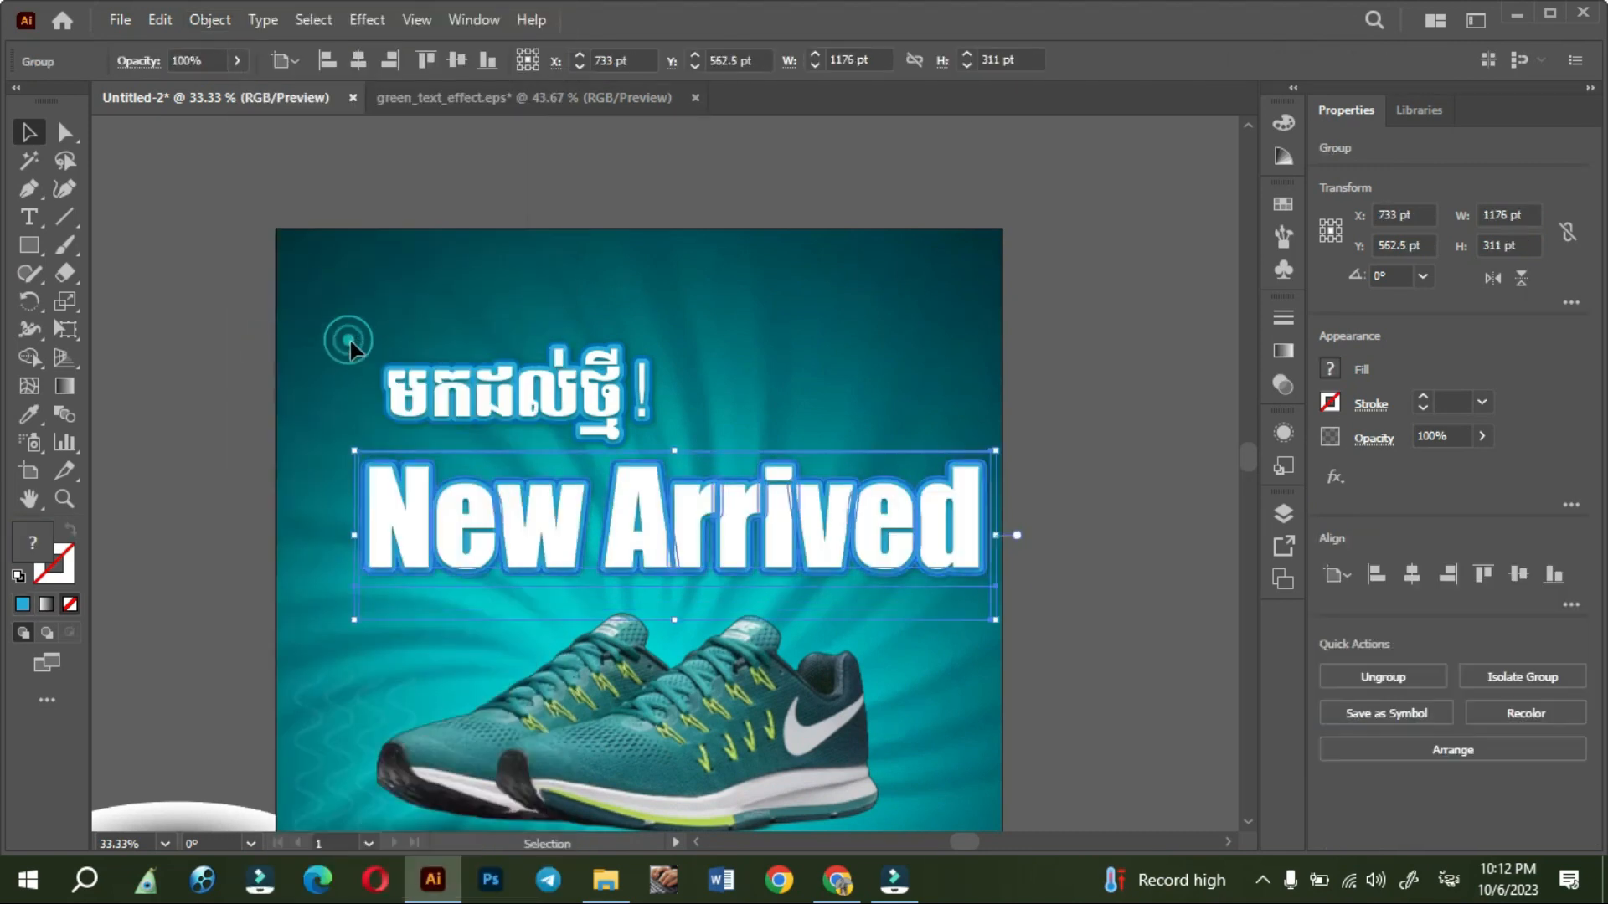
left_click_drag(999, 536, 534, 440)
left_click(511, 543)
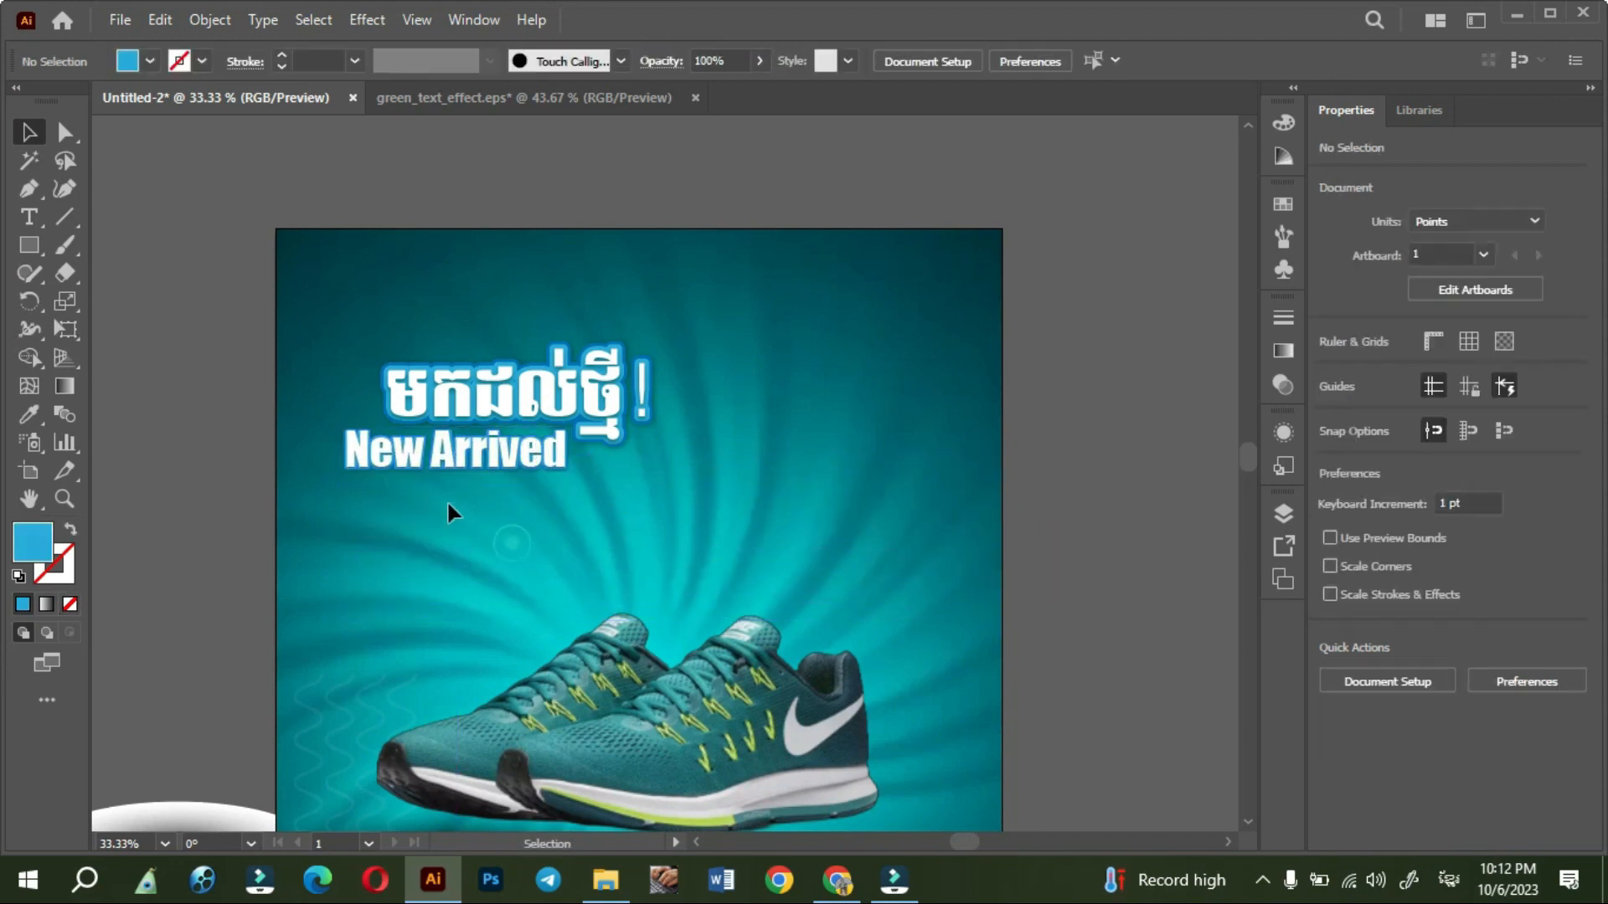
- Reduce the New Arrived group to about 341 x 90 pt and fit it closely under the Khmer heading, aligned with its left edge
scroll(423, 467, "up", 2)
left_click(269, 431)
left_click_drag(269, 429, 440, 429)
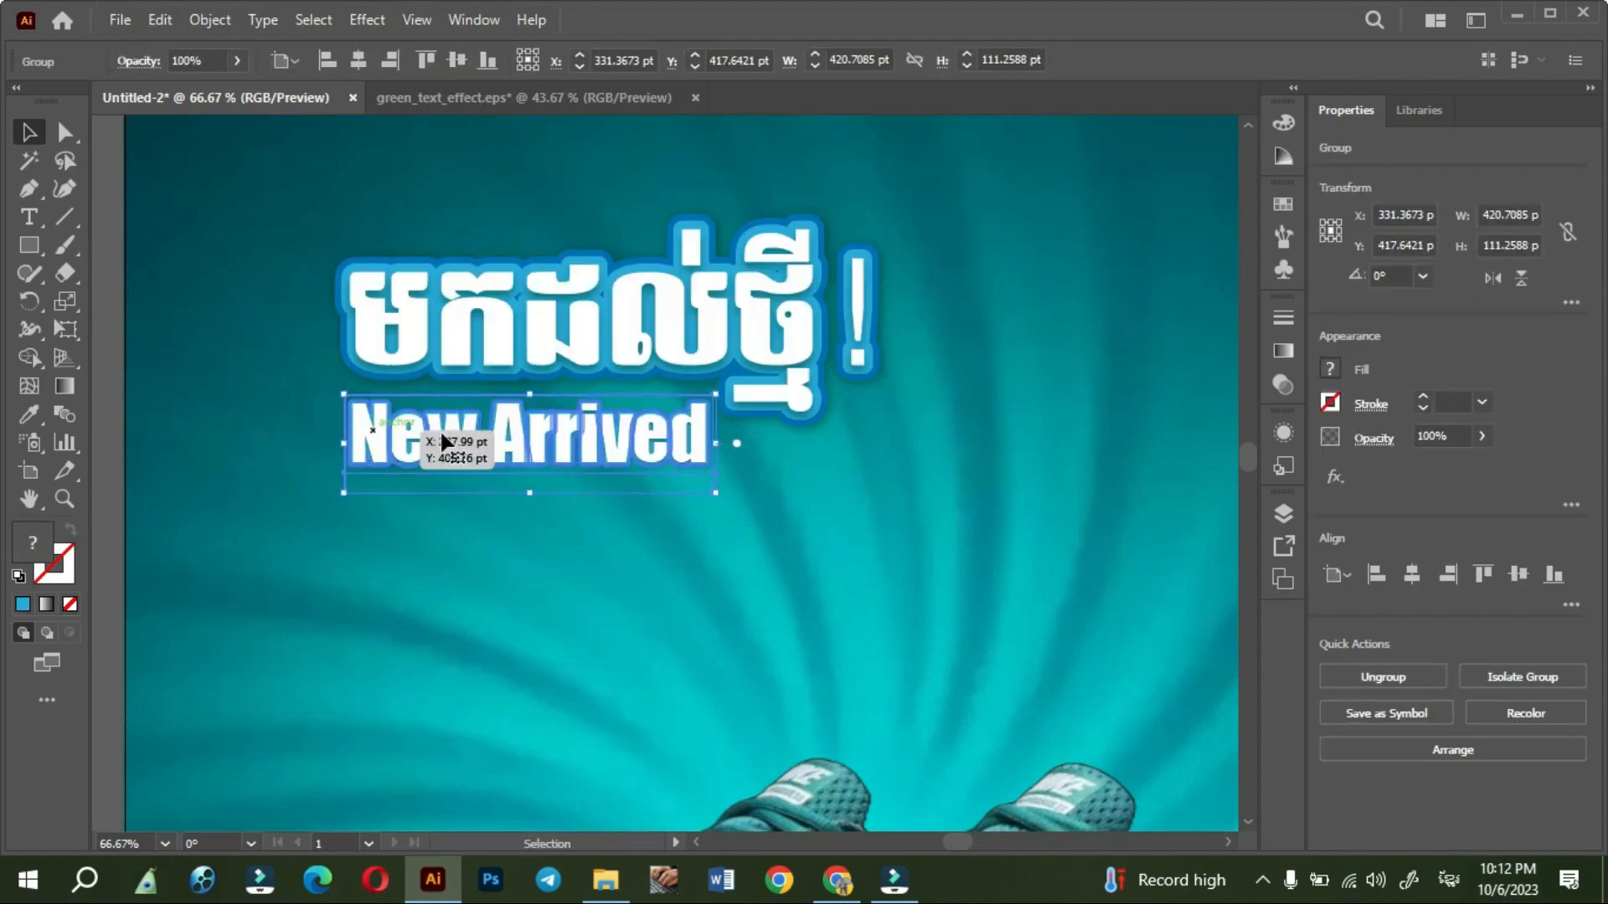
mouse_move(606, 426)
left_mouse_down()
mouse_move(608, 451)
mouse_move(608, 407)
left_mouse_up()
- Bring the New Arrived group to the front of the artwork and deselect it
right_click(610, 427)
mouse_move(680, 739)
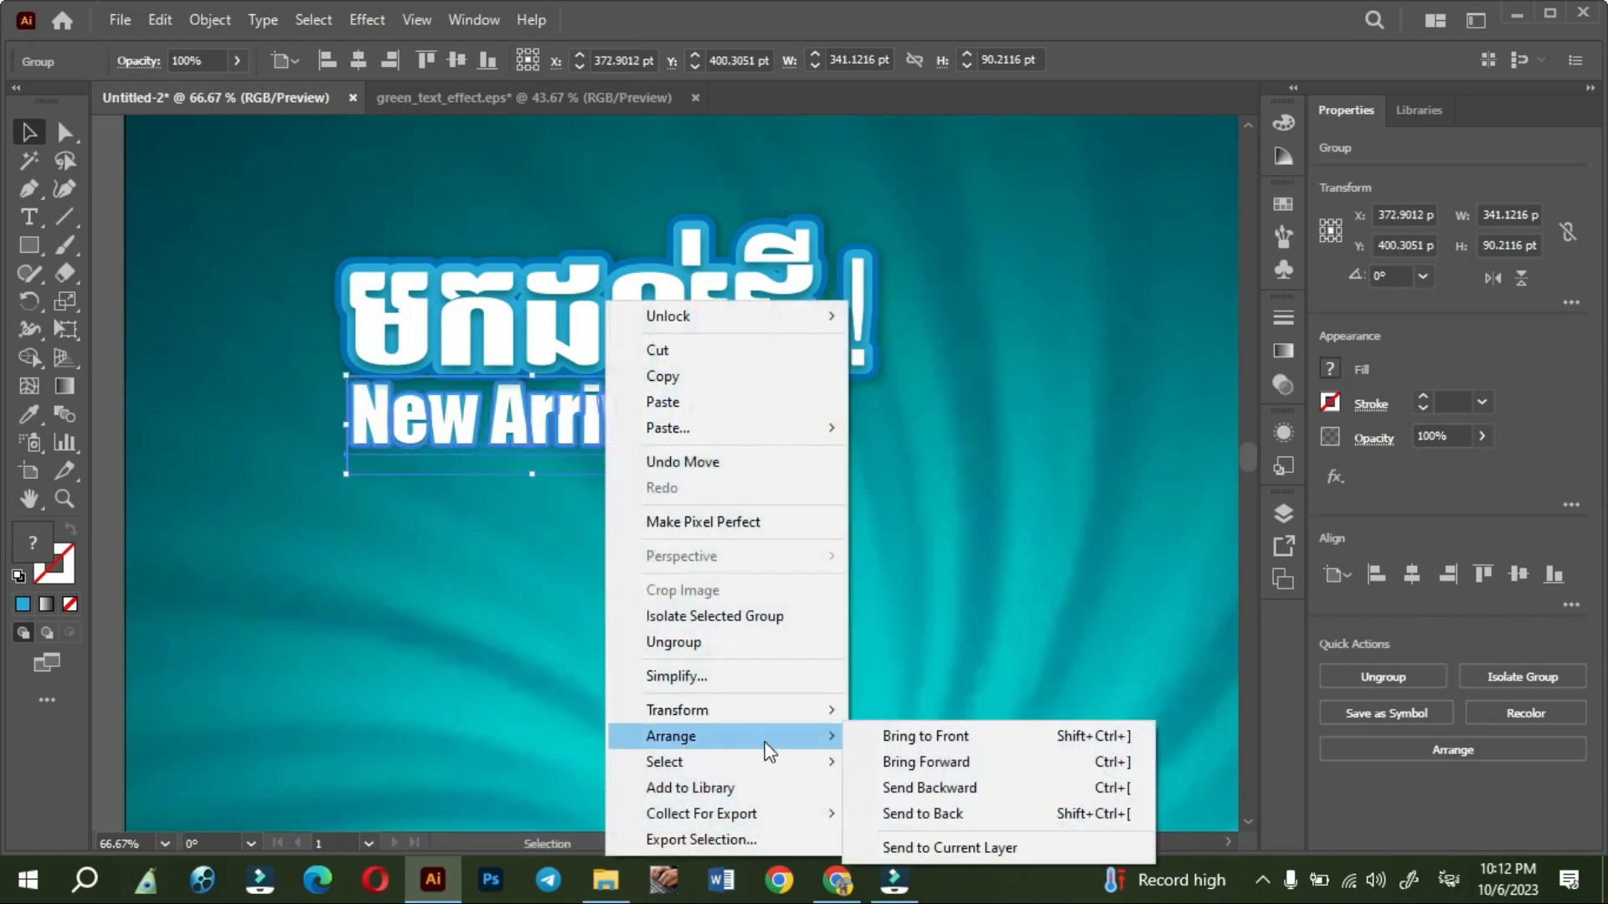
left_click(891, 741)
left_click(515, 611)
left_click(272, 230)
- Move both headings together up toward the poster's upper left corner and enlarge them slightly
scroll(260, 244, "down", 2)
left_click_drag(452, 445, 520, 463)
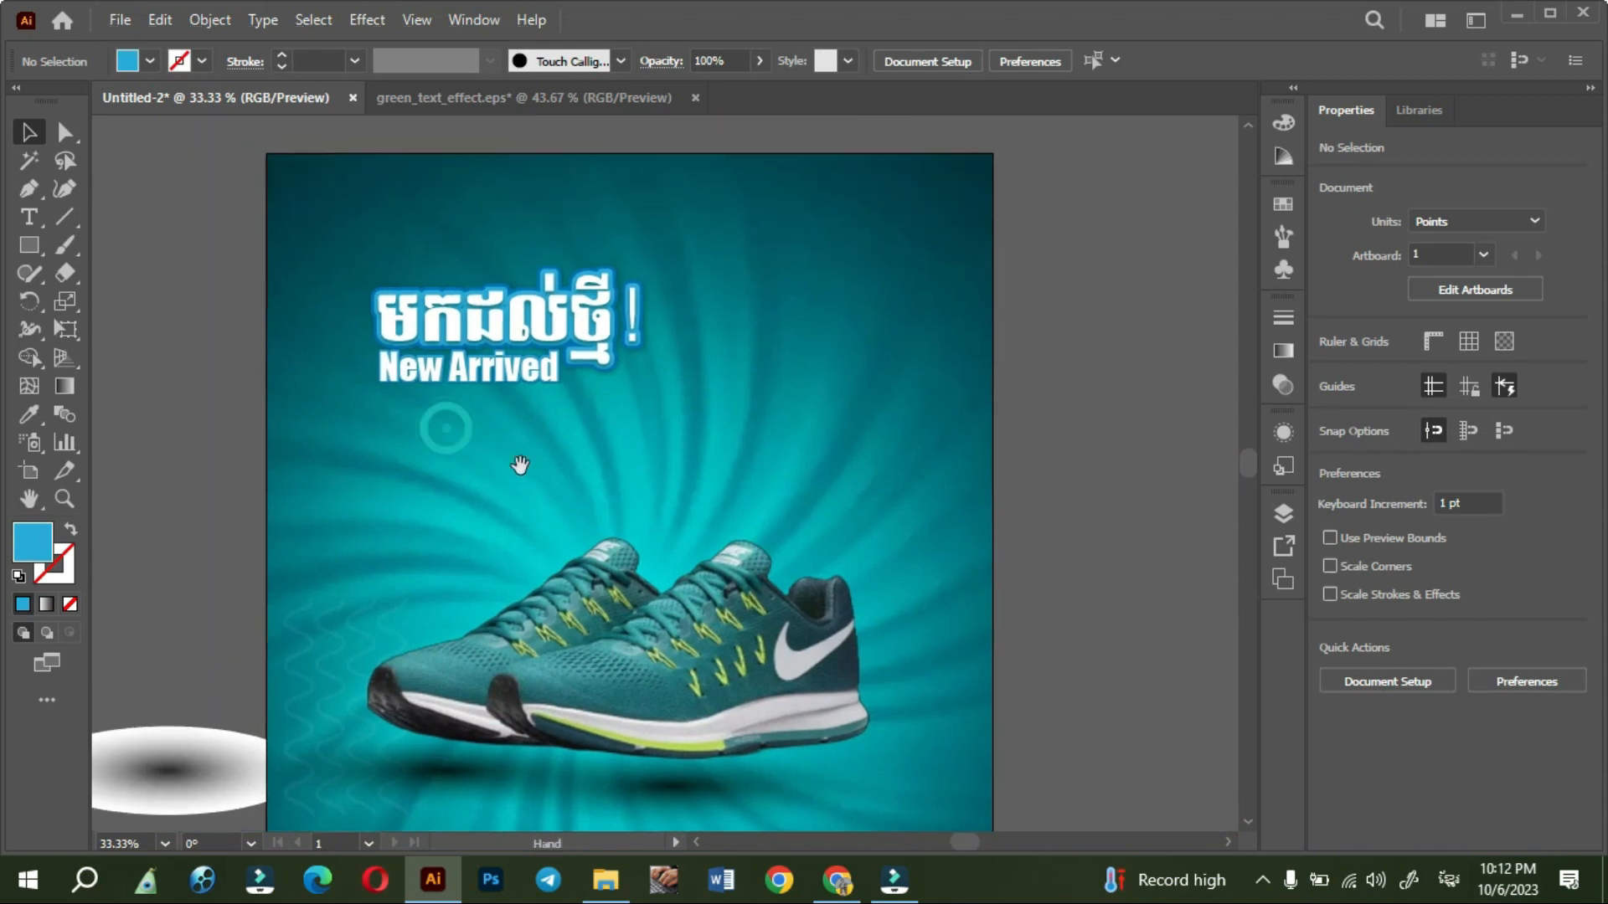
left_click_drag(348, 258, 503, 324)
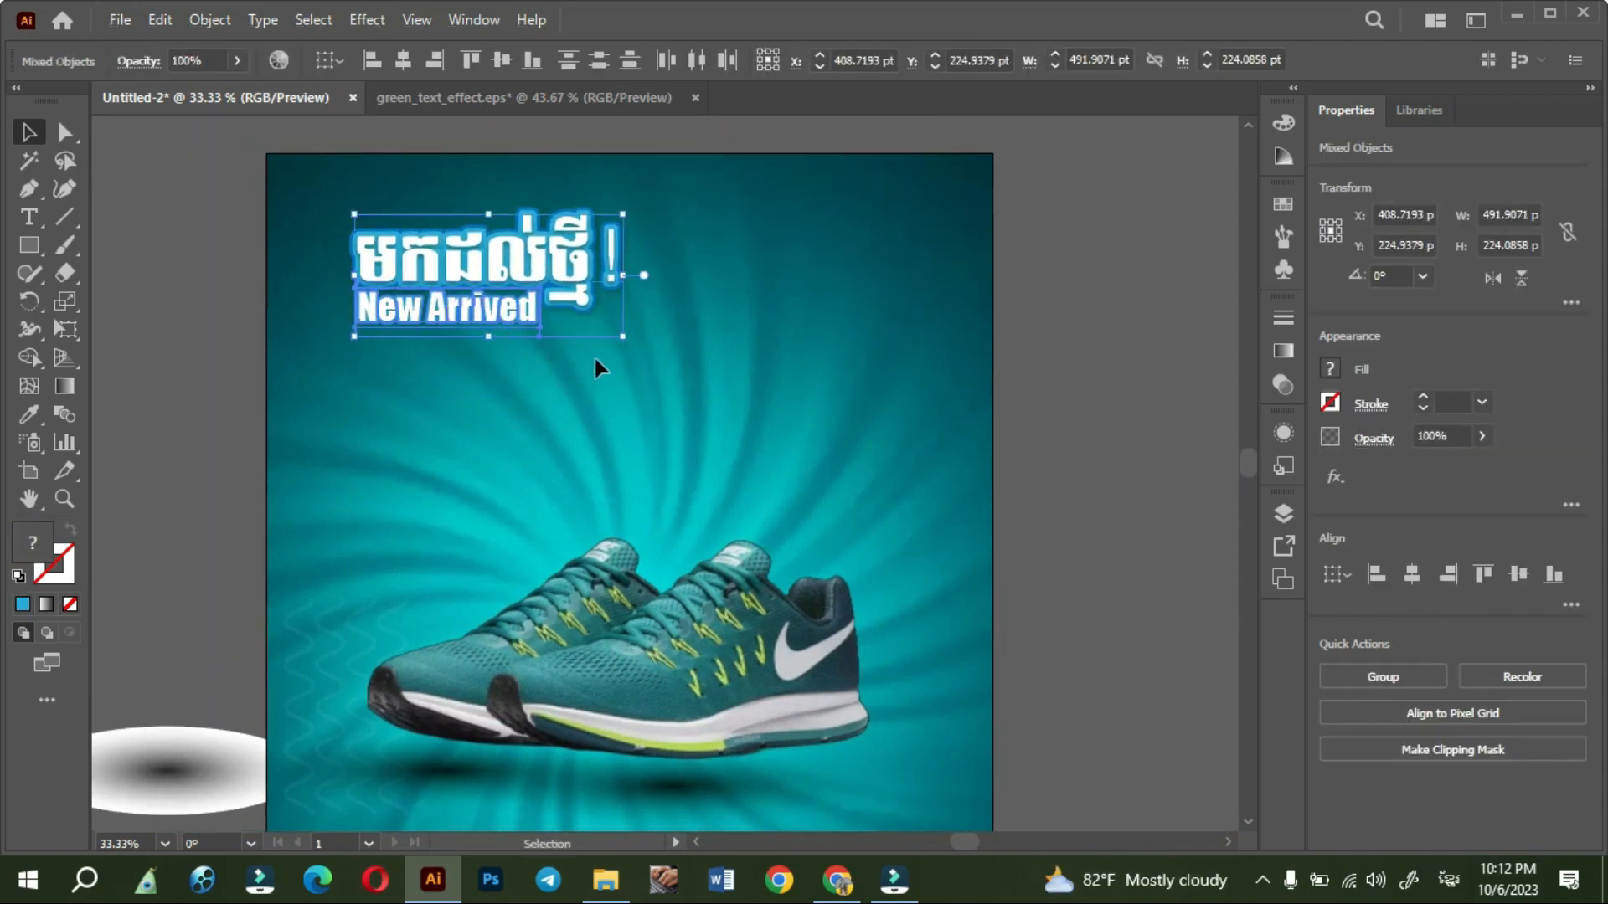
left_click_drag(624, 340, 678, 359)
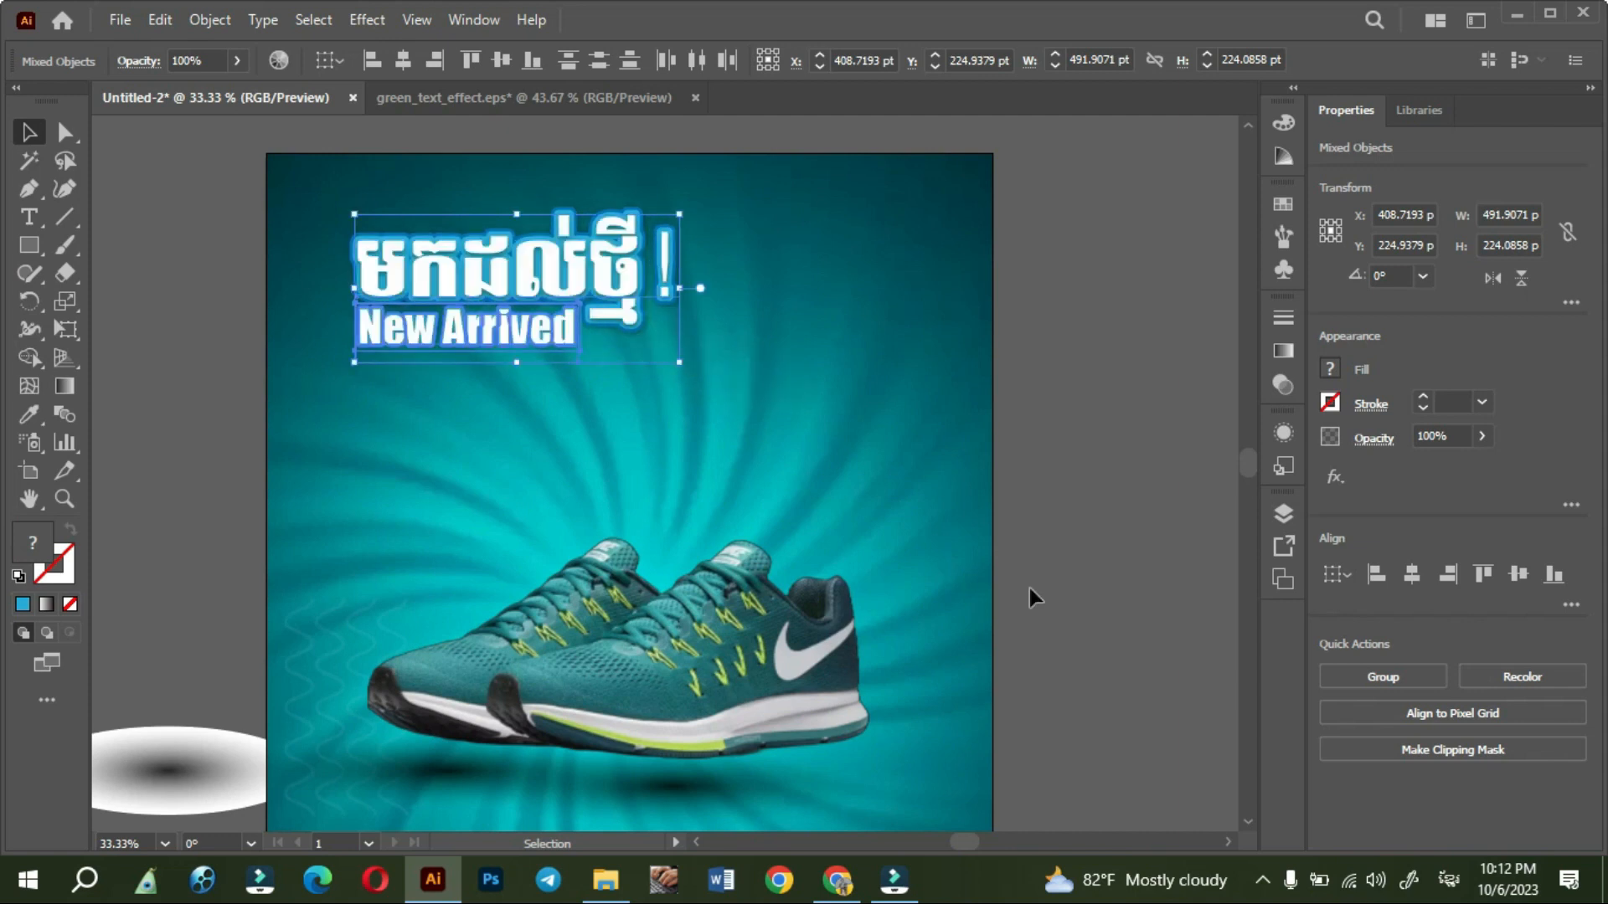
left_click(1075, 637)
- Draw a rounded rectangle about 779 x 145 pt between the headings and the shoes
mouse_move(1072, 553)
left_mouse_down()
mouse_move(1082, 610)
mouse_move(1094, 564)
left_mouse_up()
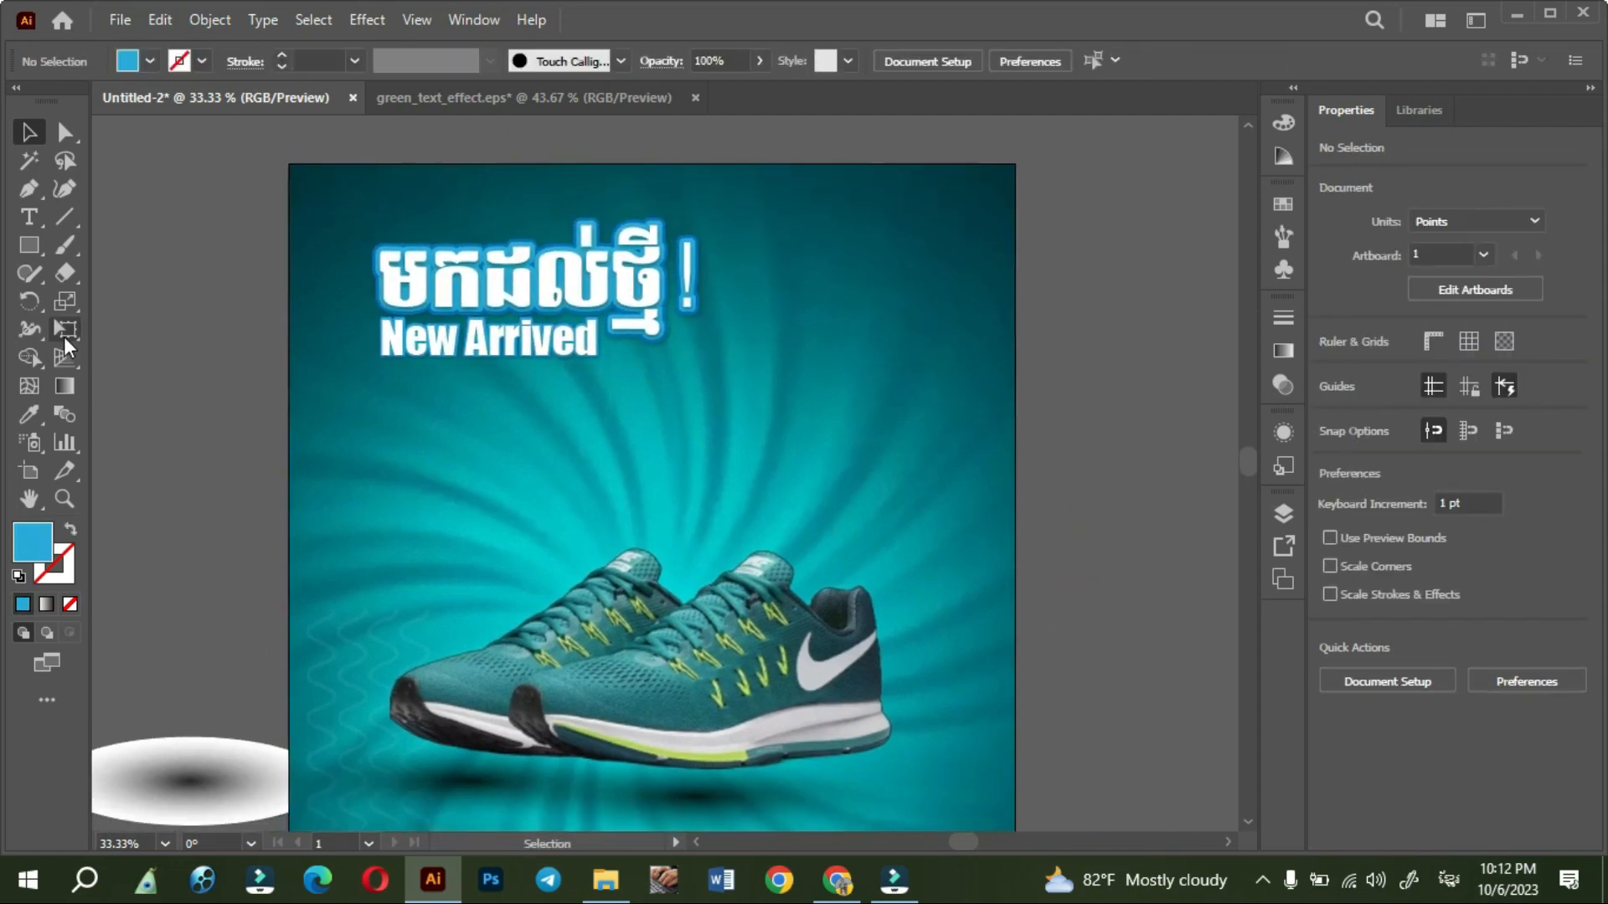
left_click(36, 239)
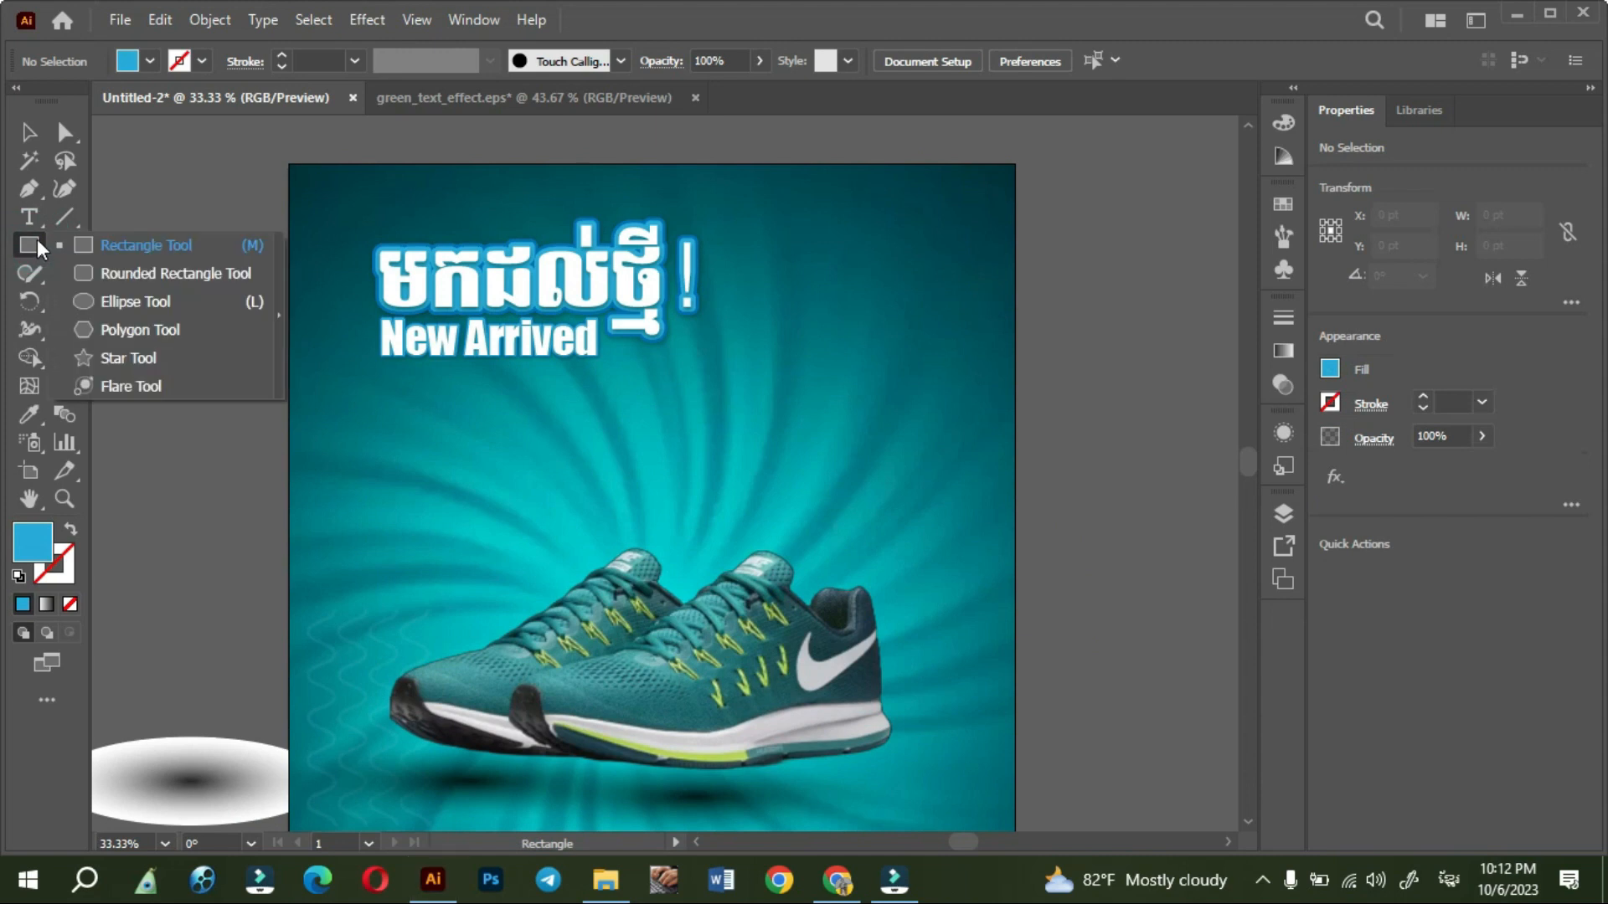
left_click(125, 273)
left_click_drag(380, 424, 804, 503)
left_click(30, 134)
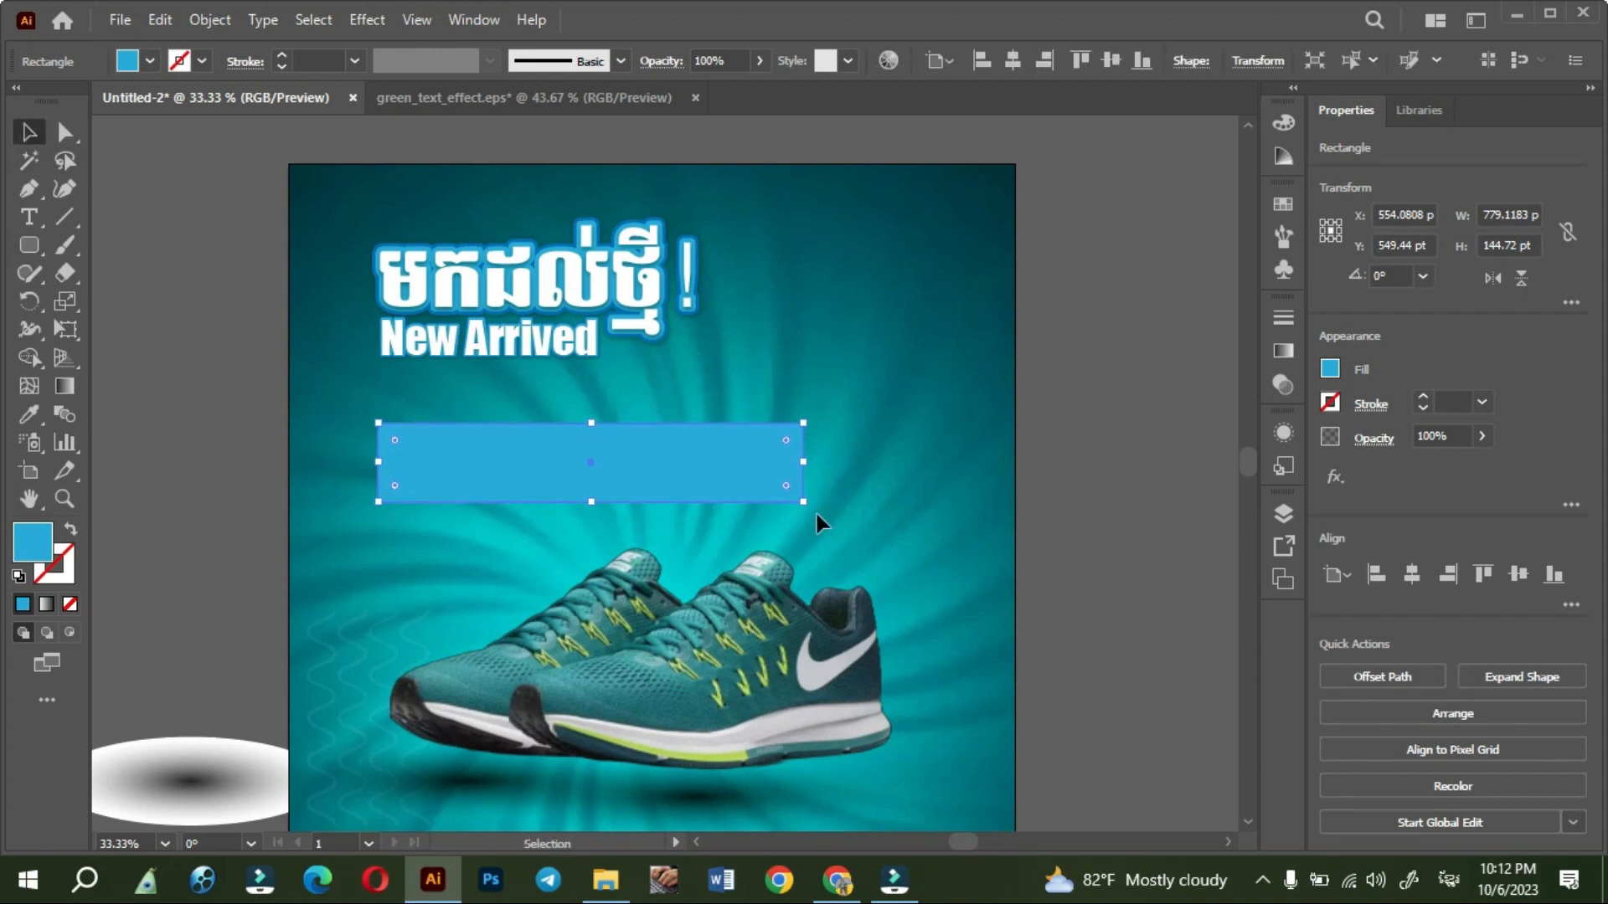
- Rotate the rounded rectangle about 11° counterclockwise and move it slightly up and right, closer to the headings
left_click_drag(809, 515, 822, 461)
left_click_drag(704, 433, 744, 400)
left_click(1097, 659)
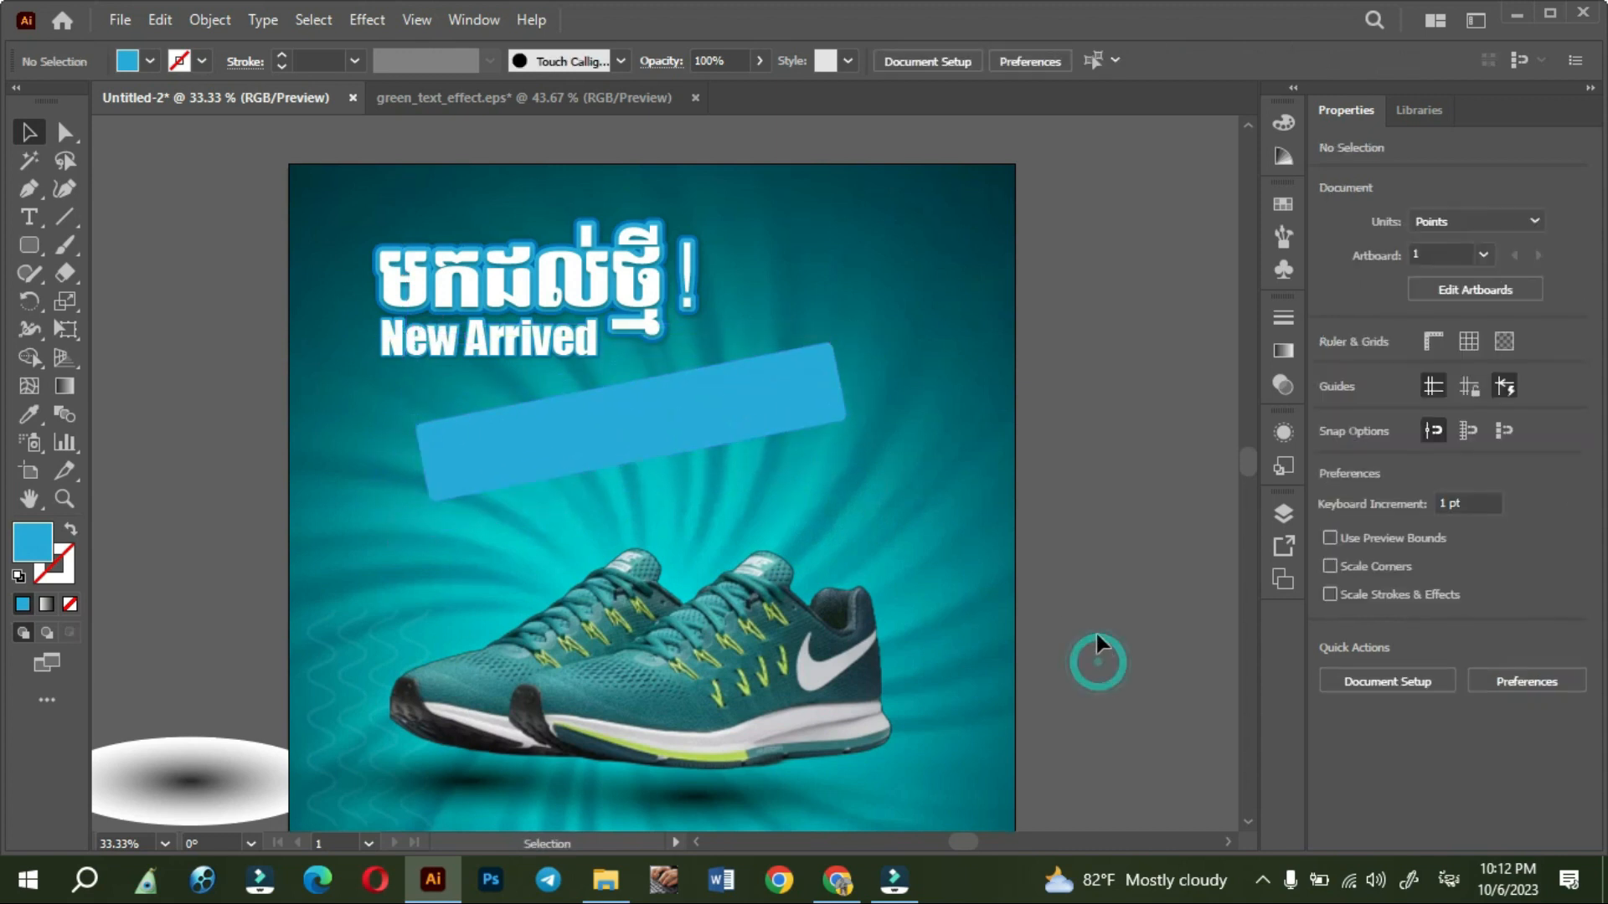
- Change the tilted banner's fill to bright yellow
scroll(1103, 596, "down", 1)
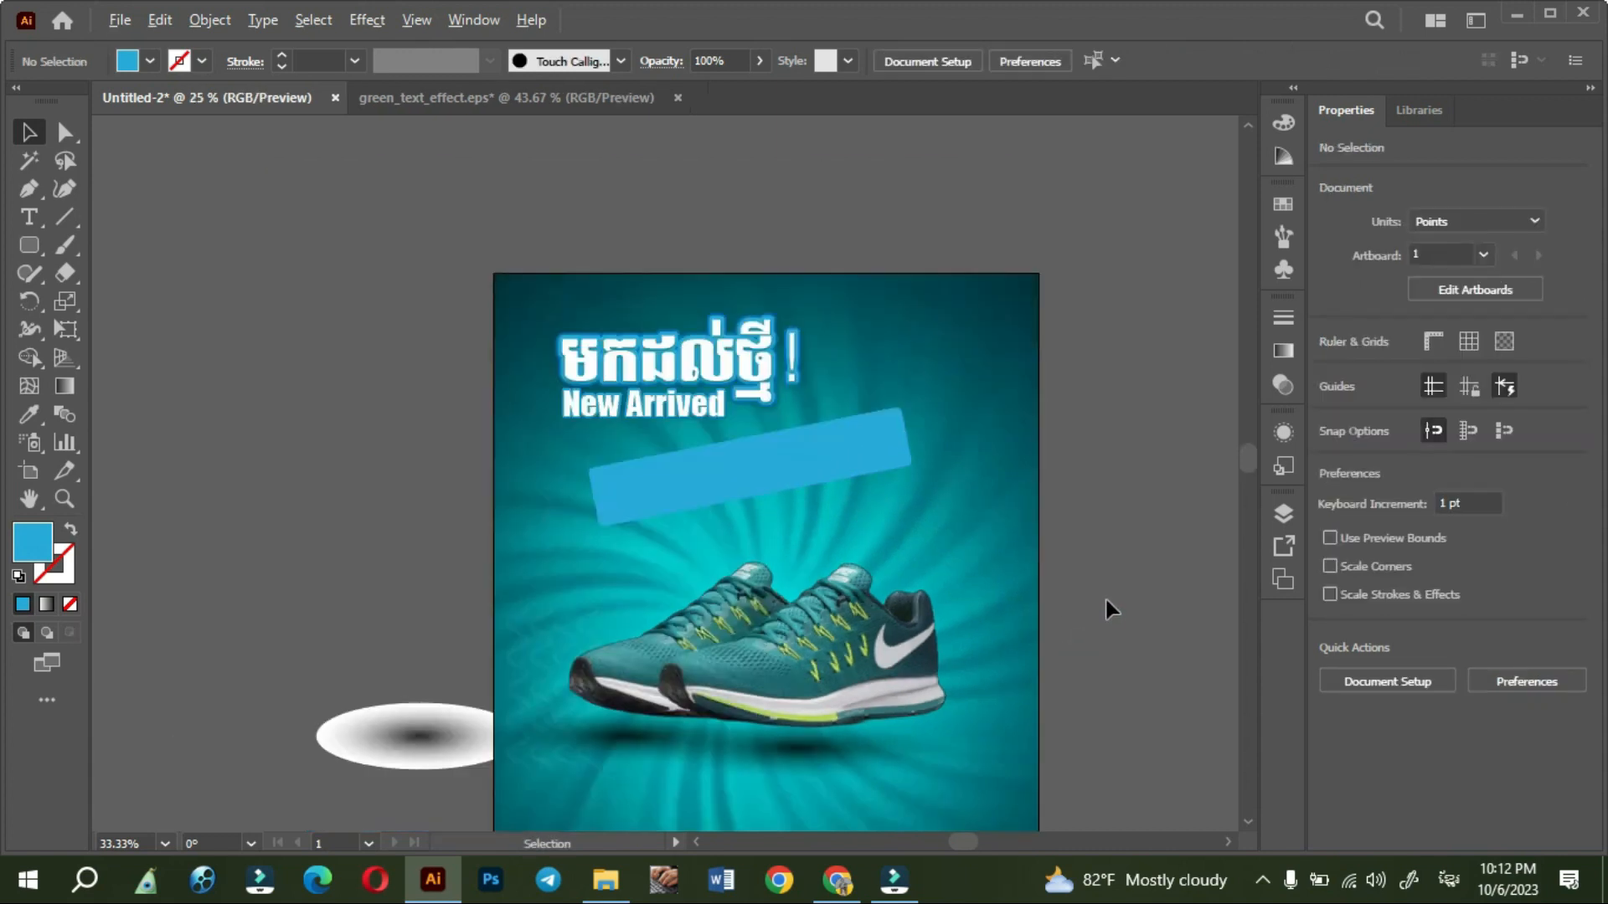
left_click_drag(1102, 704, 1018, 601)
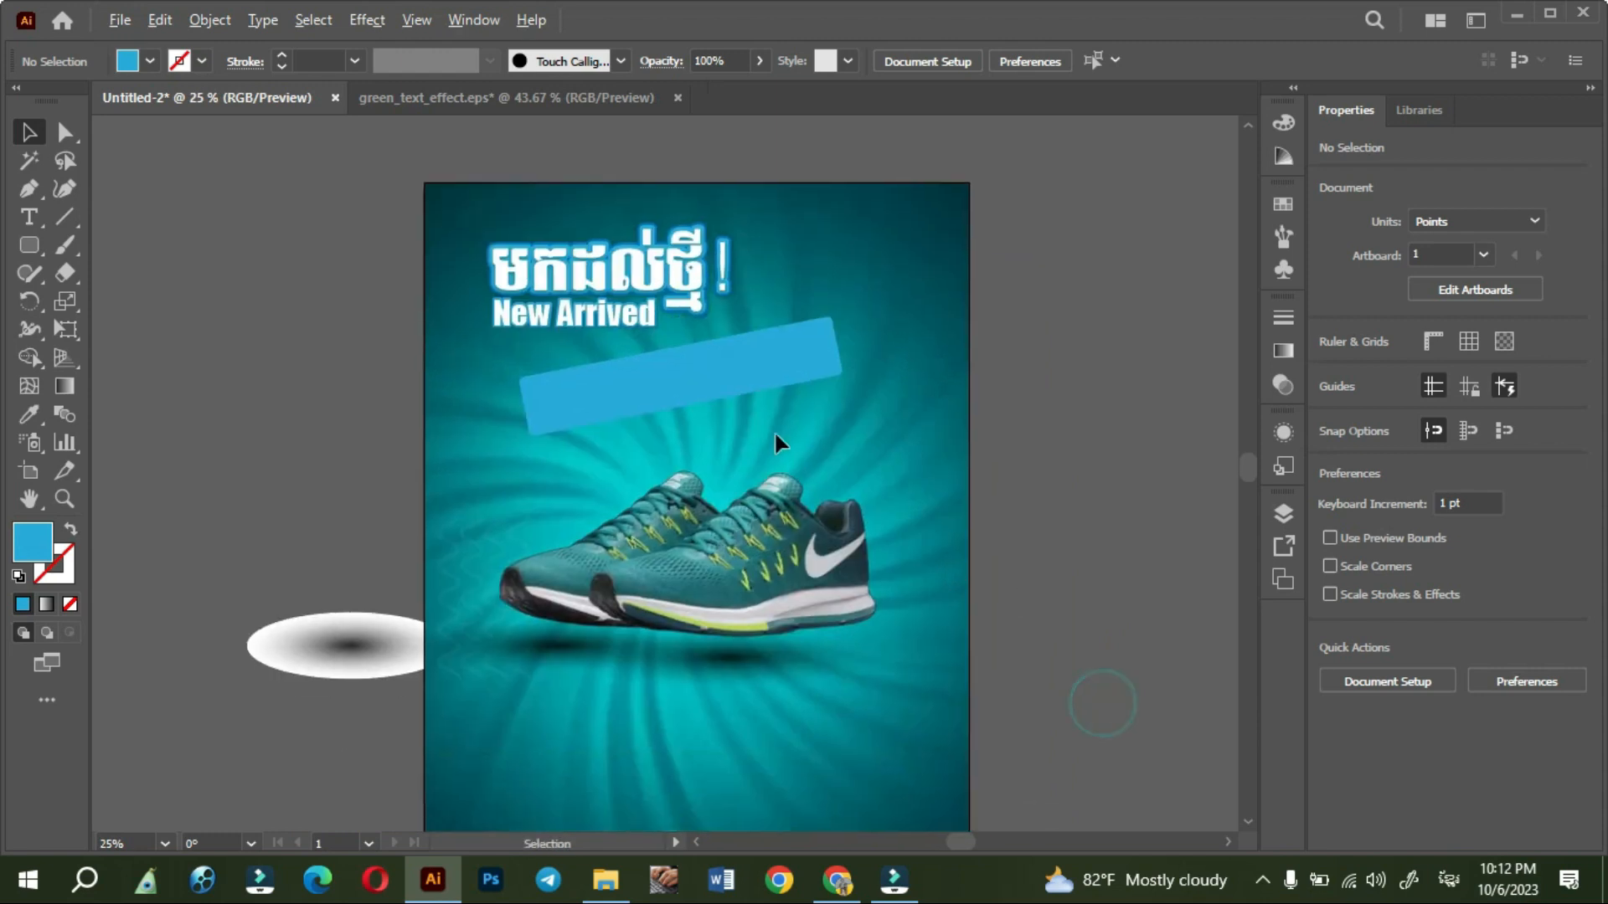
scroll(736, 387, "up", 1)
left_click(725, 377)
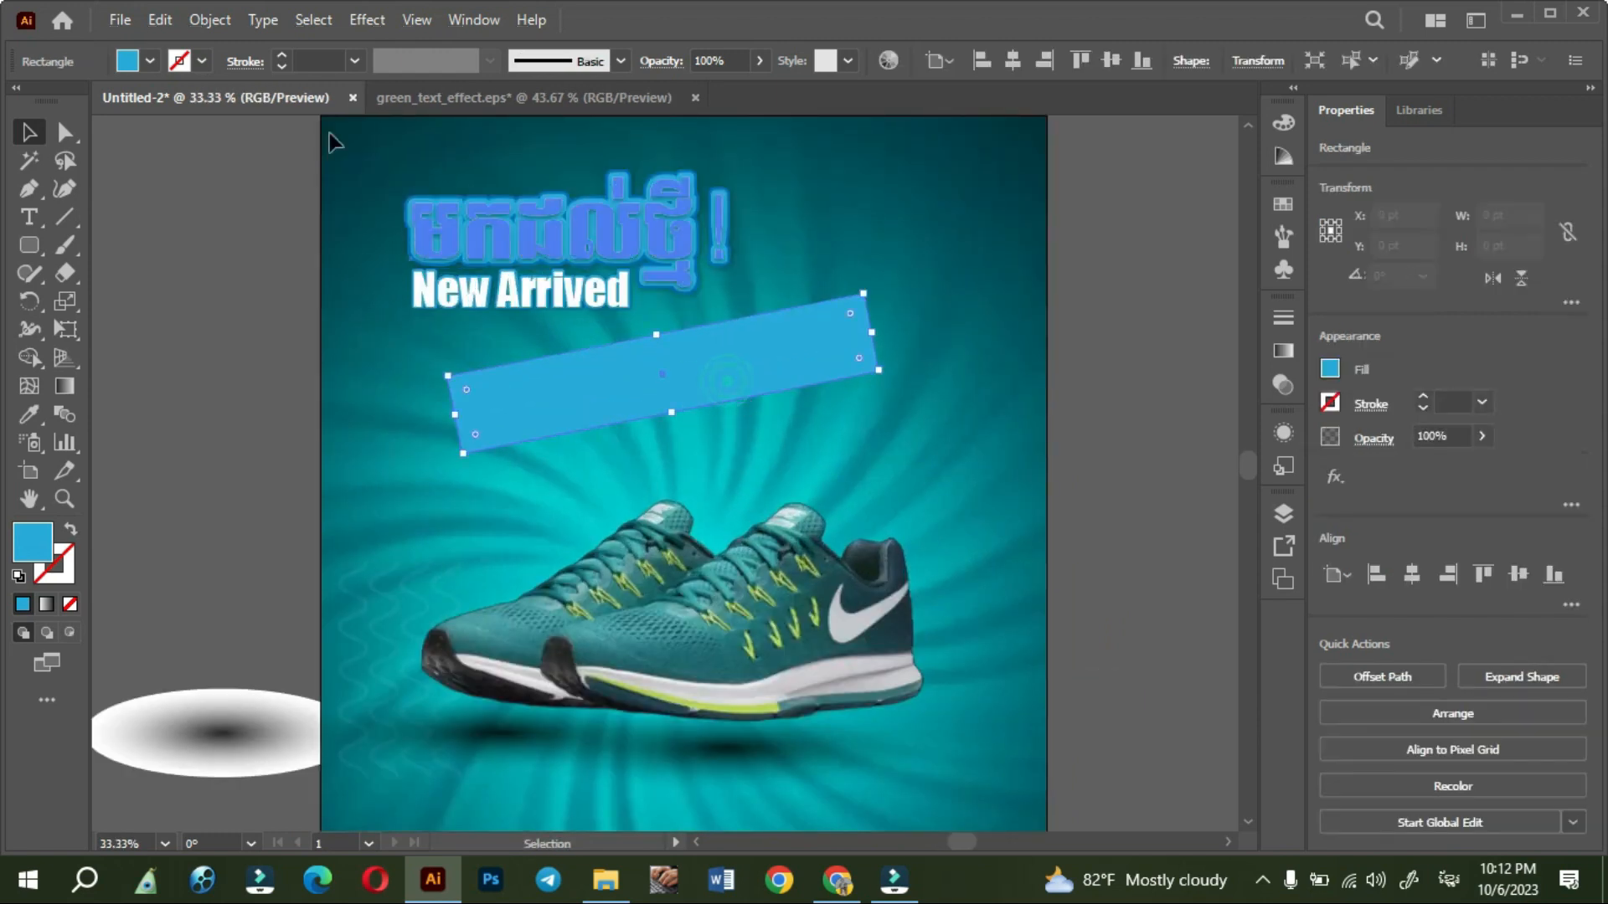
left_click(148, 60)
left_click(98, 102)
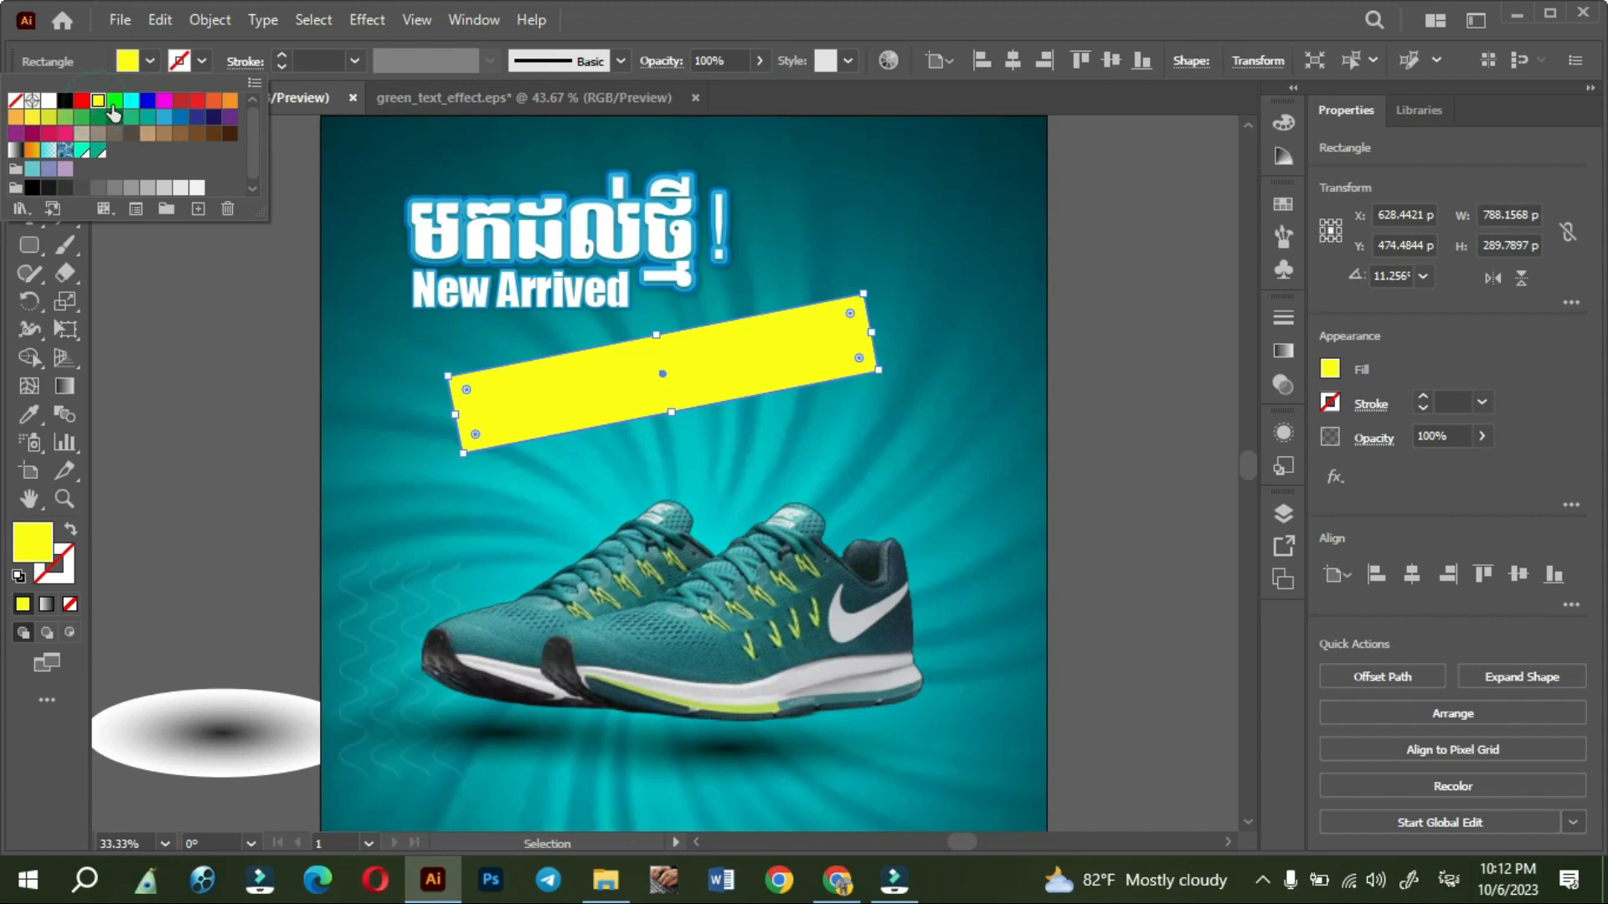
left_click(115, 102)
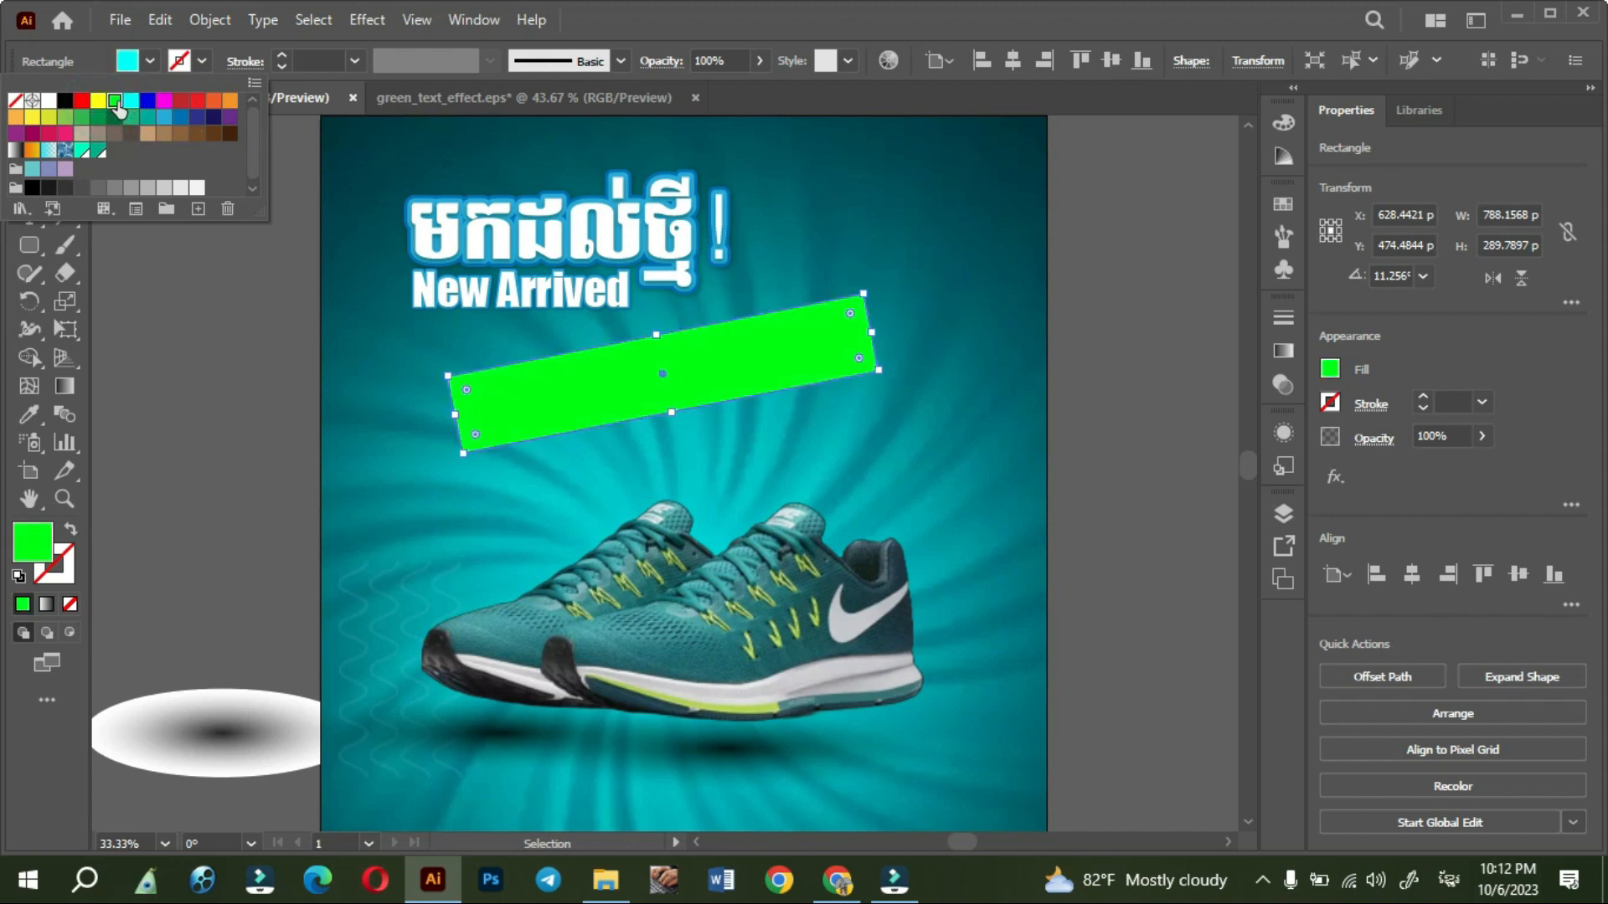
left_click(100, 102)
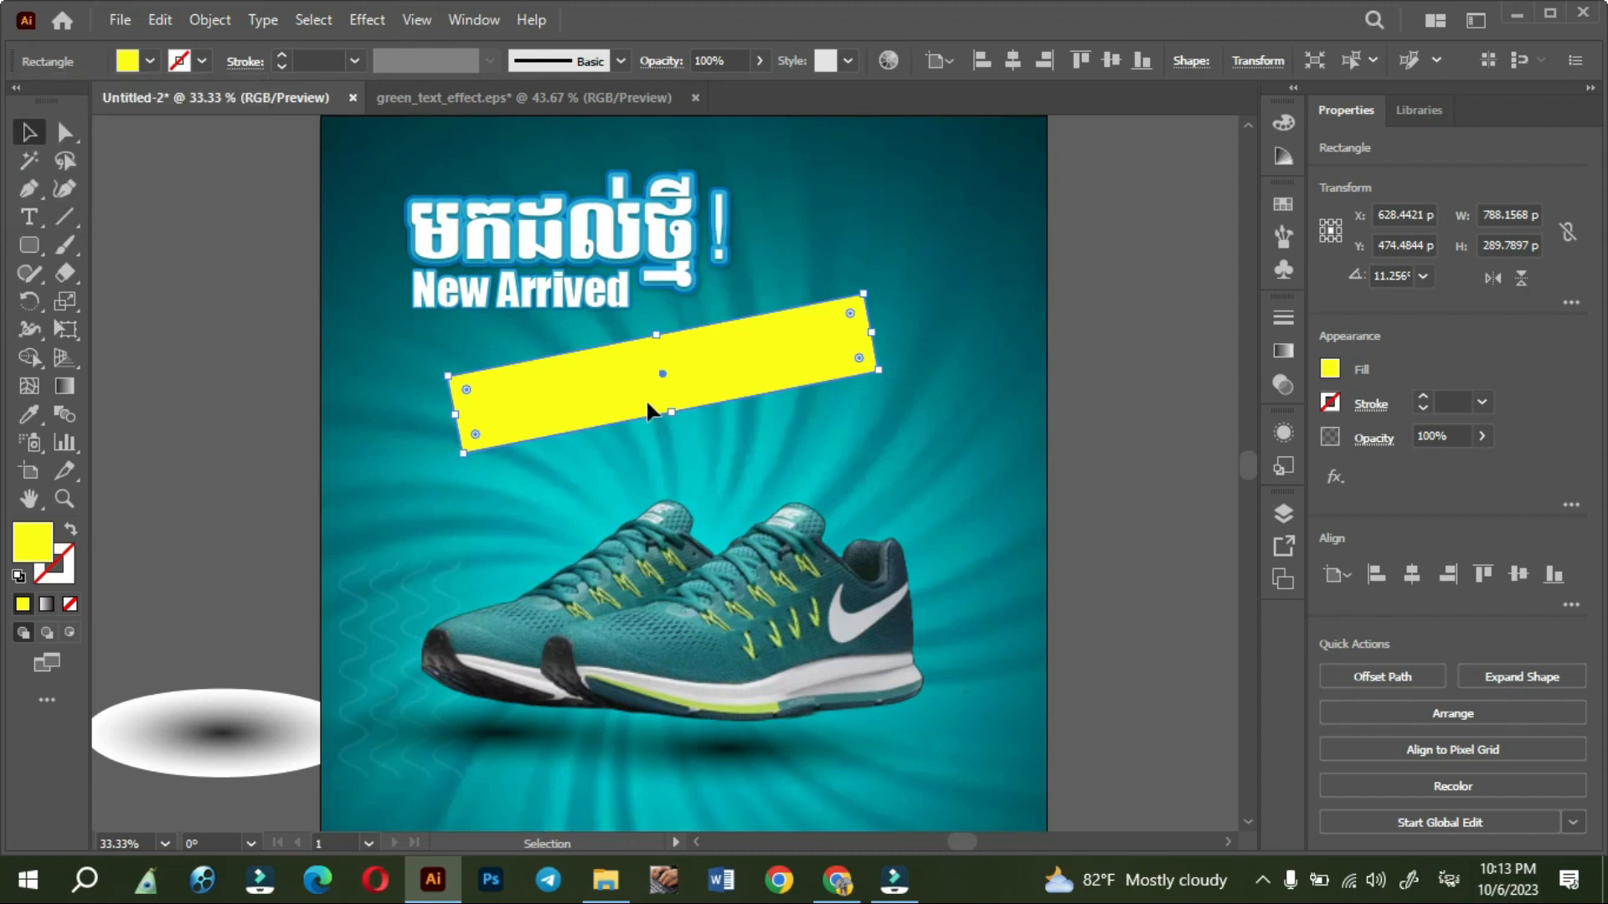
- Move the yellow banner slightly left and bulge both short ends outward into rounded caps with the Curvature tool
left_click_drag(645, 398, 606, 397)
left_click(64, 189)
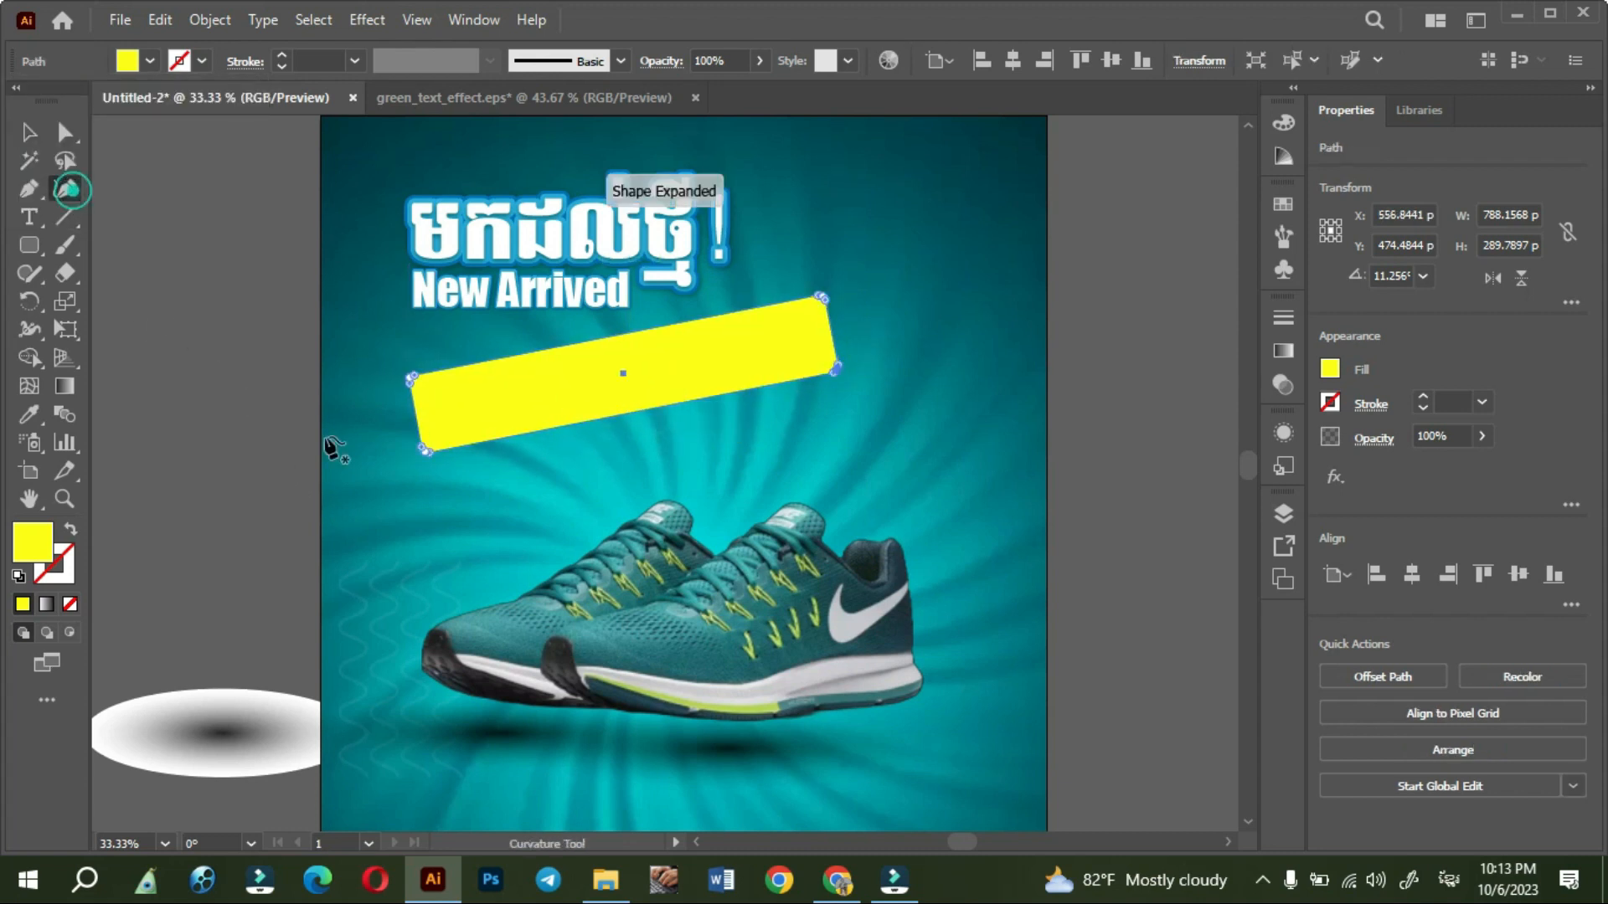
left_click_drag(427, 427, 392, 436)
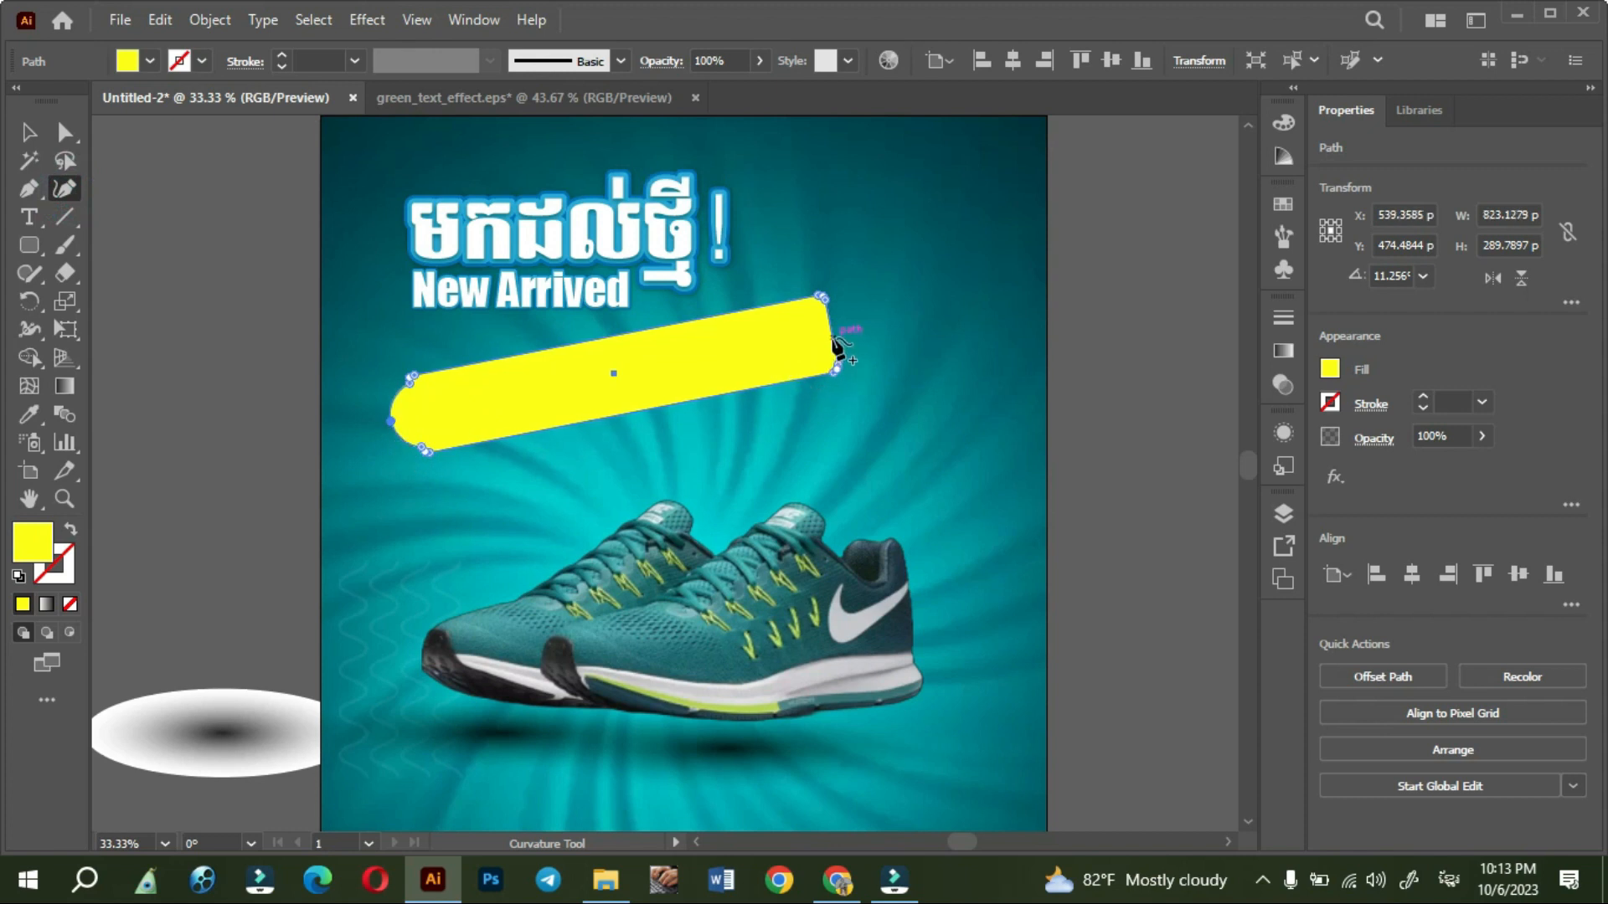
left_click_drag(808, 350, 875, 325)
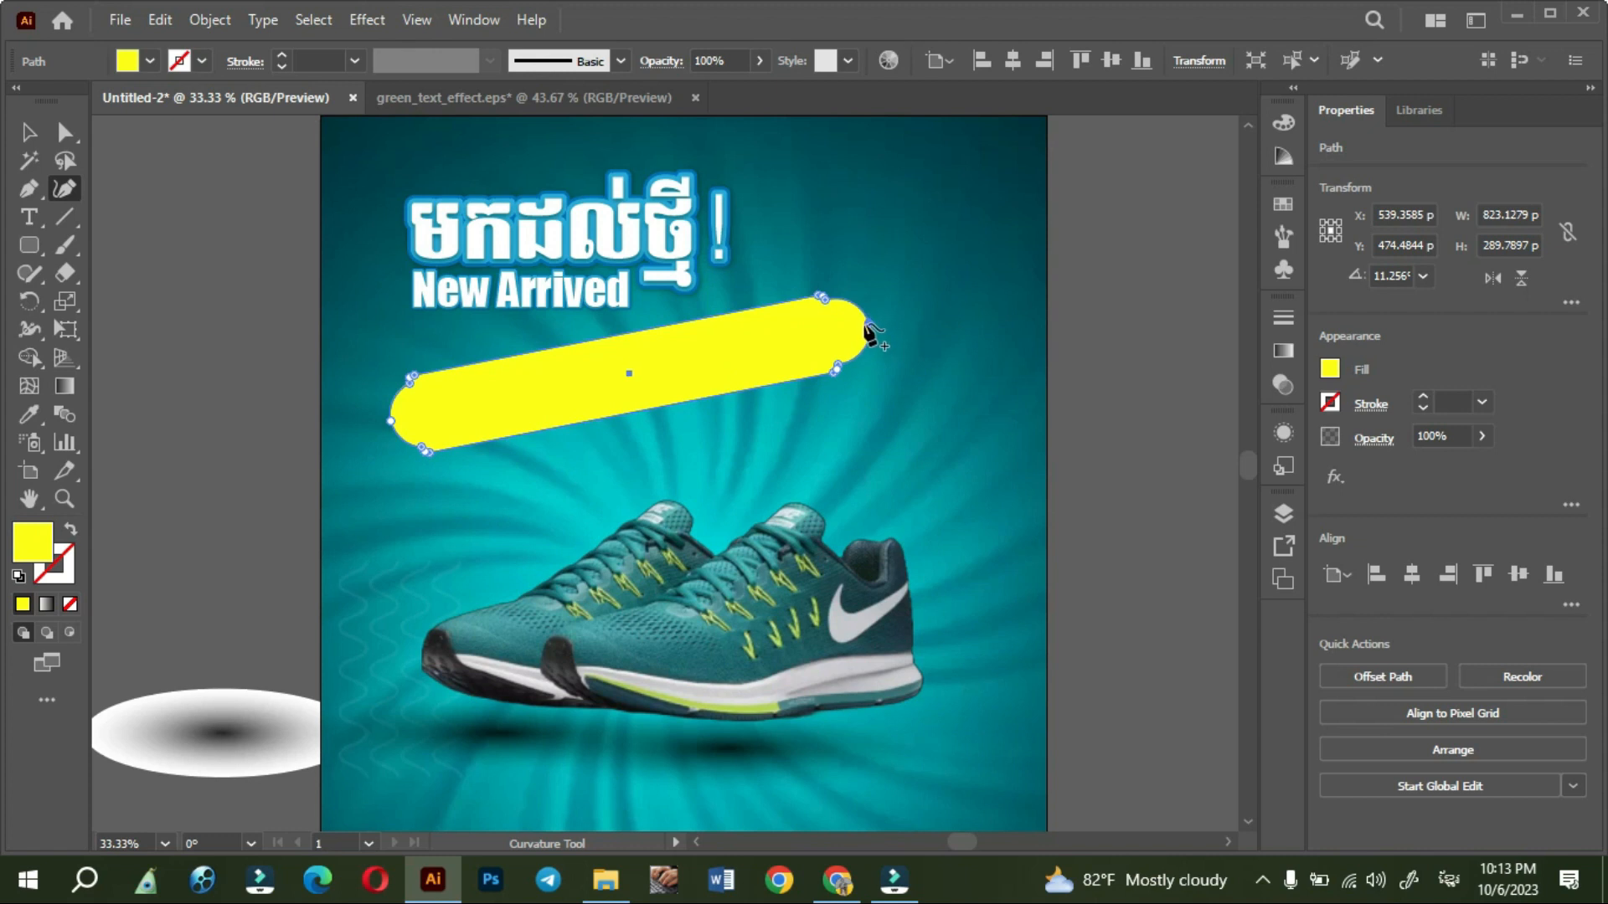
key("v")
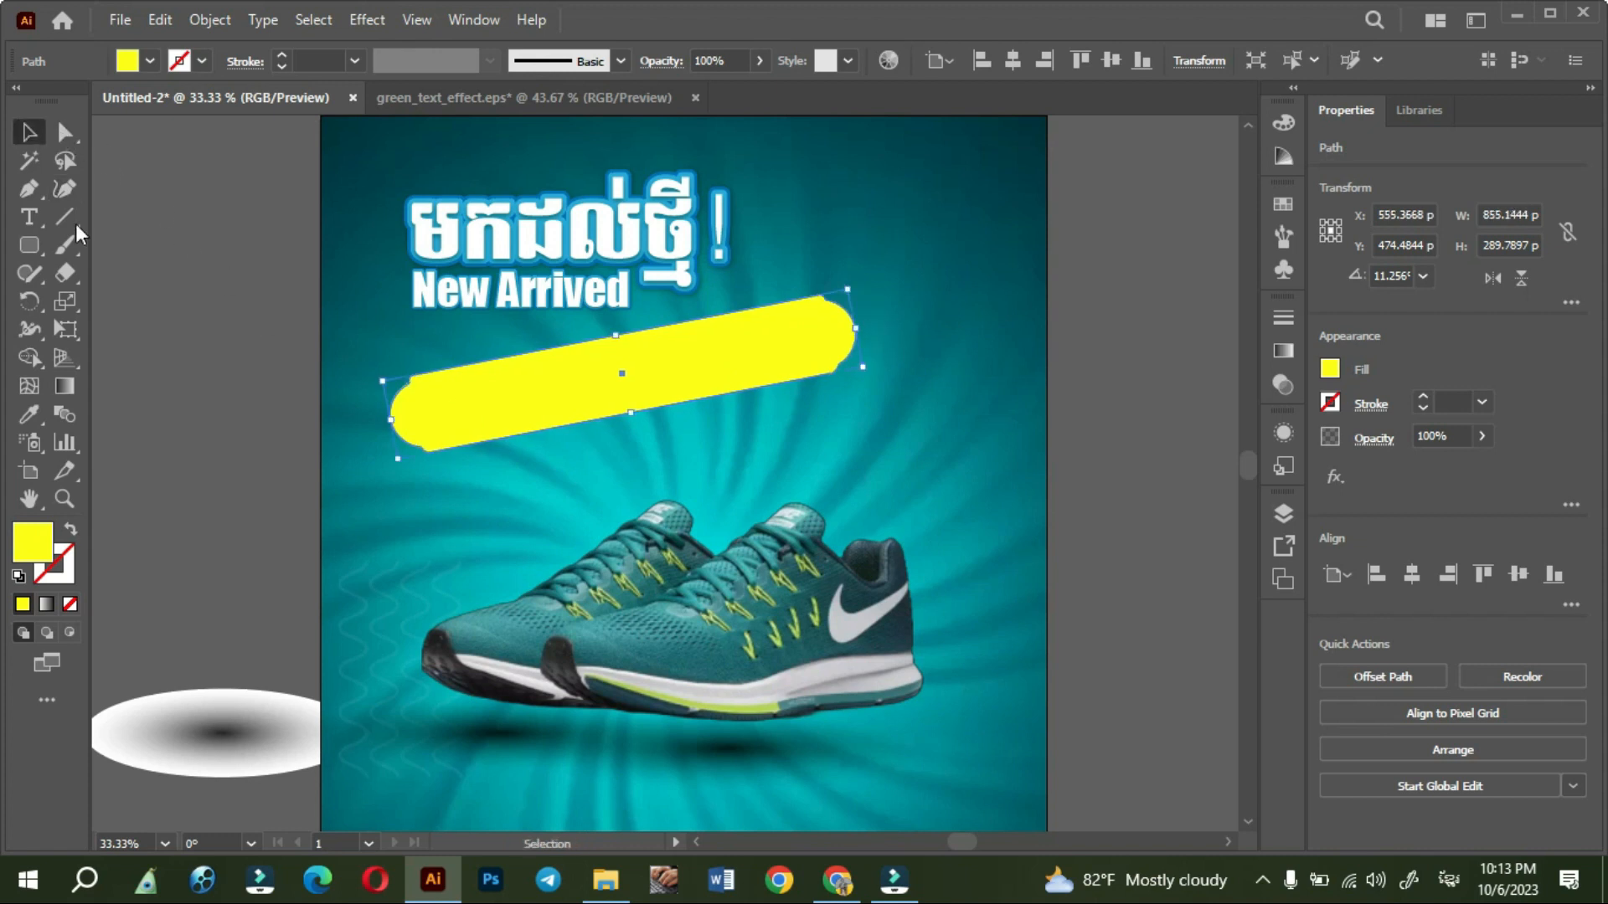
left_click(168, 335)
- Duplicate the yellow banner just below the original, fill the copy with dark navy, and shift it slightly down and left
left_click_drag(512, 394, 618, 450)
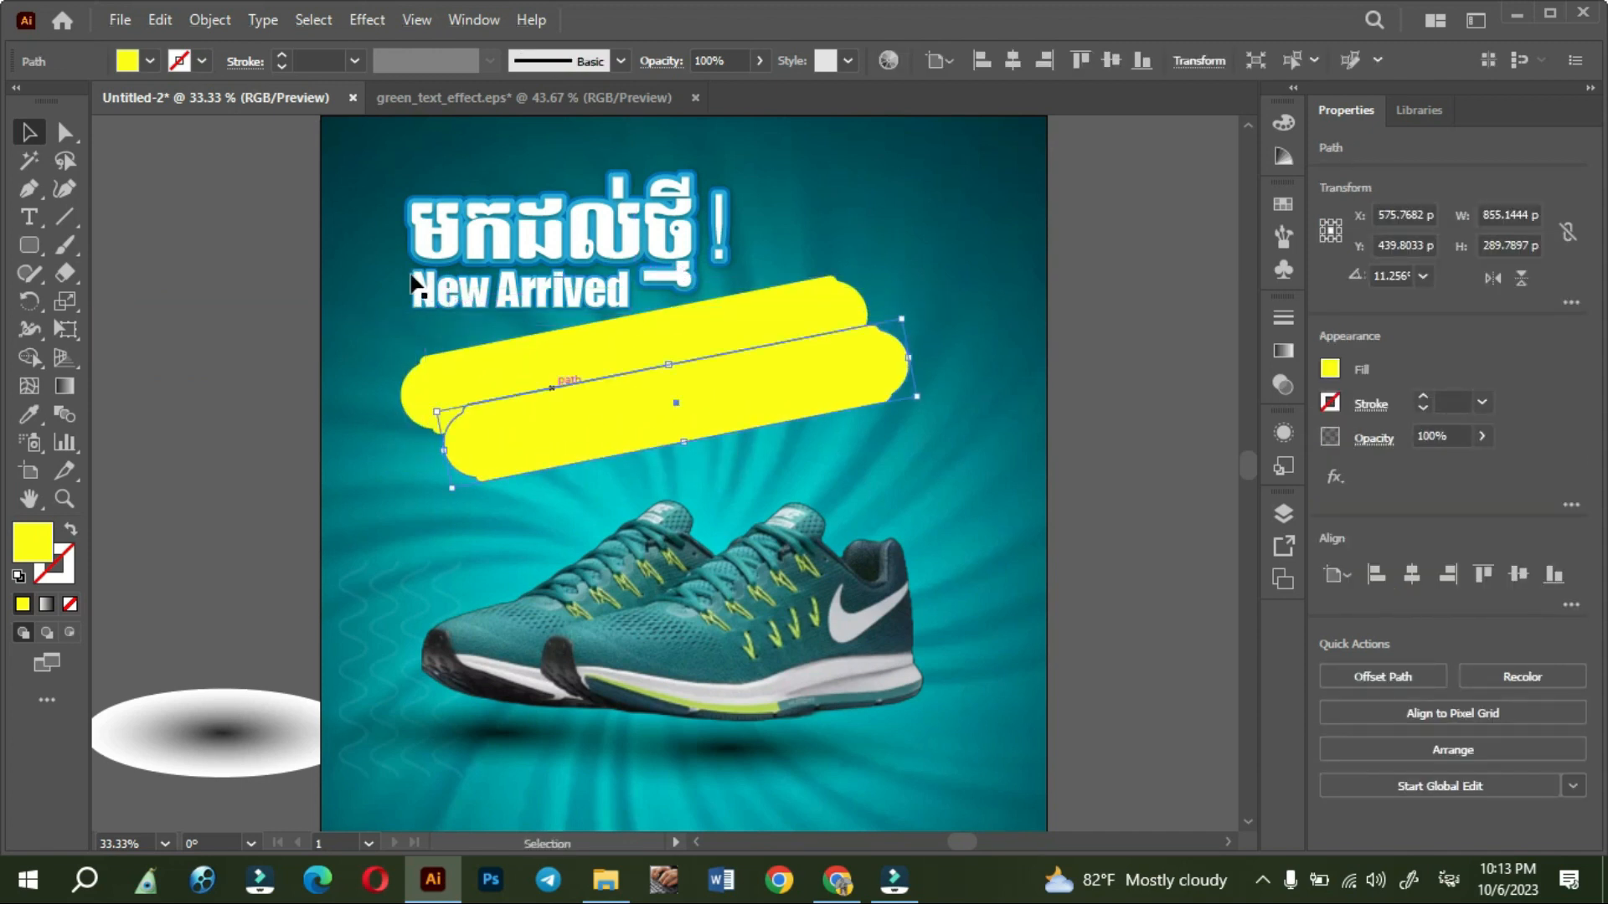
left_click(150, 62)
left_click(131, 102)
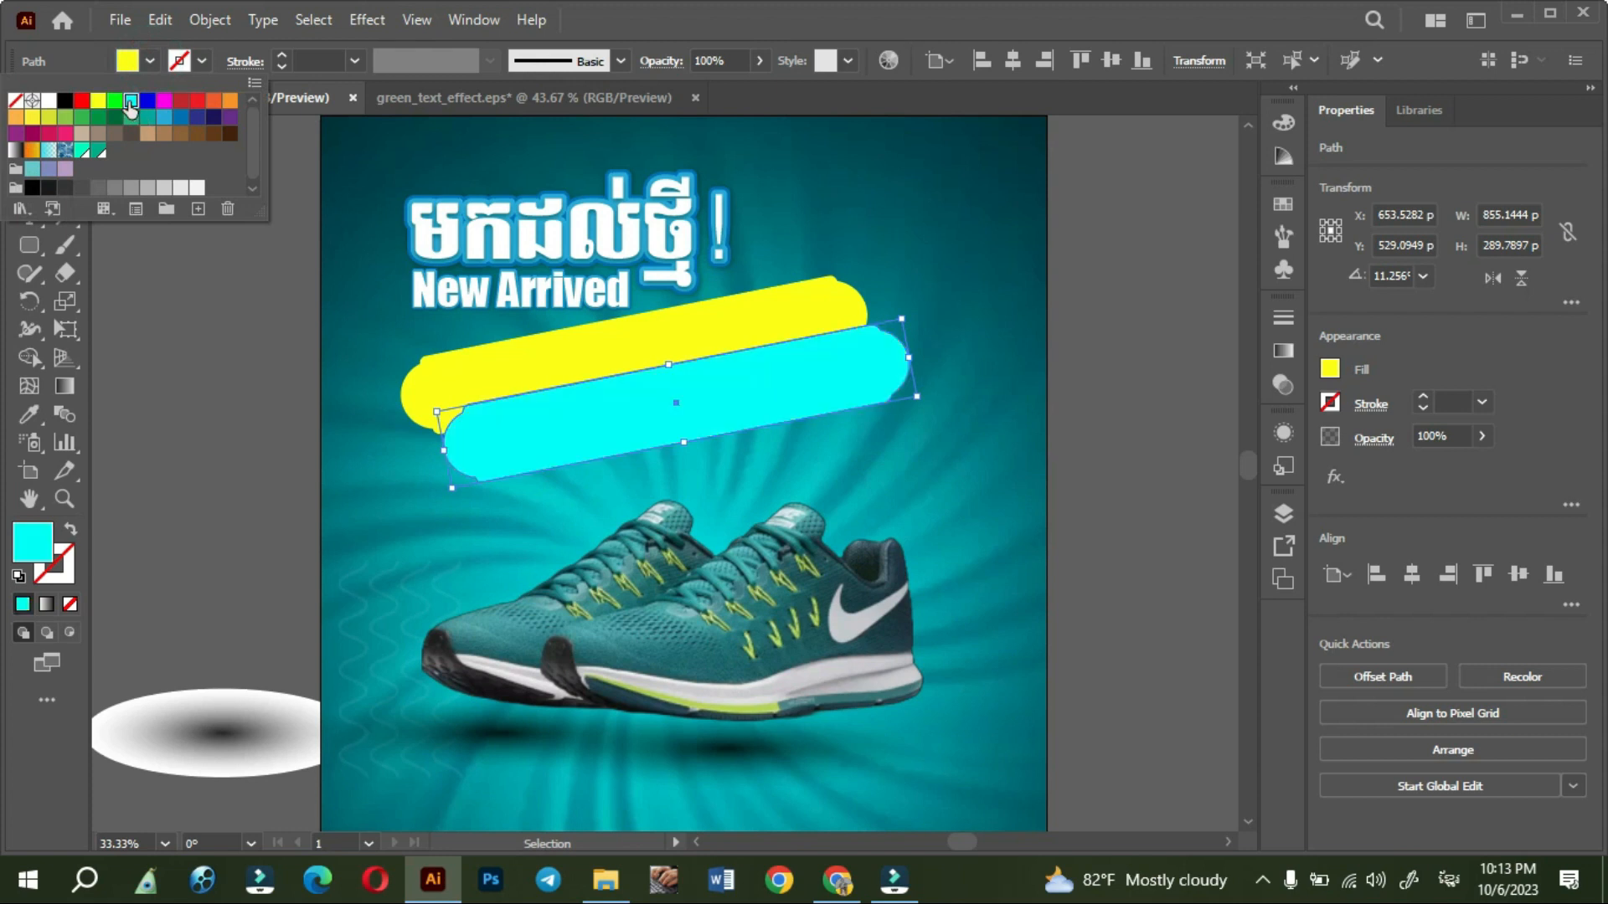
left_click(164, 117)
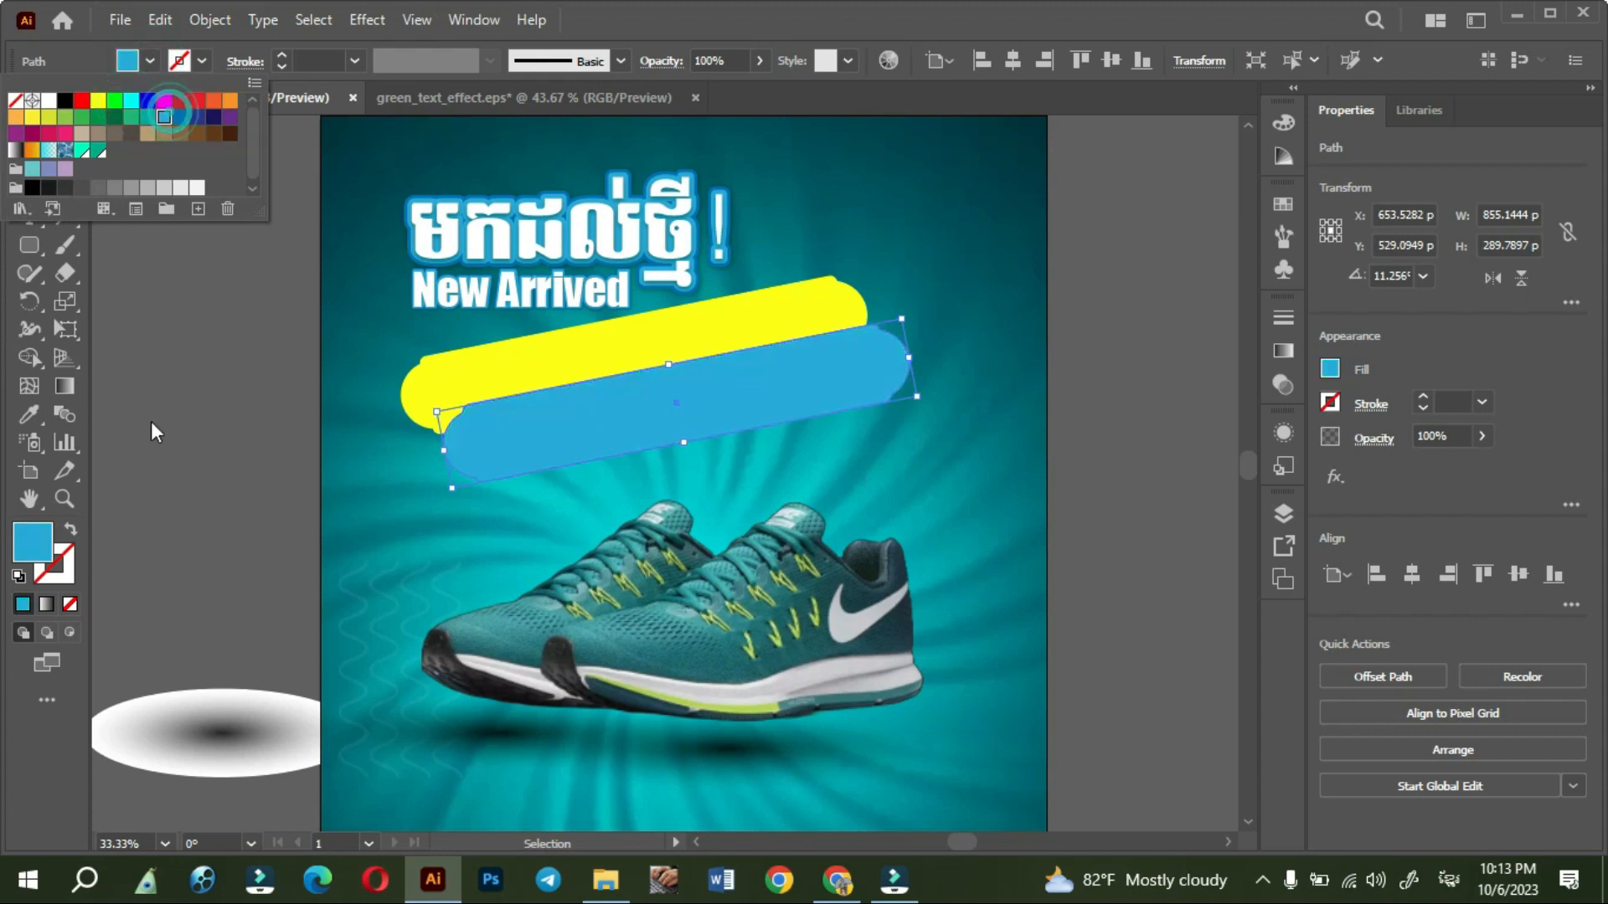
left_click(215, 121)
left_click(191, 356)
left_click_drag(662, 422, 643, 442)
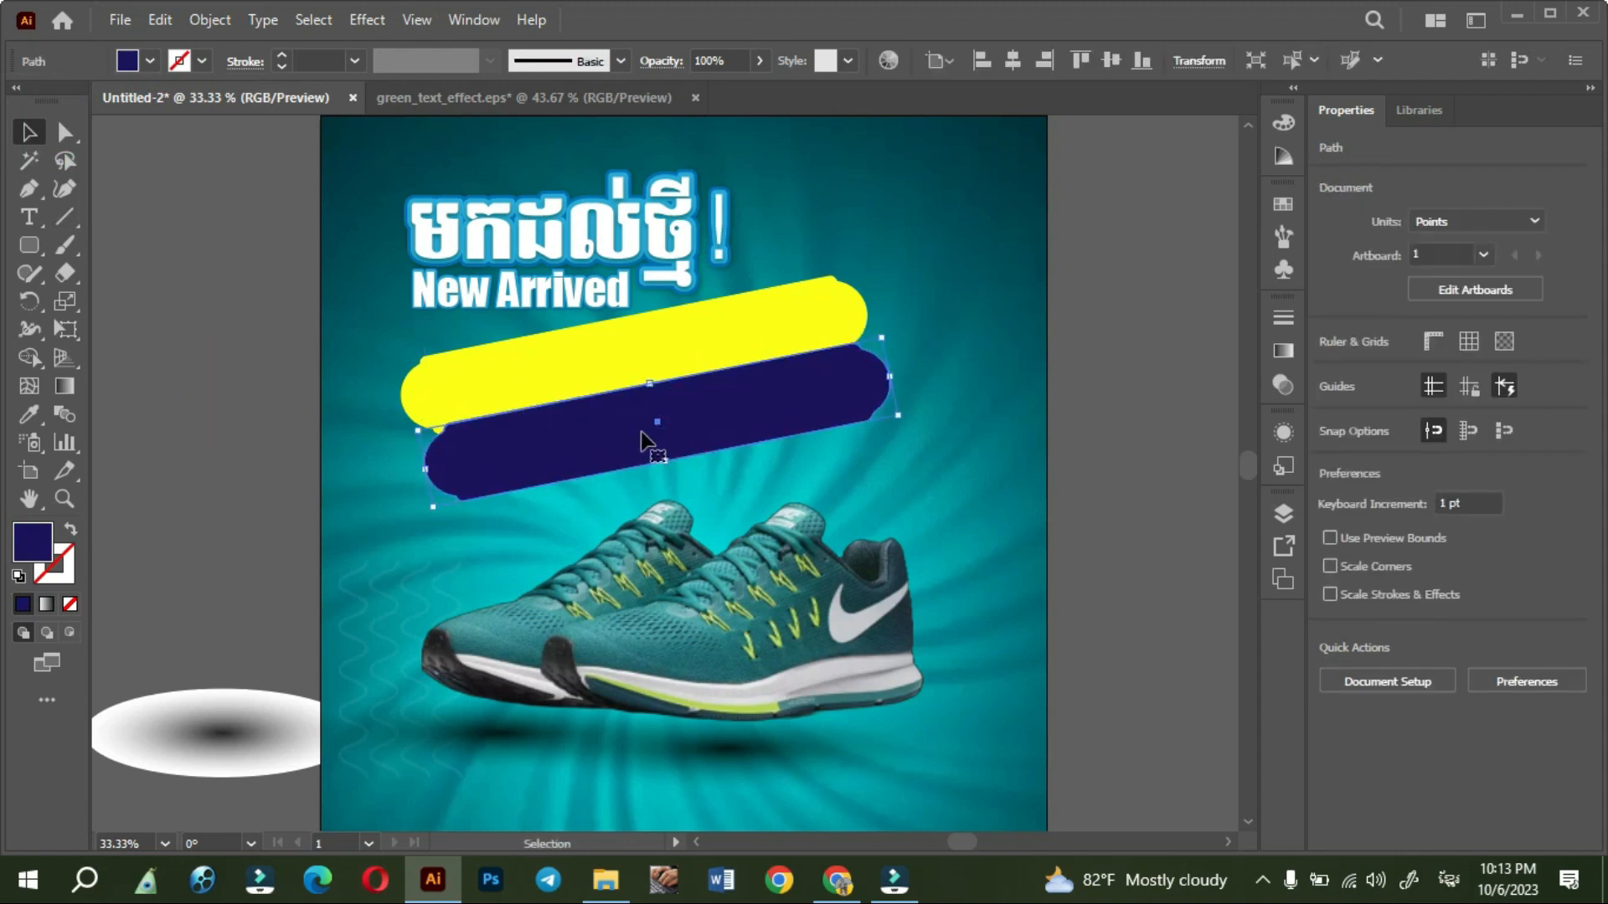
- Delete both the navy and the yellow banner from the poster
key("Delete")
left_click(669, 382)
key("Delete")
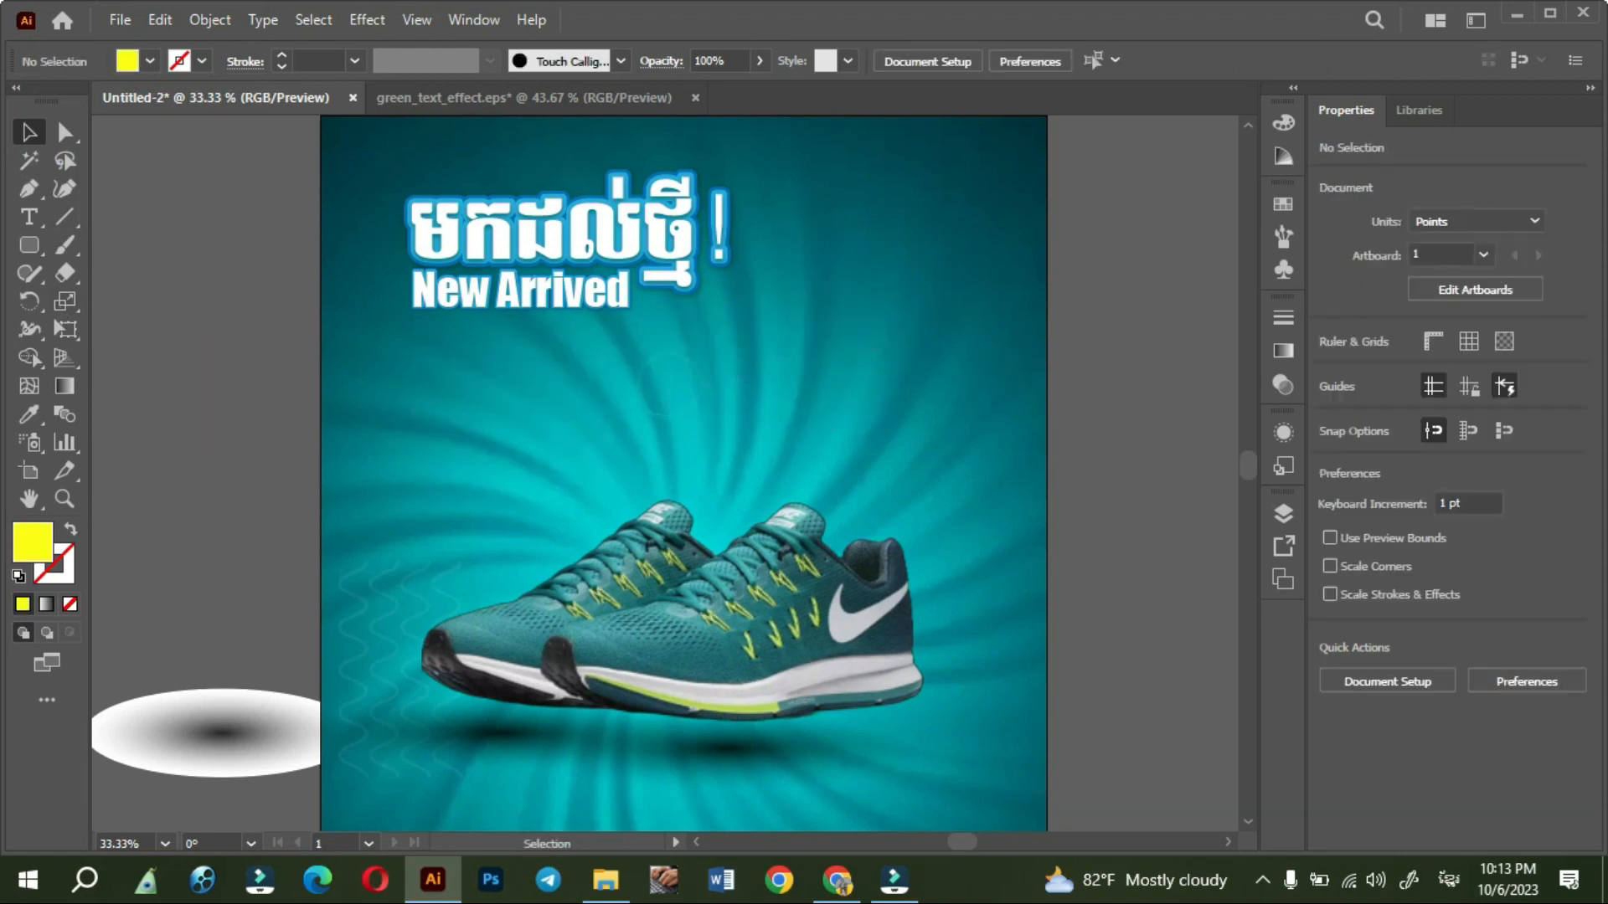
- Draw a yellow circle between the headings and the shoes, removing the smaller trial circle overlapping it
left_click(29, 248)
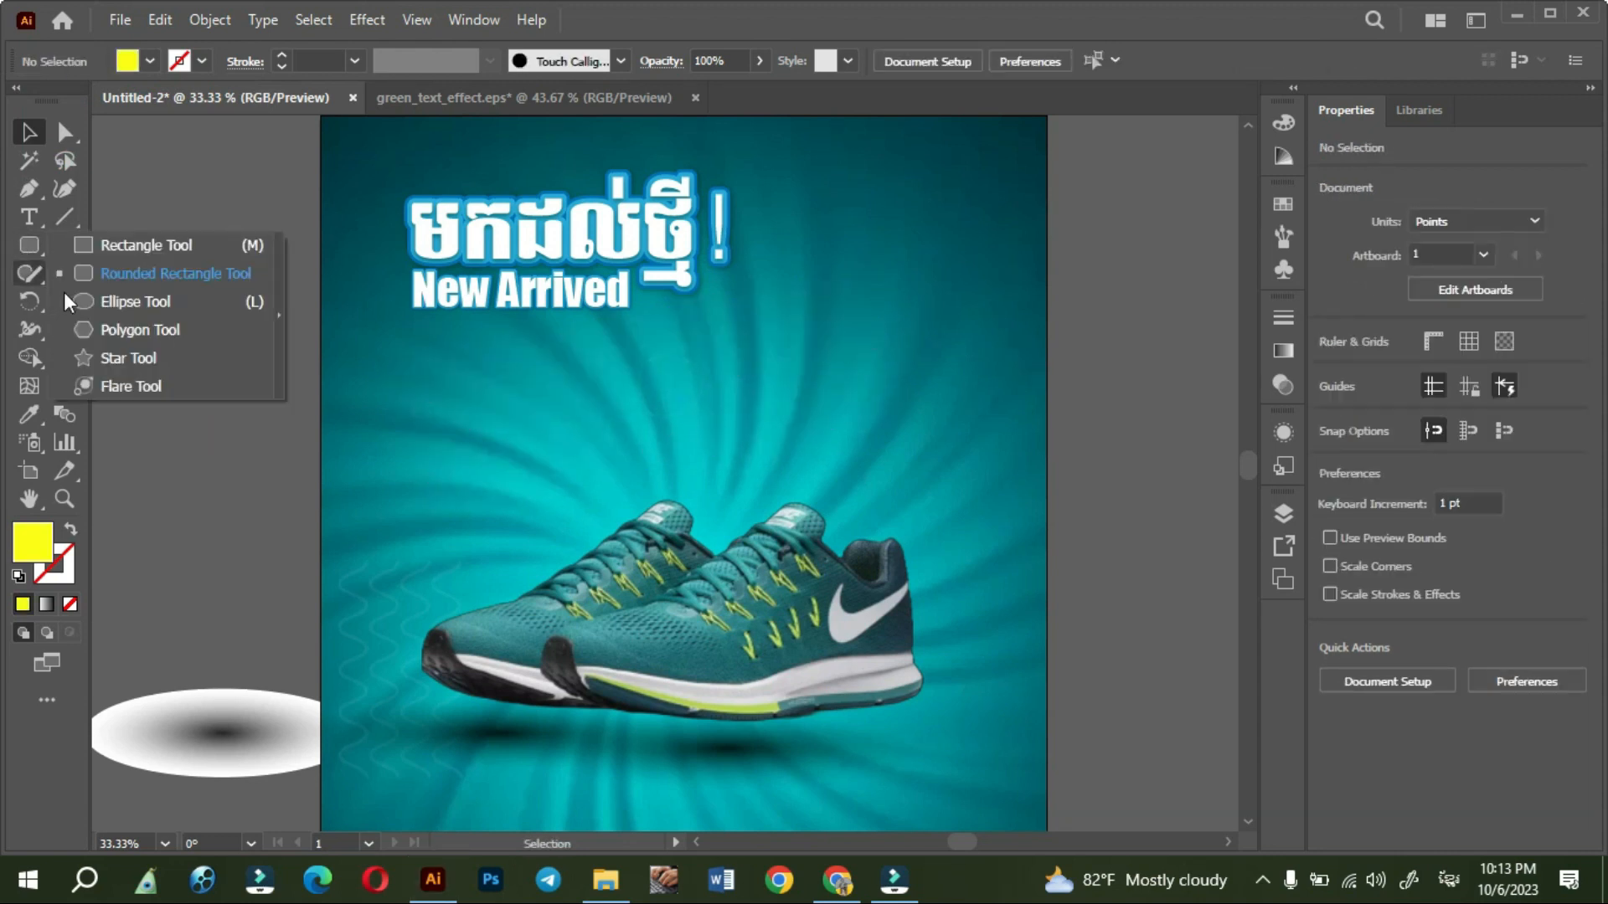
left_click(113, 308)
left_click_drag(528, 395, 600, 466)
left_click(29, 132)
left_click(461, 439)
left_click_drag(511, 431, 557, 429)
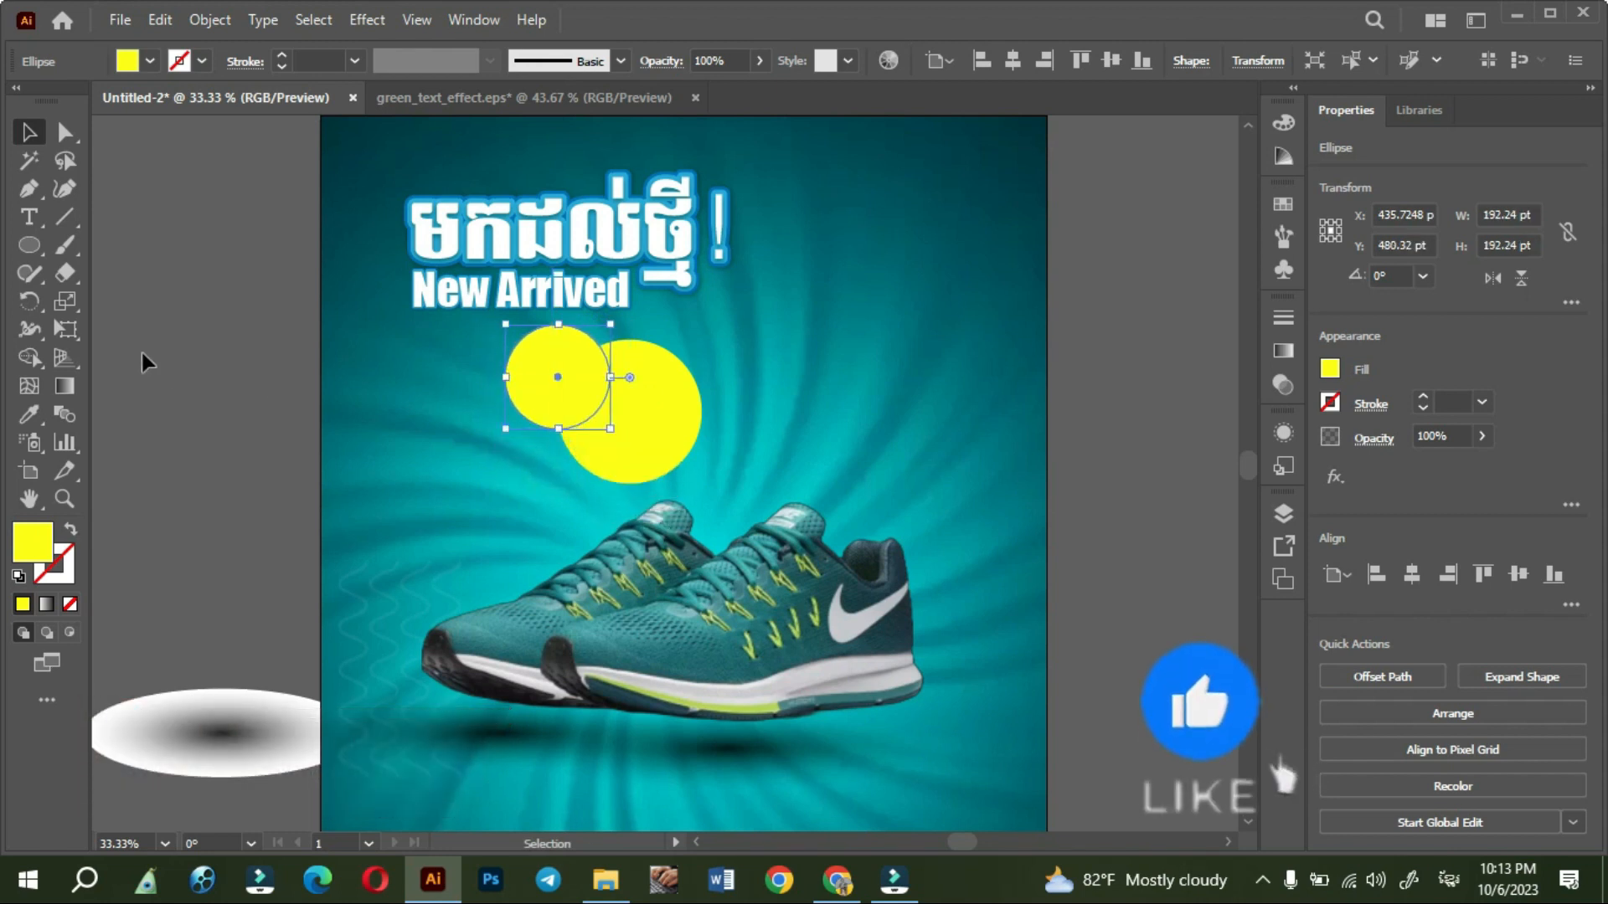
left_click_drag(611, 377, 449, 419)
left_click(278, 375)
key("Delete")
- Duplicate the Khmer heading beside the yellow circle, change the copy's text to "50%", and move it slightly down
left_click_drag(595, 237, 916, 340)
triple_click(918, 338)
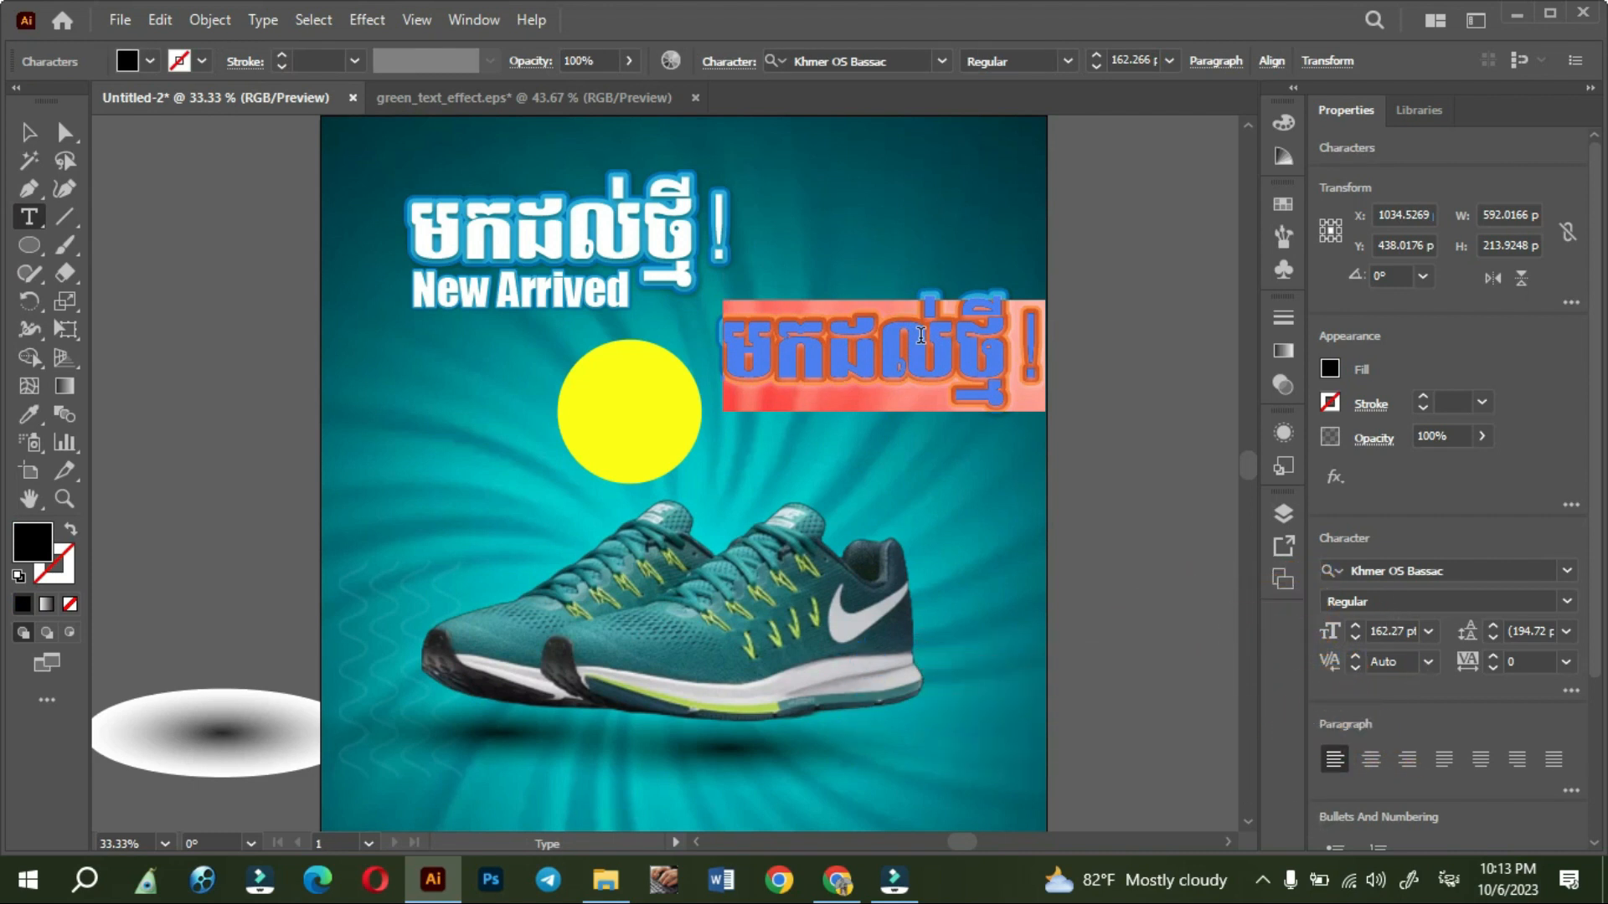
type("50")
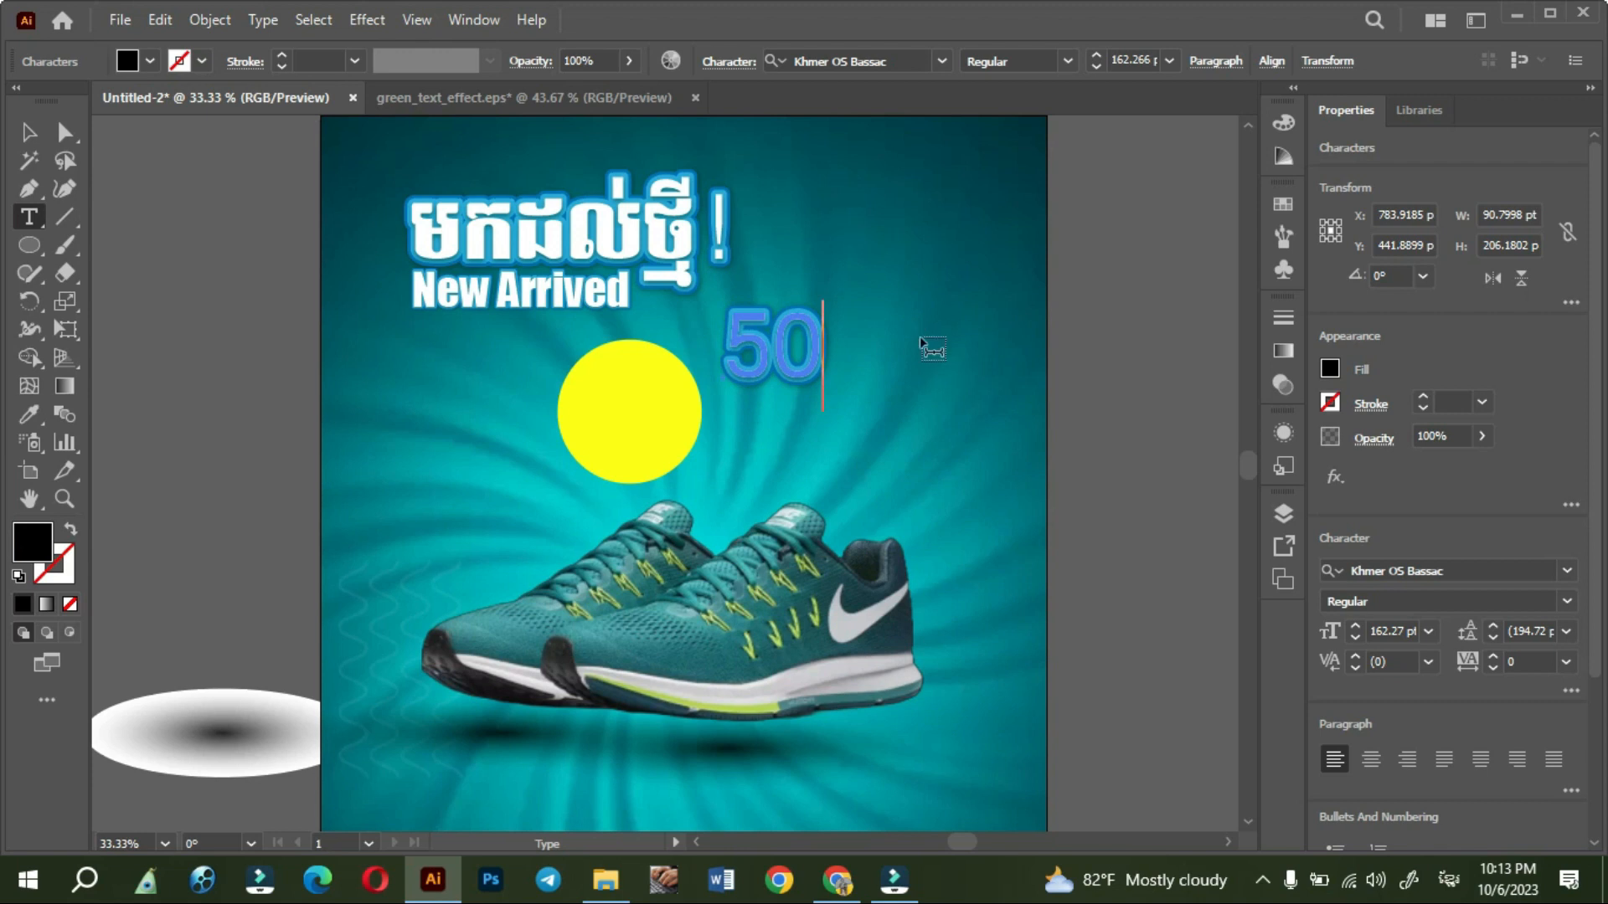
type("%")
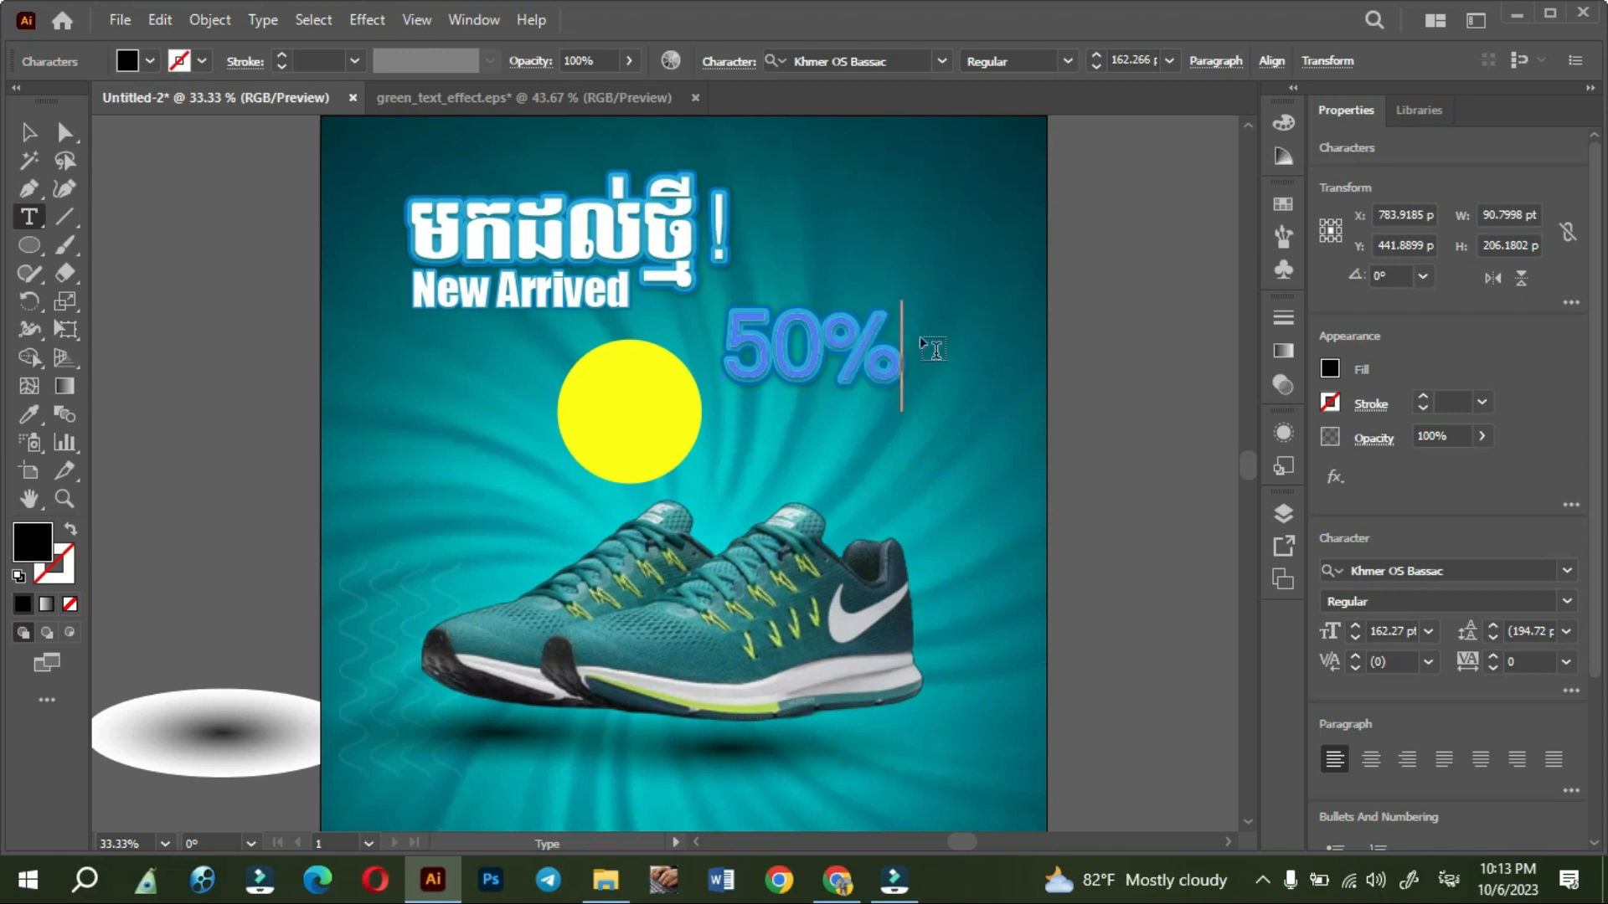
left_click(25, 138)
left_click(205, 385)
left_click_drag(796, 388, 806, 441)
- Set the topmost fill of the 50% text's appearance to red
left_click(1274, 388)
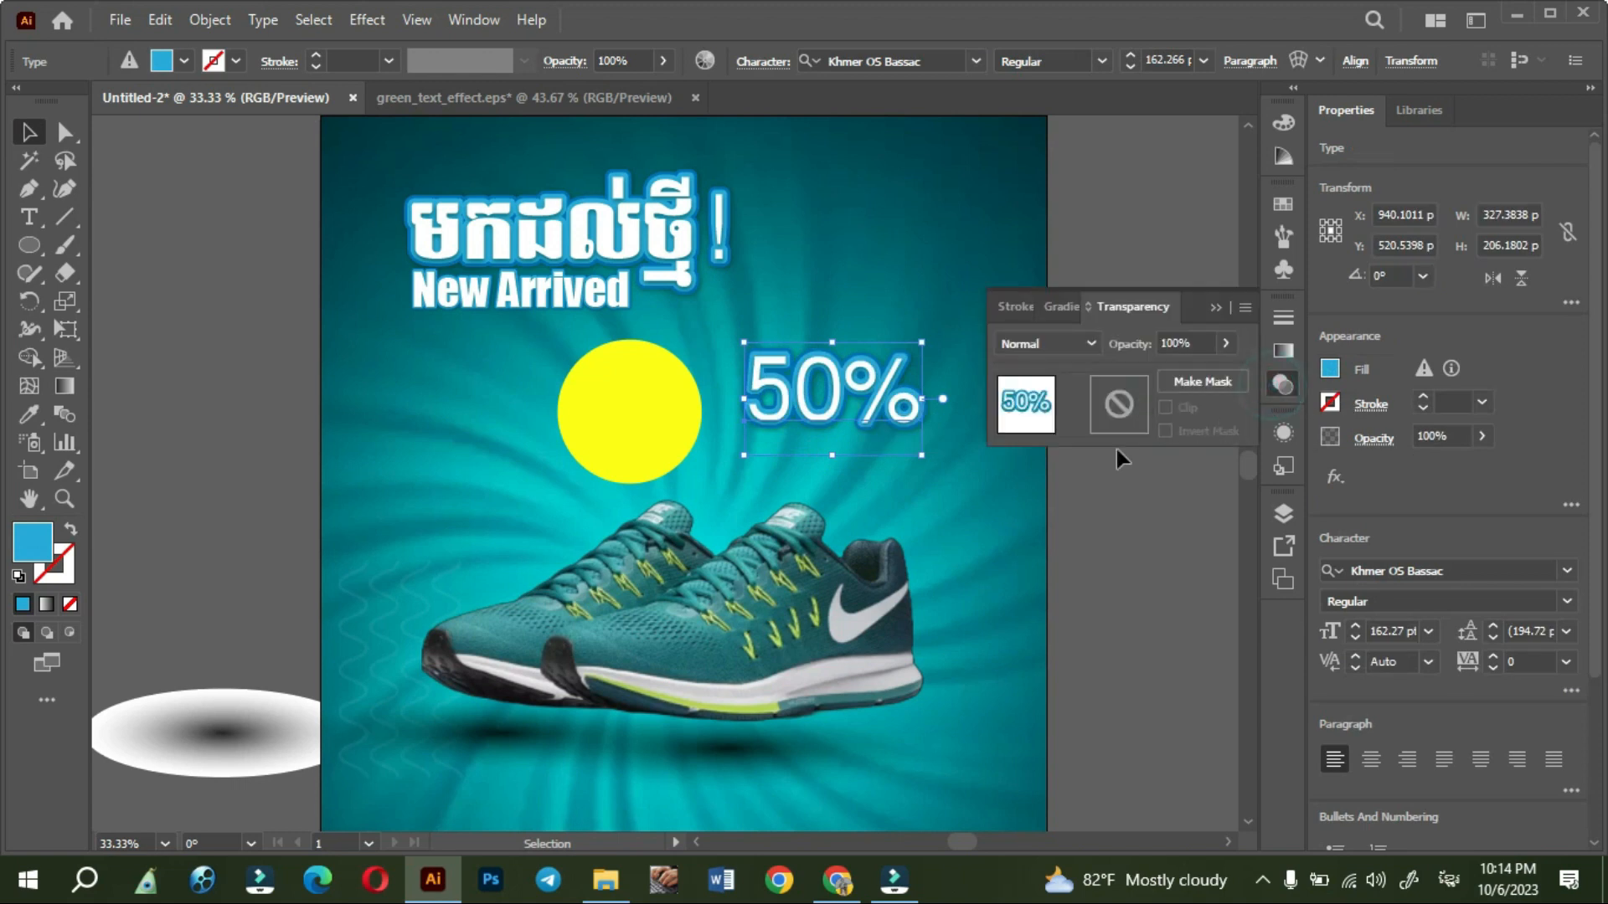
double_click(866, 370)
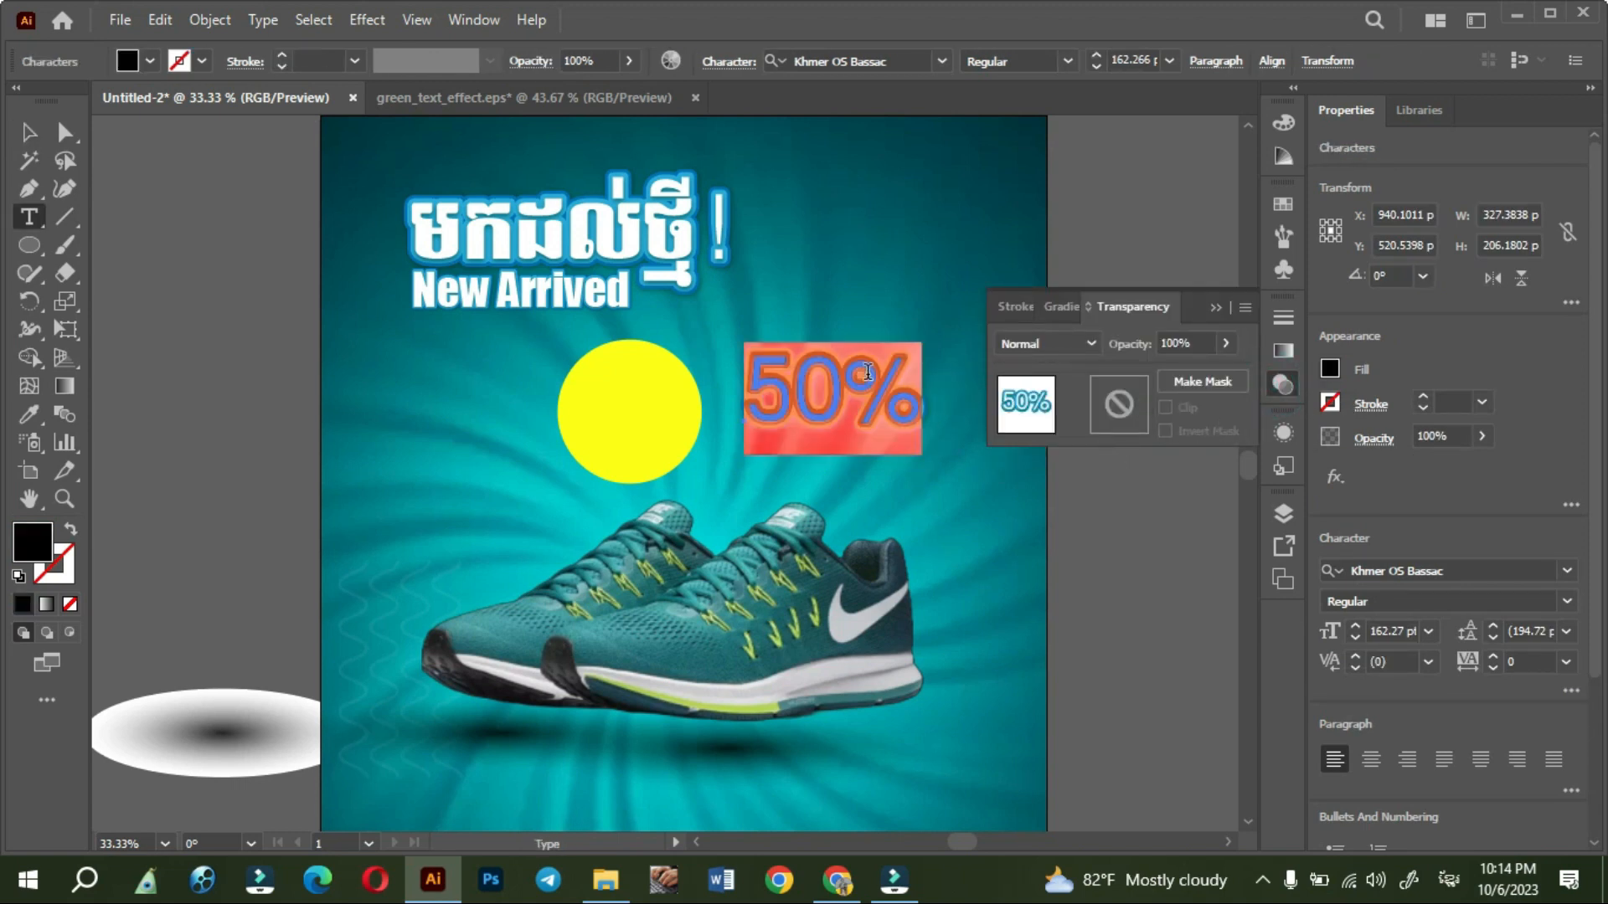
left_click(1284, 435)
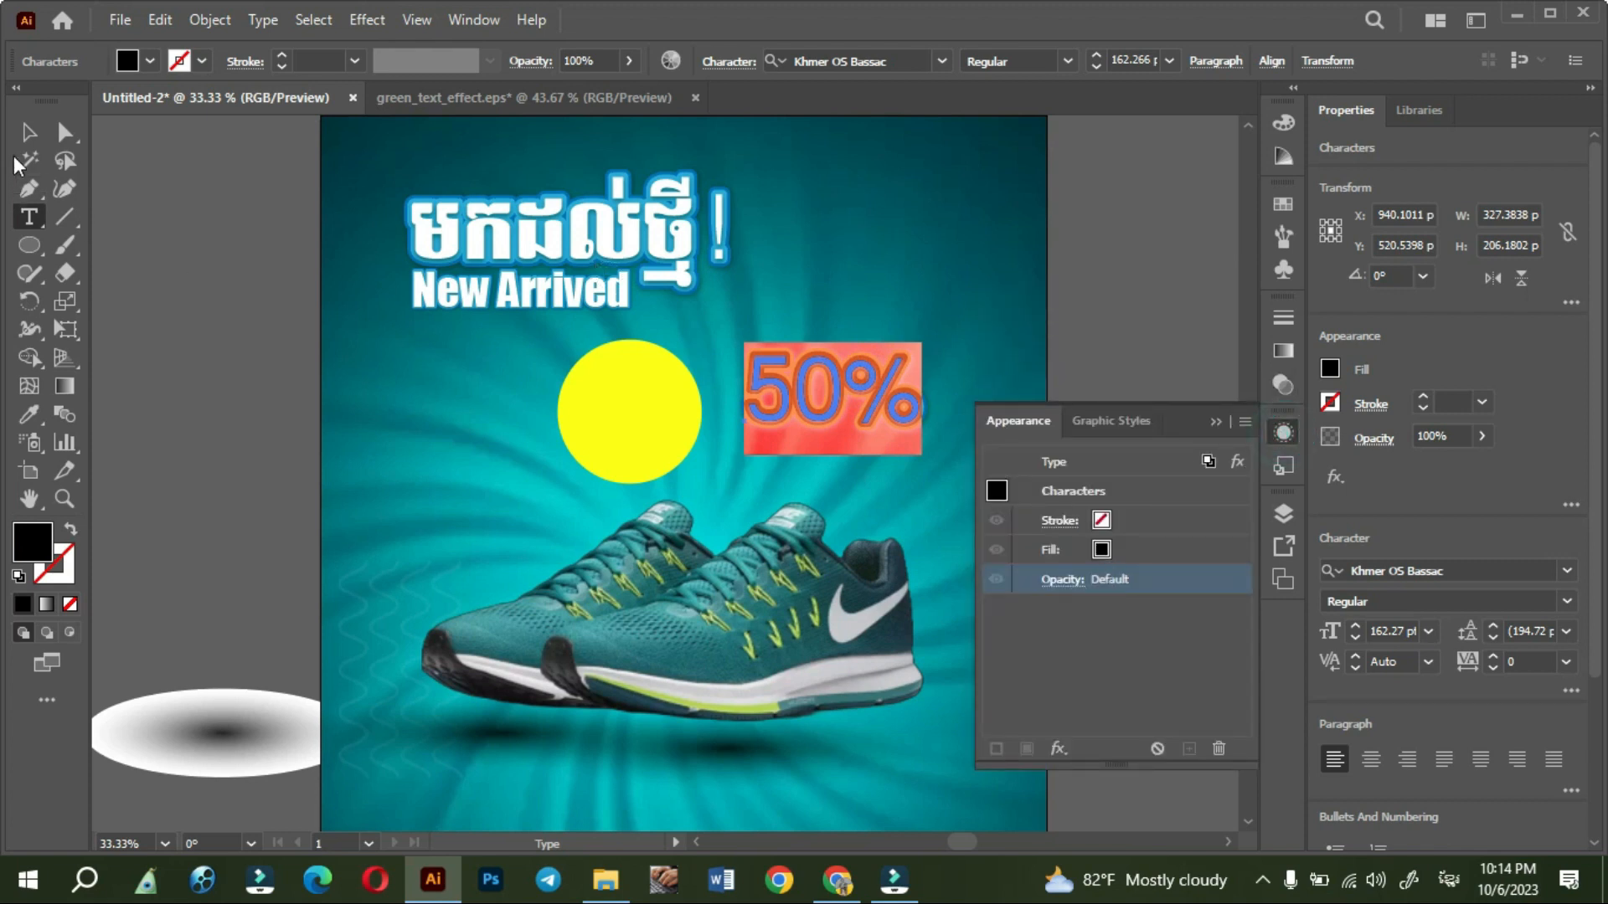
left_click(28, 131)
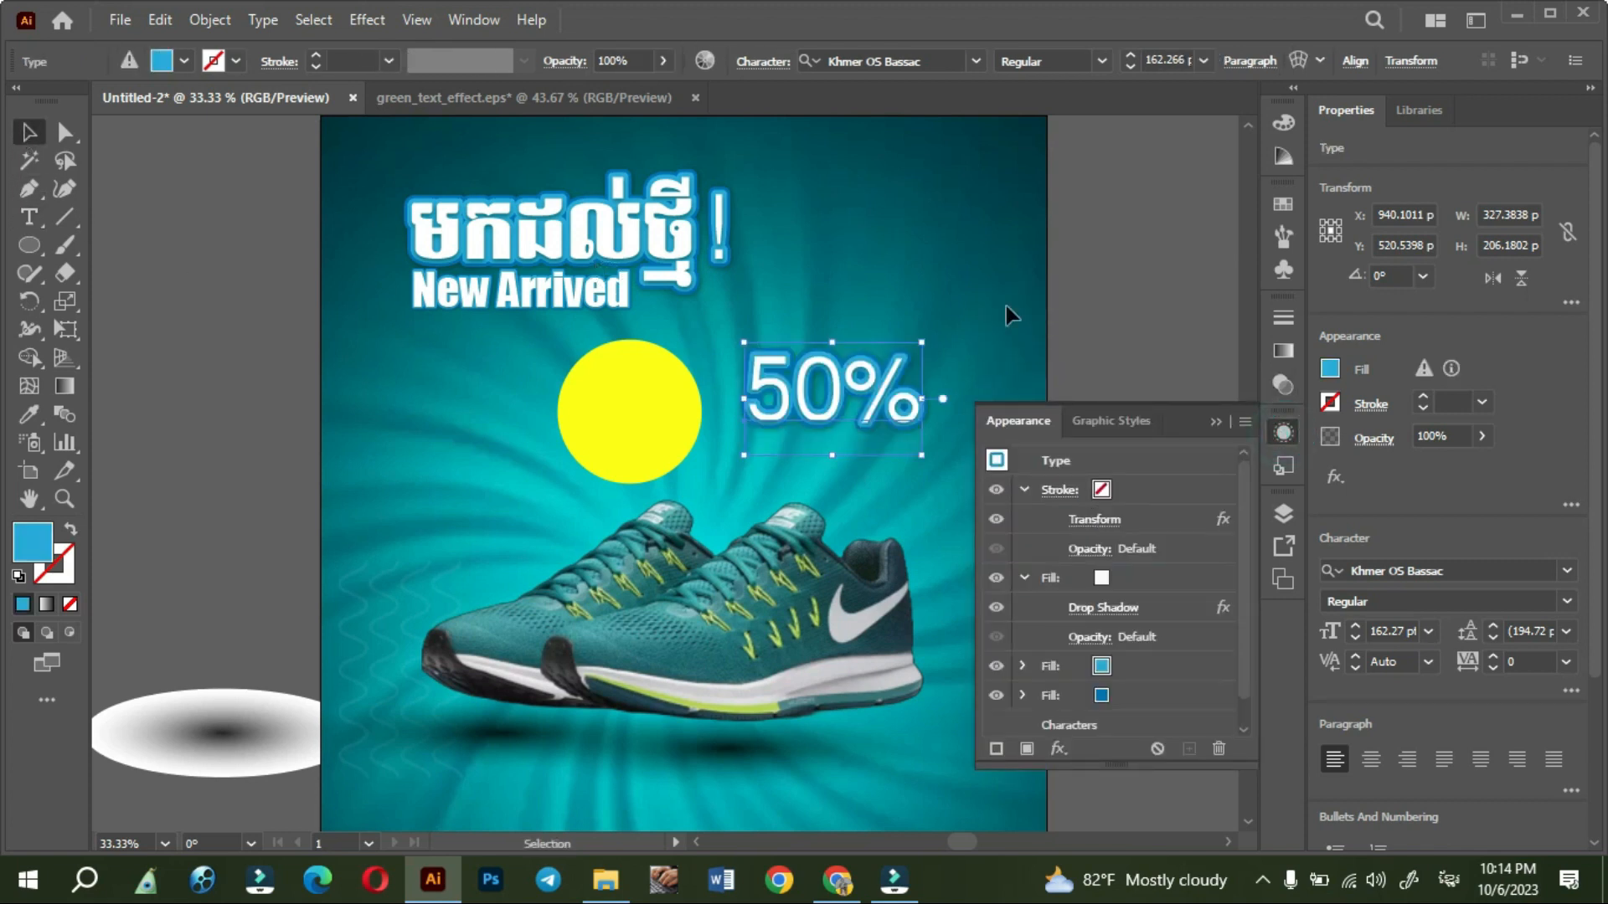
left_click(1102, 577)
left_click(1102, 578)
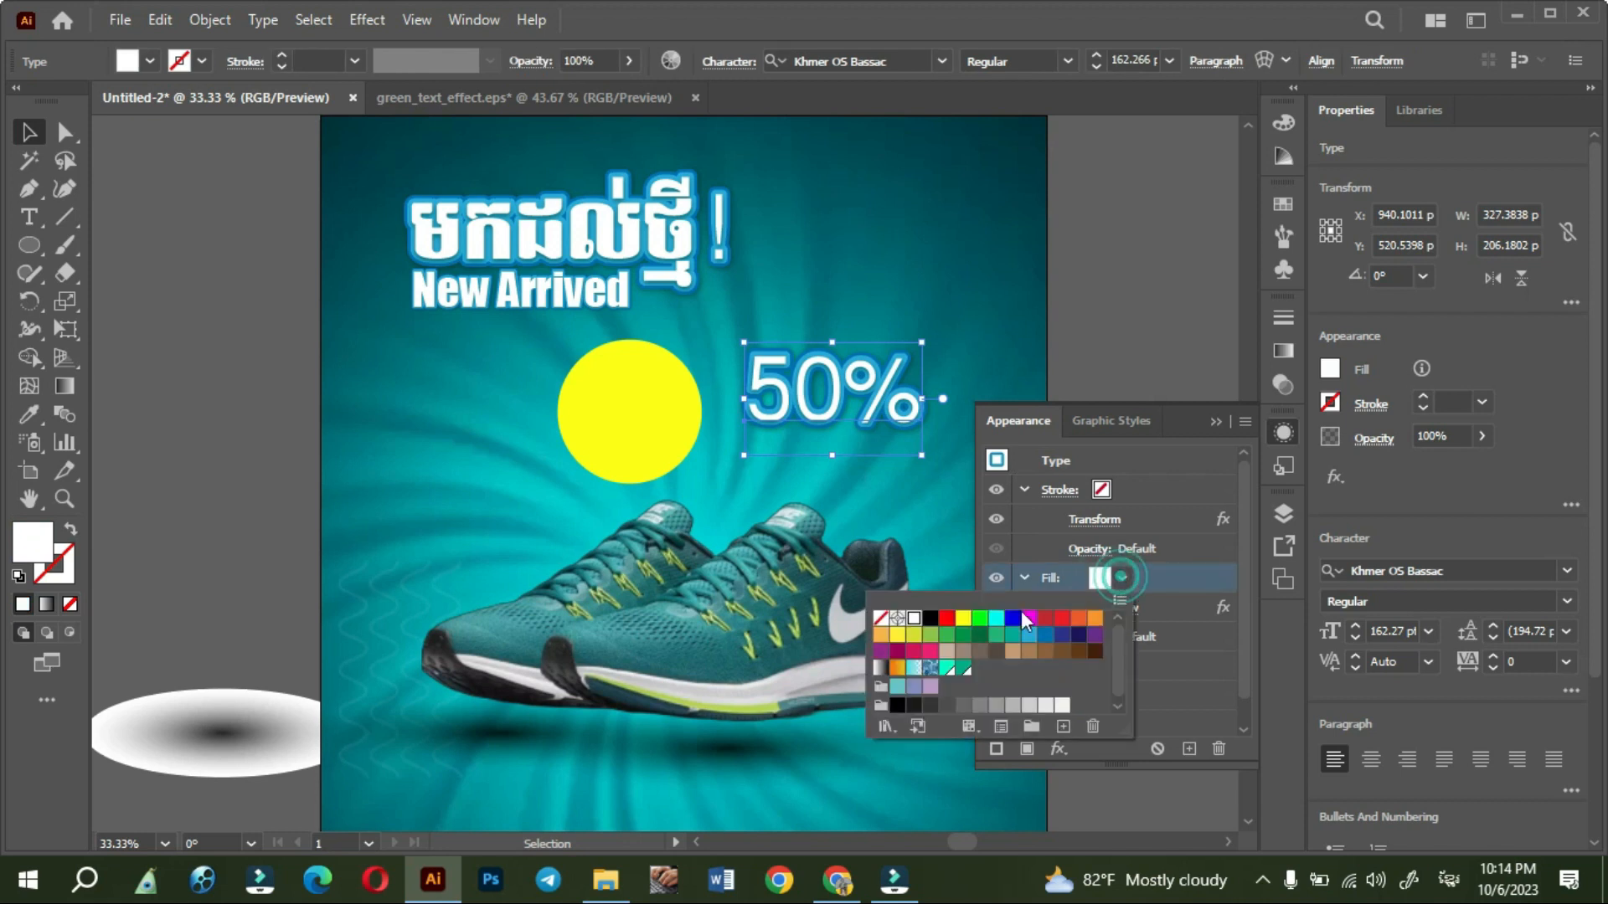
left_click(947, 618)
left_click(1204, 680)
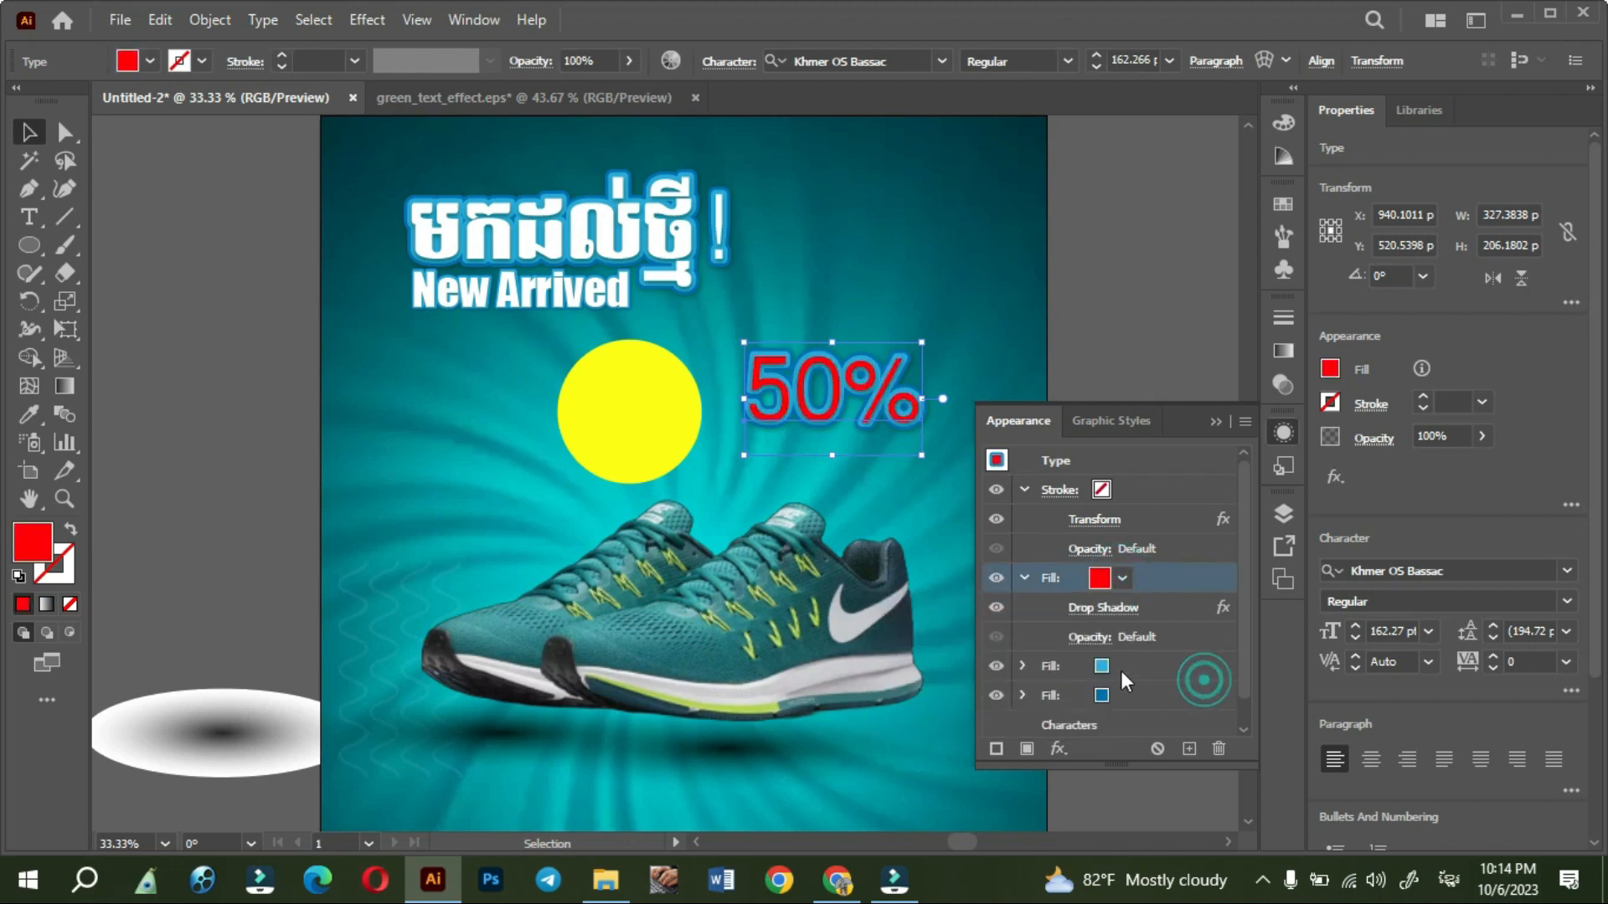
- Set the middle fill of the 50% text to white so it forms a white outline
left_click(1121, 670)
left_click(1126, 668)
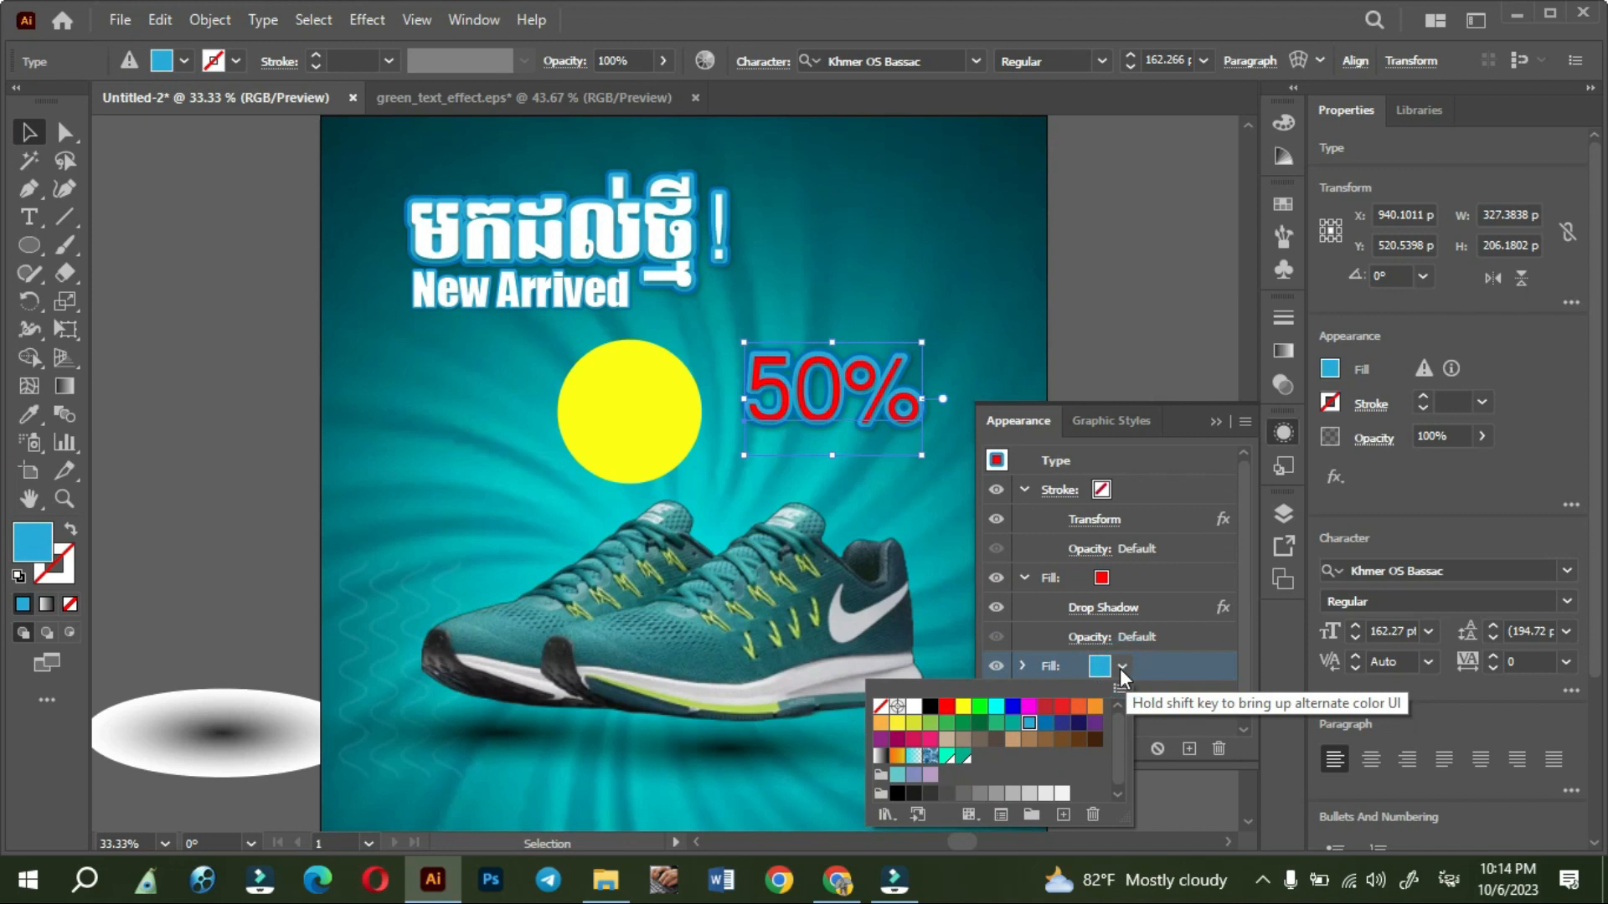
left_click(946, 708)
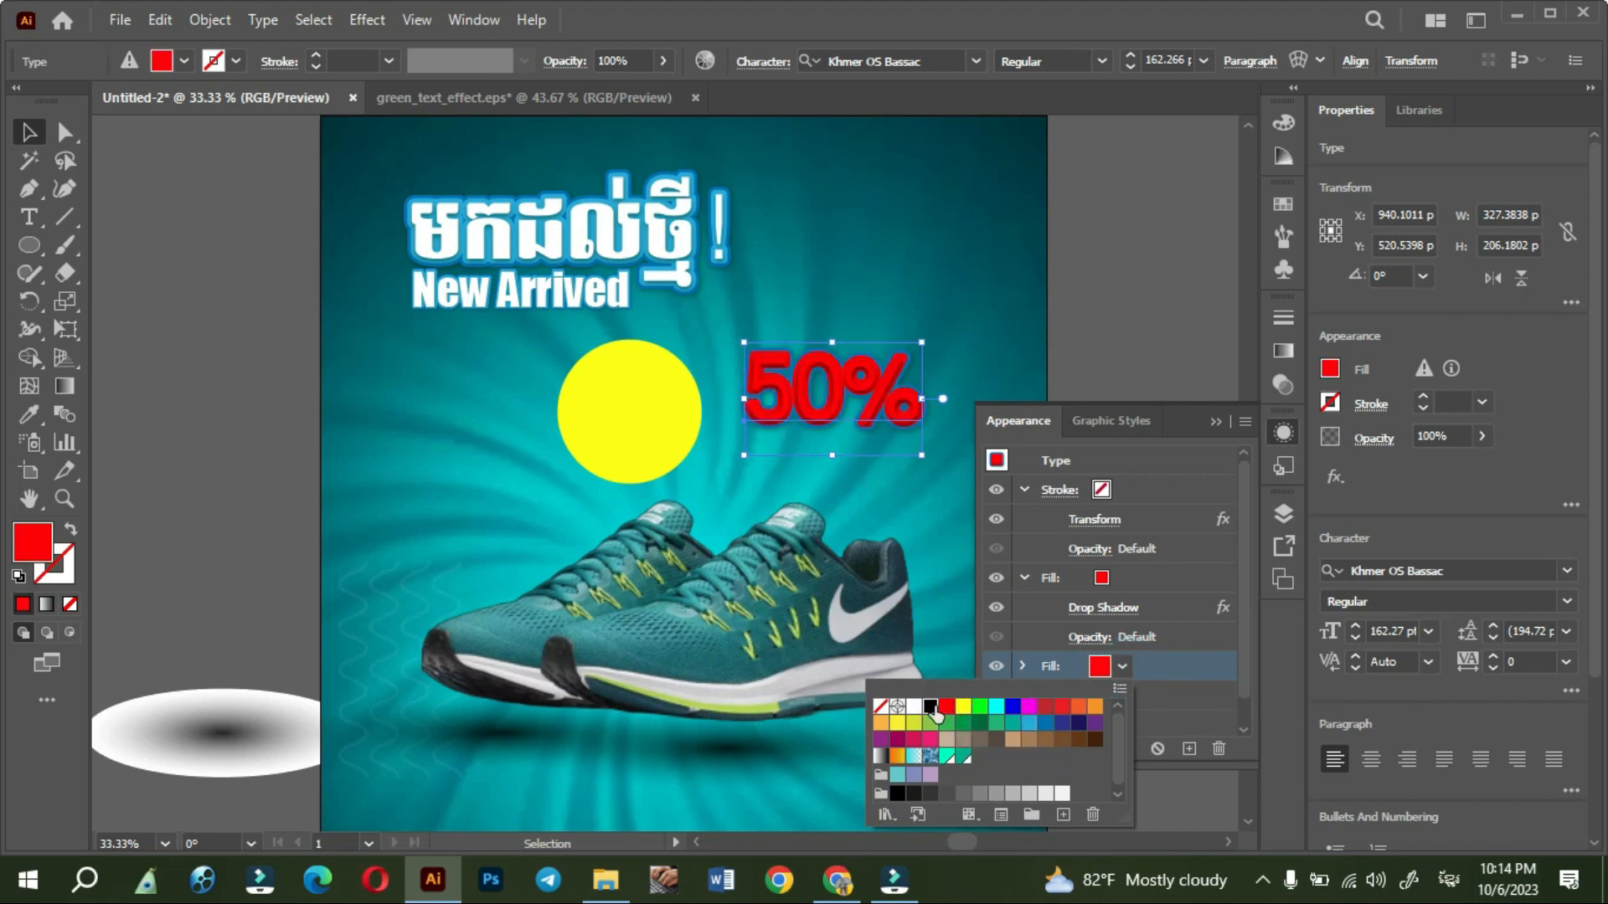
left_click(932, 708)
left_click(914, 708)
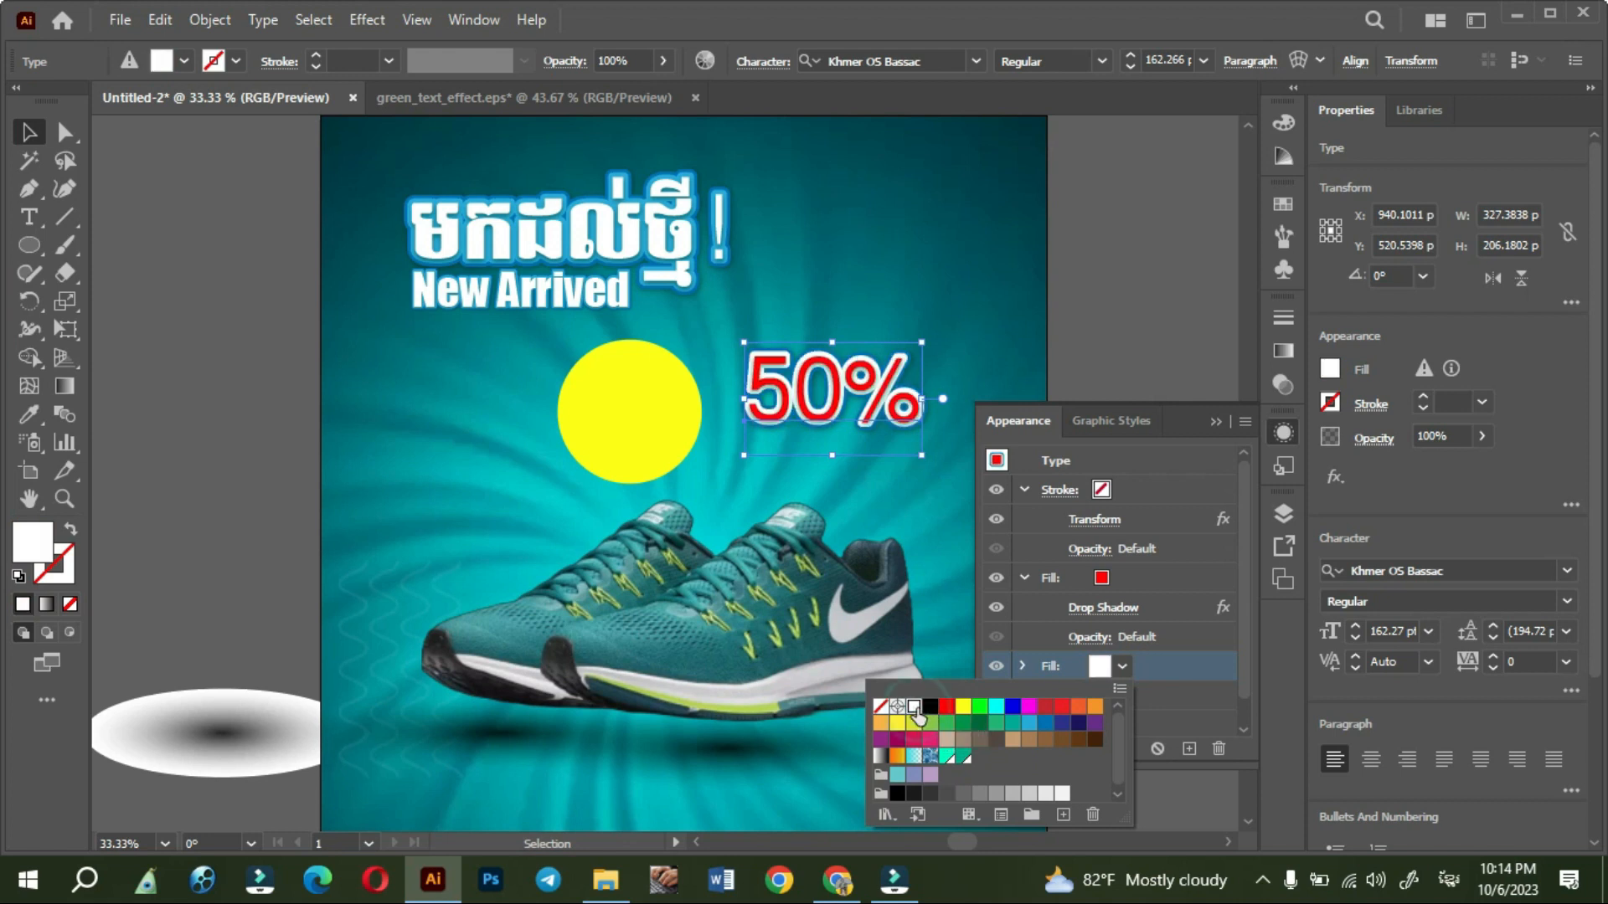
left_click(1198, 609)
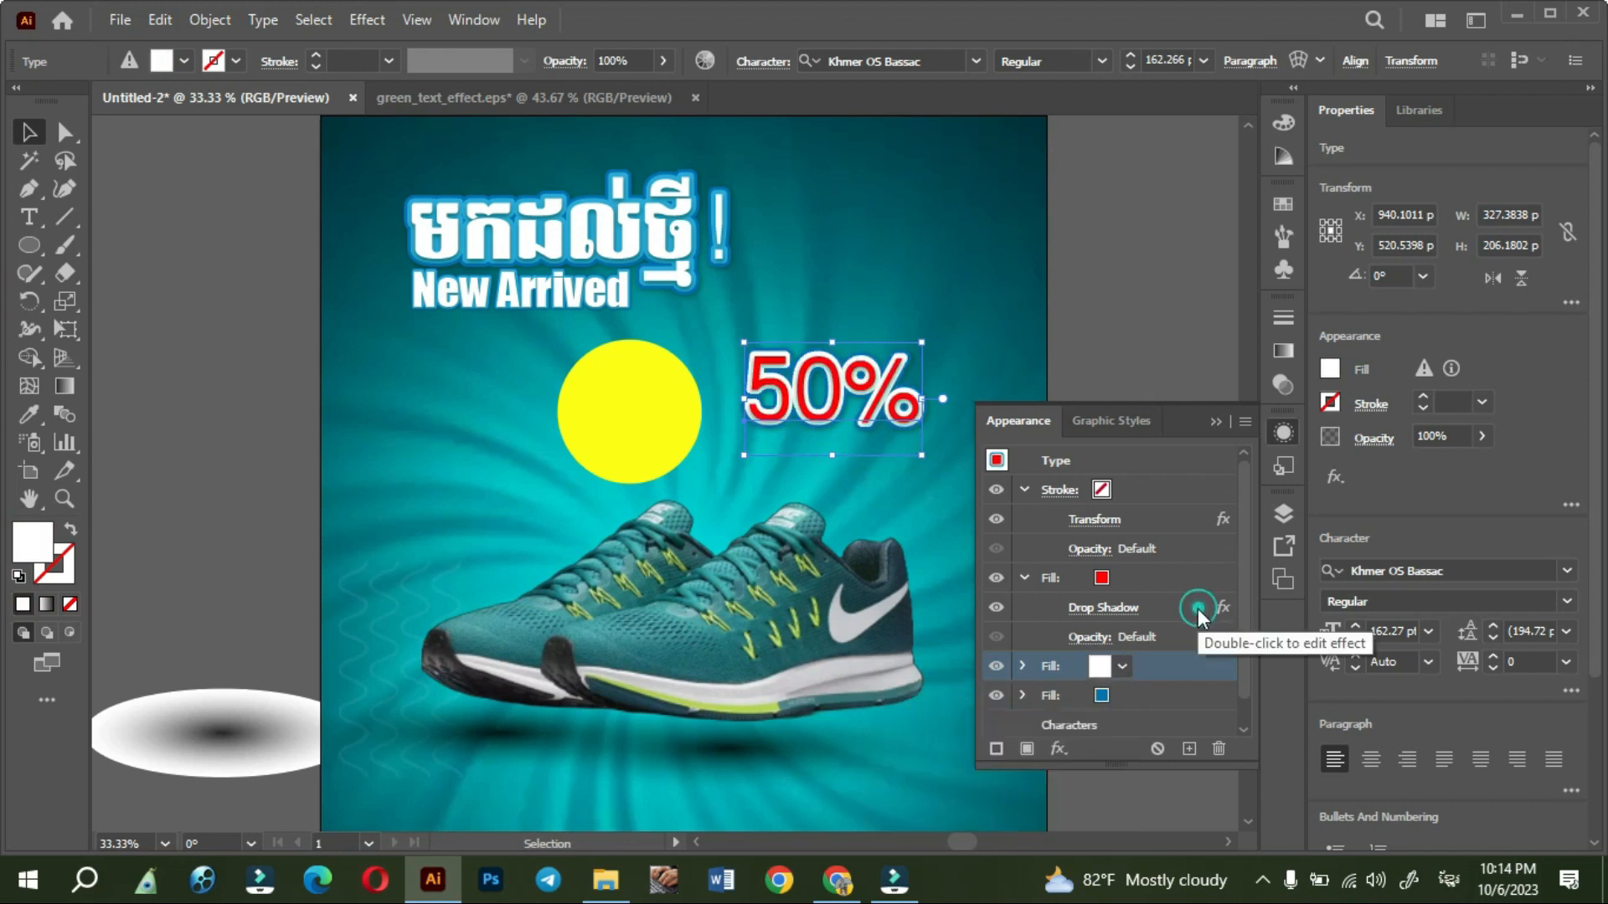
- Try black, white and green on the 50% text's bottom fill, and set it to dark navy
left_click(1099, 696)
left_click(1077, 754)
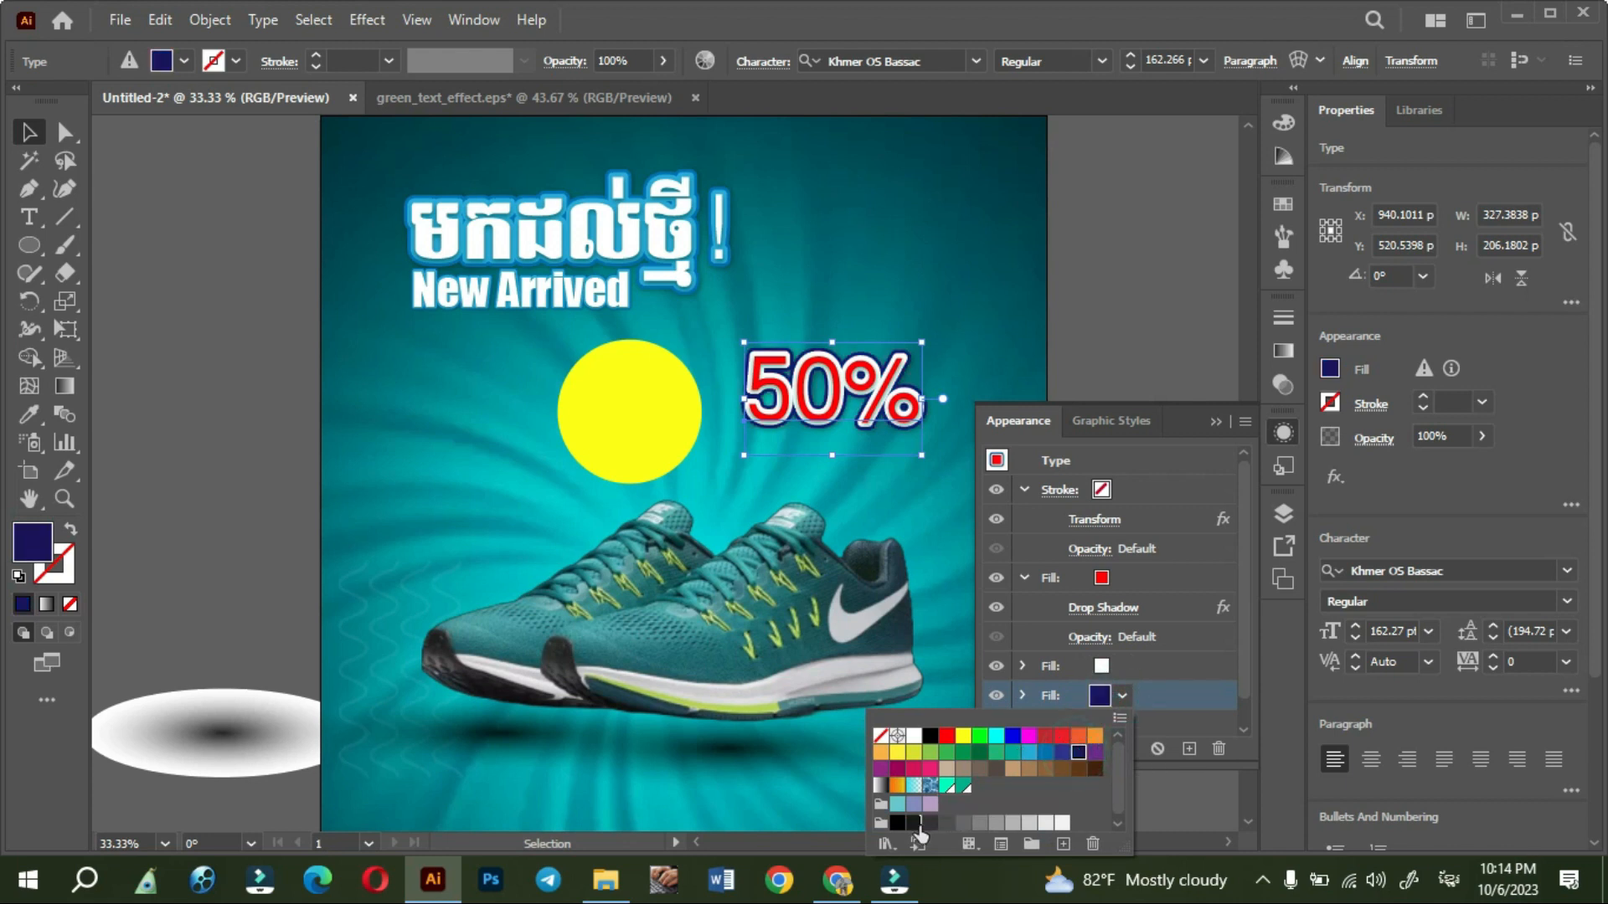
left_click(913, 737)
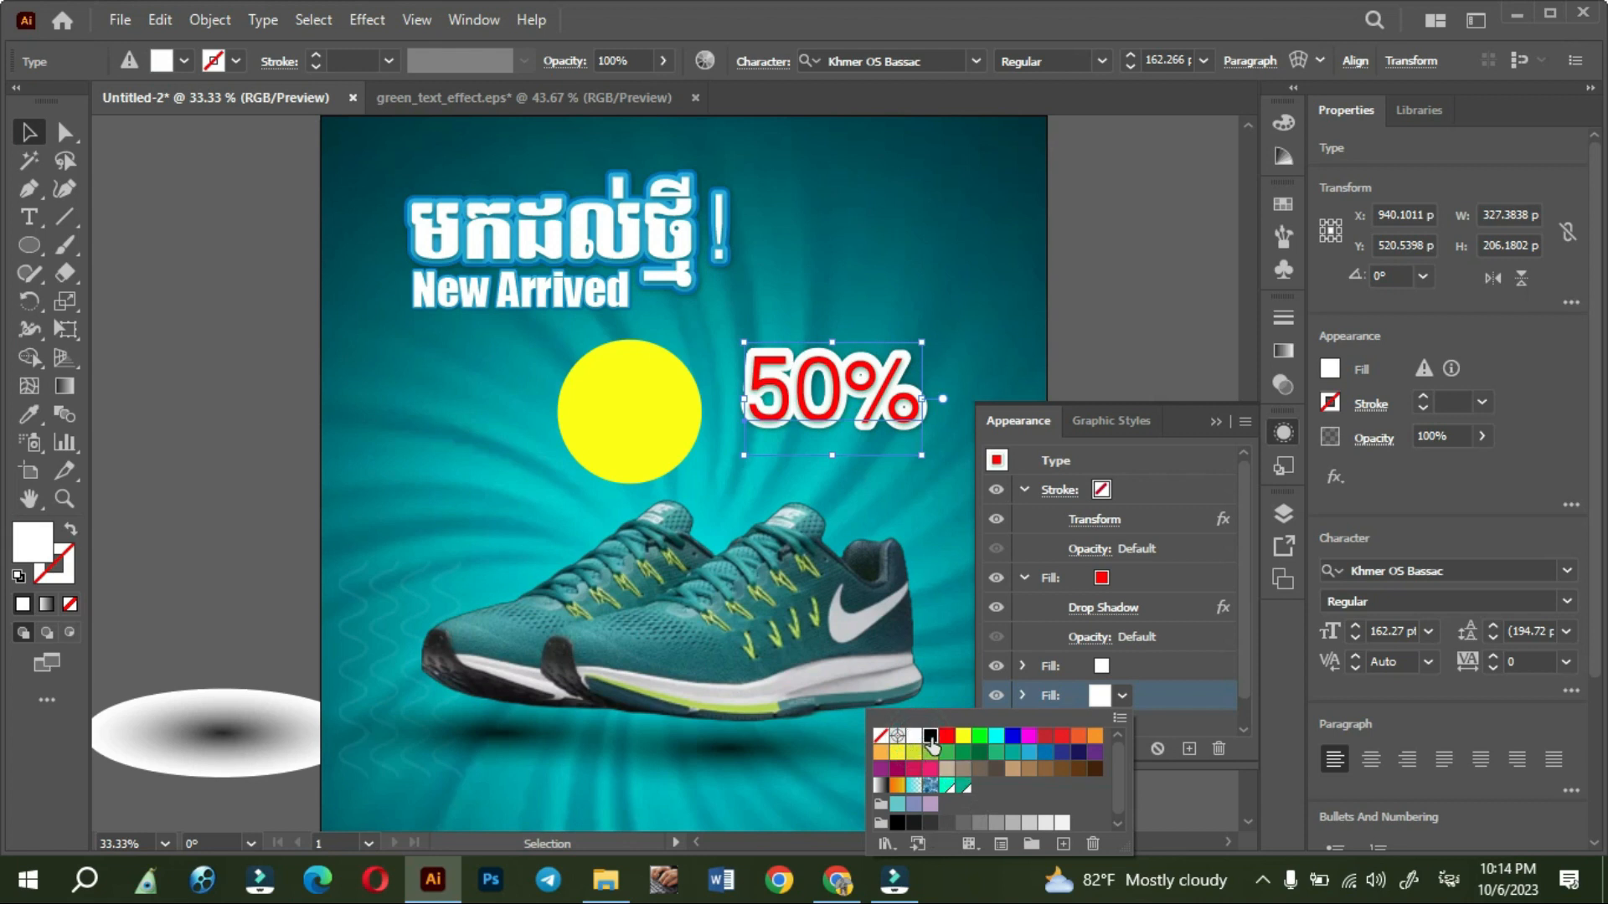
left_click(931, 738)
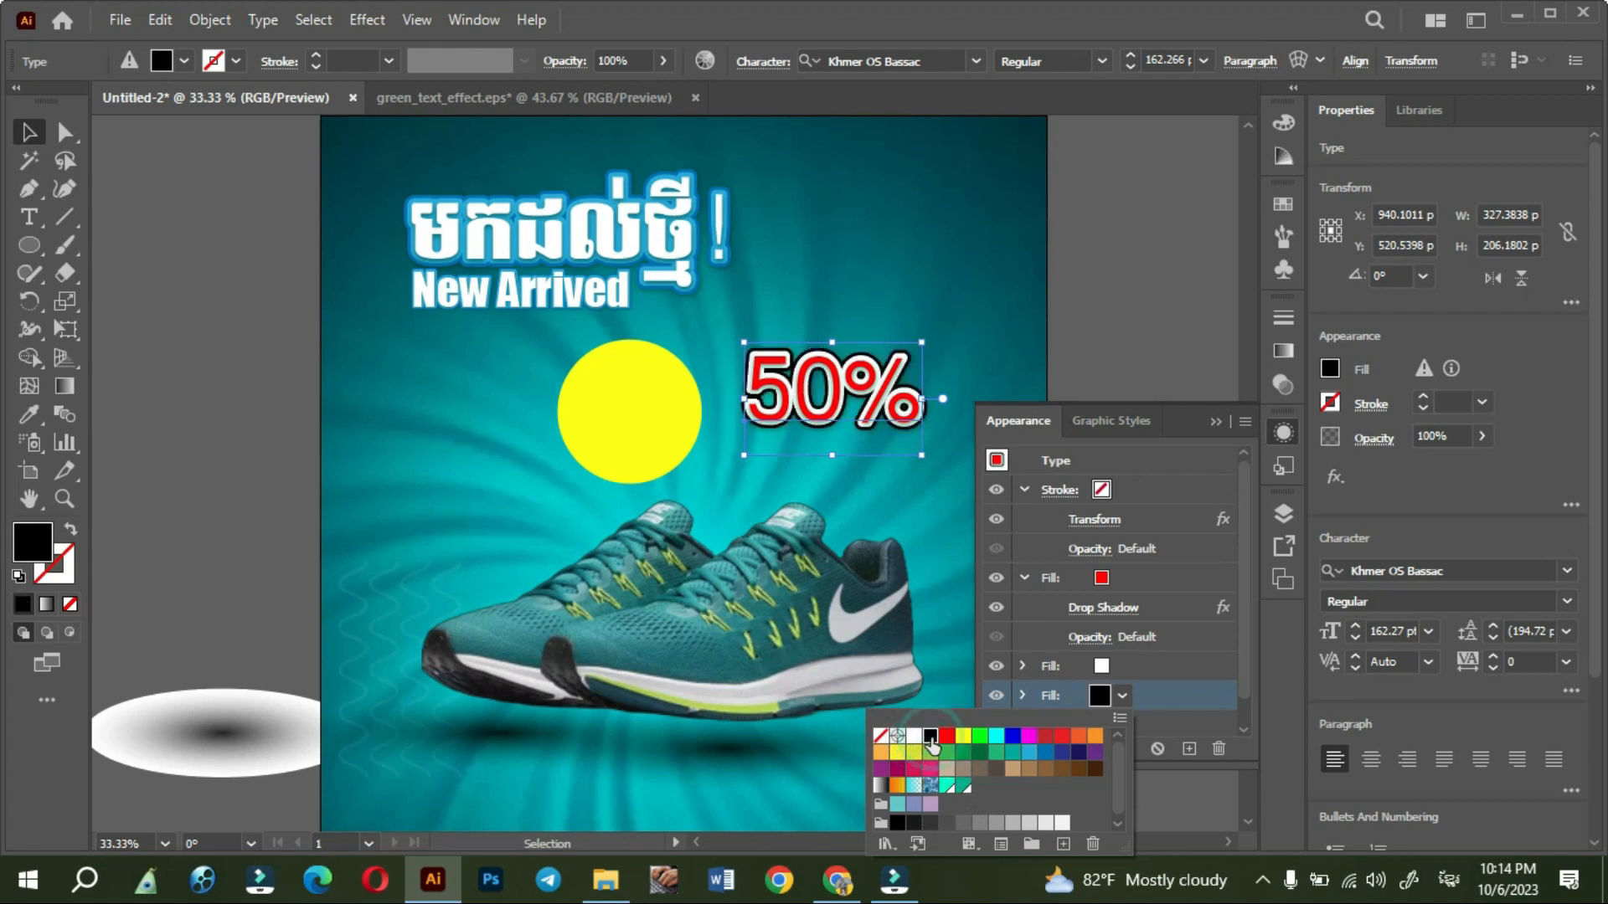
left_click(979, 754)
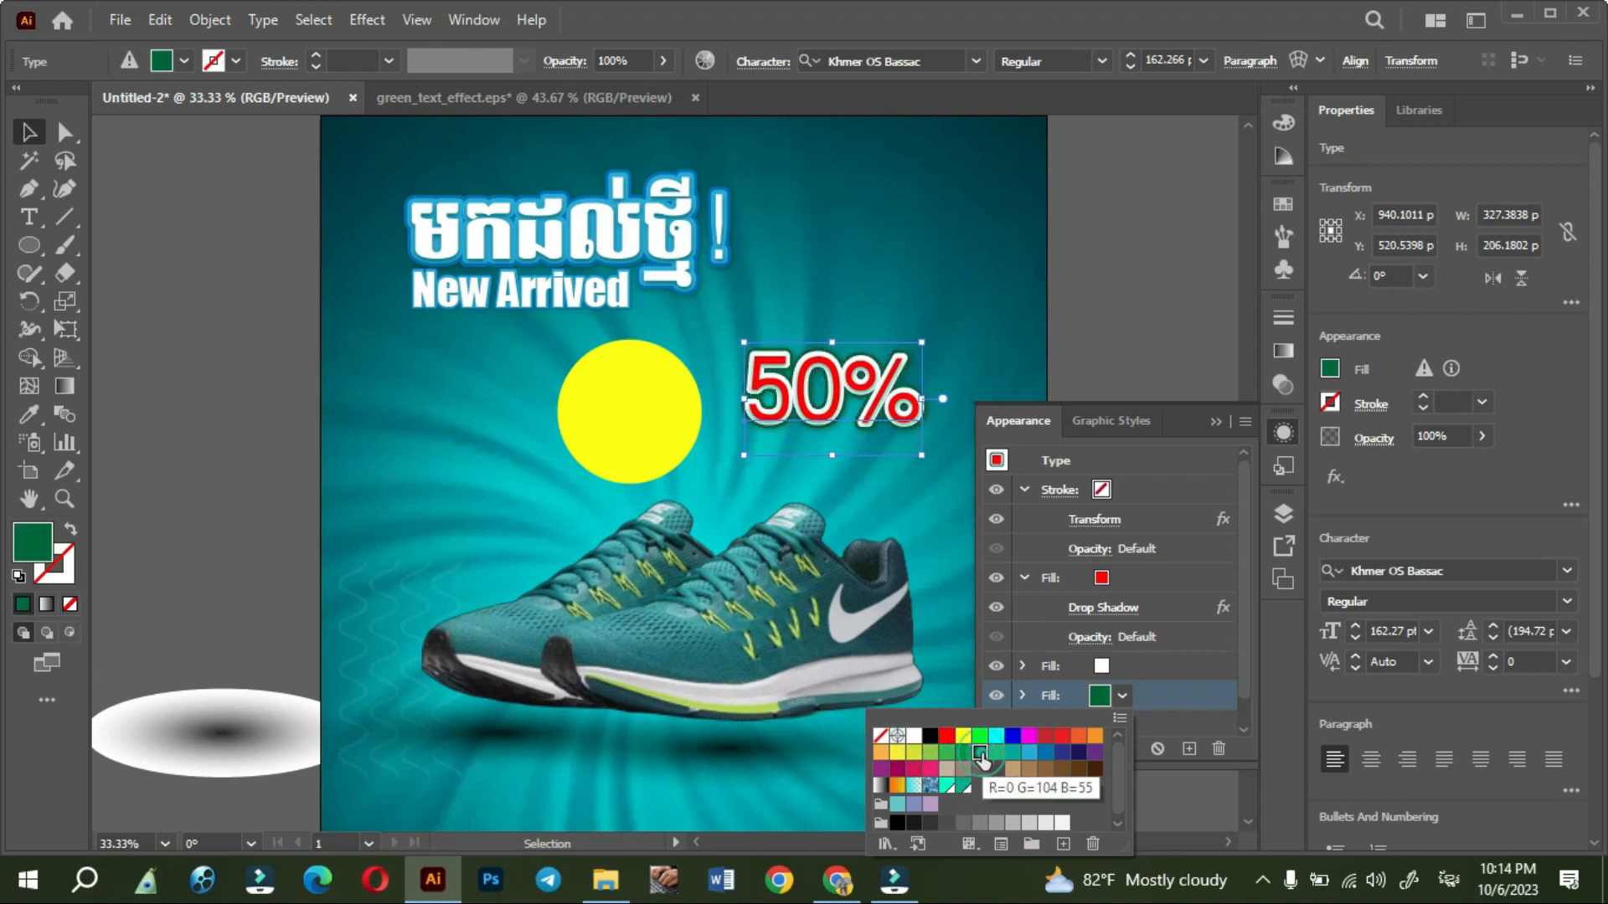
left_click(1079, 752)
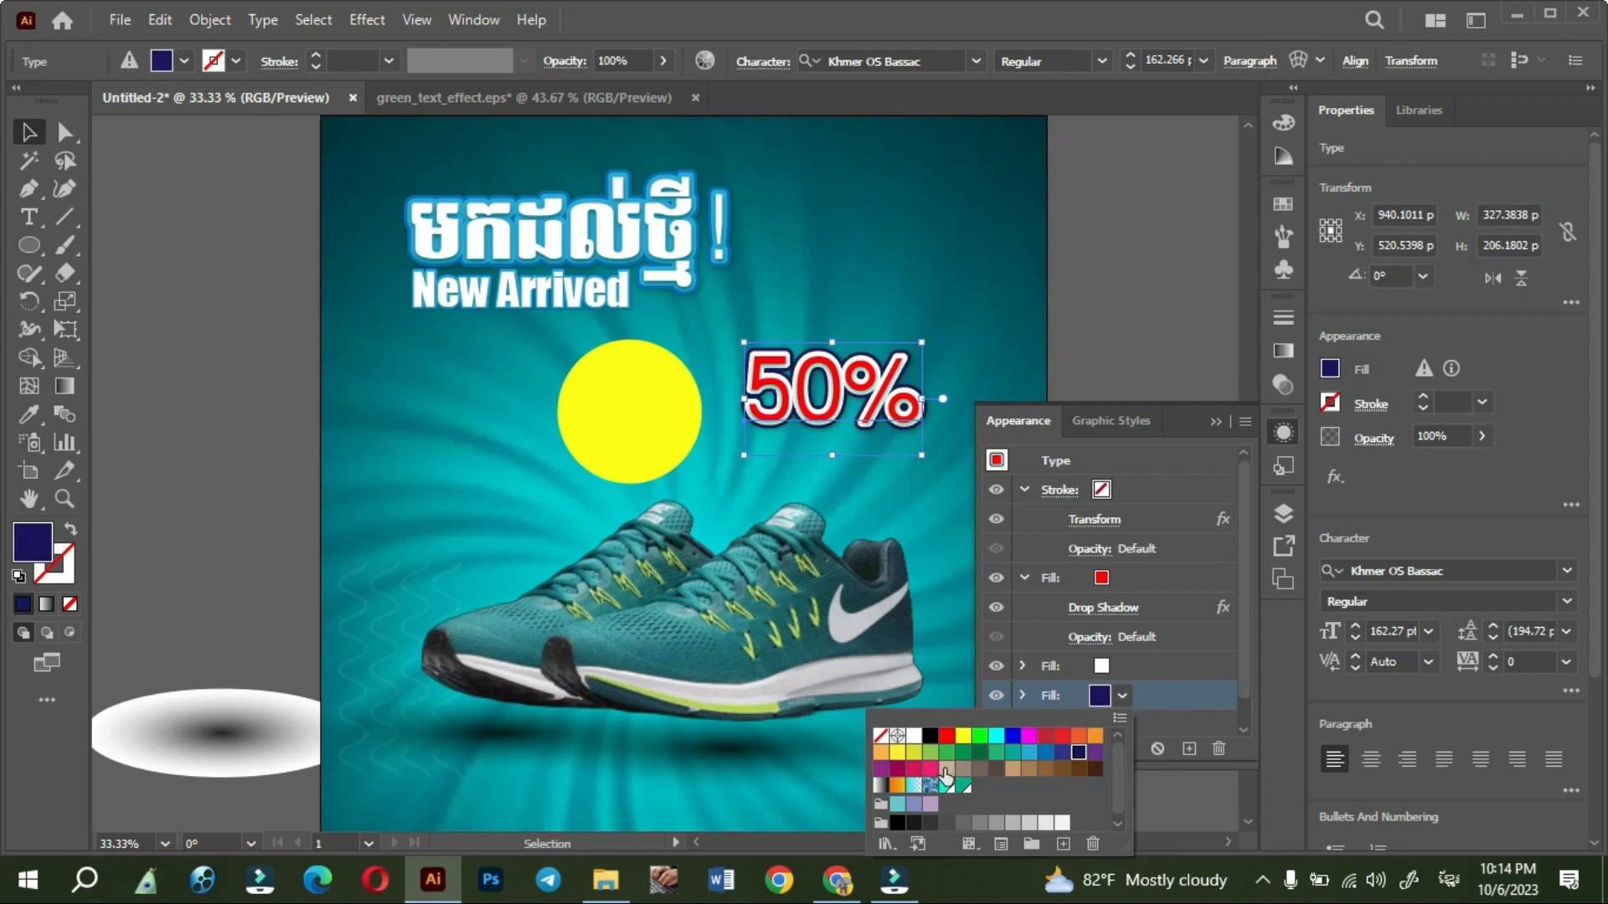
- Apply the white-to-black gradient swatch to the 50% text's bottom fill and change its font to Impact
left_click(881, 786)
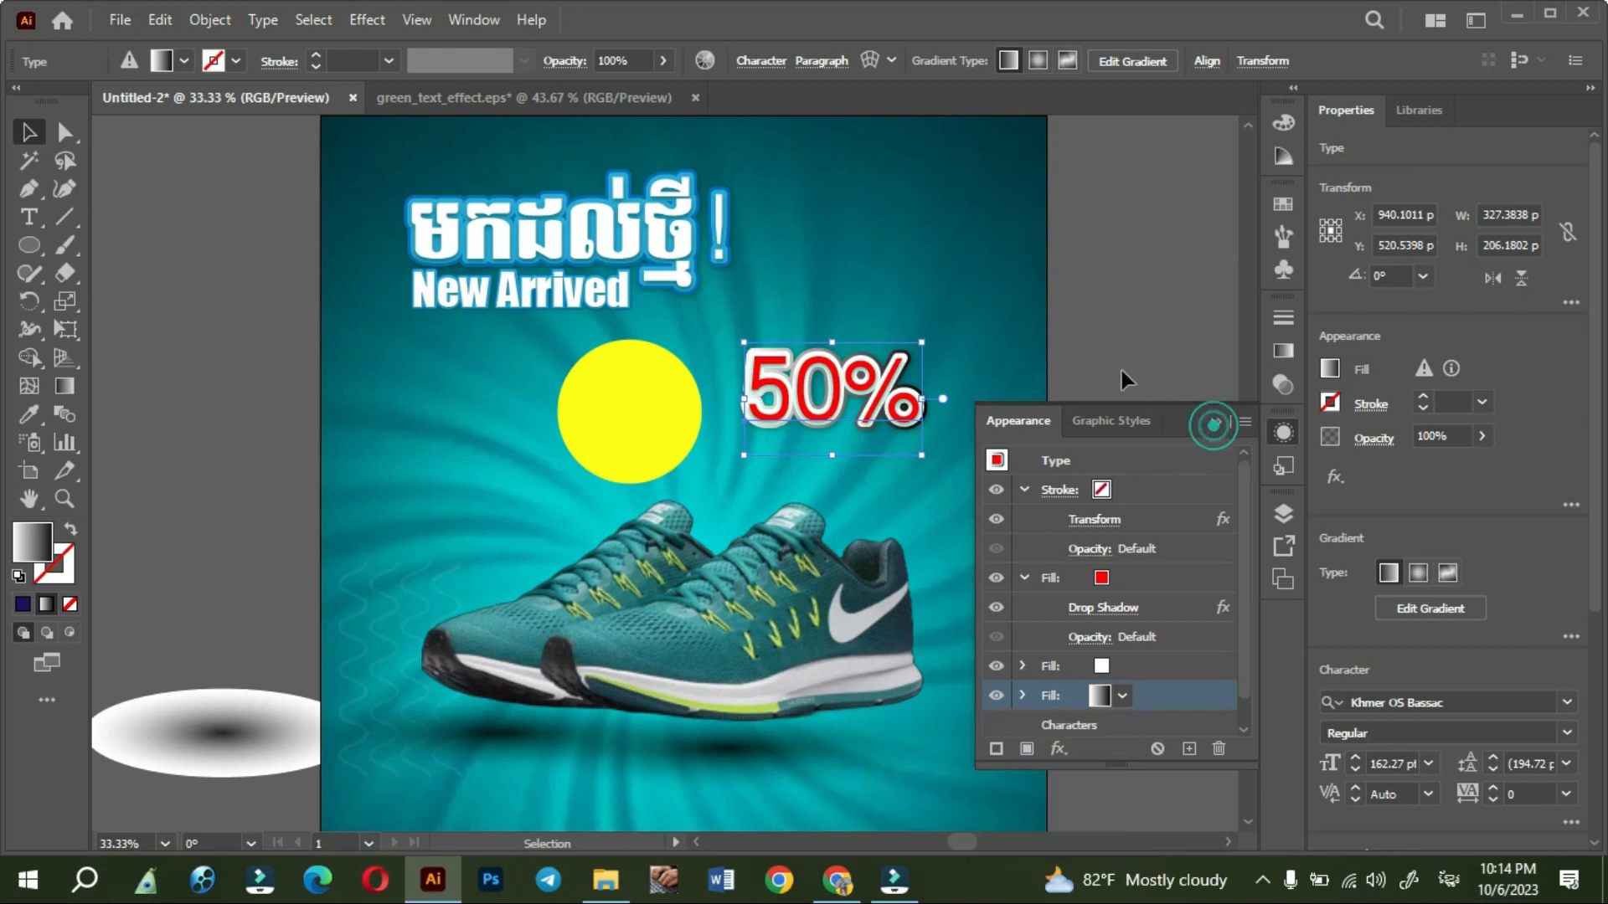
left_click(1212, 425)
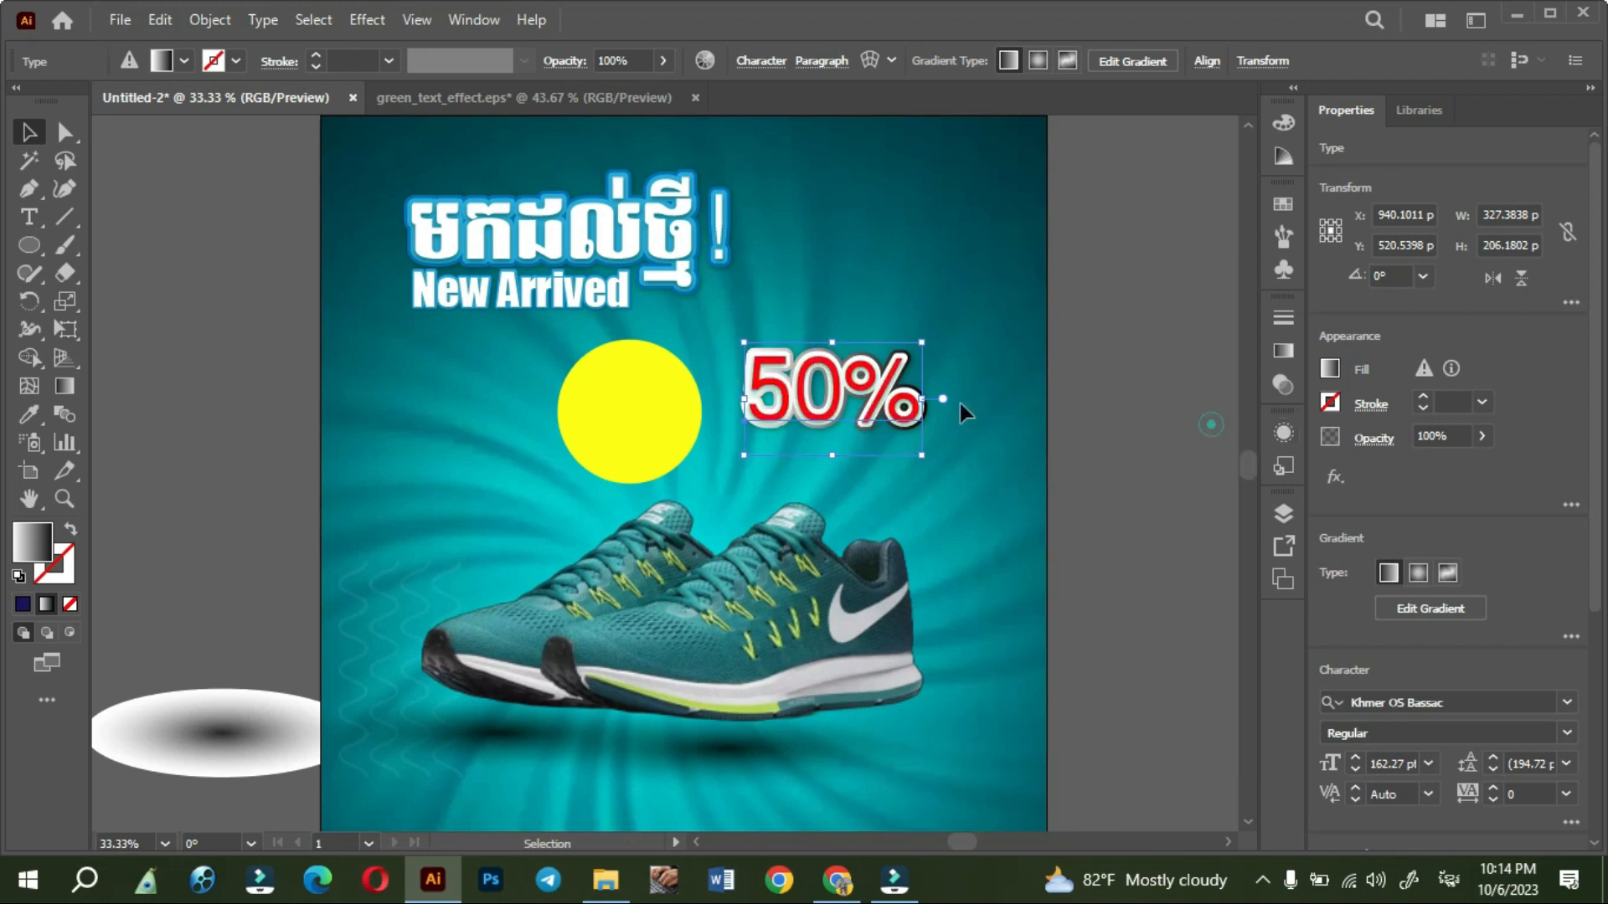
triple_click(889, 387)
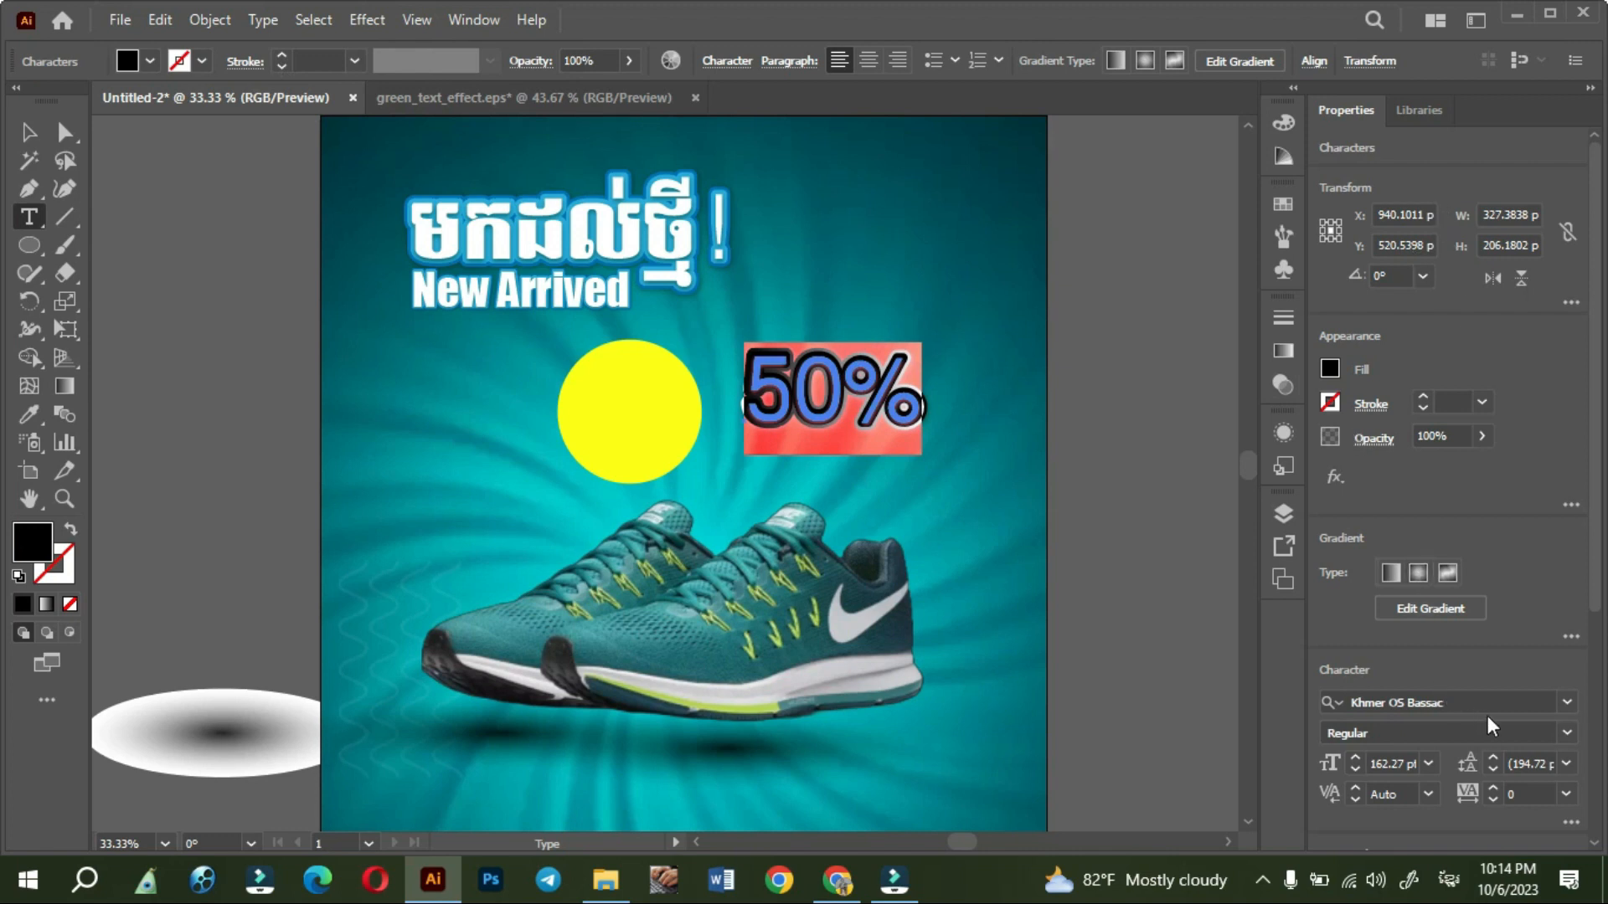
left_click(1567, 704)
scroll(1431, 790, "down", 4)
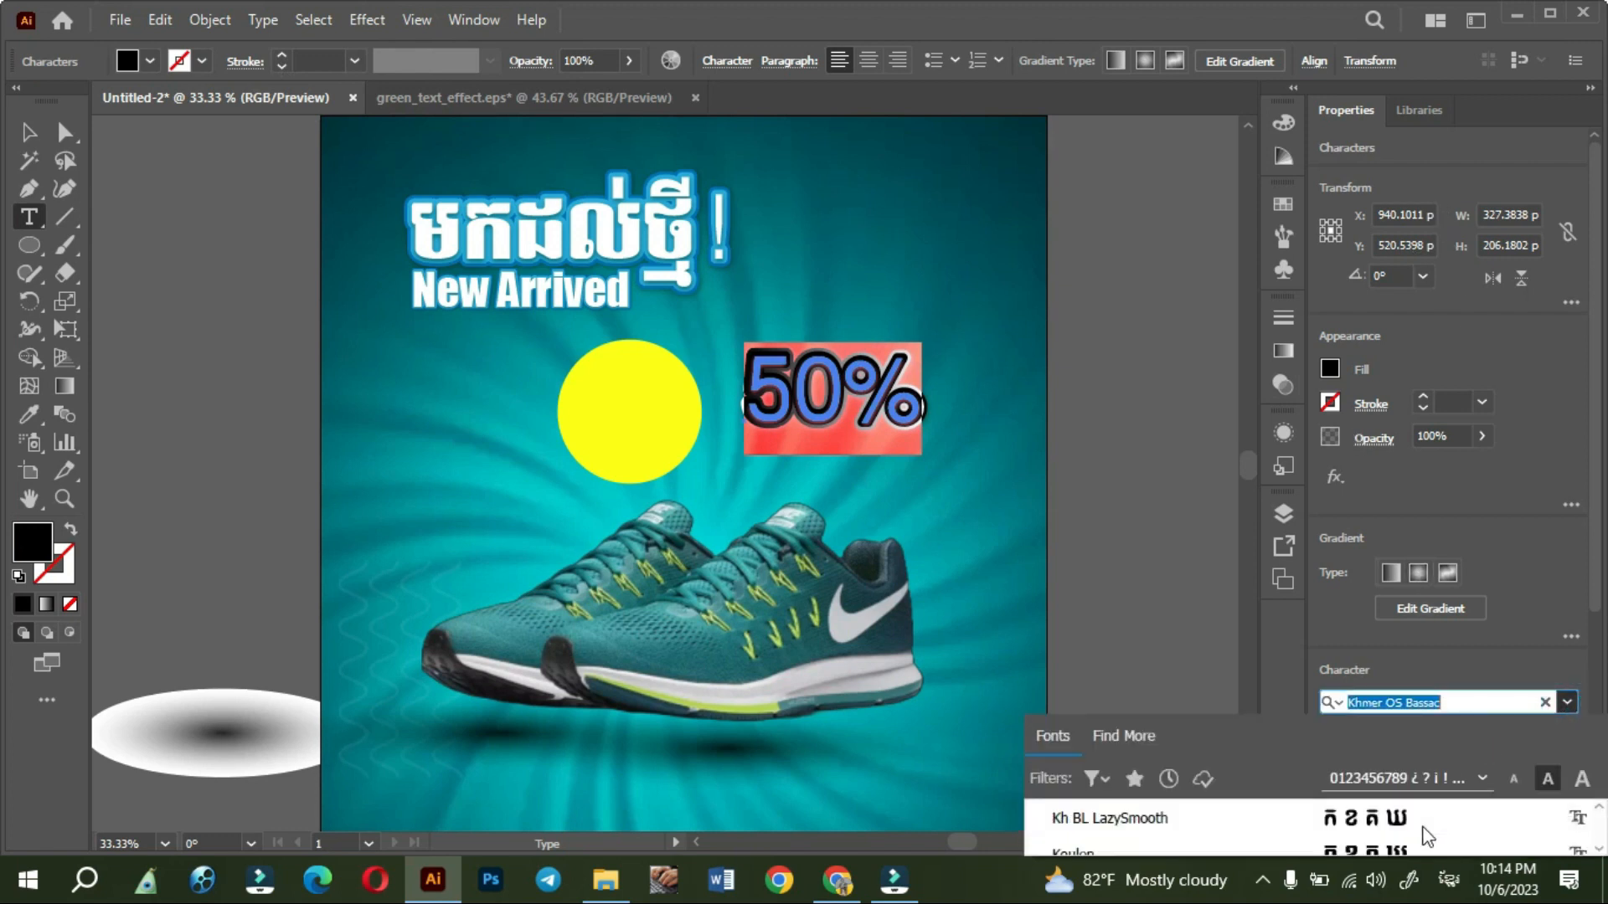
scroll(1420, 829, "down", 4)
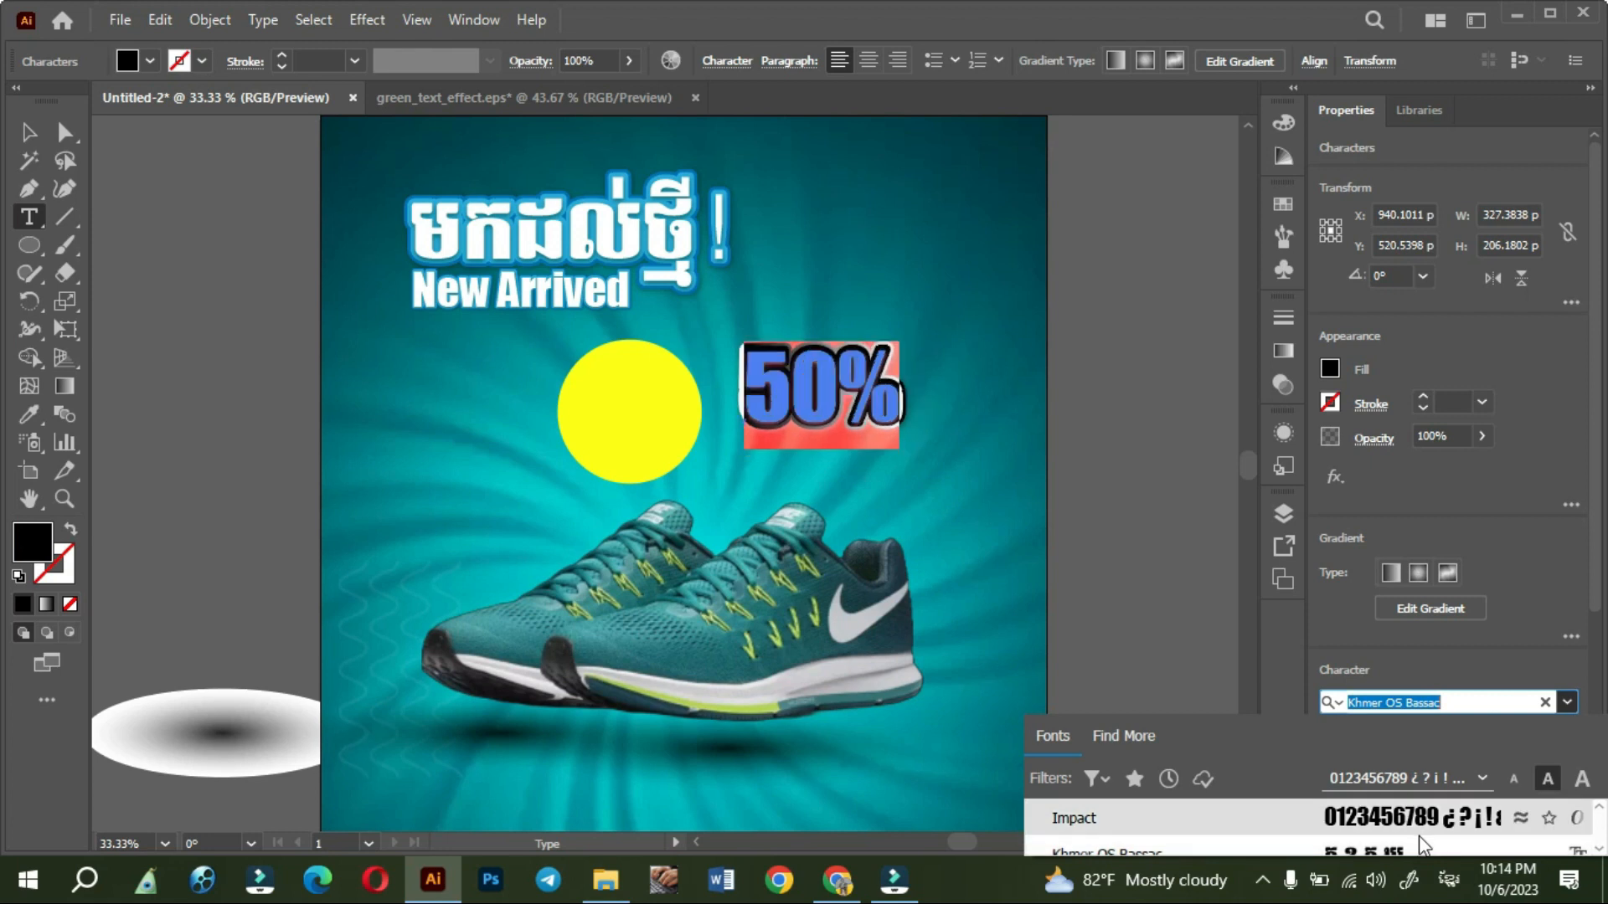
left_click(1388, 815)
left_click(29, 133)
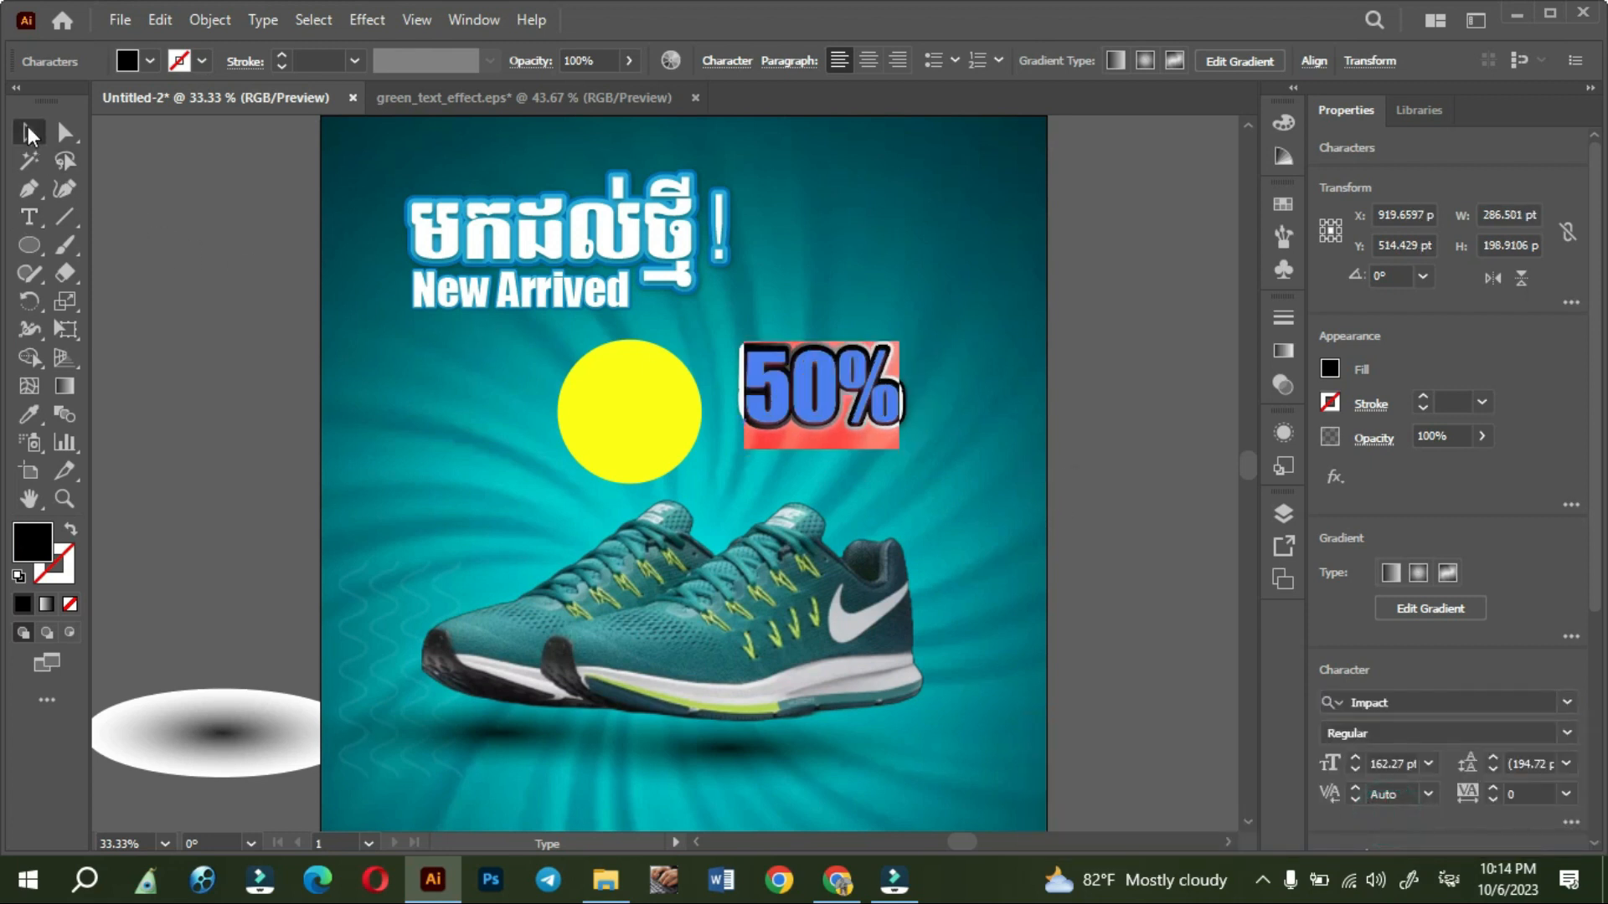
- Bring the 50% text to the front and move it over the right half of the yellow circle
left_click(474, 474)
mouse_move(817, 386)
left_mouse_down()
mouse_move(791, 387)
mouse_move(813, 406)
left_mouse_up()
right_click(814, 409)
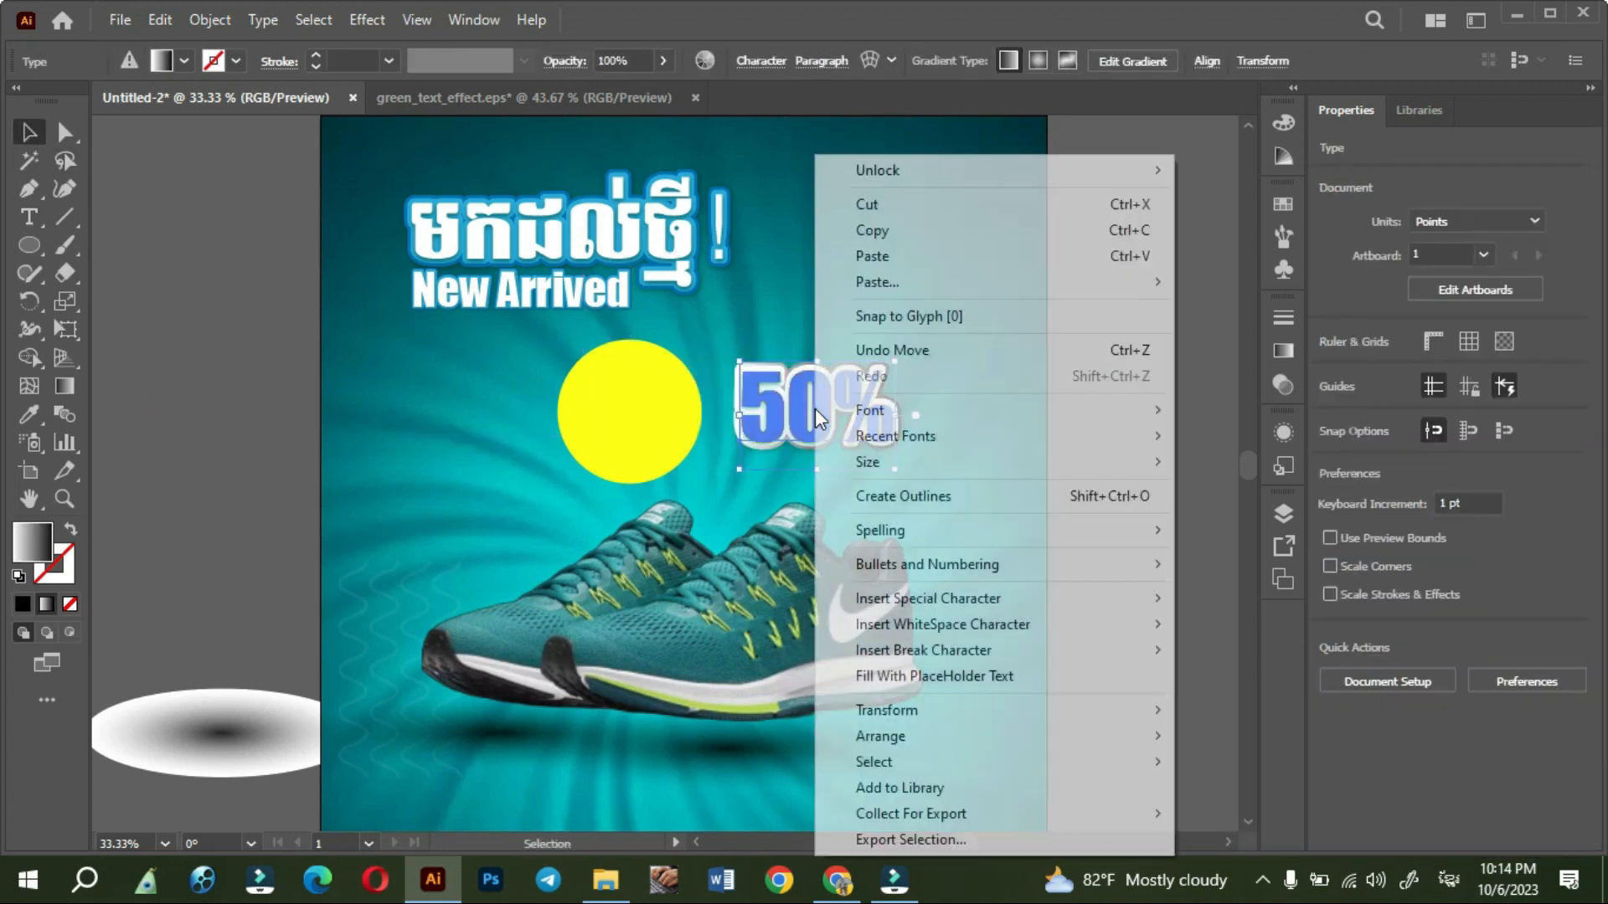
mouse_move(920, 737)
left_click(1236, 728)
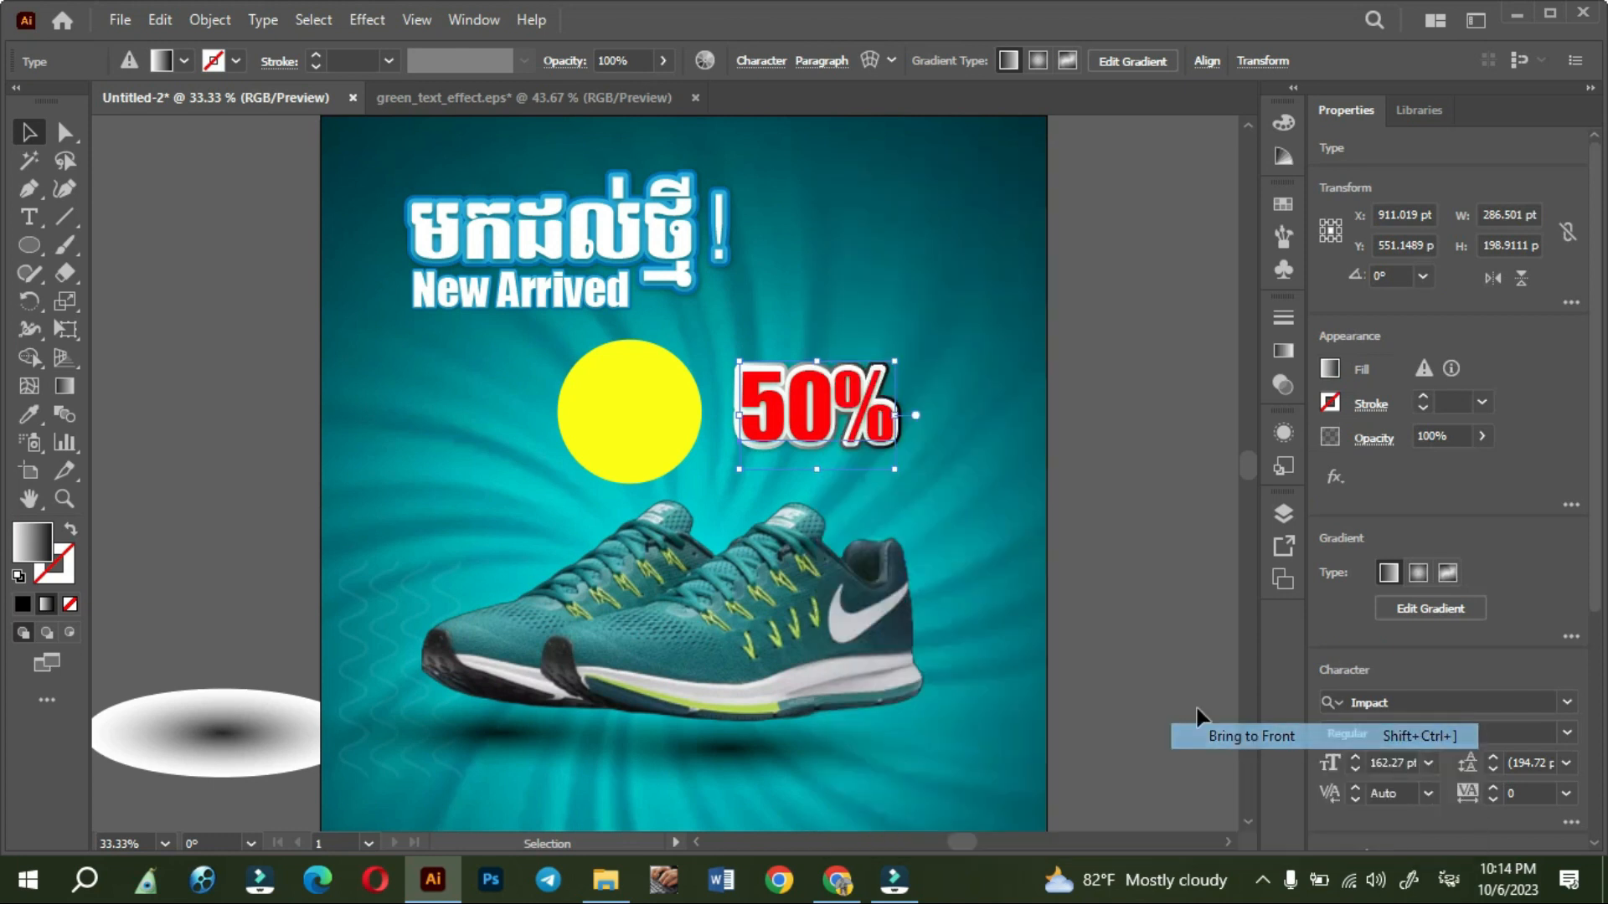
left_click_drag(807, 424, 670, 434)
- Move the 50% text clear of the yellow circle and duplicate the circle slightly above the original
left_click(590, 446)
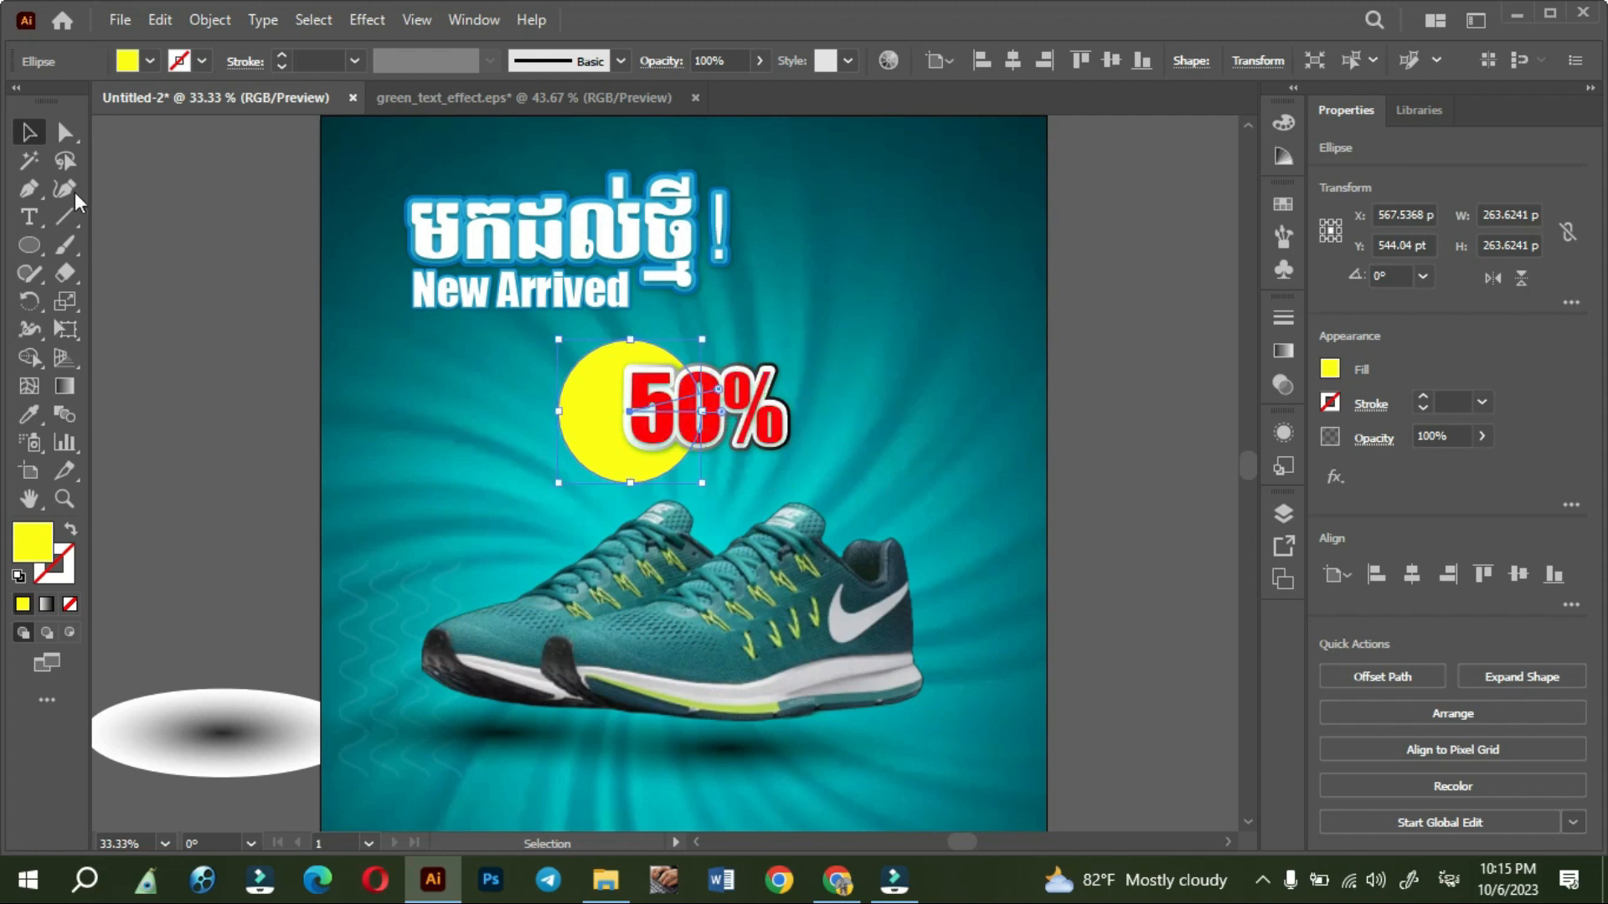
left_click(144, 288)
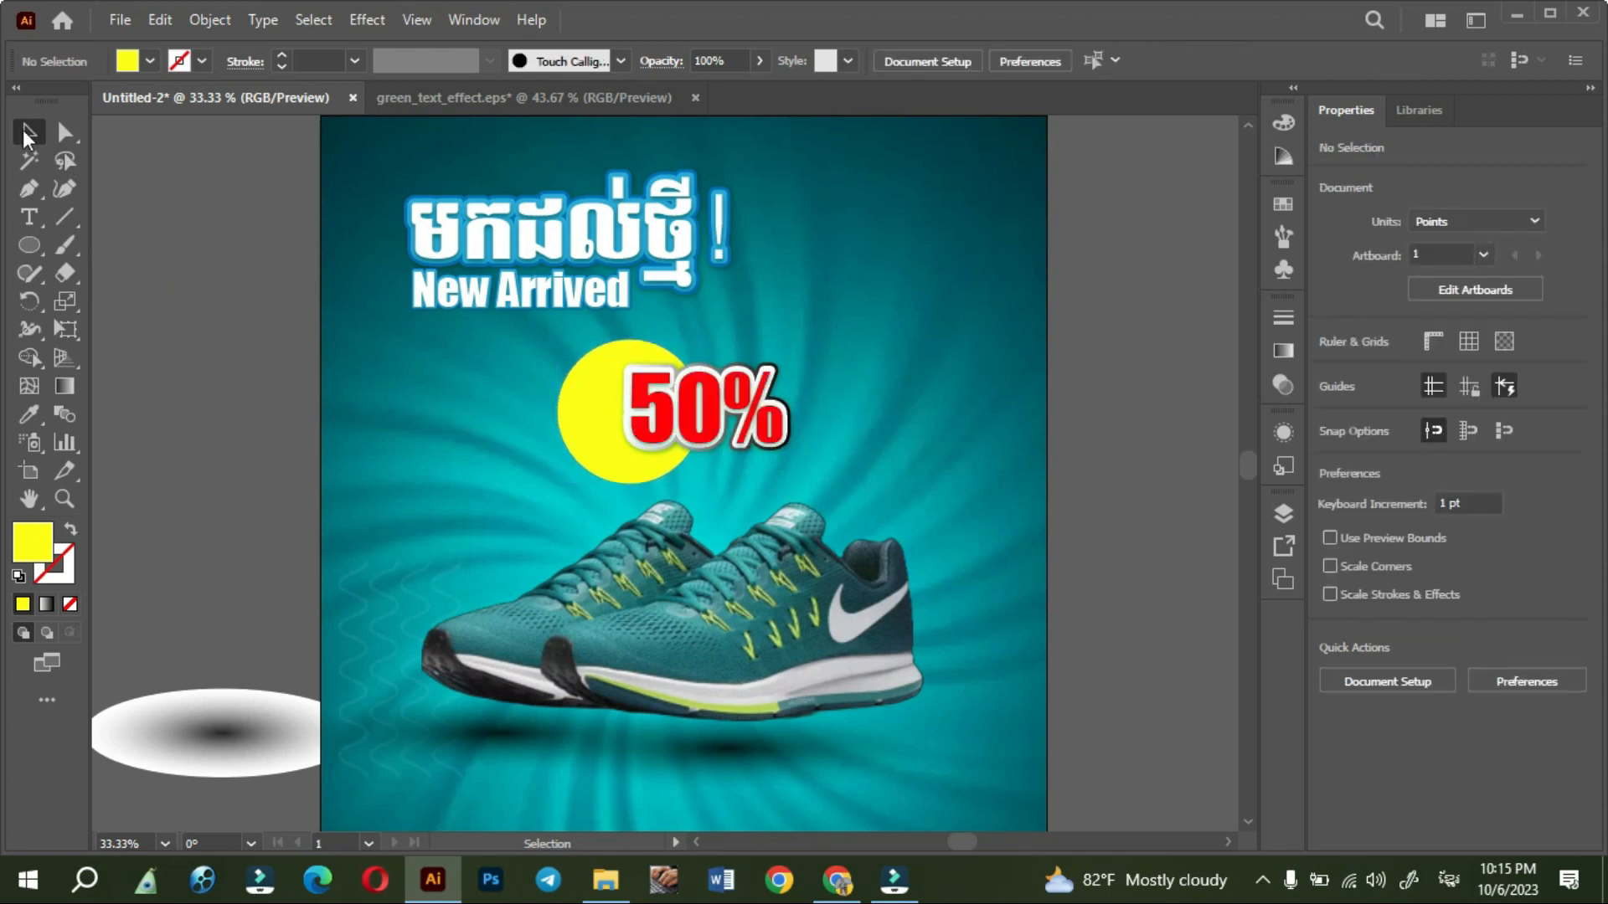
left_click_drag(699, 429, 825, 419)
key("ctrl+z")
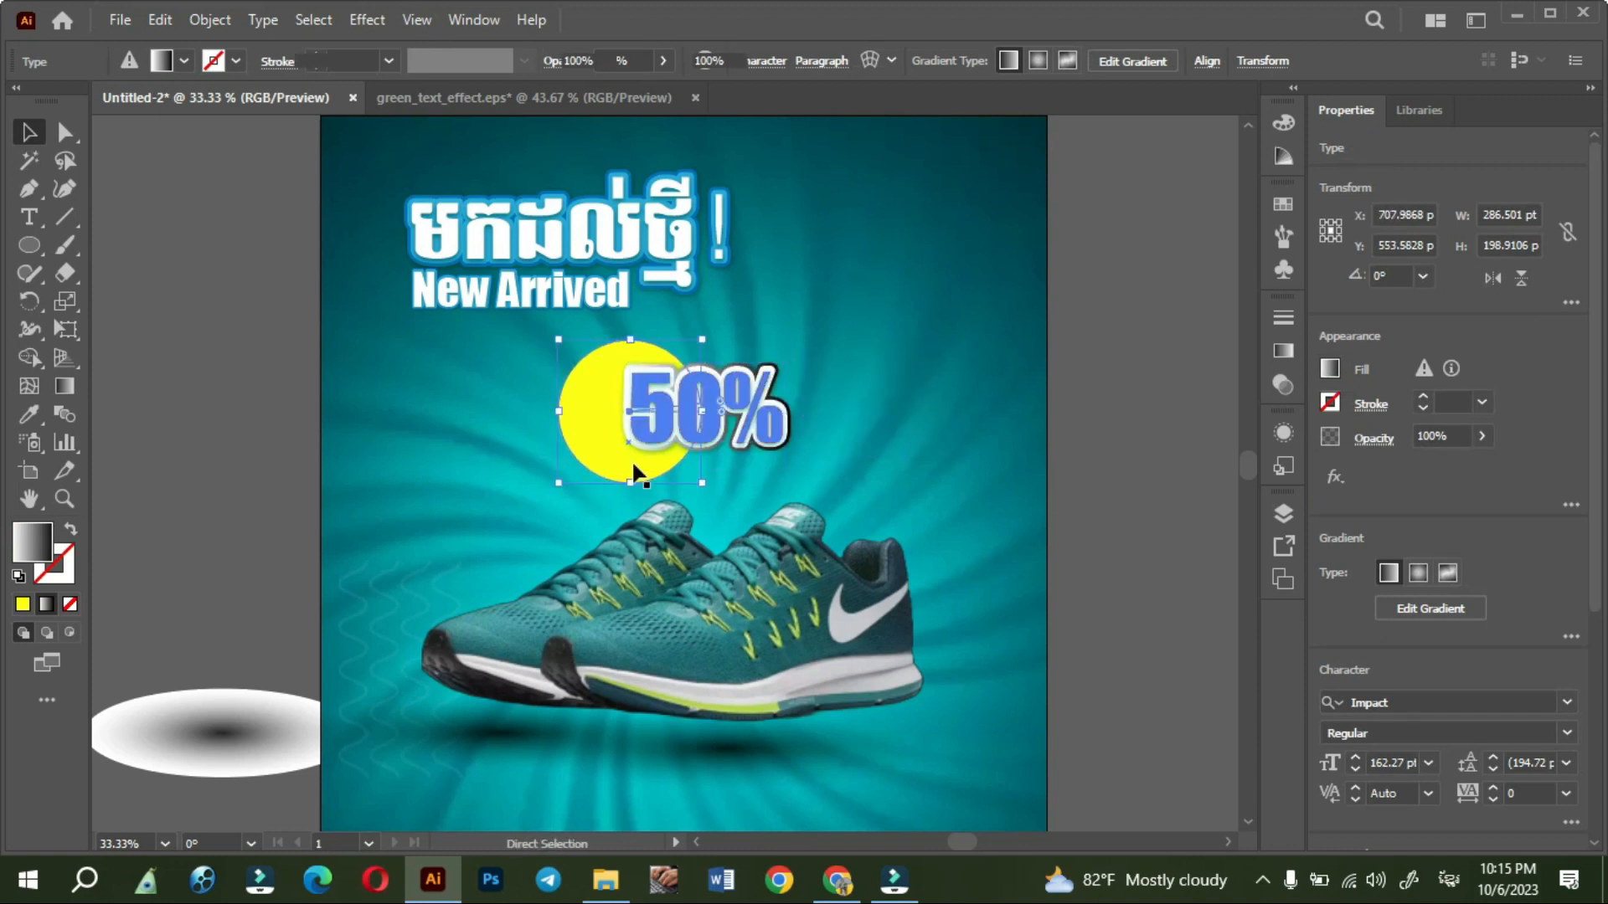
left_click(633, 462, "ctrl")
left_click_drag(764, 412, 942, 393)
left_click(612, 426)
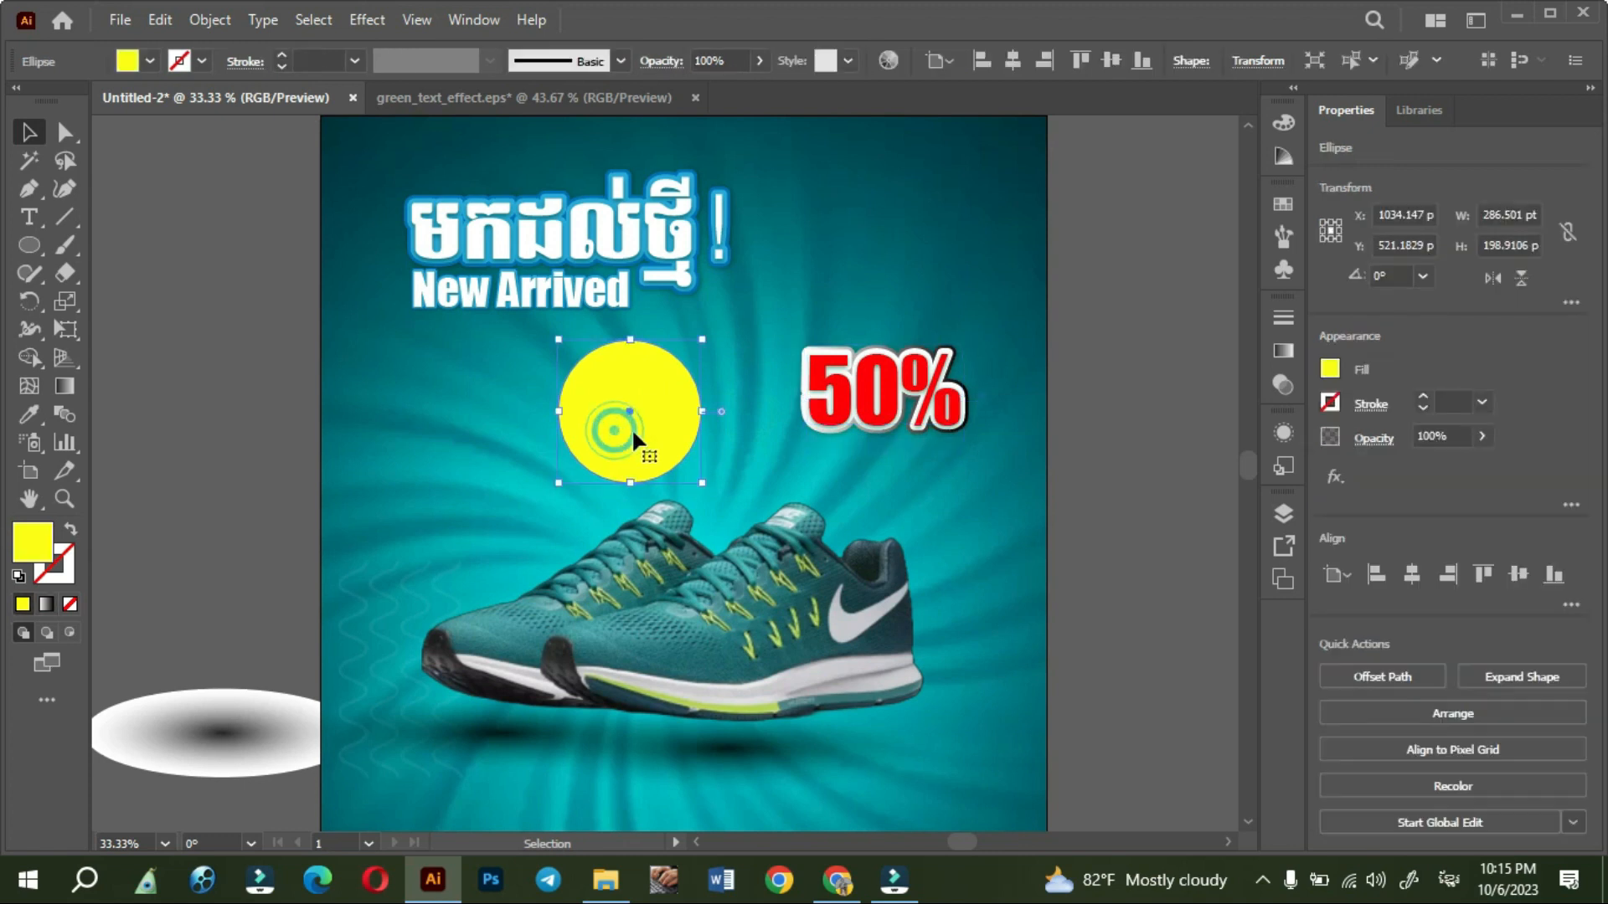
left_click_drag(645, 432, 645, 419)
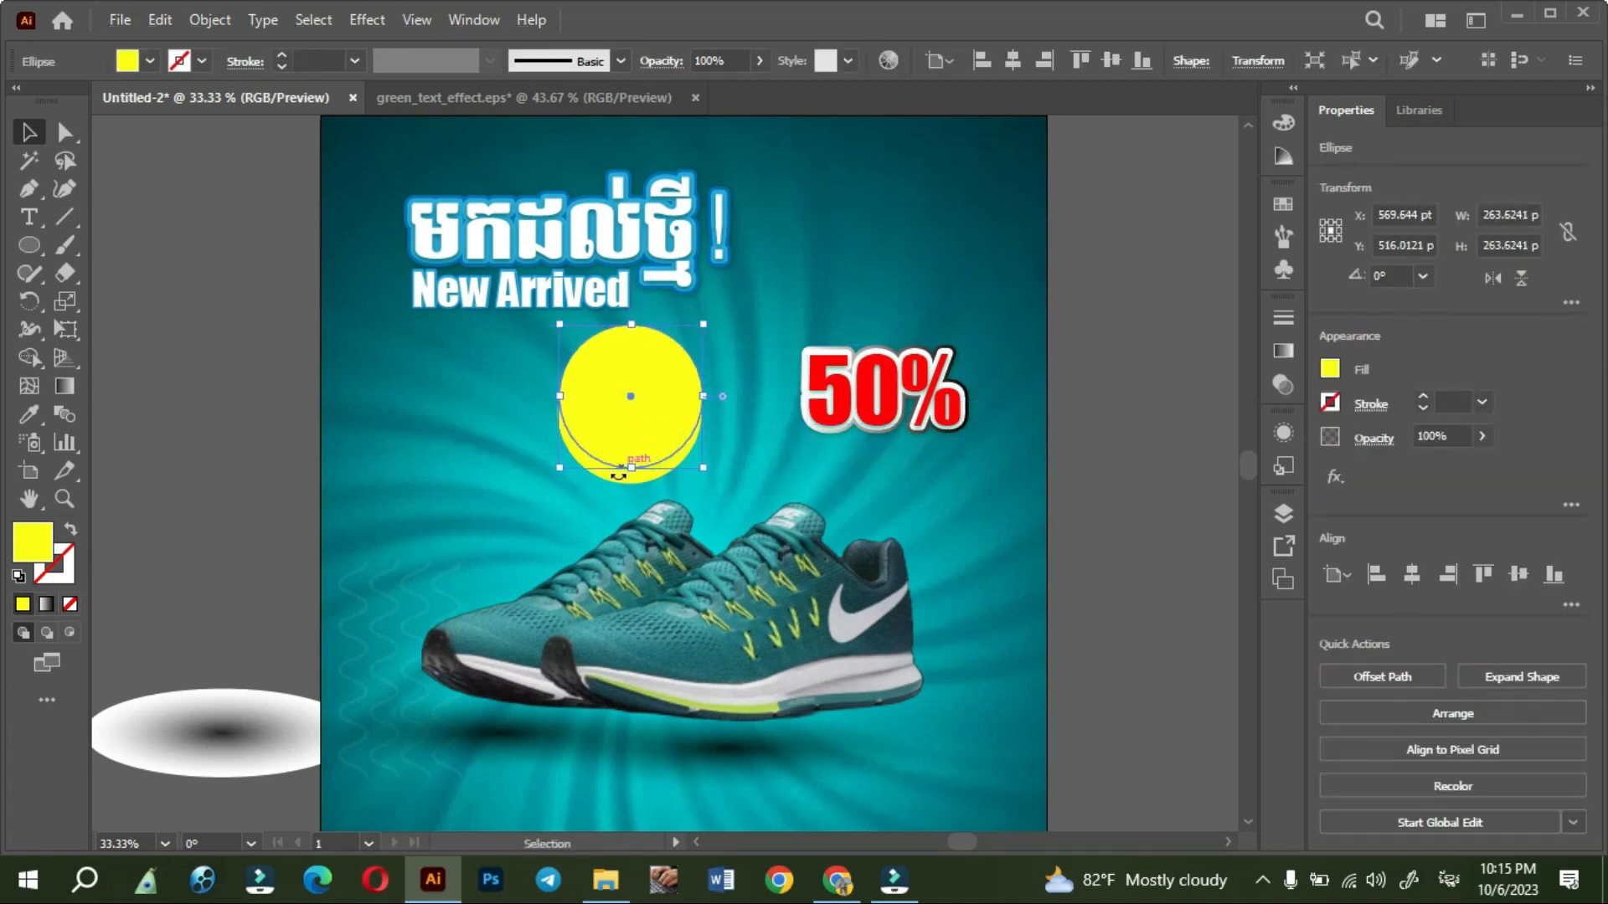
- Fill the lower circle, behind the yellow copy, with the orange-to-yellow gradient swatch
left_click(569, 501)
left_click(614, 476)
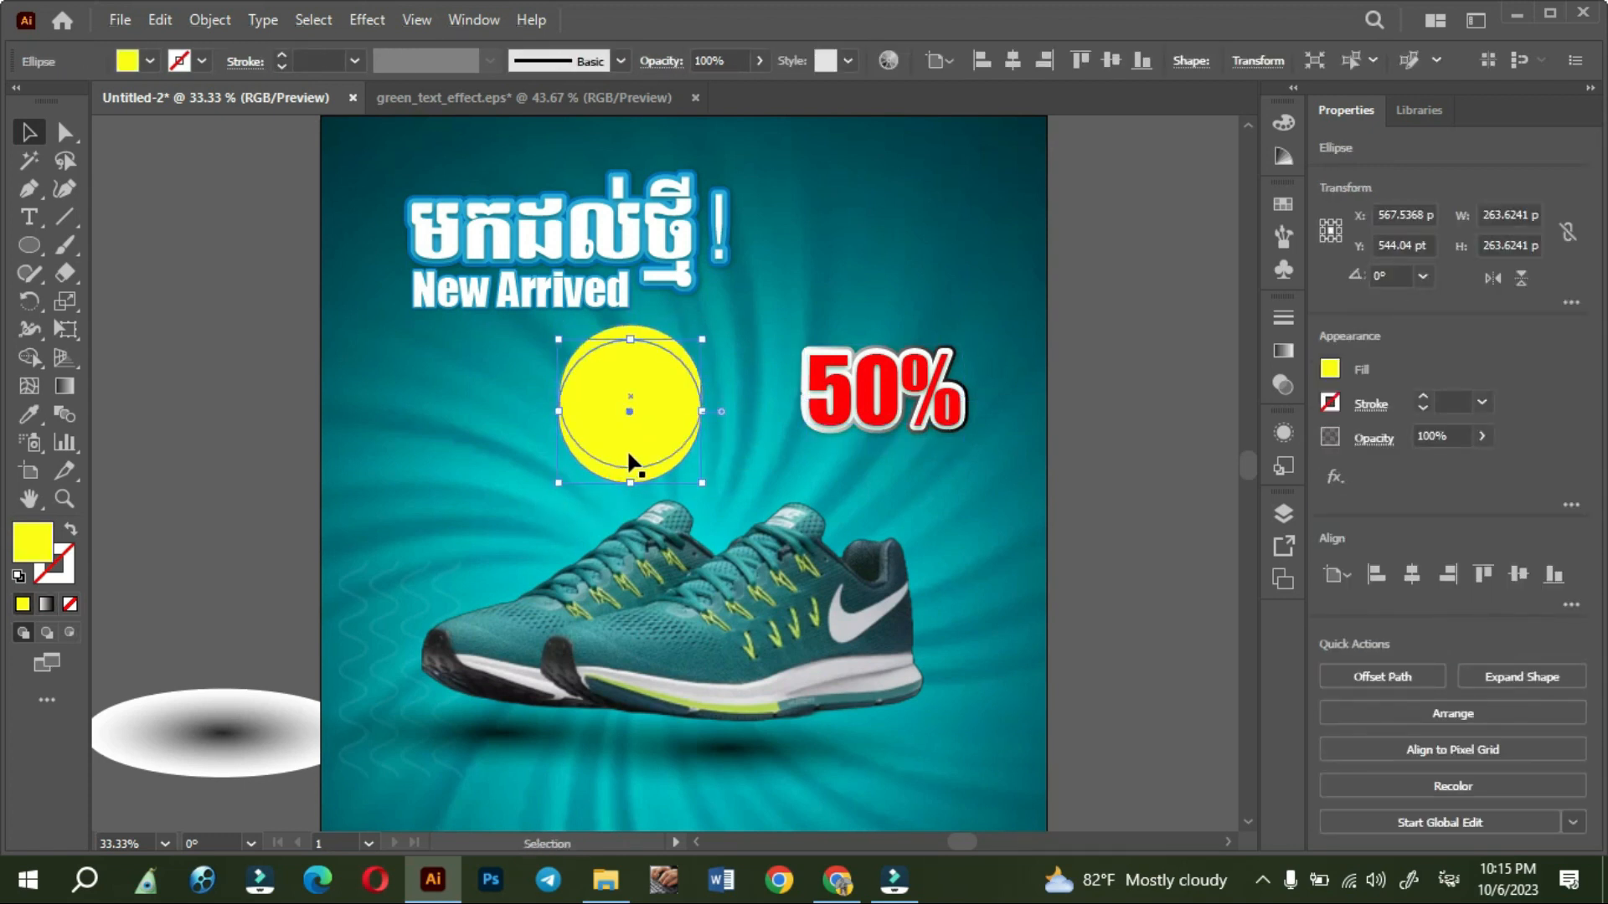
left_click(628, 388)
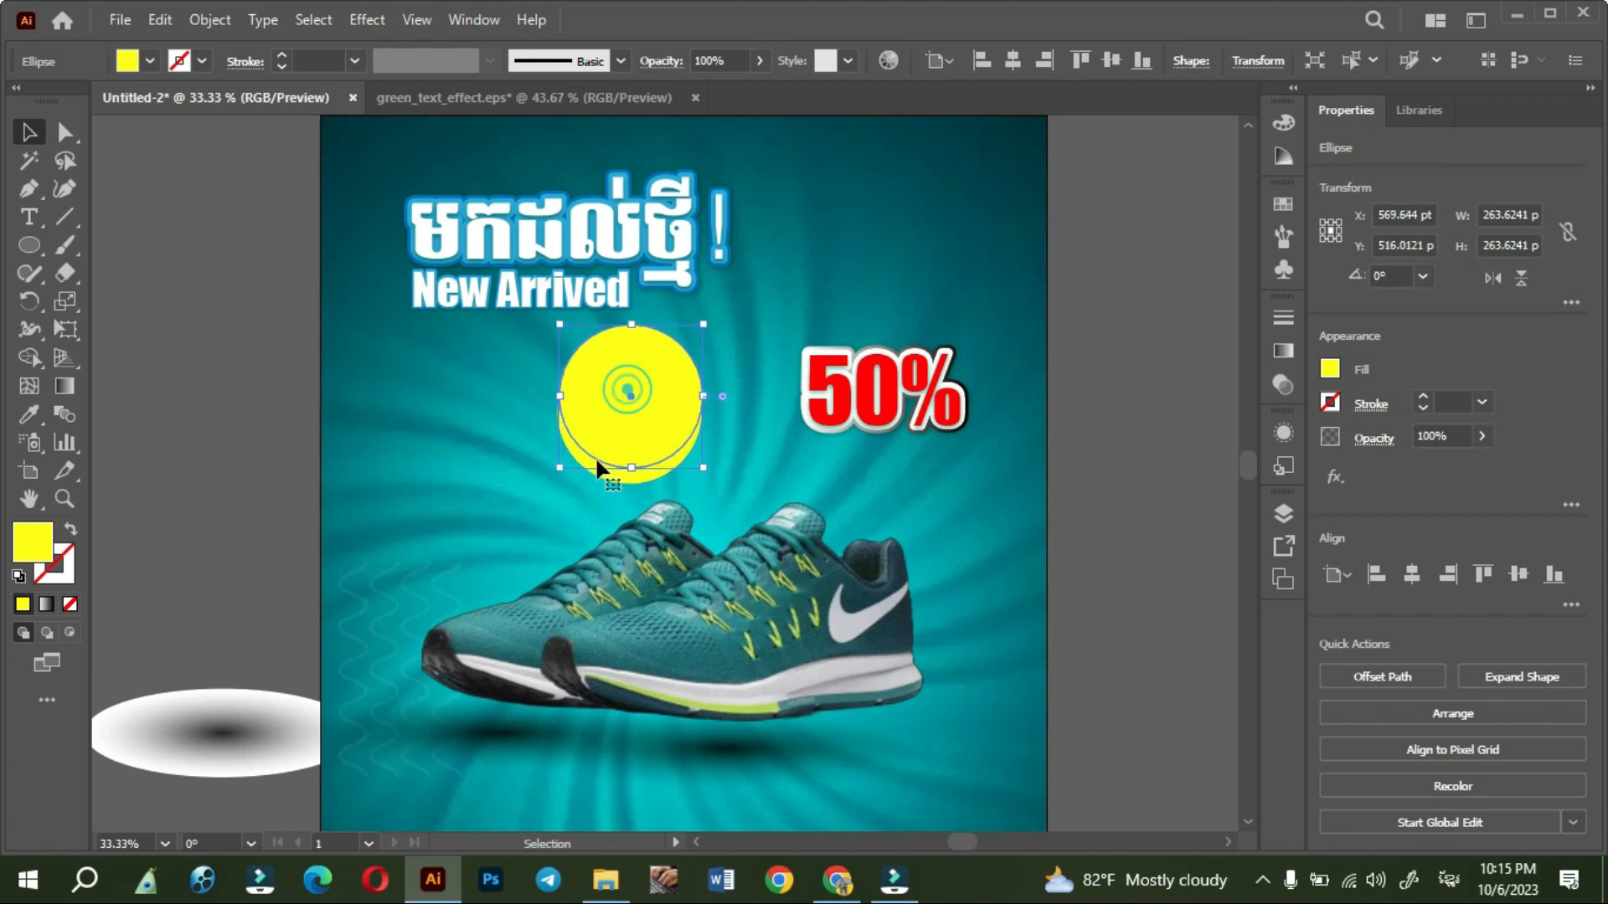
left_click(606, 488)
left_click(616, 479)
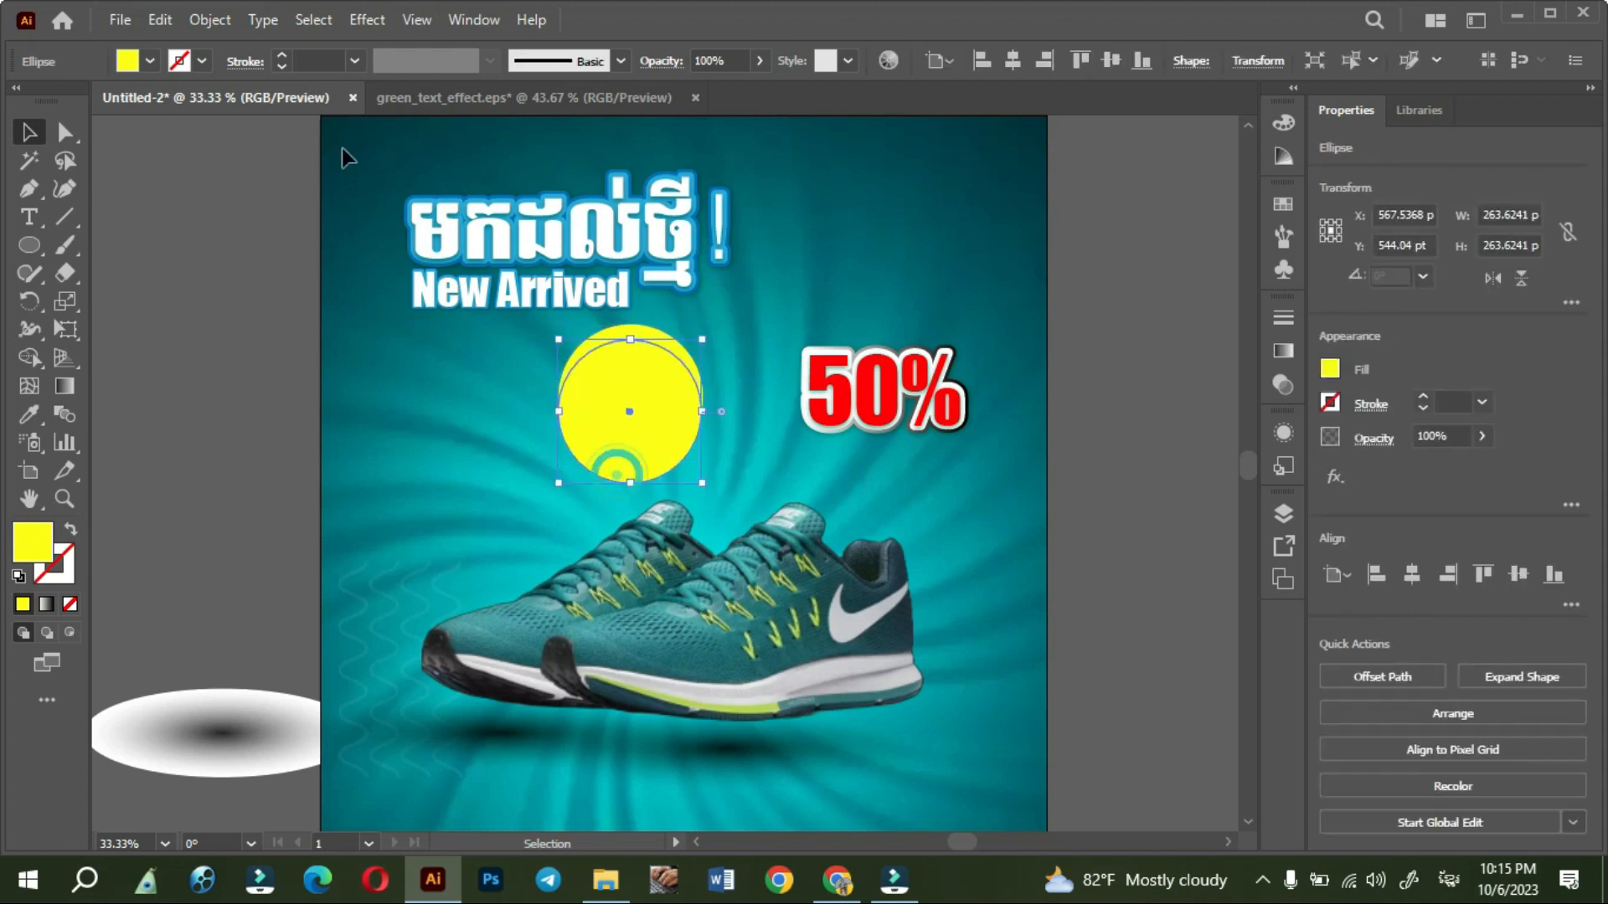
left_click(149, 61)
left_click(34, 119)
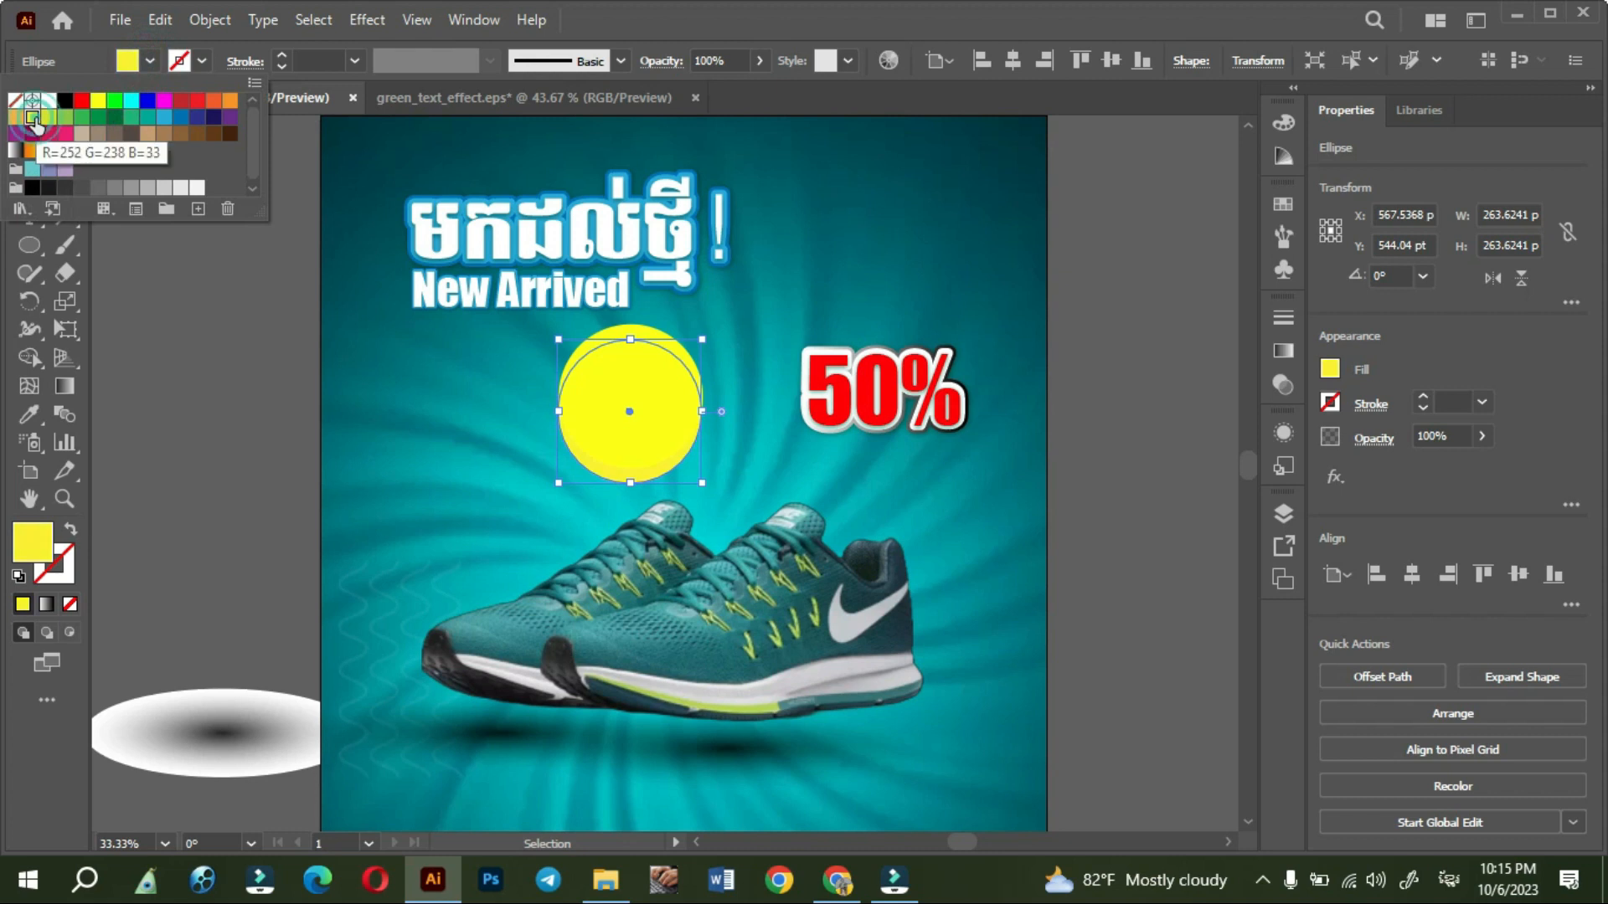
left_click(30, 151)
left_click(187, 516)
left_click(188, 516)
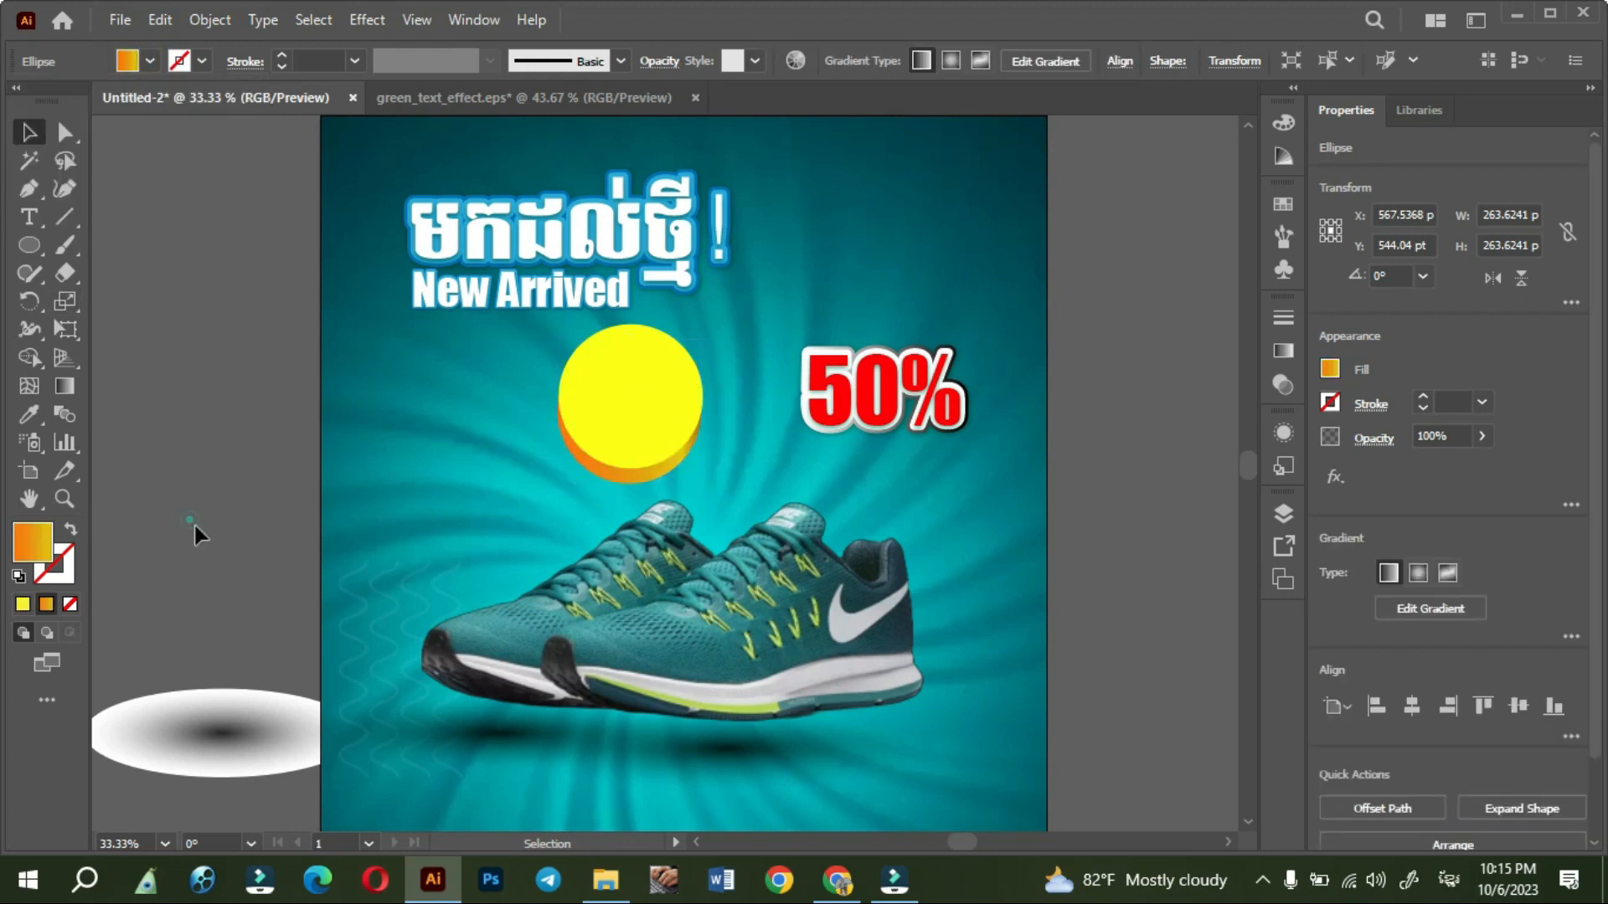
- Place the 50% text over the slightly shifted yellow circle and put a copy of it to the circle's left
mouse_move(651, 404)
left_mouse_down()
mouse_move(675, 417)
mouse_move(639, 431)
mouse_move(637, 417)
left_mouse_up()
left_click(478, 480)
left_click_drag(930, 400, 461, 421)
- Replace the wording of the copied 50% text with "Discount"
double_click(461, 421)
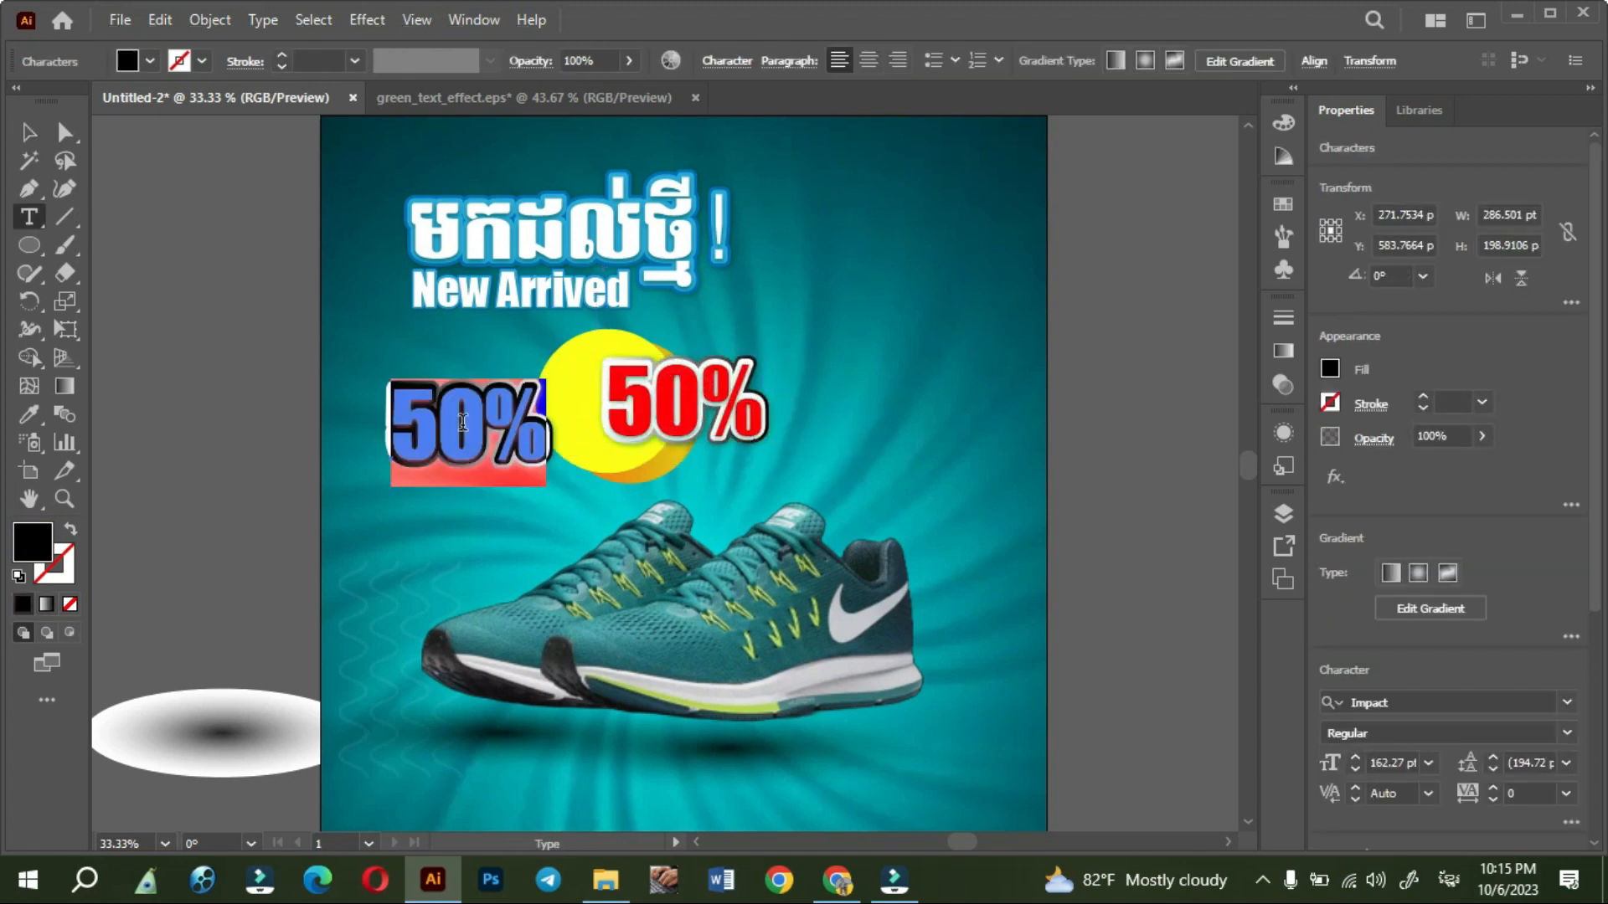
type("ខ")
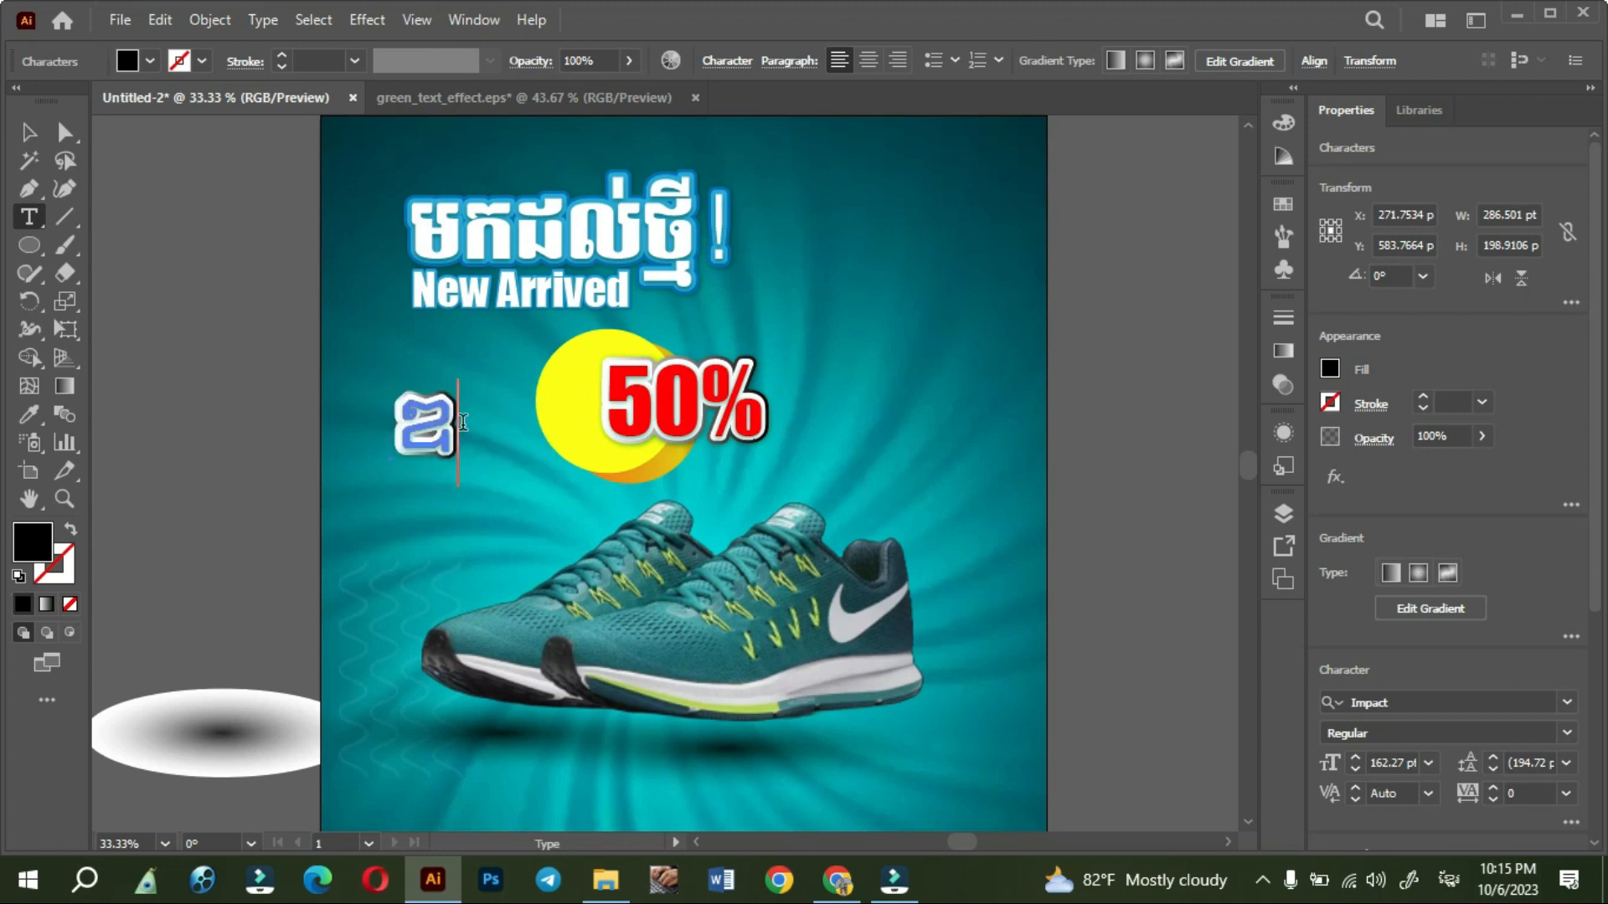
key("ctrl+z")
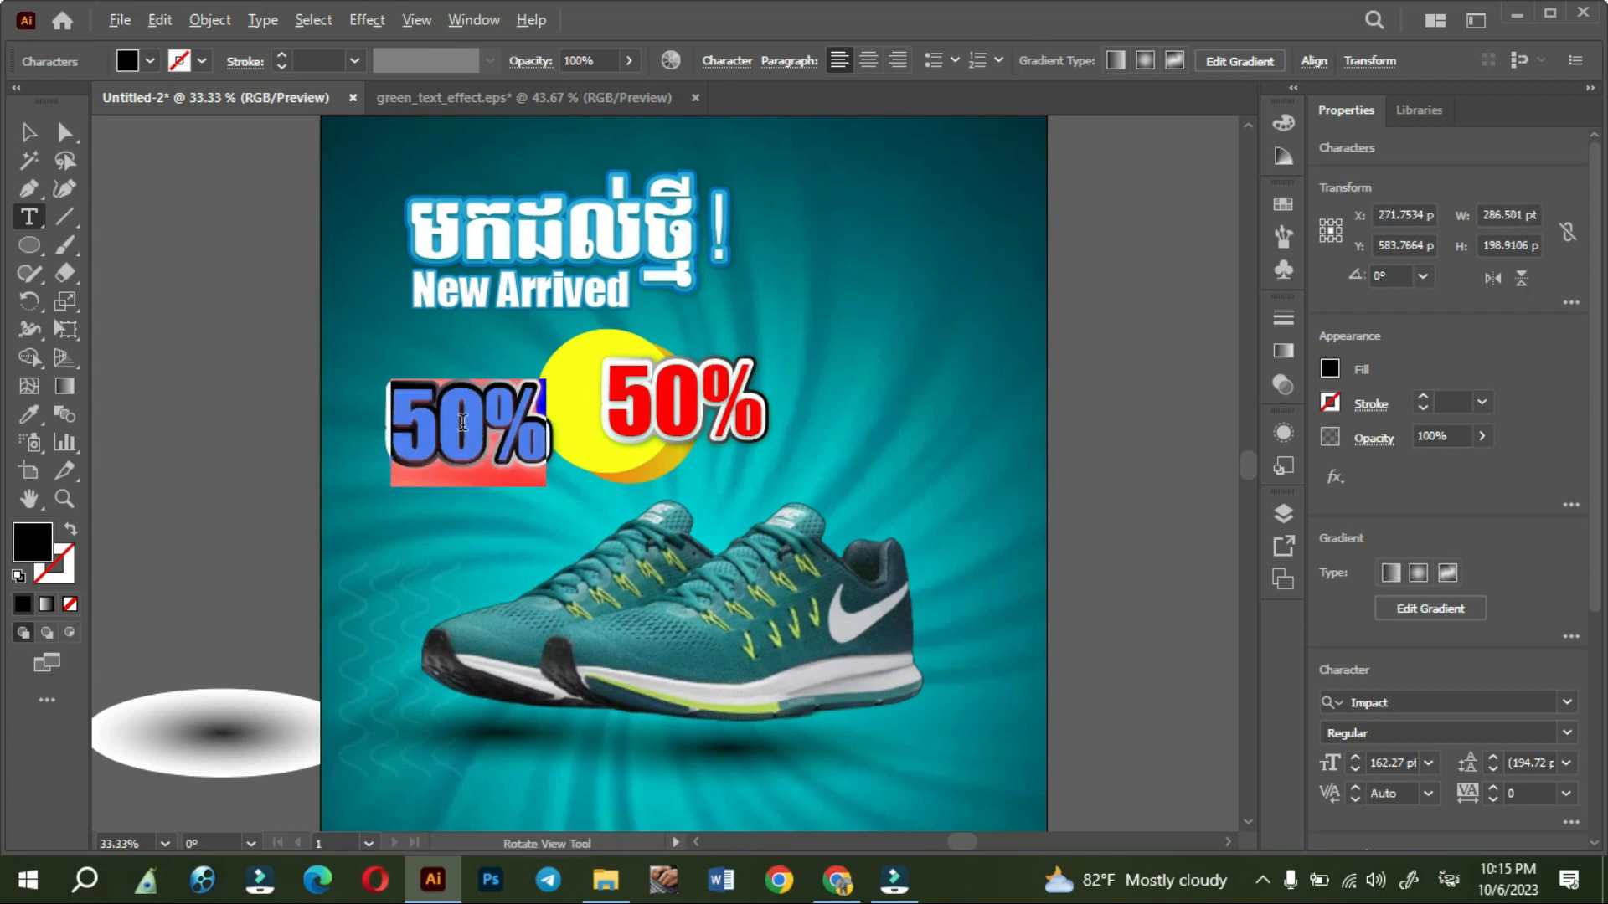
key("alt+shift")
type("Discount")
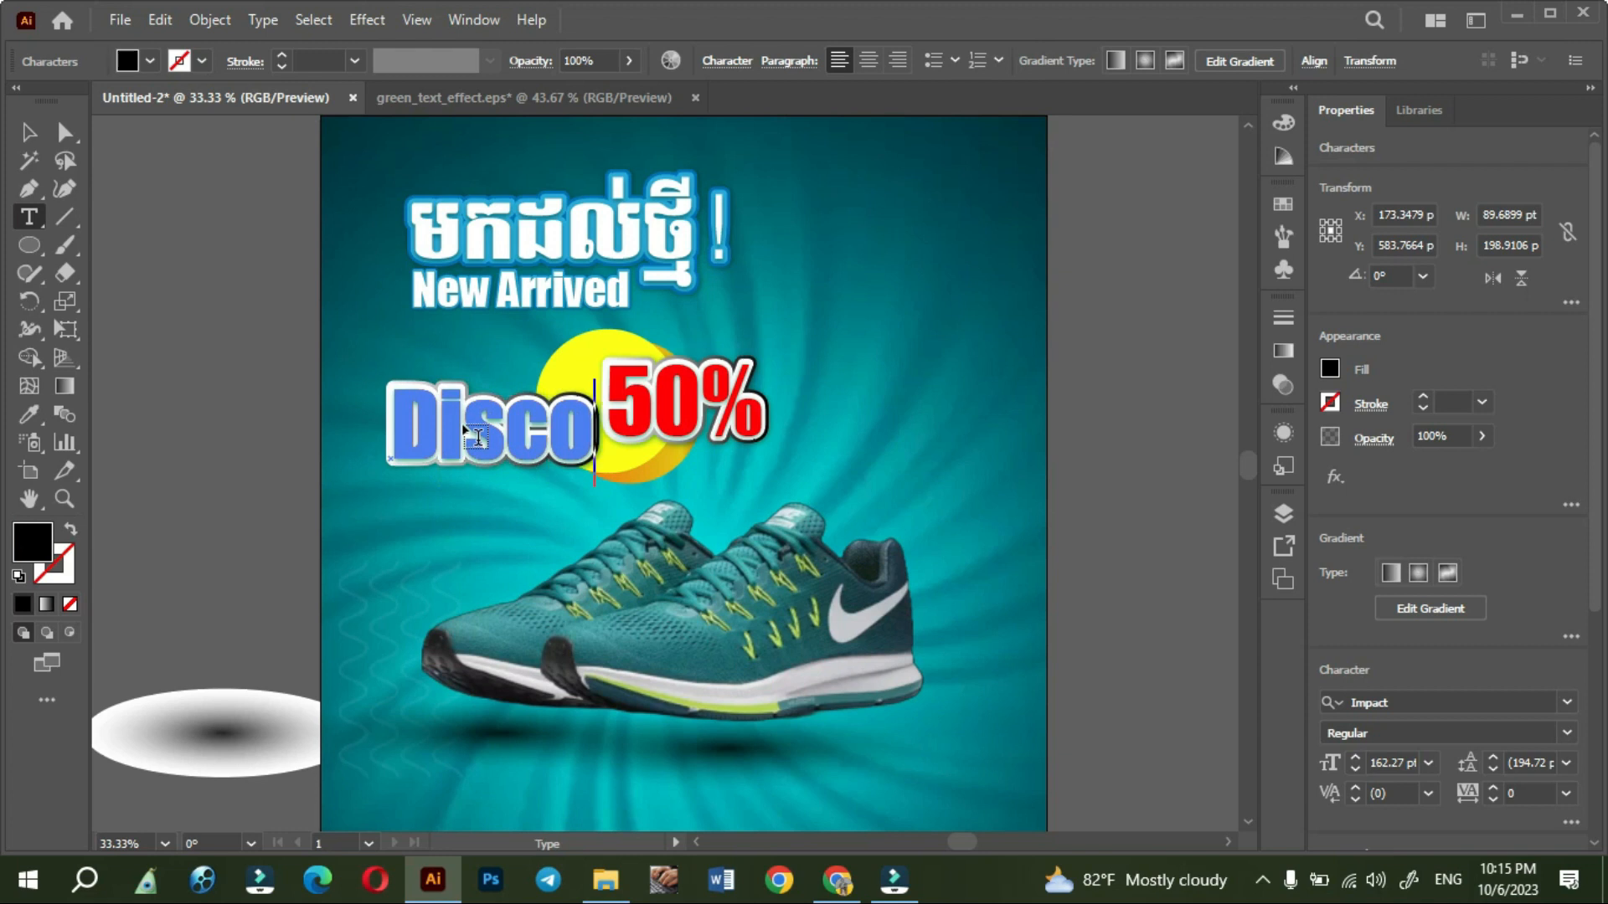
left_click(62, 136)
left_click(32, 133)
- Place the Discount text directly beneath 50% and scale it down to nearly the same width
left_click_drag(718, 435, 1010, 454)
left_click(446, 501)
scroll(490, 499, "up", 2)
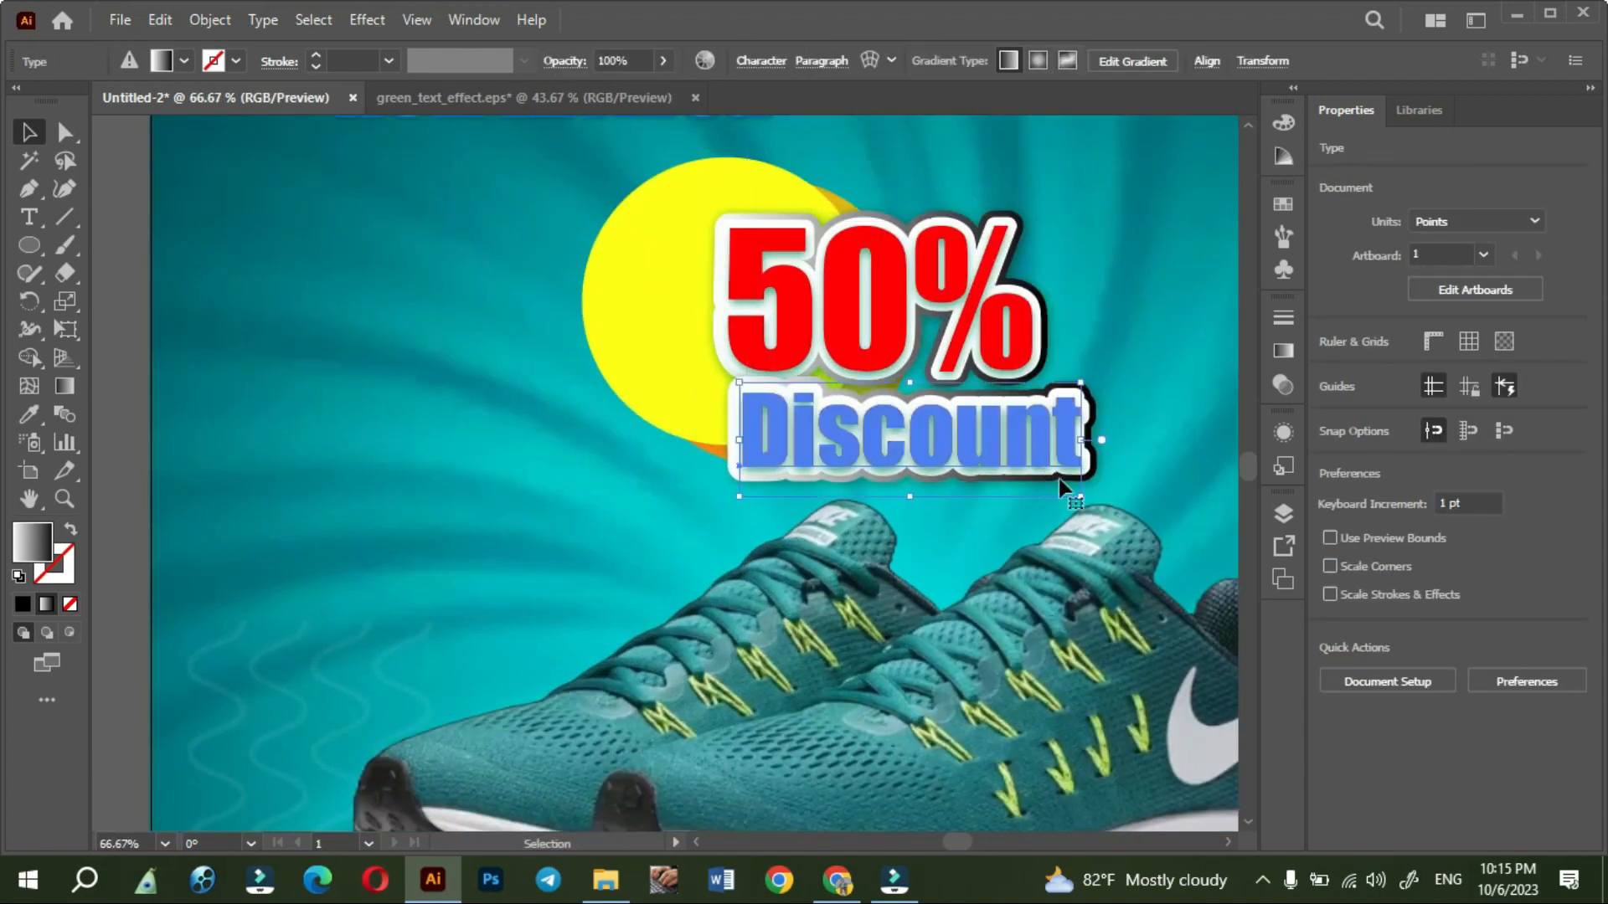
left_click_drag(1080, 496, 1024, 478)
left_click(548, 486)
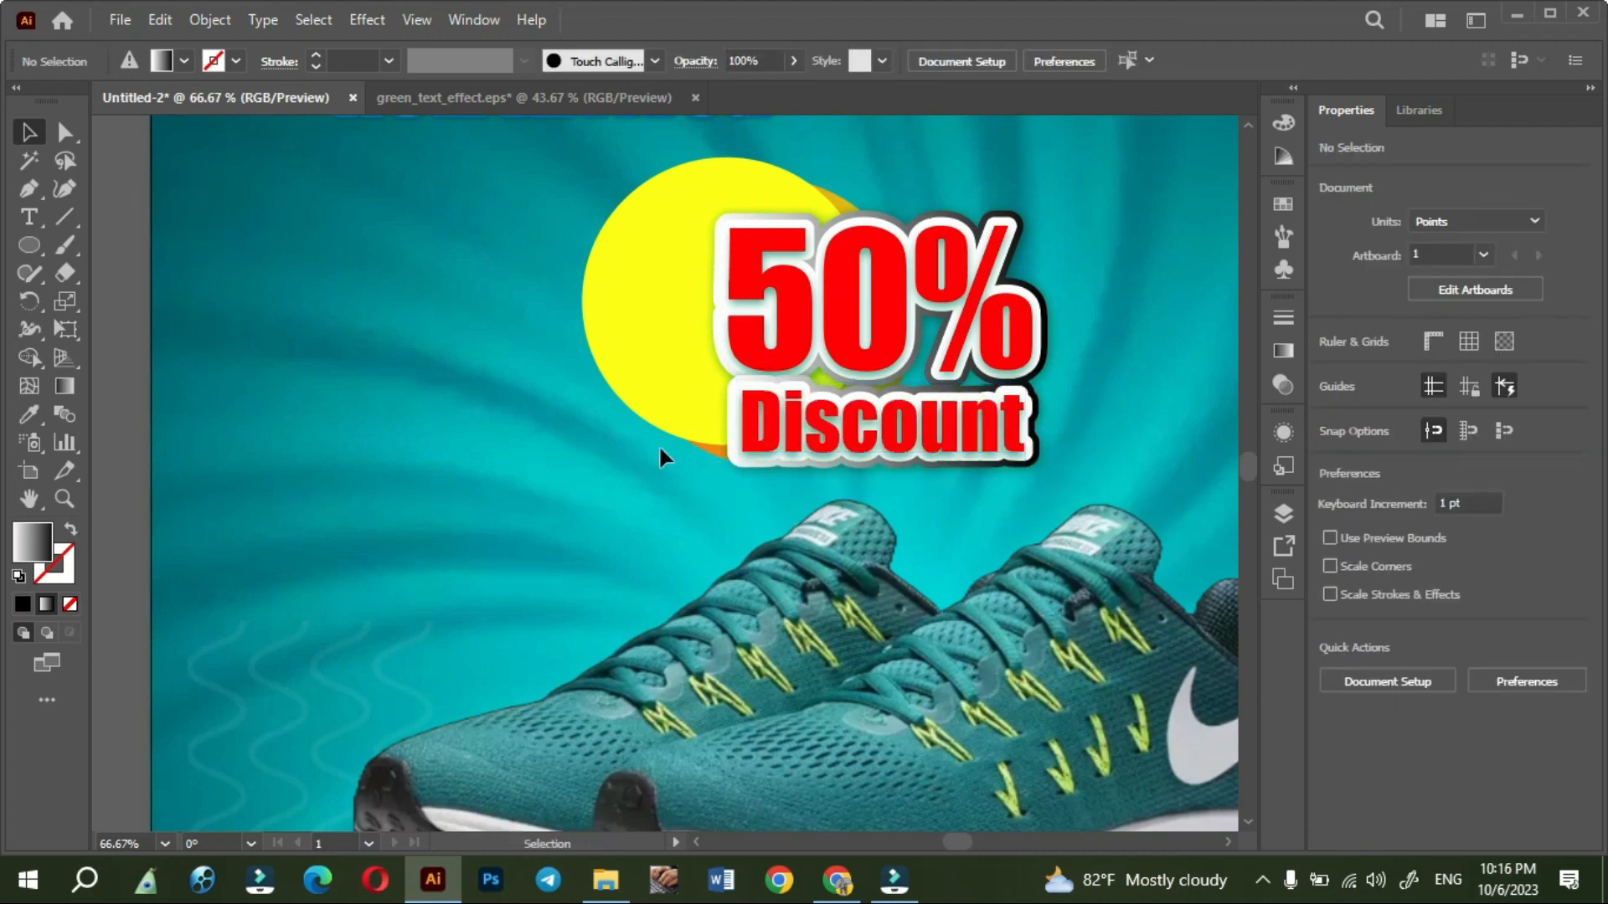
- Delete the front yellow circle and enlarge the orange gradient circle to about 346 pt across
scroll(617, 429, "down", 2)
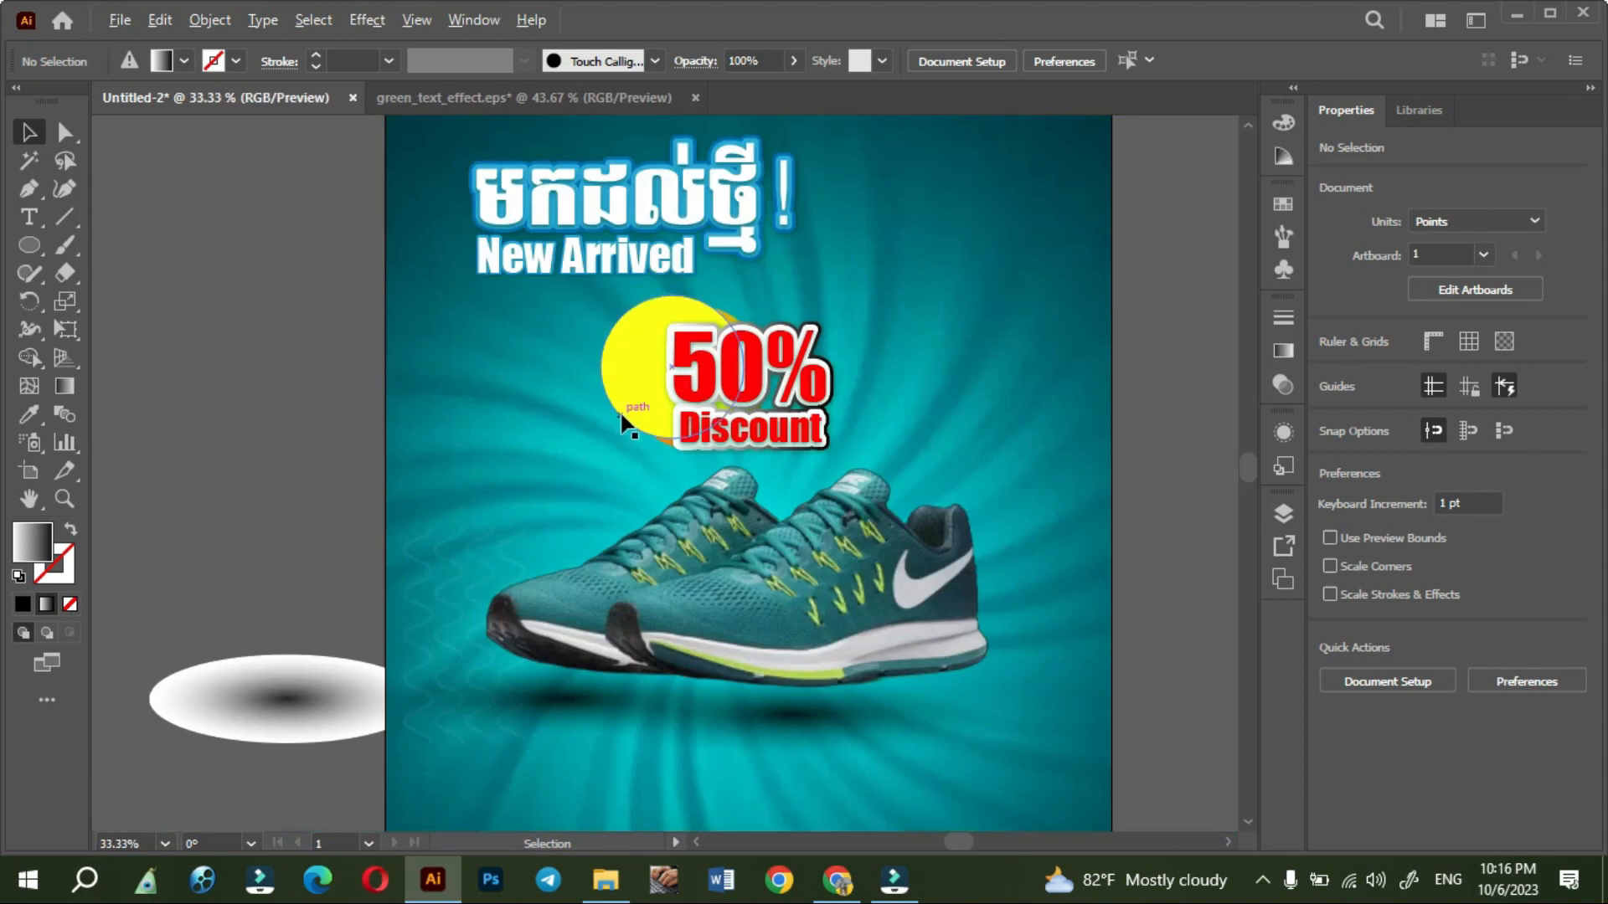
left_click(626, 383)
left_click_drag(626, 383, 481, 382)
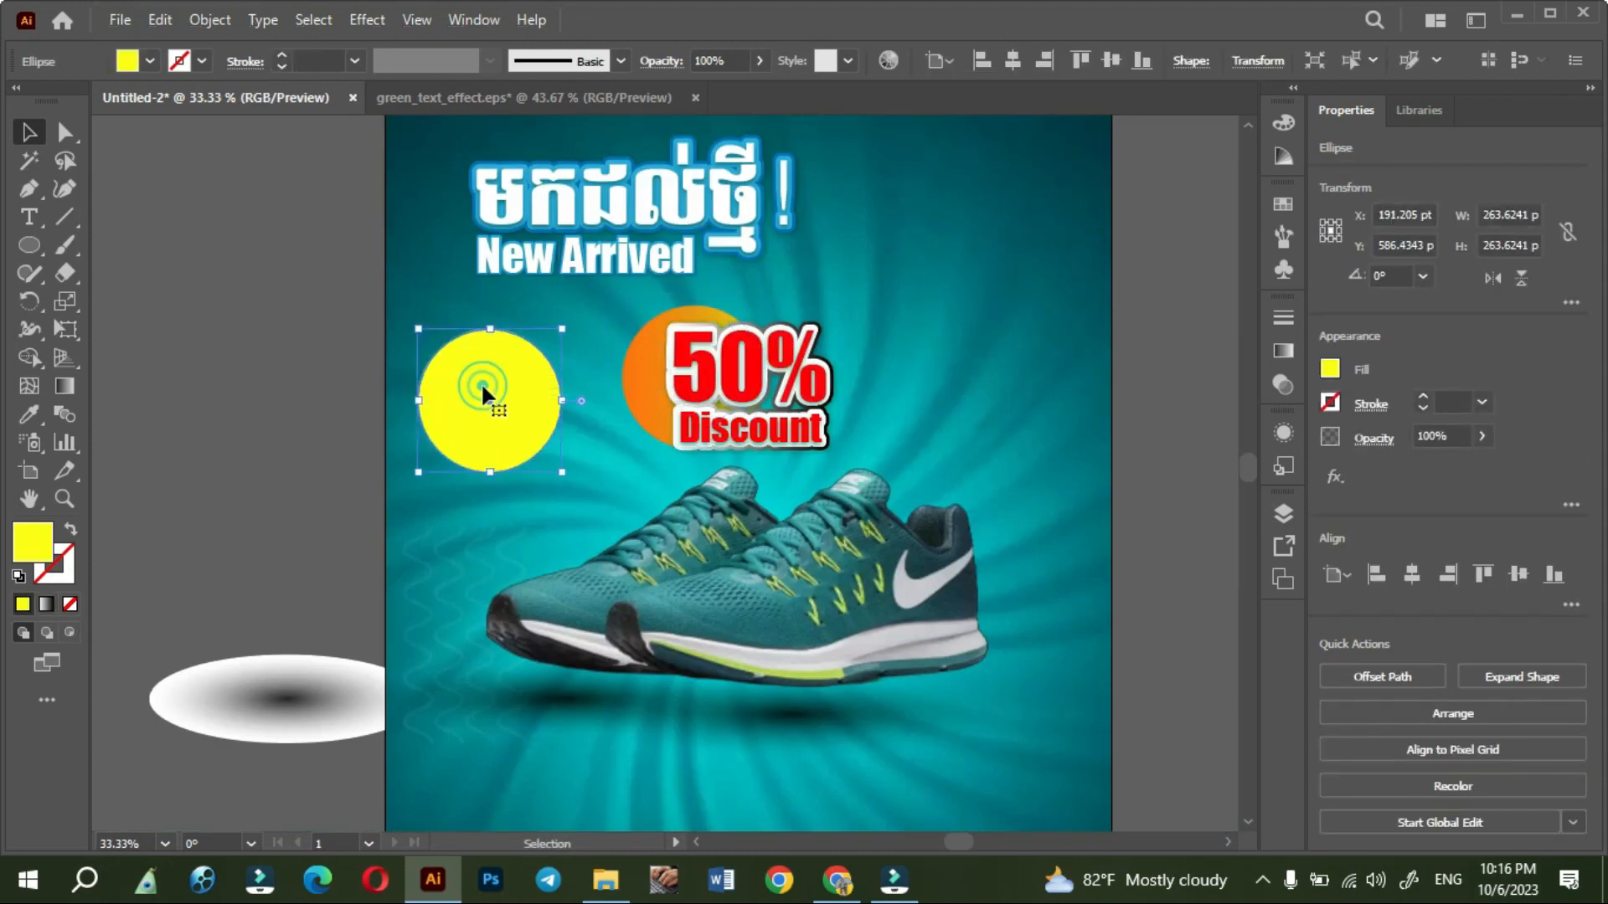
key("Delete")
left_click(640, 386)
- Centre the 50% and Discount texts on the orange circle
left_click_drag(768, 378, 704, 371)
left_click(971, 412)
left_click_drag(747, 435, 706, 429)
left_click(304, 404)
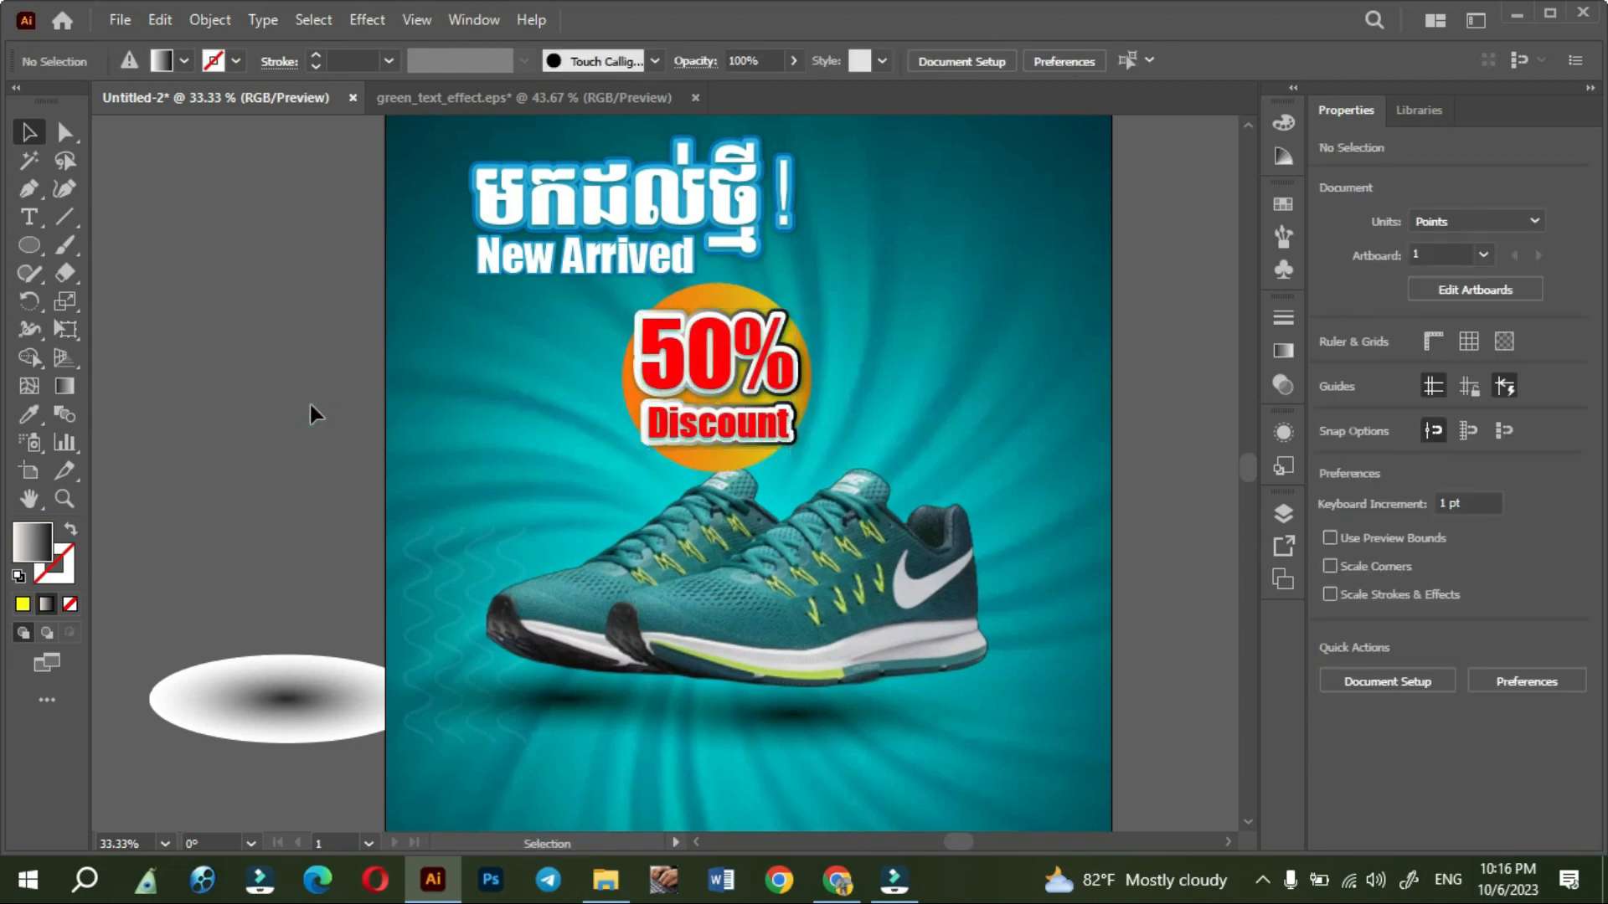
- Move the complete discount badge left so it sits beneath the New Arrived heading
scroll(309, 405, "up", 1)
left_click_drag(555, 379, 626, 443)
key("ctrl+minus")
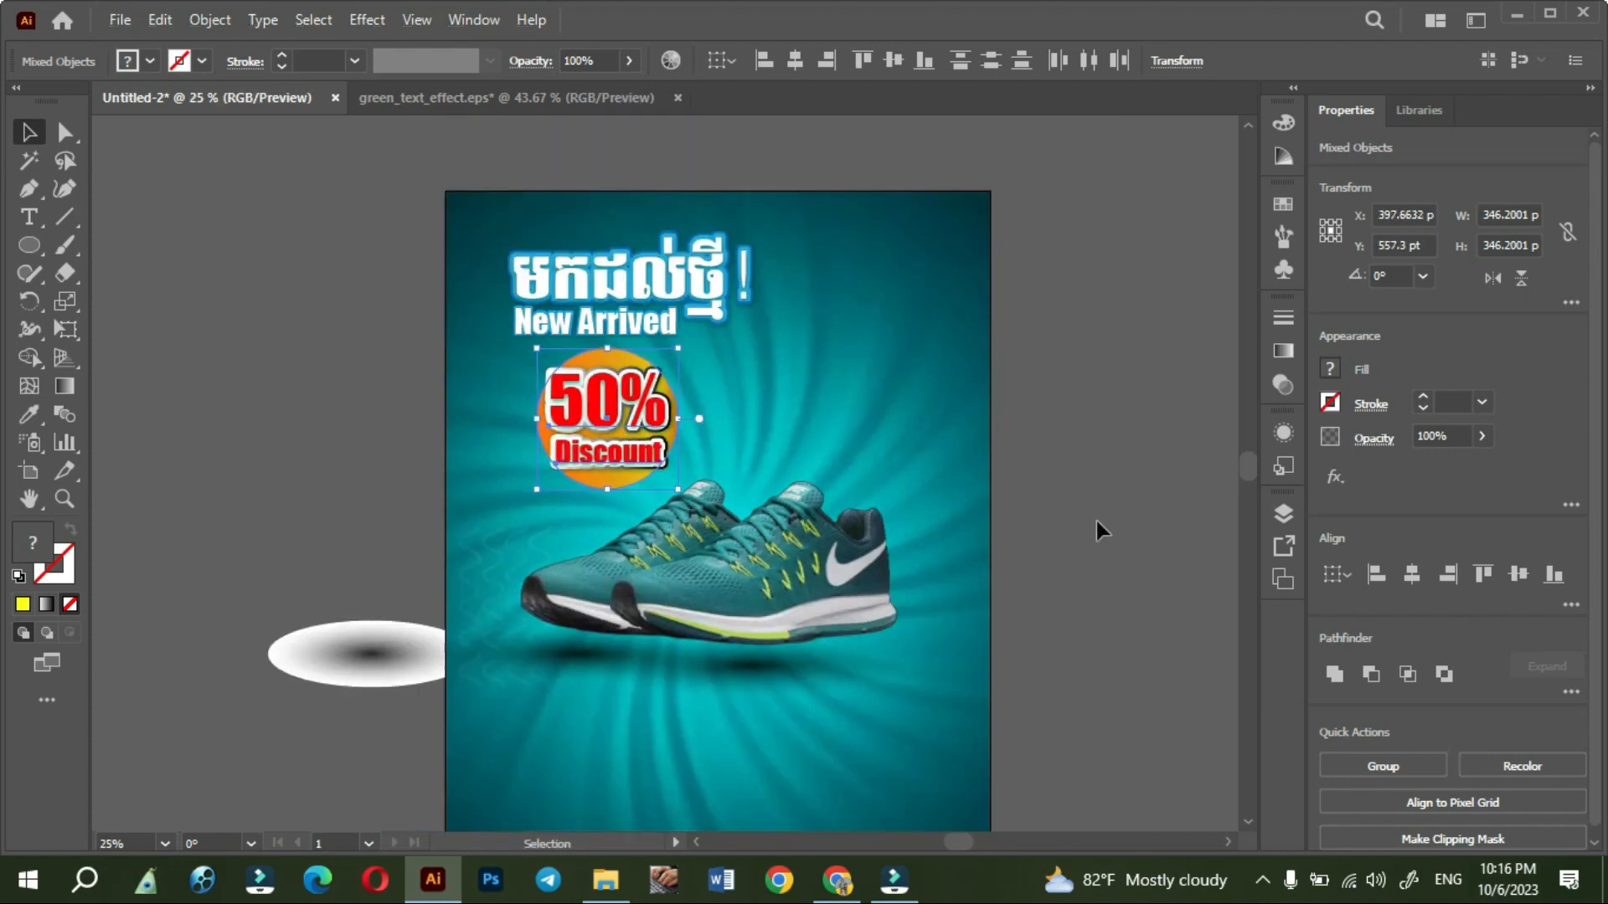
left_click(1084, 666)
left_click_drag(1083, 666, 1064, 605)
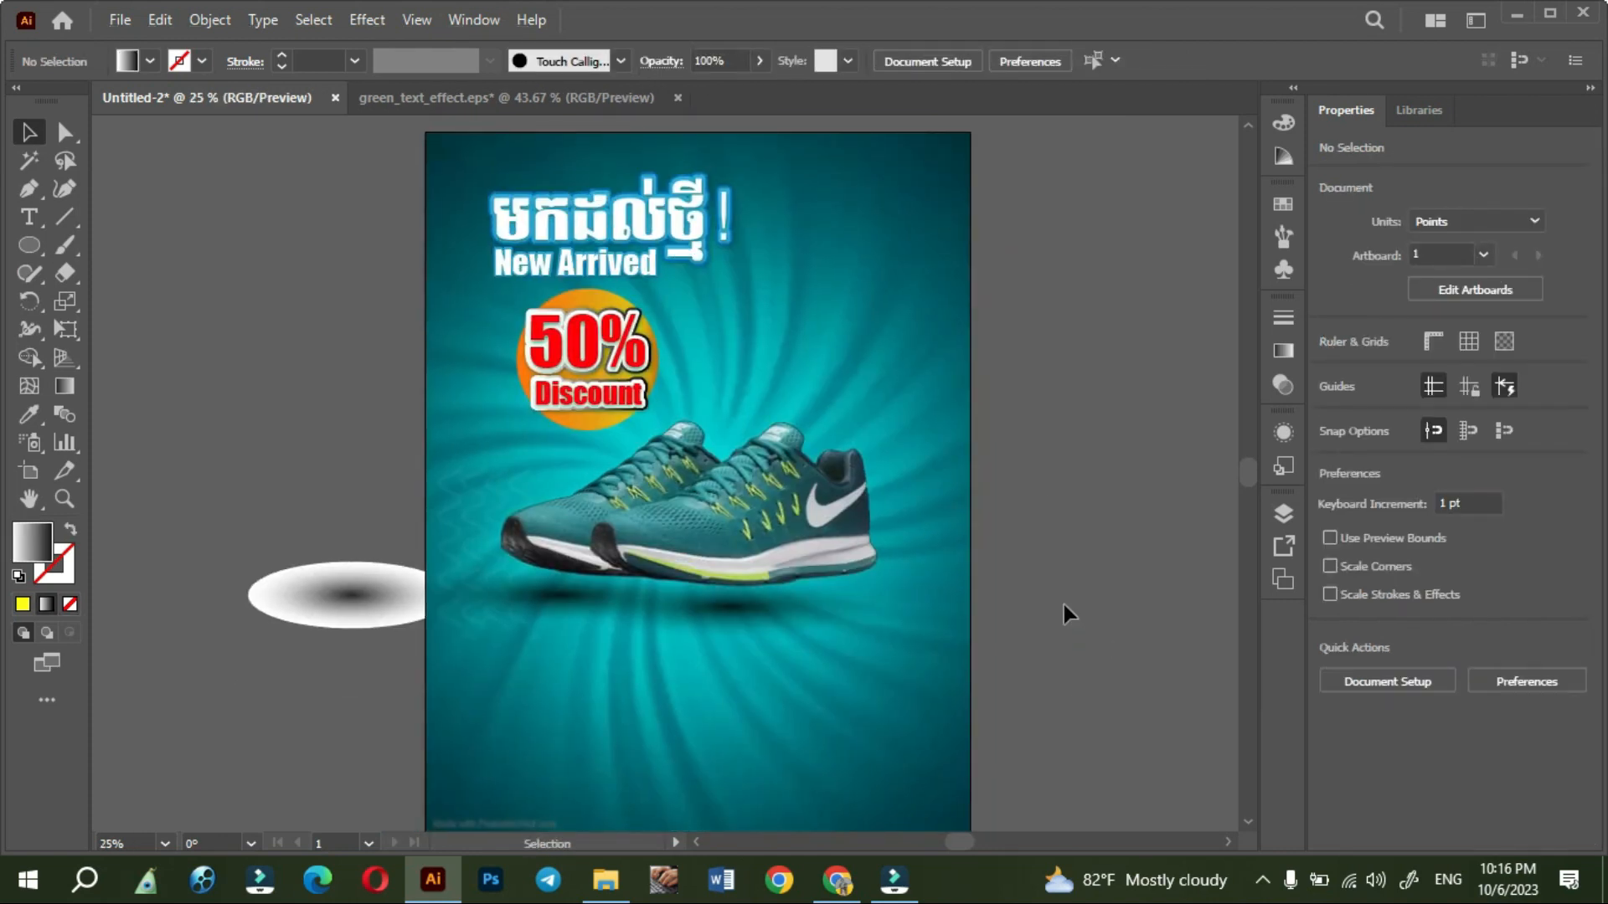
- Close the green_text_effect.eps document without saving its changes
scroll(1064, 605, "down", 4)
scroll(1058, 598, "up", 3)
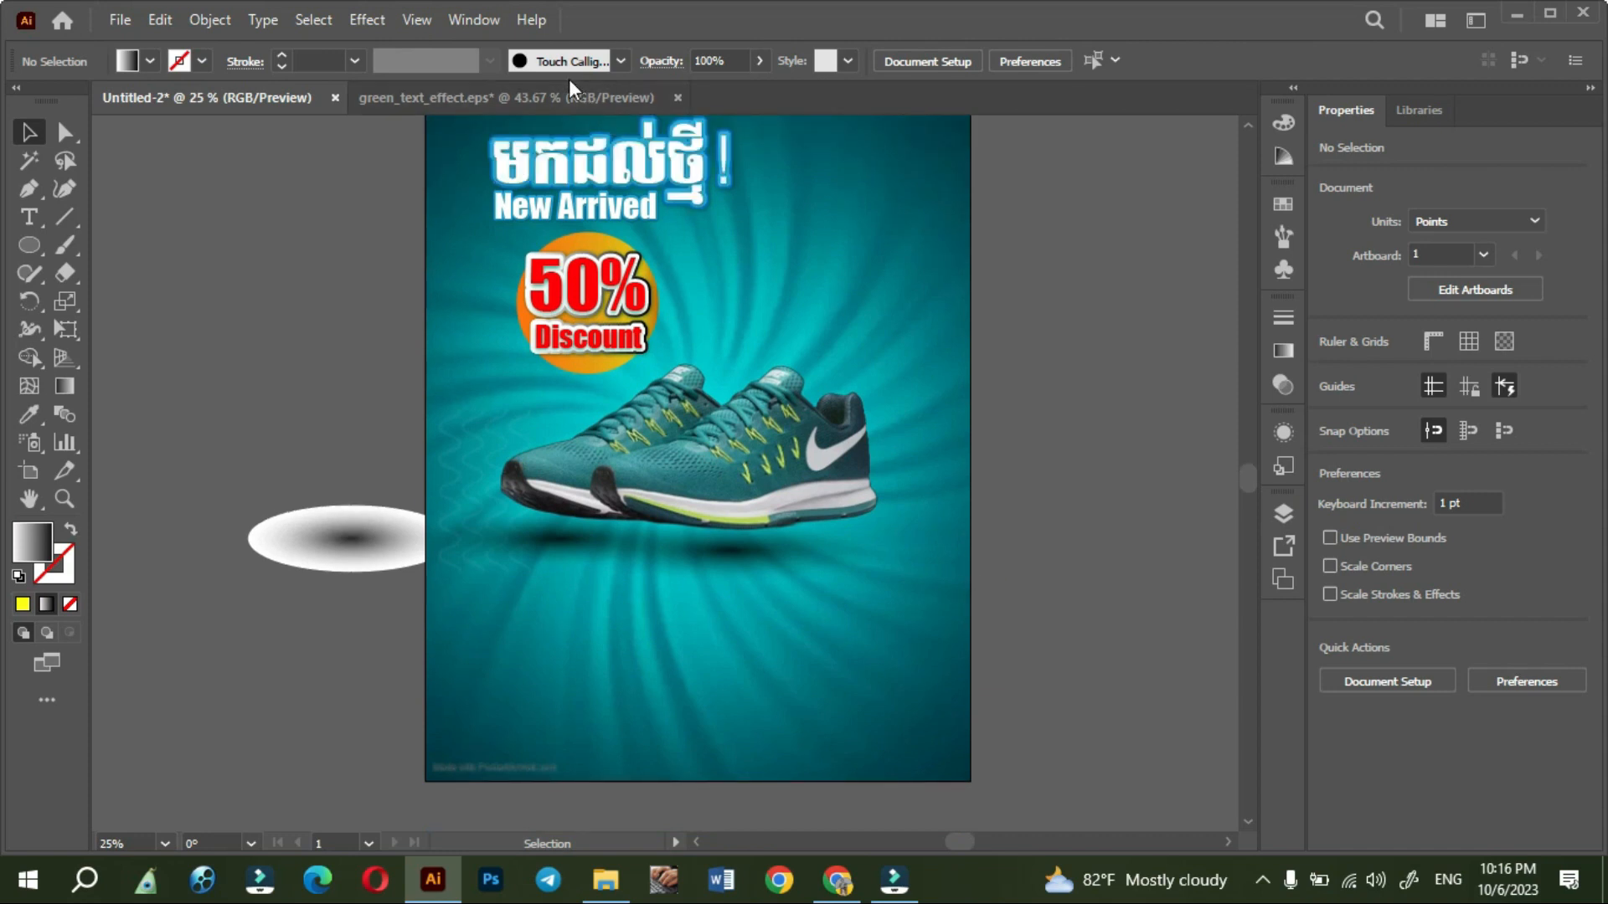
left_click(586, 97)
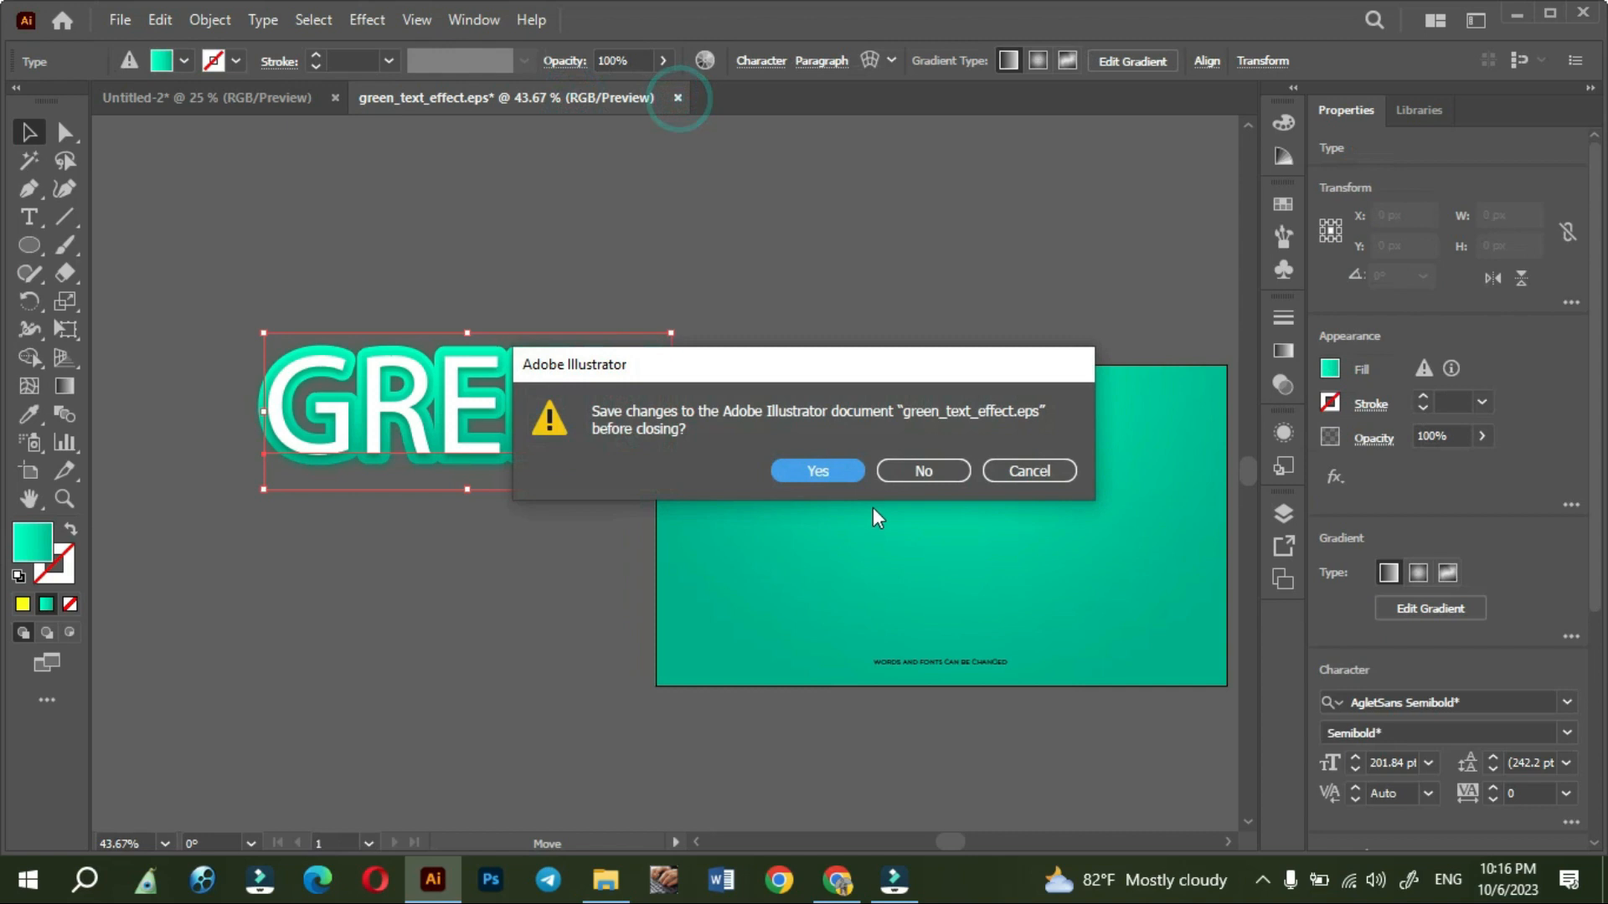
left_click(913, 472)
- Move the spare gradient ellipse beside the artboard farther left, away from the poster
key("space")
mouse_move(1095, 512)
left_mouse_down()
mouse_move(1066, 649)
mouse_move(1090, 505)
mouse_move(997, 545)
mouse_move(1007, 578)
mouse_move(1069, 499)
left_mouse_up()
left_click_drag(316, 531, 243, 503)
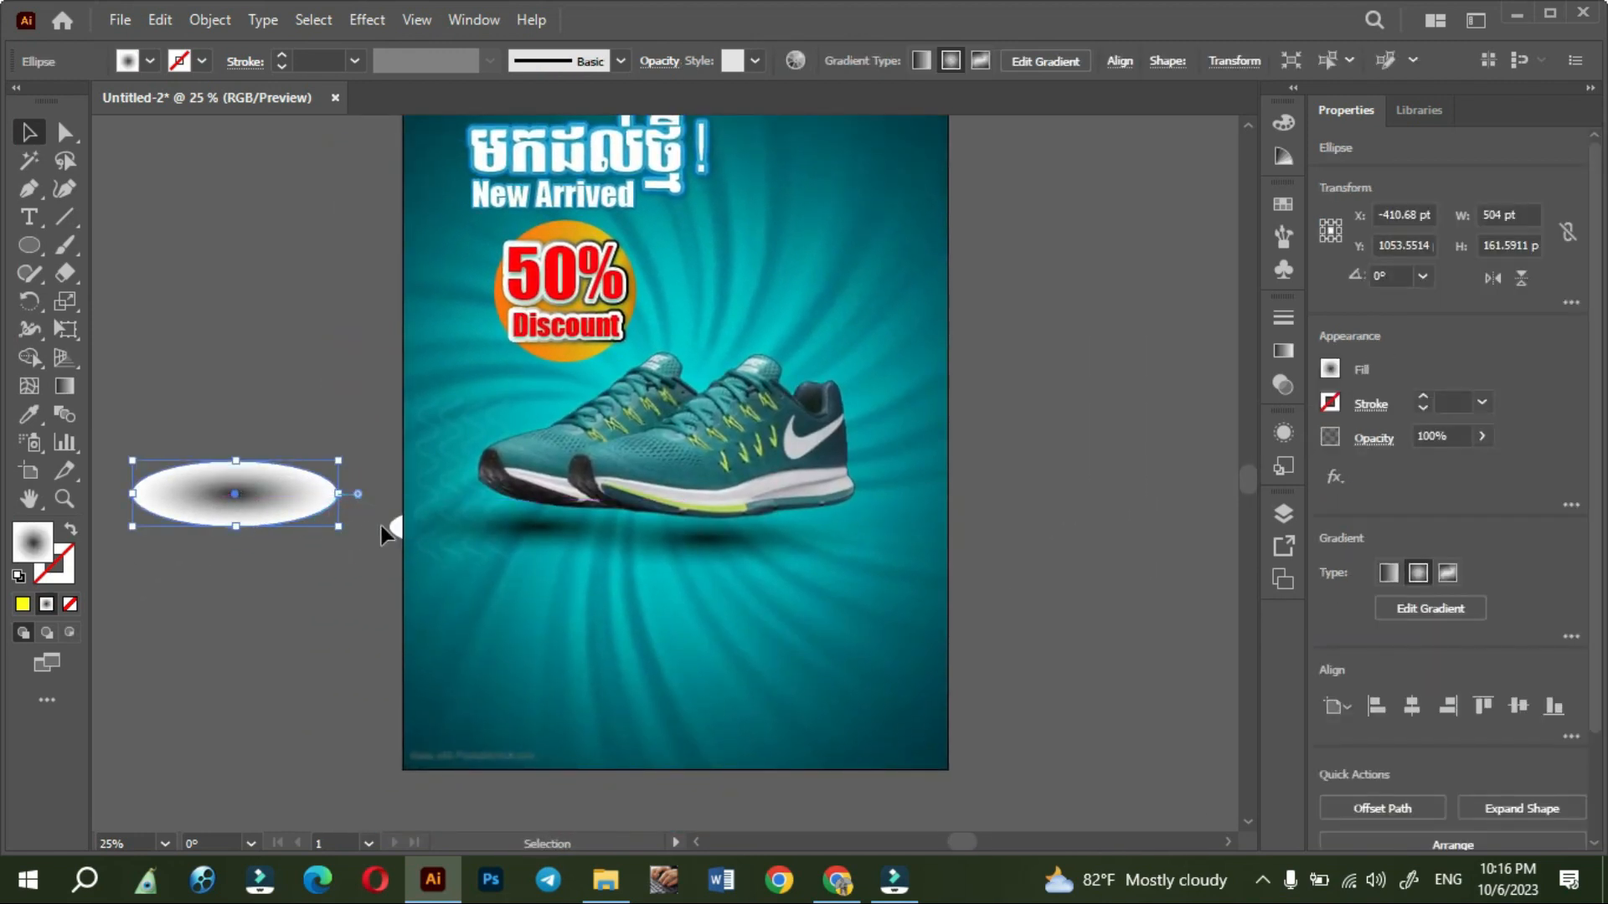
left_click(335, 579)
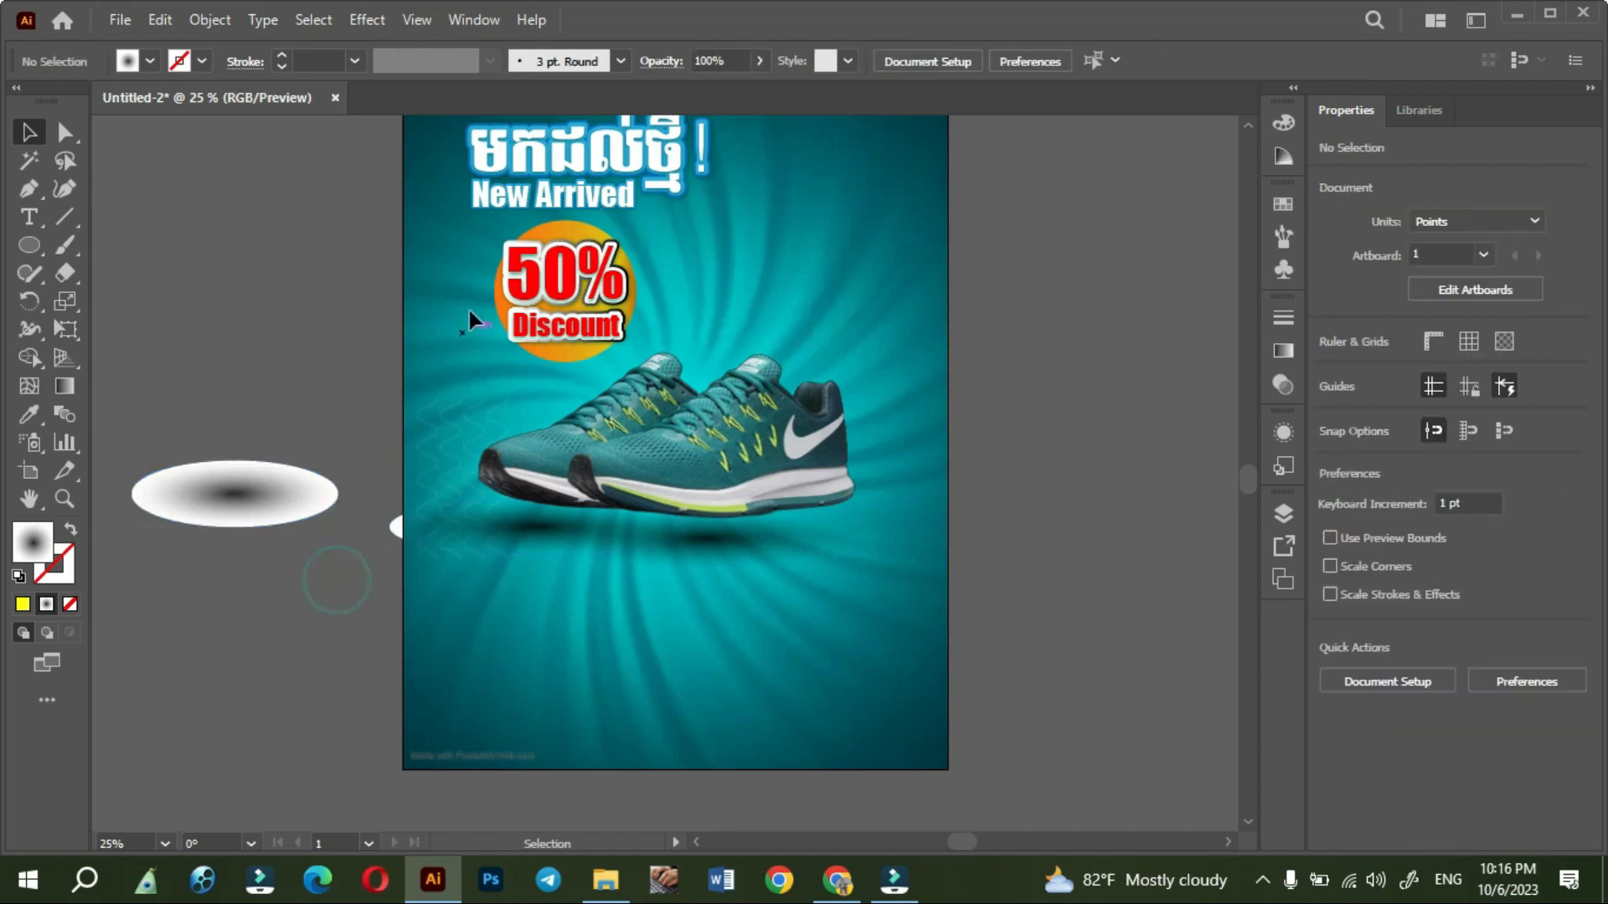
- Duplicate the Khmer heading and place the copy below the shoes
left_click(578, 186)
left_click(330, 283)
left_click(572, 165)
left_click_drag(572, 165, 677, 598)
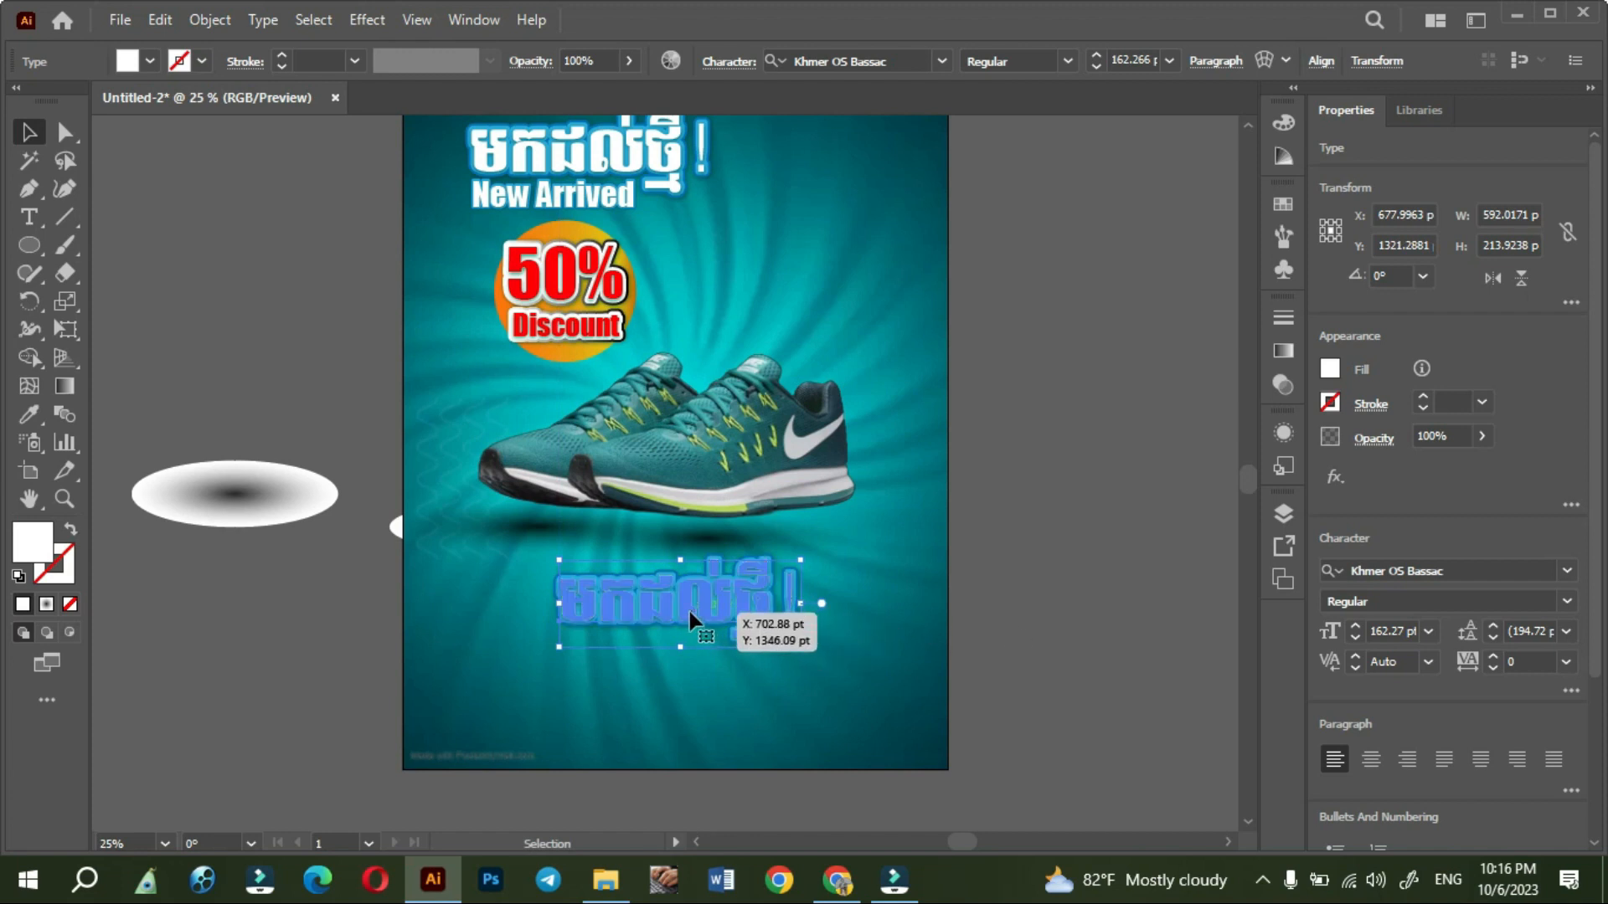
scroll(689, 615, "up", 3)
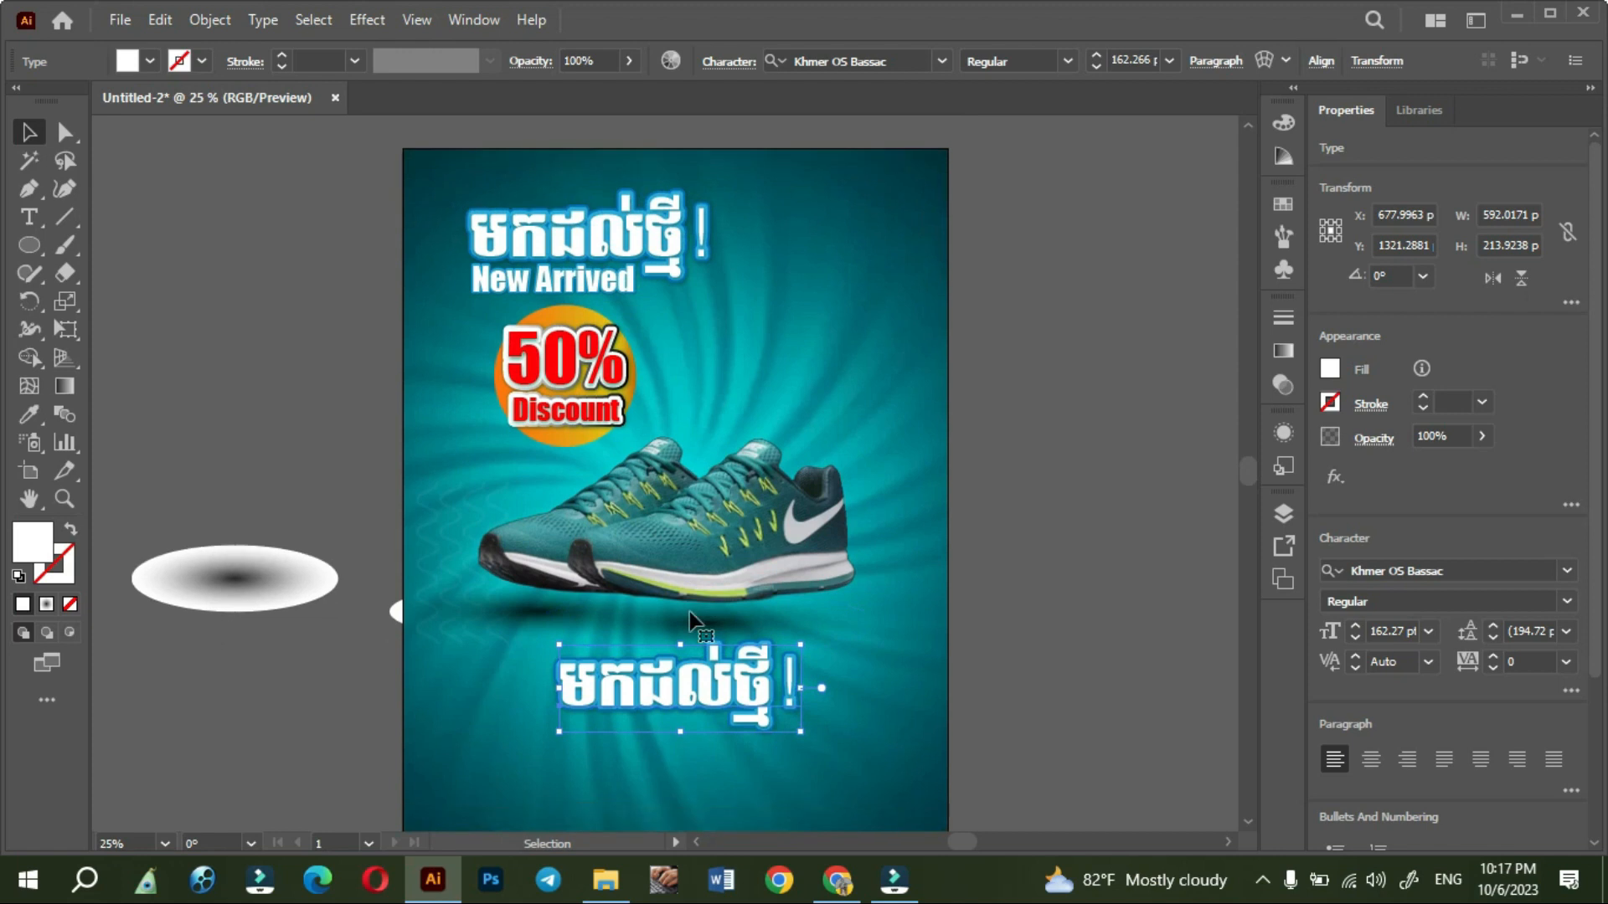
- Place the social media icon-01.png image from the Downloads folder near the poster's lower edge
scroll(1070, 635, "down", 5)
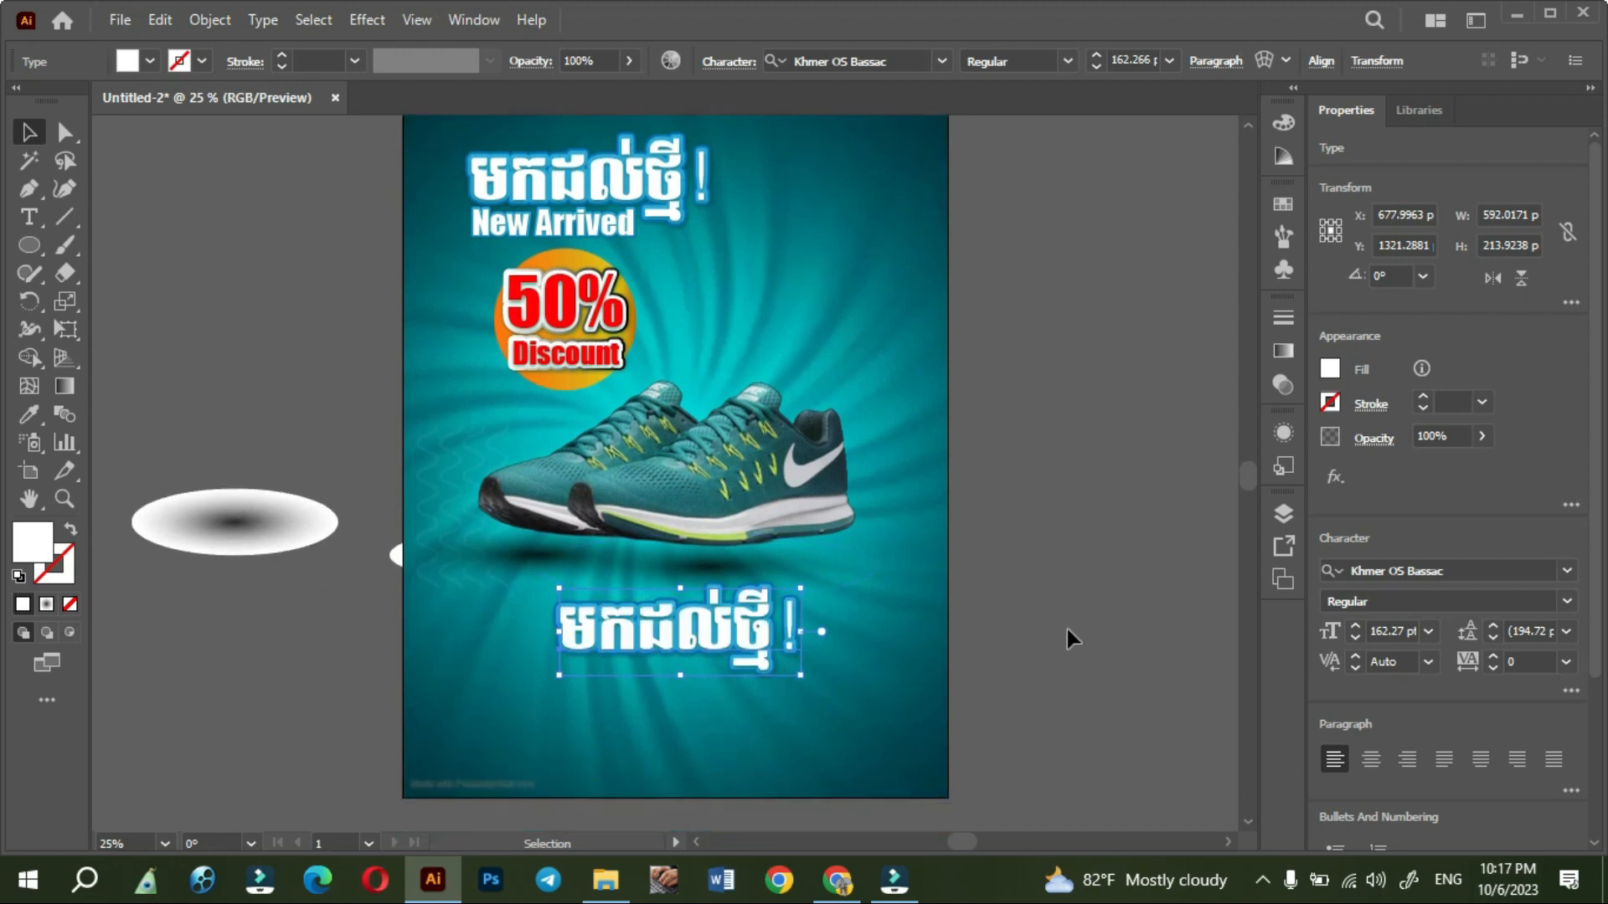
scroll(1064, 634, "down", 1)
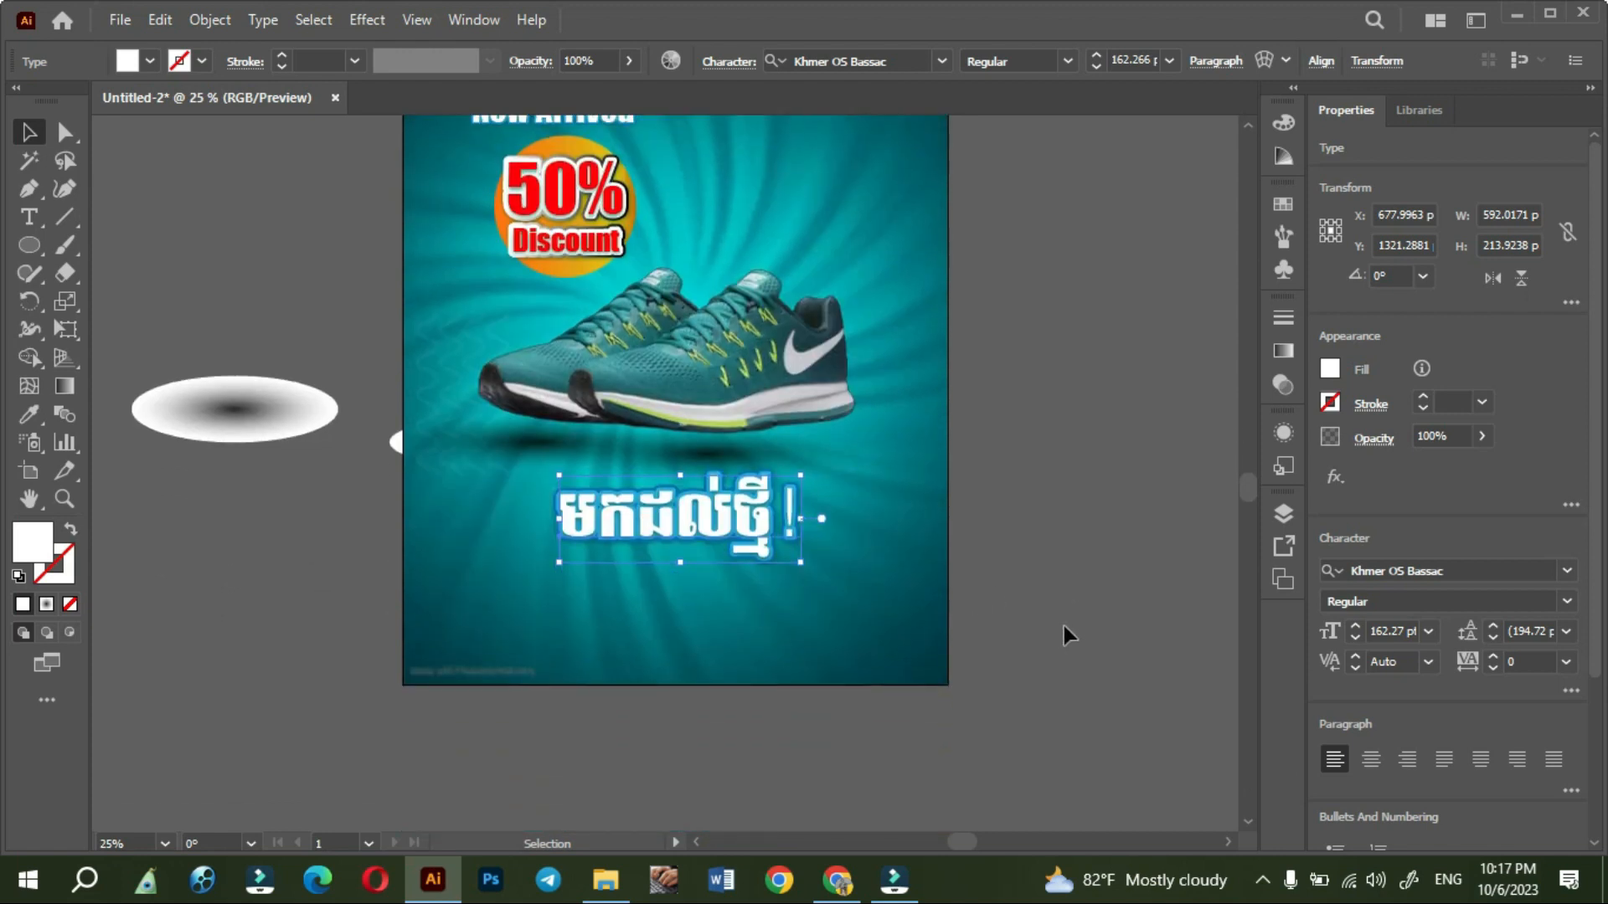
left_click(620, 881)
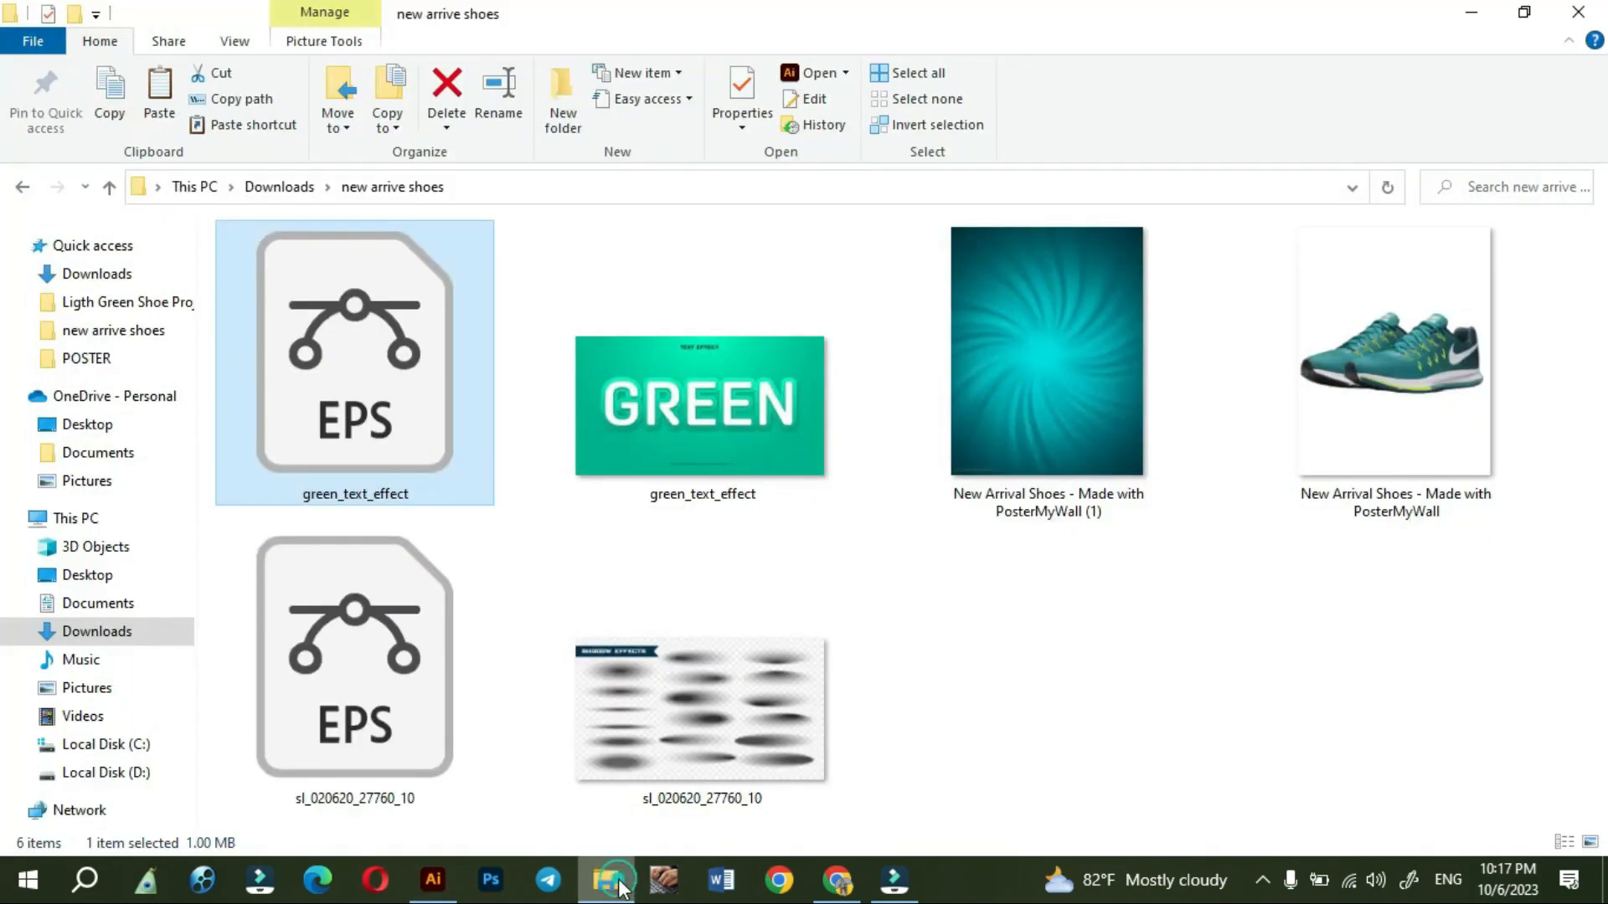
left_click(109, 287)
left_click_drag(258, 330, 712, 623)
left_click(667, 719)
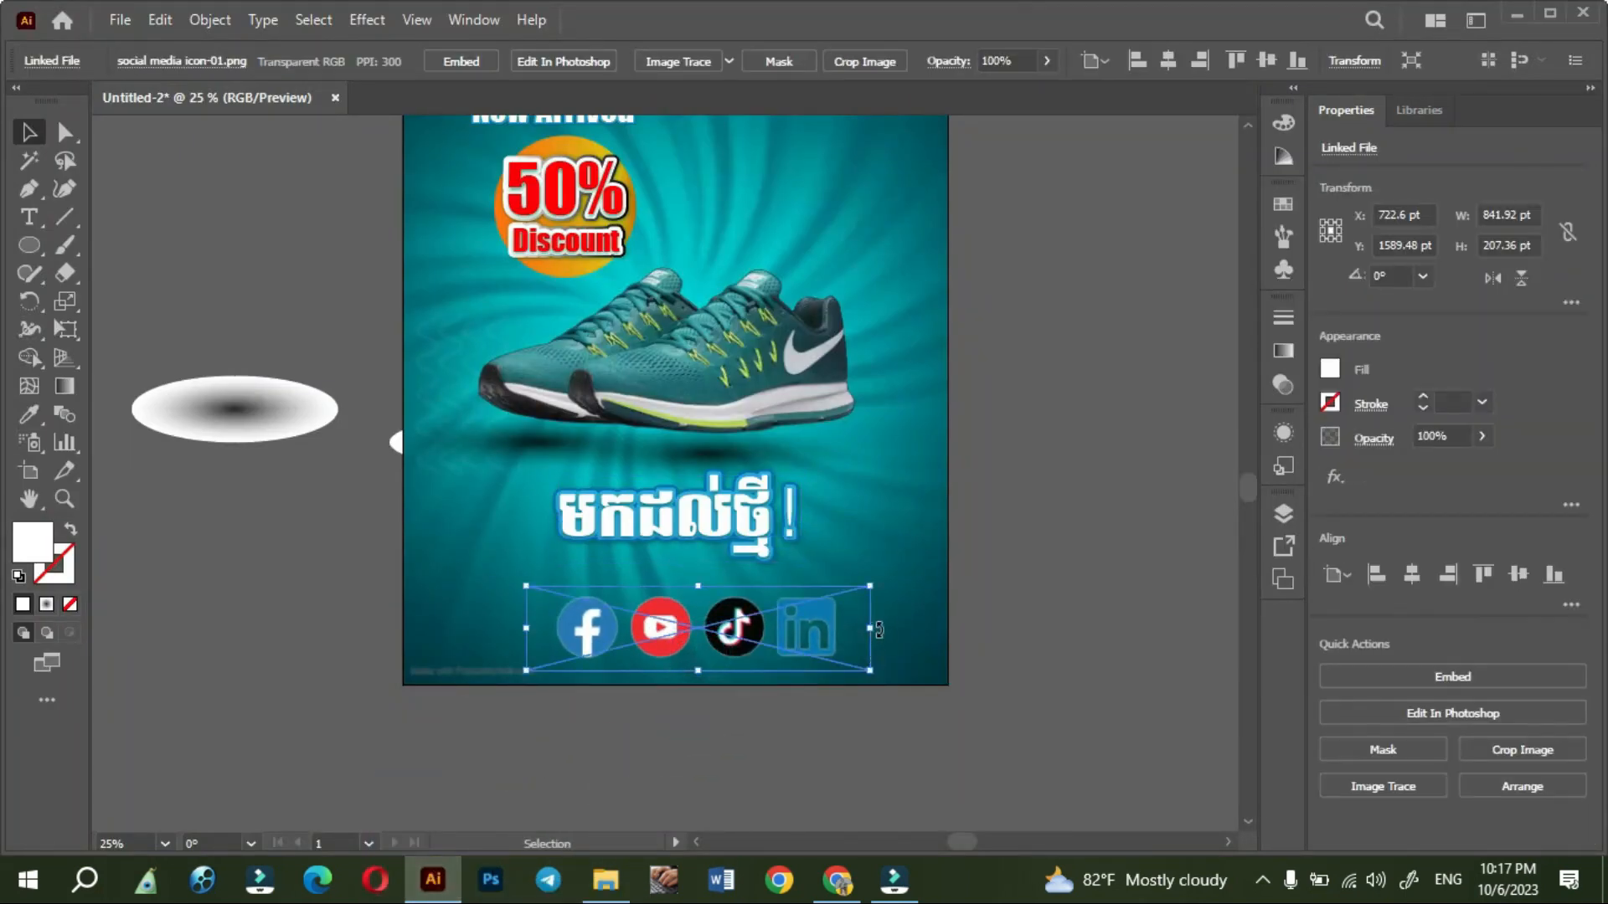
- Shrink the social media icon strip to a small row and position it below the copied Khmer heading
left_click_drag(875, 630, 778, 661)
left_click(706, 718)
scroll(667, 677, "up", 2)
mouse_move(716, 587)
left_mouse_down()
mouse_move(459, 590)
mouse_move(716, 587)
left_mouse_up()
left_click(705, 777)
- Look over the poster's layout from the top headings down to the social media icons
scroll(665, 731, "down", 2)
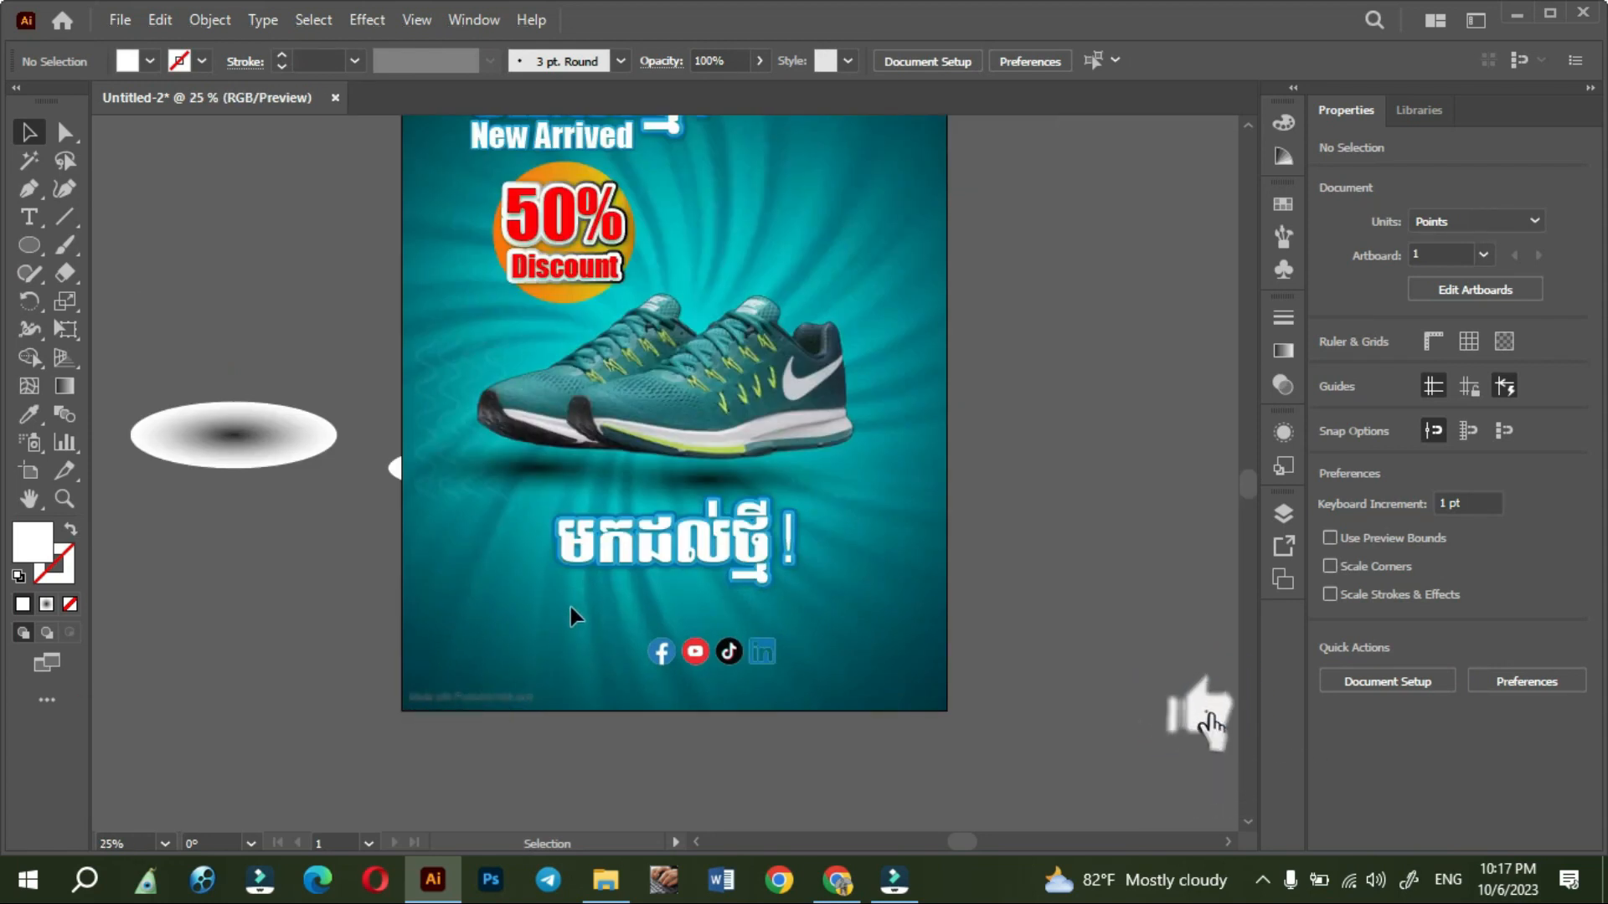
scroll(570, 606, "down", 1)
scroll(570, 607, "up", 1)
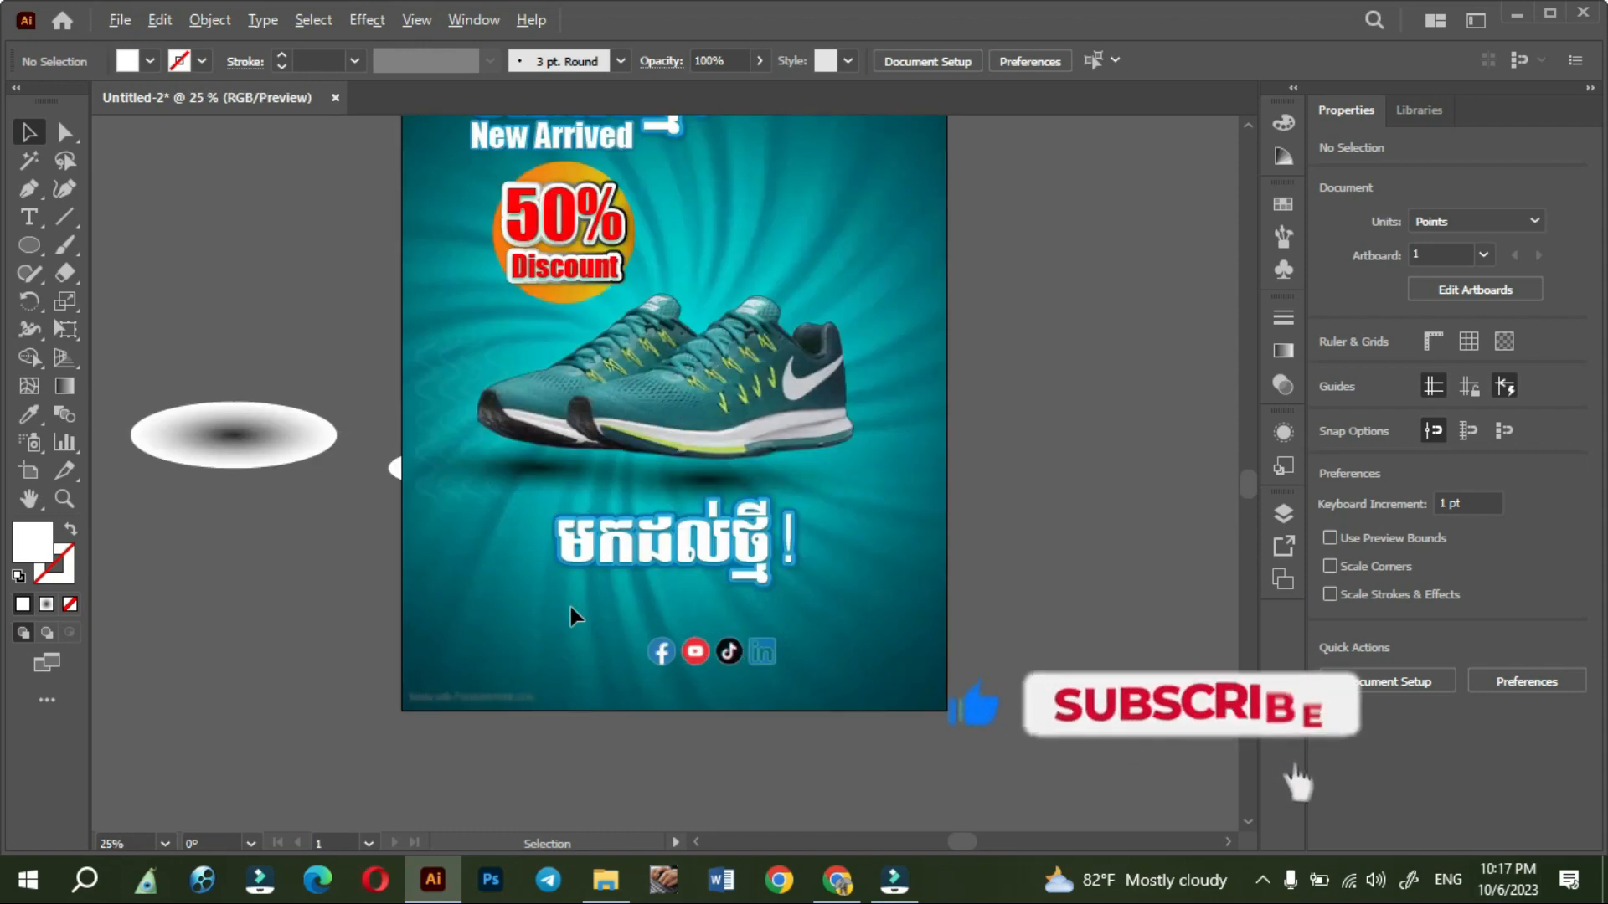
key("space")
left_click_drag(993, 494, 1012, 567)
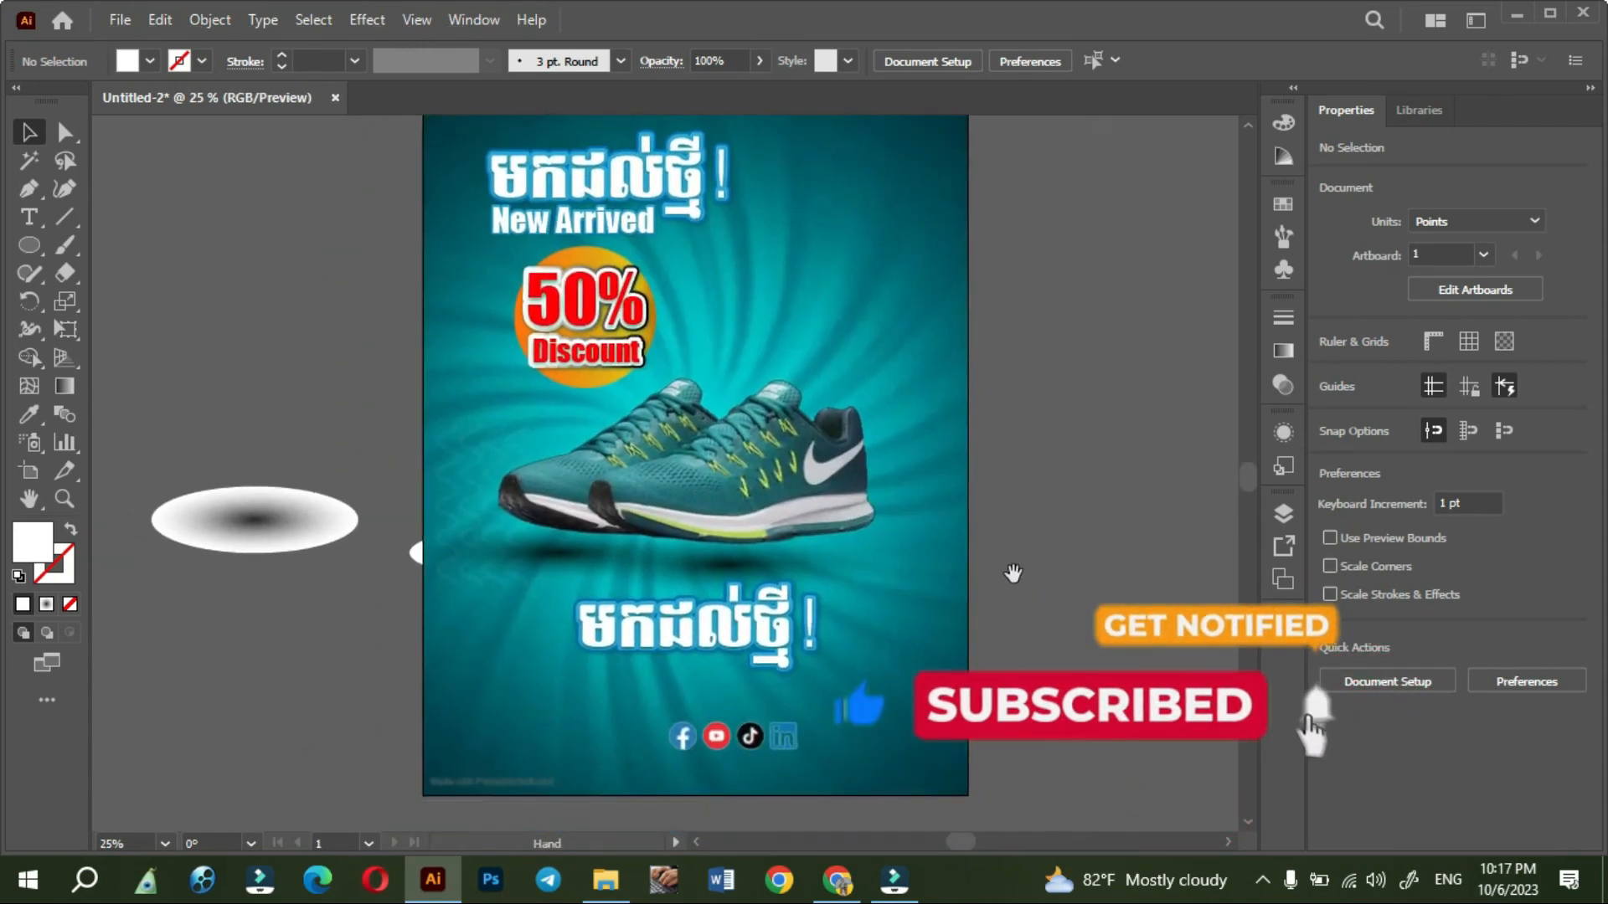
scroll(1040, 750, "up", 1)
left_click_drag(1053, 787, 1069, 829)
left_click_drag(1094, 524, 1093, 797)
left_click_drag(1113, 421, 1130, 269)
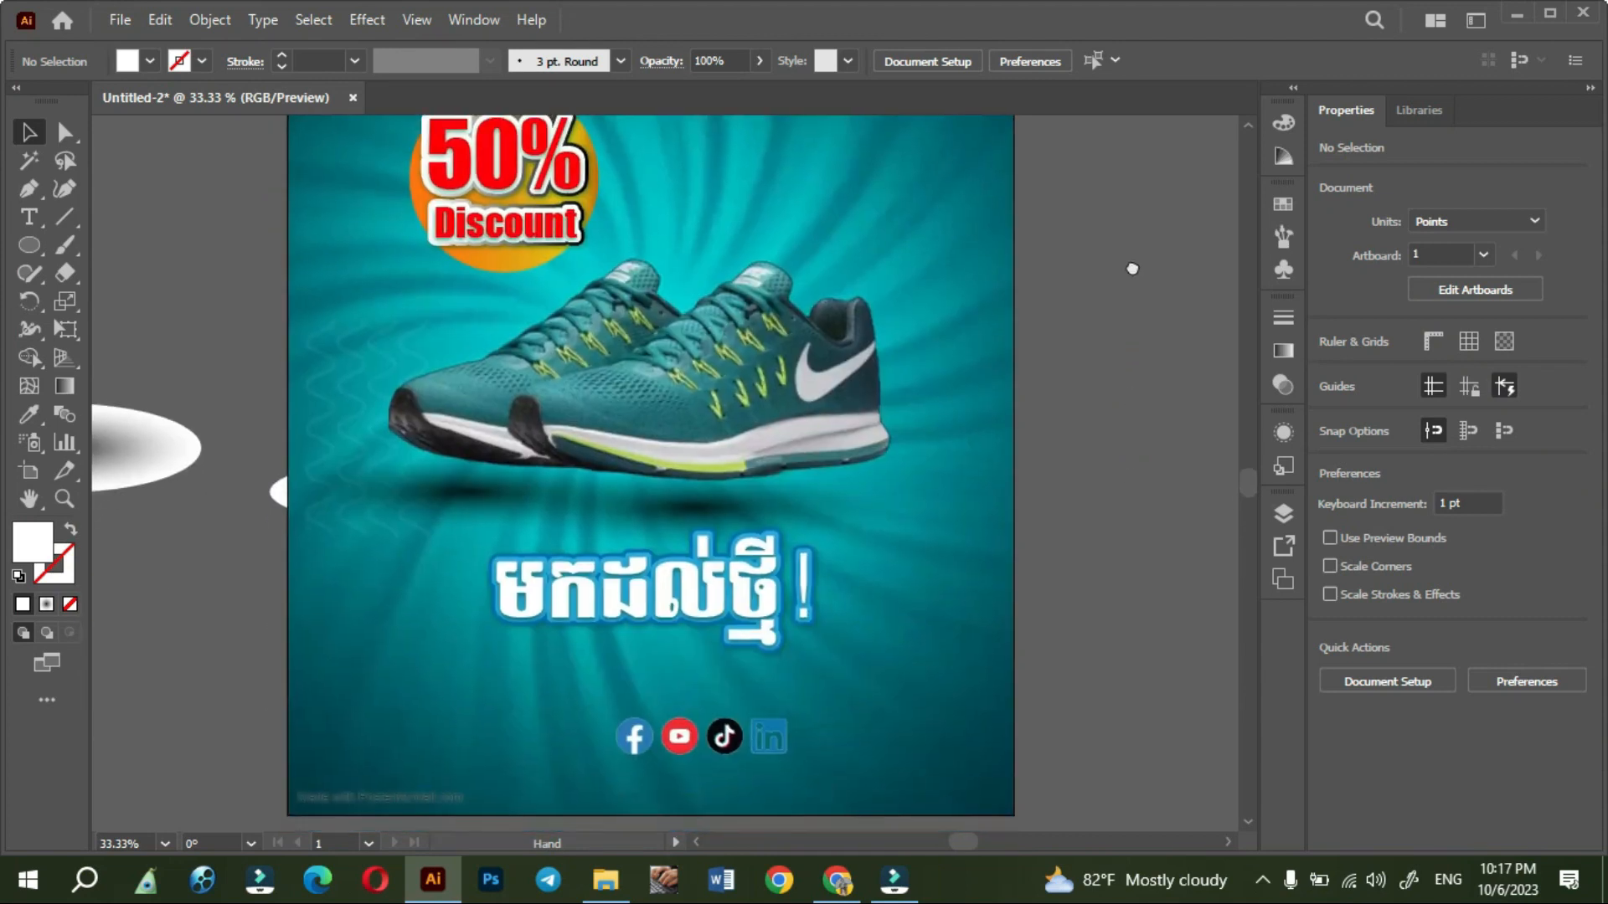
left_click_drag(1134, 359, 1131, 237)
left_click_drag(1090, 587, 1093, 457)
- Replace the copied Khmer heading below the shoes with the text "Order Now!"
left_click(633, 461)
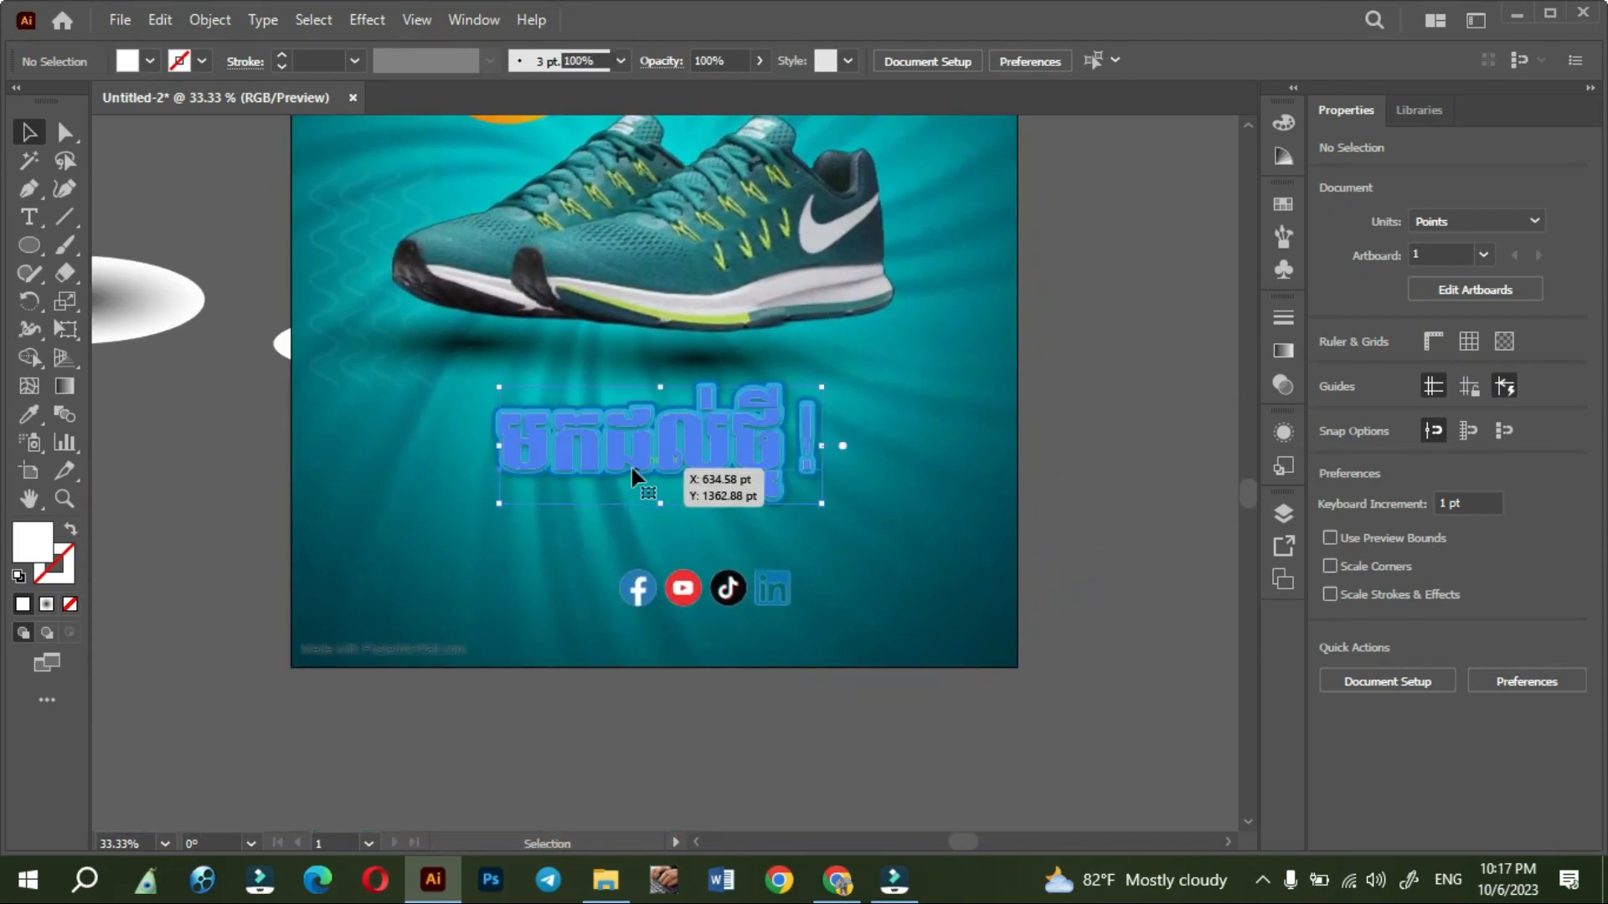
triple_click(635, 445)
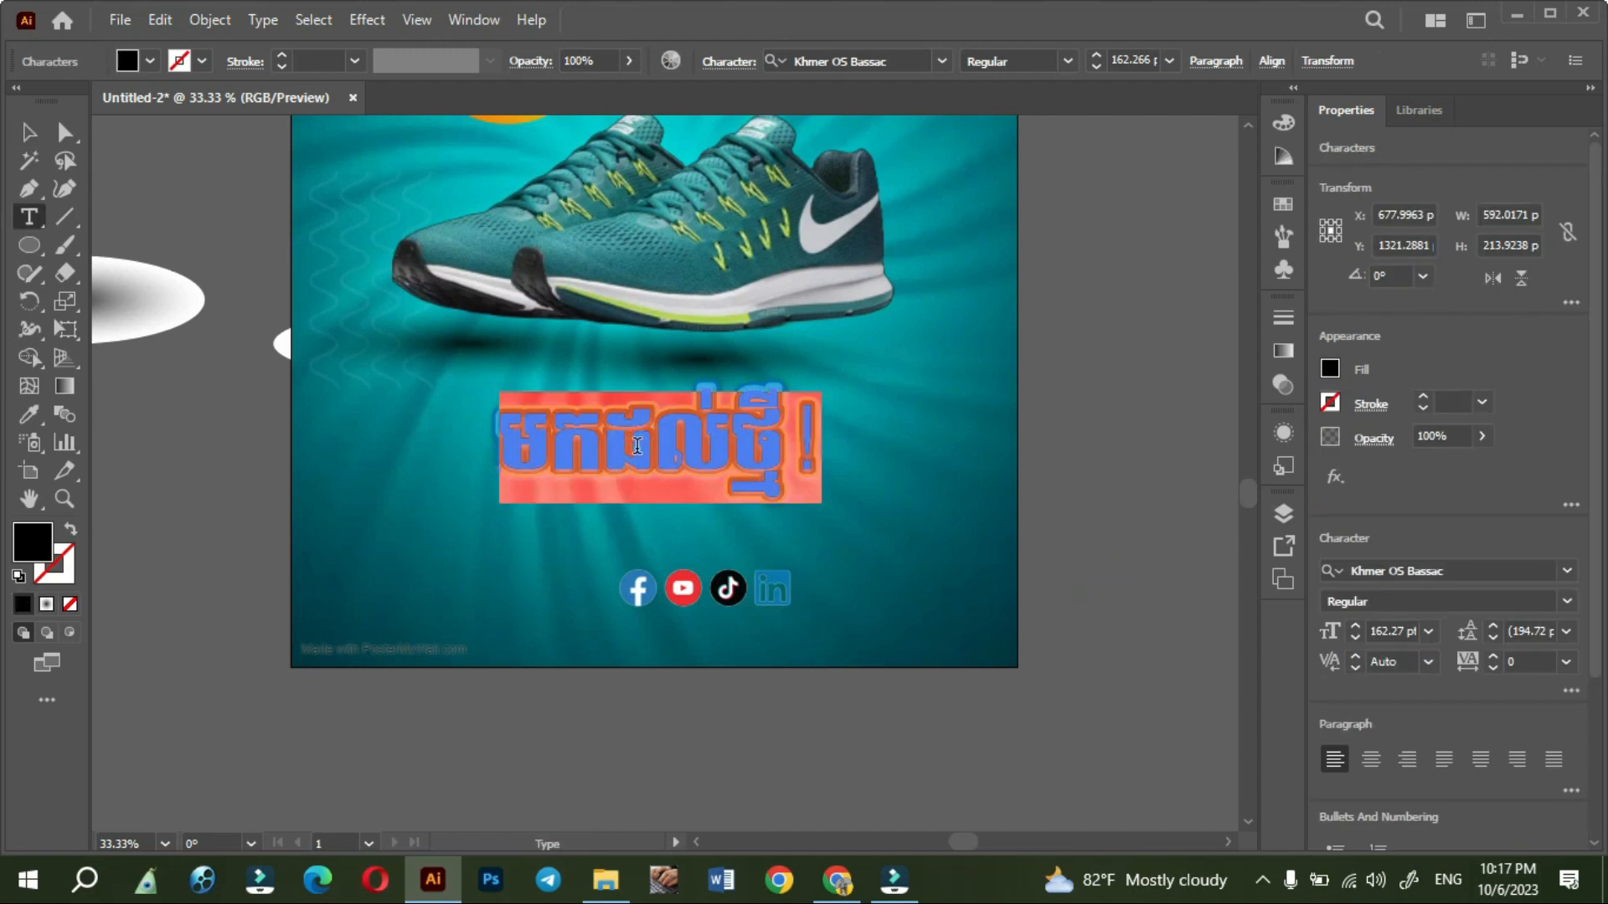
type("0")
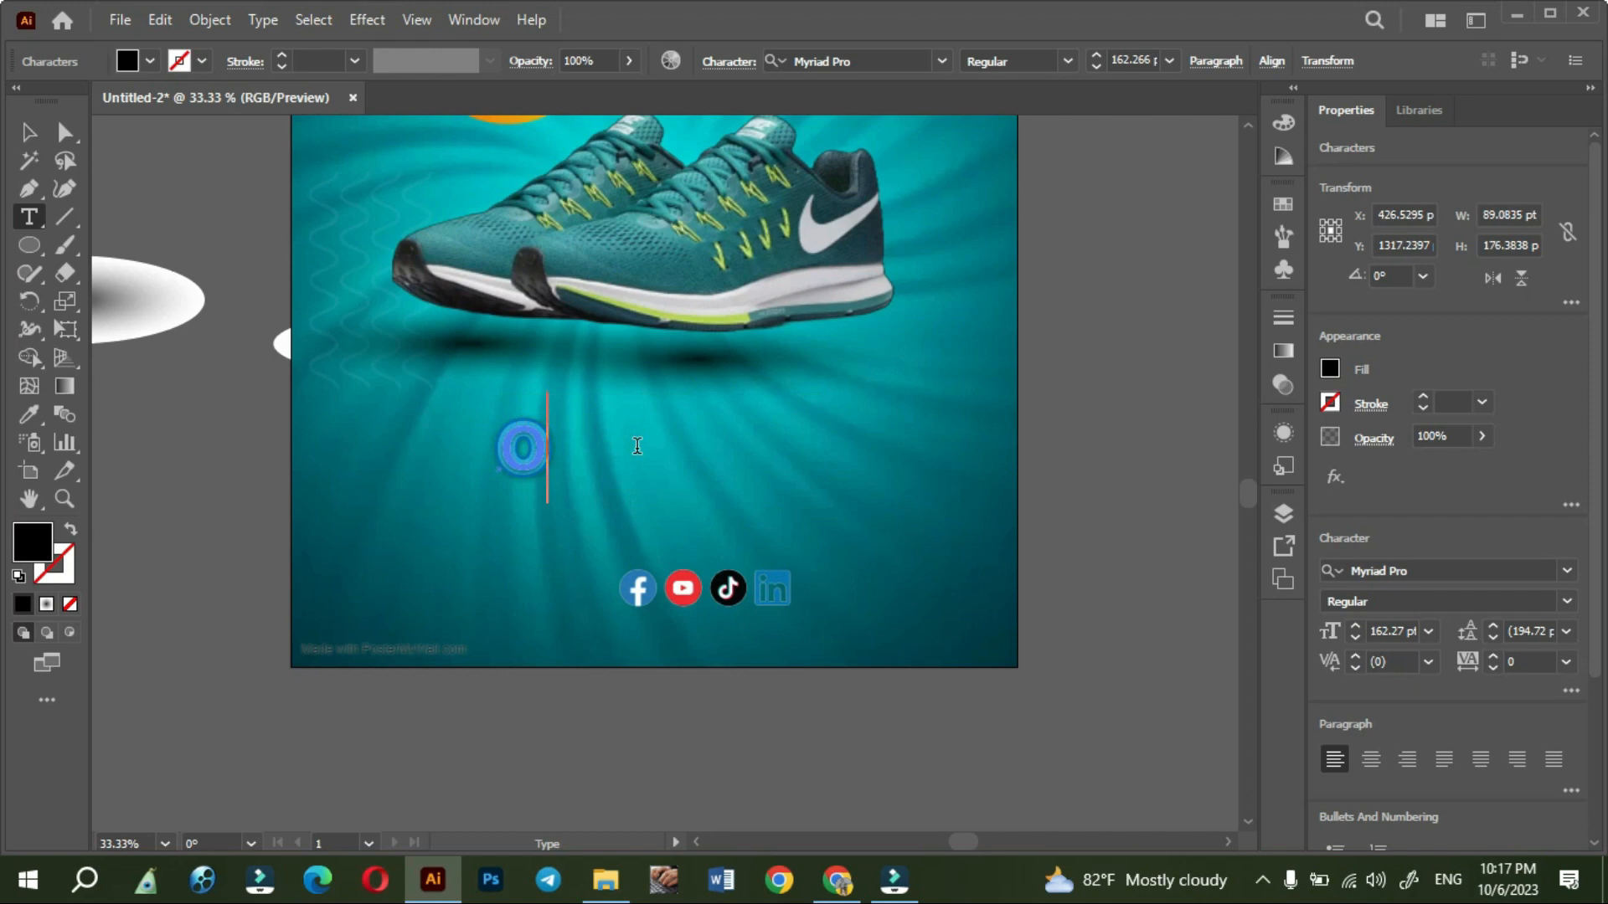
key("BackSpace")
type("Or")
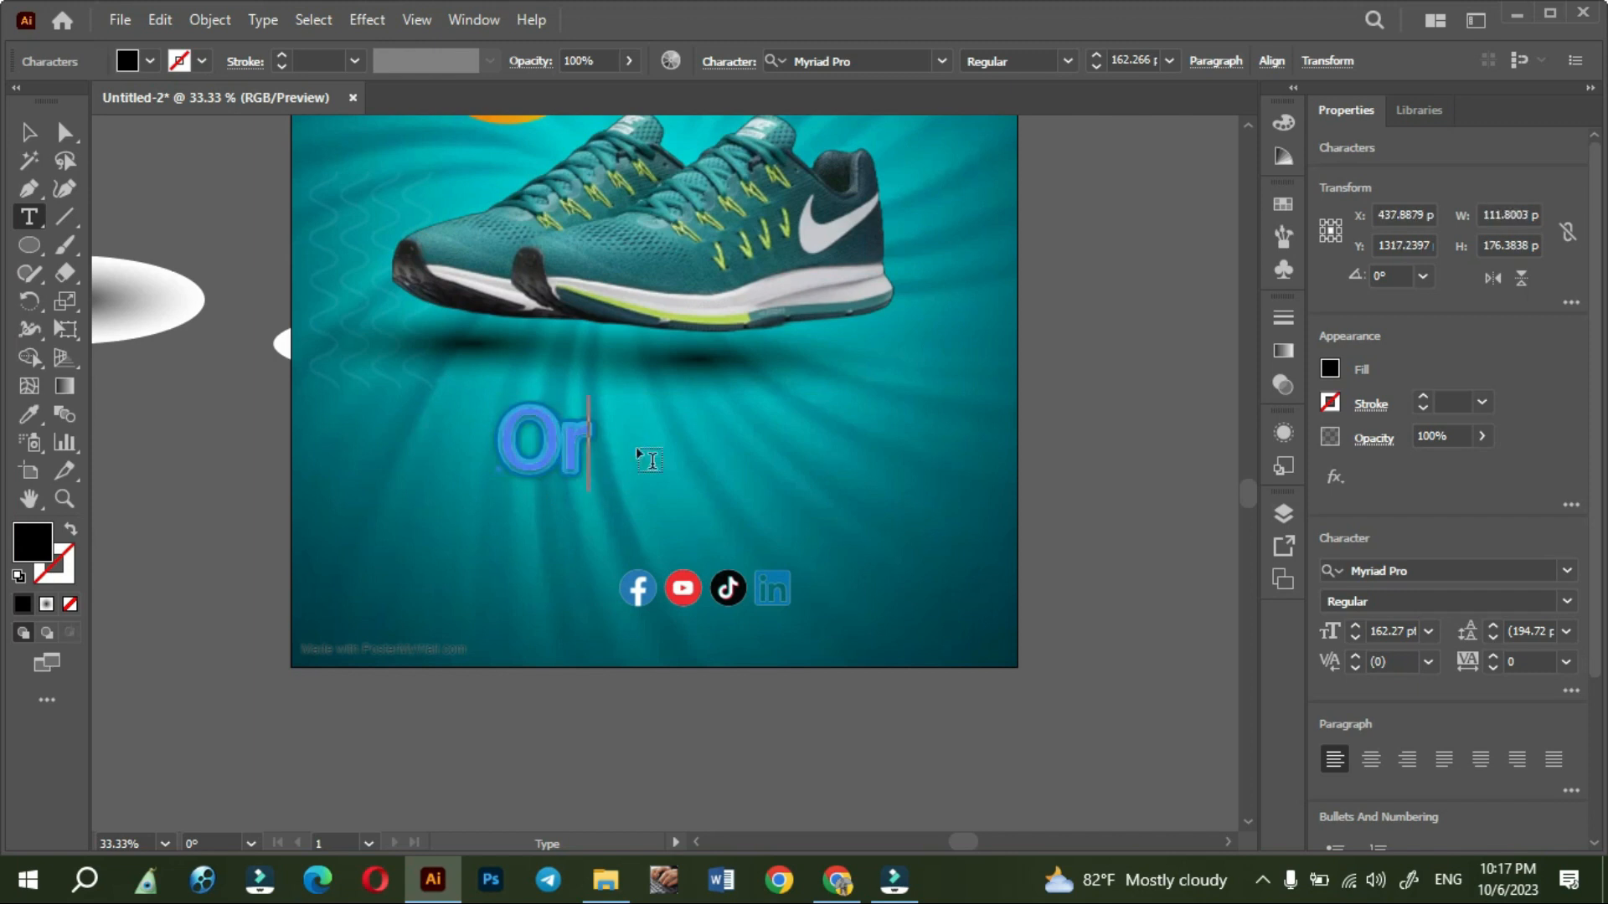
type("der Now?")
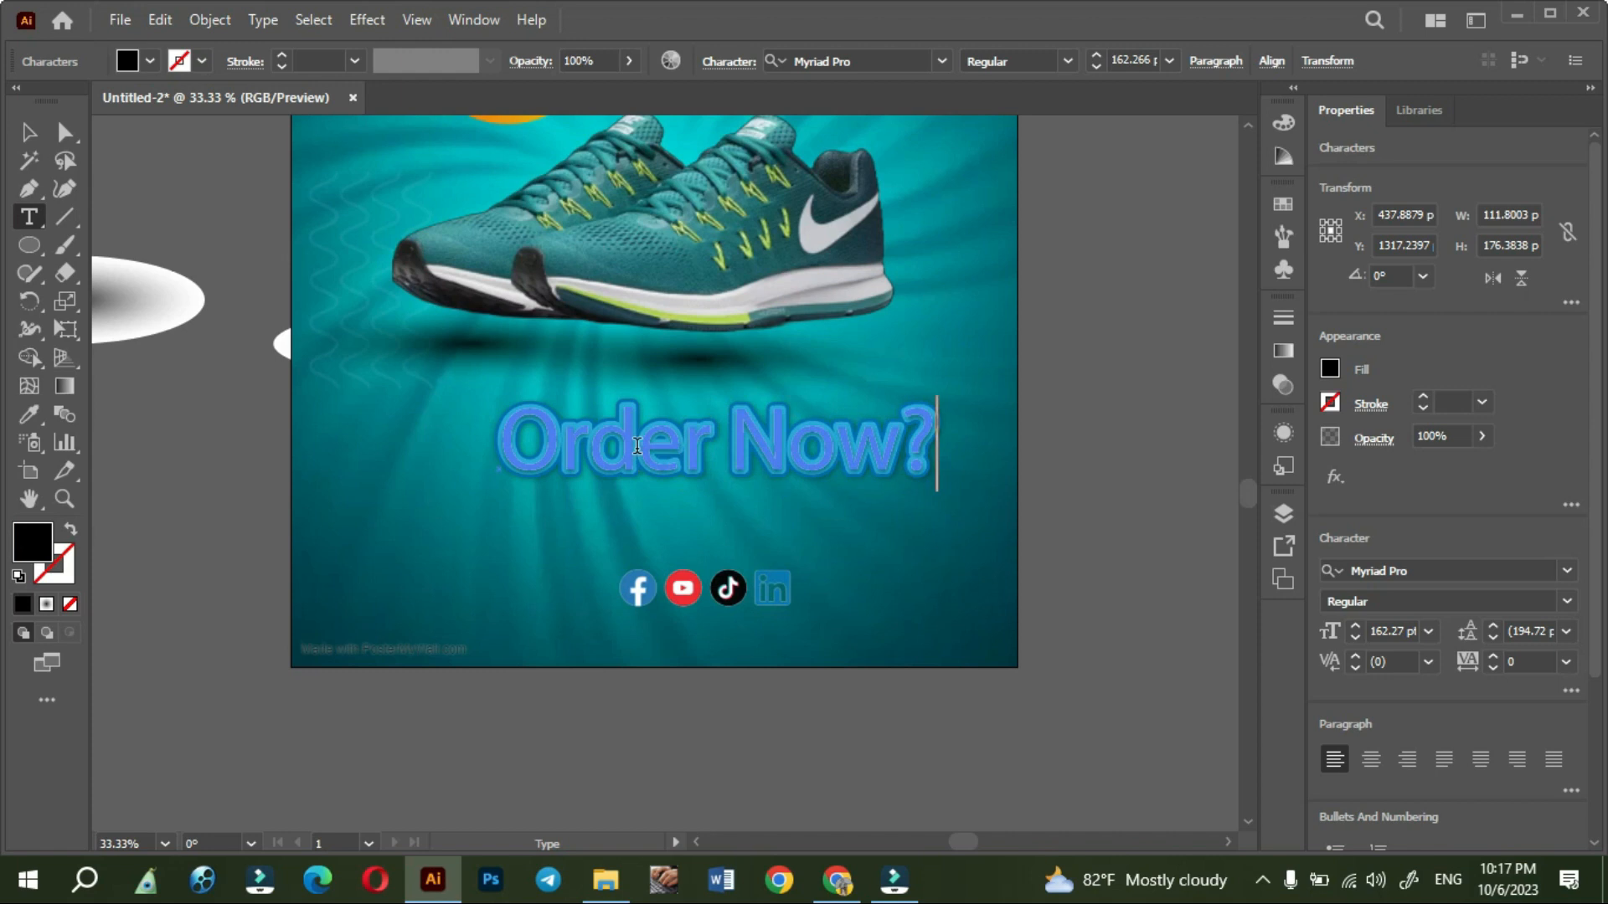
key("BackSpace")
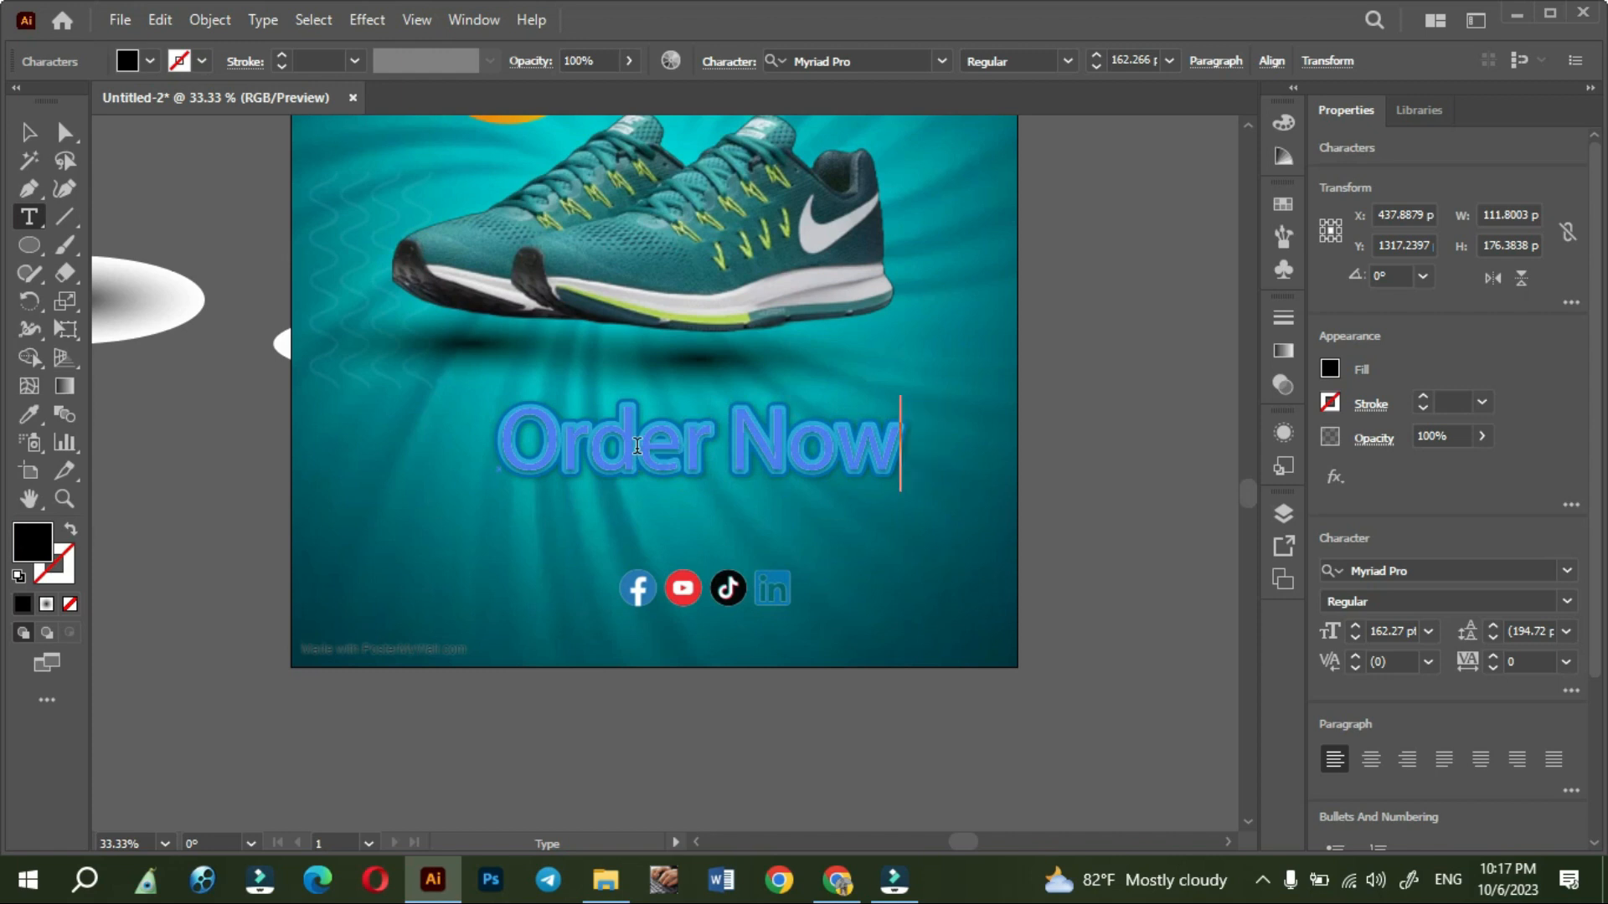
type("?")
key("BackSpace")
type("!")
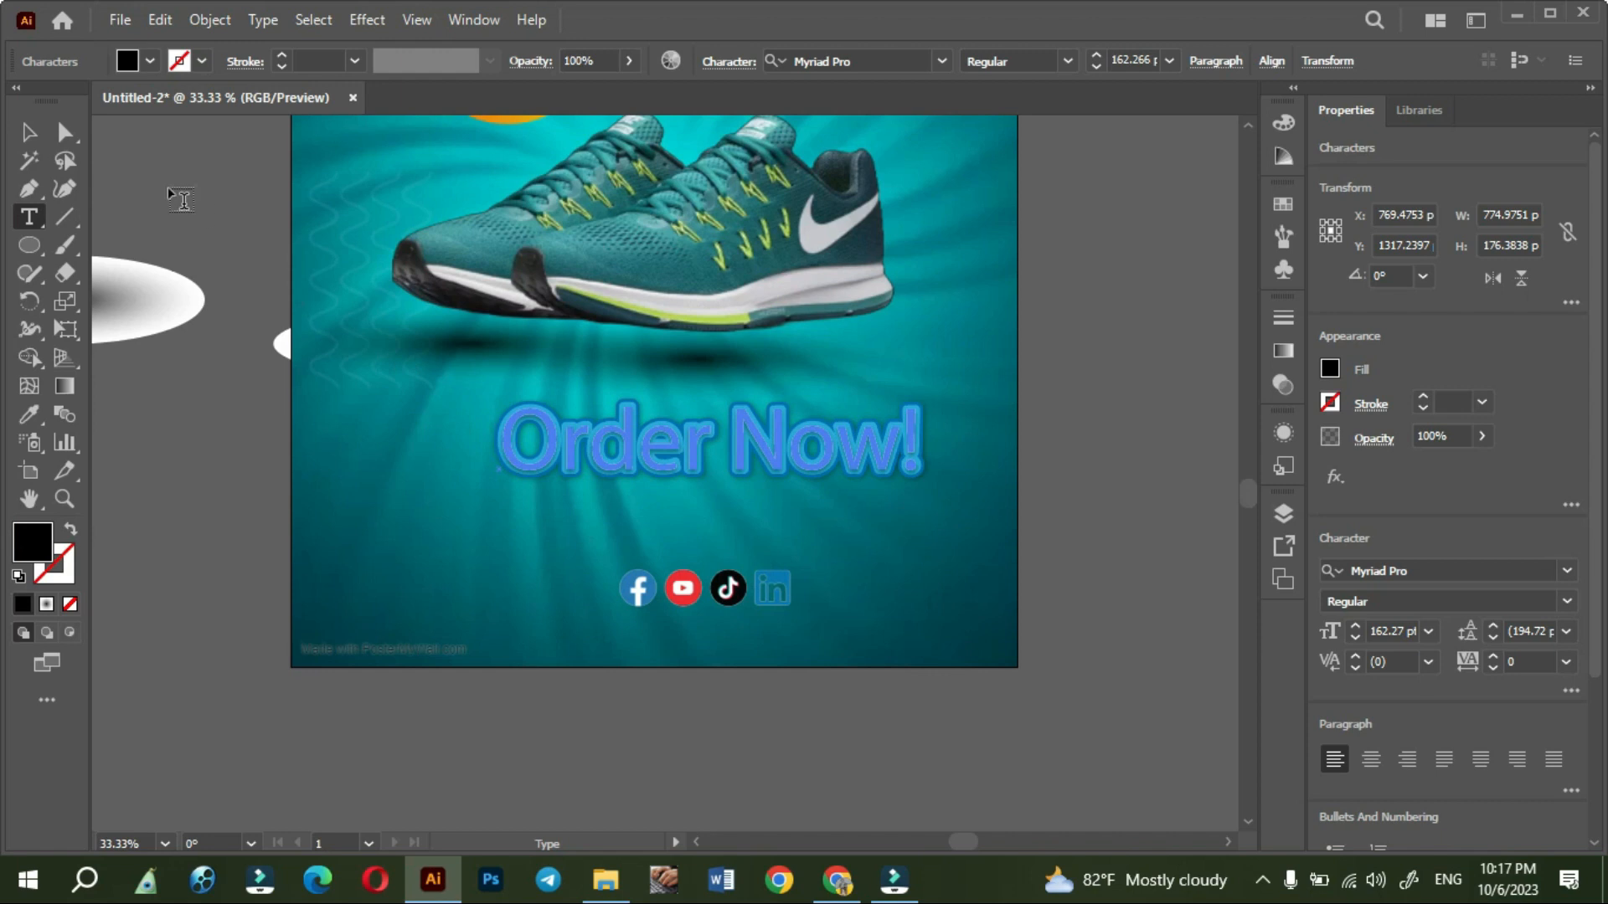
left_click(34, 132)
left_click(118, 430)
- Set the font of the "Order Now!" text to Impact
scroll(388, 599, "up", 2)
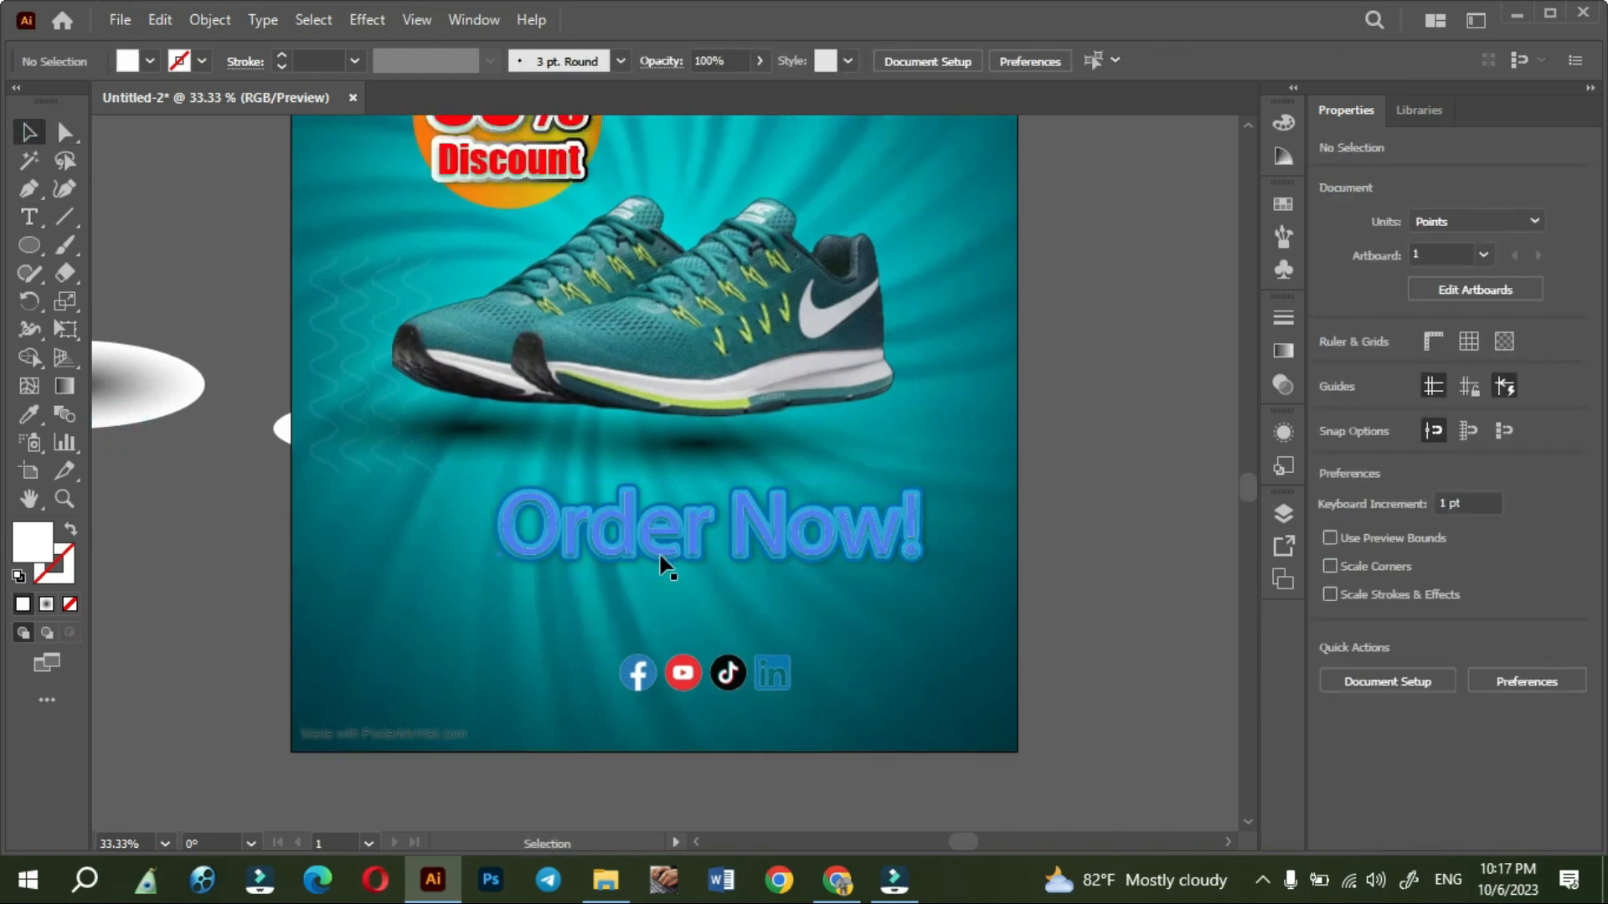
left_click(661, 541)
triple_click(661, 541)
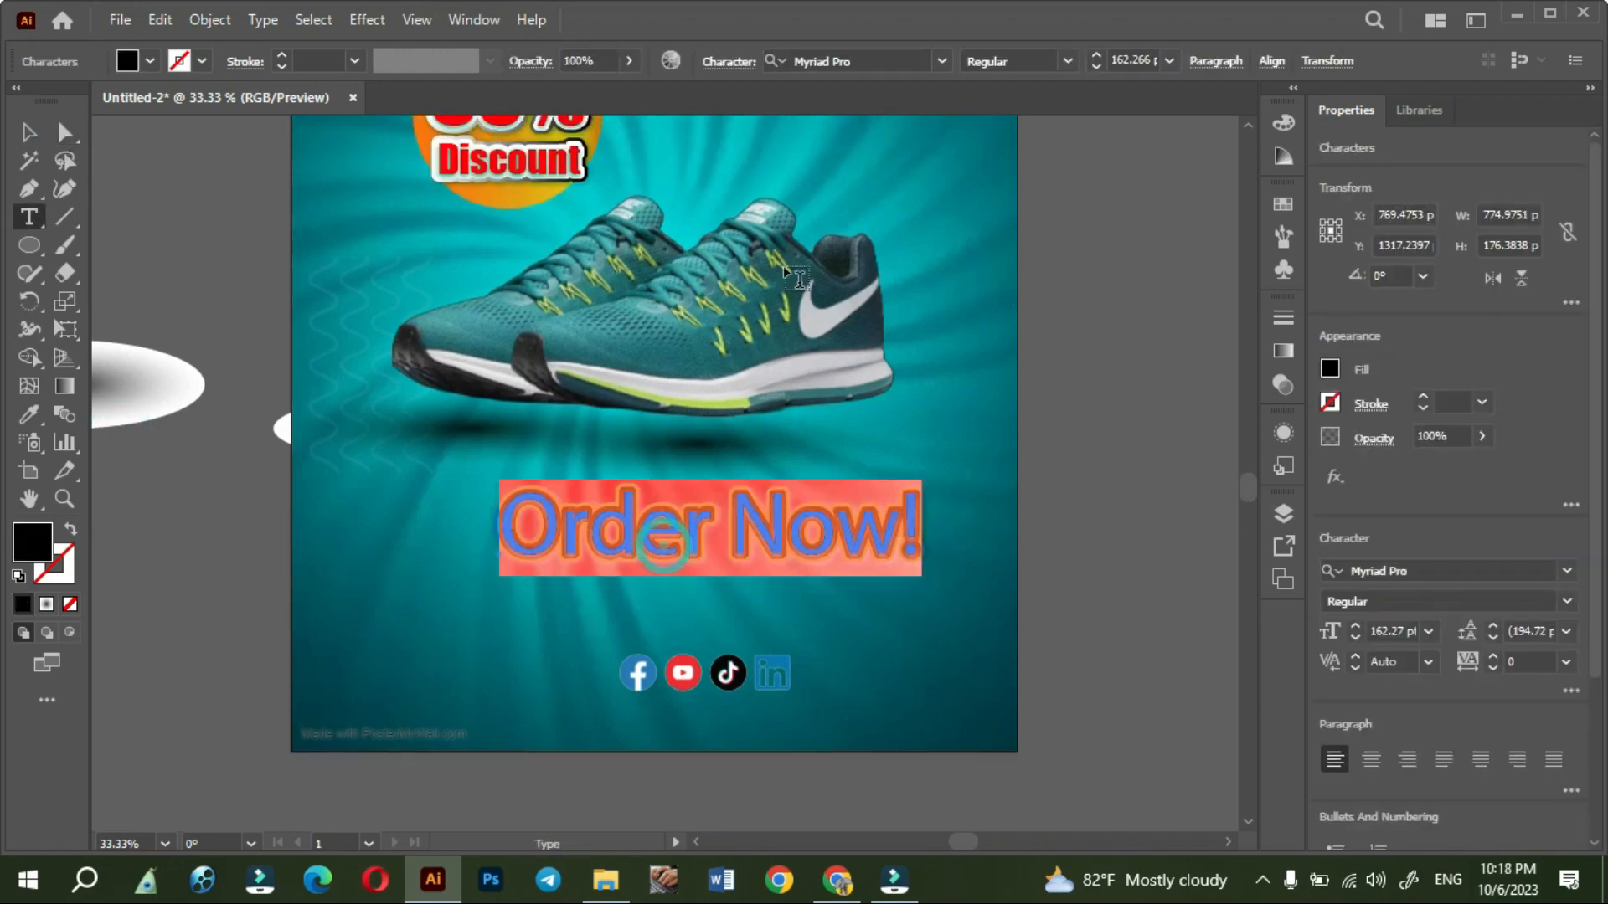
left_click(942, 61)
left_click(1087, 177)
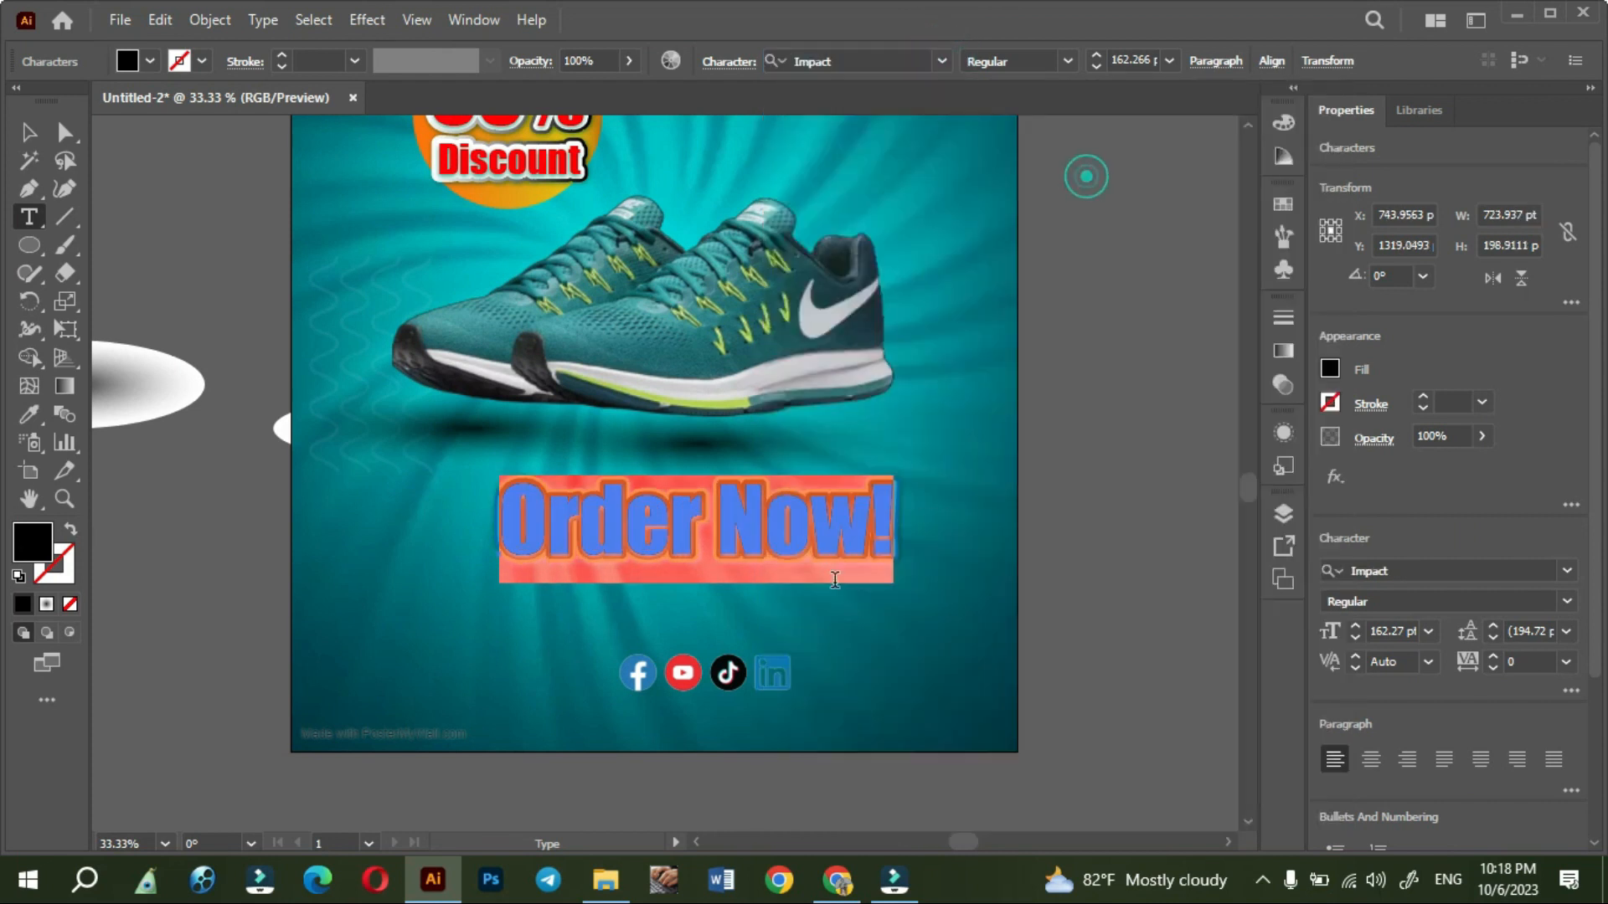
- Scale the "Order Now!" text down to about 90.55 pt and place a duplicate directly beneath it
left_click(32, 134)
left_click_drag(752, 557, 719, 550)
left_click_drag(864, 521, 695, 566)
- Replace the duplicated "Order Now!" line with the contact phone number
double_click(695, 567)
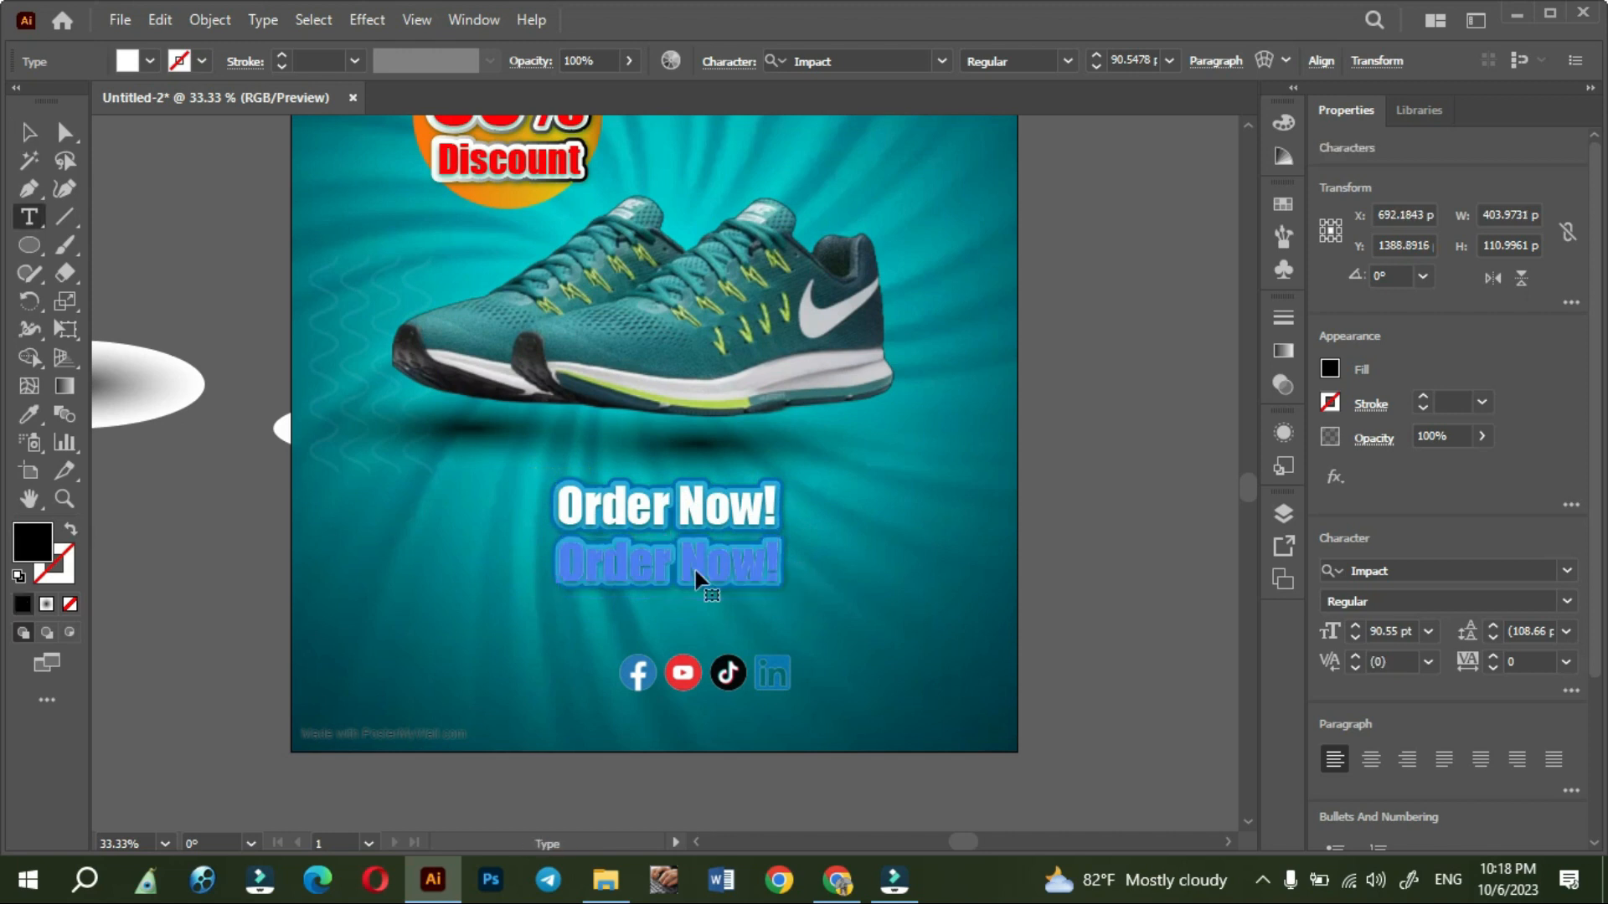
triple_click(695, 566)
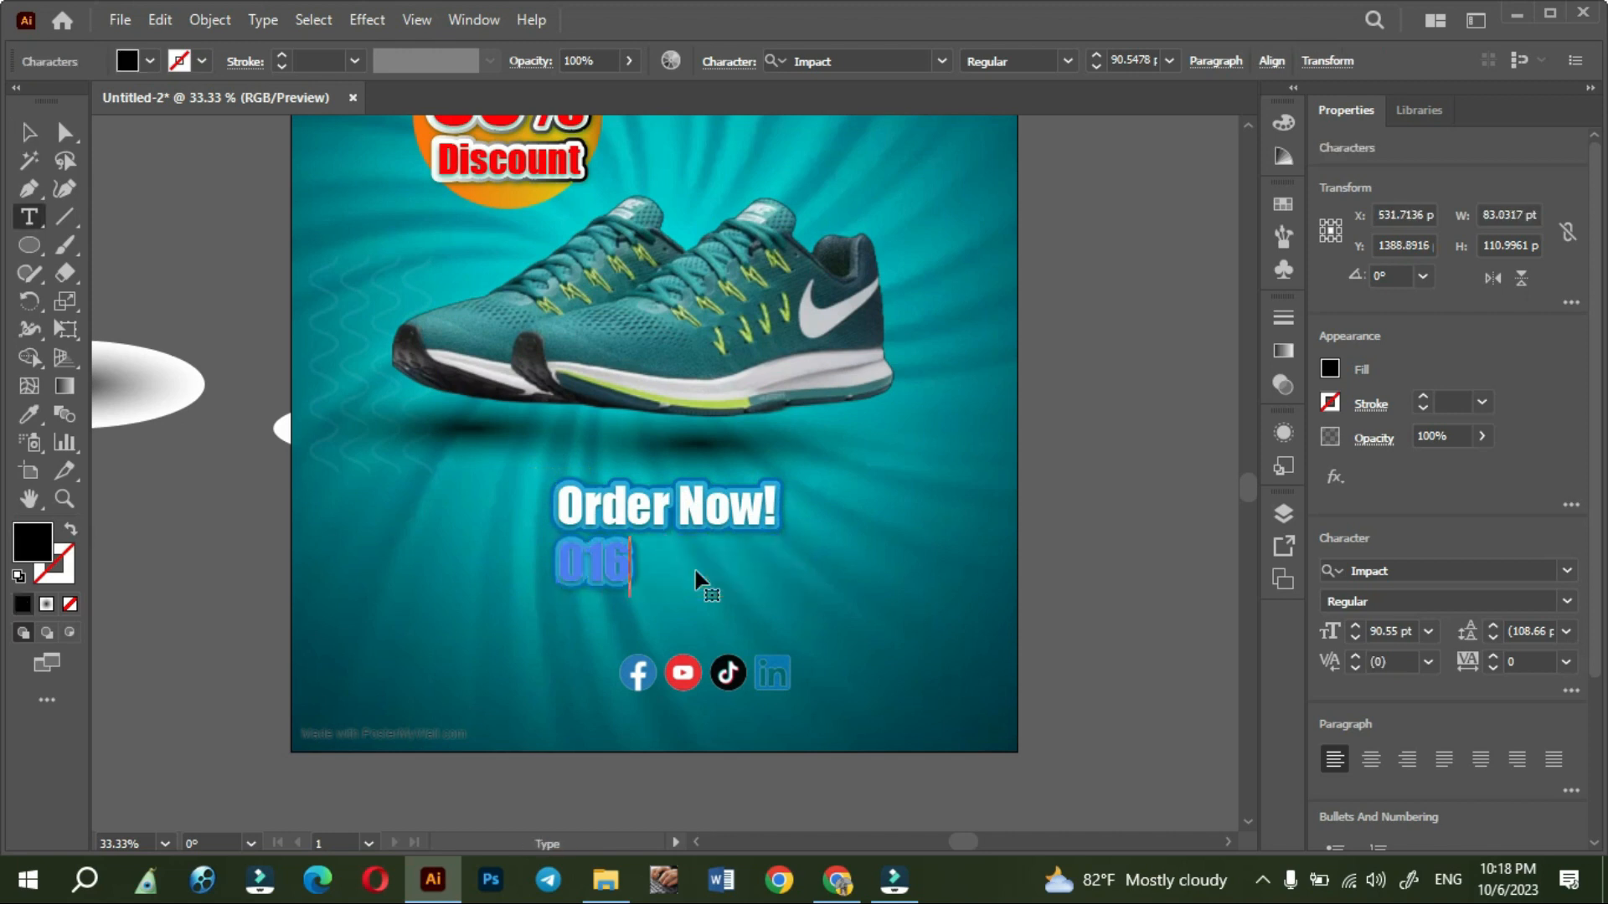
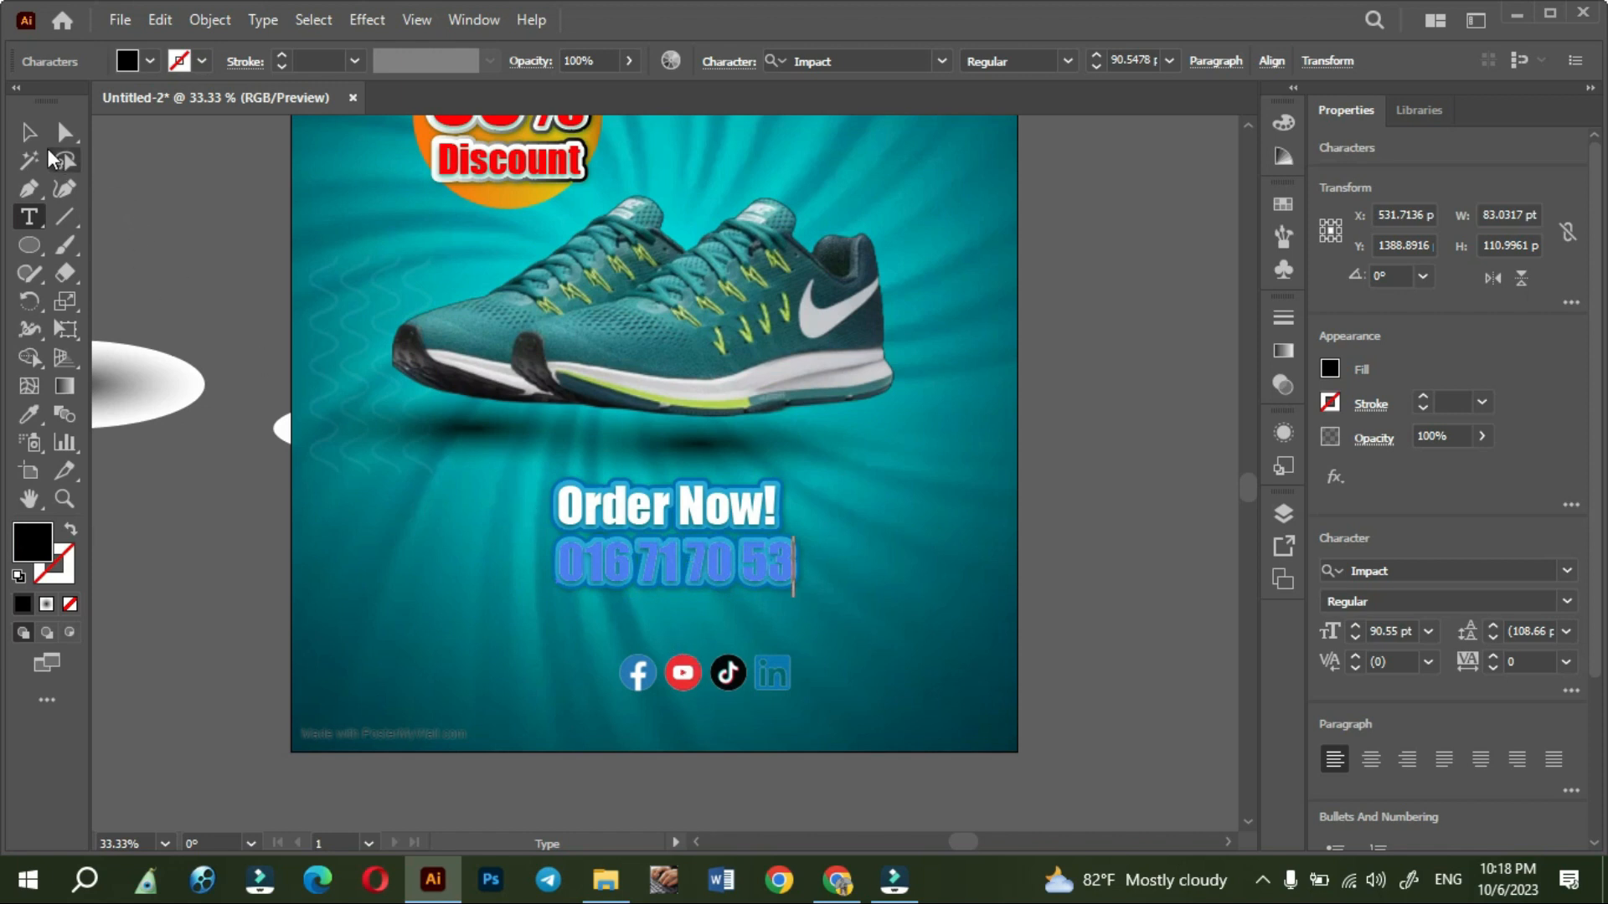
left_click(29, 132)
left_click(101, 538)
- Move the phone number slightly lower to leave a gap beneath the "Order Now!" line
left_click_drag(647, 576, 651, 608)
left_click(676, 770)
scroll(676, 771, "up", 1)
left_click_drag(724, 789, 834, 738)
left_click(871, 469)
left_click_drag(853, 464, 561, 578, "alt")
key("Delete")
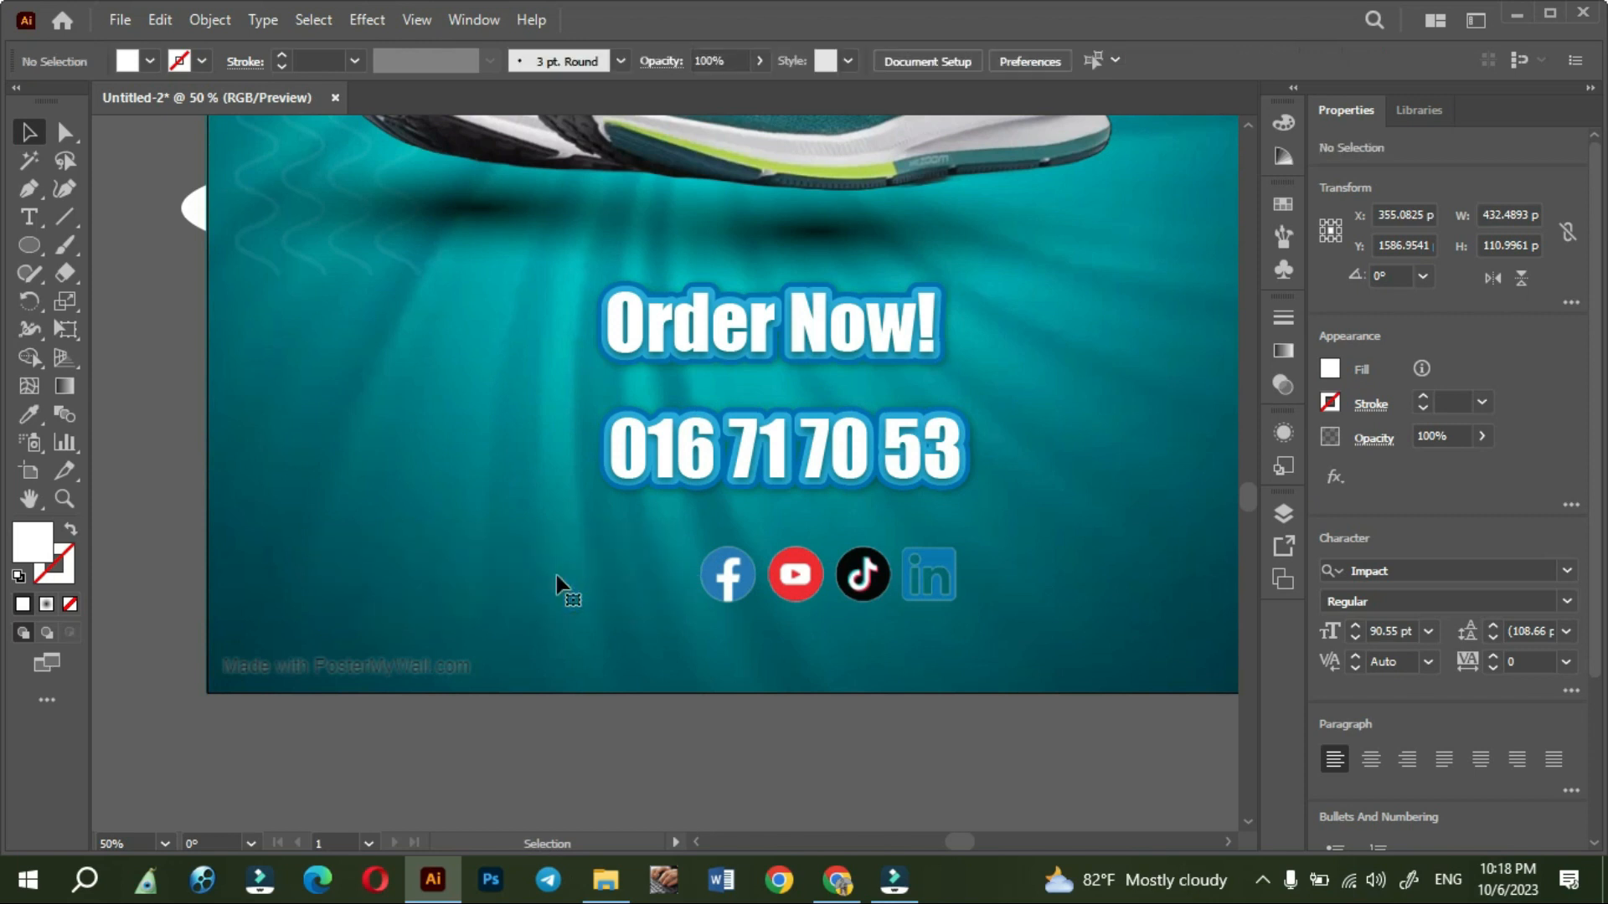
- Move the social media icon strip down and left beneath the phone number and enlarge it to about 504 pt wide
left_click(754, 490)
left_click_drag(792, 601, 727, 635)
left_click_drag(917, 614, 968, 617, "alt+shift")
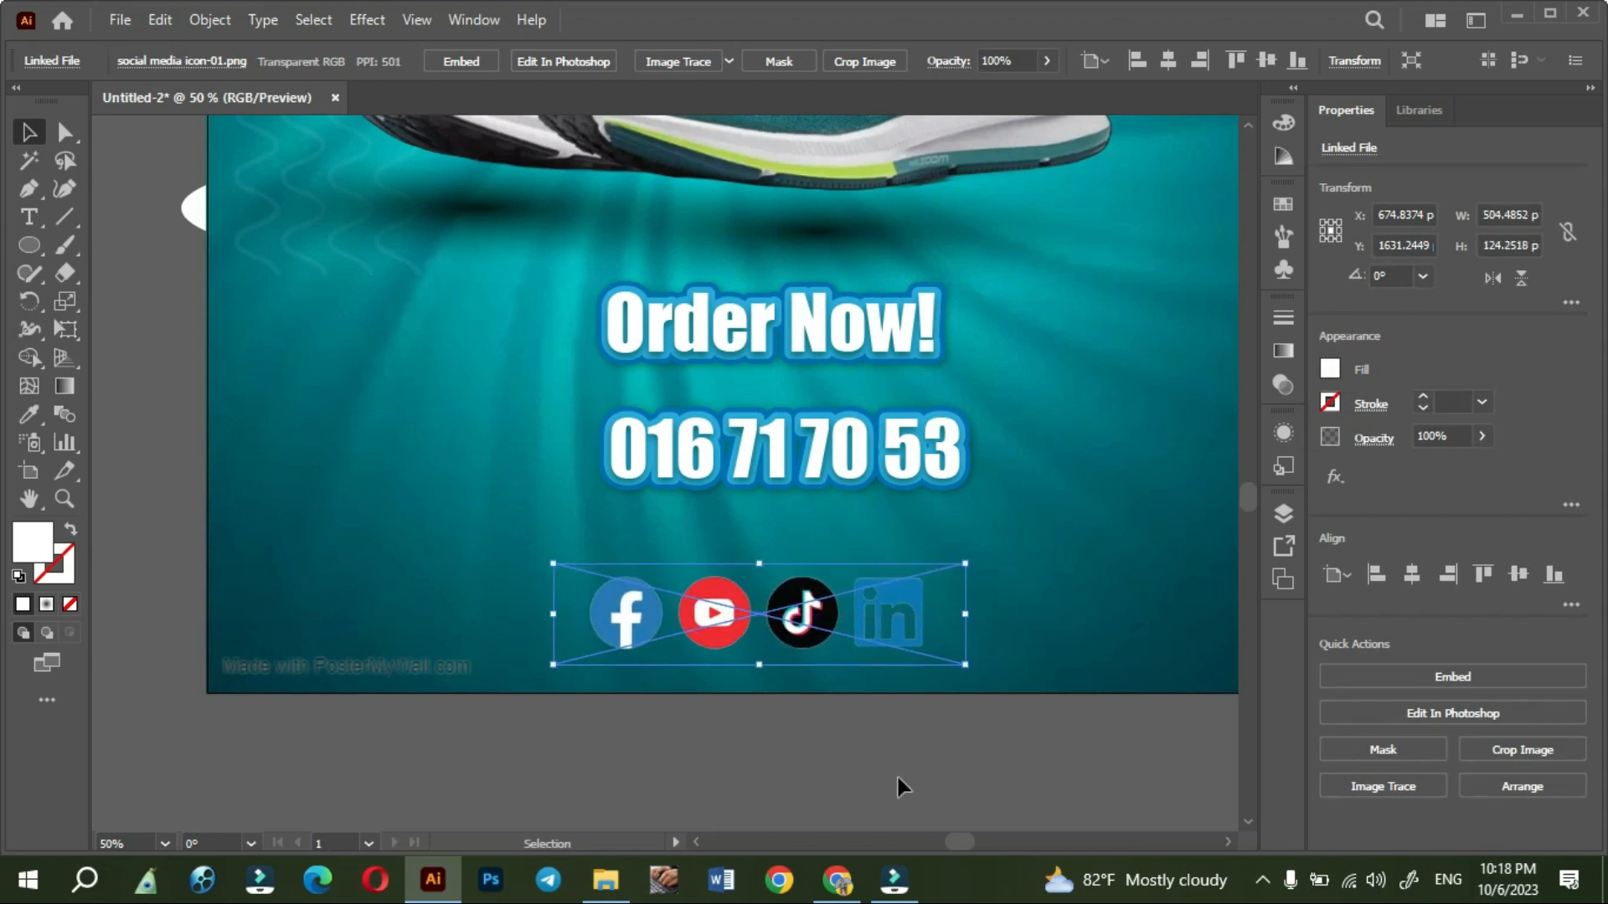
left_click(896, 774)
key("ctrl+minus")
- Move the phone number down to just above the social icons and "Order Now!" directly above the number
left_click_drag(849, 746, 765, 614)
scroll(698, 591, "up", 1)
left_click_drag(769, 410, 753, 459)
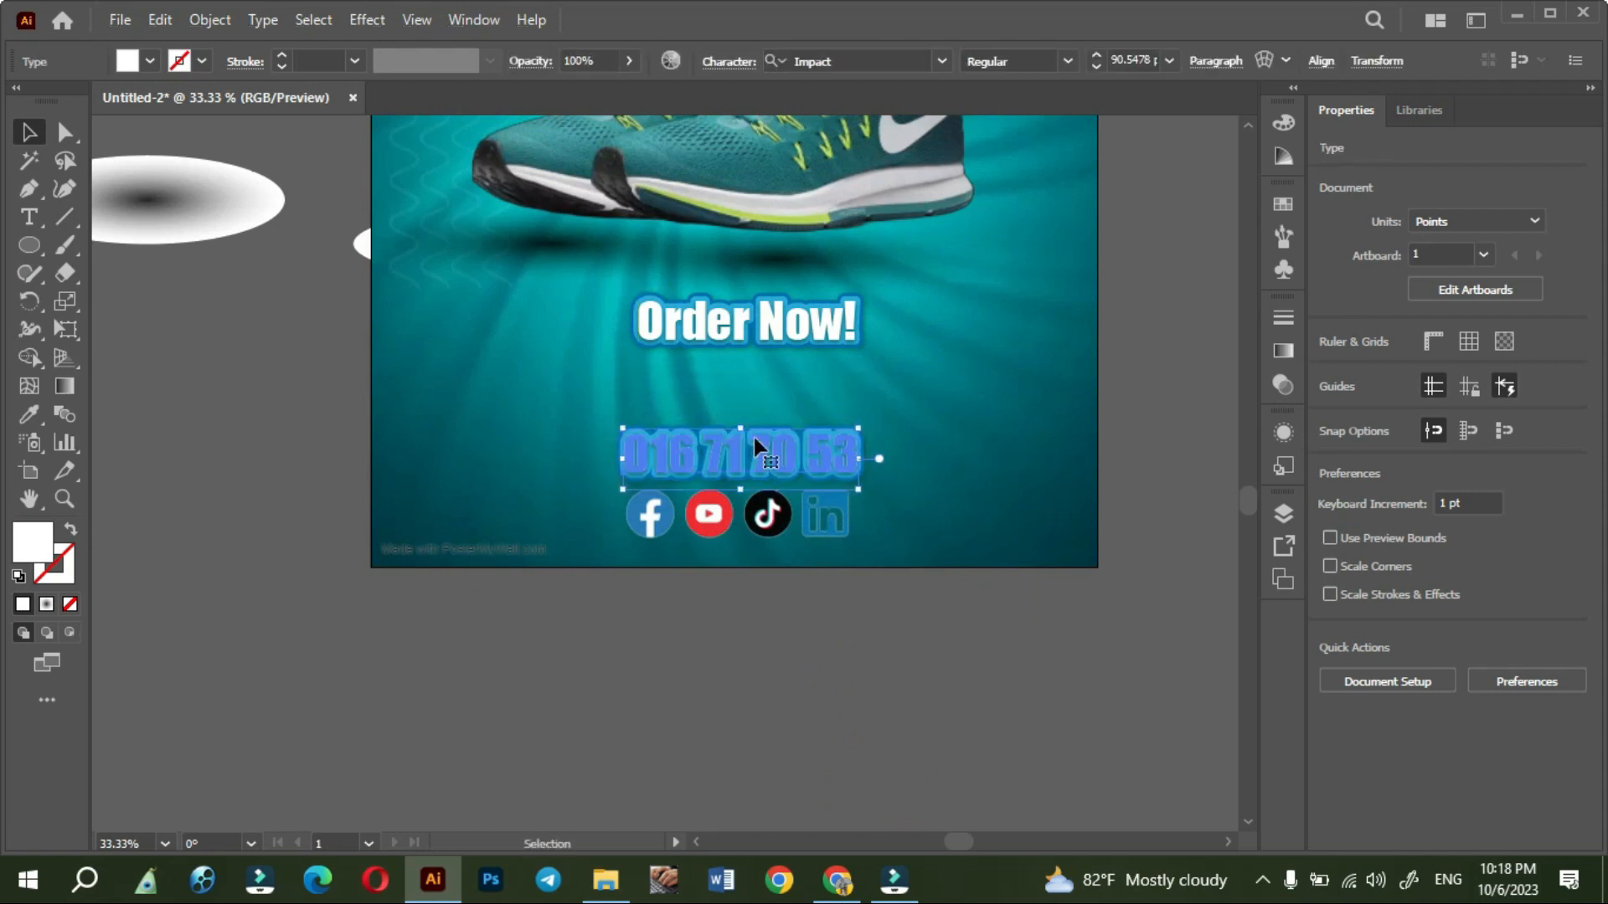
left_click_drag(769, 335, 758, 411)
left_click(737, 691)
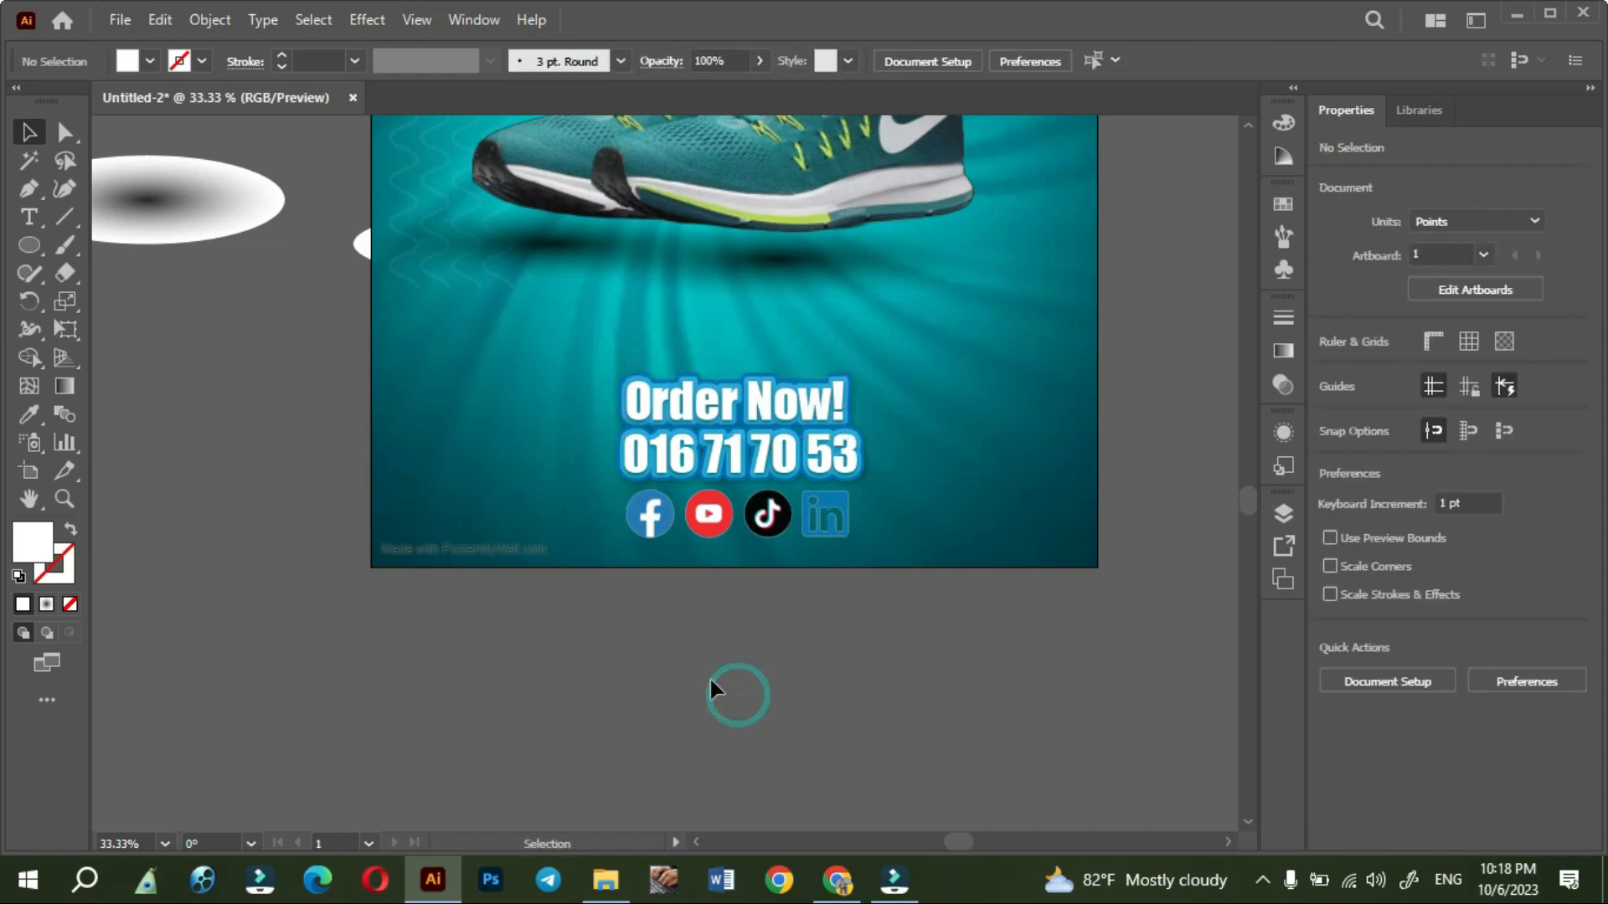
- Shift the "Order Now!" and phone number lines up together and nudge the social icons slightly up and left
left_click_drag(777, 463, 776, 425)
left_click(783, 572)
left_click_drag(777, 526, 772, 520)
left_click(735, 680)
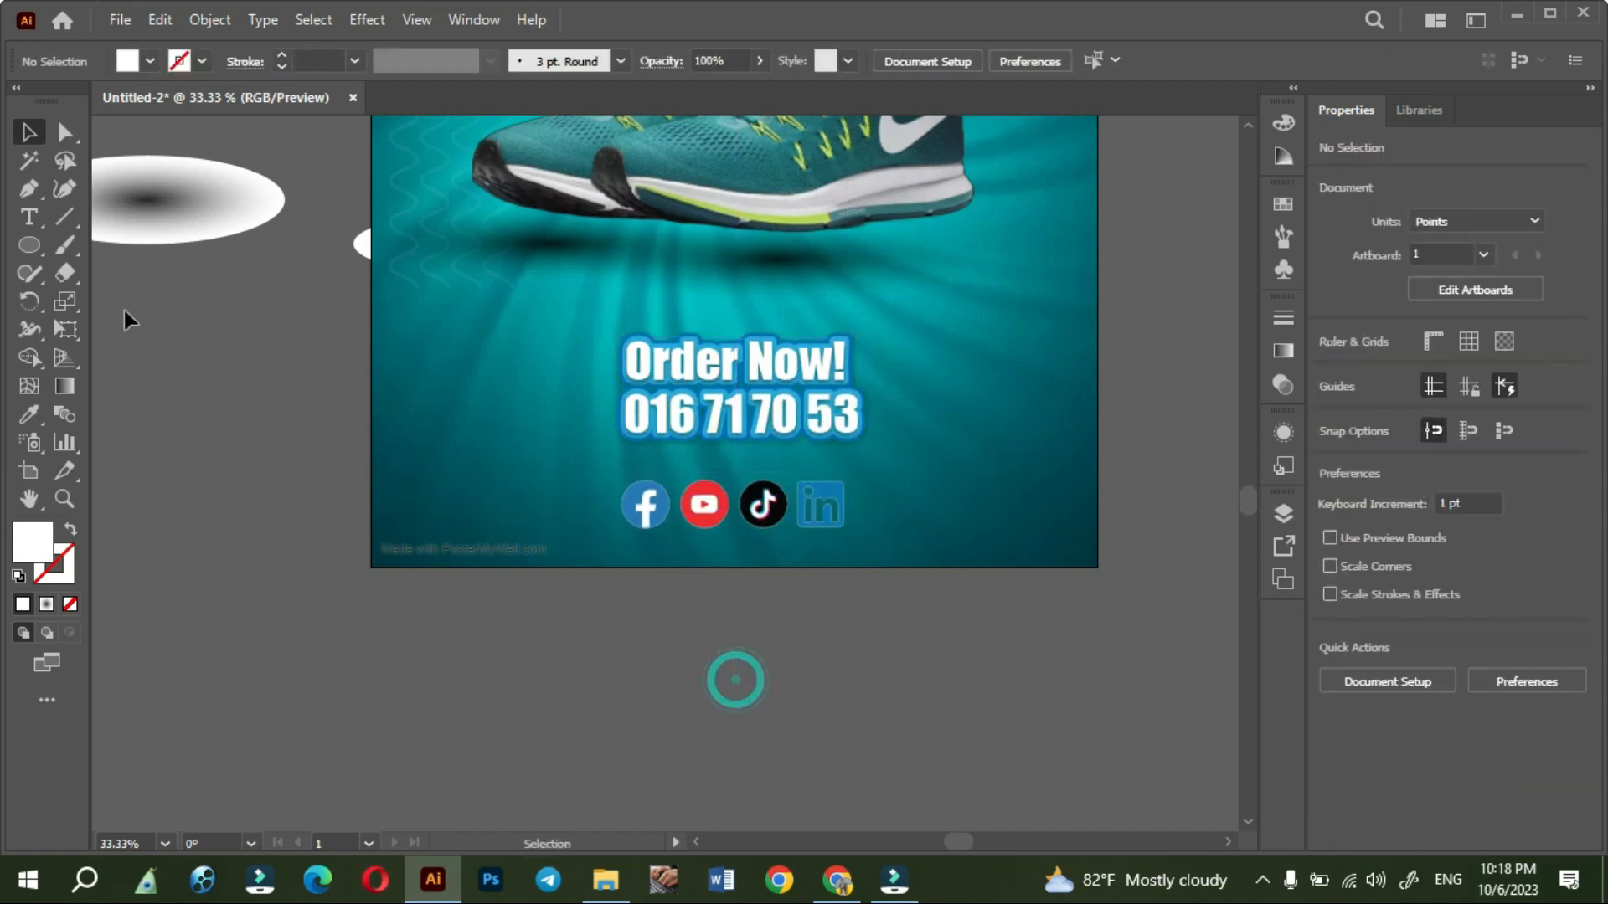
- Add a placeholder text line to the left of the Facebook icon and enlarge it to about 50.36 pt
left_click(31, 219)
left_click(497, 499)
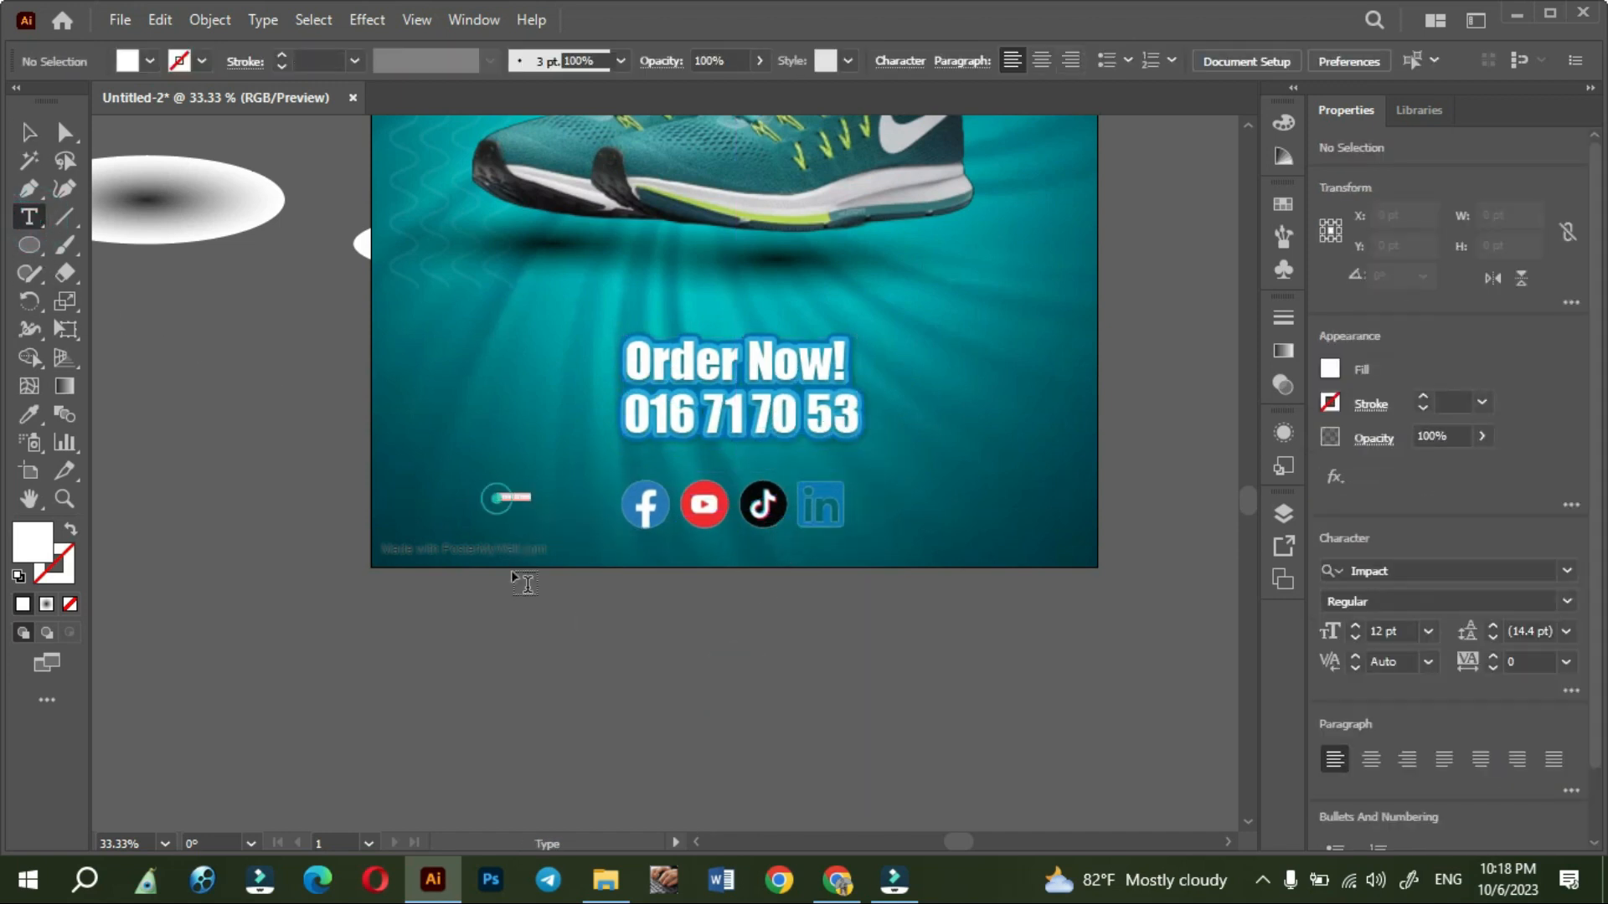
key("Escape")
left_click_drag(533, 513, 586, 514)
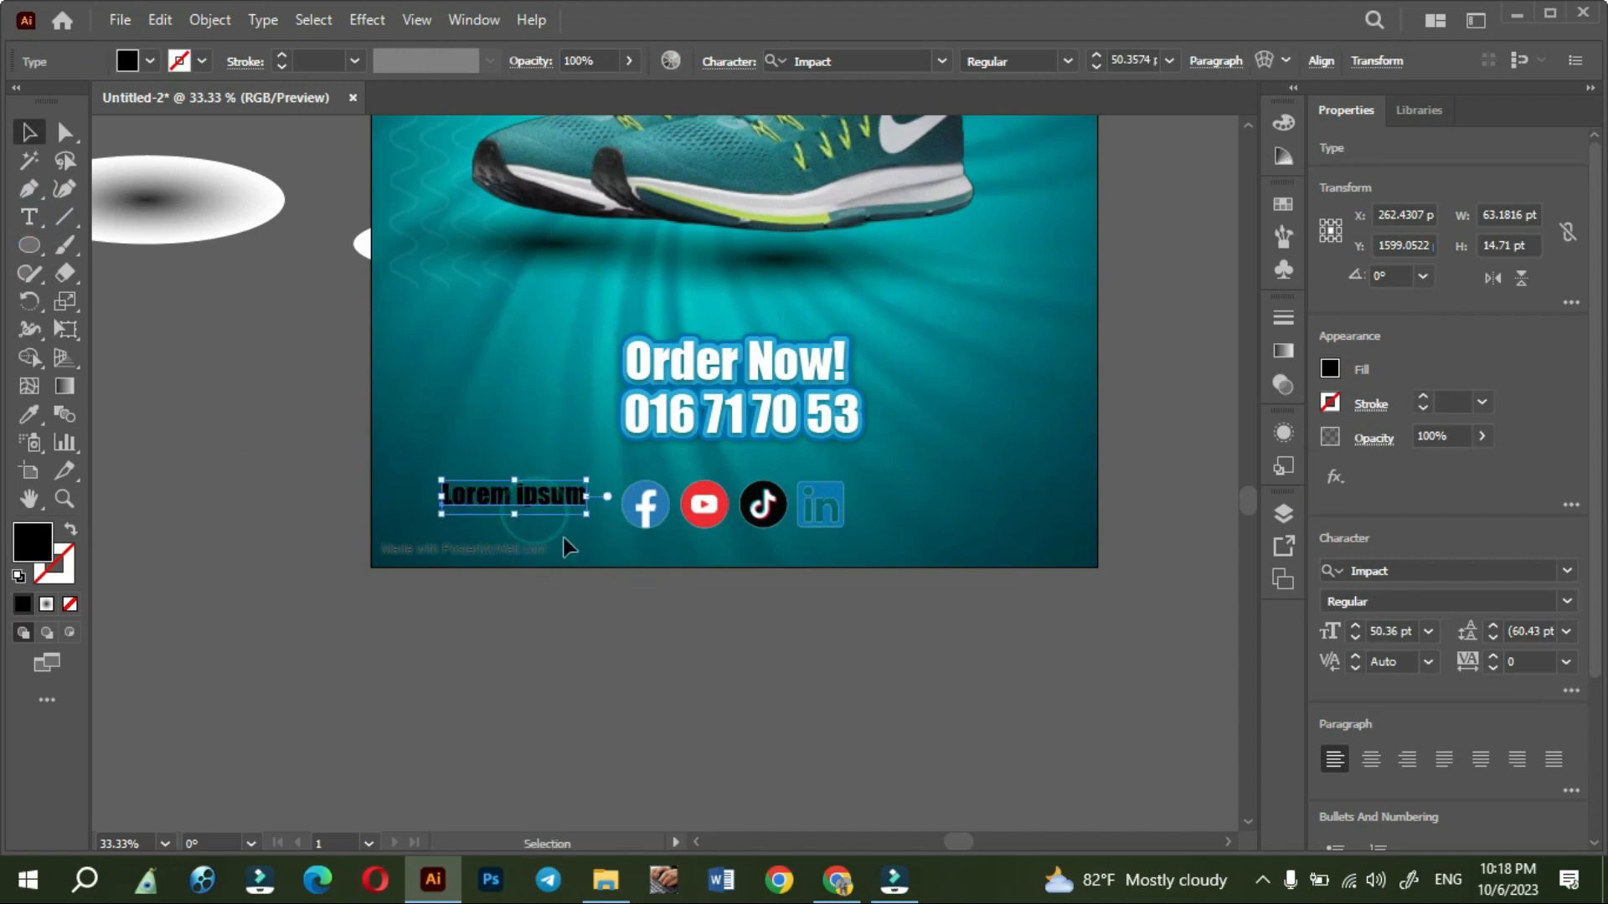
- Replace the placeholder text with "Follow us on social media", broken into two lines after "on"
triple_click(549, 498)
type("Follo")
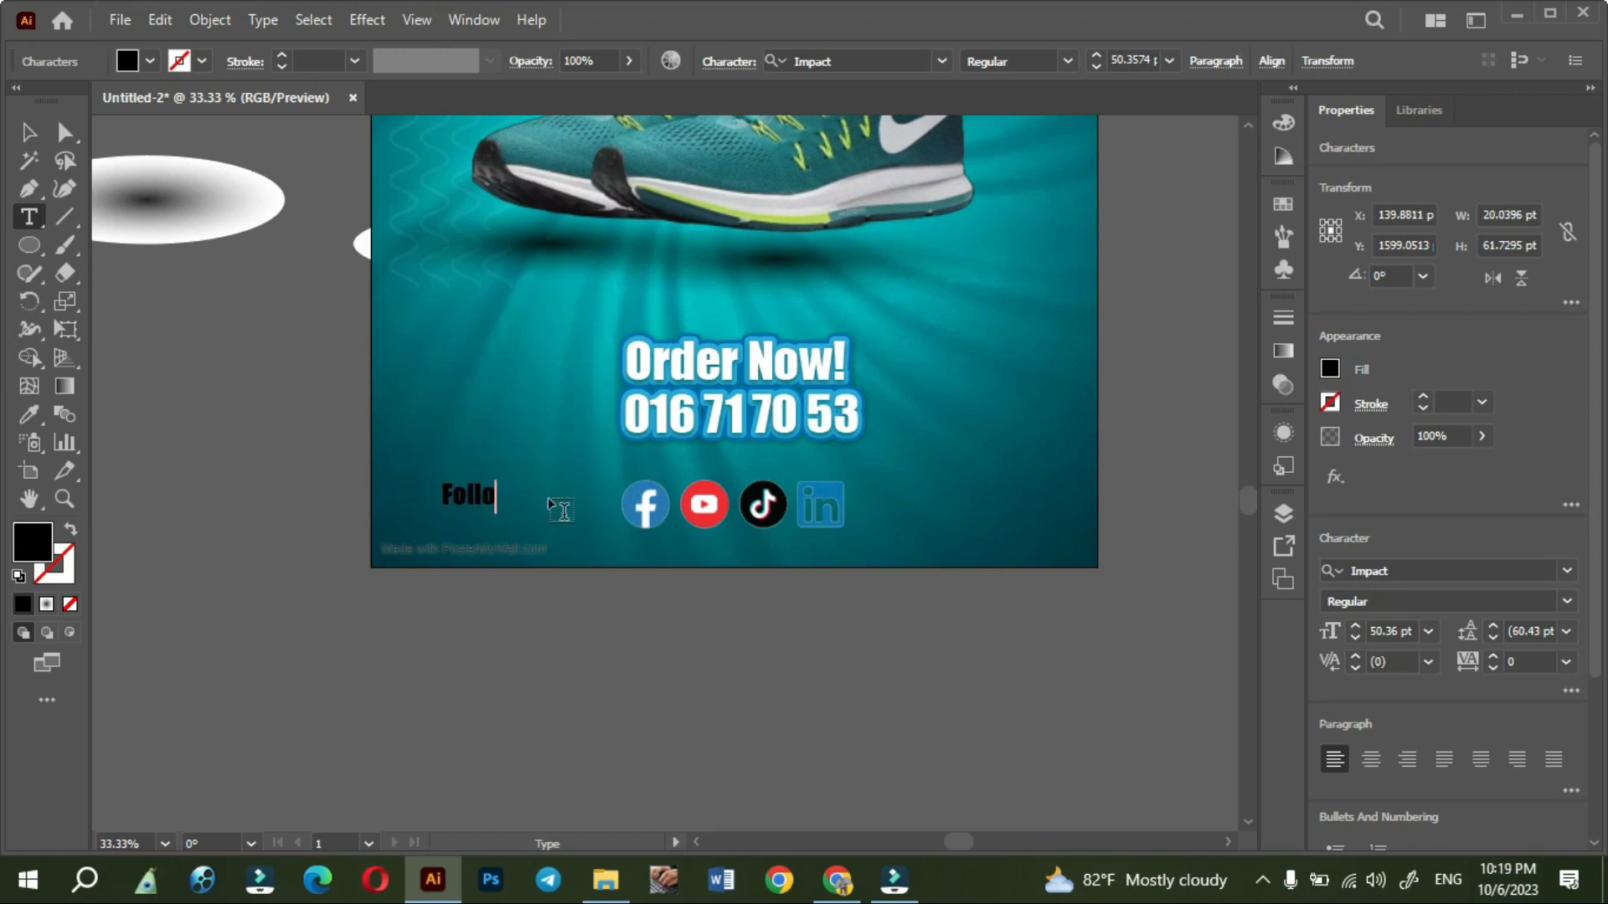
type("s on")
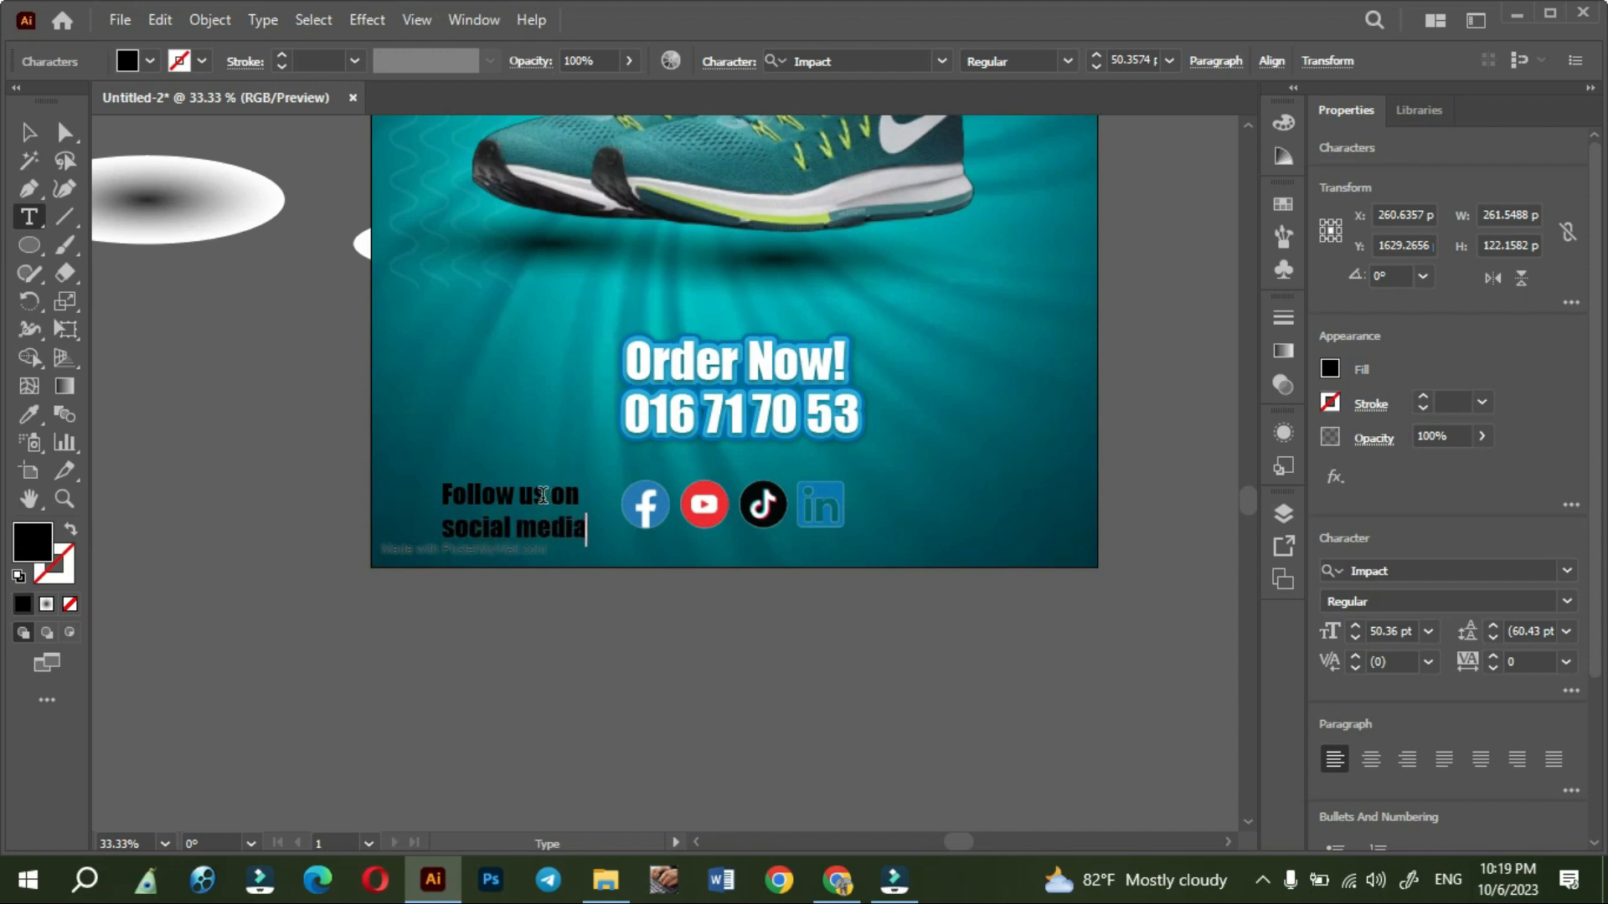
left_click(25, 125)
- Fill the "Follow us on social media" text with white and tighten its leading to 49 pt
left_click(147, 61)
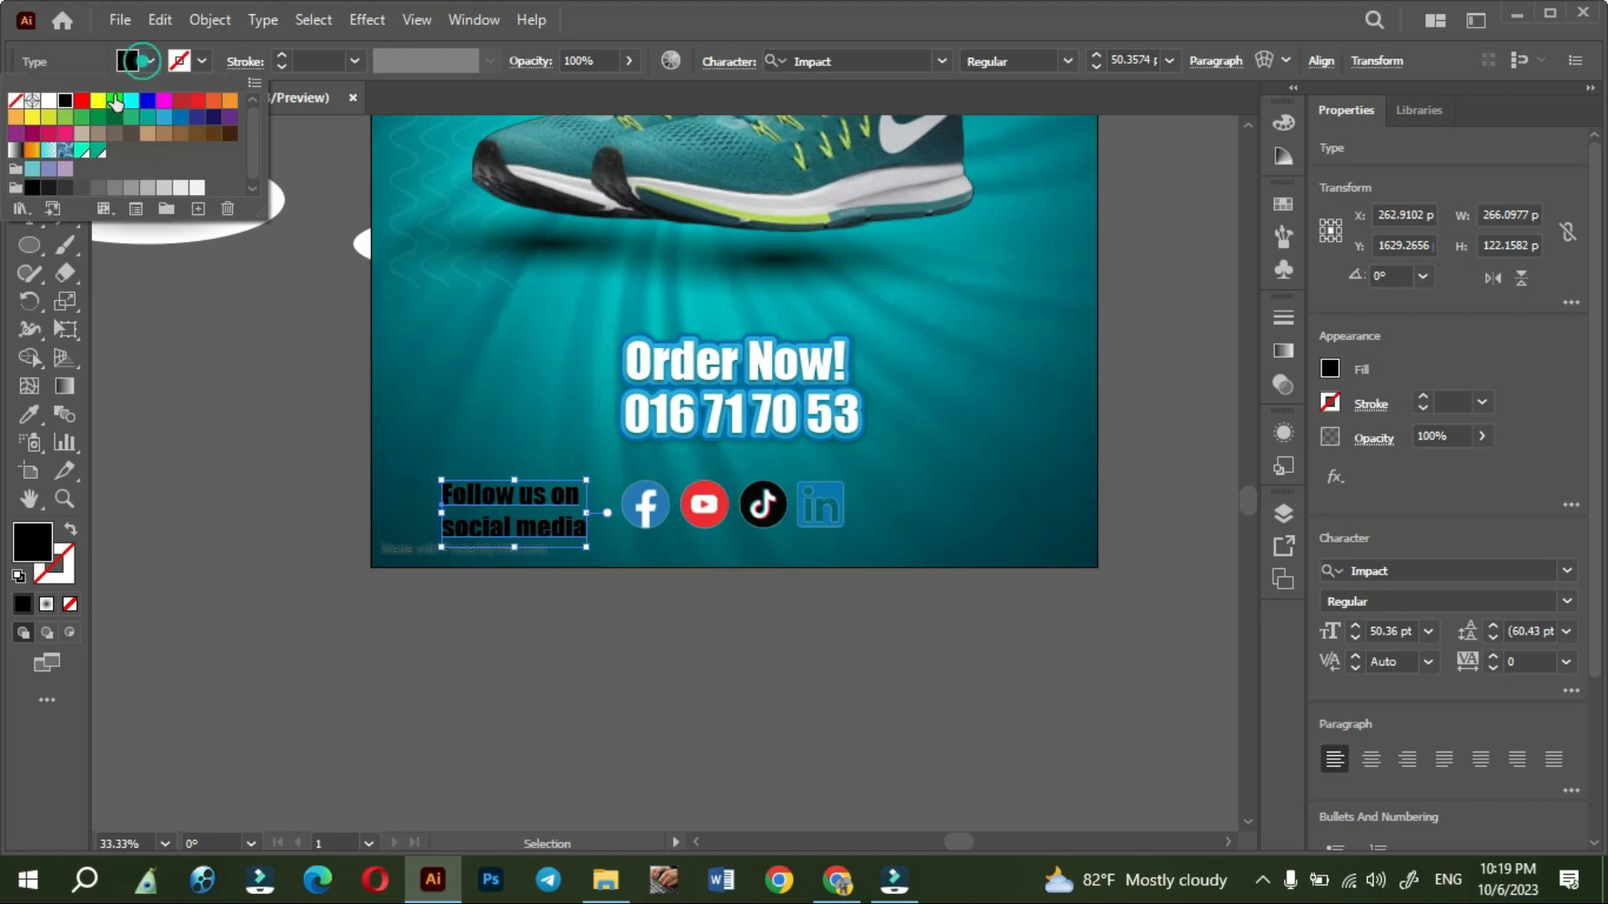
left_click(48, 102)
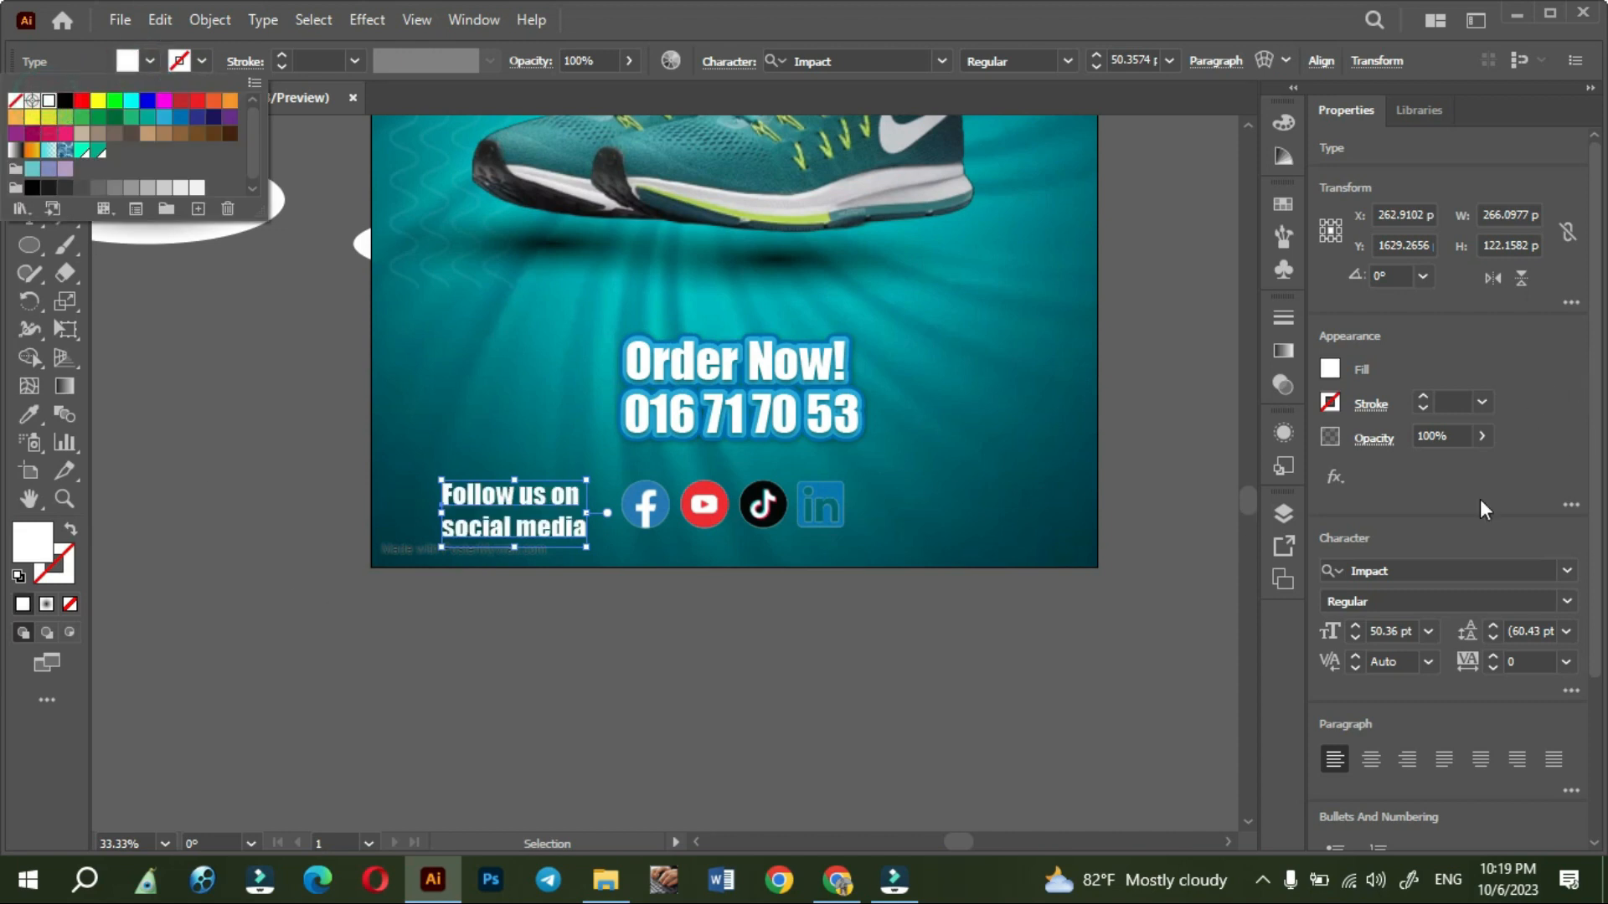
left_click(1492, 637)
left_click(1491, 637)
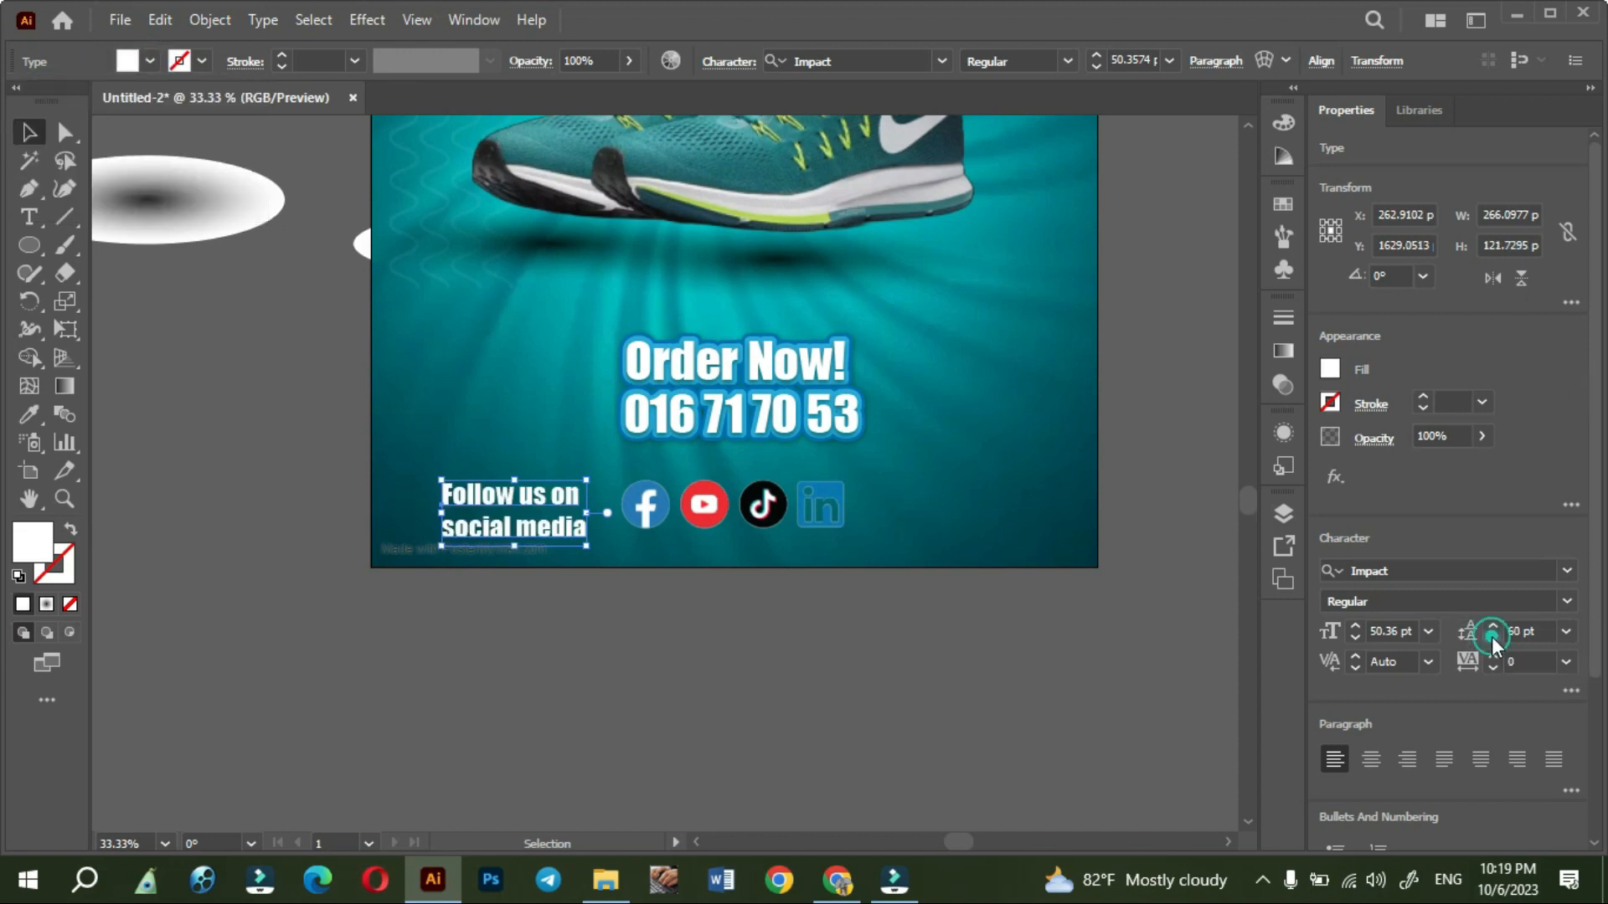
left_click(1490, 637)
left_click(1491, 636)
left_click(1490, 637)
left_click(1491, 637)
left_click(1491, 637)
left_click(1490, 637)
left_click(1490, 637)
left_click(765, 664)
- Move the "Follow us on social media" text right so it sits close beside the Facebook icon
scroll(635, 614, "up", 2)
left_click_drag(493, 461, 555, 462)
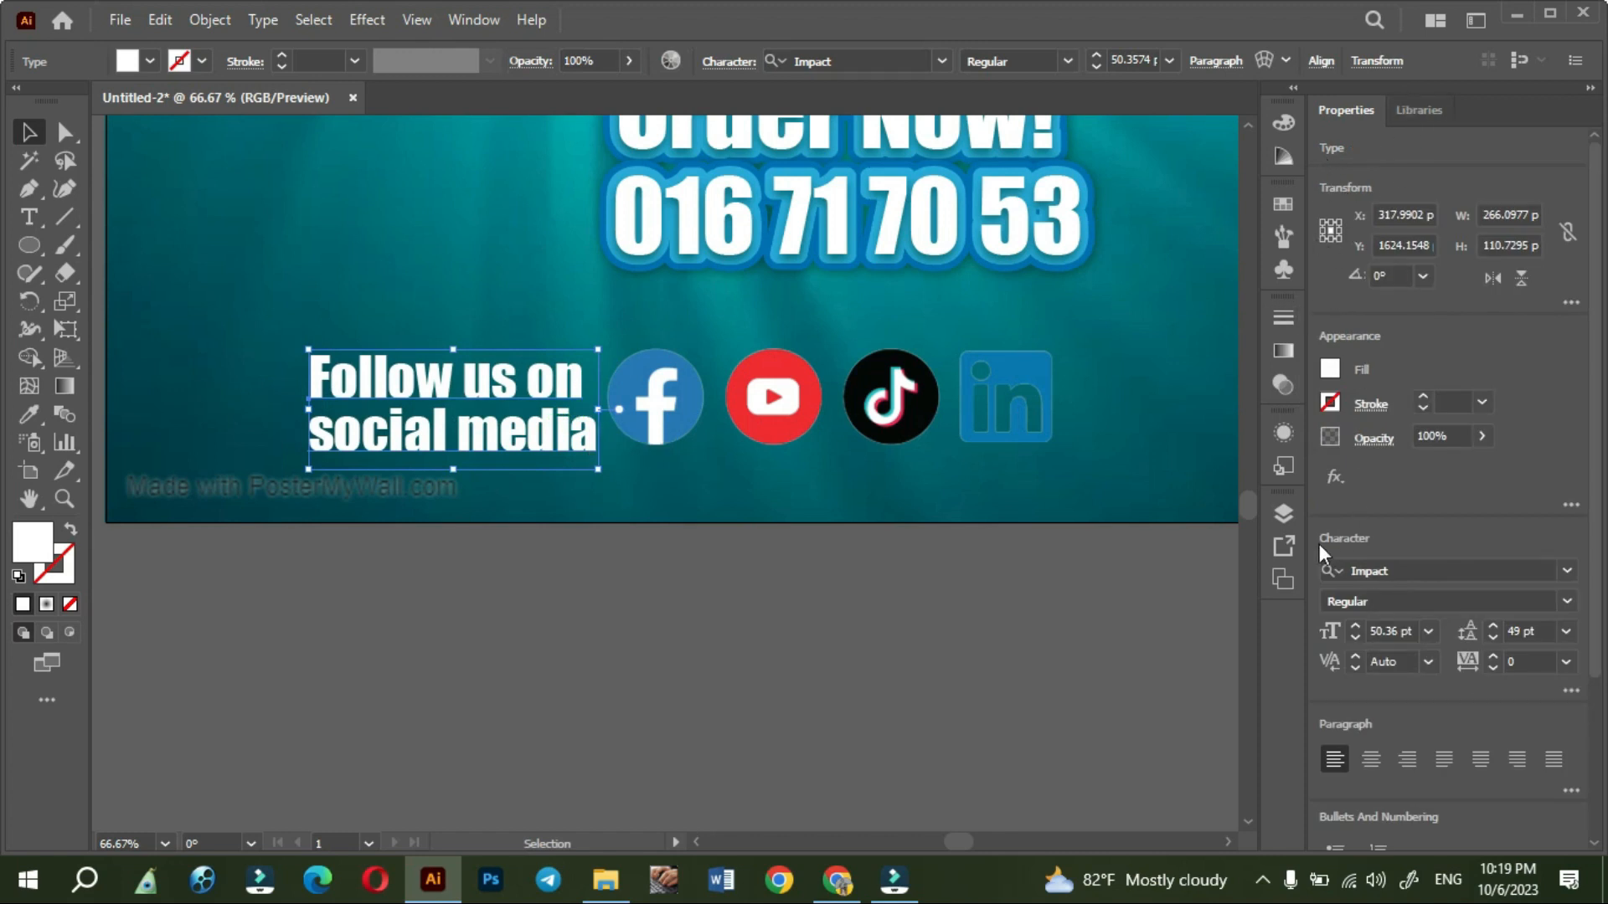
scroll(1451, 565, "down", 3)
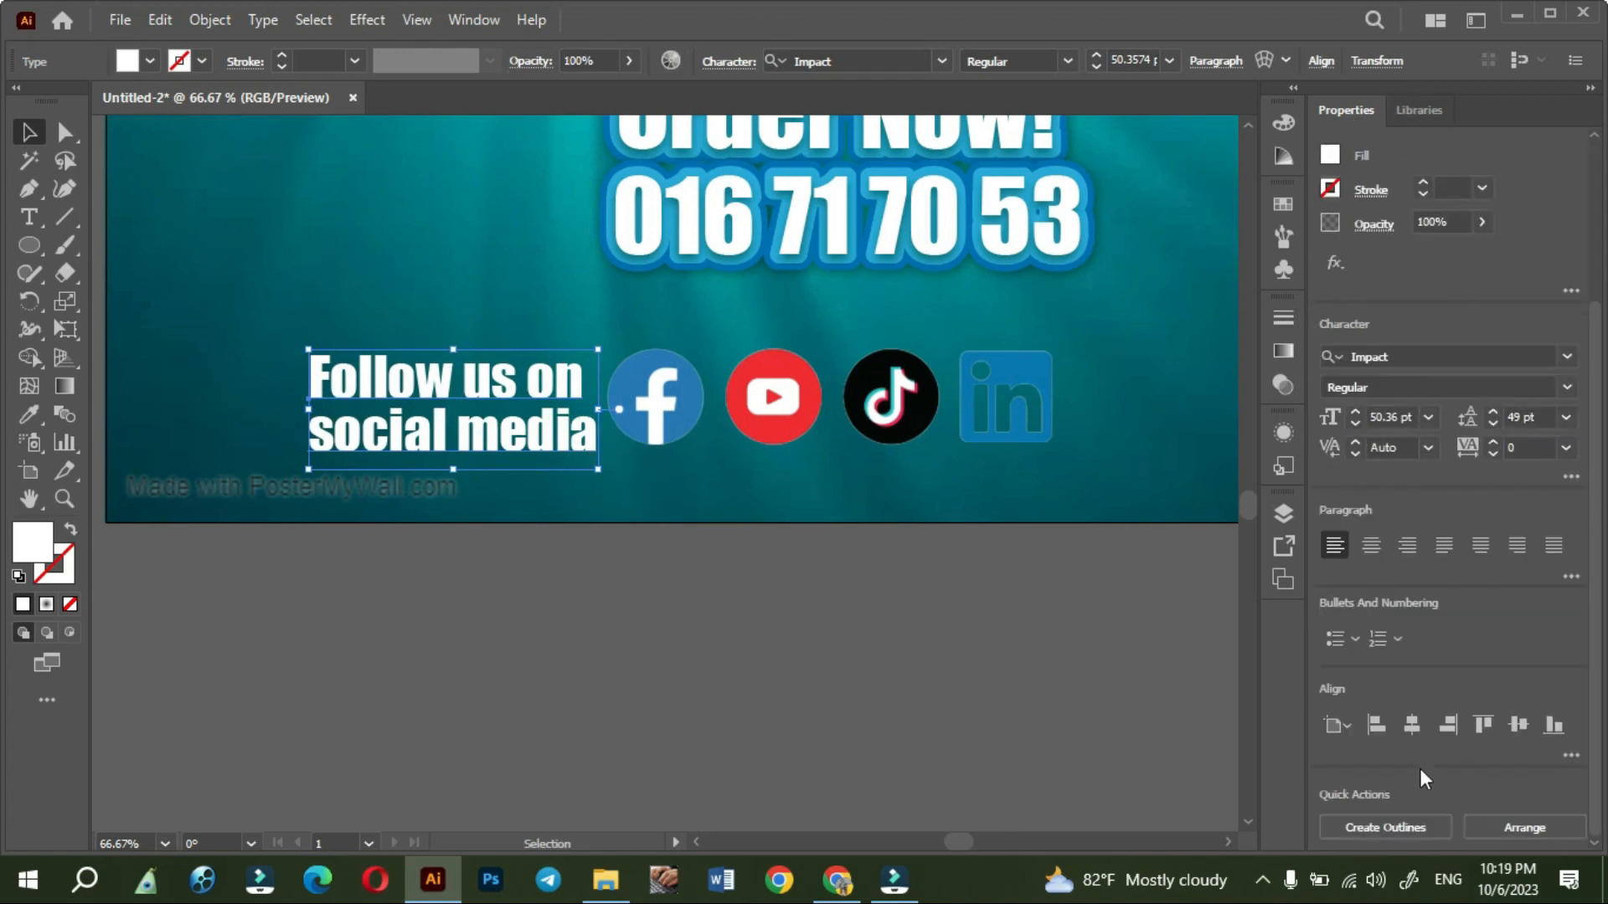
- Right-align the "Follow us on social media" text and place a copy of it to the right of the LinkedIn icon
left_click(1405, 546)
left_click_drag(288, 435, 565, 436)
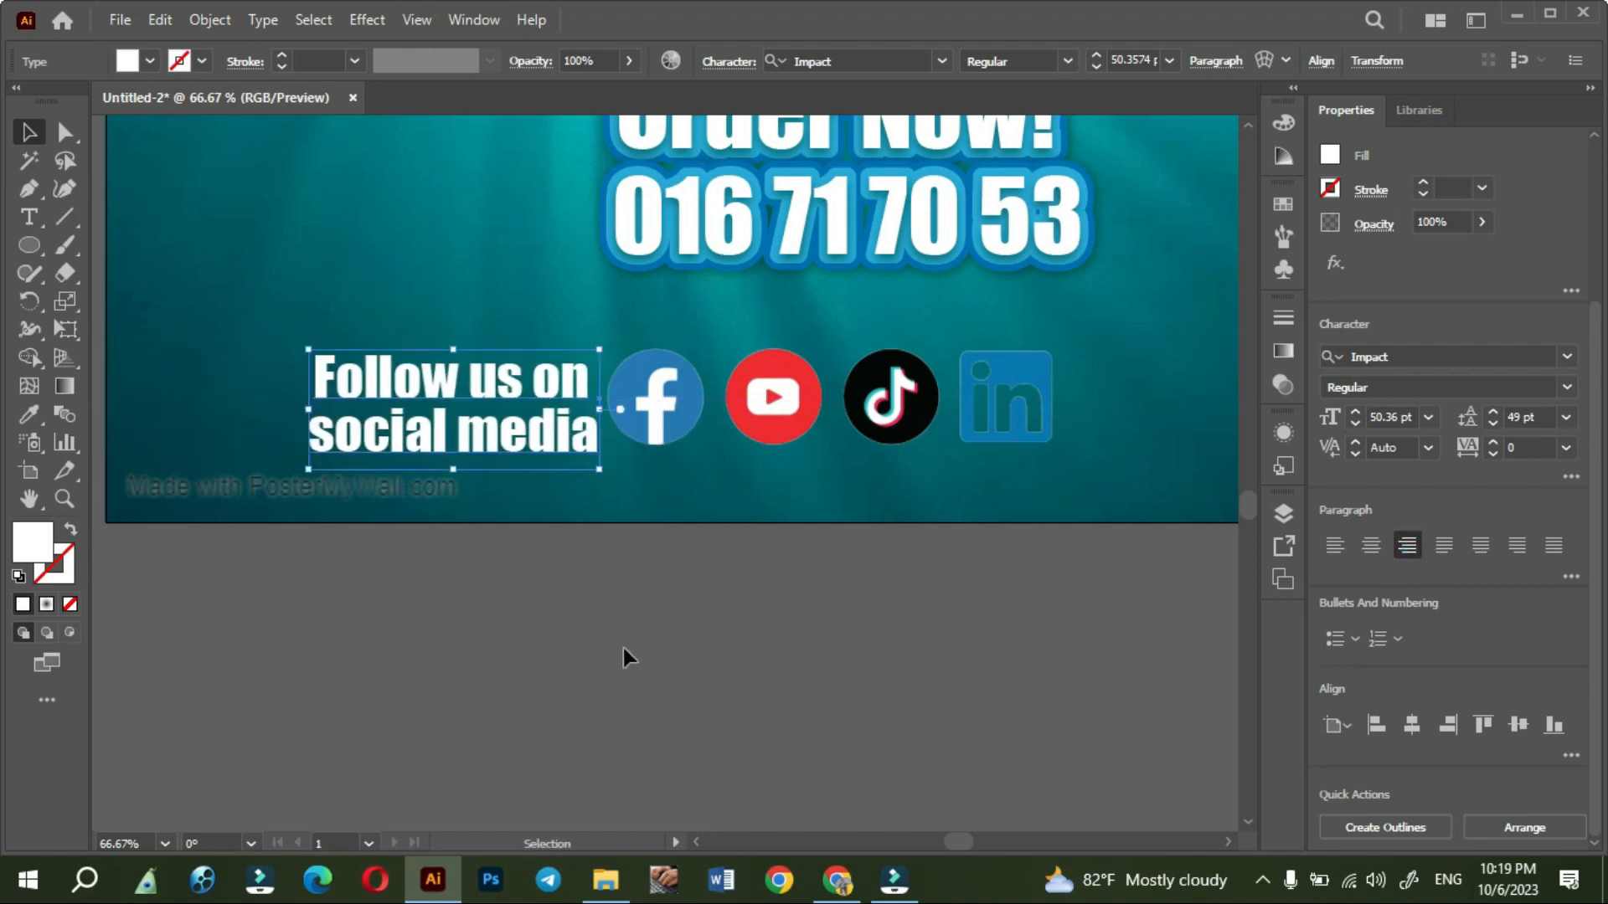
left_click(624, 648)
left_click_drag(934, 716, 783, 702)
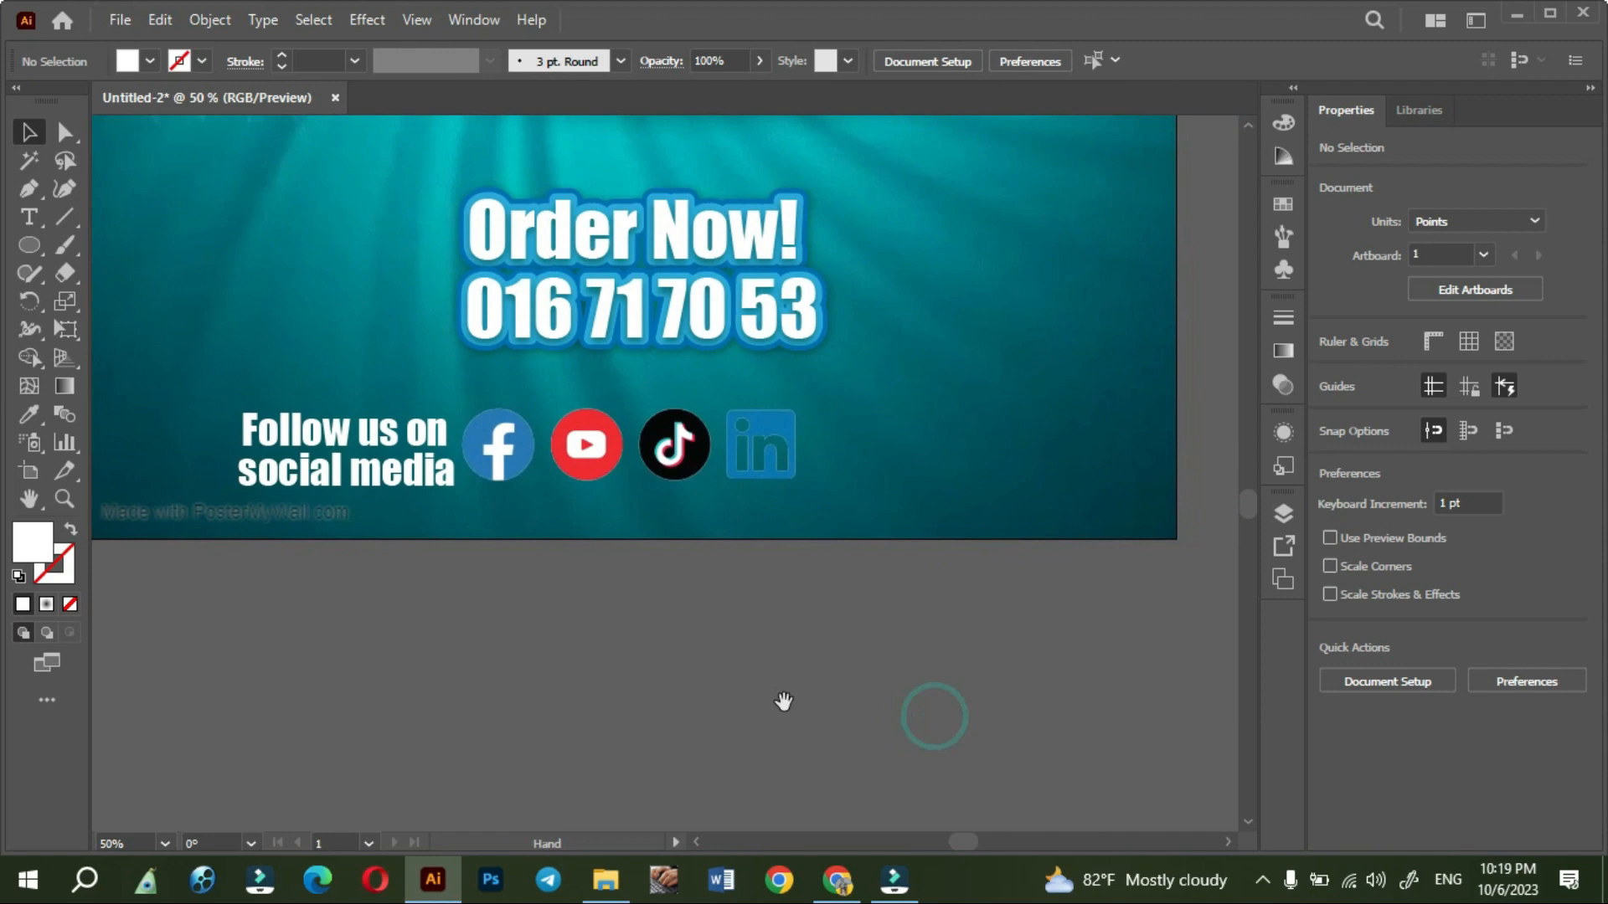
left_click(388, 482)
left_click_drag(863, 477, 979, 479)
- Replace the copied text's wording with "Addree: St."
double_click(934, 435)
key("ctrl+a")
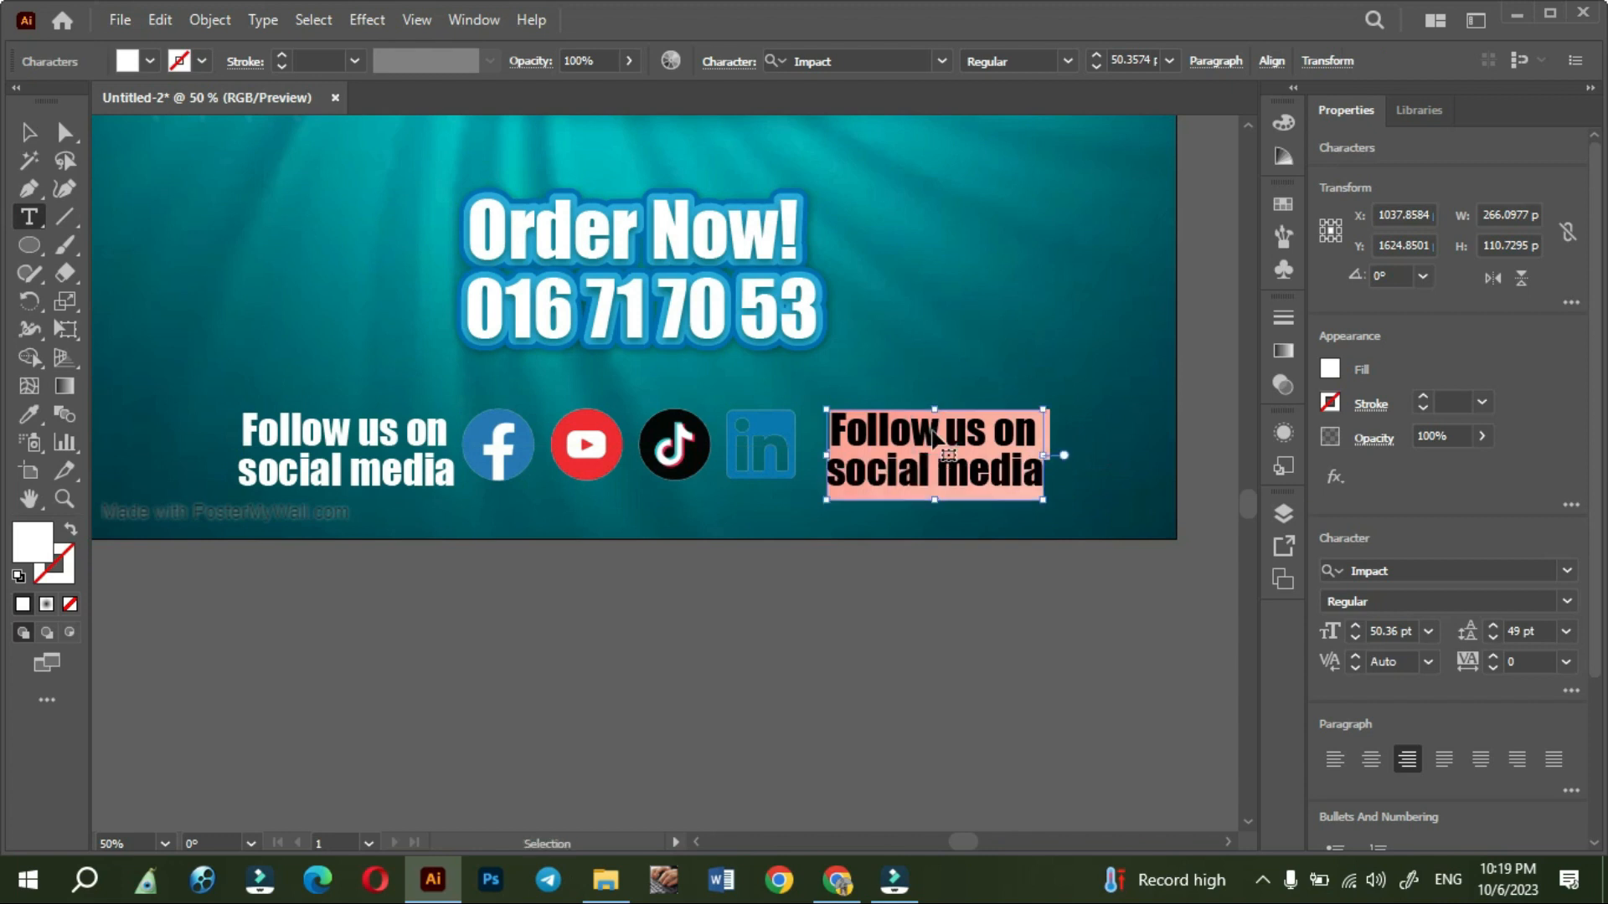
type("Adr")
key("BackSpace")
type("dree: S")
type("t.")
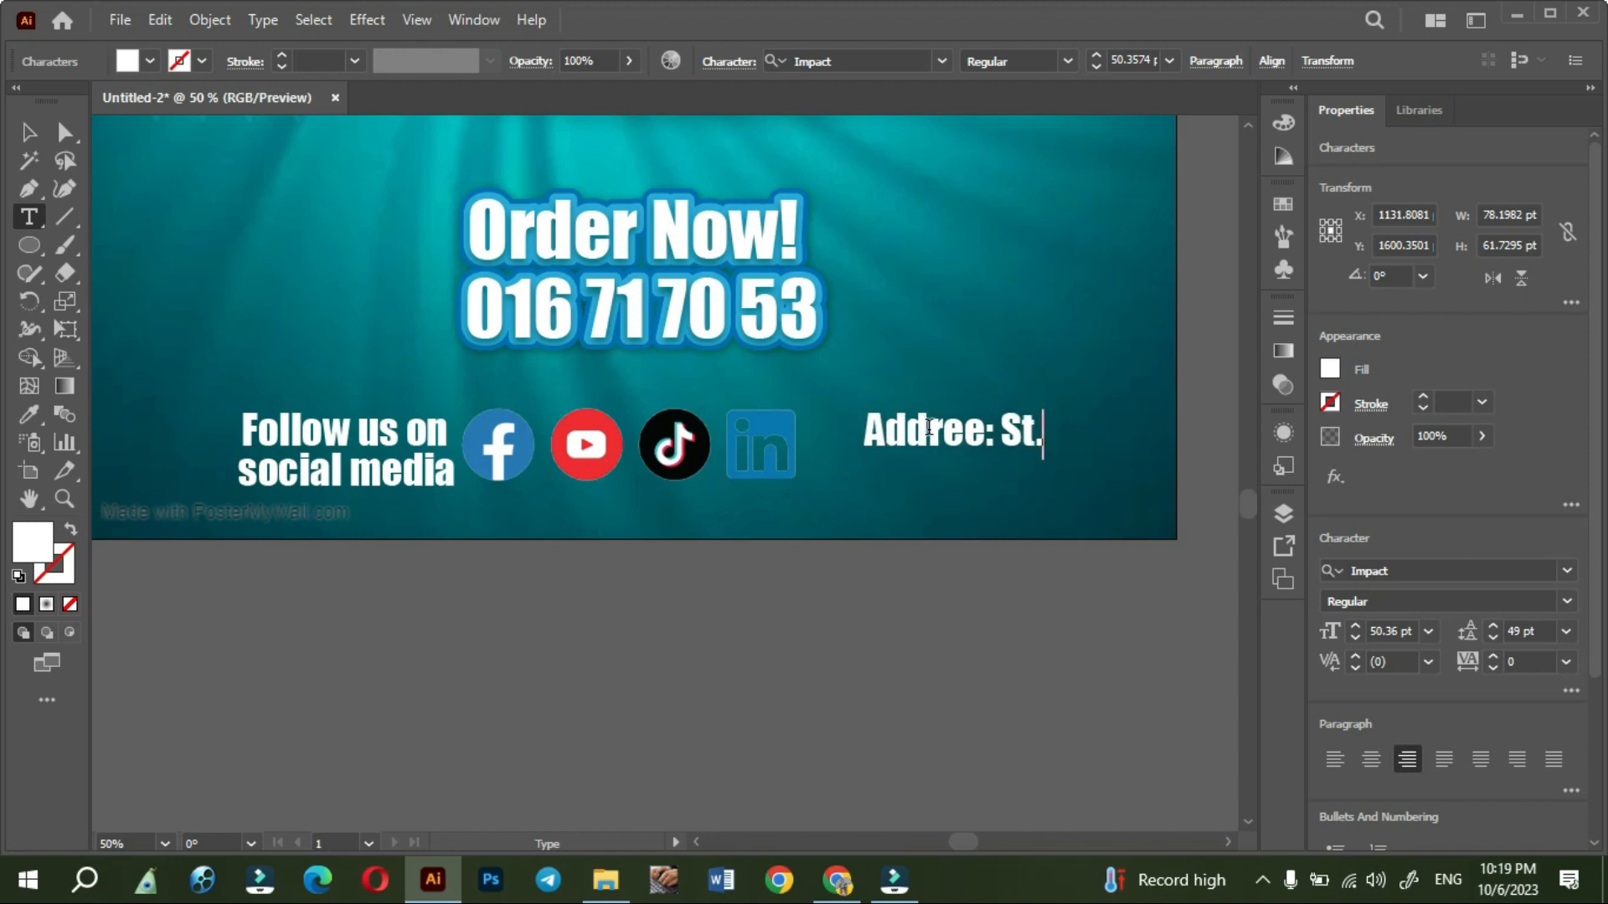
- Change the copied text to "Your Address here" and position it just to the right of the LinkedIn icon
left_click(28, 132)
left_click_drag(929, 442, 939, 459)
triple_click(894, 450)
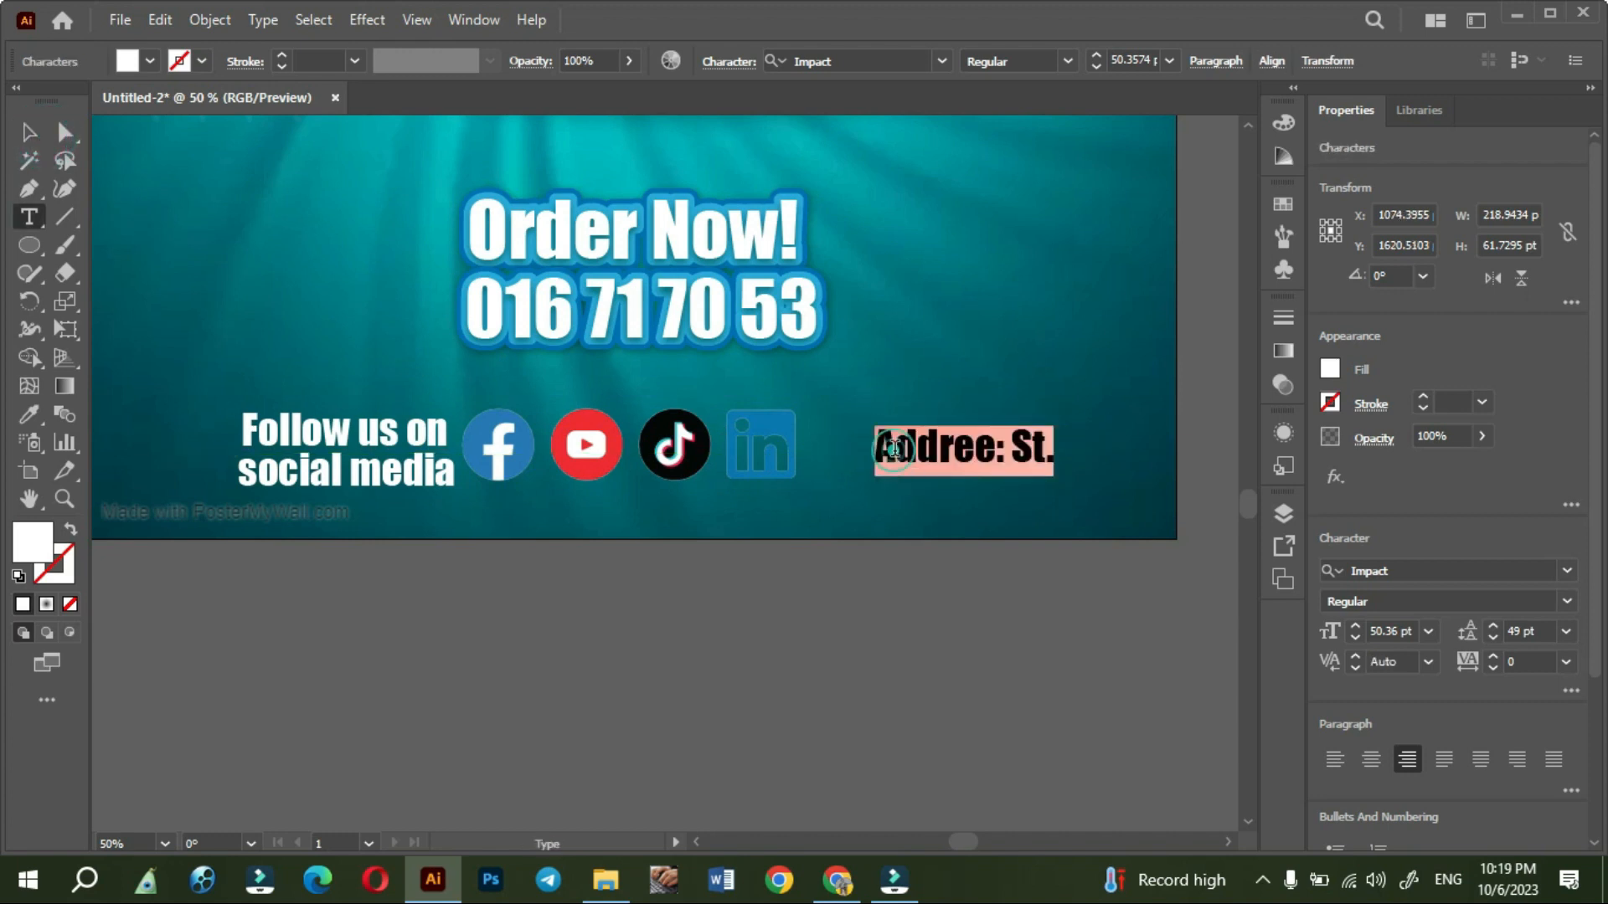
type("Your Address")
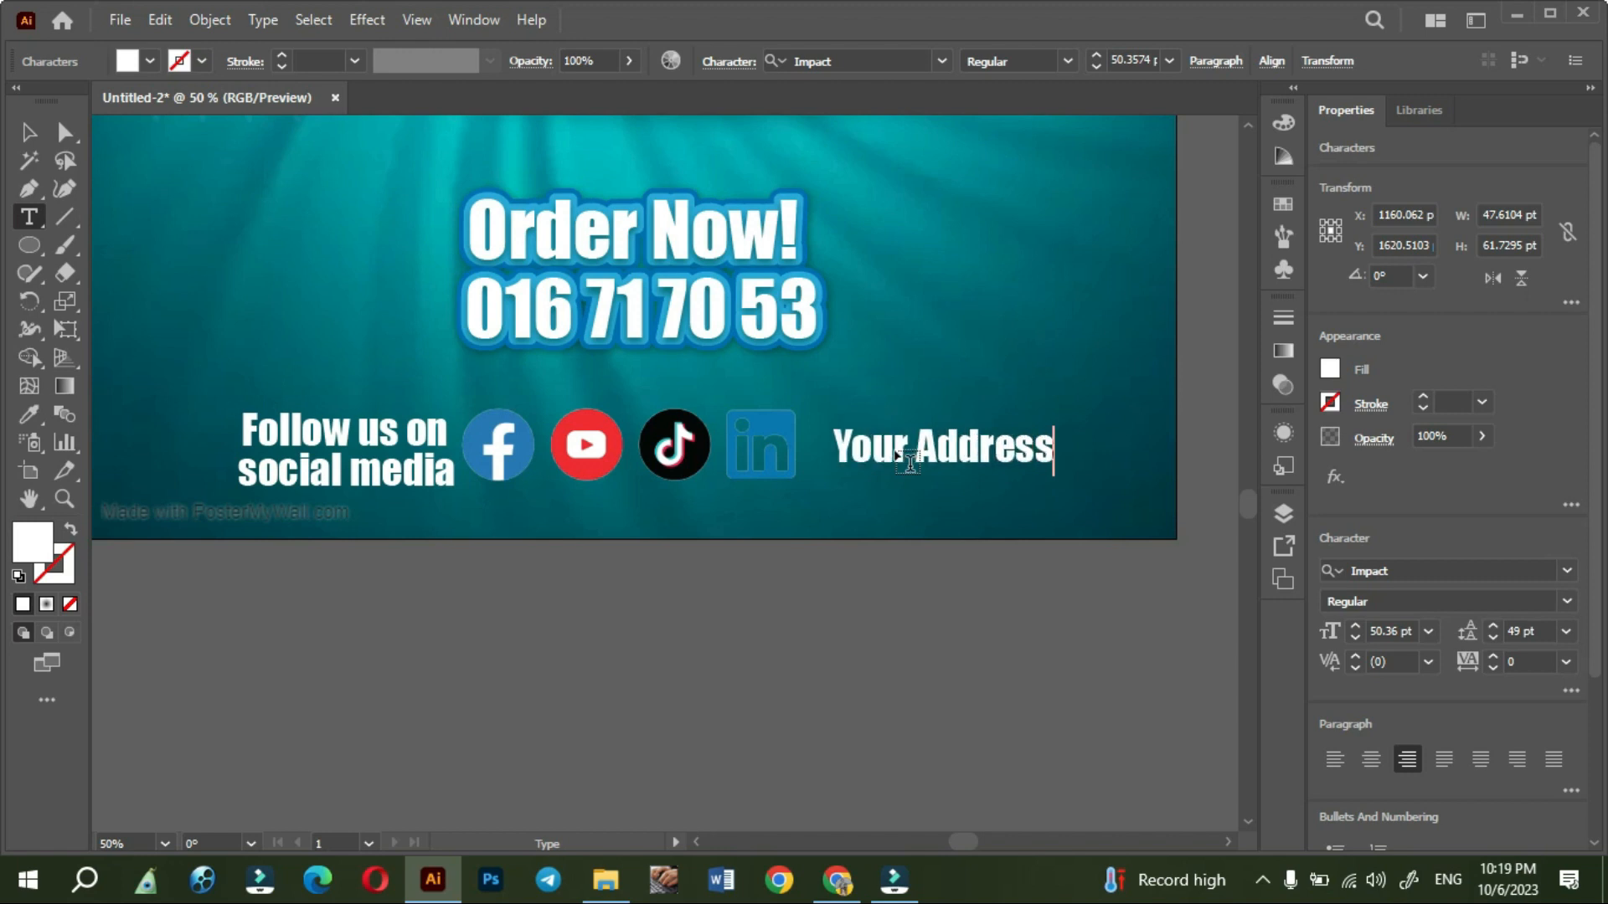
type(" here")
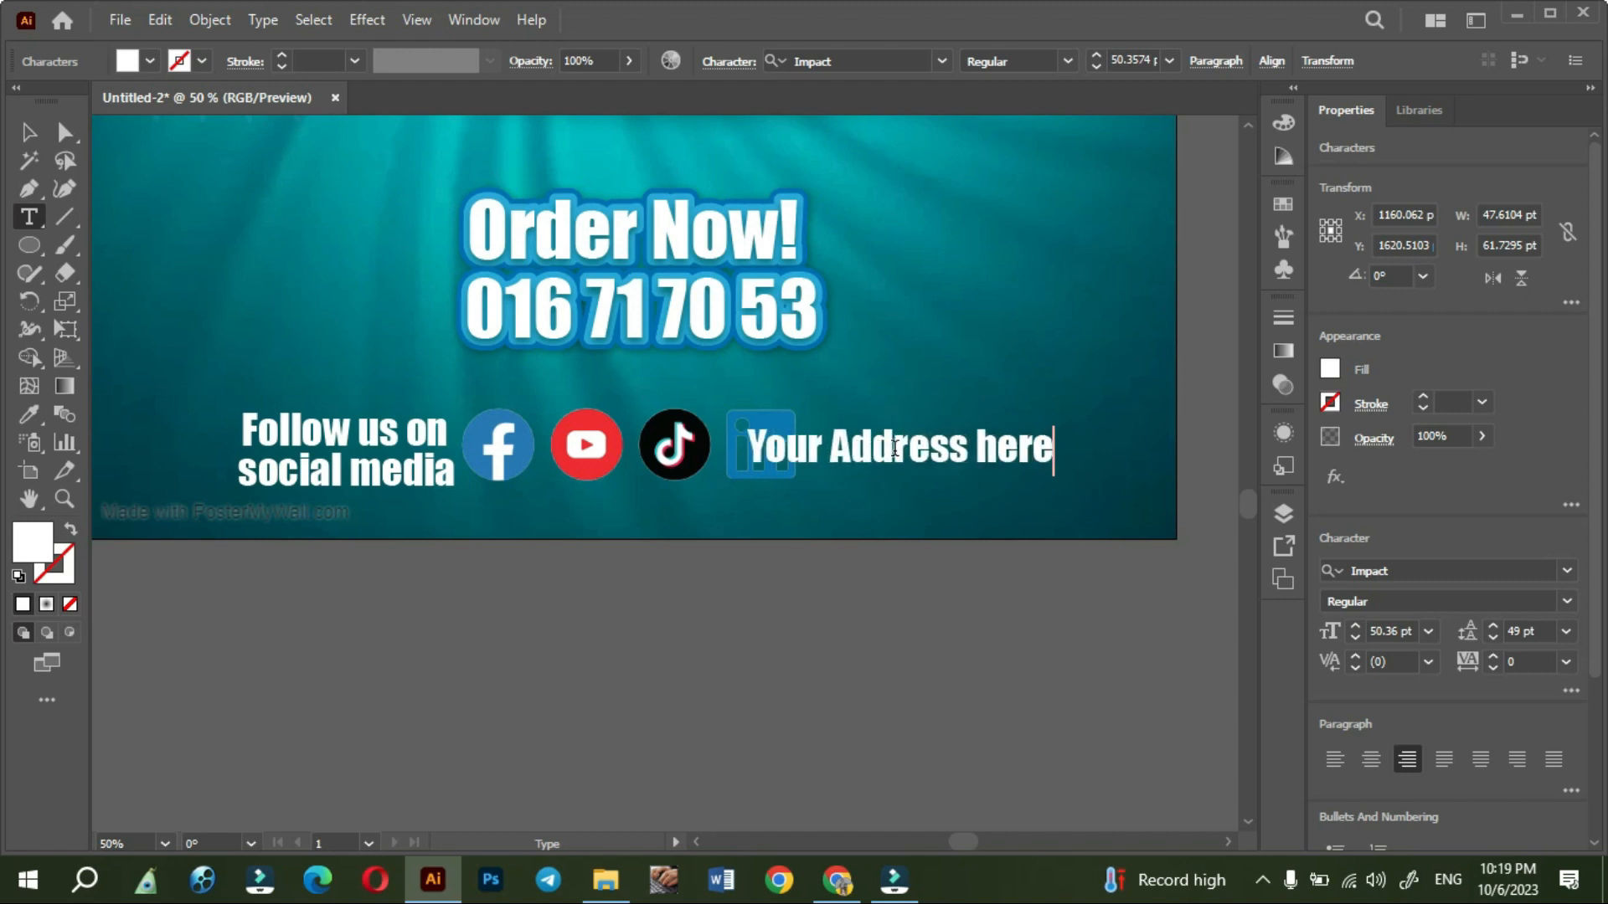
left_click(25, 143)
left_click_drag(874, 468, 951, 469)
left_click(889, 621)
- Scale the whole row of social media text, icons and address down to about 951 pt wide and shift it slightly right
scroll(889, 620, "down", 2)
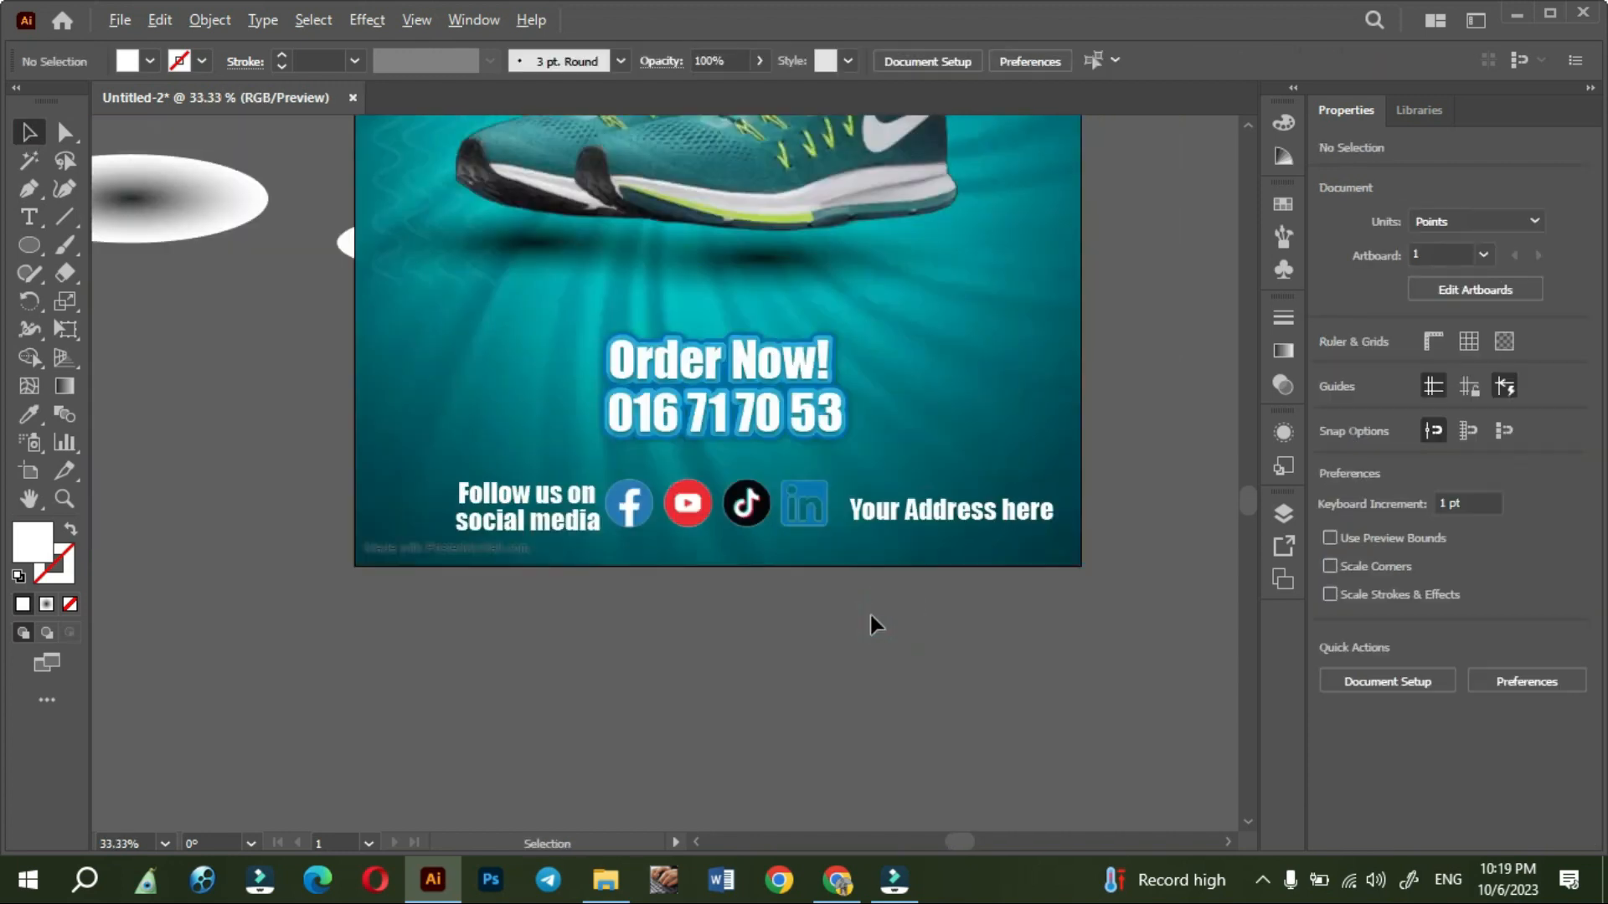
left_click_drag(746, 553, 977, 562)
left_click_drag(830, 536, 814, 535)
left_click_drag(548, 534, 574, 534)
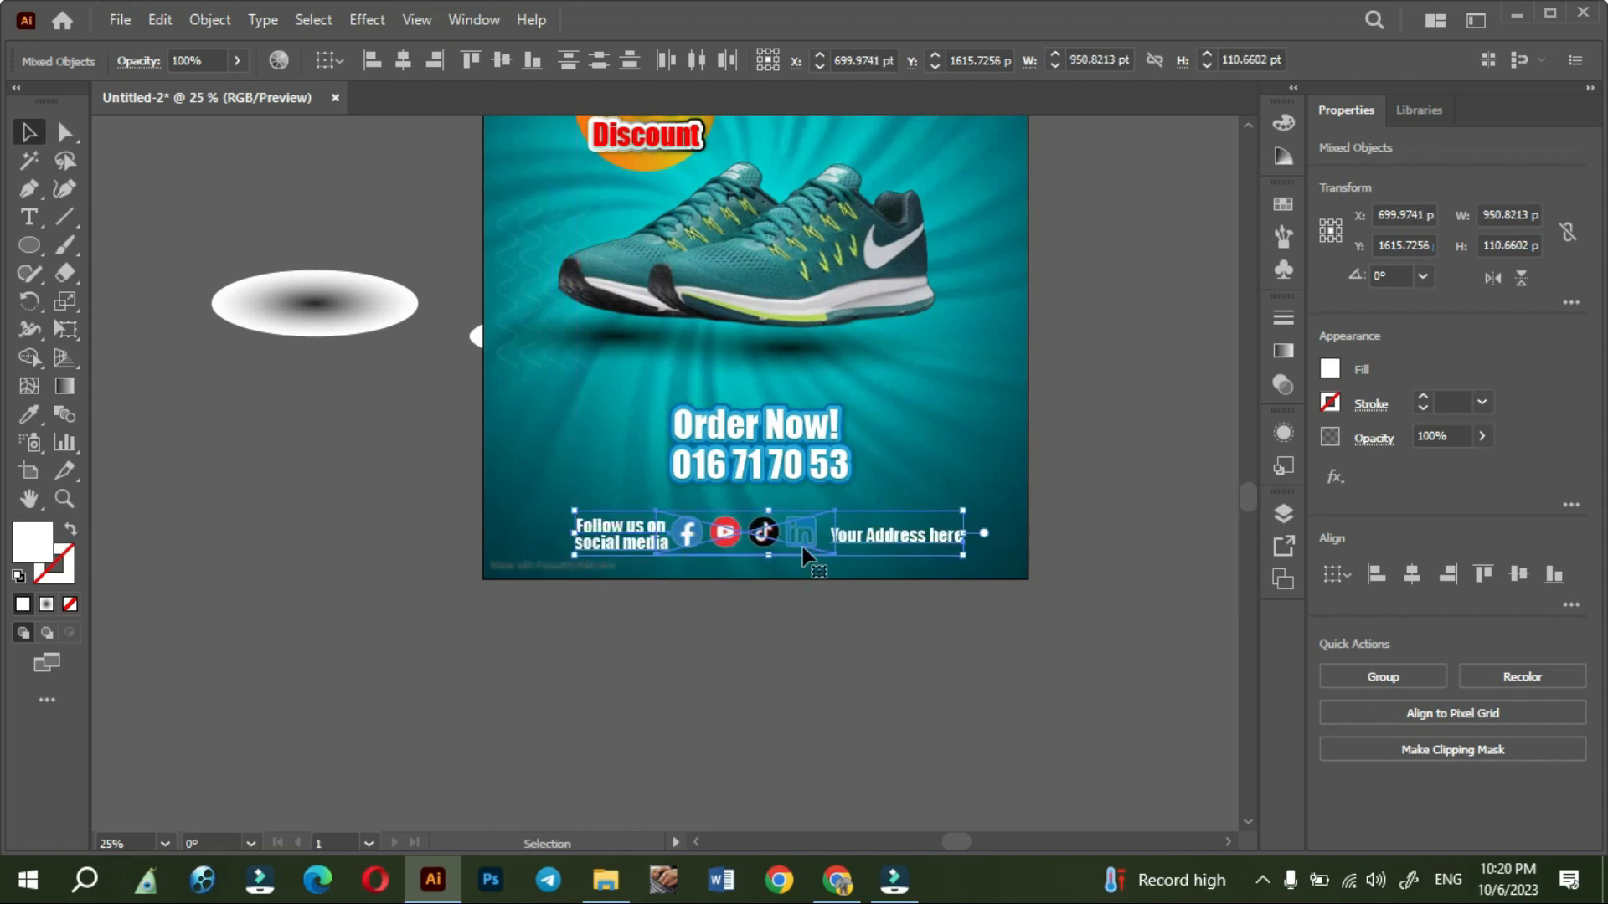
left_click_drag(803, 536, 811, 536)
left_click(781, 650)
- Duplicate the discount badge's orange gradient circle onto the poster's upper-right corner and enlarge it so it overhangs the edges
scroll(781, 649, "up", 3)
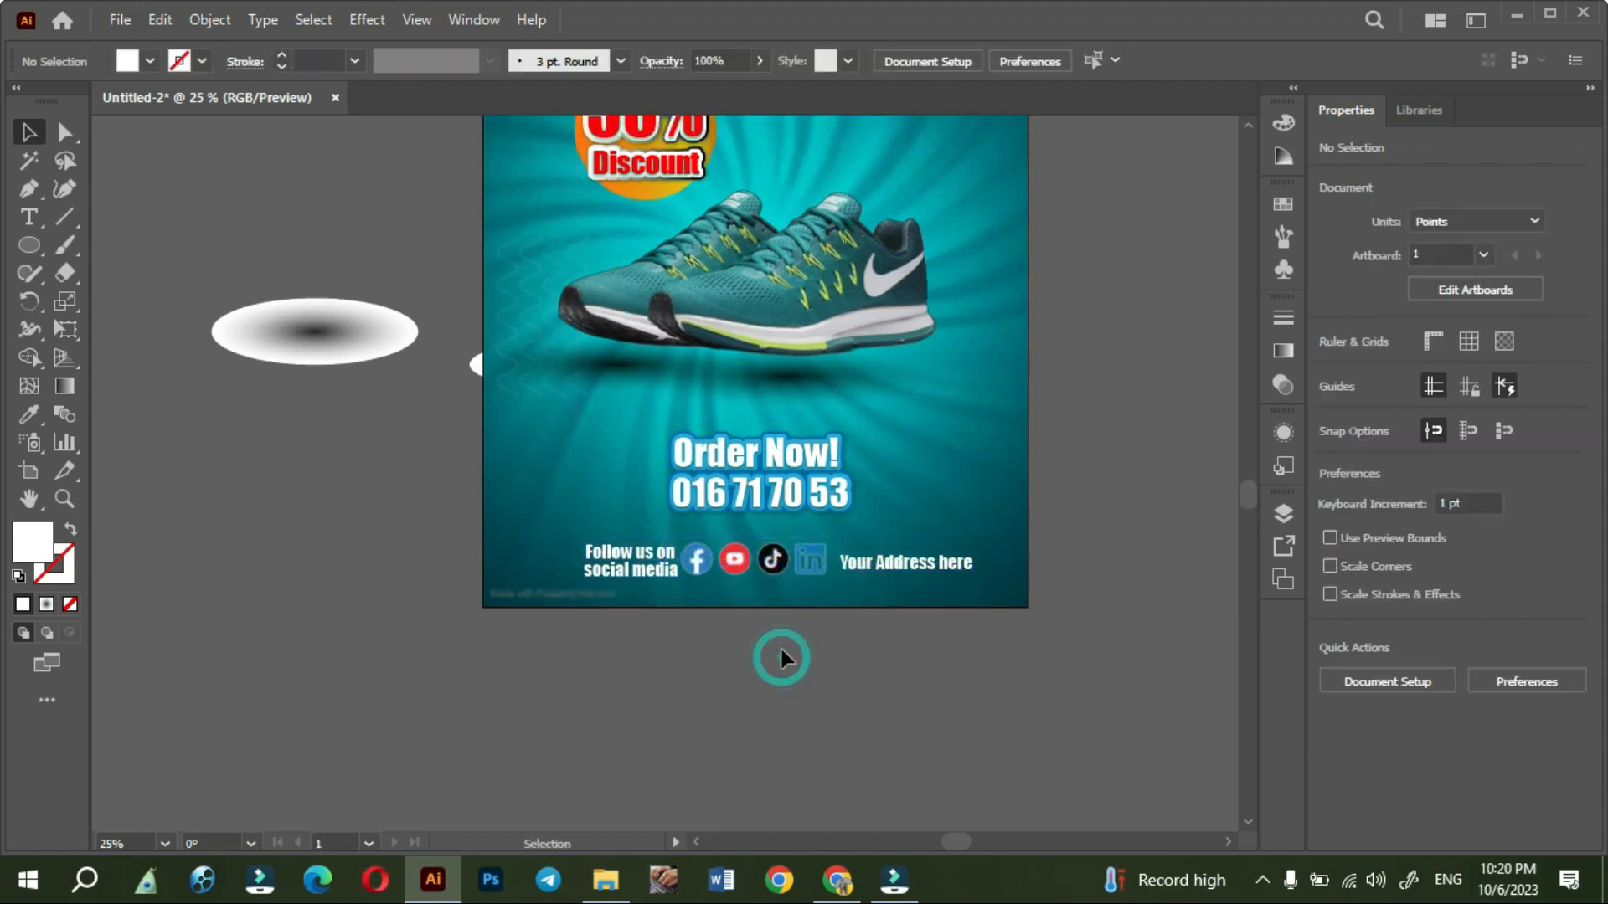
scroll(781, 651, "up", 6)
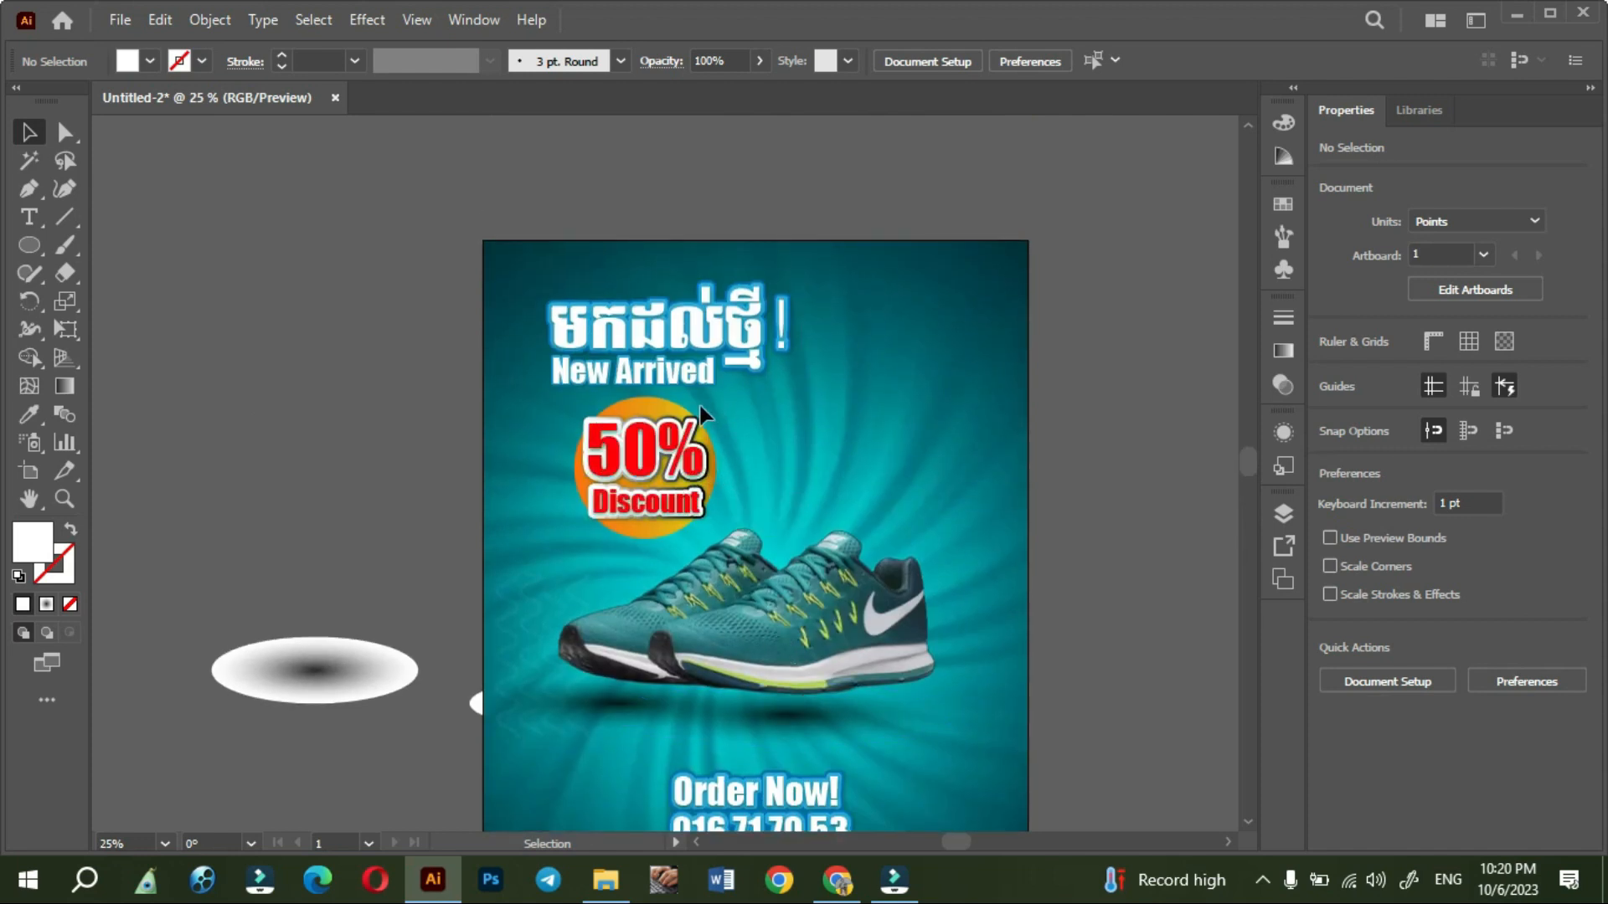
left_click_drag(664, 414, 1016, 222)
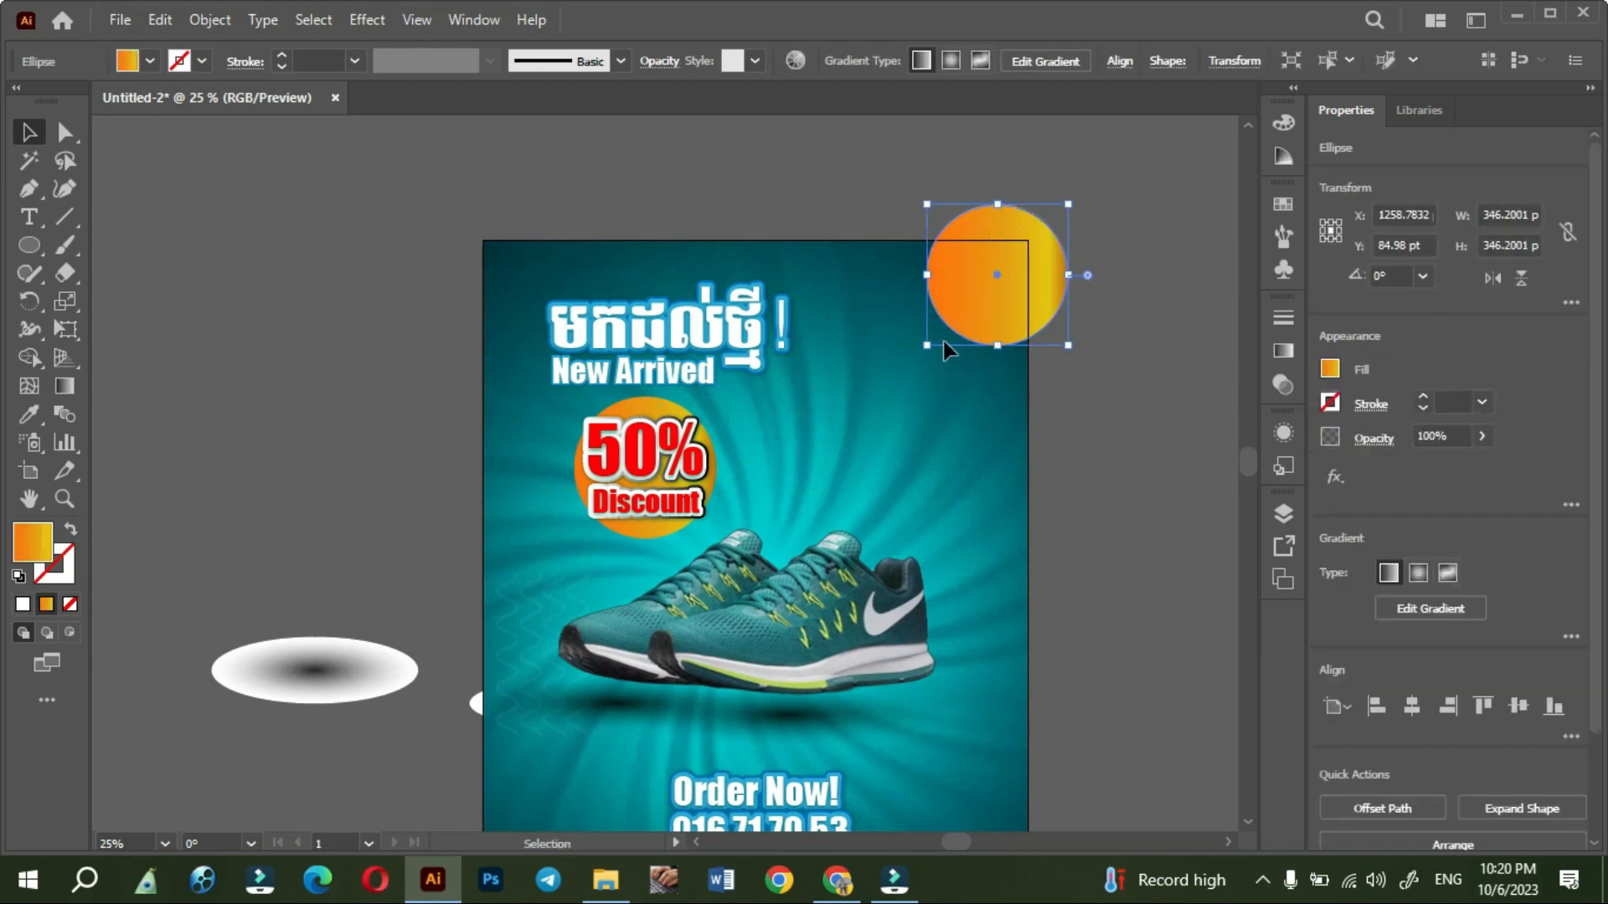
left_click_drag(930, 349, 902, 373)
left_click(1104, 562)
- Duplicate the enlarged orange circle onto the poster's lower-left corner, overhanging the edges
scroll(1132, 701, "down", 2, "alt")
scroll(1132, 701, "up", 1, "alt")
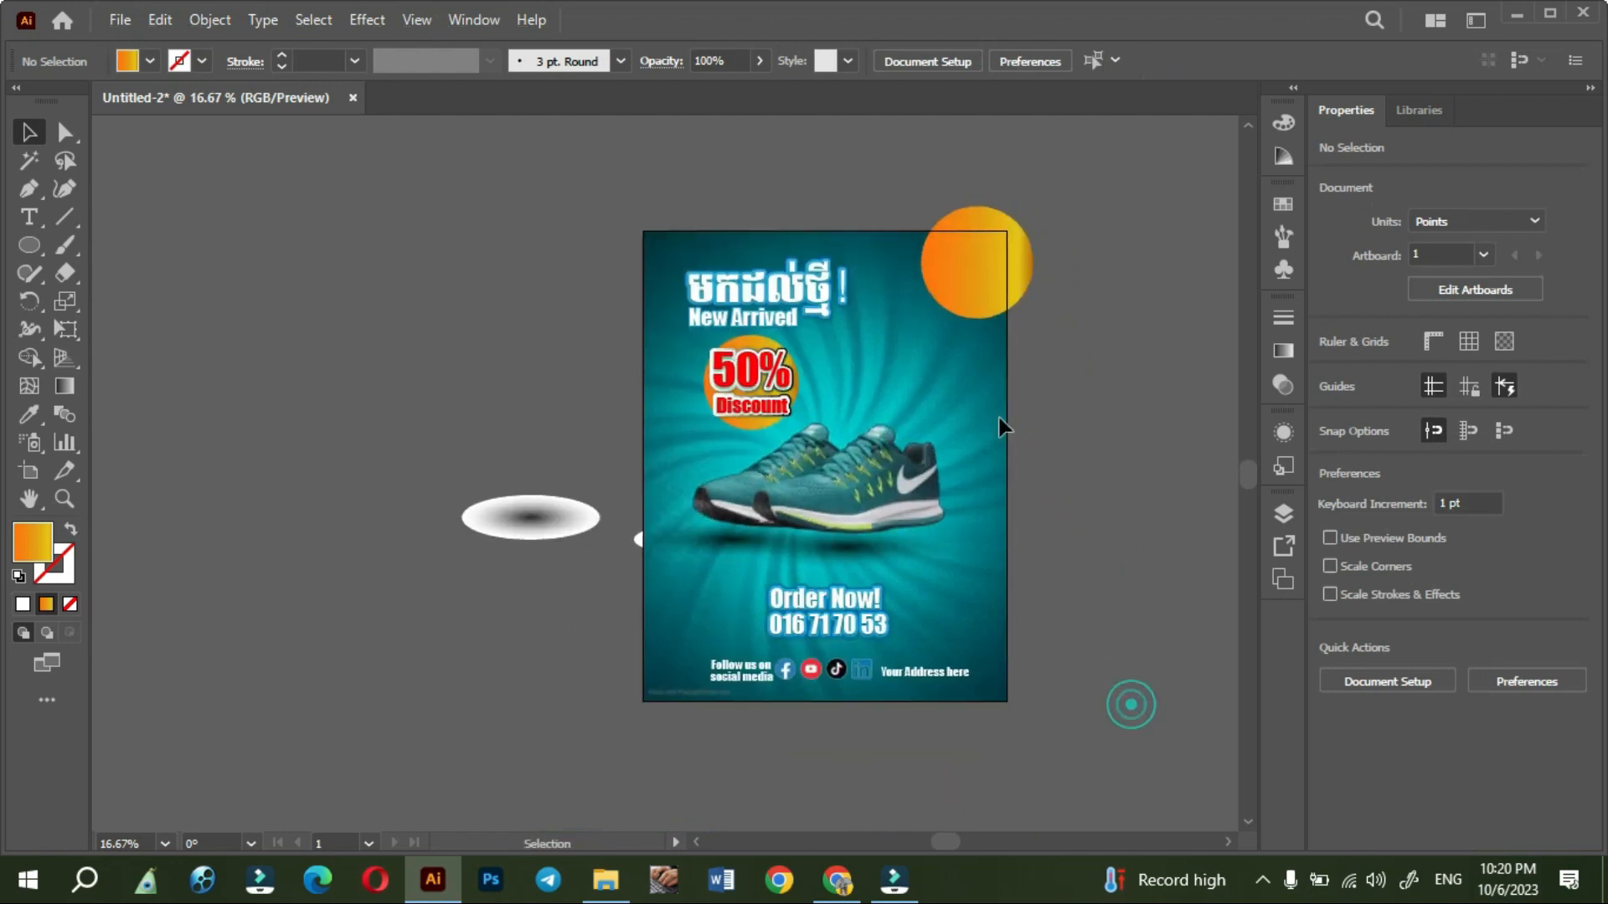
left_click_drag(957, 283, 633, 725)
left_click(1120, 649)
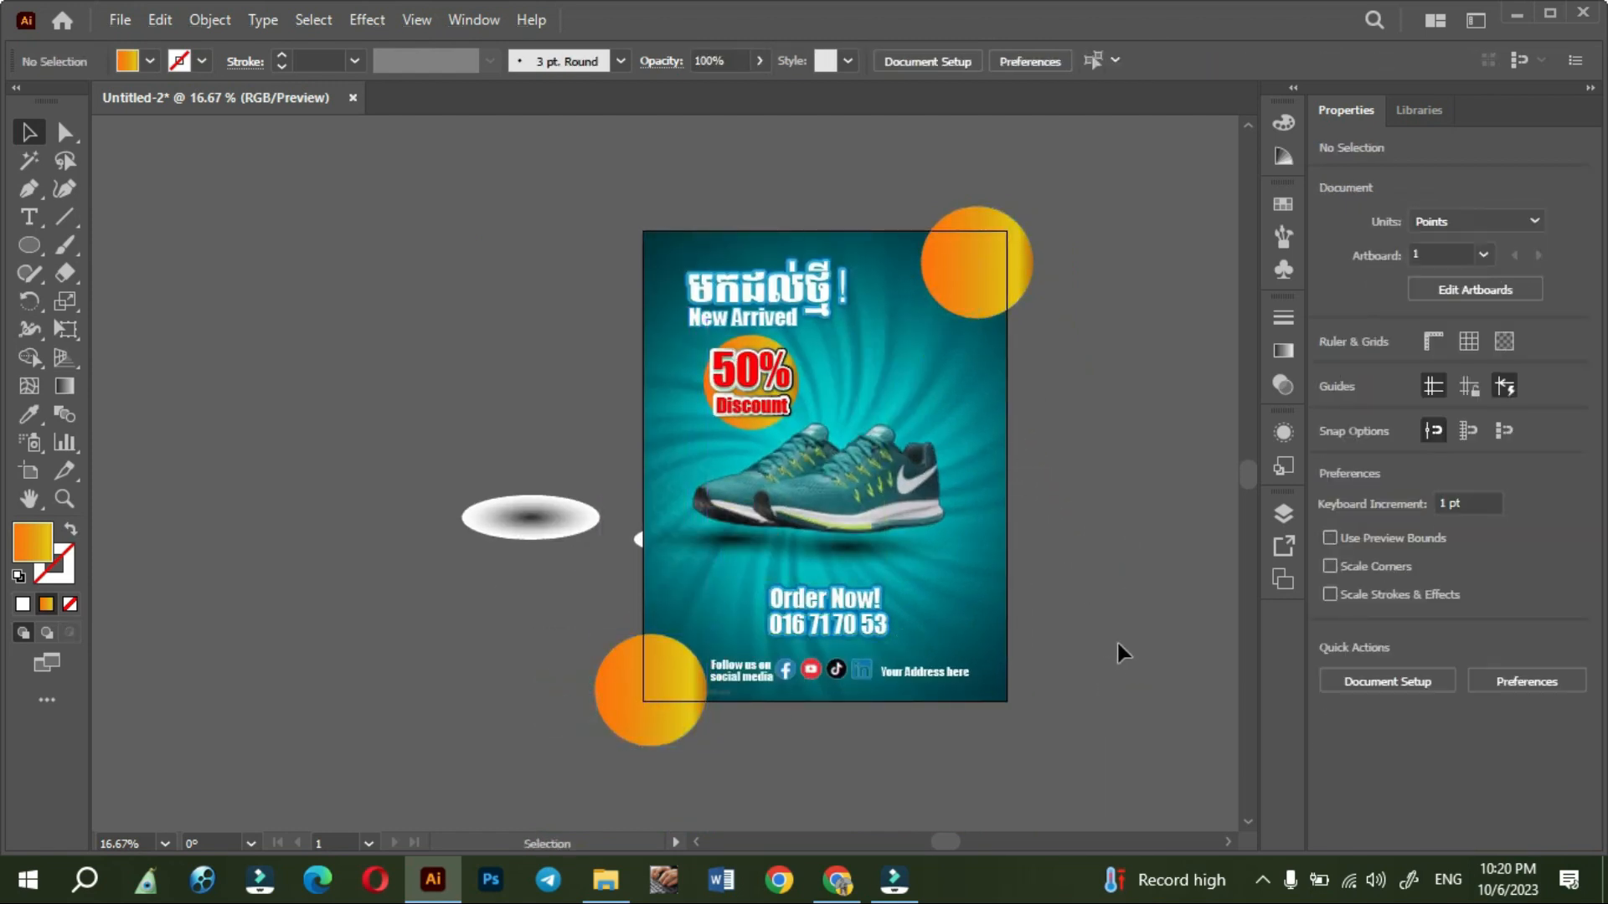
- Draw a 1334.4 by 1728 pt rectangle covering the whole artboard
right_click(29, 245)
left_click(100, 245)
left_click_drag(642, 232, 1008, 701)
left_click(34, 136)
- Try to make a clipping mask from the rectangle alone
right_click(718, 424)
left_click(848, 628)
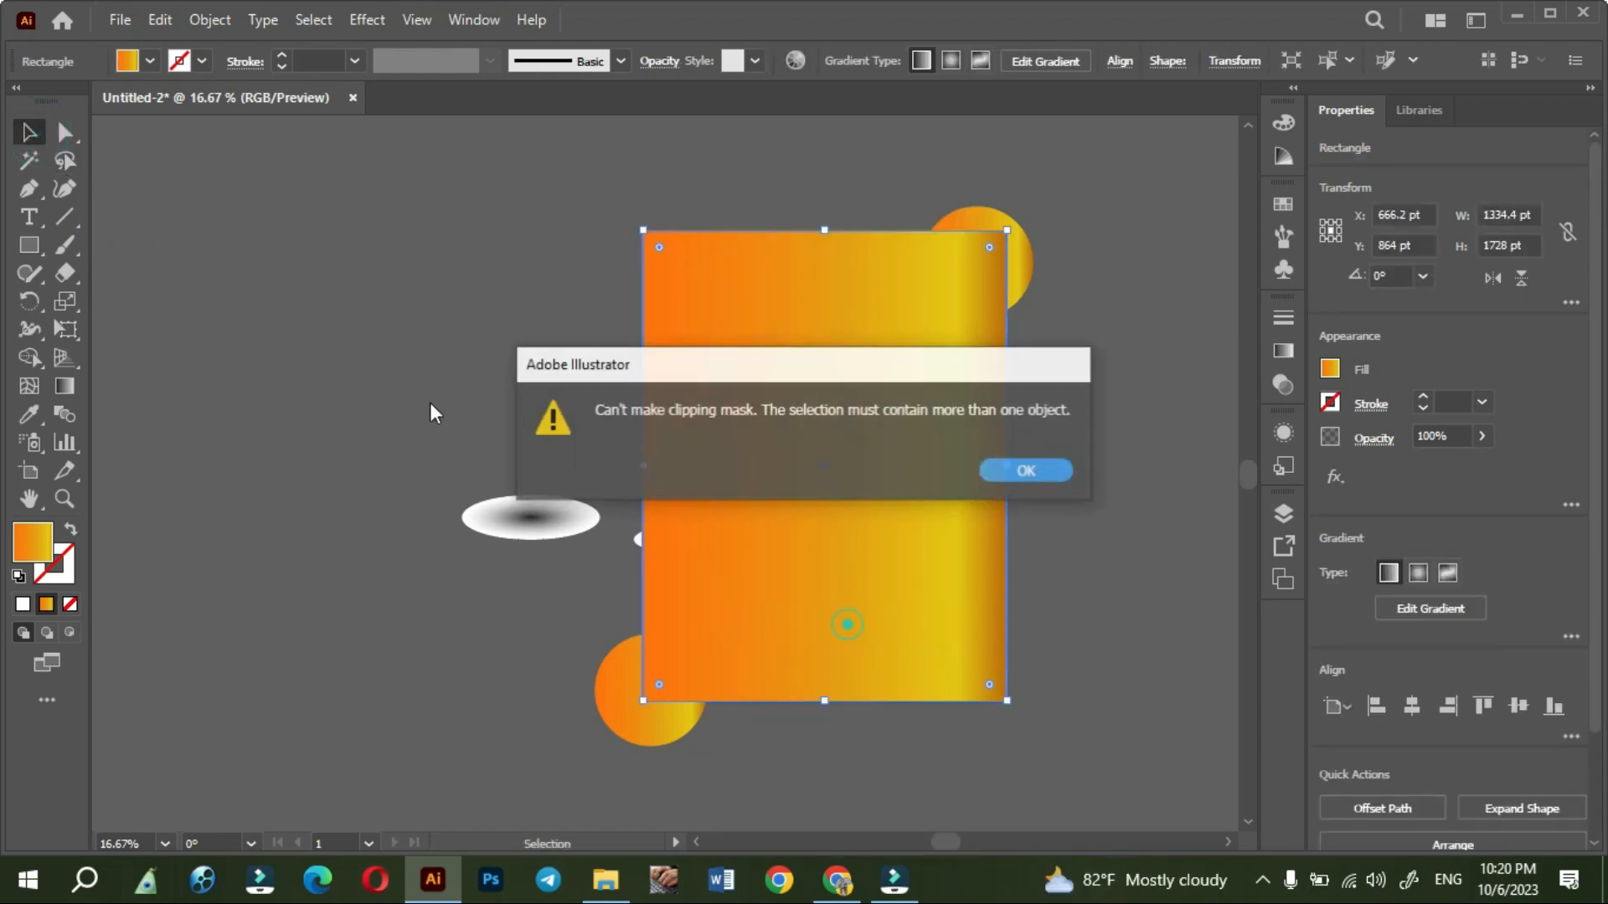
left_click(1048, 472)
left_click(1136, 526)
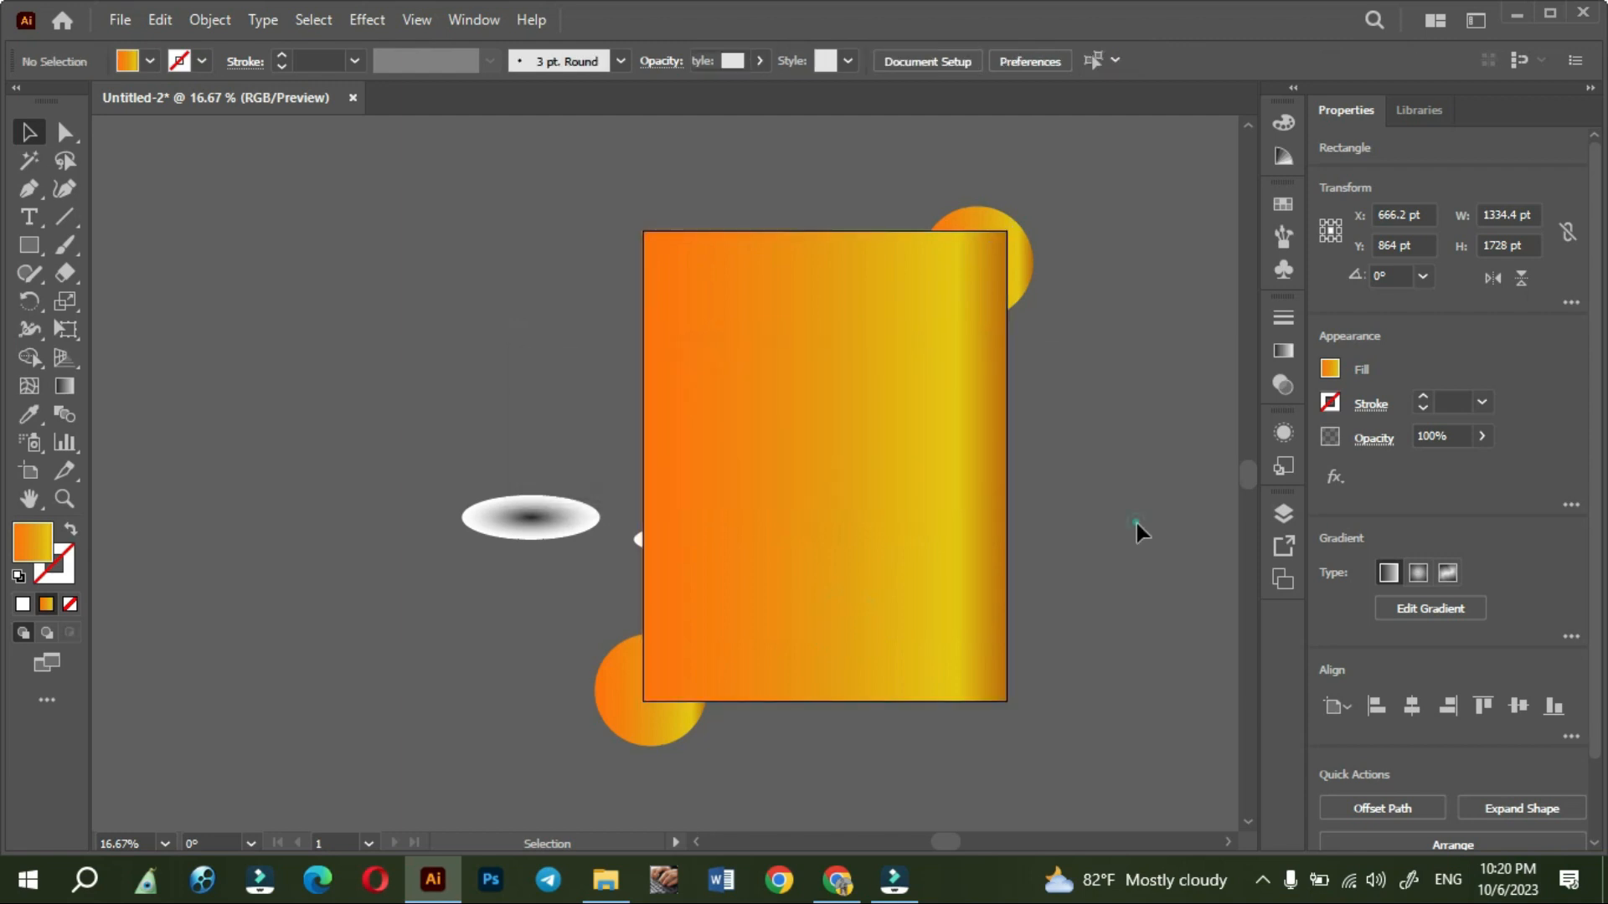
- Select both corner circles together with the artboard-sized rectangle and clip them with a clipping mask
left_click(972, 216)
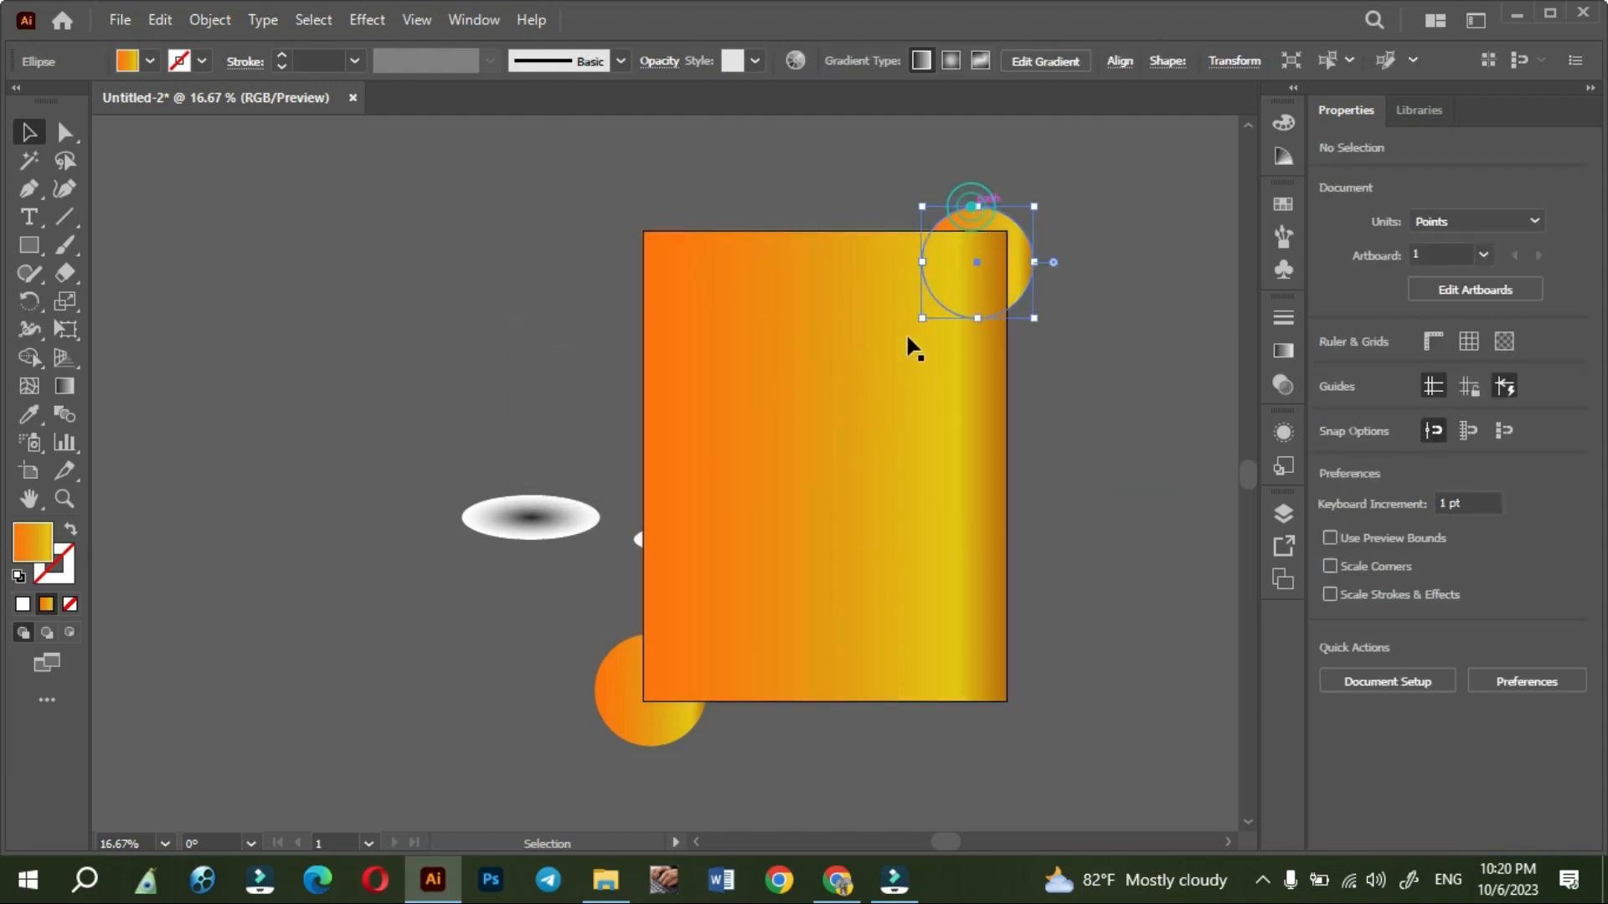
left_click(623, 730, "shift")
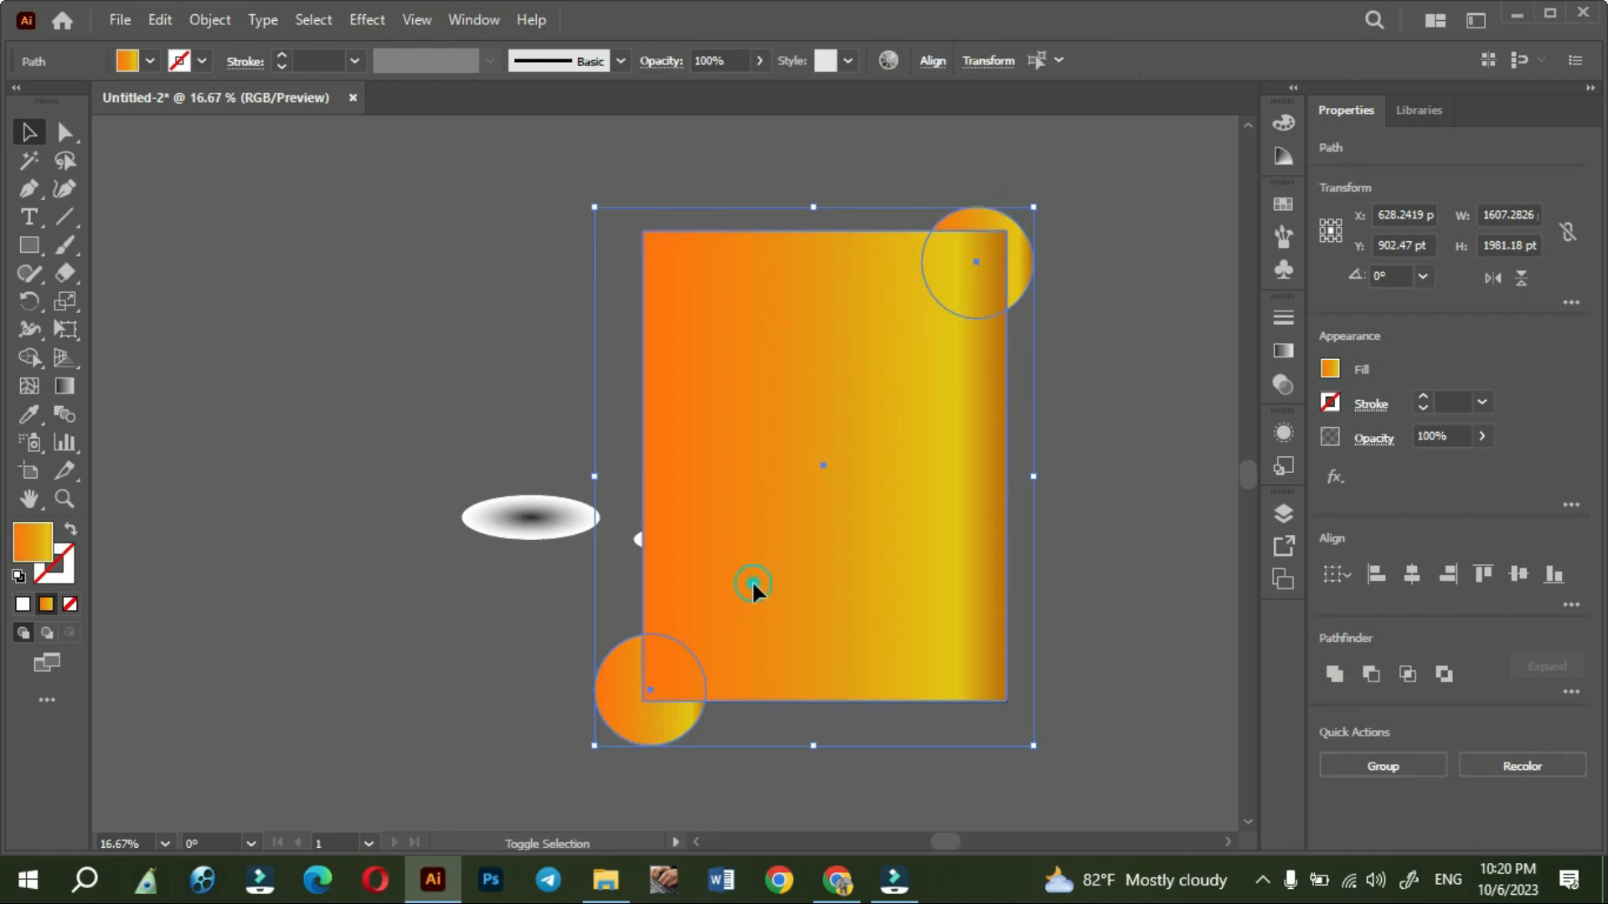
right_click(751, 580)
left_click(837, 624)
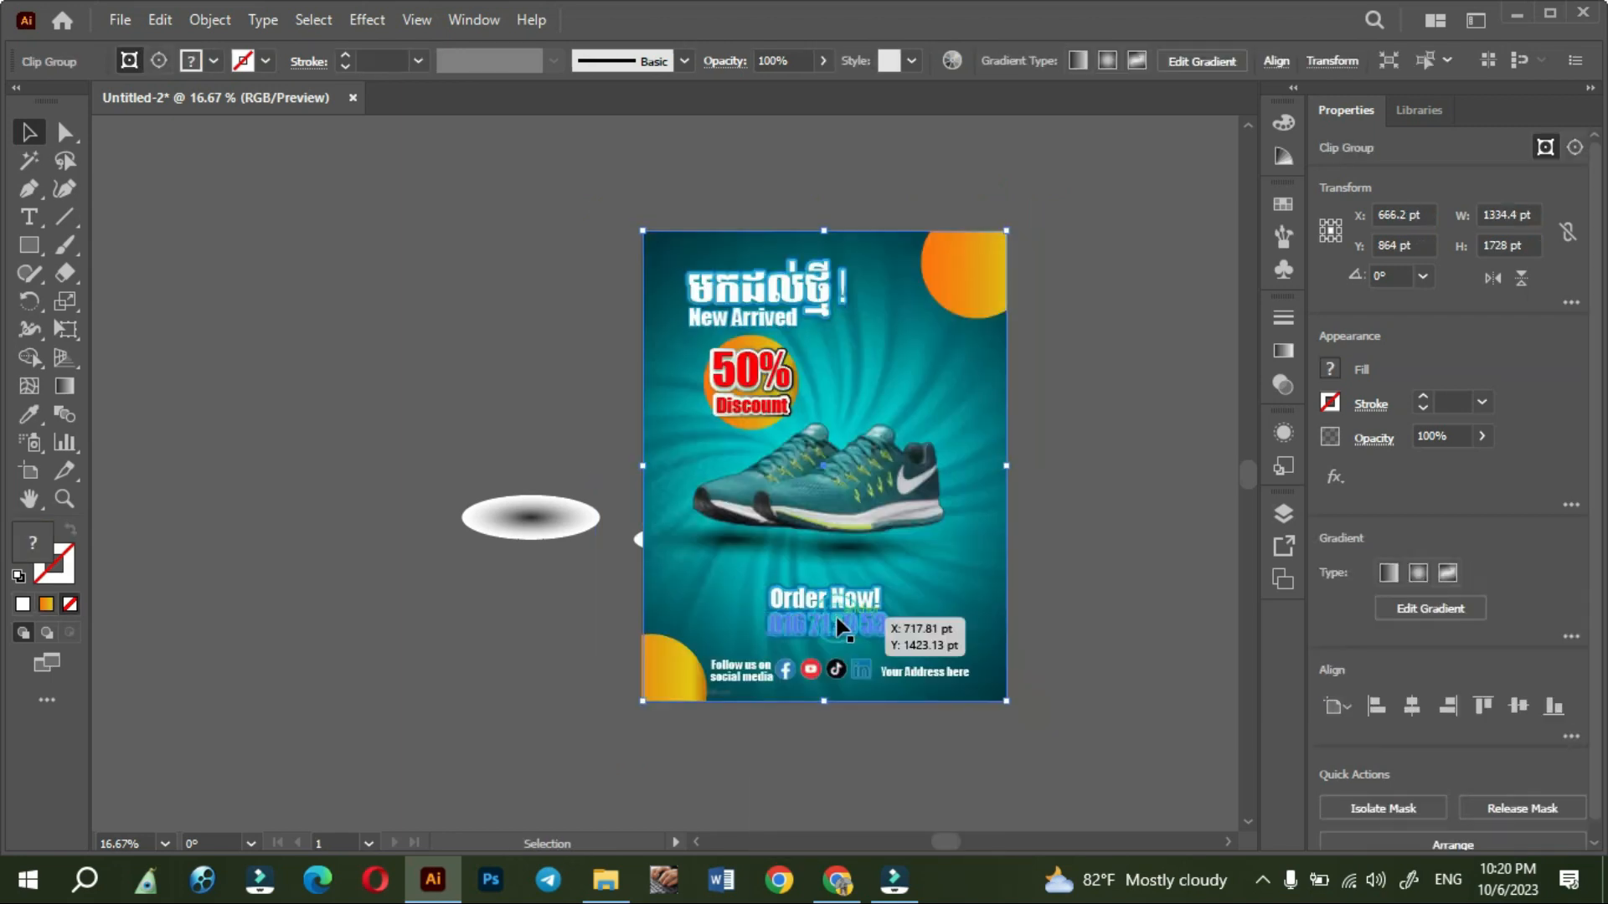
left_click(450, 325)
left_click(684, 654)
left_click(519, 382)
- Delete the leftover black-and-white gradient ellipse lying outside the artboard, left of the poster
scroll(1072, 513, "up", 1)
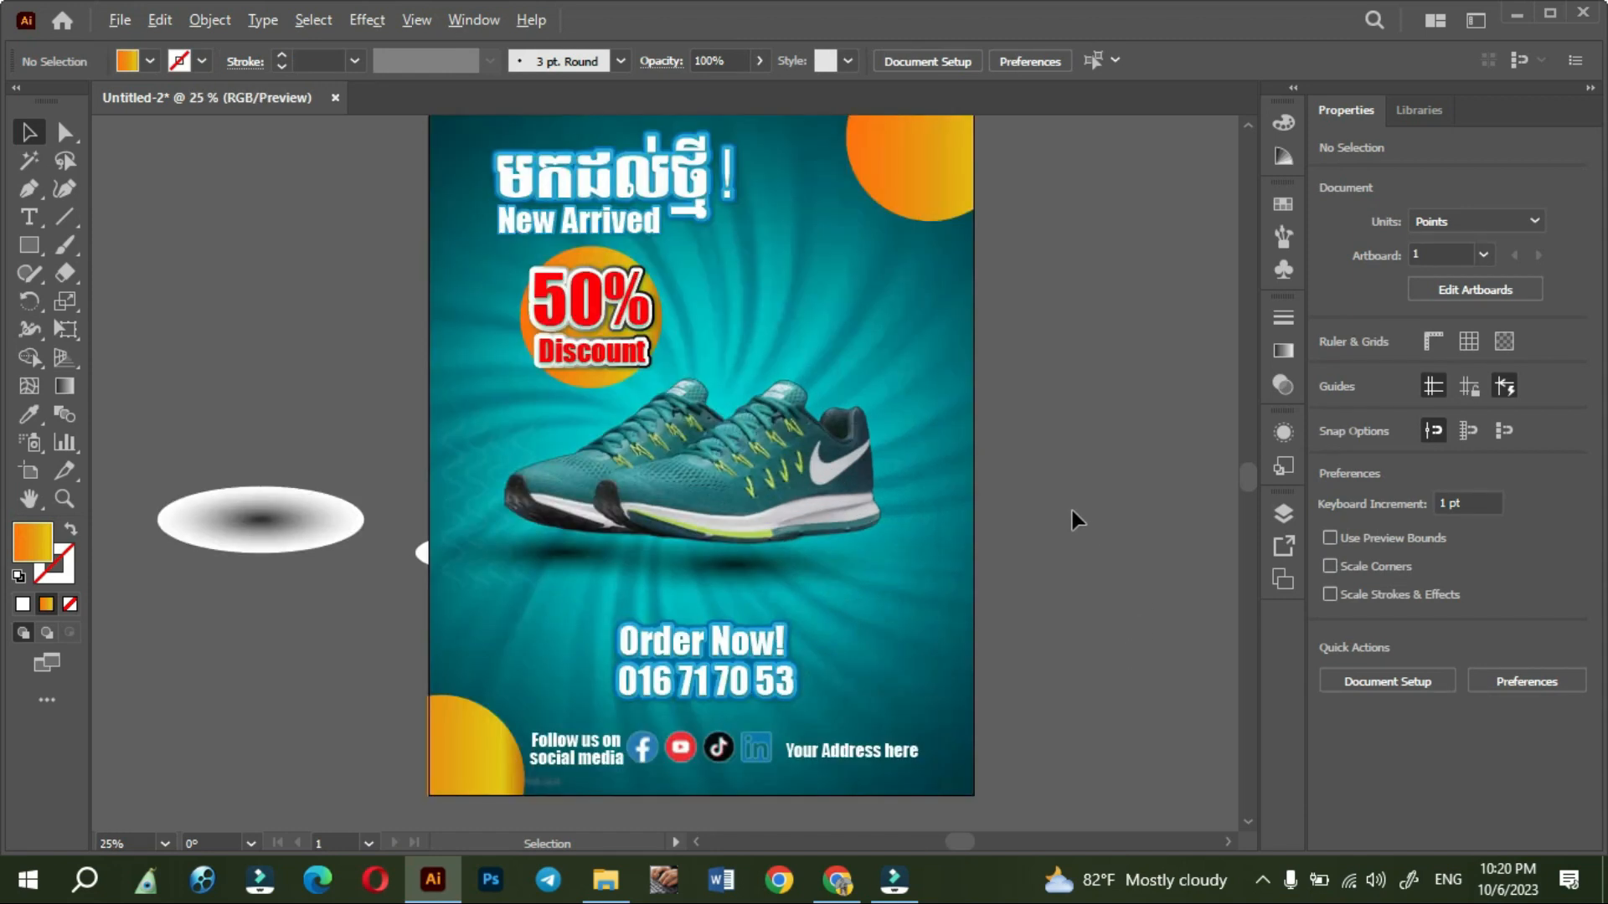
scroll(1072, 510, "down", 1)
left_click_drag(1098, 629, 1041, 577)
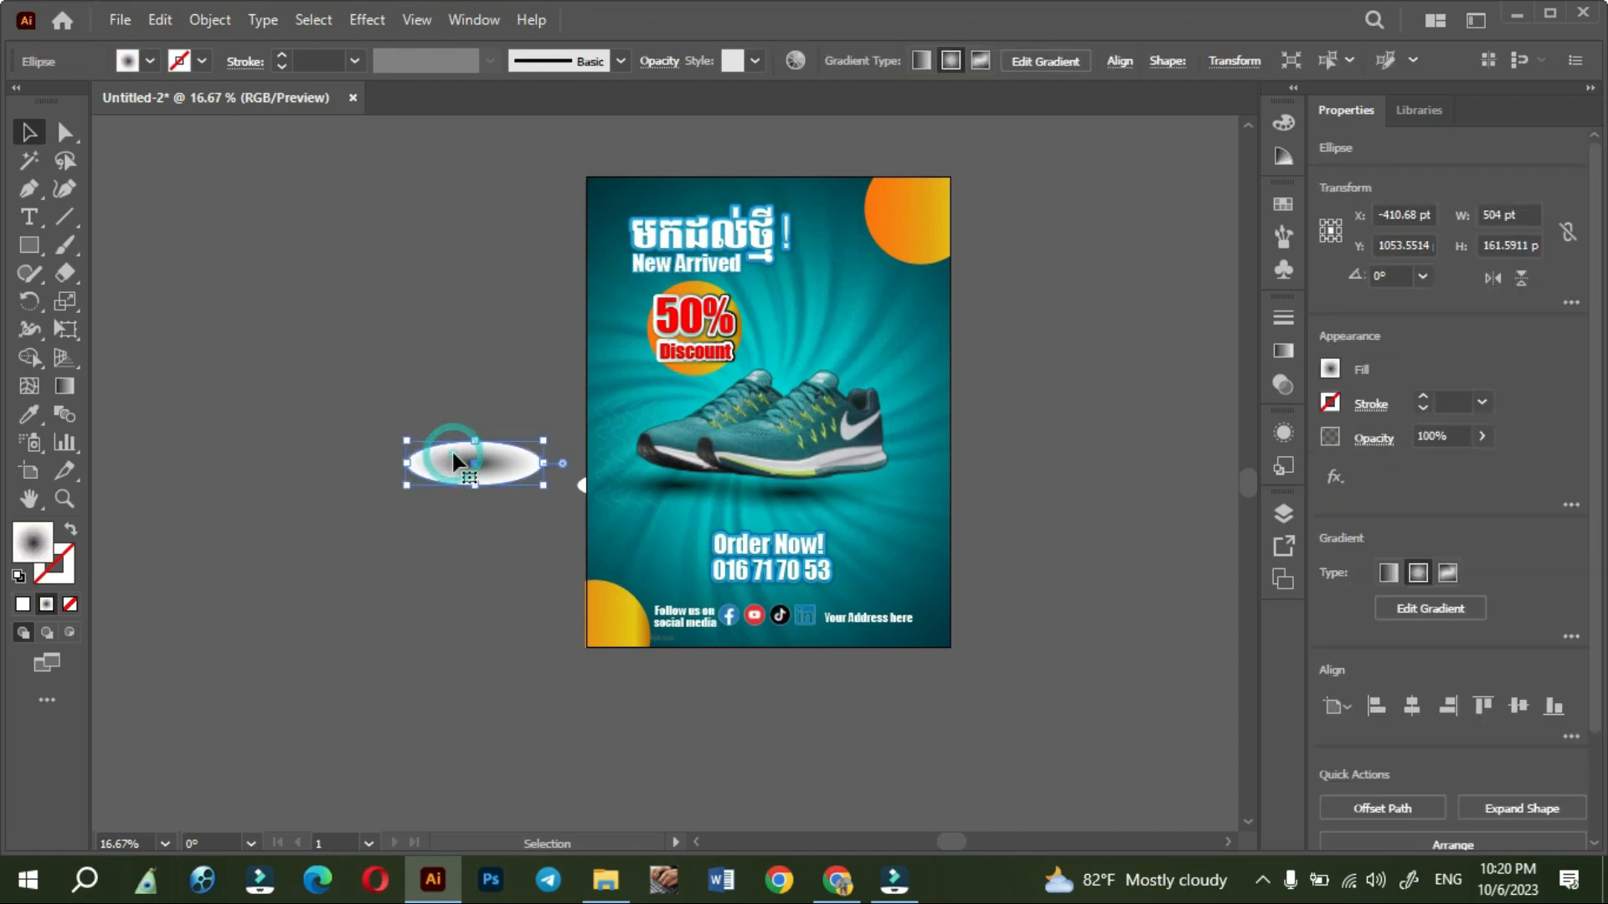
key("Delete")
scroll(872, 363, "up", 2)
scroll(872, 363, "down", 1)
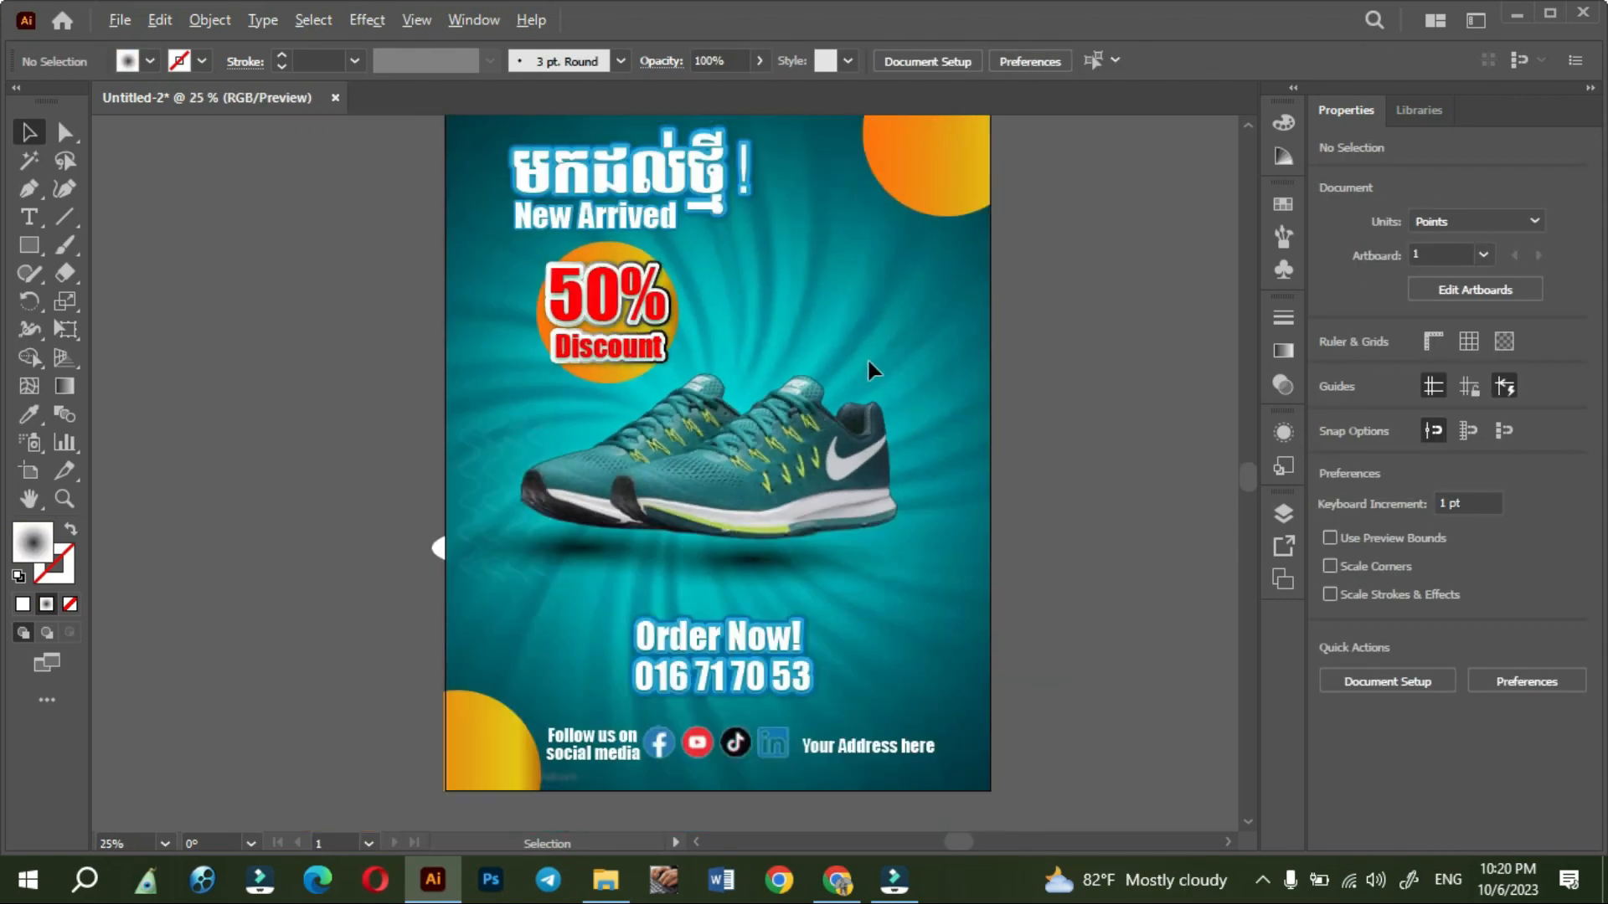
left_click_drag(1078, 549, 1024, 591)
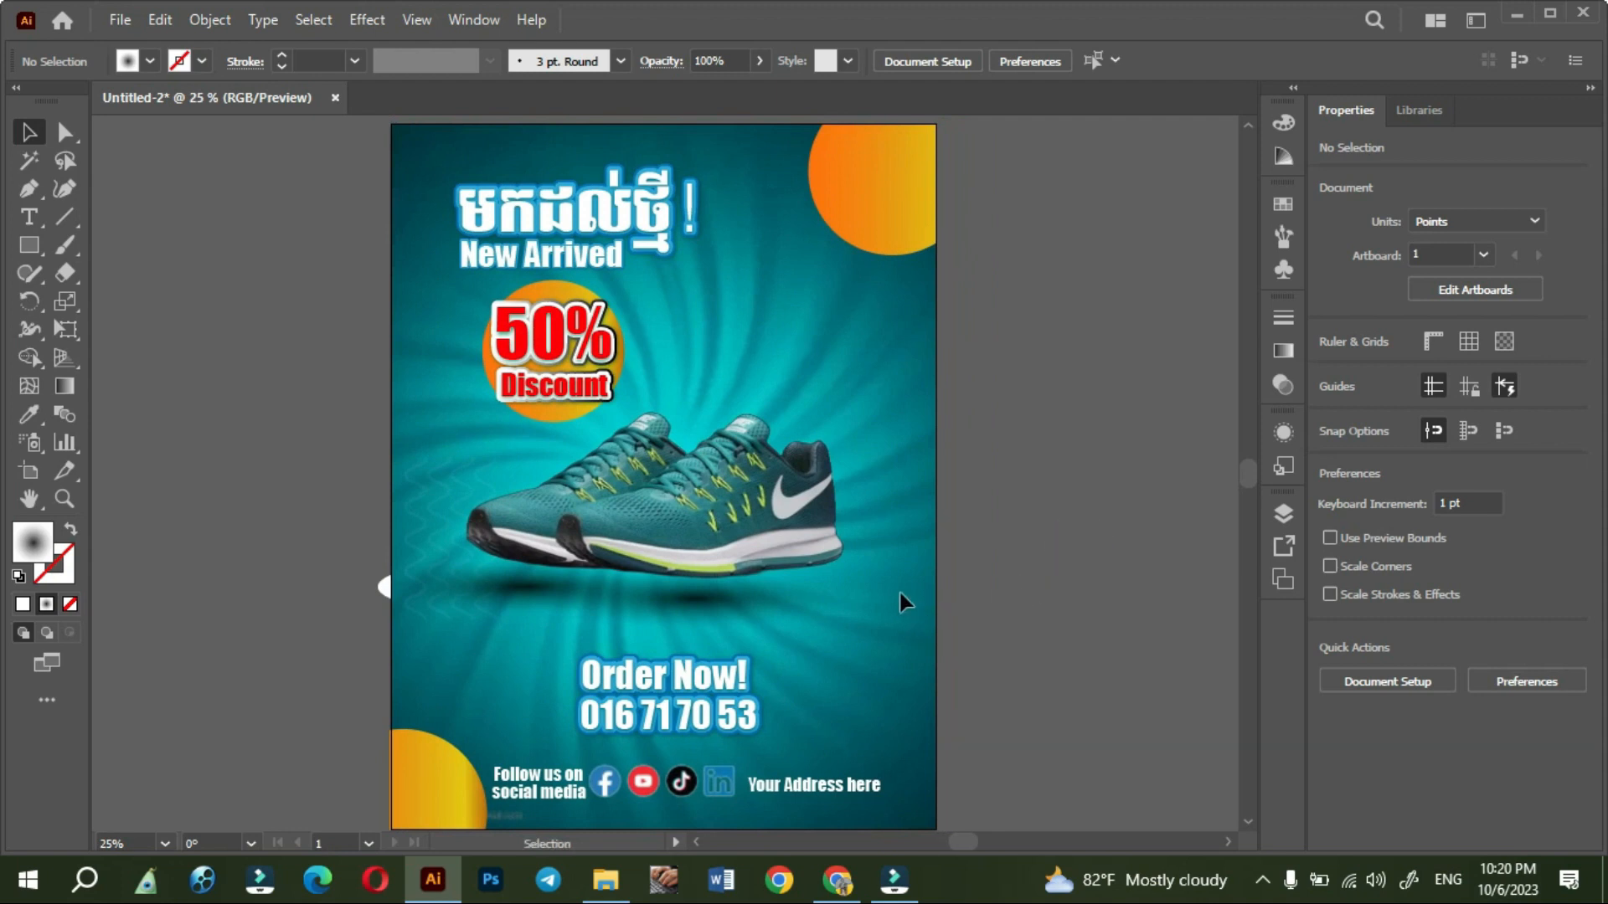
- Draw a narrow triangle about 135 by 193 pt with the Pen tool, pointing down toward the left shoe's toe
left_click(32, 191)
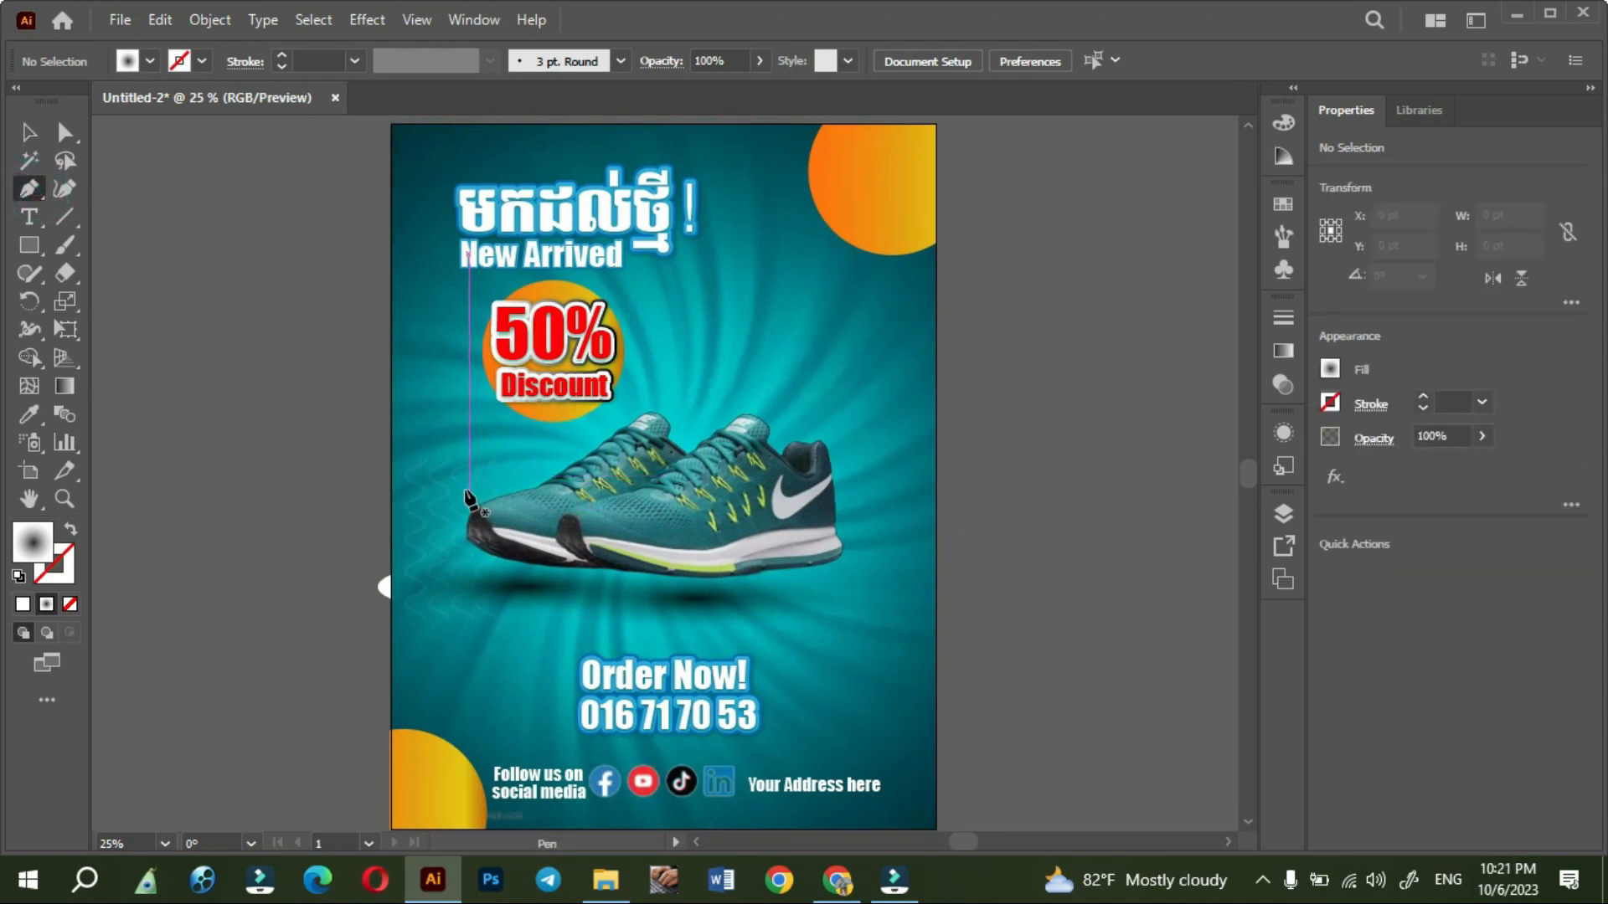
left_click_drag(466, 494, 412, 434)
left_click(434, 412)
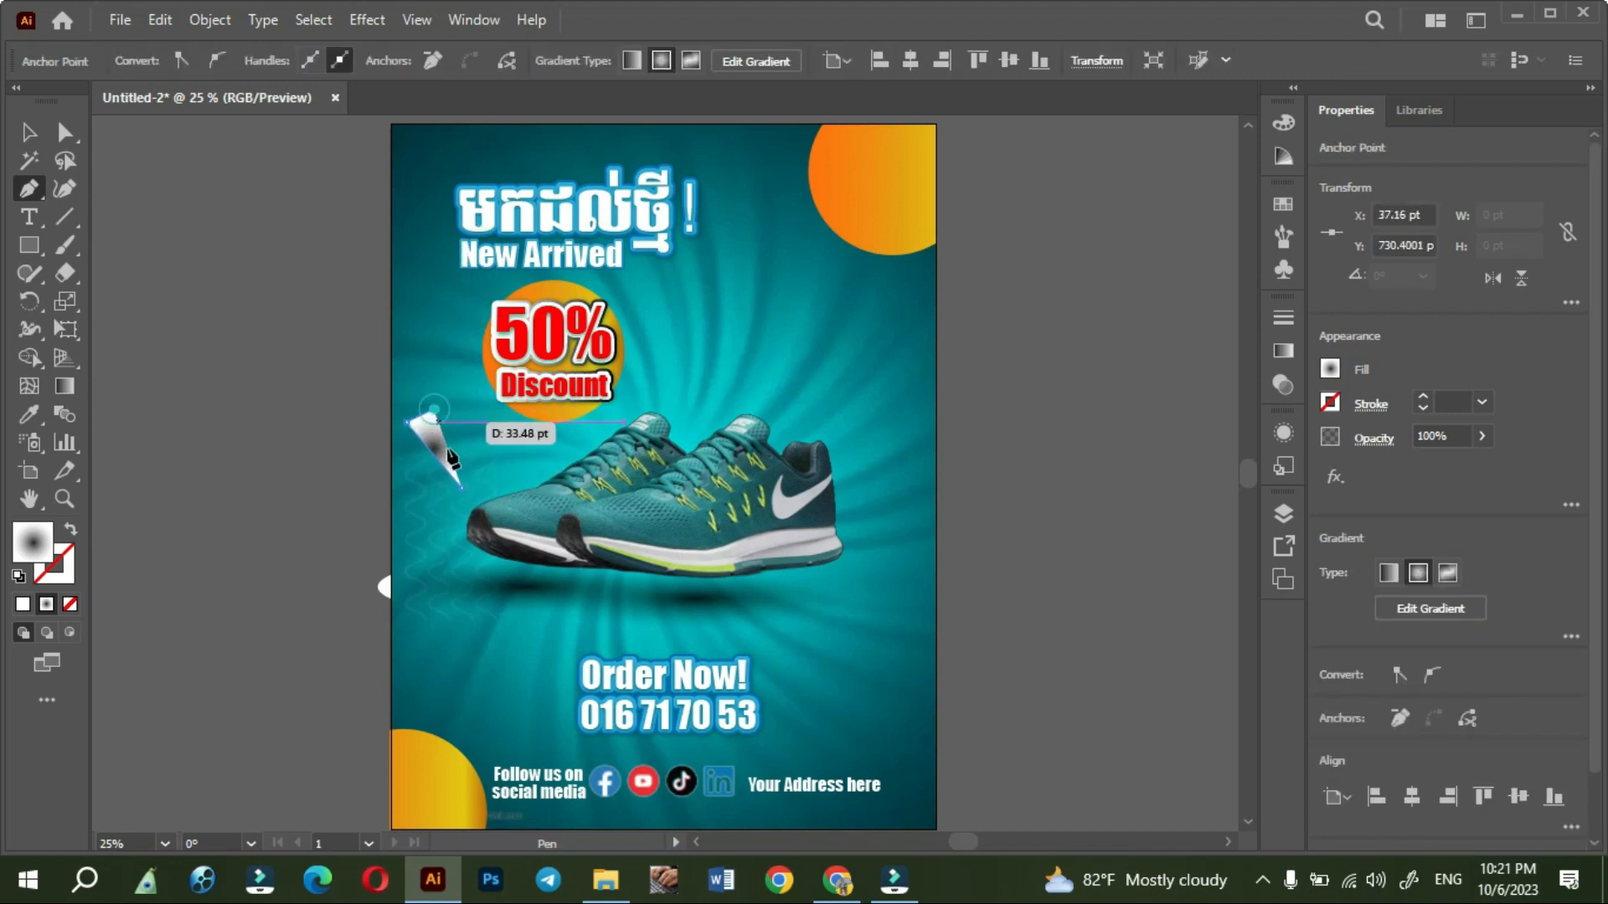
left_click(464, 493)
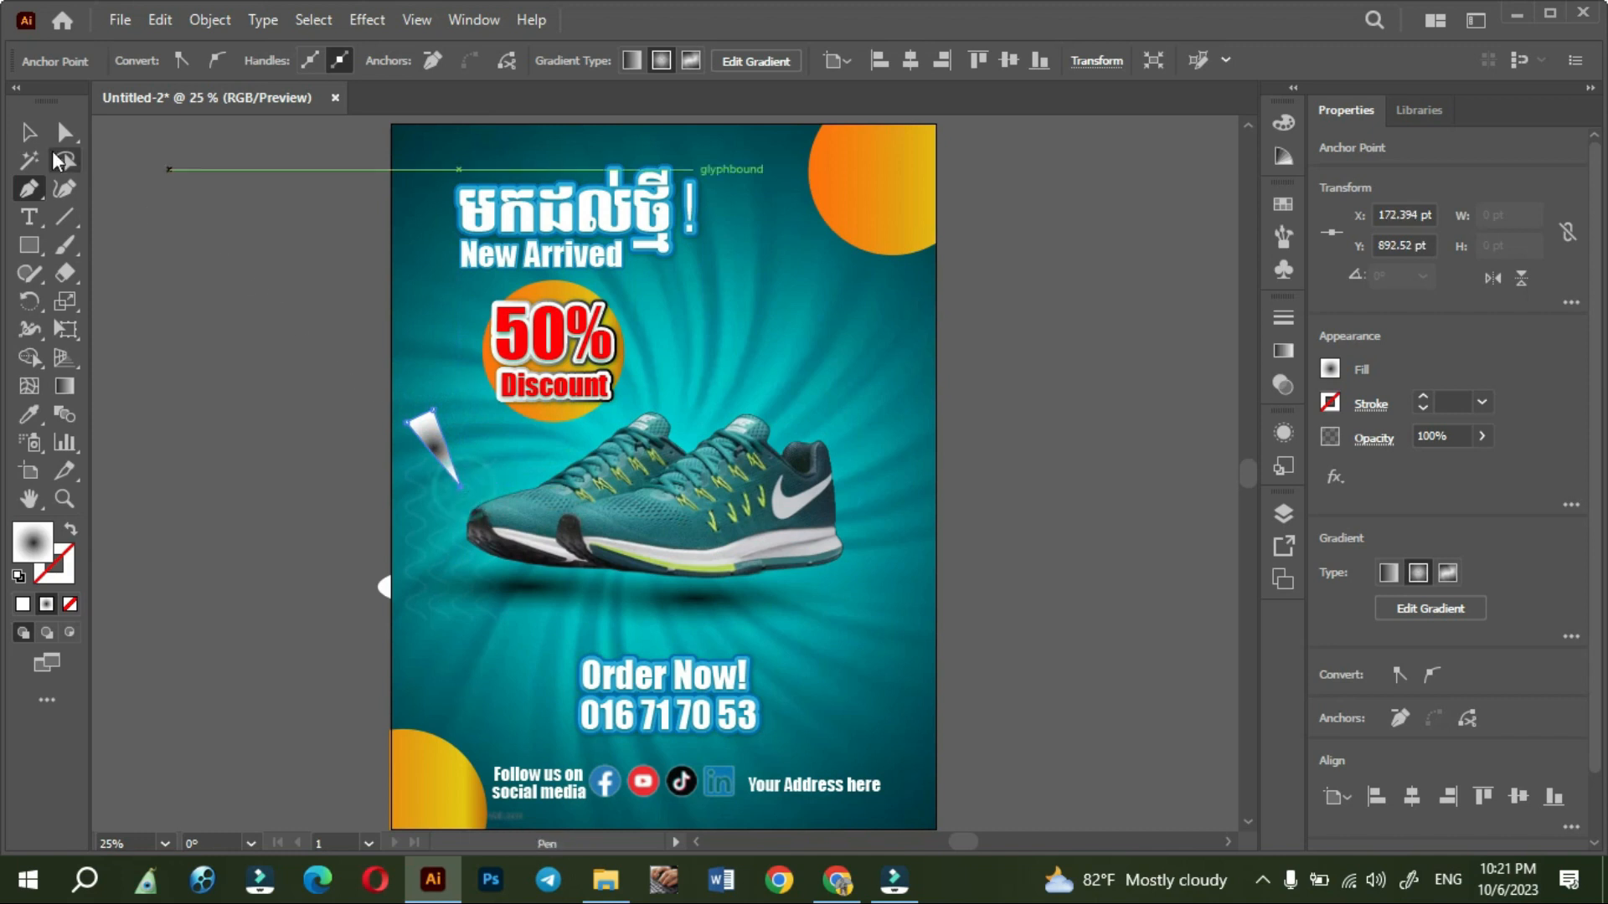
left_click(31, 134)
left_click(316, 461)
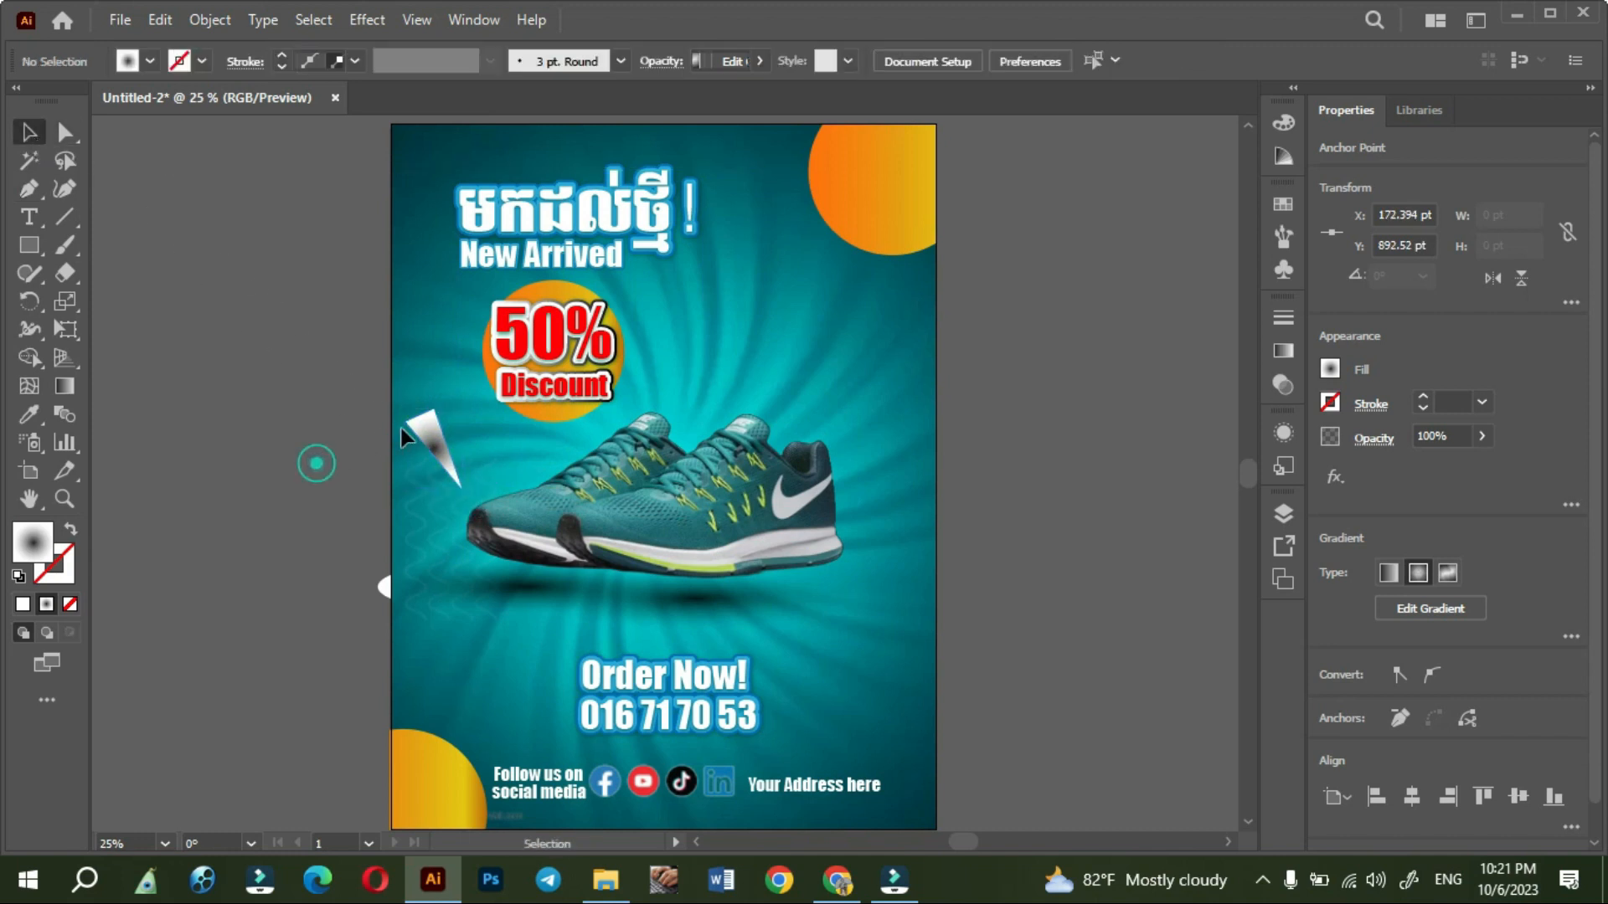
- Fill the narrow triangle with the orange-to-yellow gradient swatch
left_click(431, 437)
left_click(149, 63)
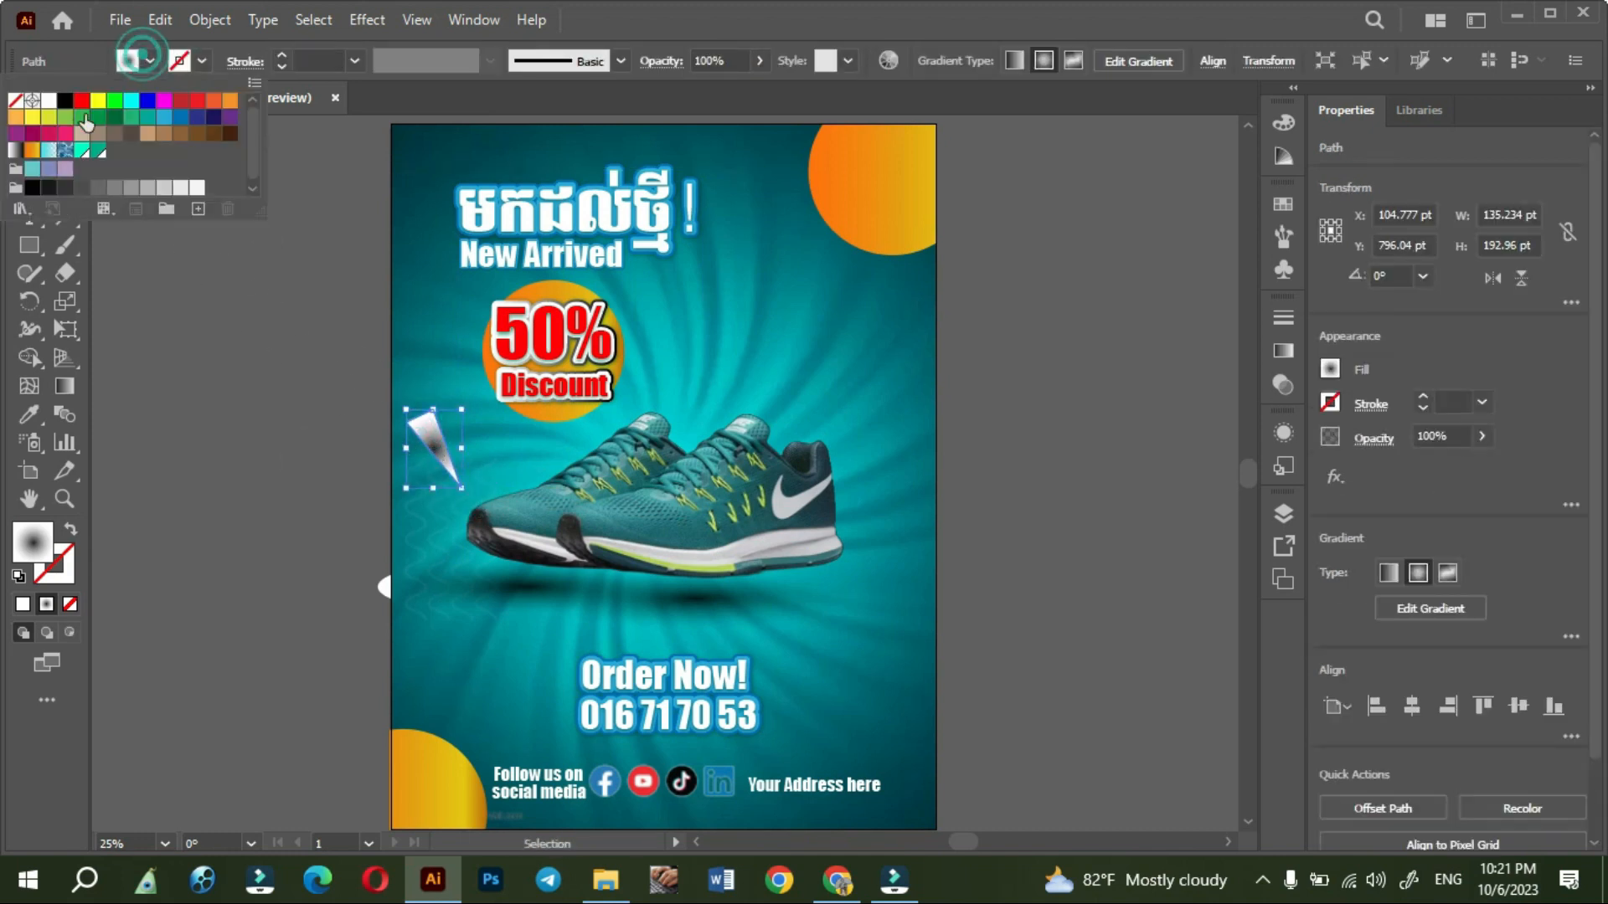
left_click(136, 208)
left_click(205, 439)
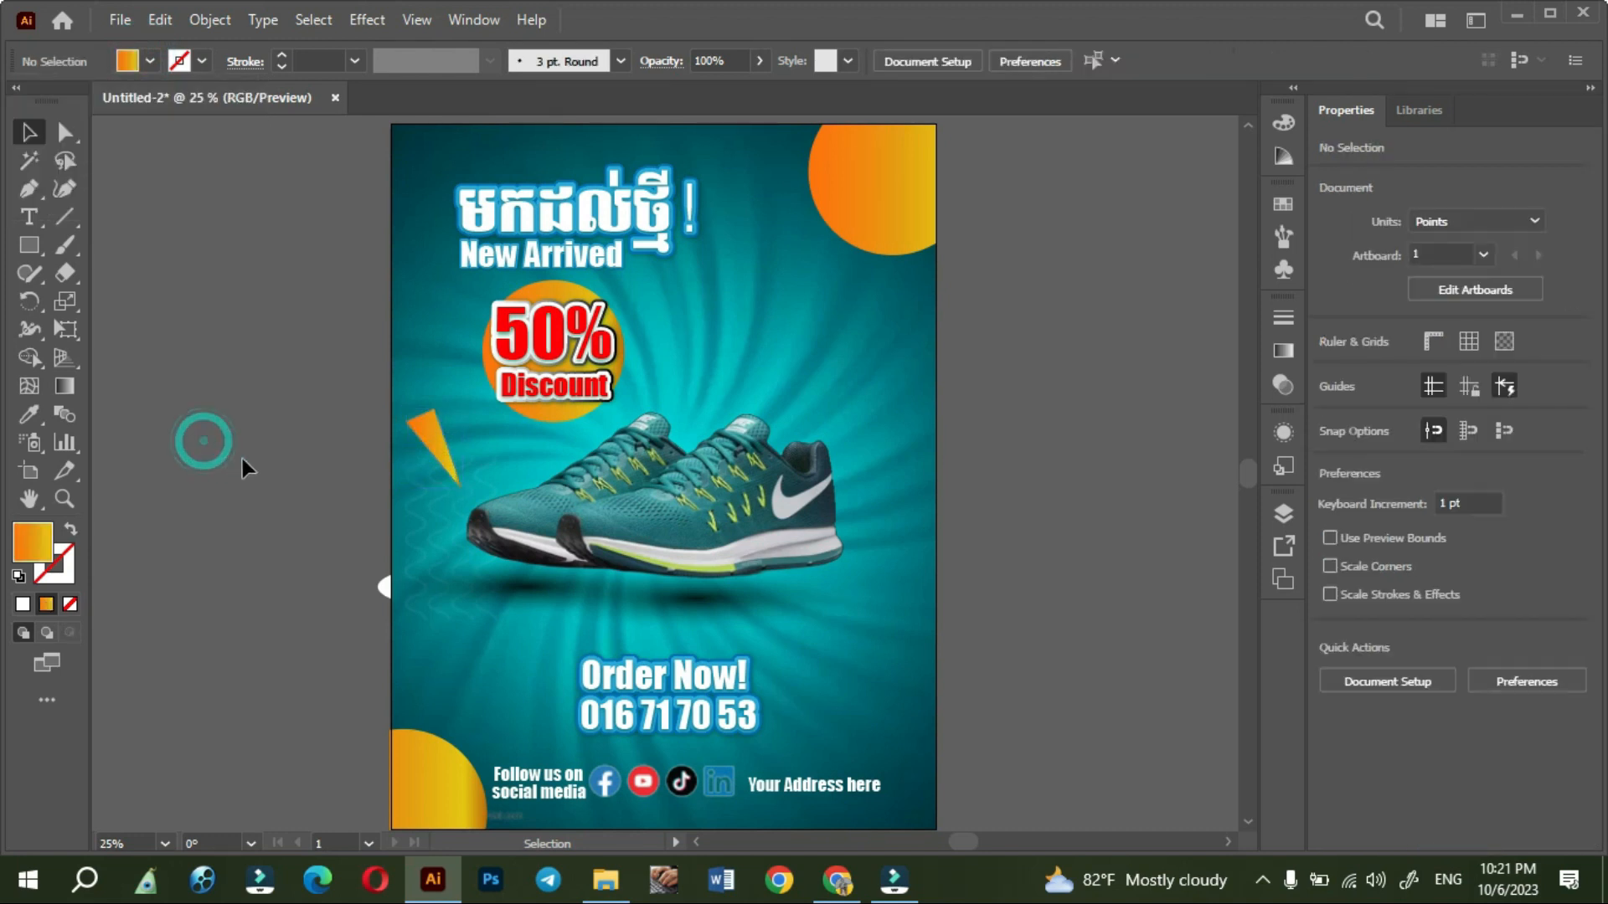
- Duplicate the triangle beside the first, rotate it about 15° clockwise, and fill it with R=251 G=176 B=59
scroll(404, 472, "up", 1)
left_click_drag(429, 445, 492, 438)
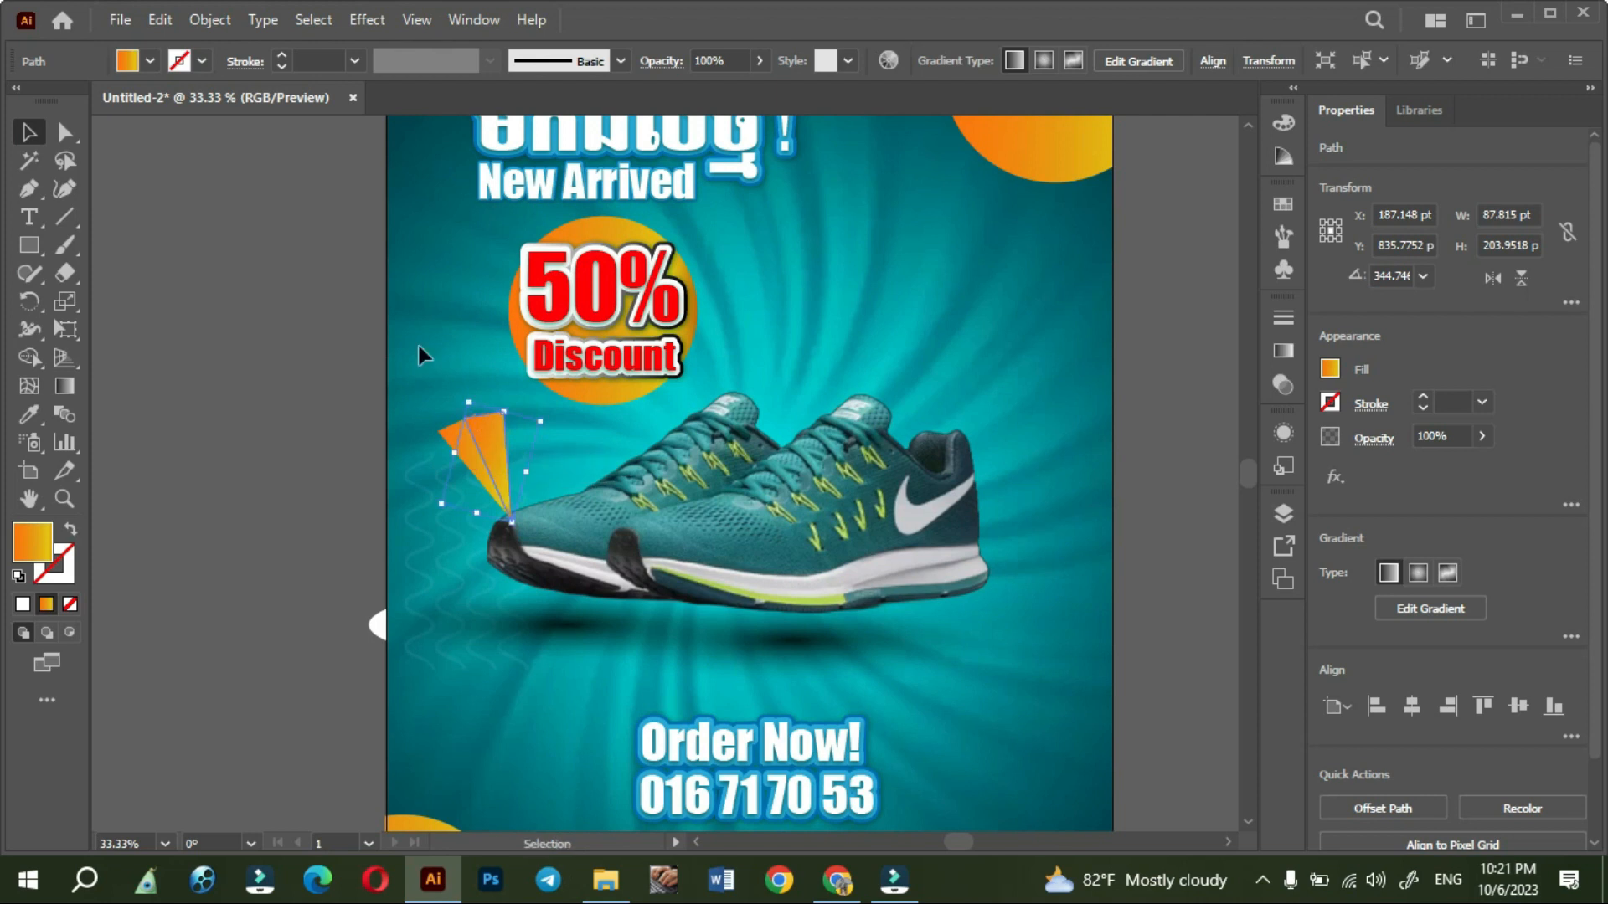
left_click(150, 61)
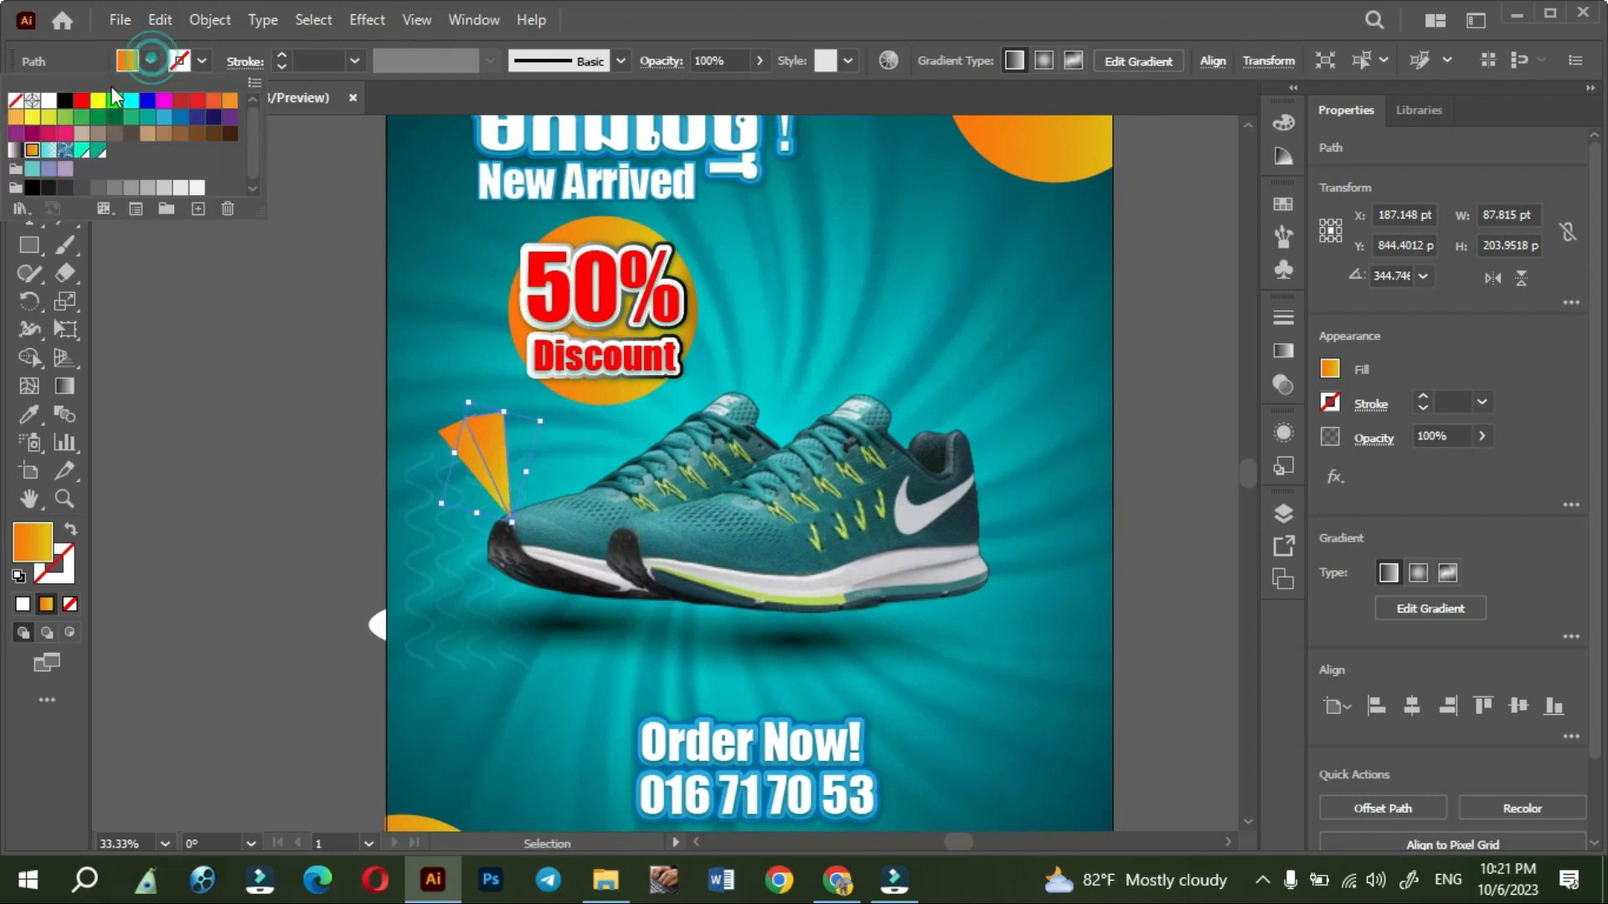
left_click(16, 121)
left_click(182, 489)
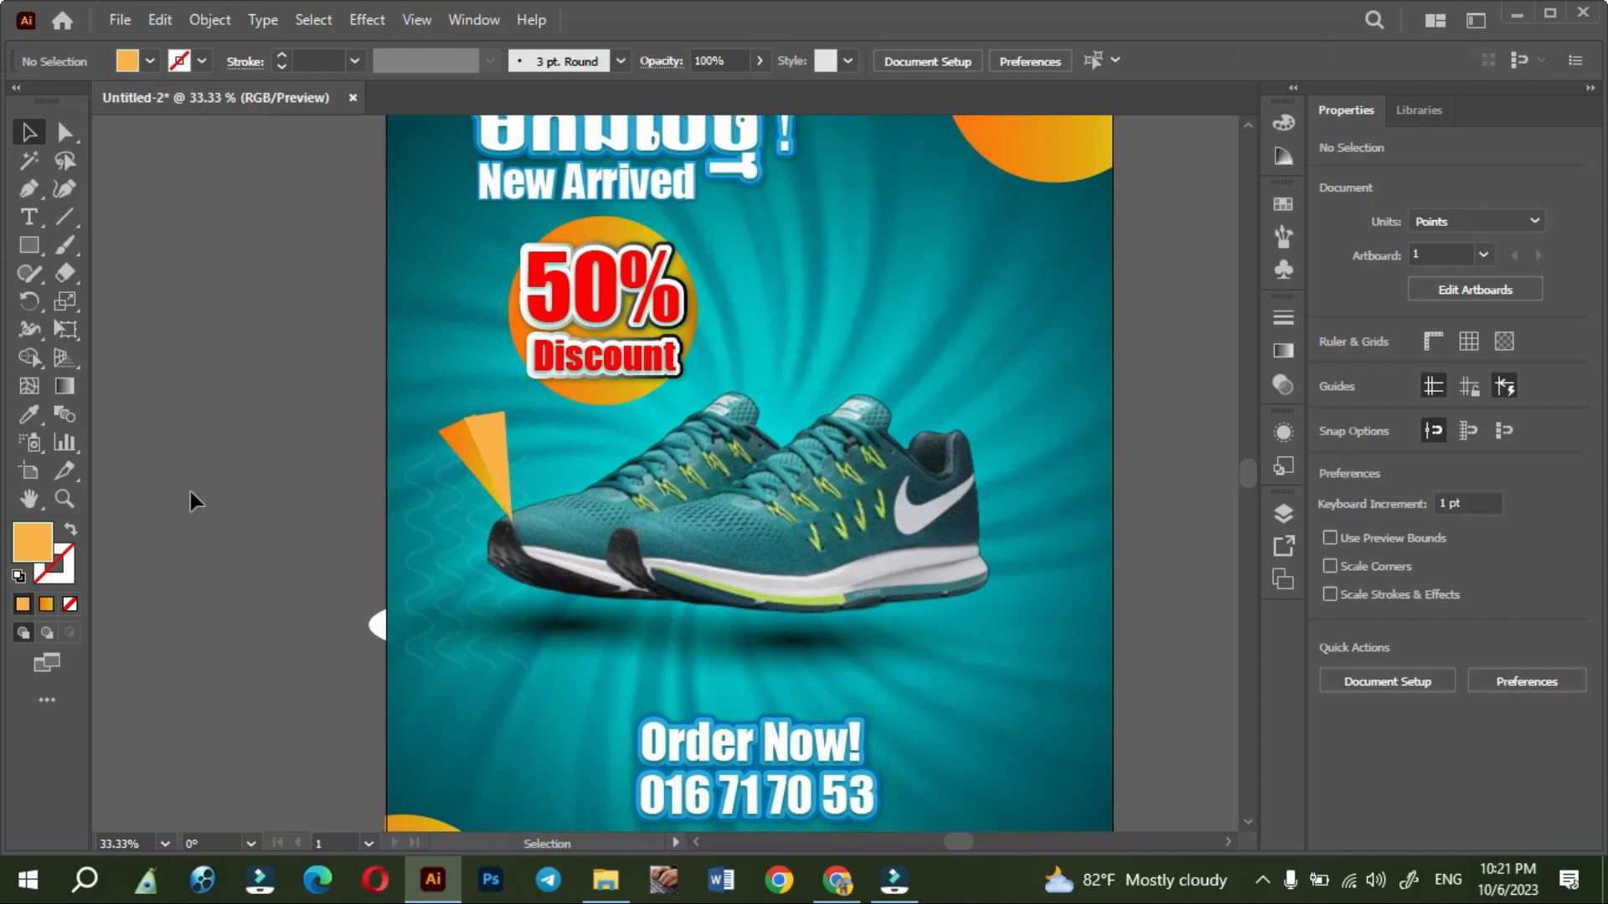
- Move the light orange triangle's lower tip with the Curvature tool so it meets the gradient triangle's tip and closes the gap
scroll(446, 438, "up", 2)
scroll(536, 418, "up", 1)
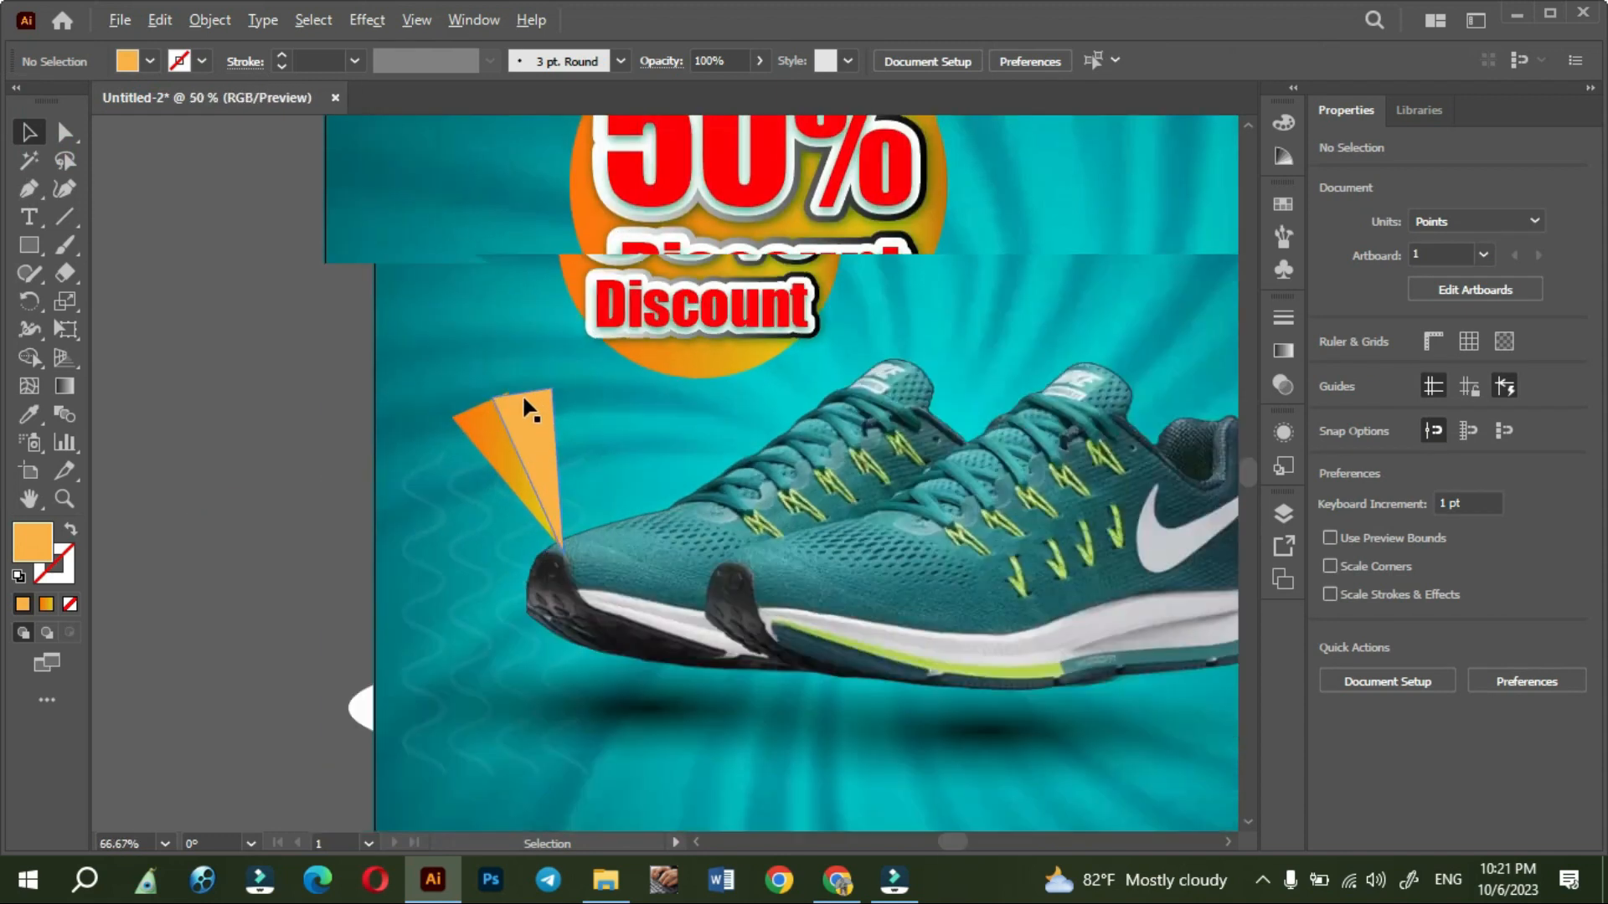
left_click_drag(511, 432, 535, 423)
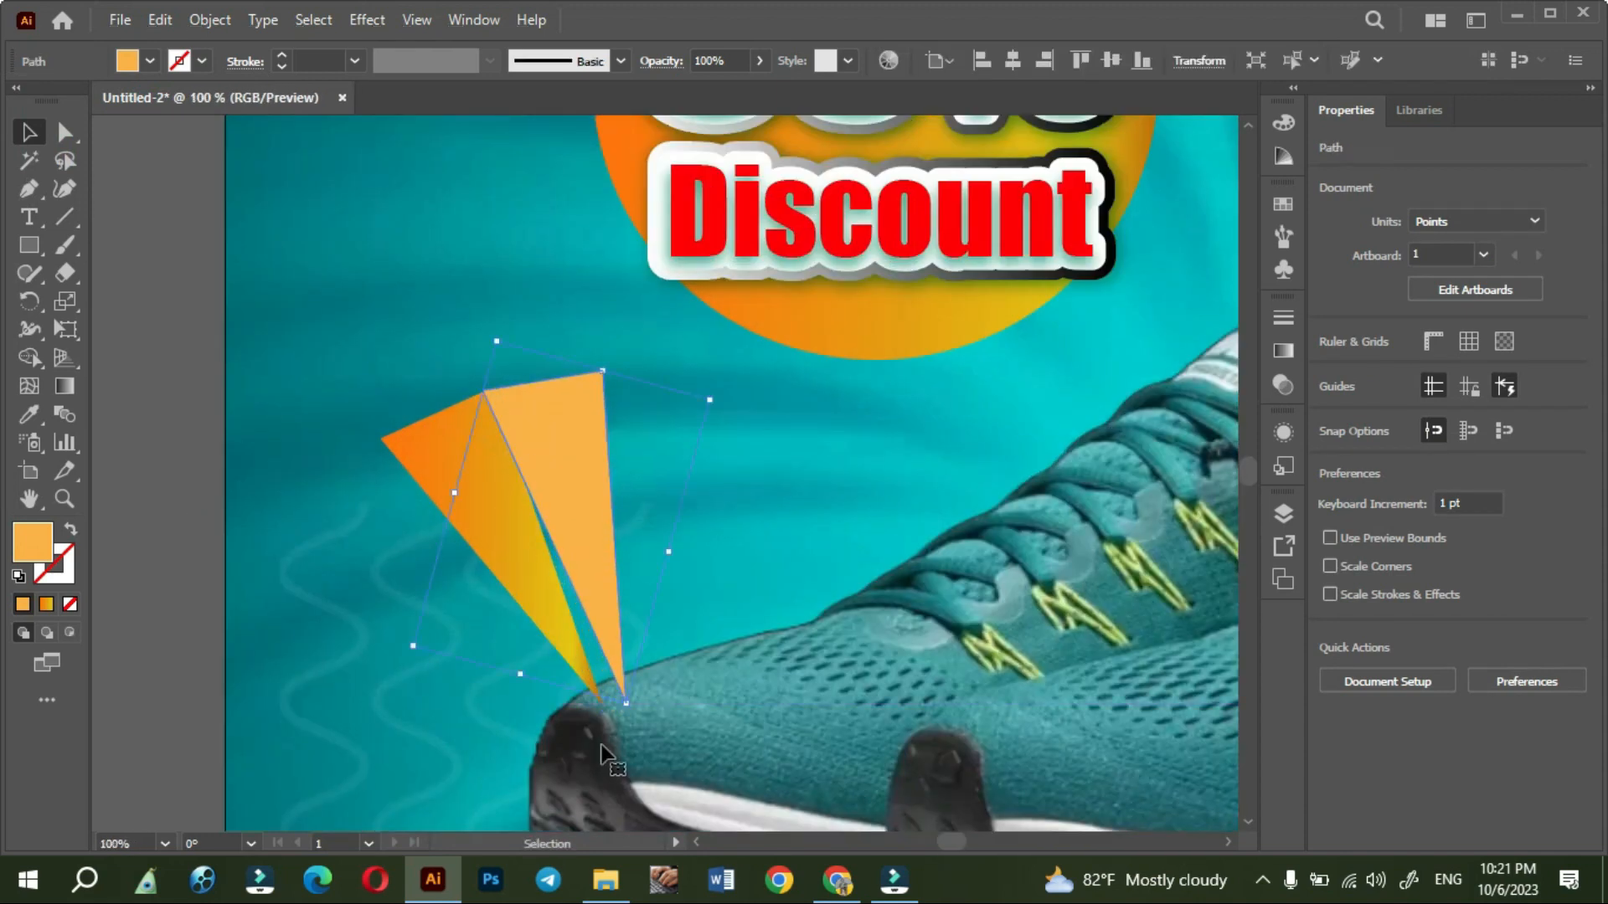
left_click(64, 190)
scroll(578, 683, "up", 3)
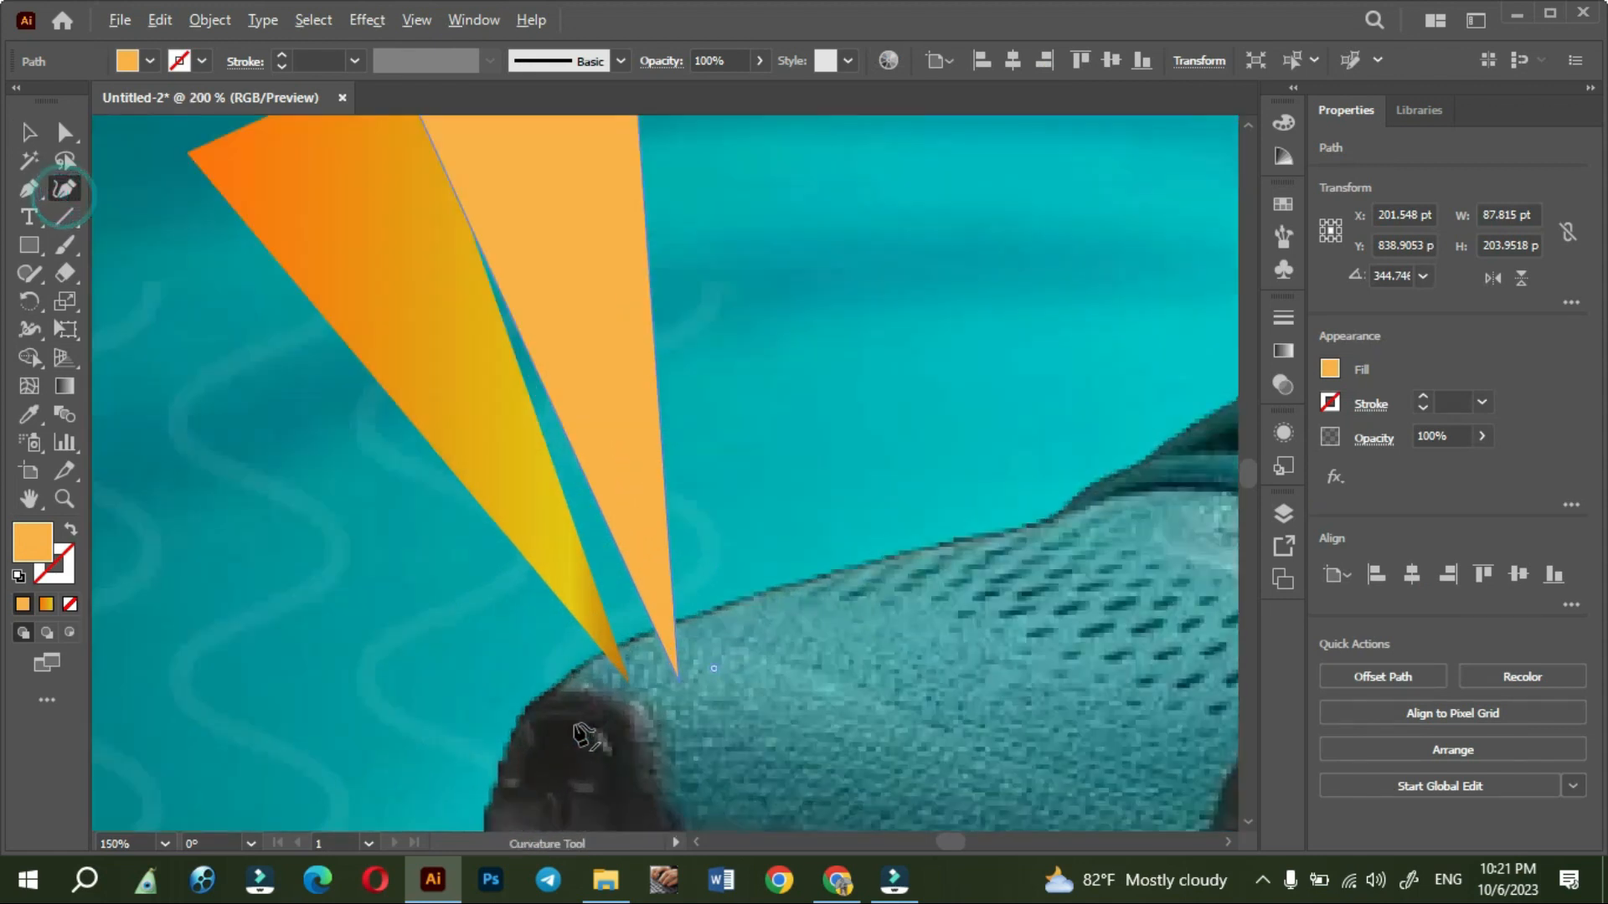
left_click_drag(730, 658, 658, 662)
scroll(444, 626, "down", 3)
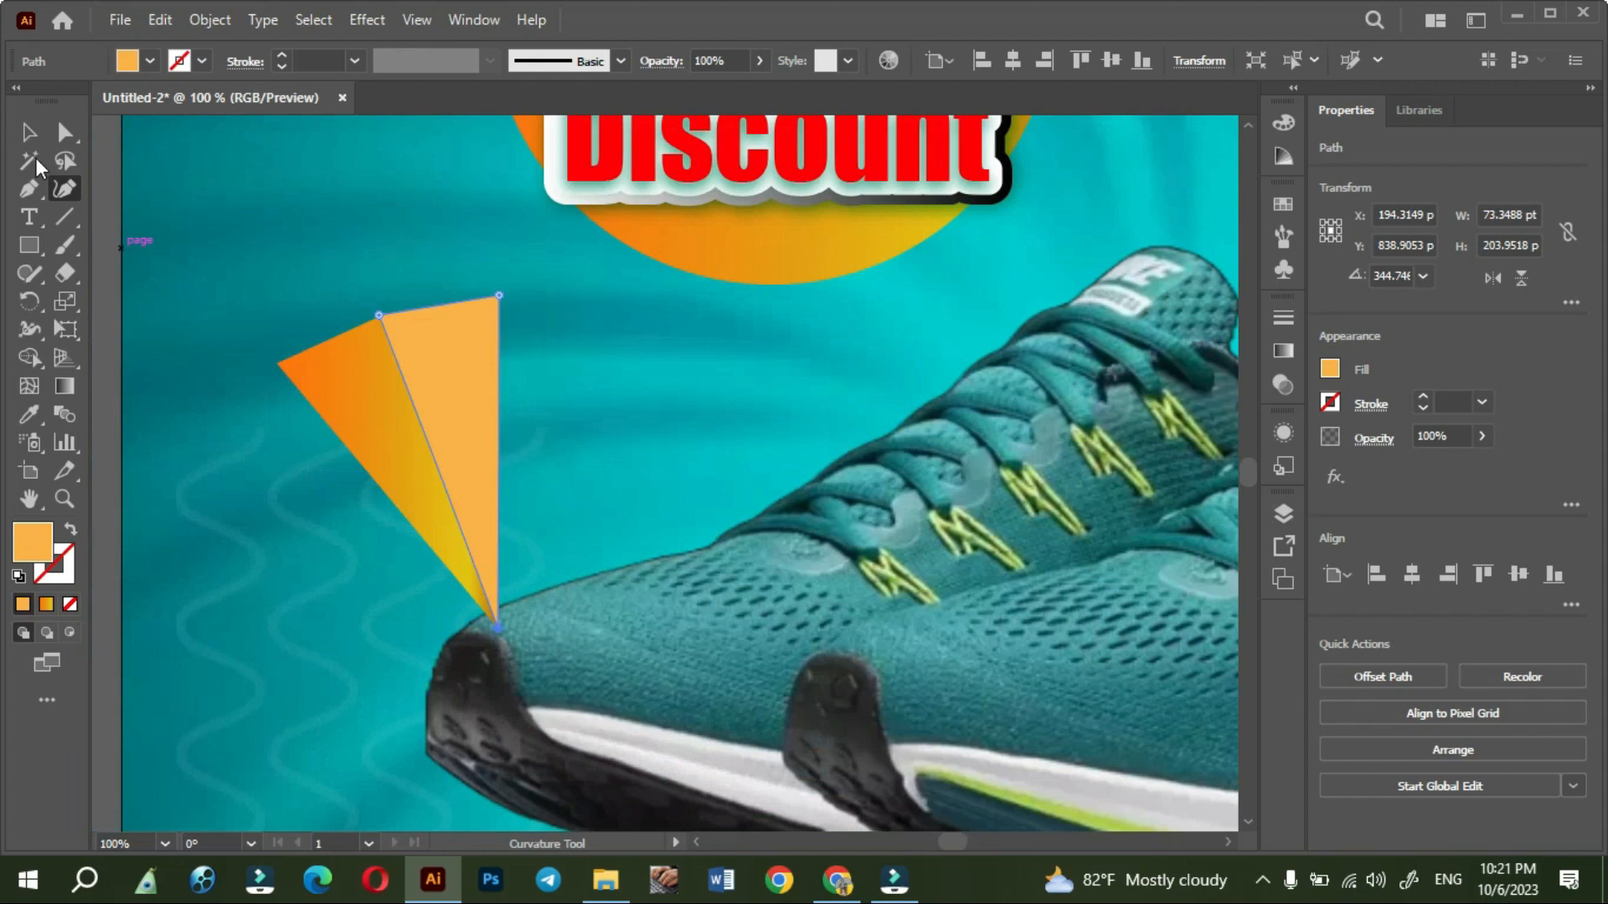
left_click(28, 134)
left_click(248, 263)
scroll(249, 263, "down", 3)
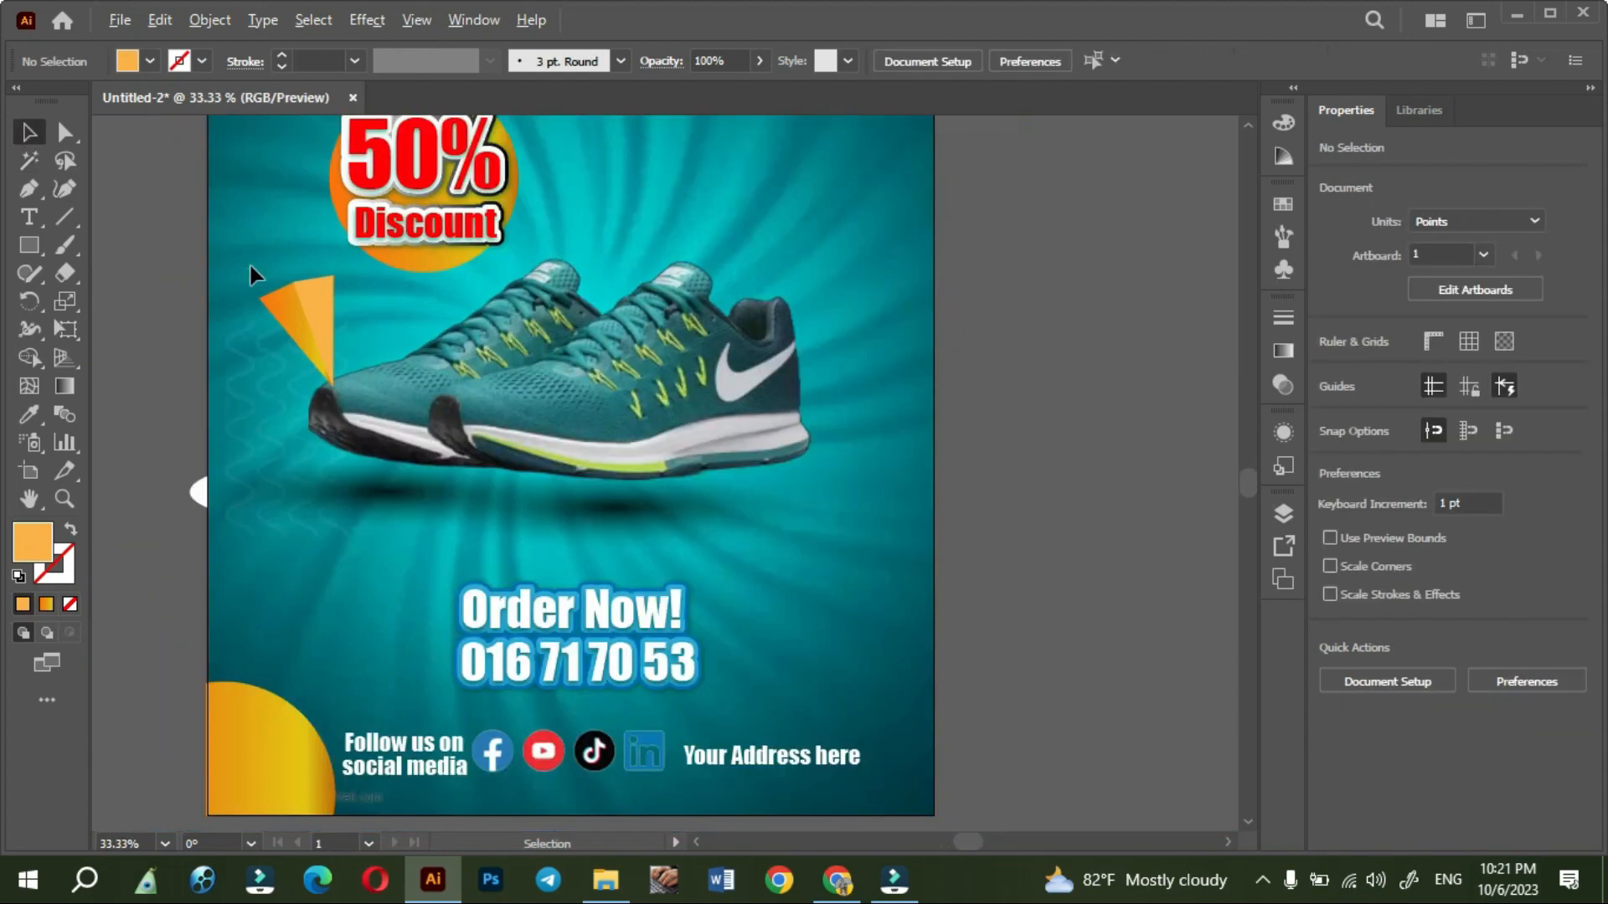
- Recolor the two triangles beside the left shoe's toe, filling the gradient one with cyan and the light orange one with blue
scroll(243, 259, "up", 2)
left_click(335, 357)
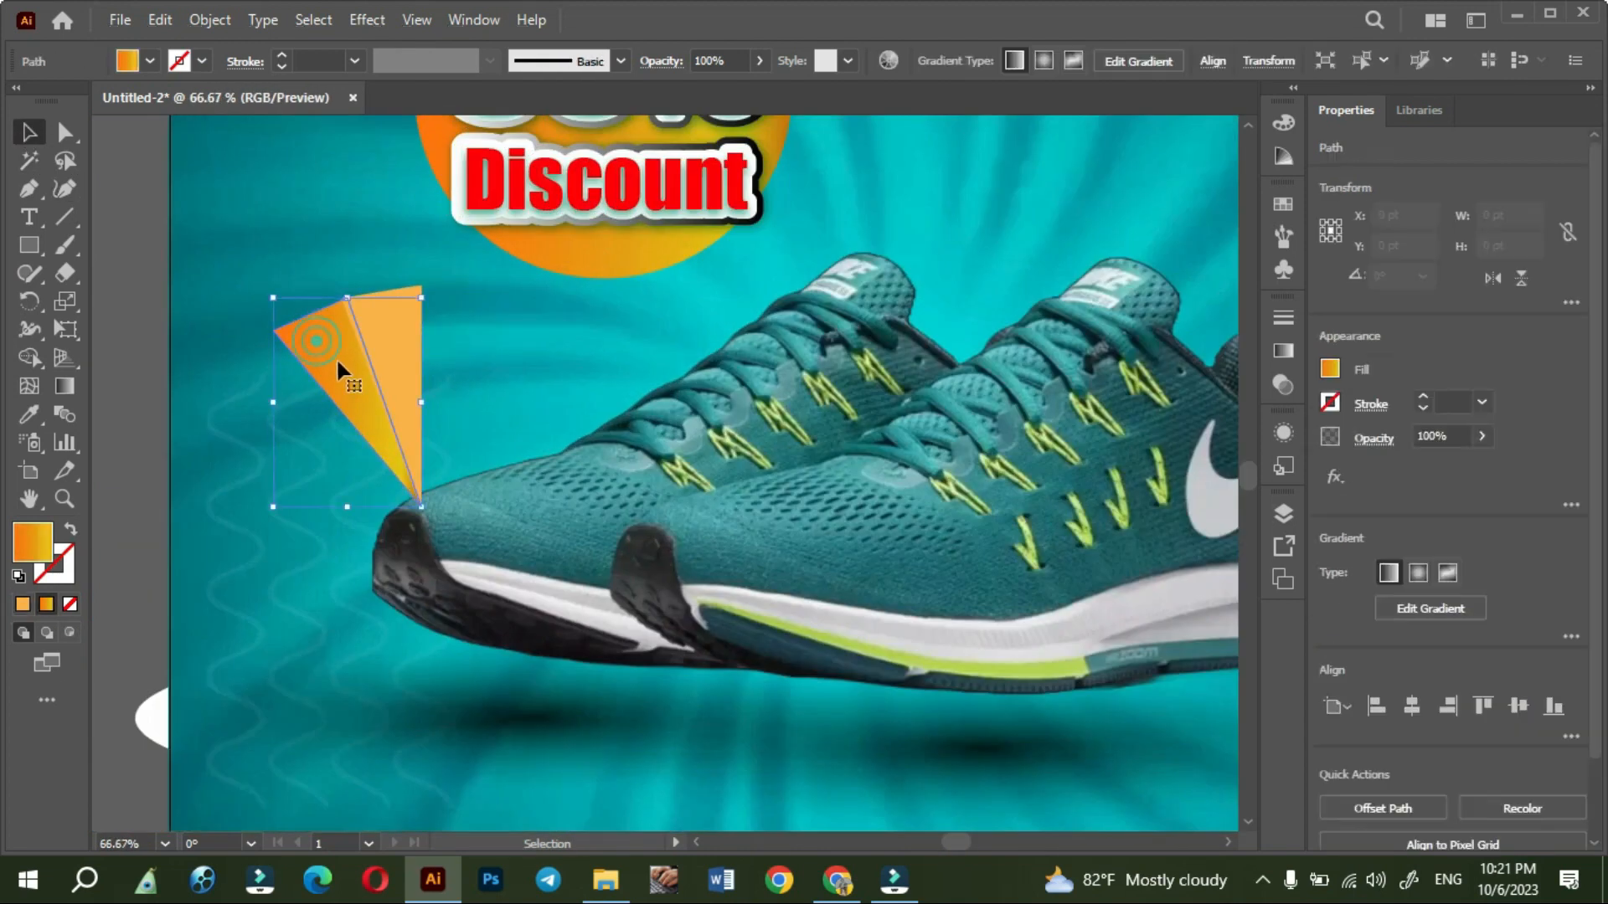
left_click(149, 61)
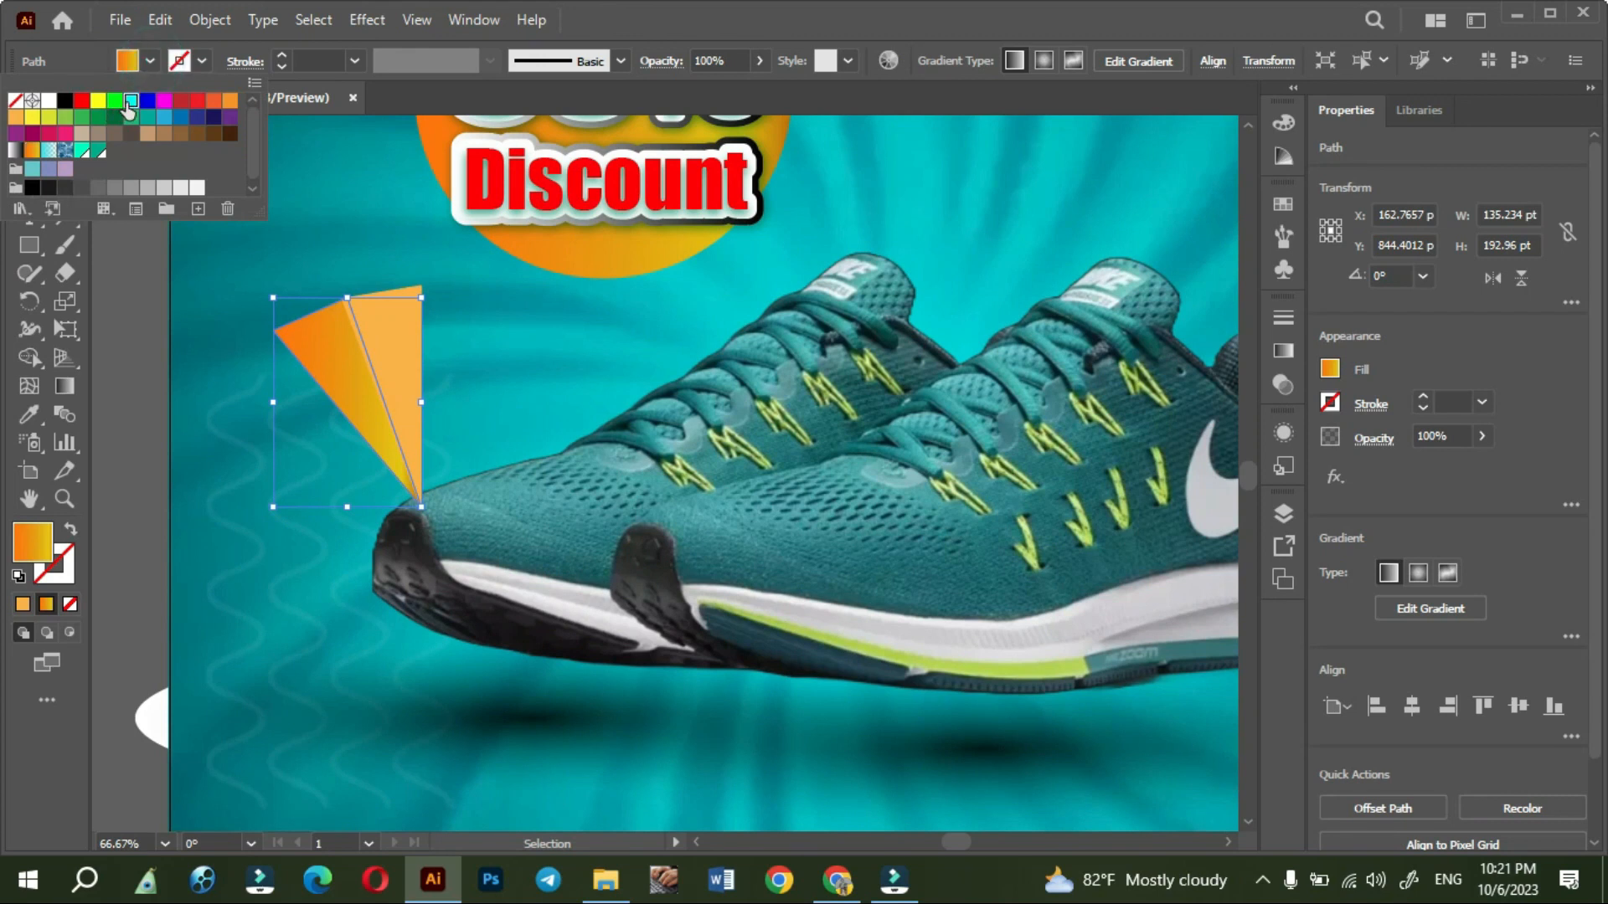
left_click(131, 100)
left_click(376, 317)
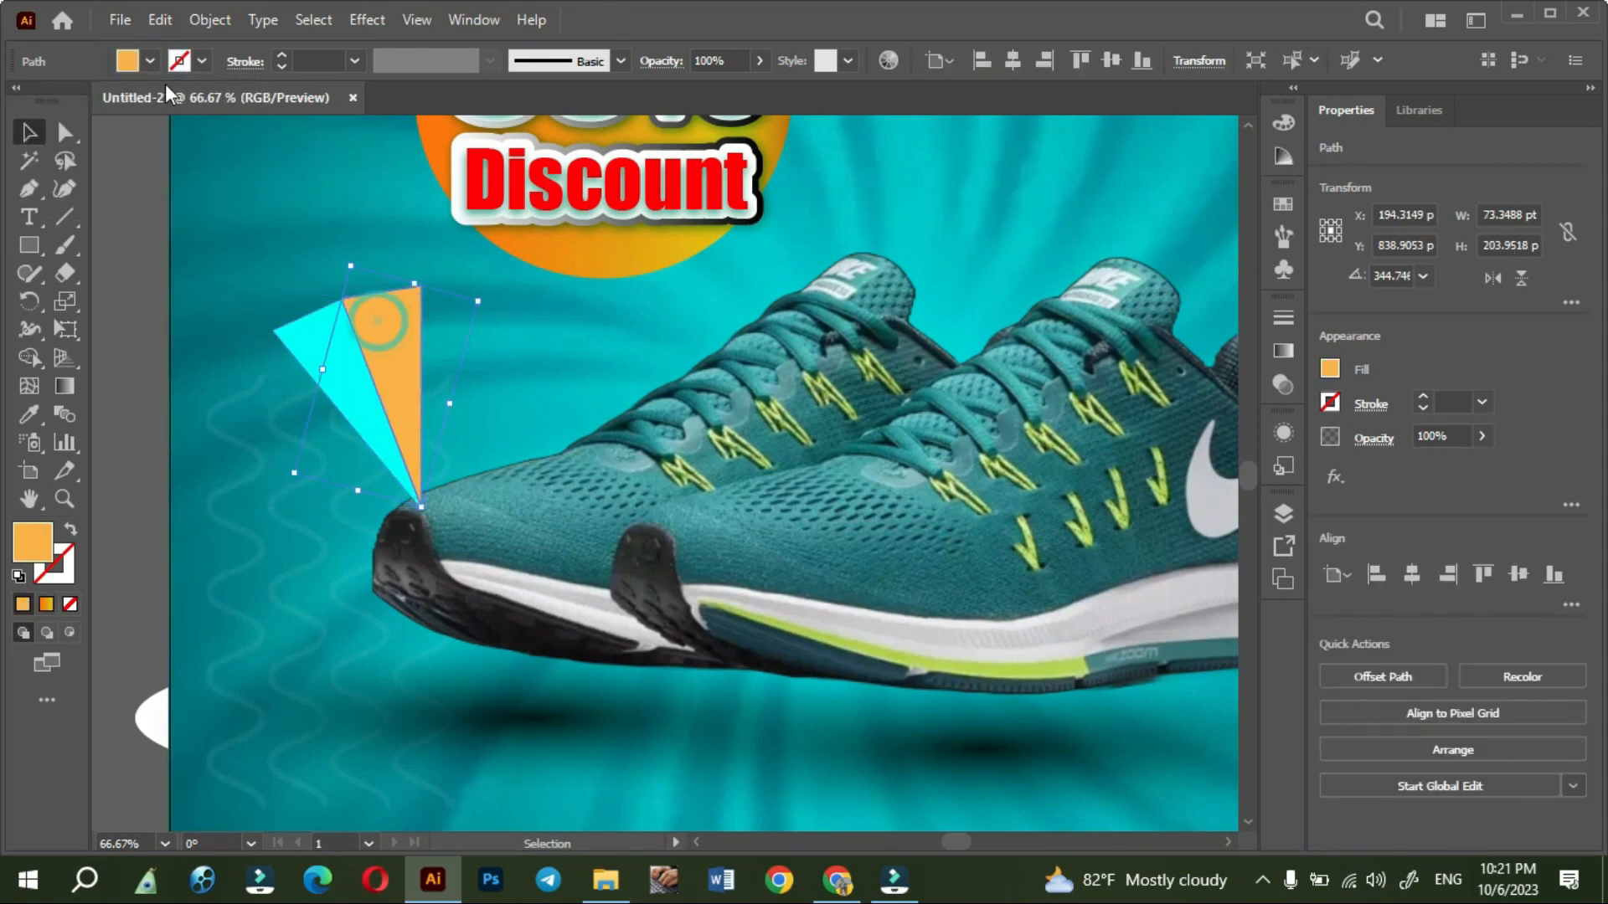
left_click(149, 62)
left_click(164, 116)
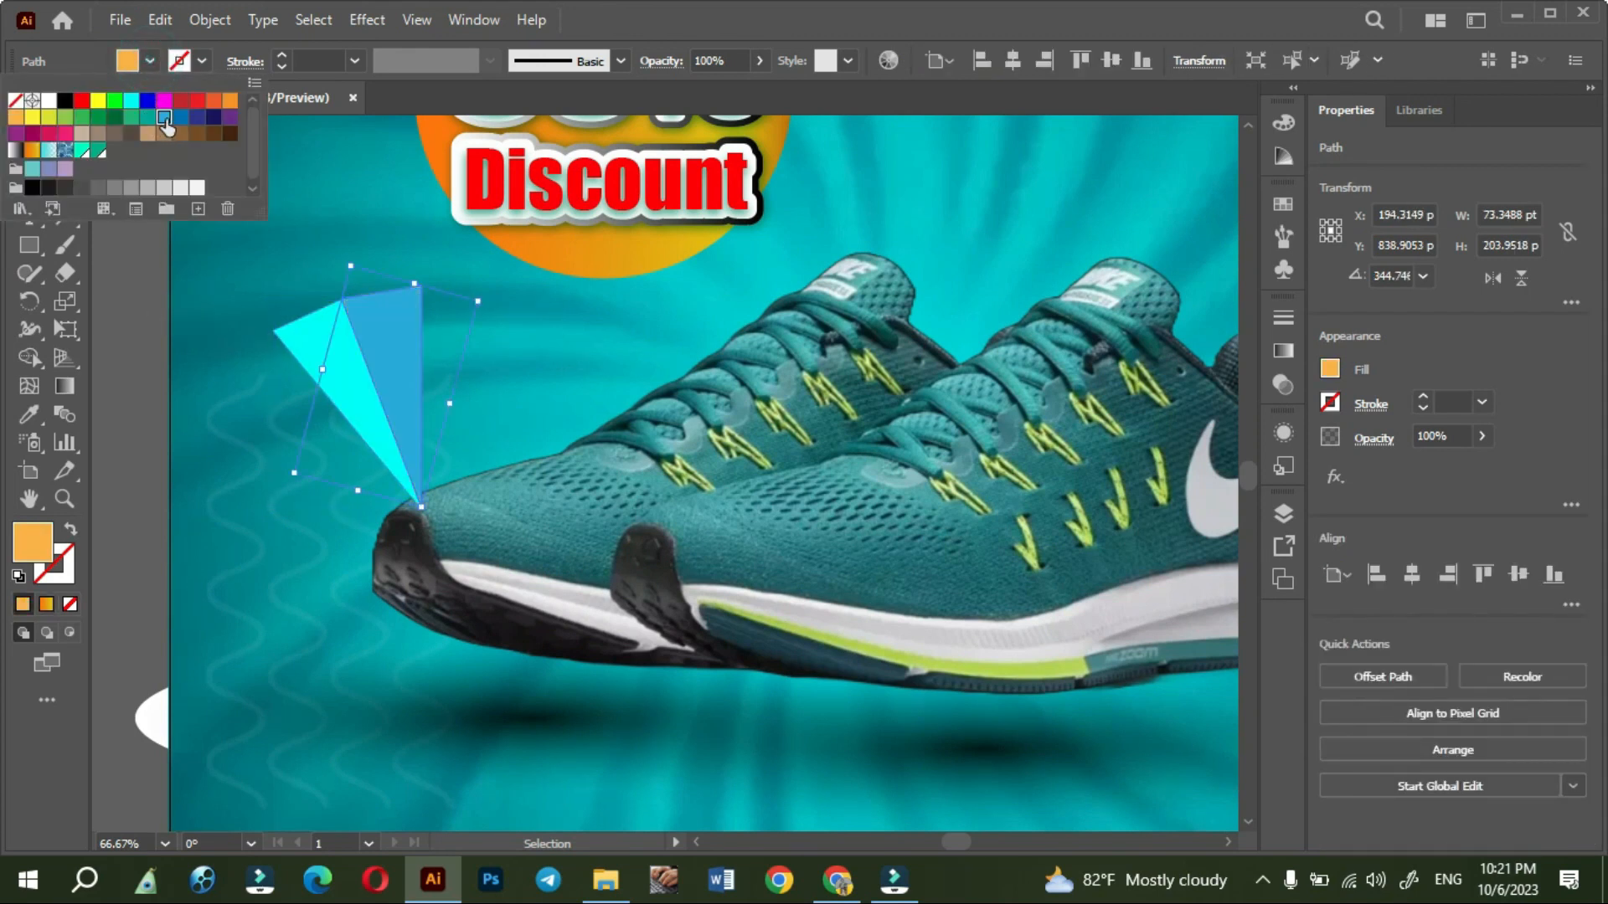
left_click(144, 300)
- Scale both triangles down together to about 109 by 164 pt and keep their tips just above the left shoe's toe
left_click(317, 350)
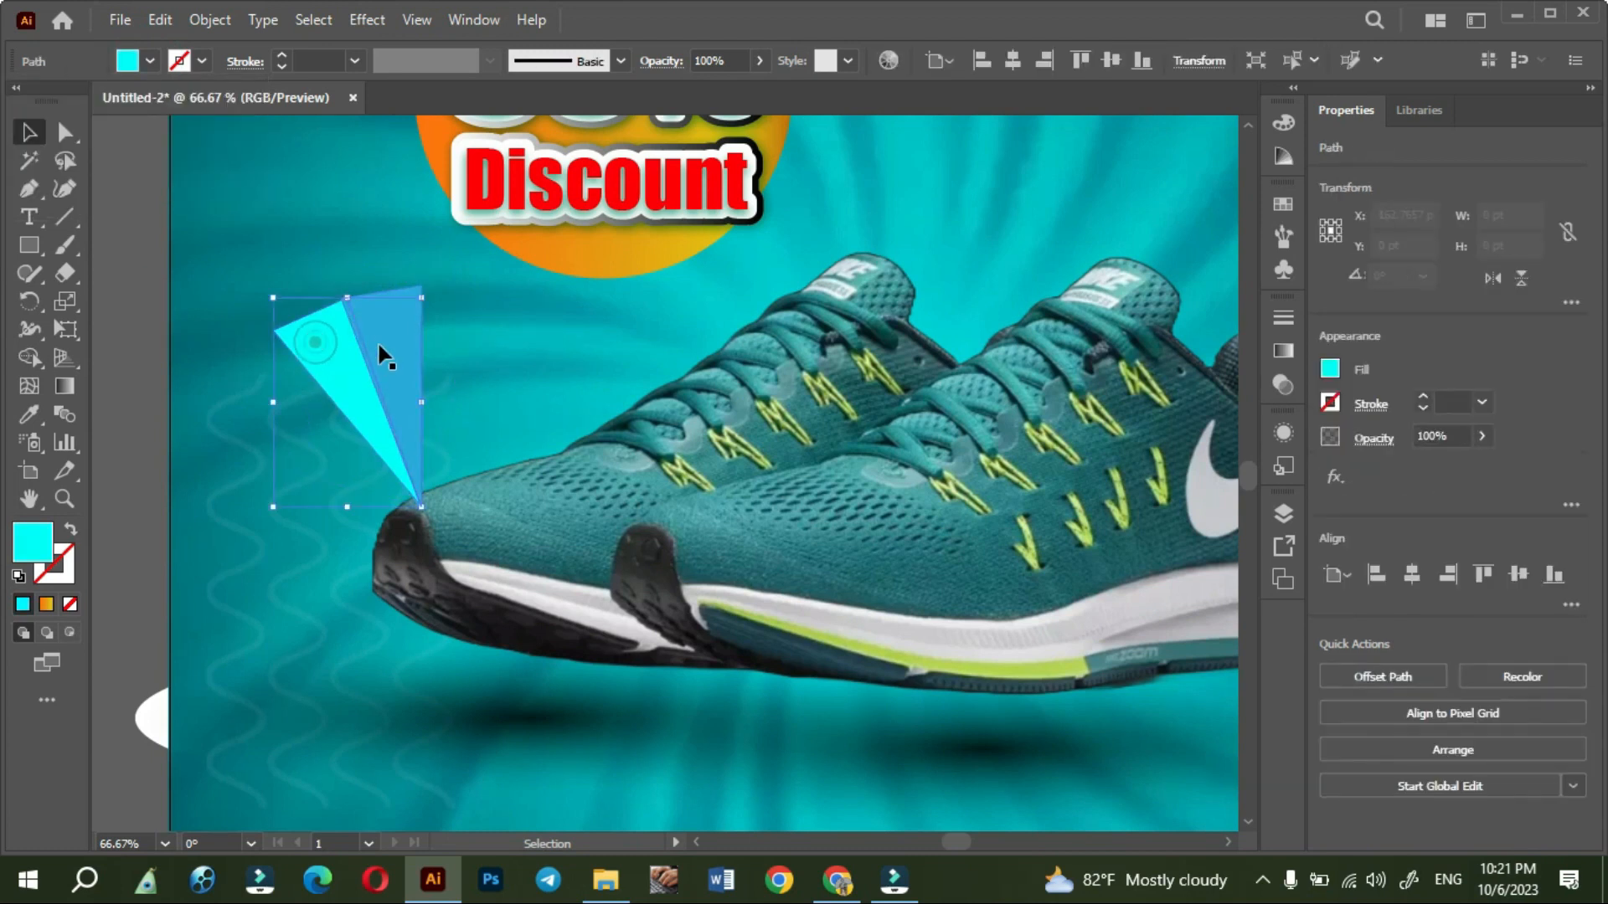
left_click(345, 290, "shift")
left_click_drag(346, 290, 347, 327)
left_click_drag(363, 385, 368, 377)
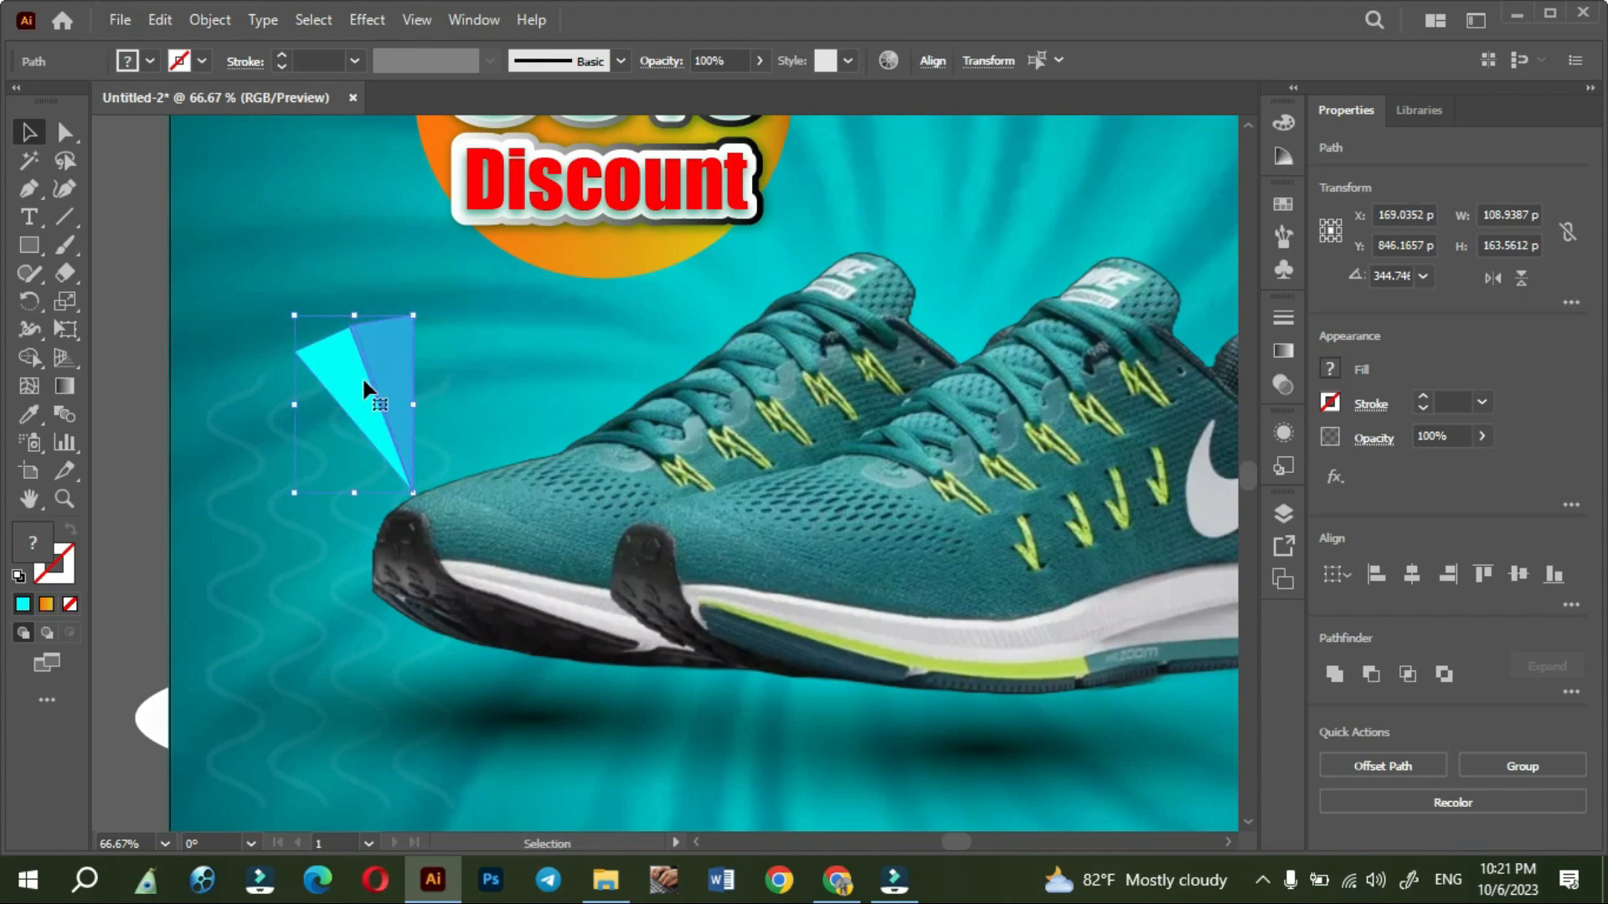
scroll(363, 377, "down", 3)
left_click(1087, 618)
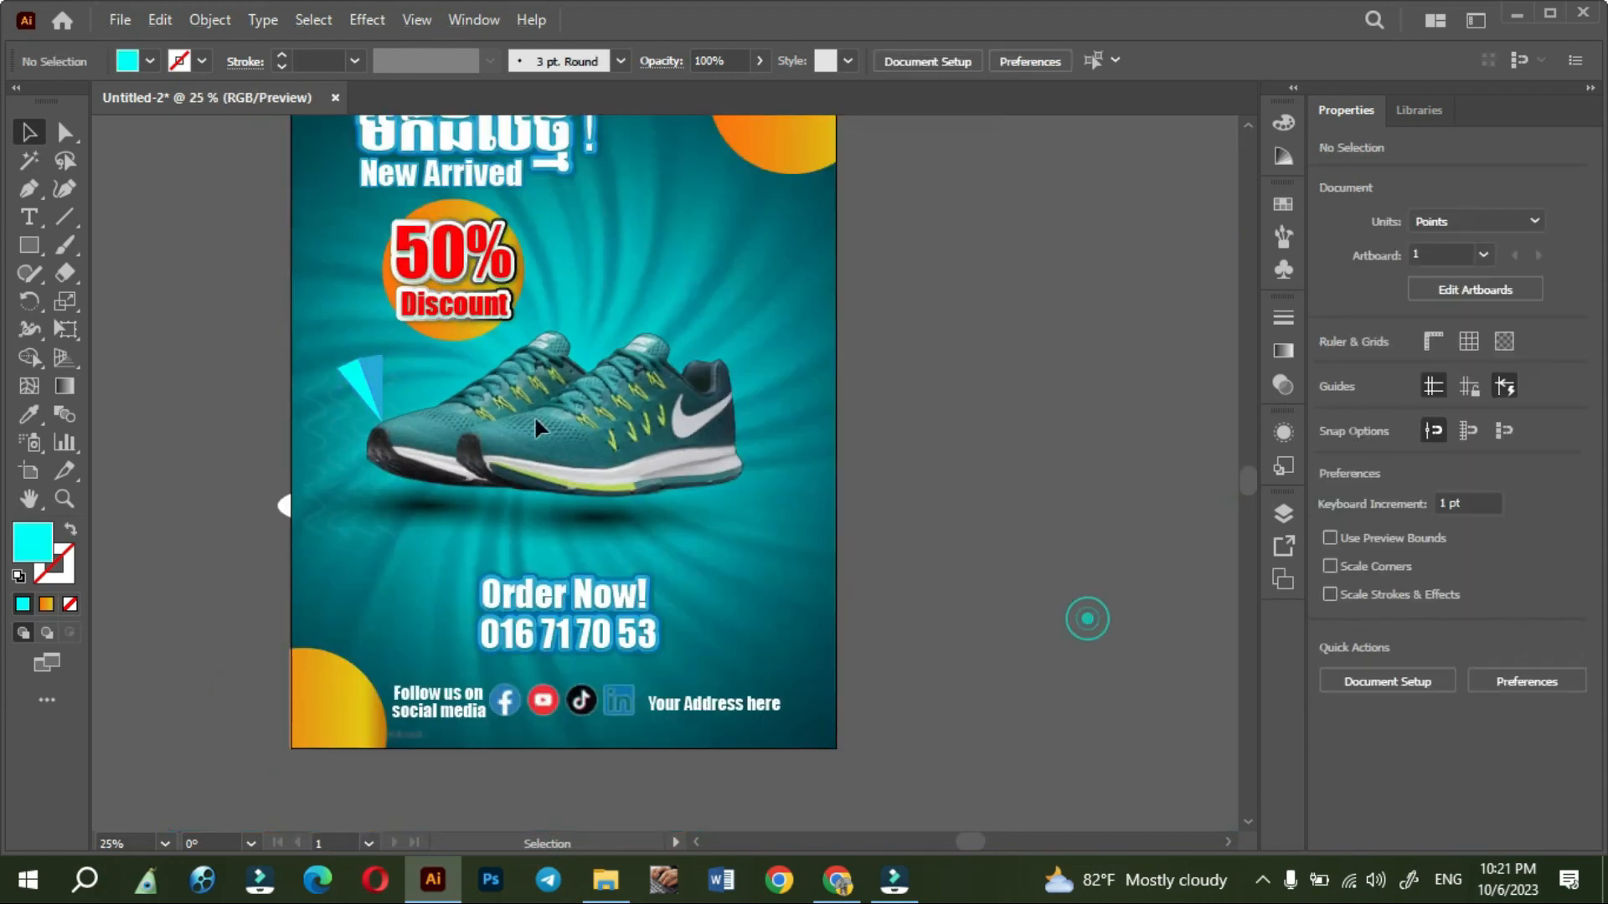
- Lock the poster's background clip group so the triangles can be selected without it
left_click(366, 370)
left_click(251, 360)
left_click(373, 387)
left_click(251, 368)
scroll(312, 376, "up", 1)
left_click(335, 798)
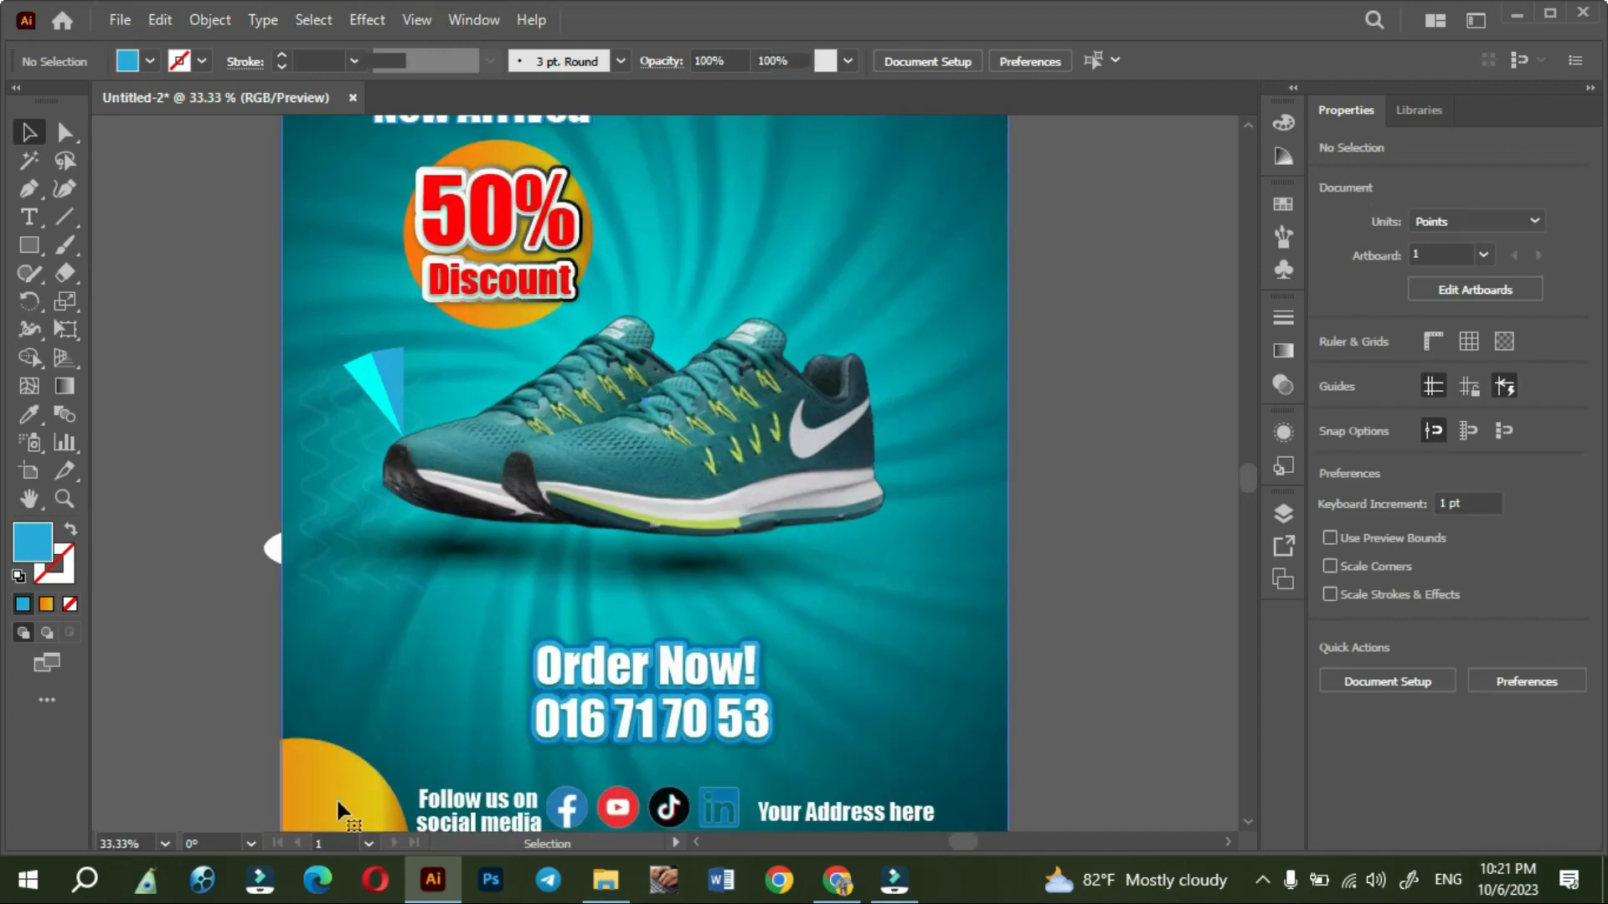
left_click(209, 20)
mouse_move(327, 205)
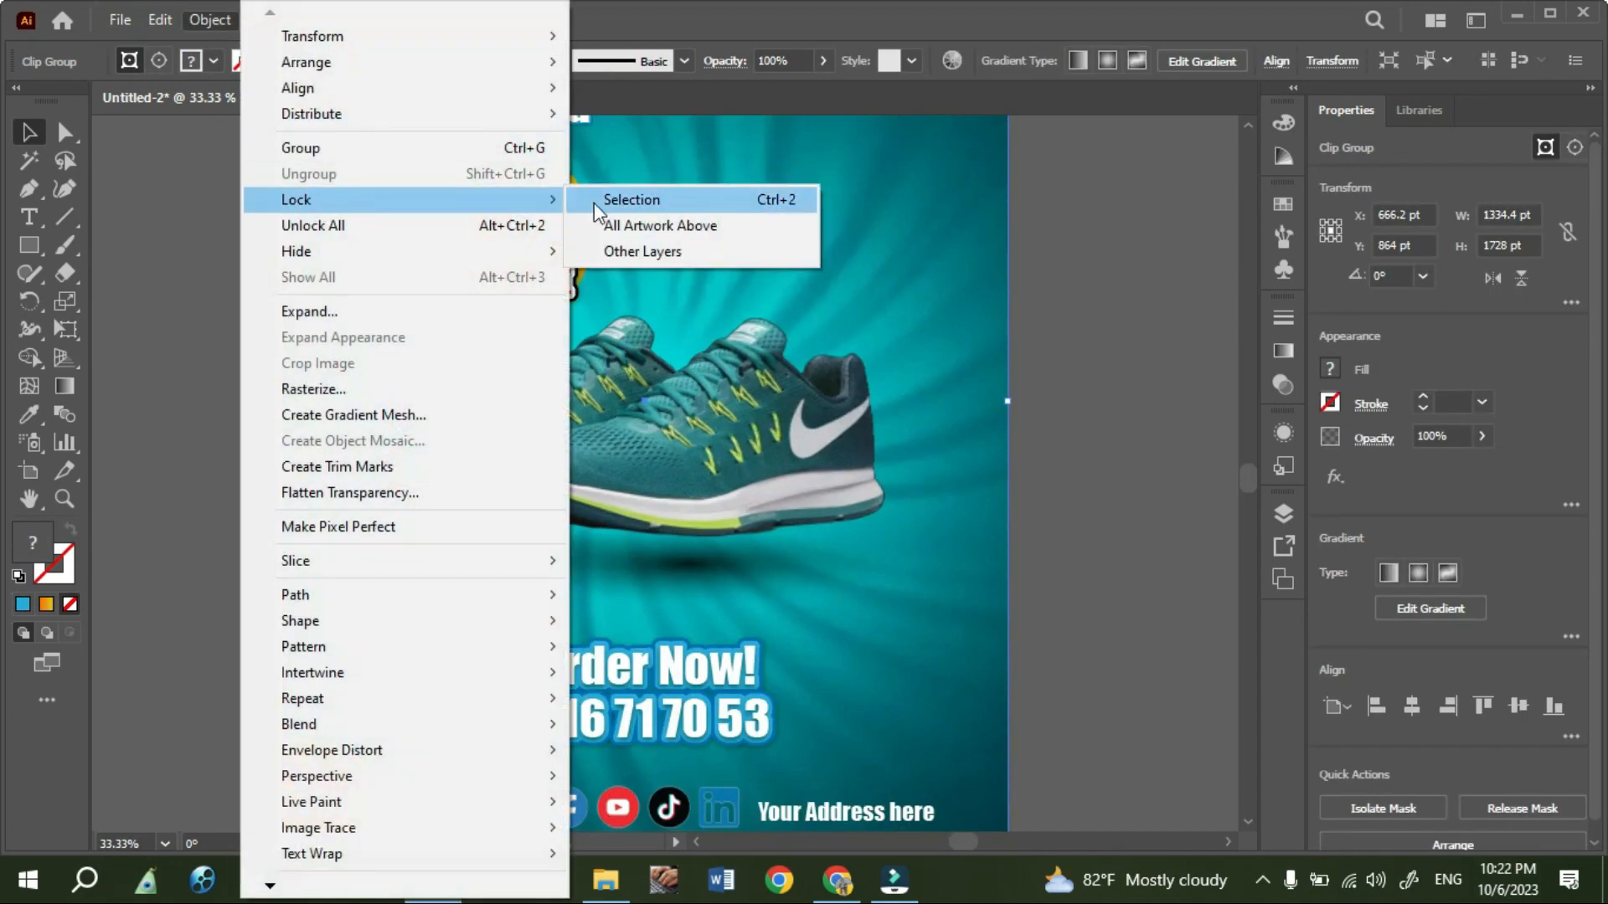
left_click(598, 202)
- Group the cyan and blue triangles beside the left shoe's toe
left_click_drag(411, 401, 386, 373)
right_click(385, 374)
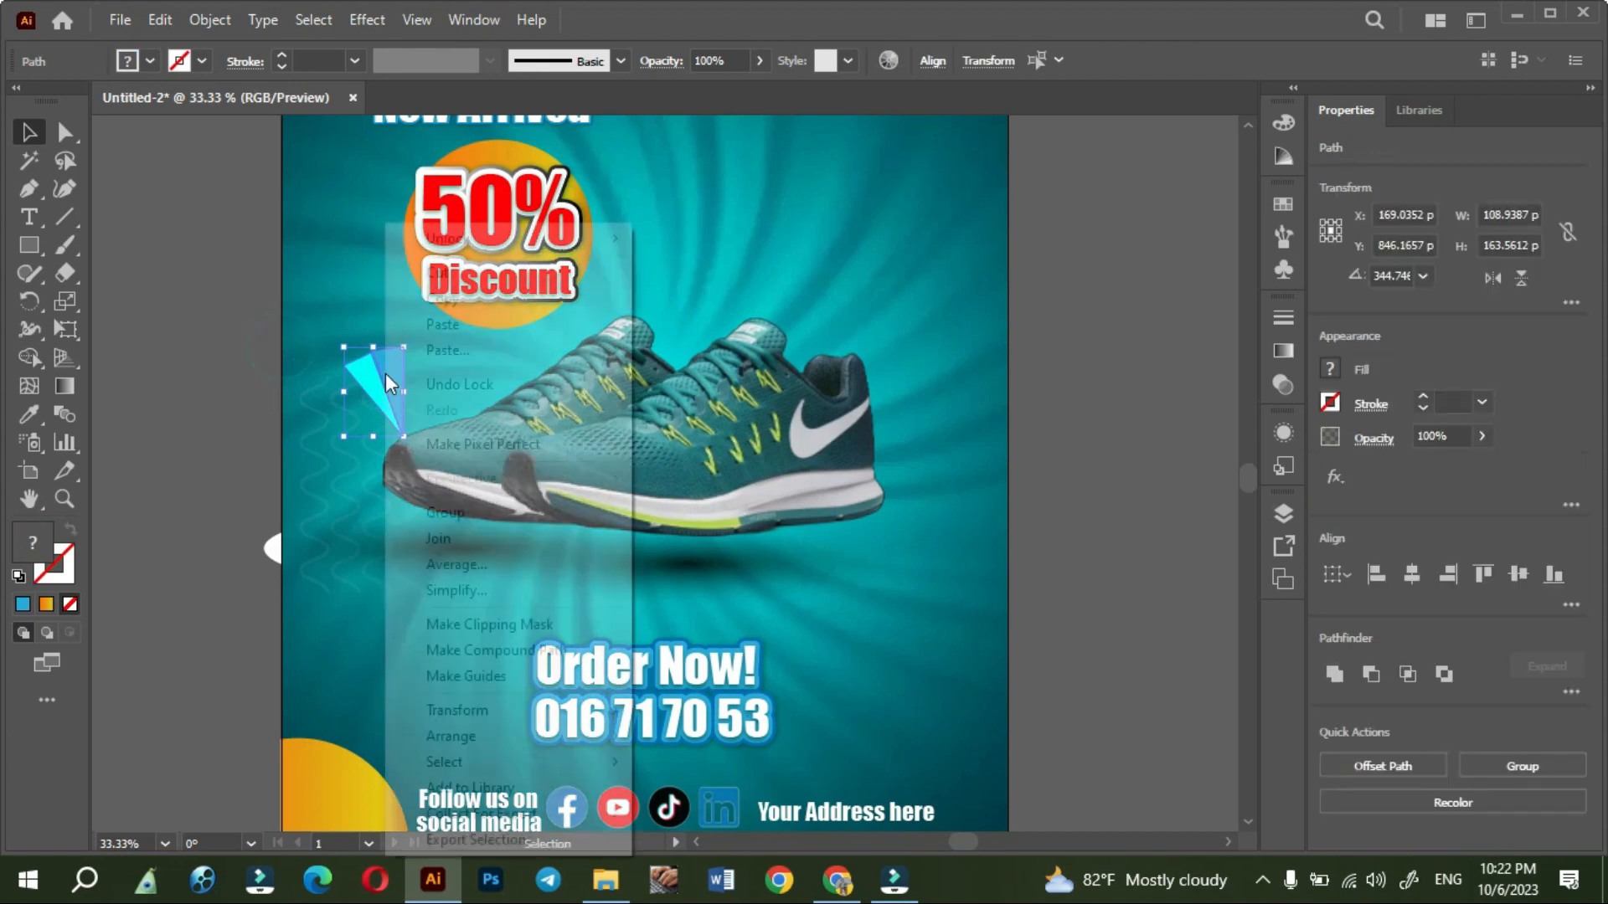
left_click(474, 507)
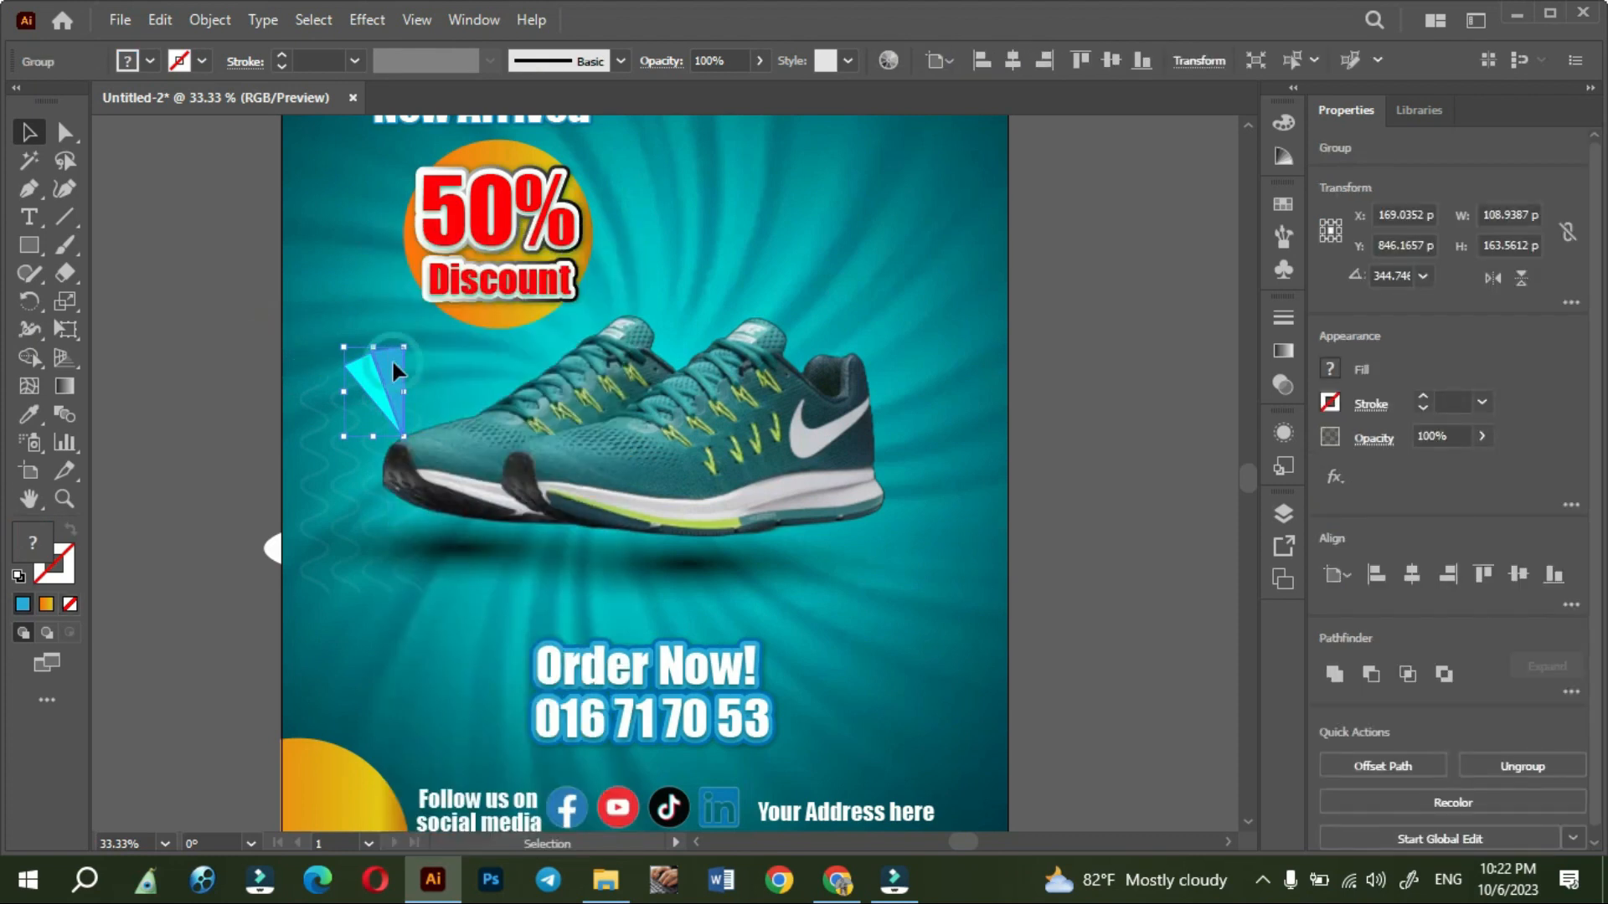
- Duplicate the triangle group to the right shoe's heel and rotate it clockwise so its tip points down-left toward the heel
left_click_drag(394, 366, 1033, 453)
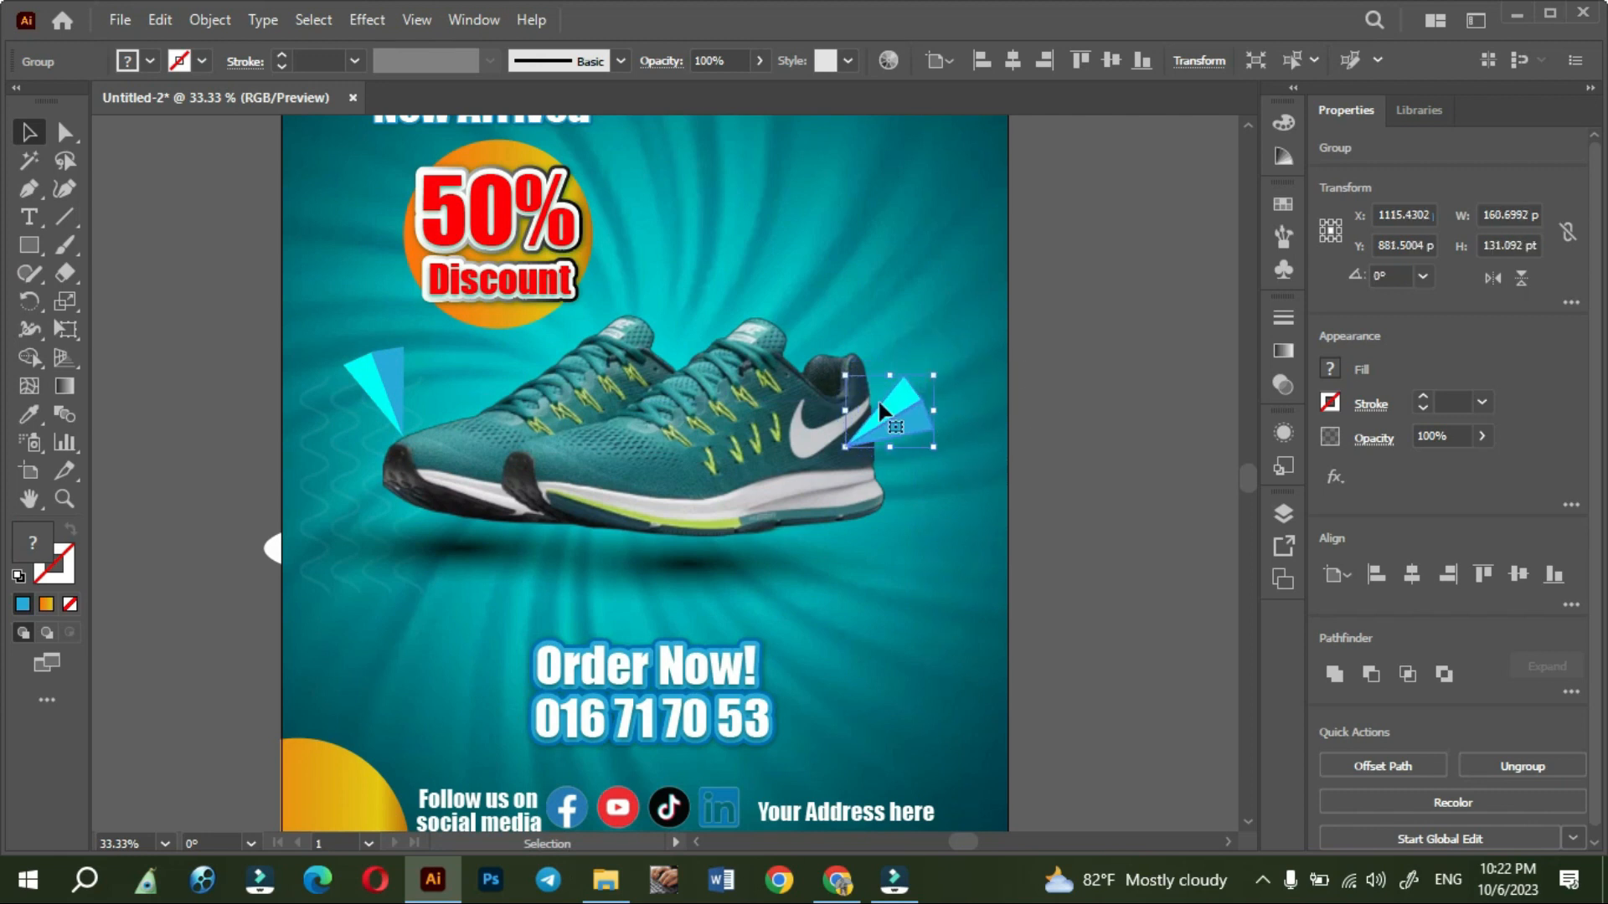
left_click_drag(902, 430, 1011, 496)
left_click(1053, 523)
mouse_move(950, 436)
left_mouse_down()
mouse_move(909, 295)
mouse_move(939, 460)
mouse_move(951, 435)
mouse_move(1035, 436)
mouse_move(974, 439)
left_mouse_up()
left_click(1077, 507)
- Examine the whole poster layout, checking the balance of the triangle accents, shoes, headline and contact row
scroll(1079, 510, "down", 2)
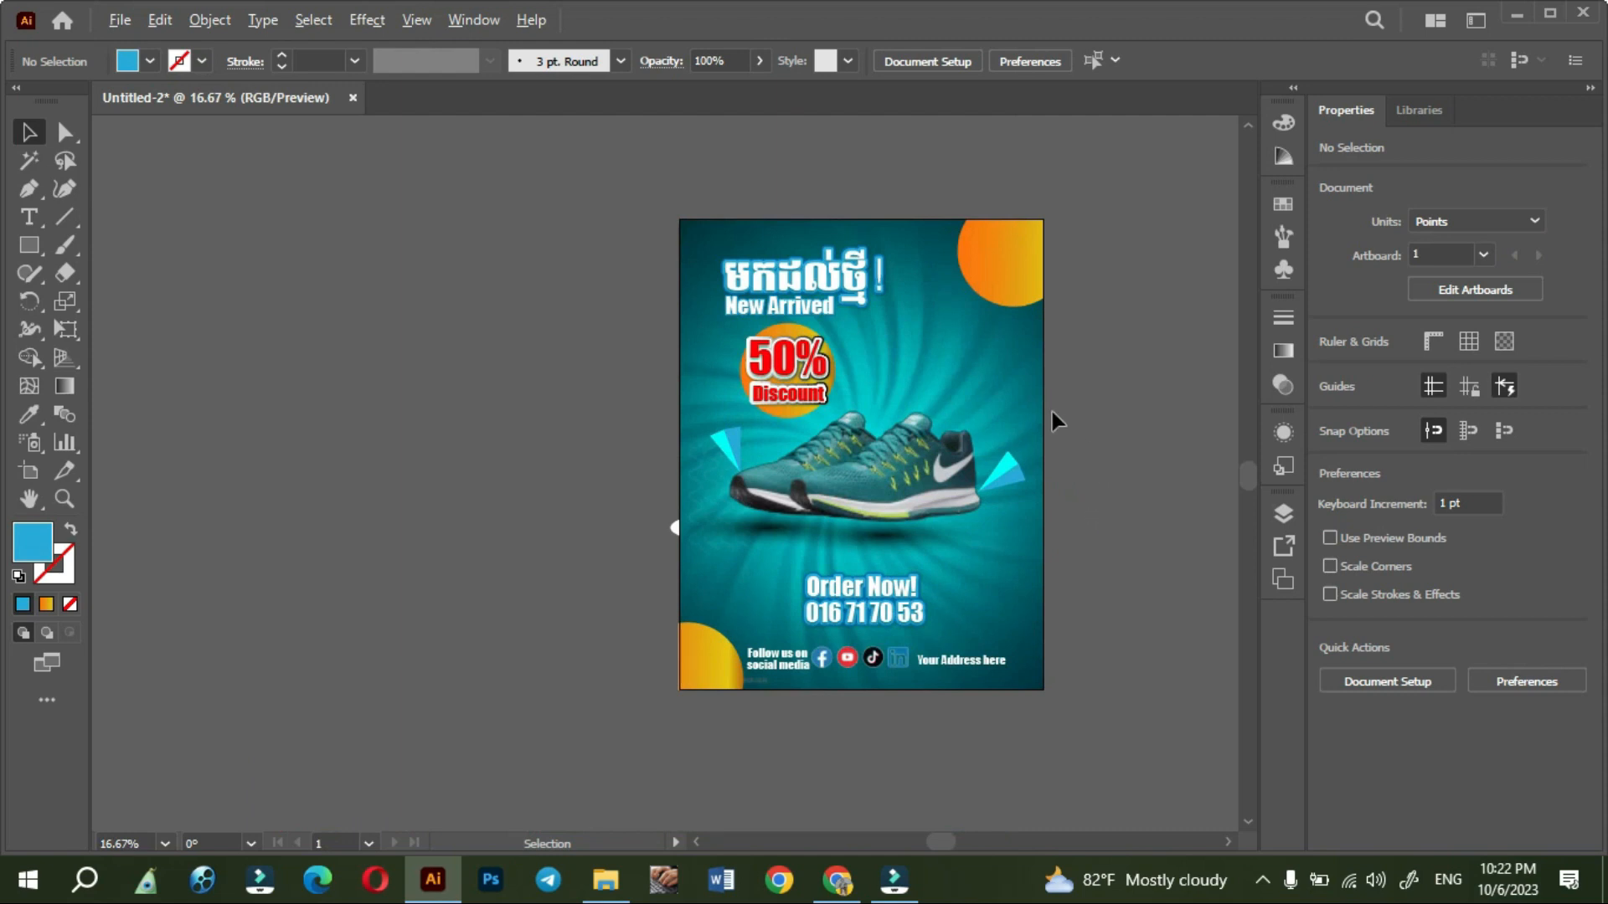
scroll(1049, 400, "up", 1)
left_click_drag(1114, 350, 1075, 357)
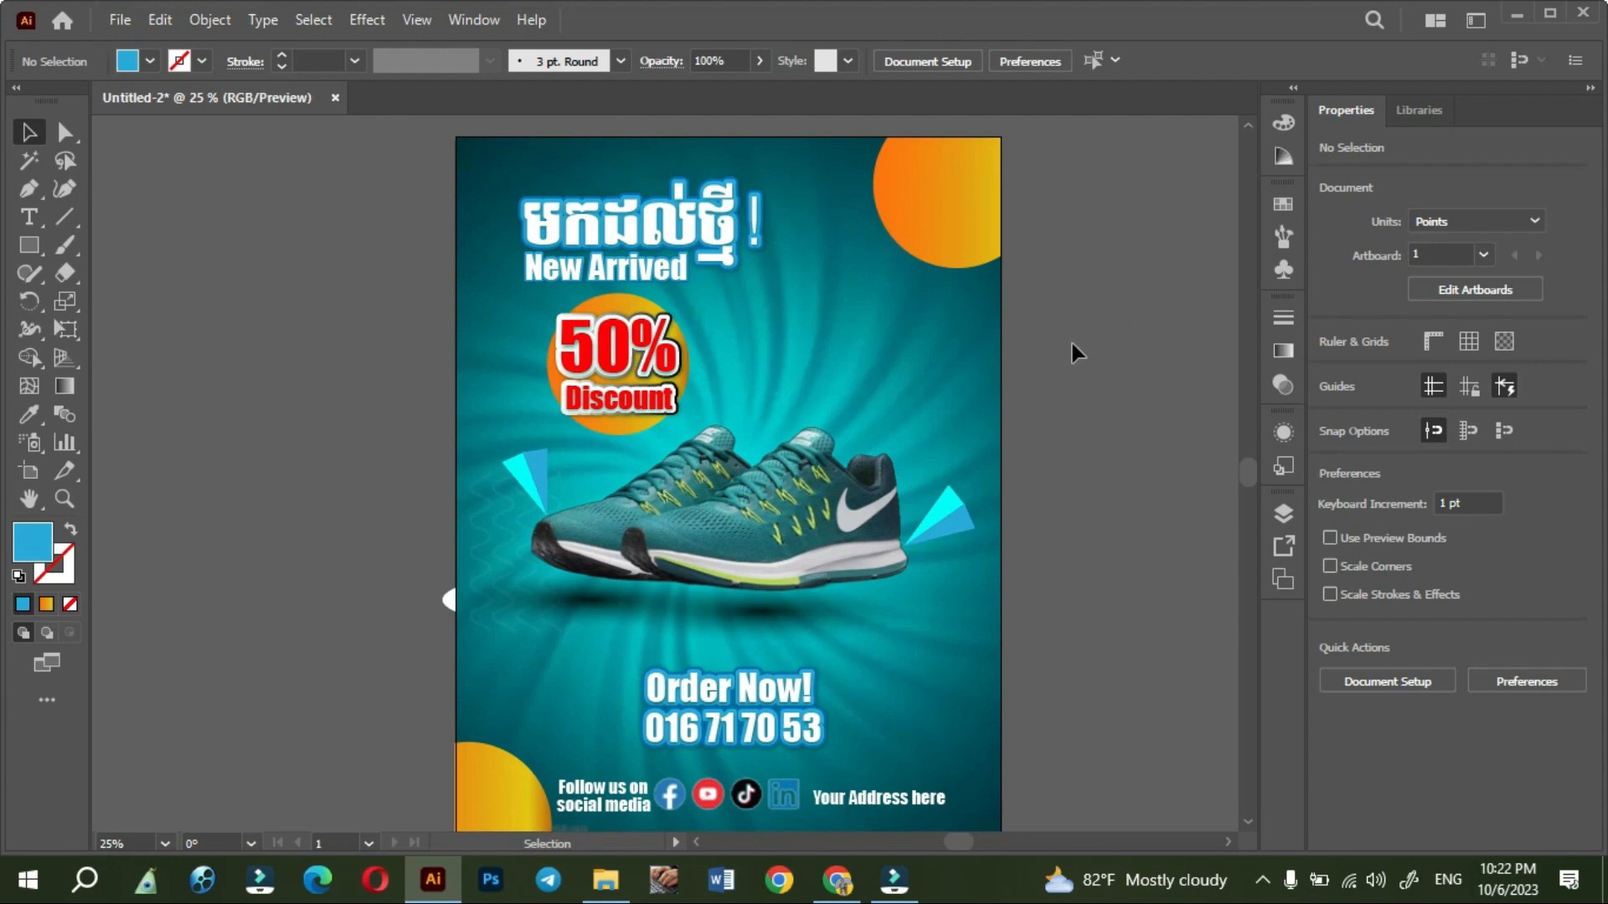
scroll(1095, 421, "down", 1)
scroll(1104, 519, "up", 1)
scroll(1104, 520, "down", 1)
scroll(1117, 525, "right", 3)
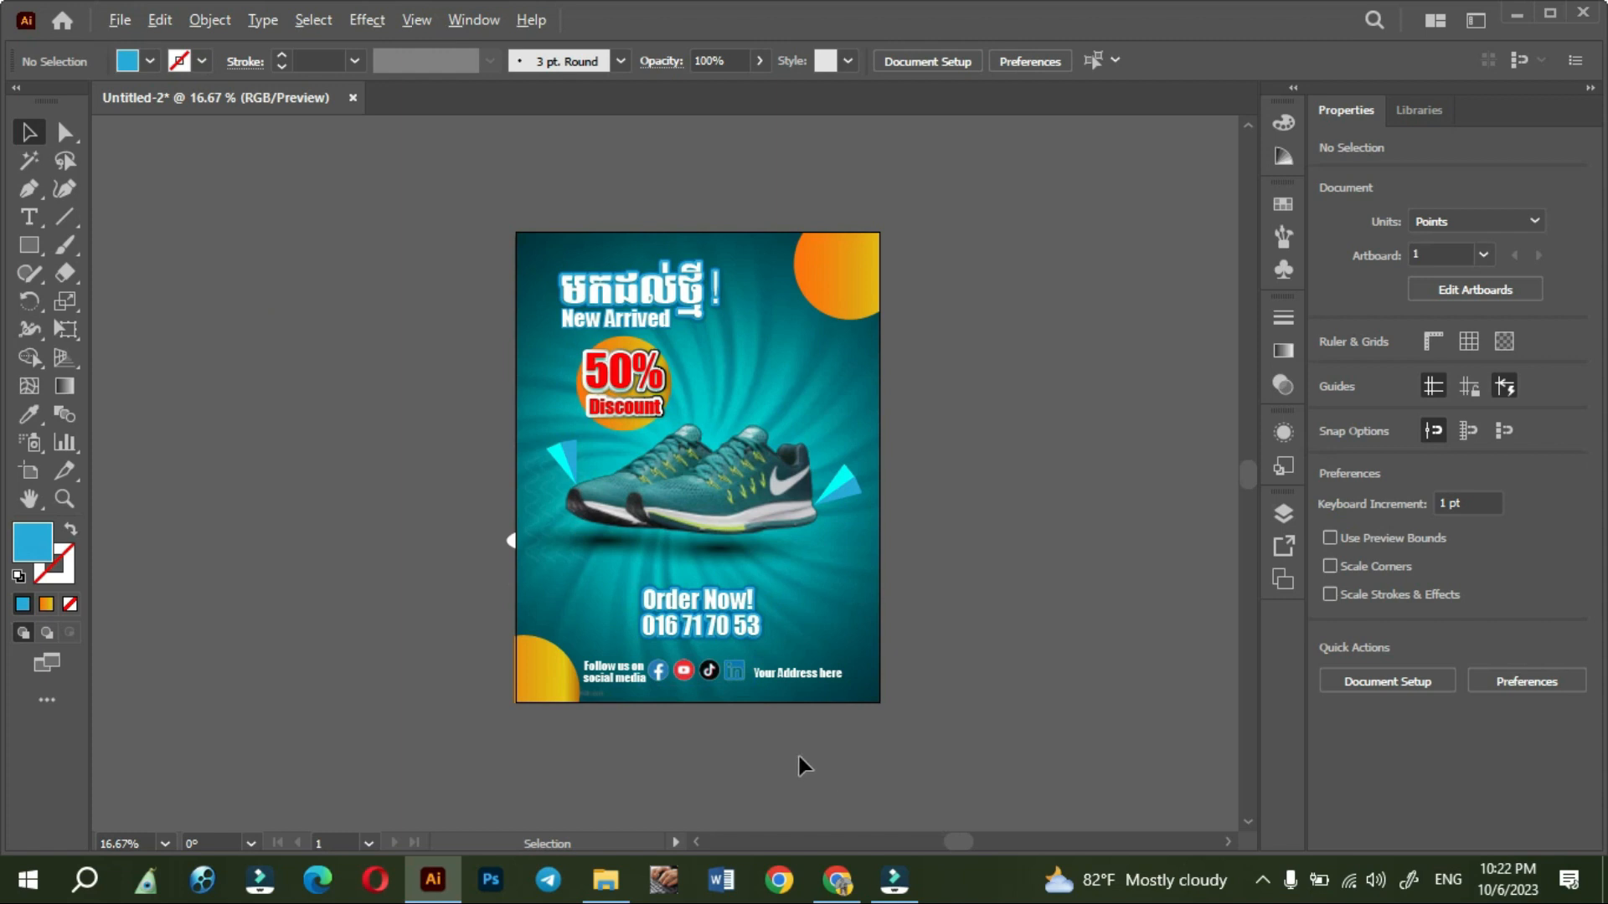
scroll(799, 758, "up", 1)
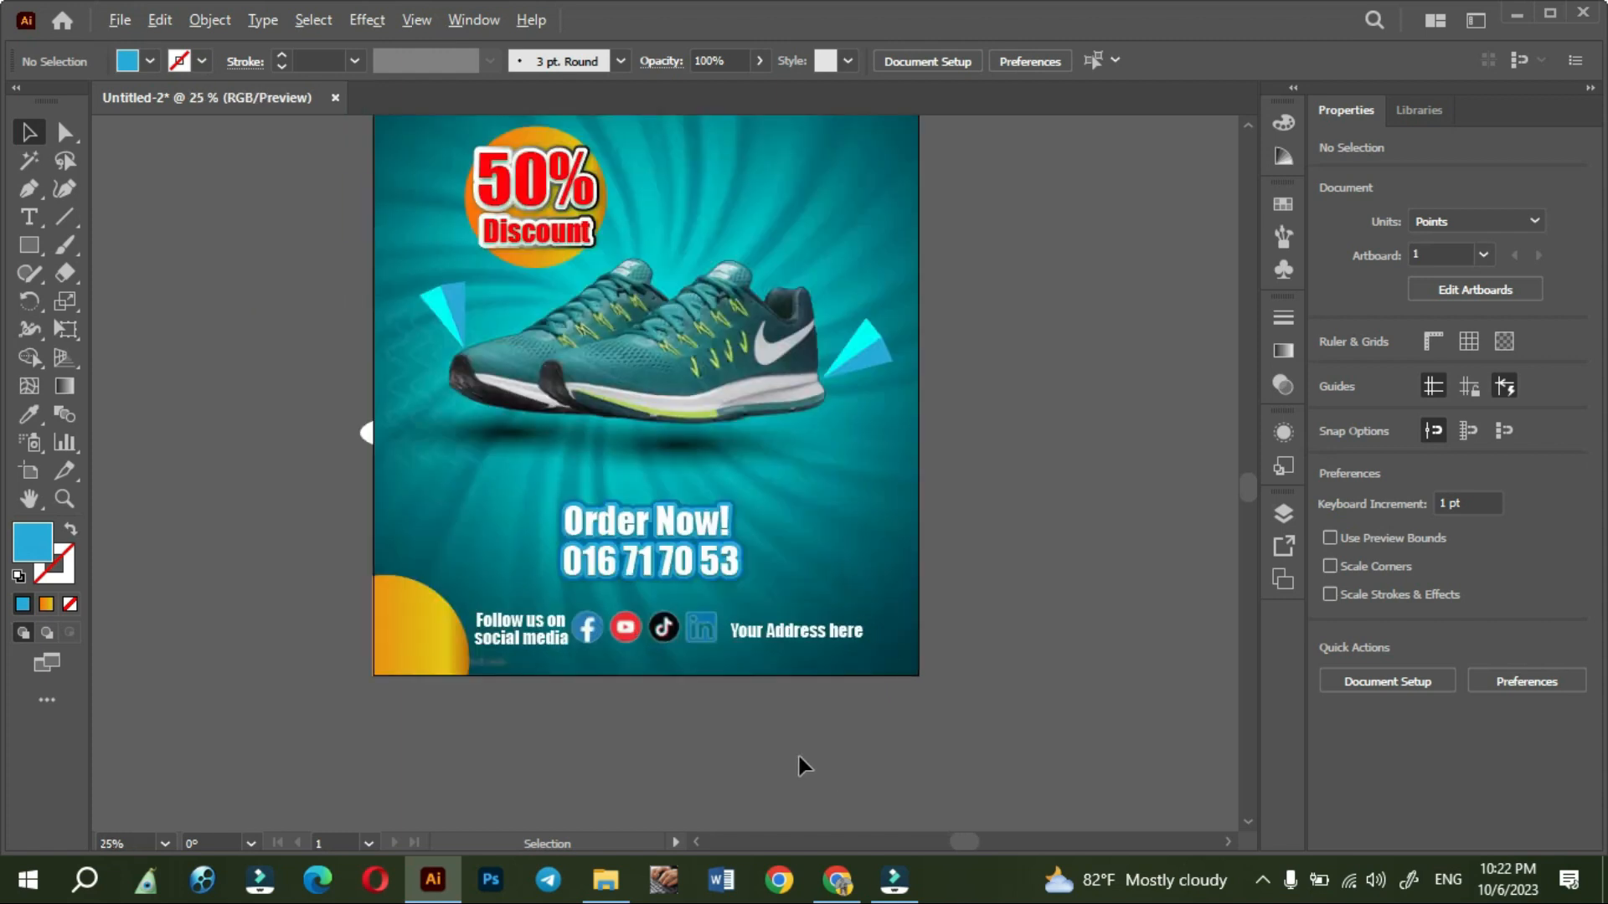
scroll(799, 756, "down", 1)
- Export the poster as JPEG Untitled-2 to the new arrive shoes folder, using artboards, RGB, maximum quality 10 and 300 ppi
left_click(120, 23)
mouse_move(239, 529)
left_click(539, 559)
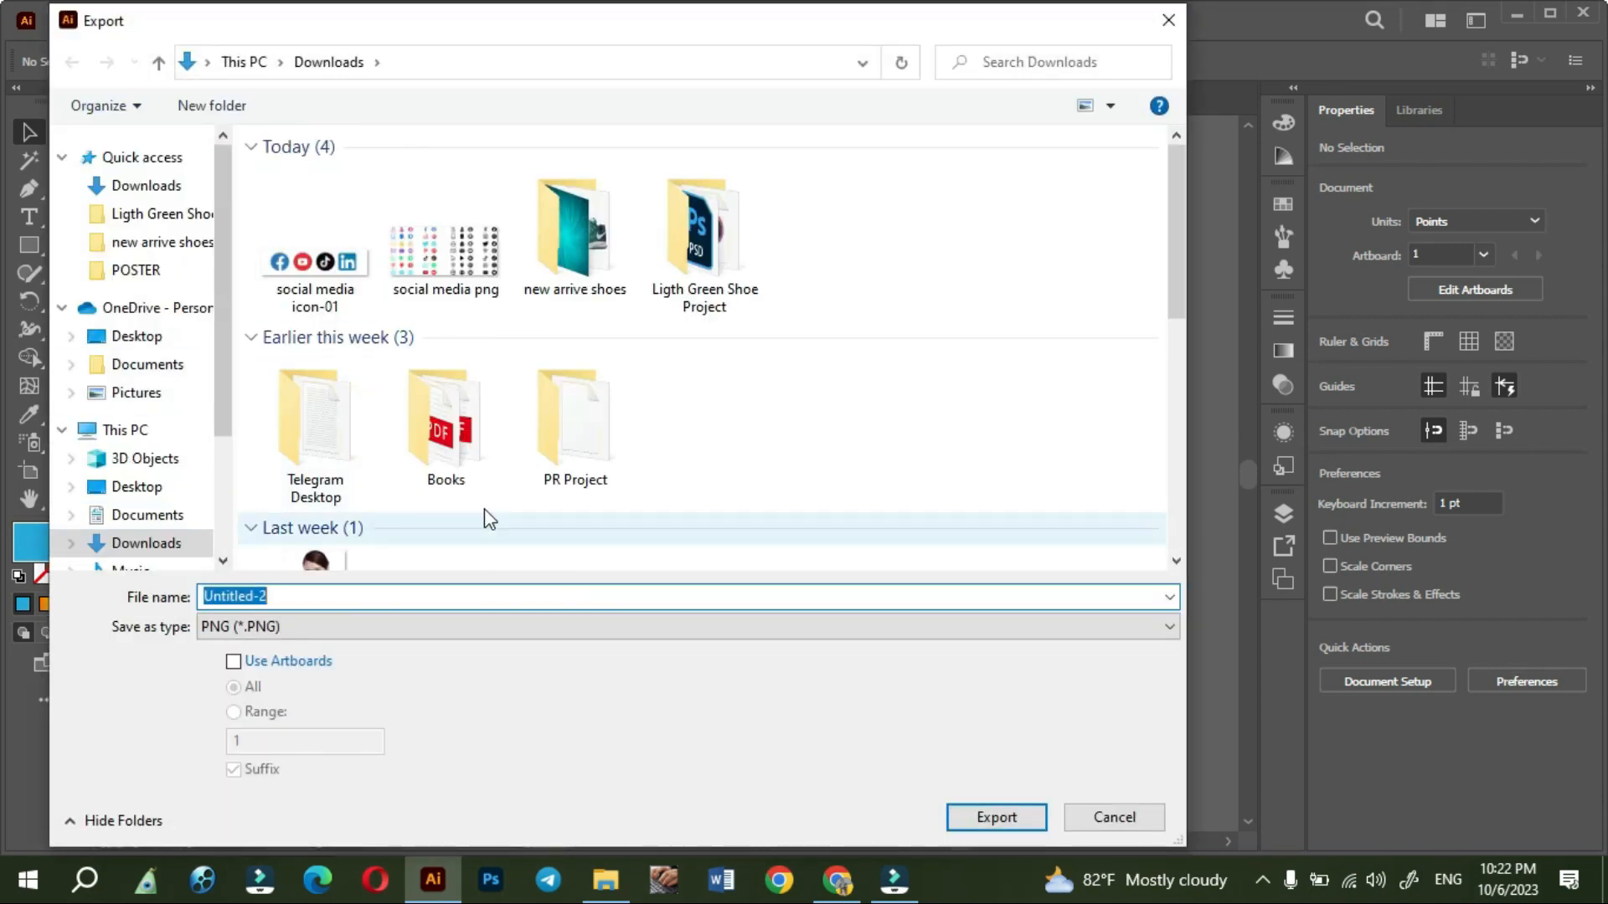
double_click(569, 242)
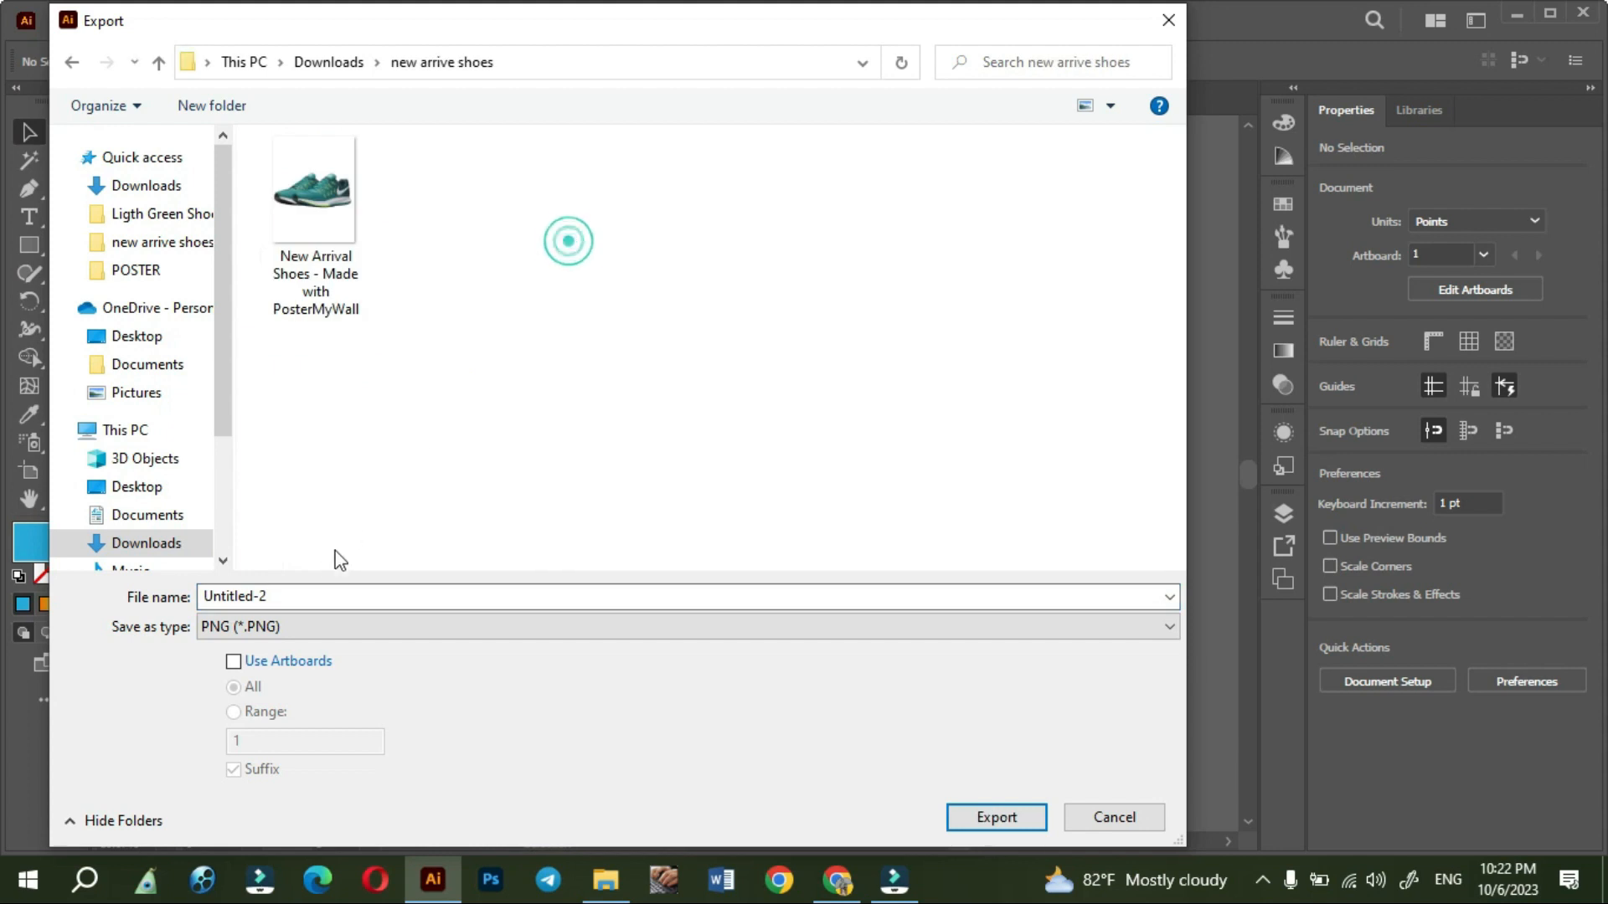
left_click(281, 628)
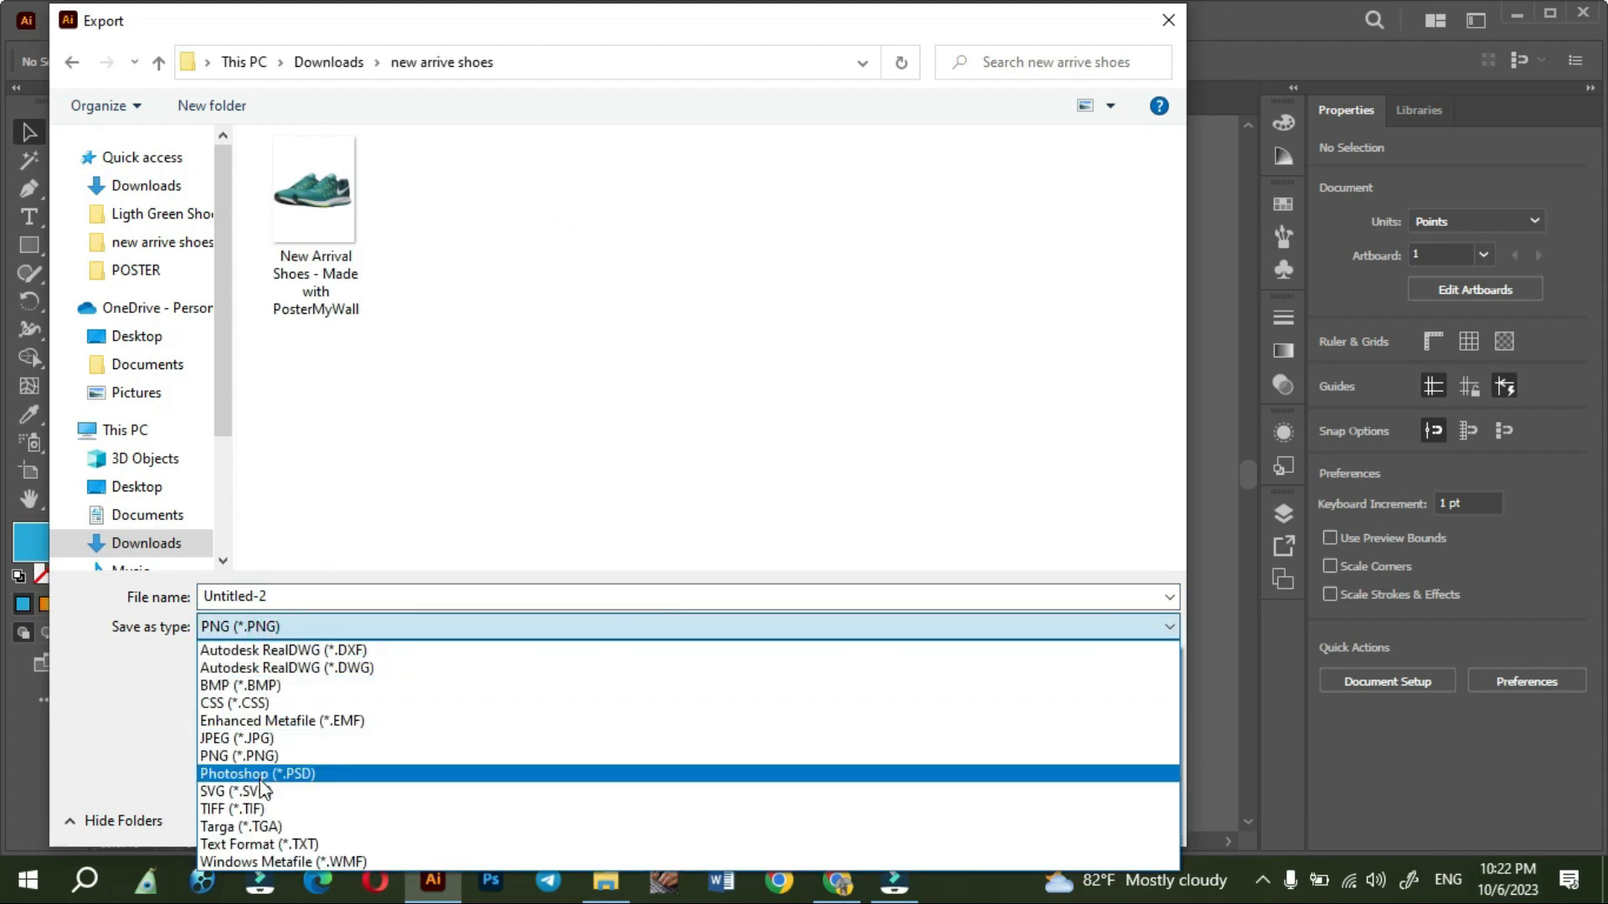
left_click(464, 484)
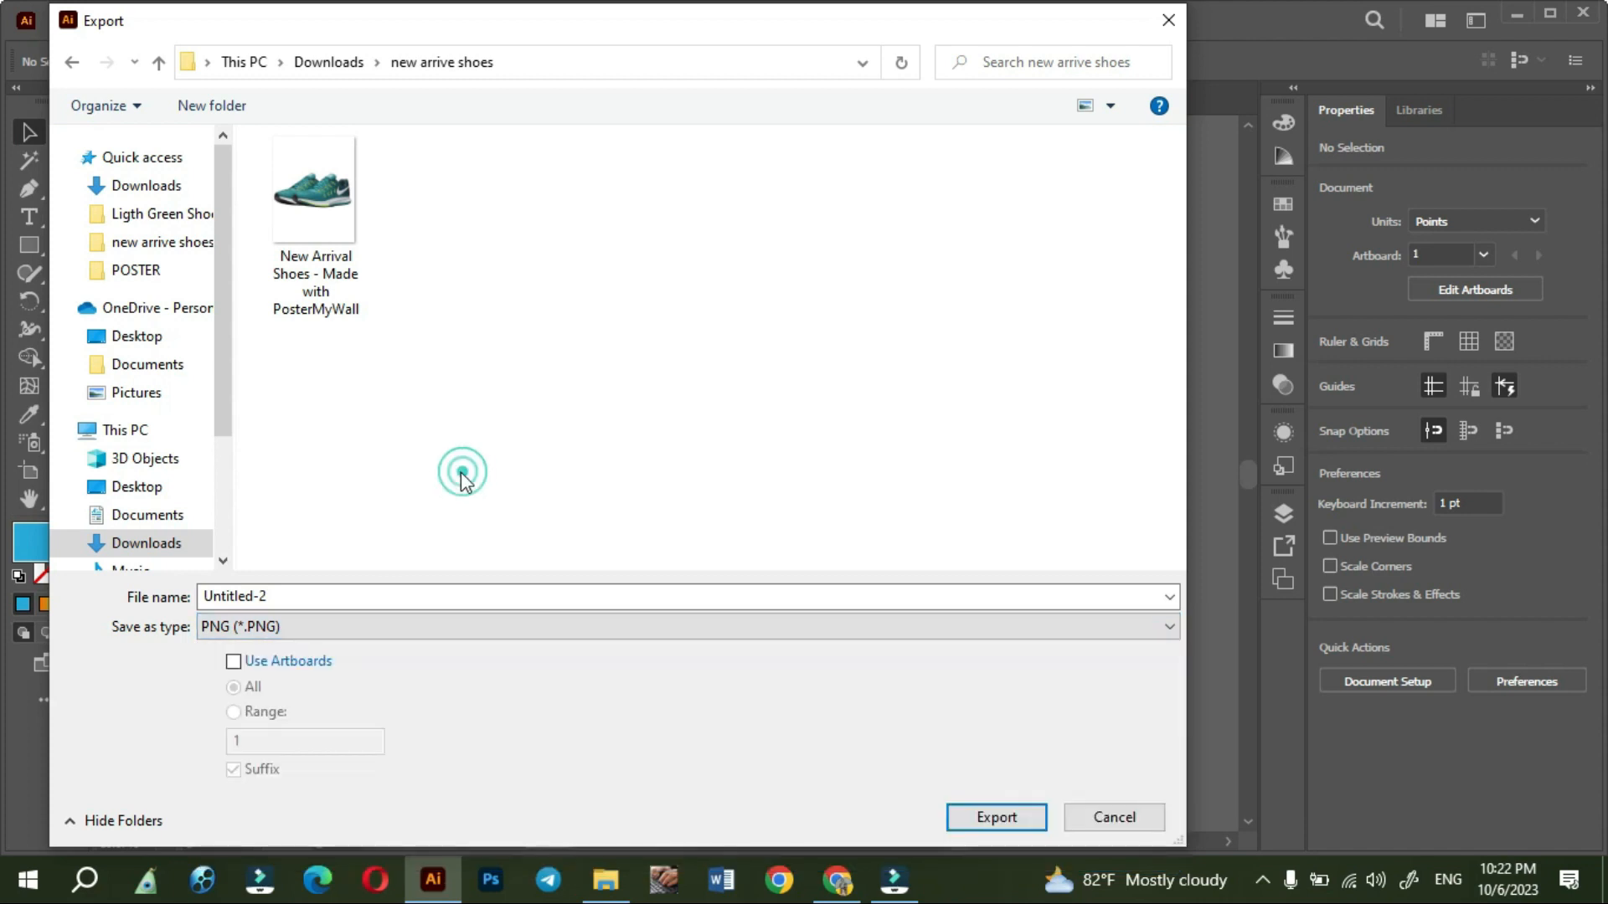
left_click(358, 629)
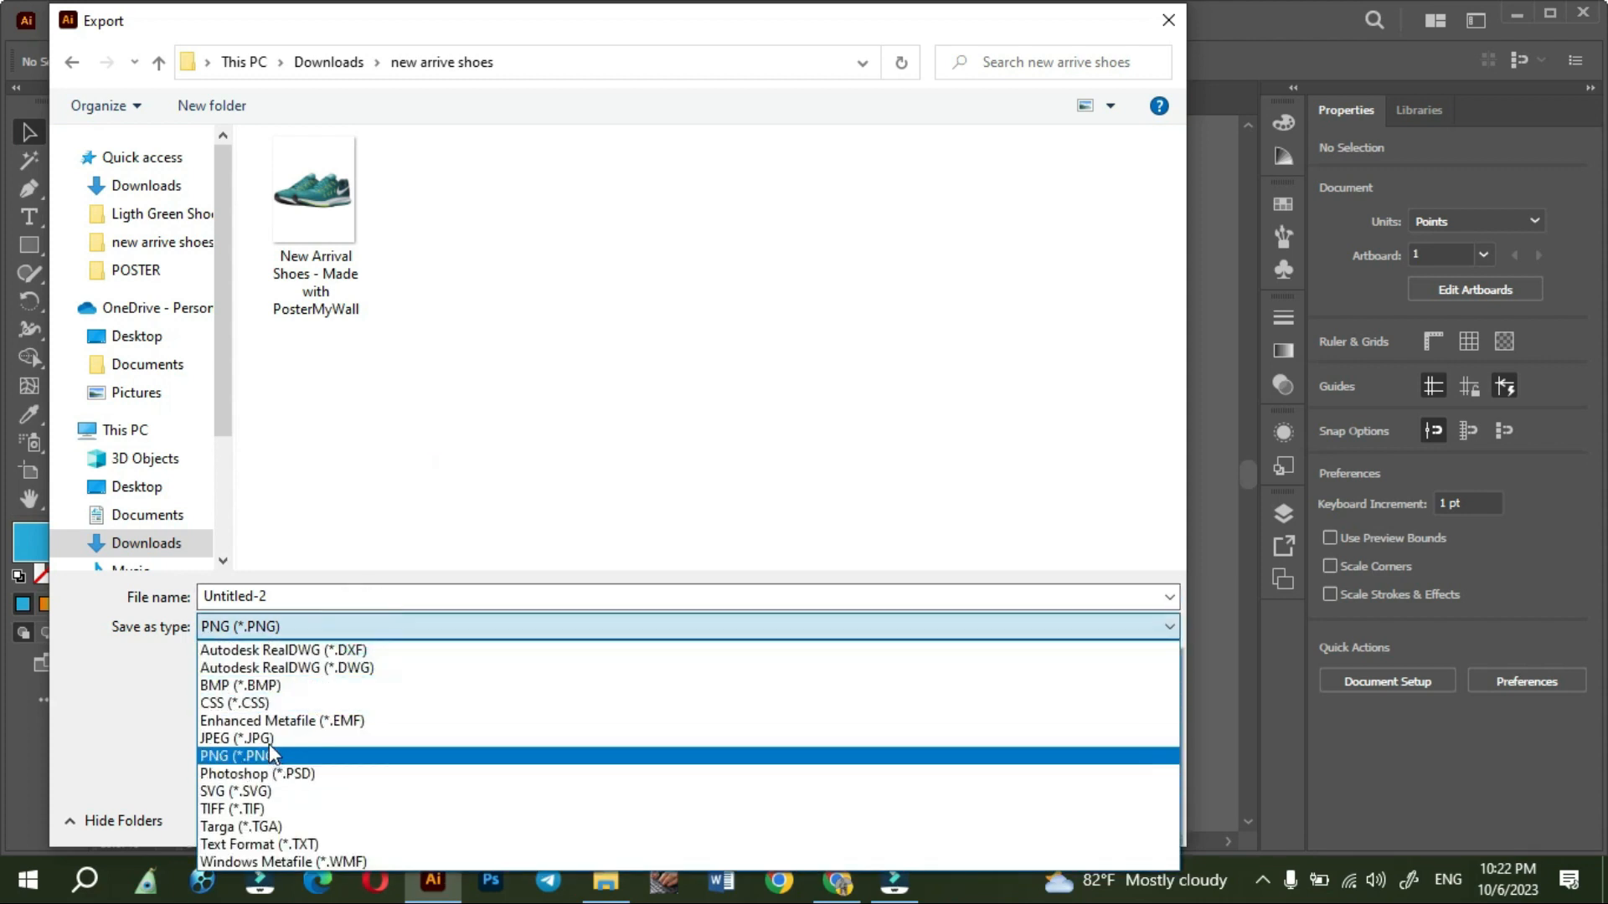
left_click(269, 739)
left_click(234, 661)
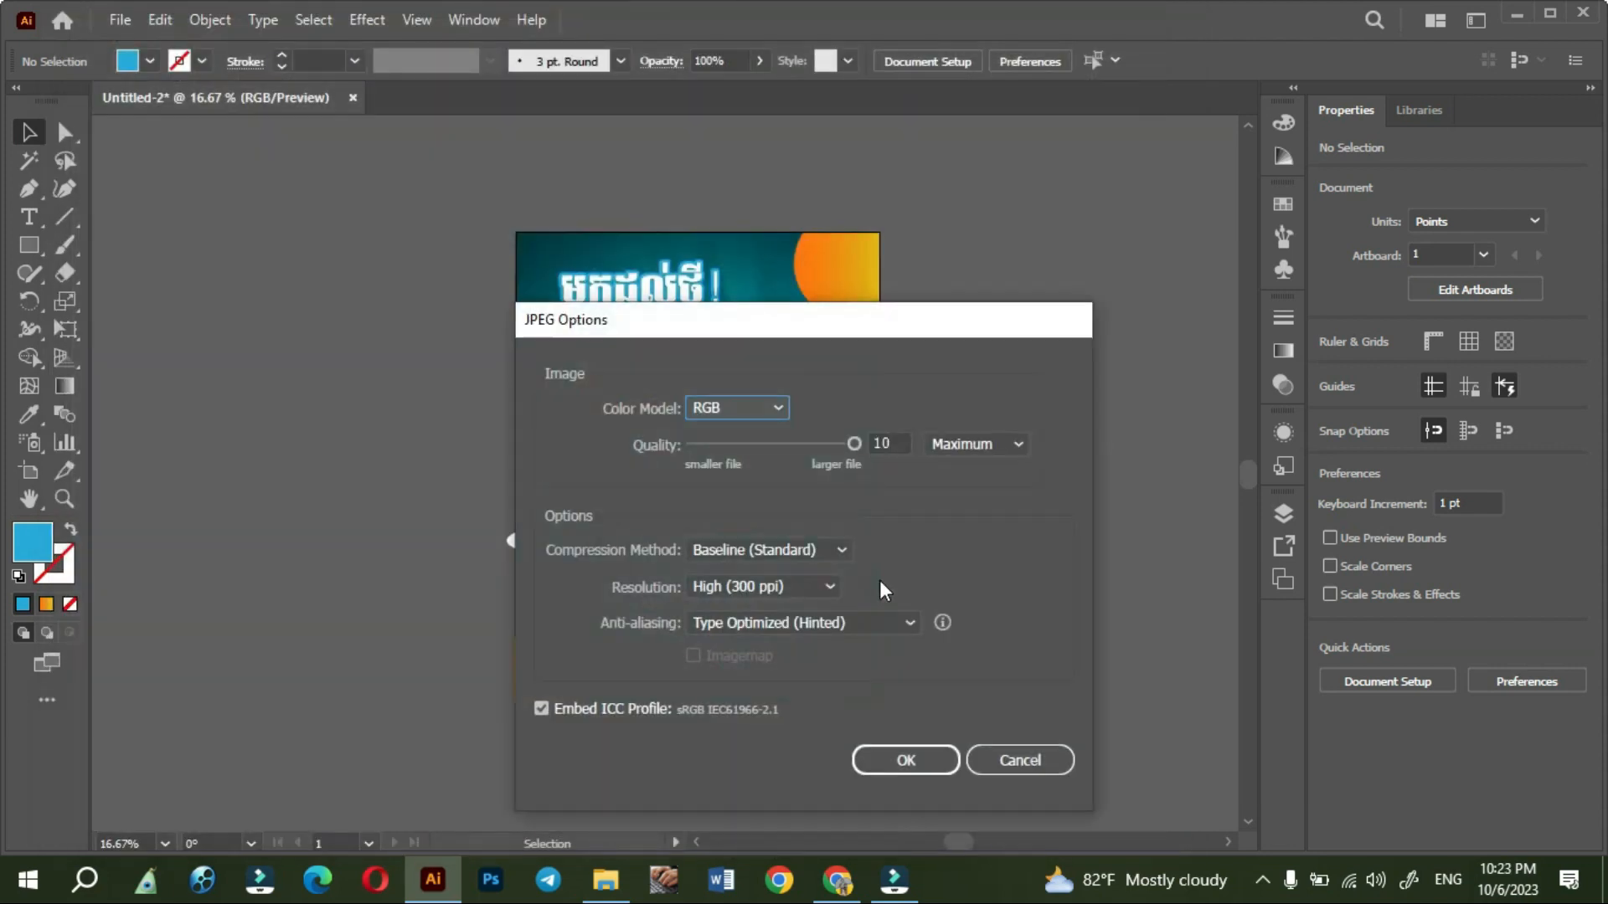
left_click(903, 760)
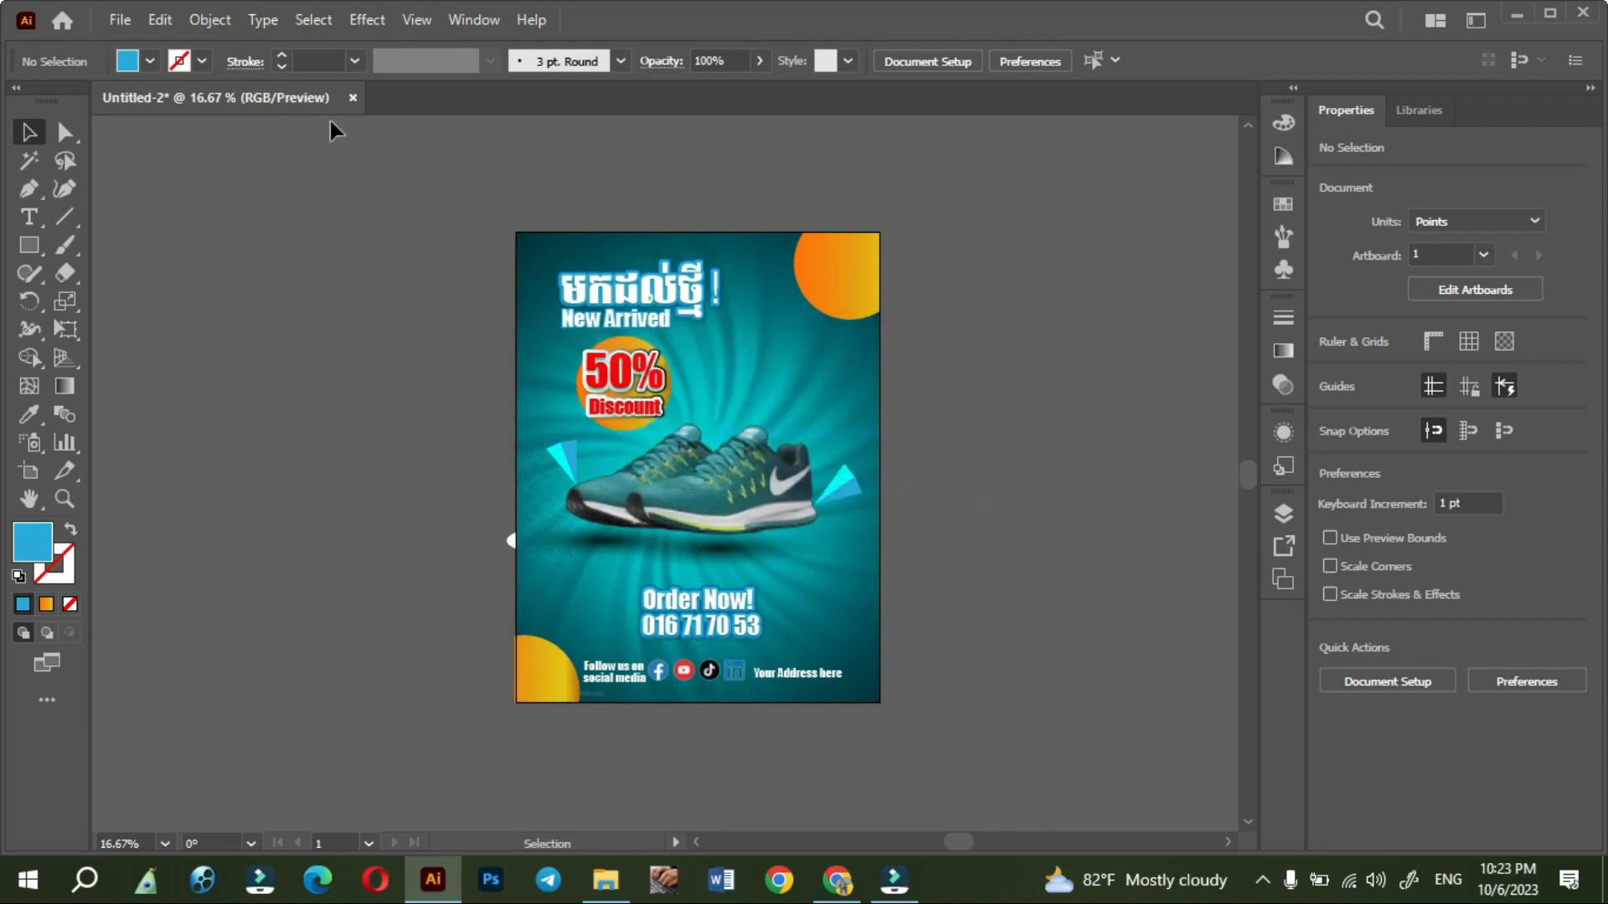
- Close the document and save it as Untitled-2 in Adobe Illustrator format, version Illustrator 2020, in Downloads > new arrive shoes
left_click(353, 97)
key("Return")
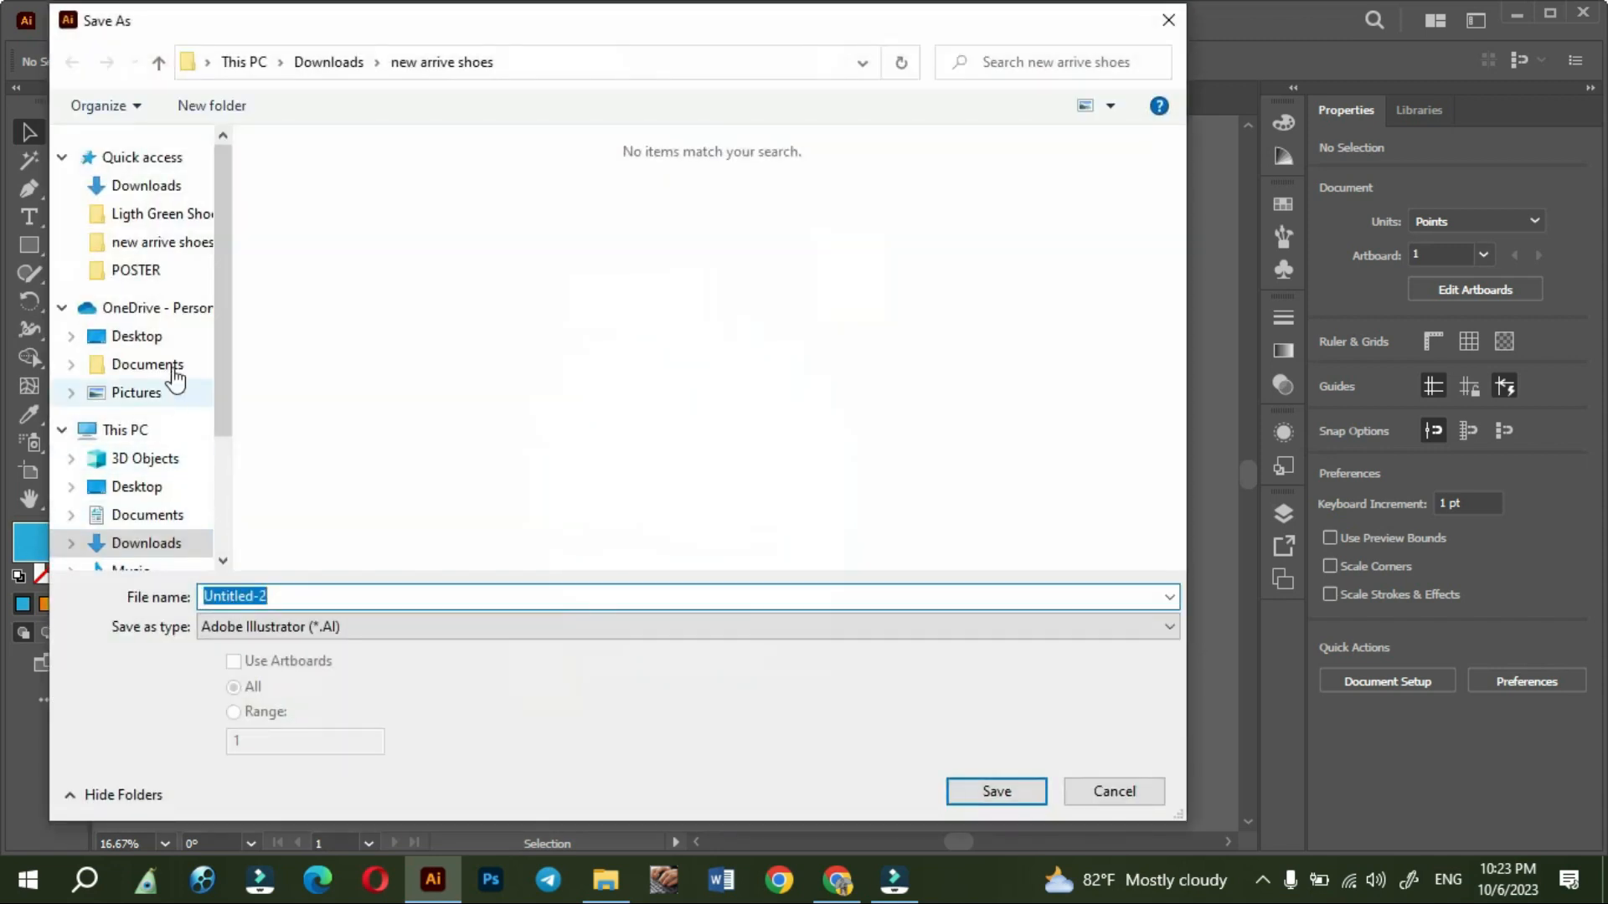
left_click(157, 188)
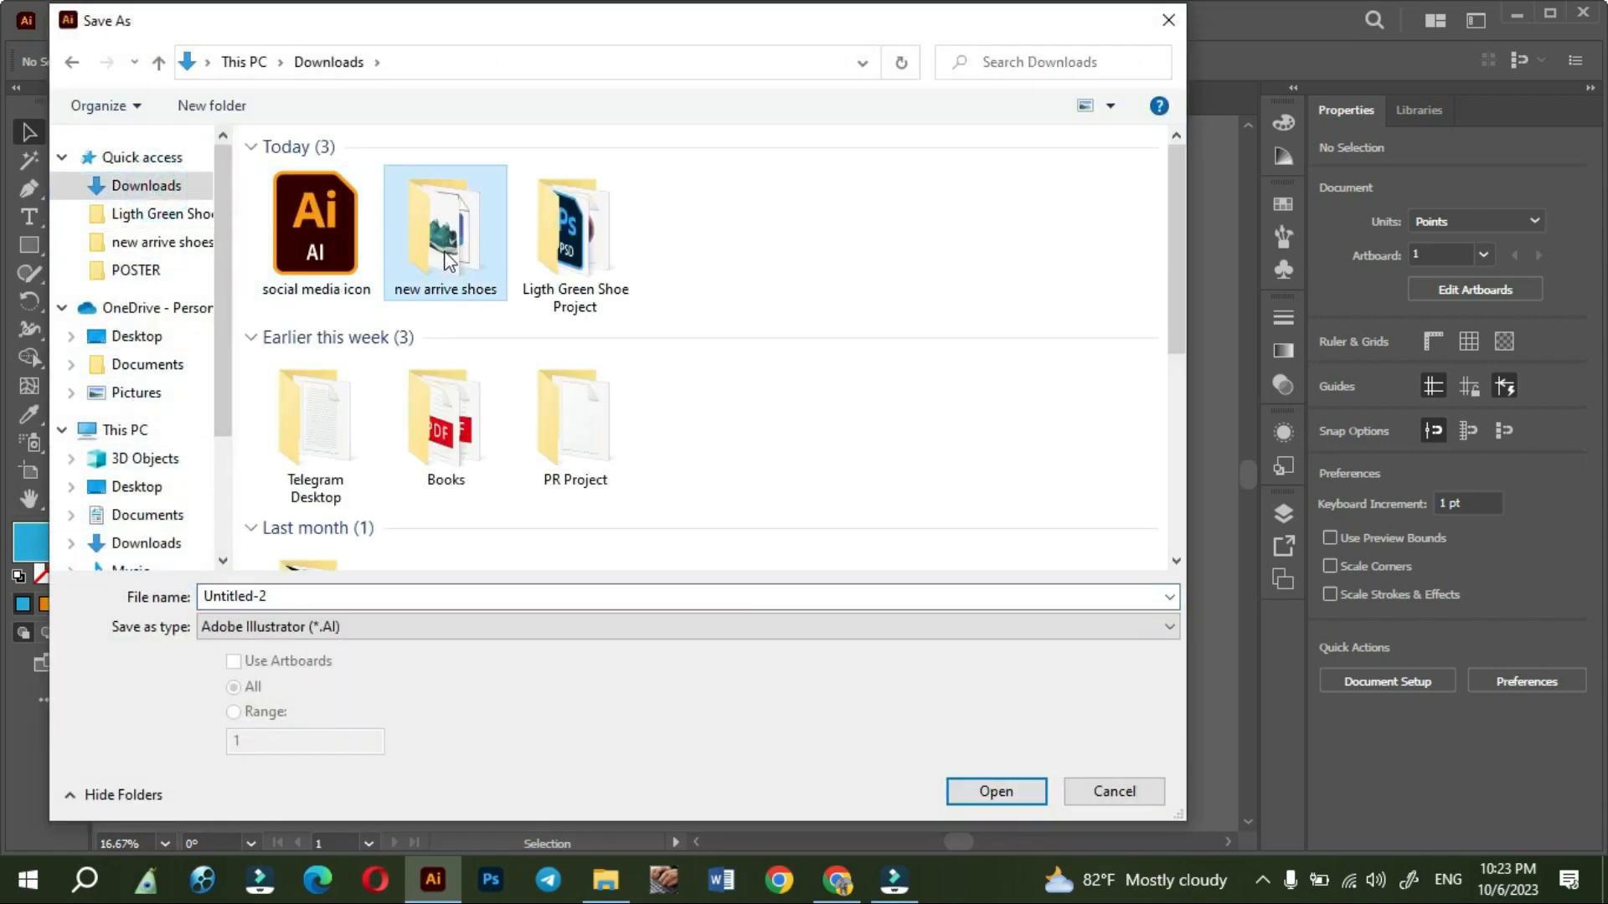
double_click(441, 243)
left_click(988, 791)
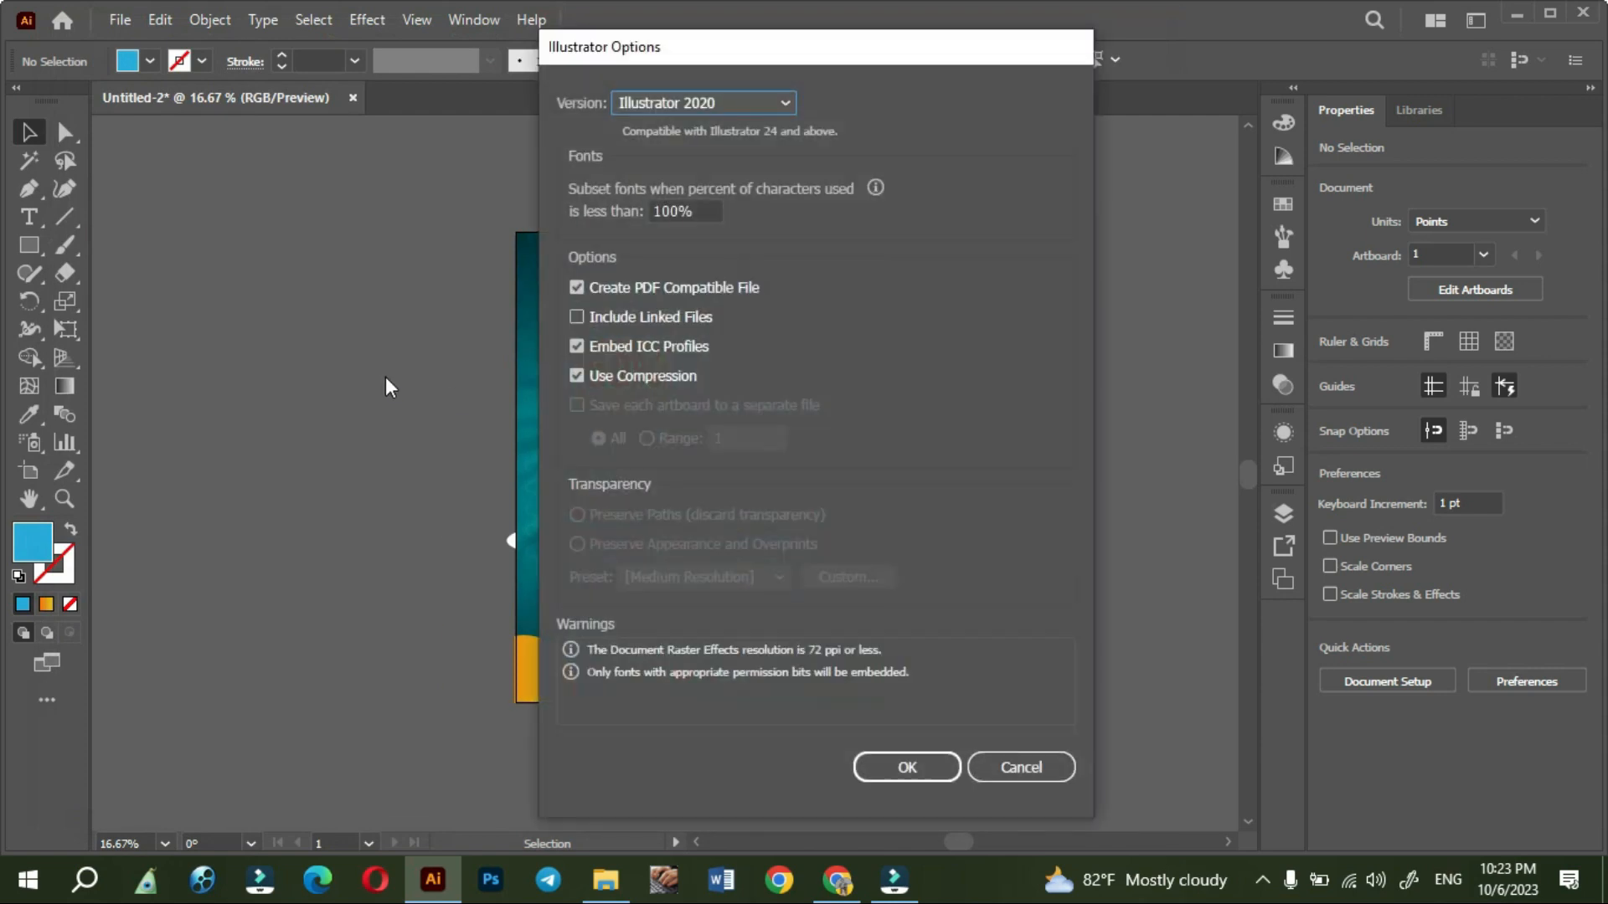
left_click(906, 767)
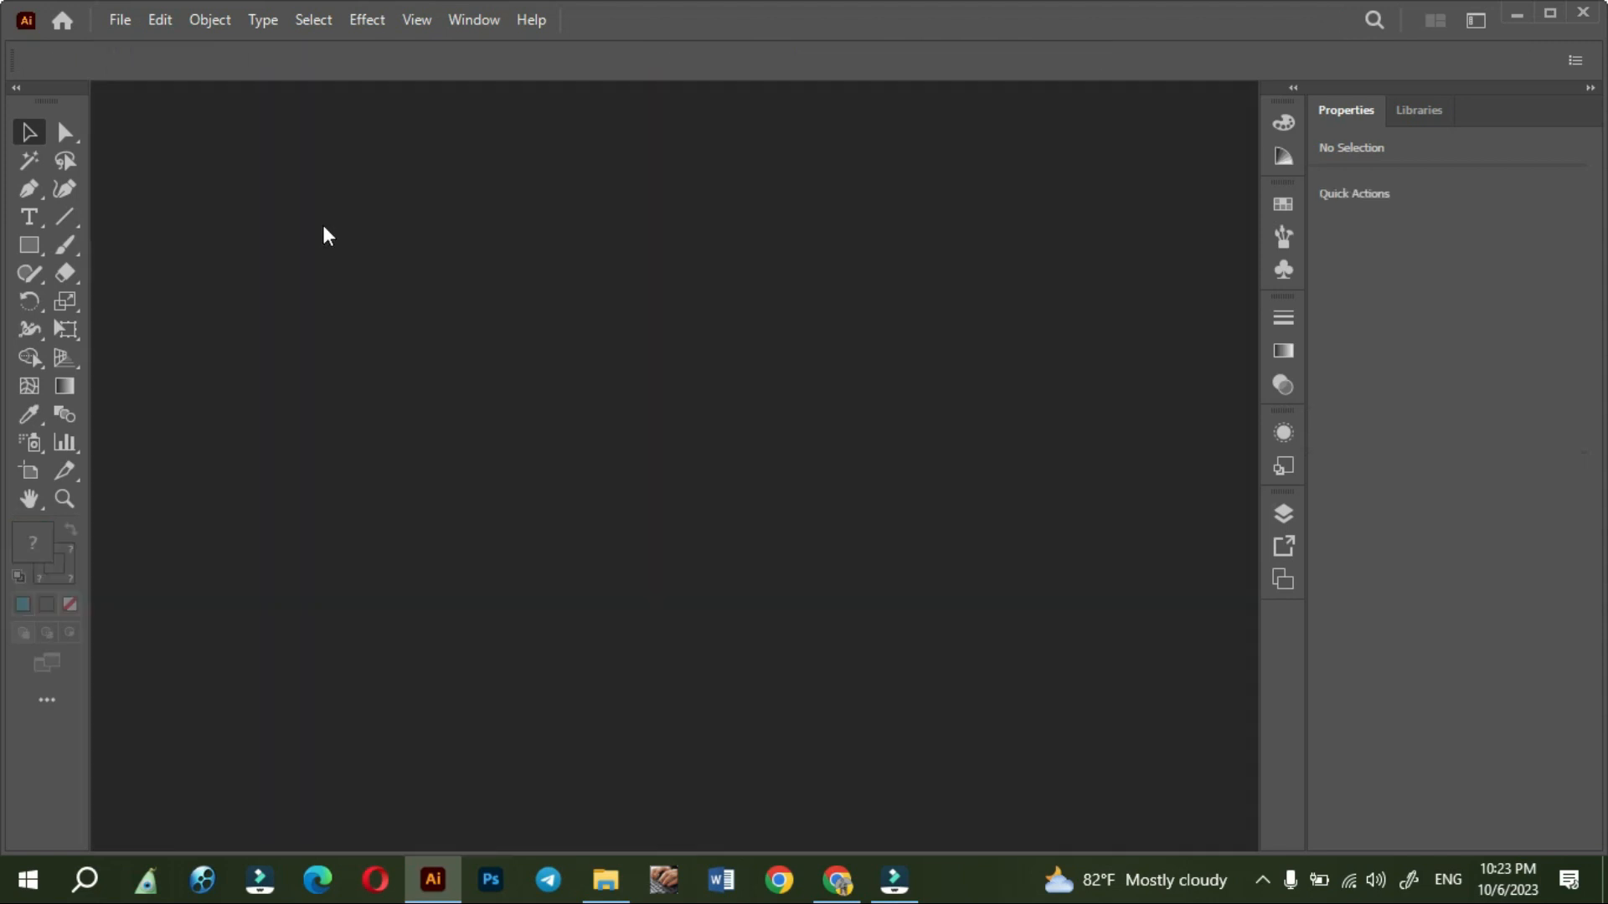
- Switch to File Explorer, open Untitled-2-01 from the new arrive shoes folder and examine the exported poster
left_click(1516, 11)
double_click(517, 303)
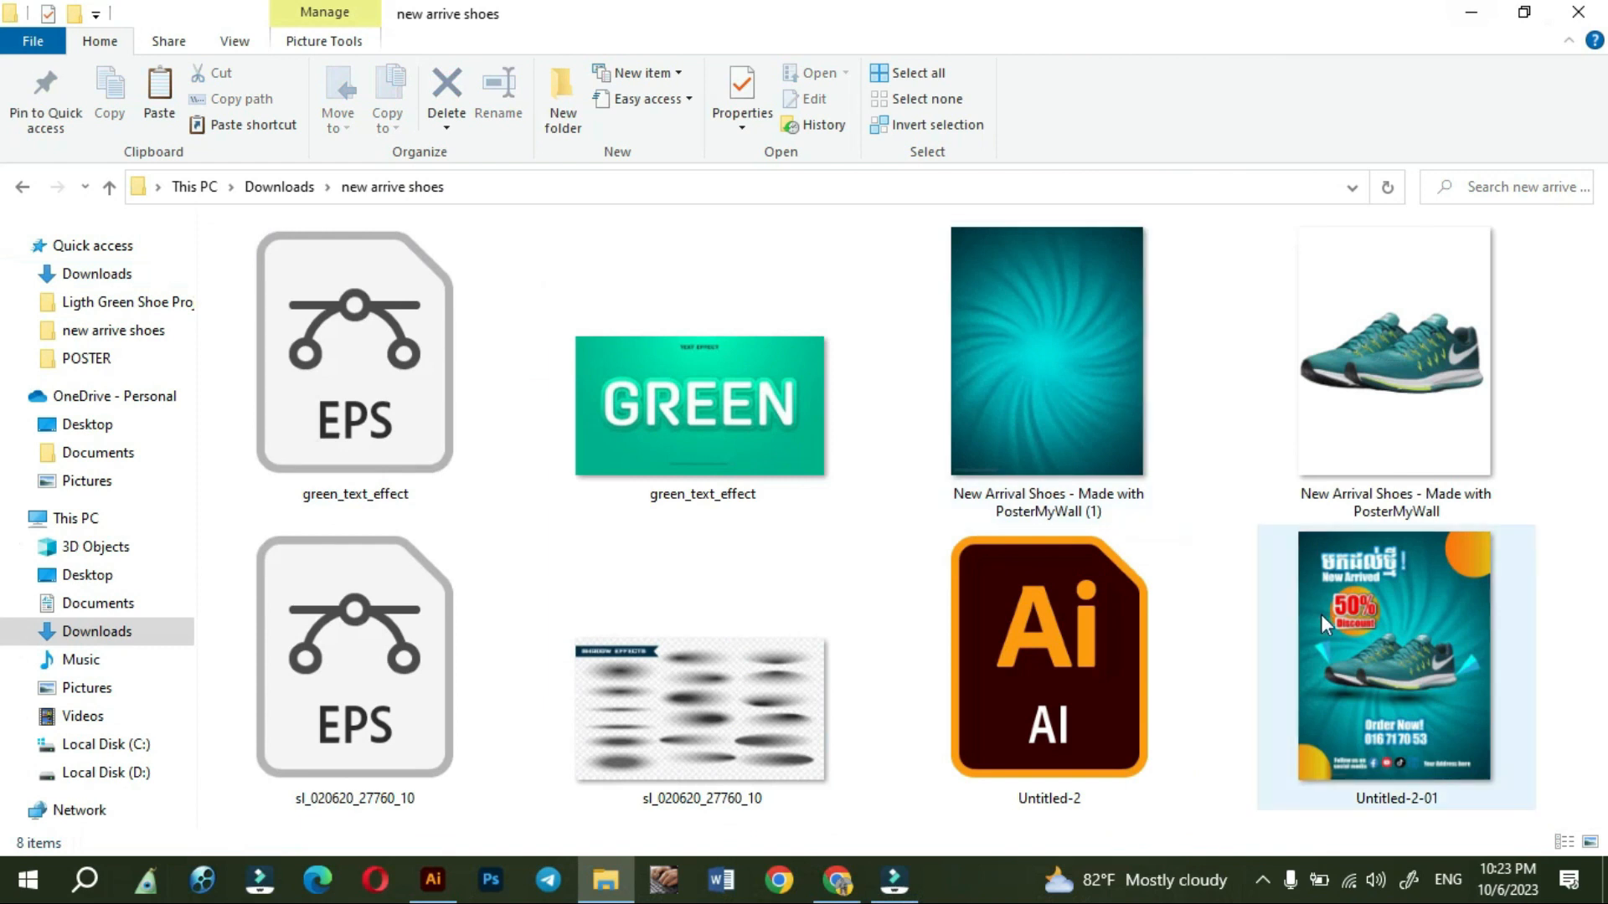
double_click(1340, 635)
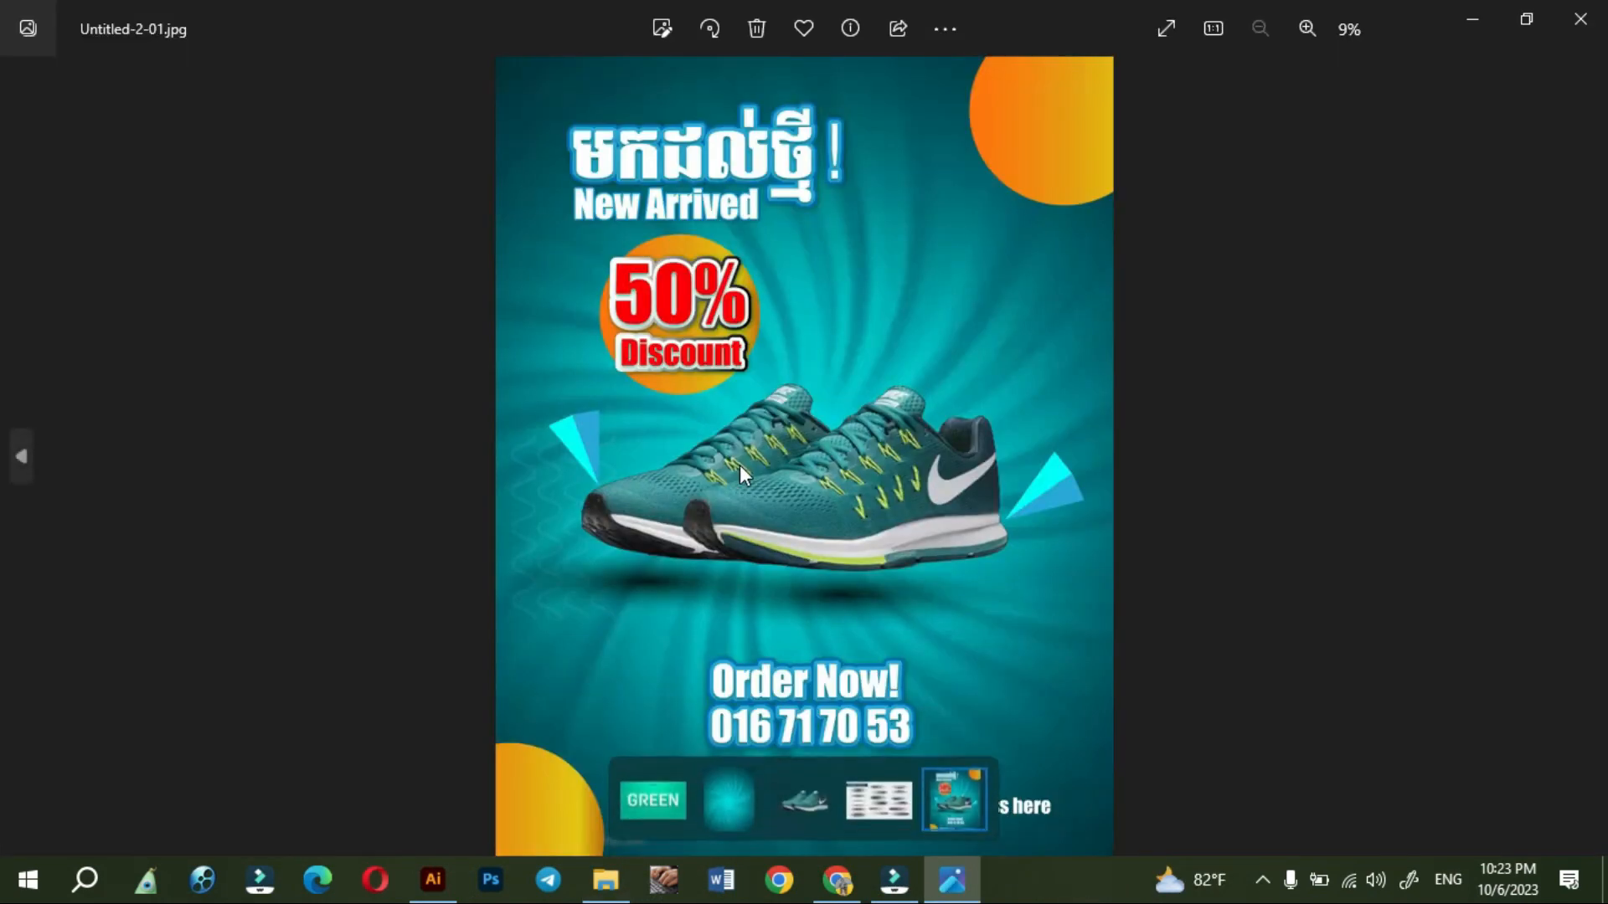
left_click(1278, 675)
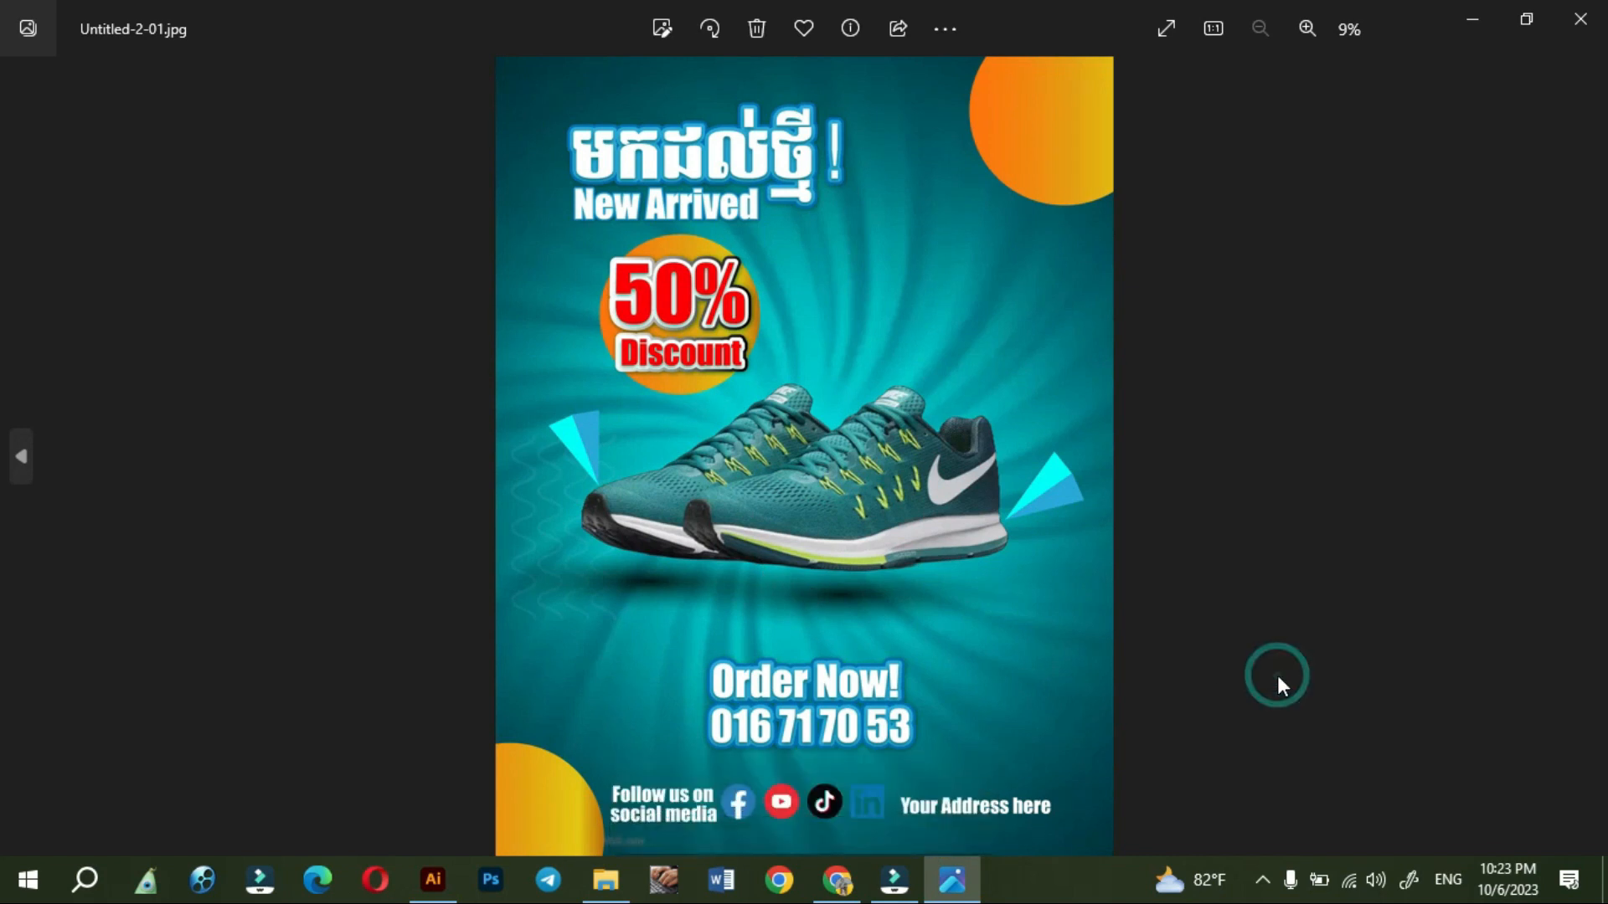
scroll(873, 596, "up", 2)
scroll(873, 596, "down", 2)
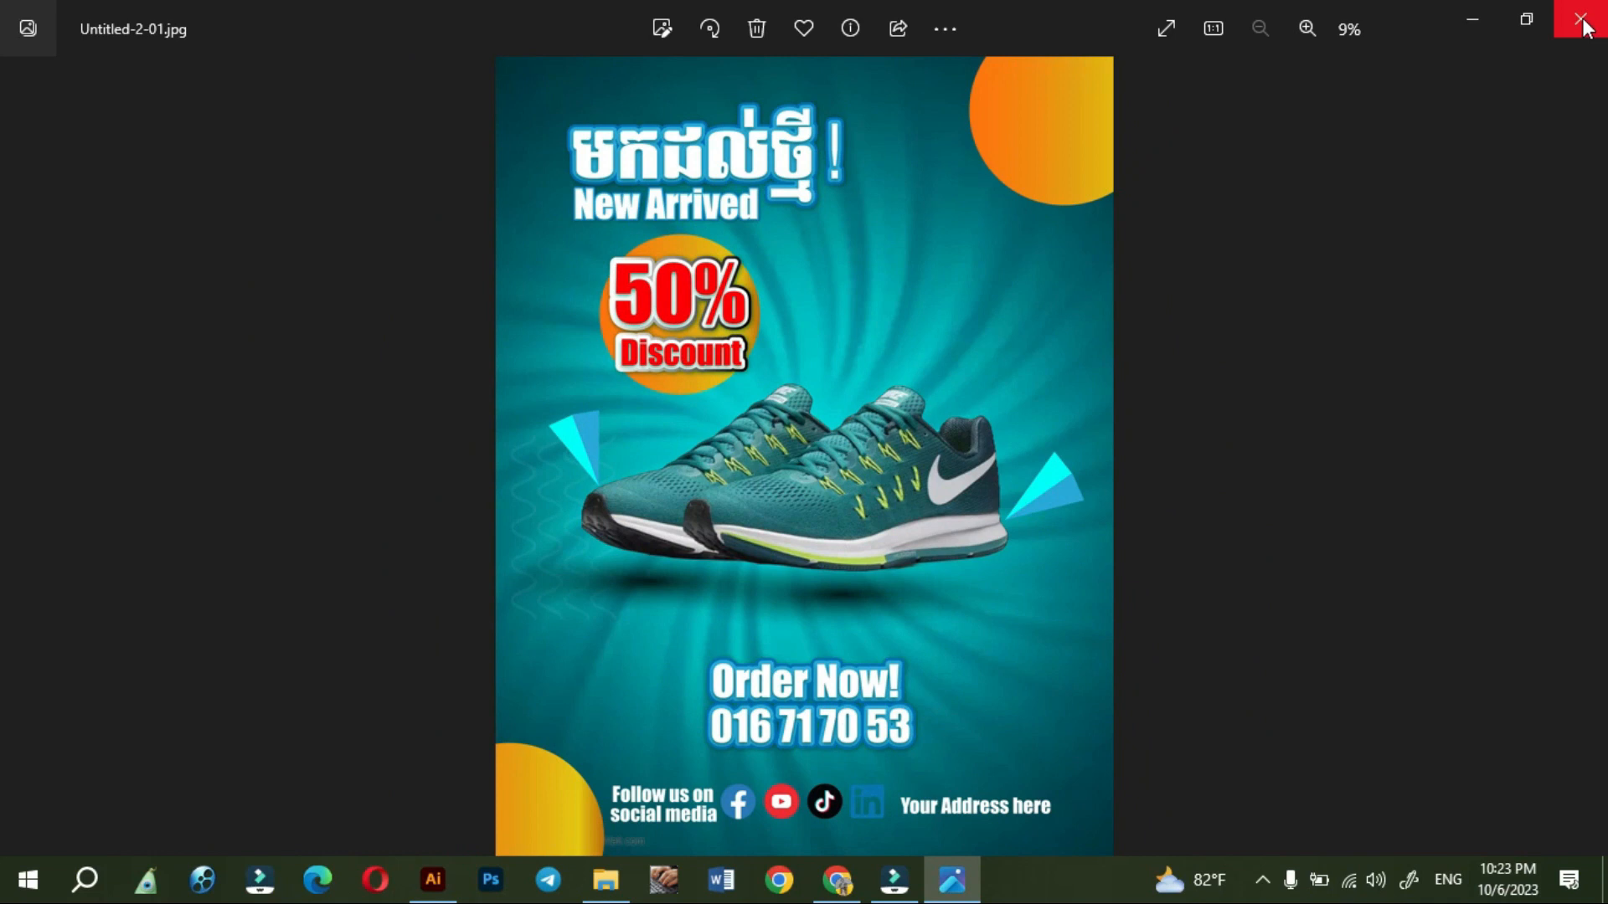